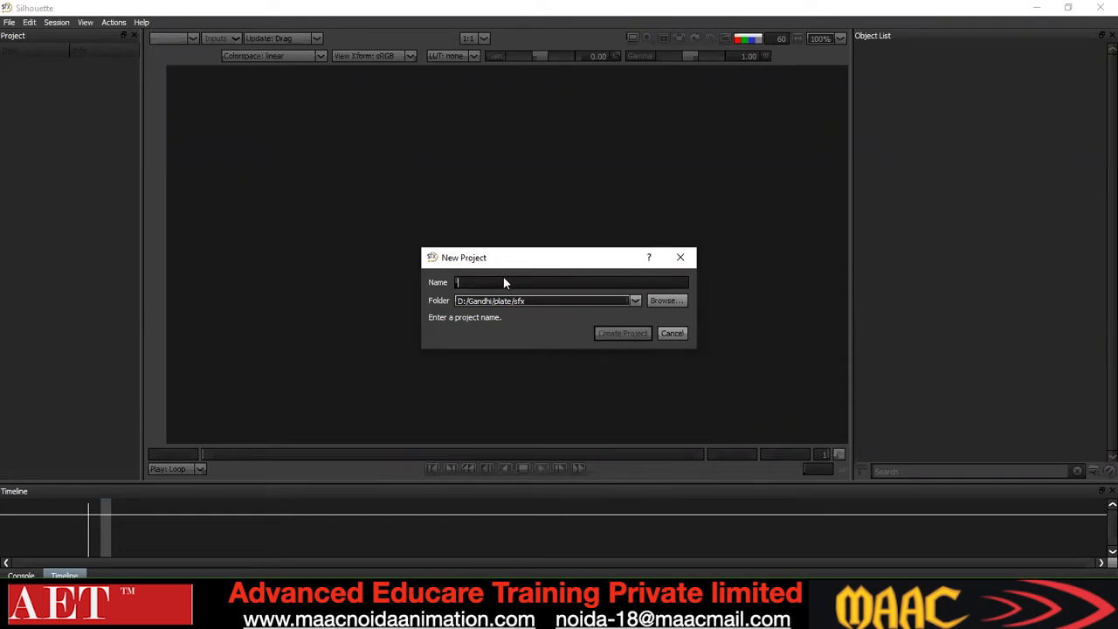
Browse to G:\sillhoutte\slow motion\1 as the location for the new project's folder
type("g")
key("BackSpace")
left_click(668, 300)
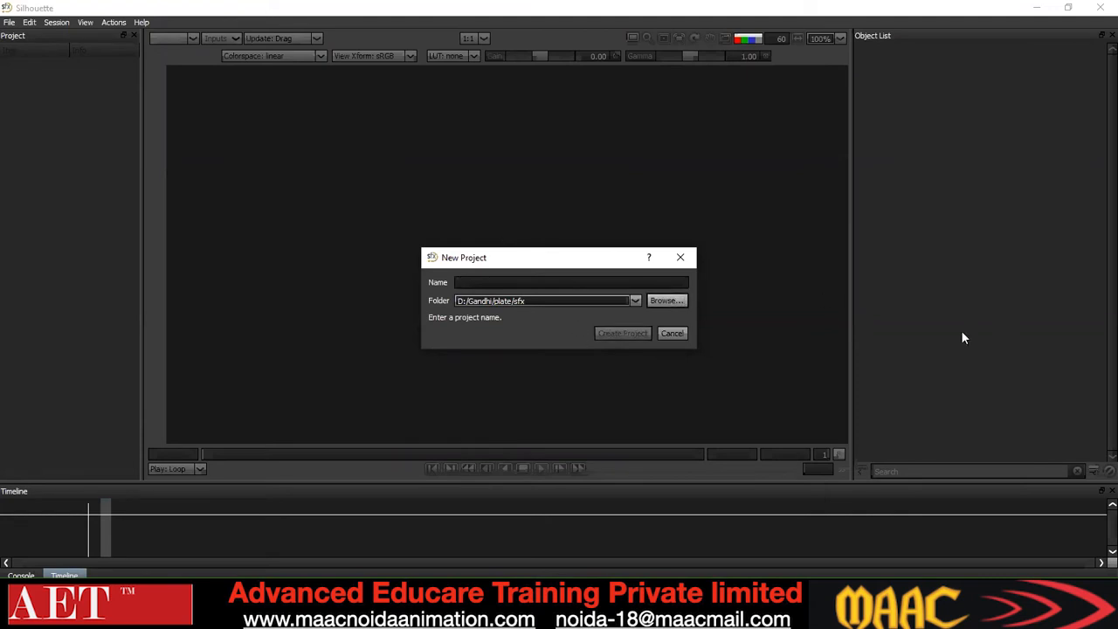
left_click(371, 212)
left_click(443, 269)
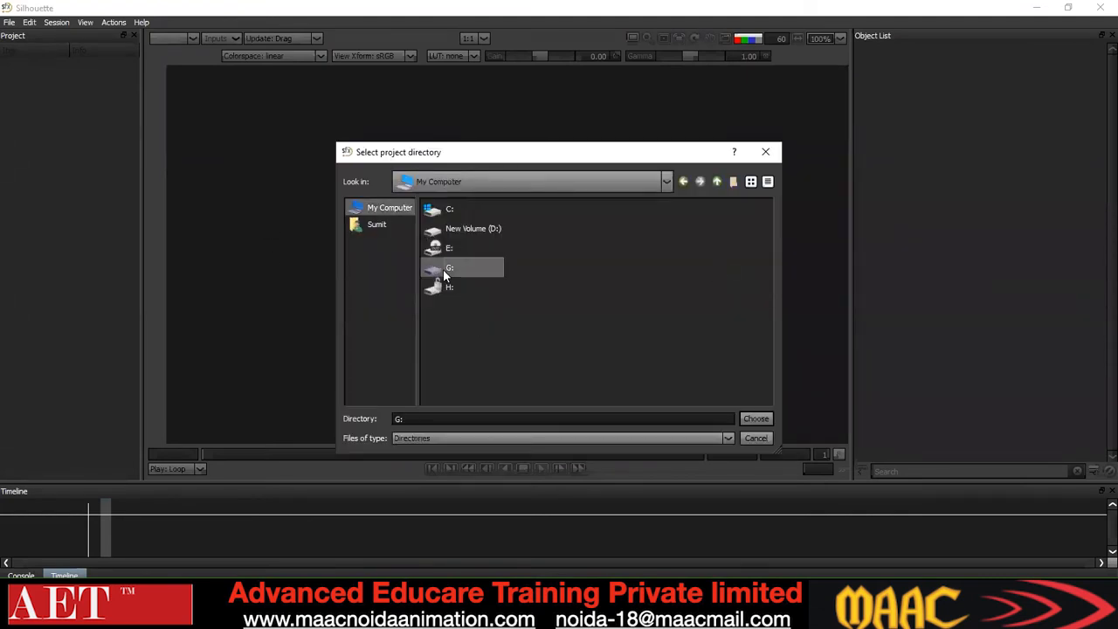
double_click(443, 270)
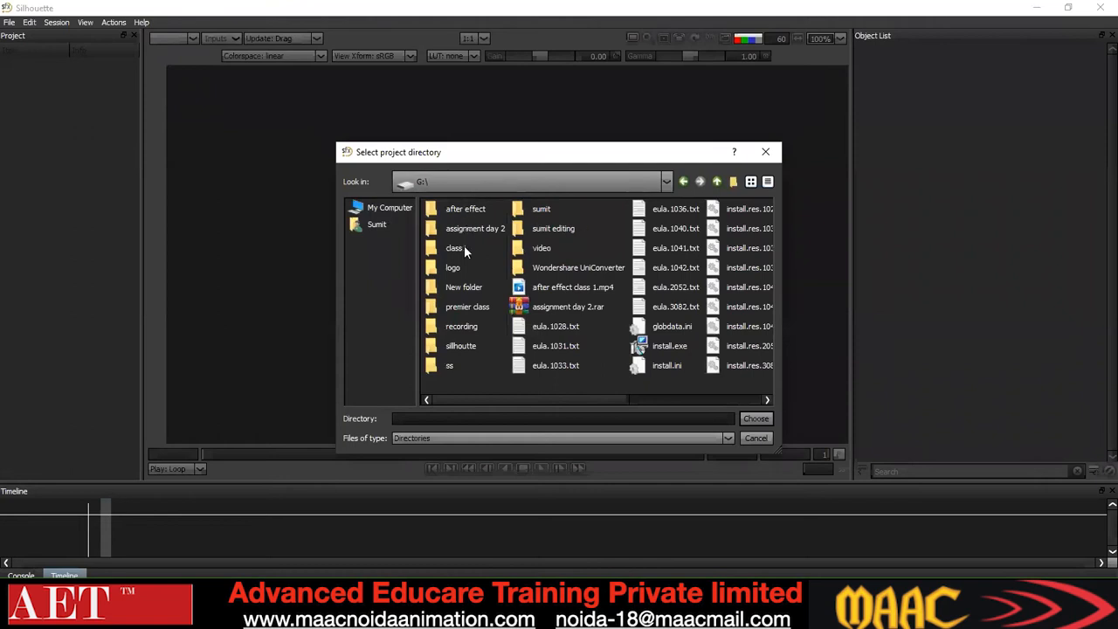
double_click(463, 346)
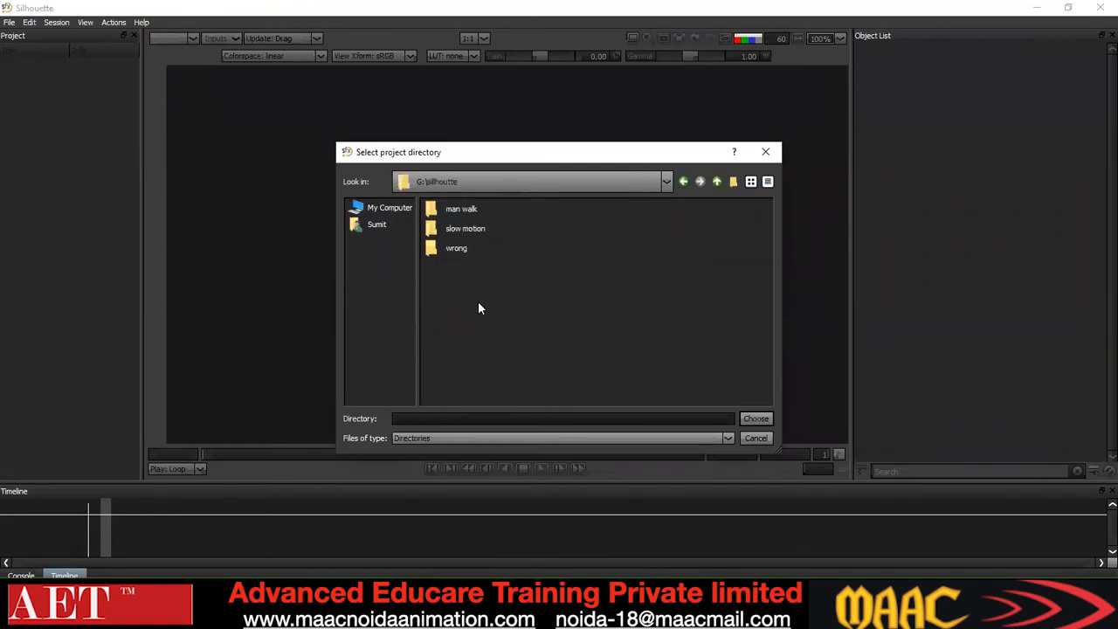
double_click(465, 229)
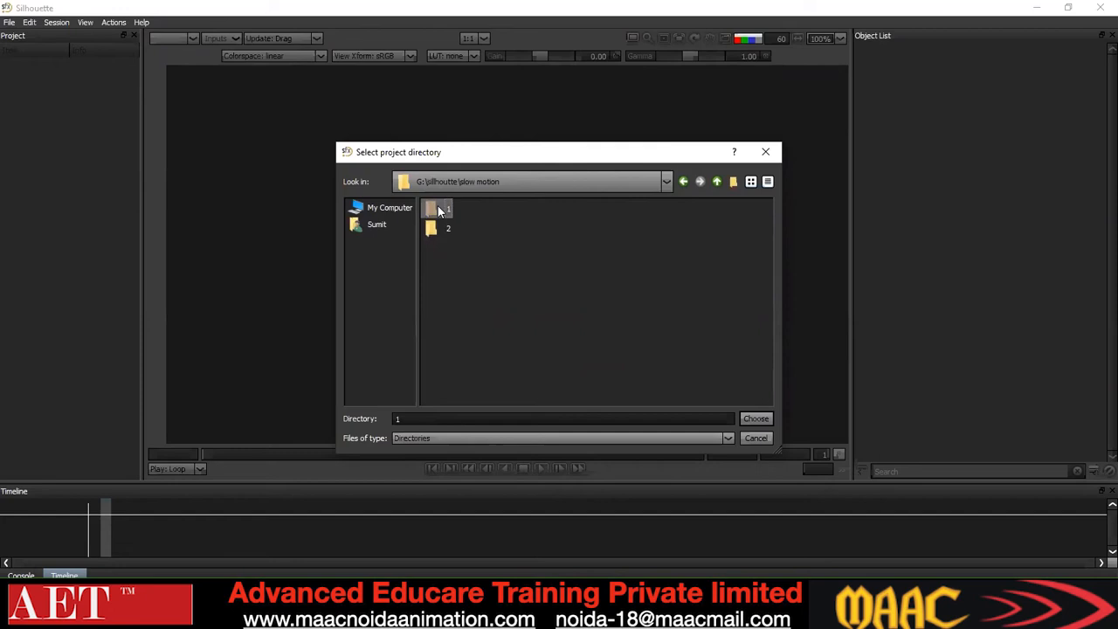
double_click(441, 209)
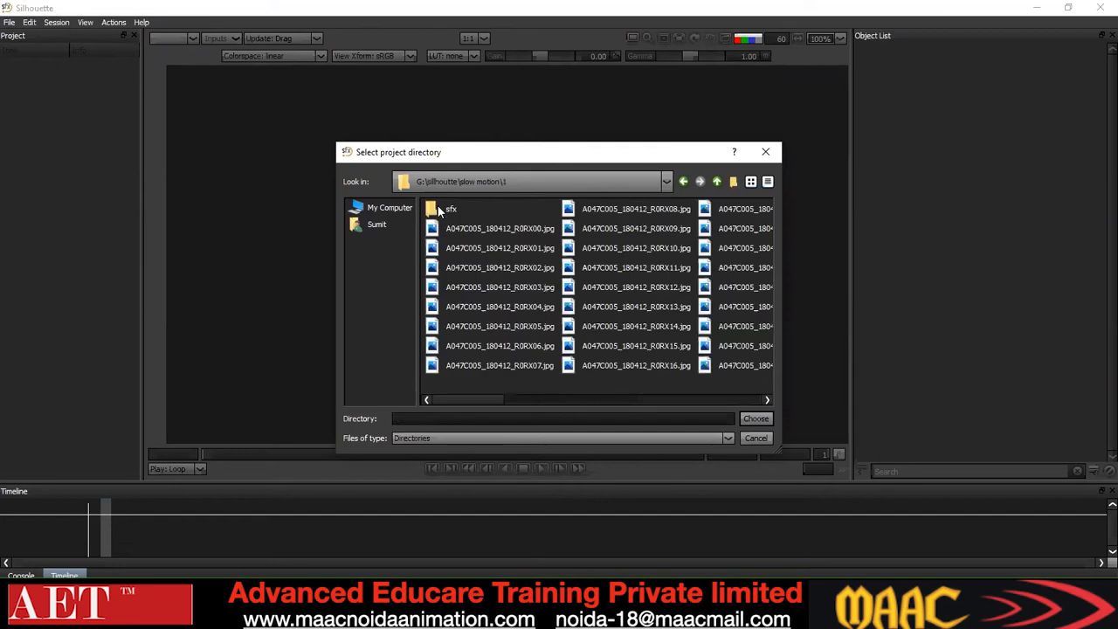
Create a folder named sfx1 there and choose it as the project directory
left_click(734, 182)
type("afx")
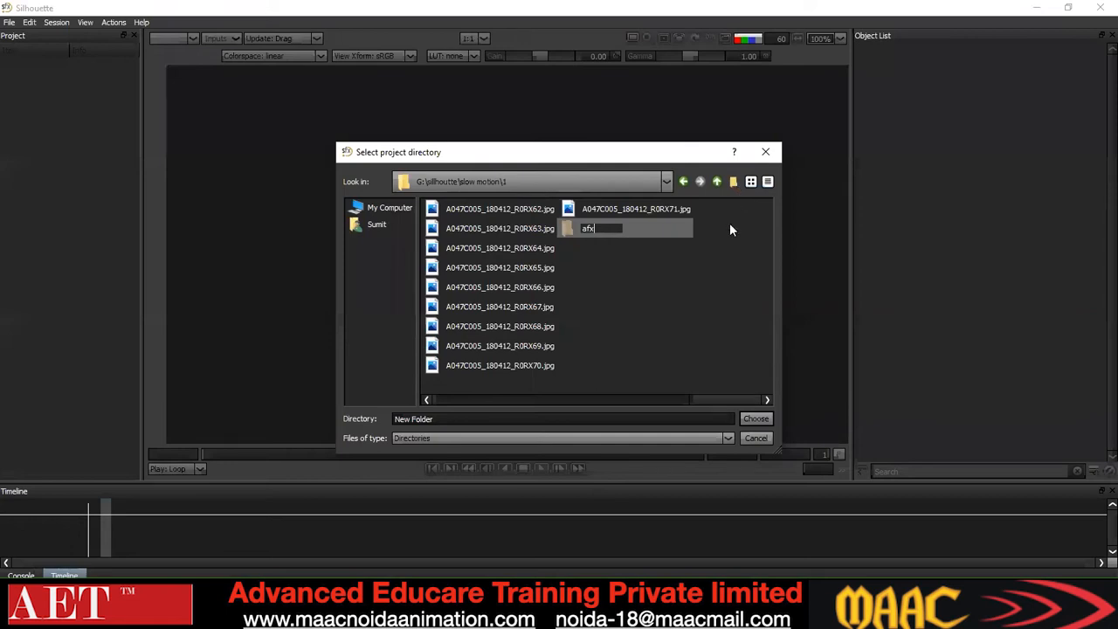
key("BackSpace")
key("BackSpace")
key("BackSpace")
type("sfx1")
key("Return")
left_click(756, 418)
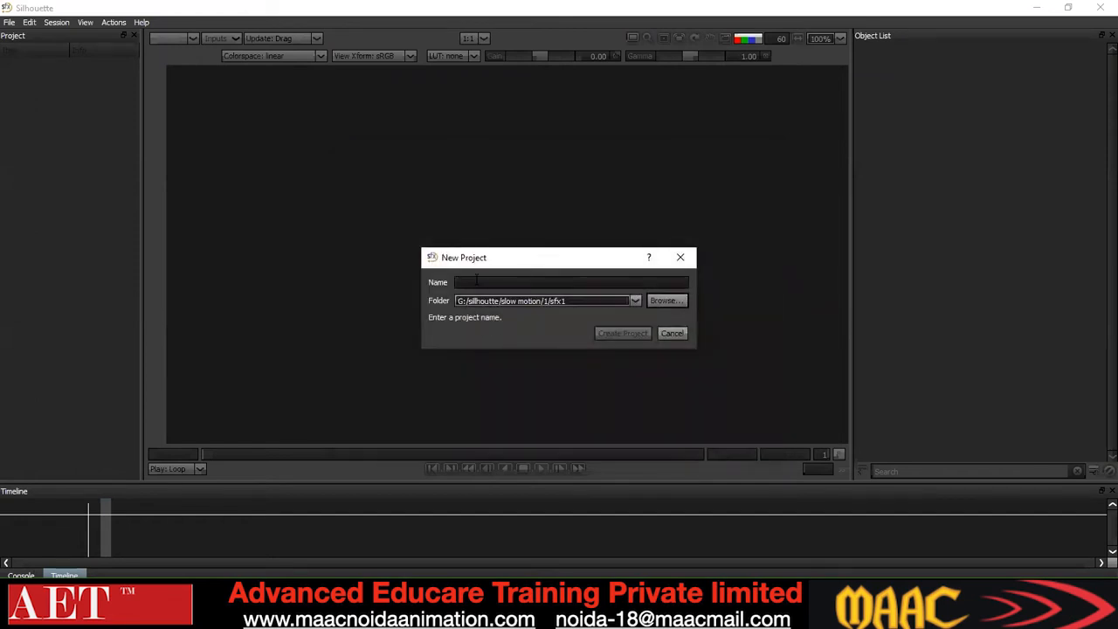
Name the new project v_001 and create it
type("v")
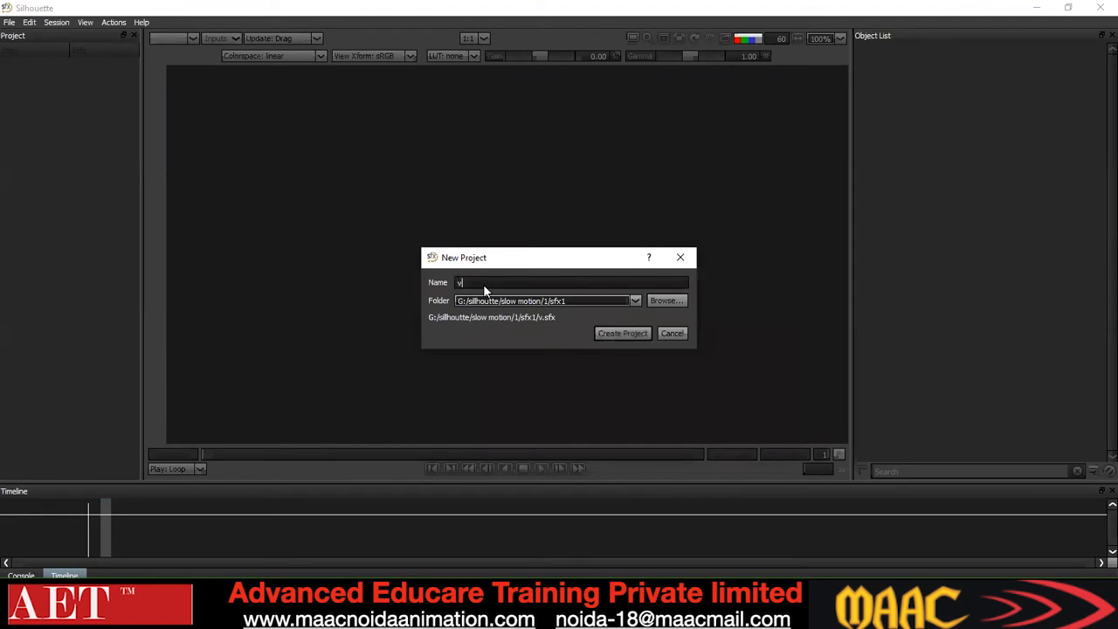
type("_001")
key("Return")
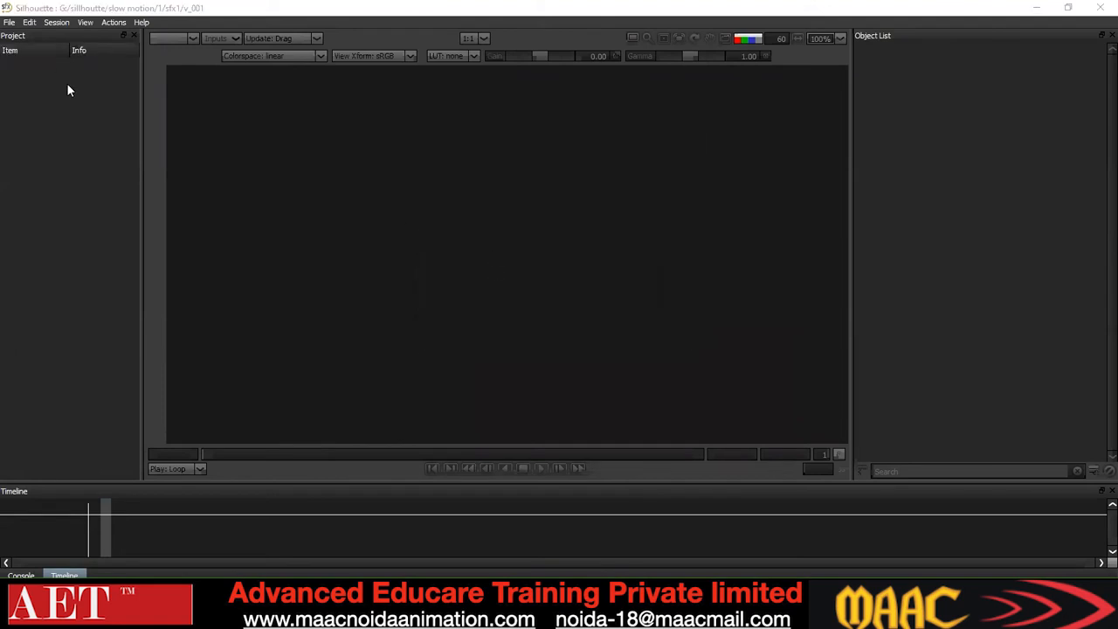
Import the image sequence starting with A047C005_180412_R0RX00 from G:\sillhoutte\slow motion\1 into the project
double_click(66, 83)
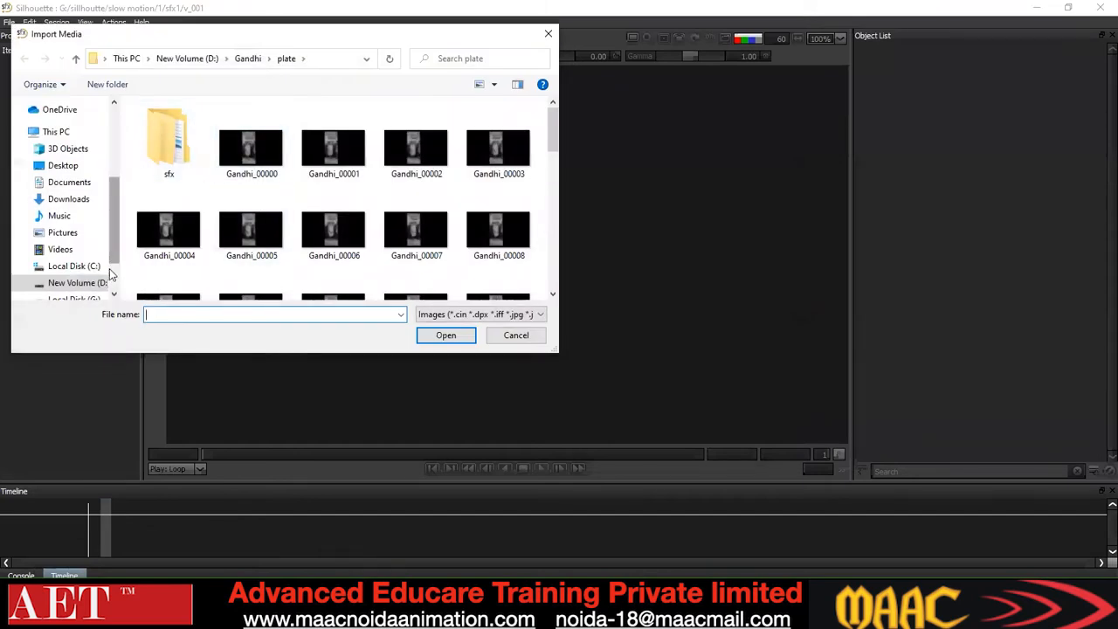
scroll(109, 262, "down", 2)
left_click(73, 237)
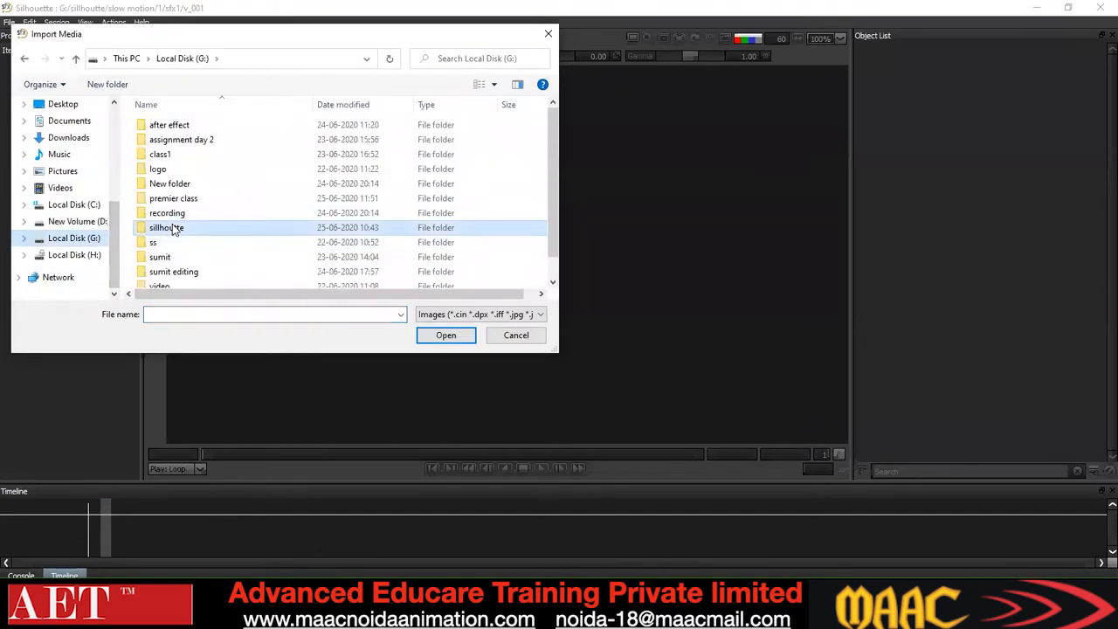
double_click(209, 226)
double_click(187, 125)
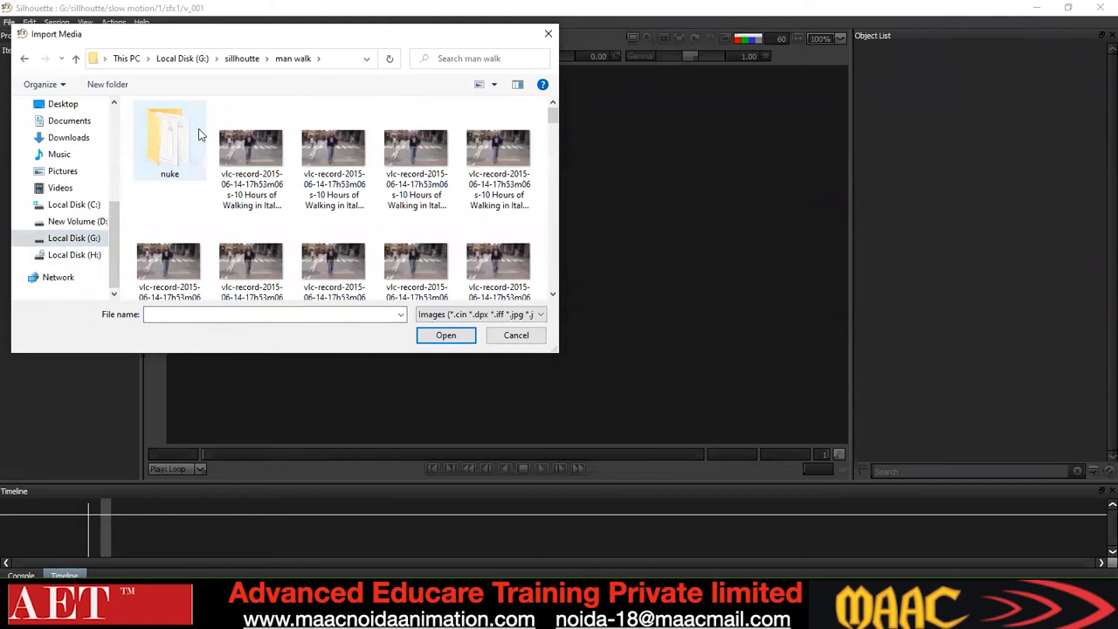
key("BackSpace")
double_click(194, 139)
key("BackSpace")
double_click(183, 141)
double_click(177, 125)
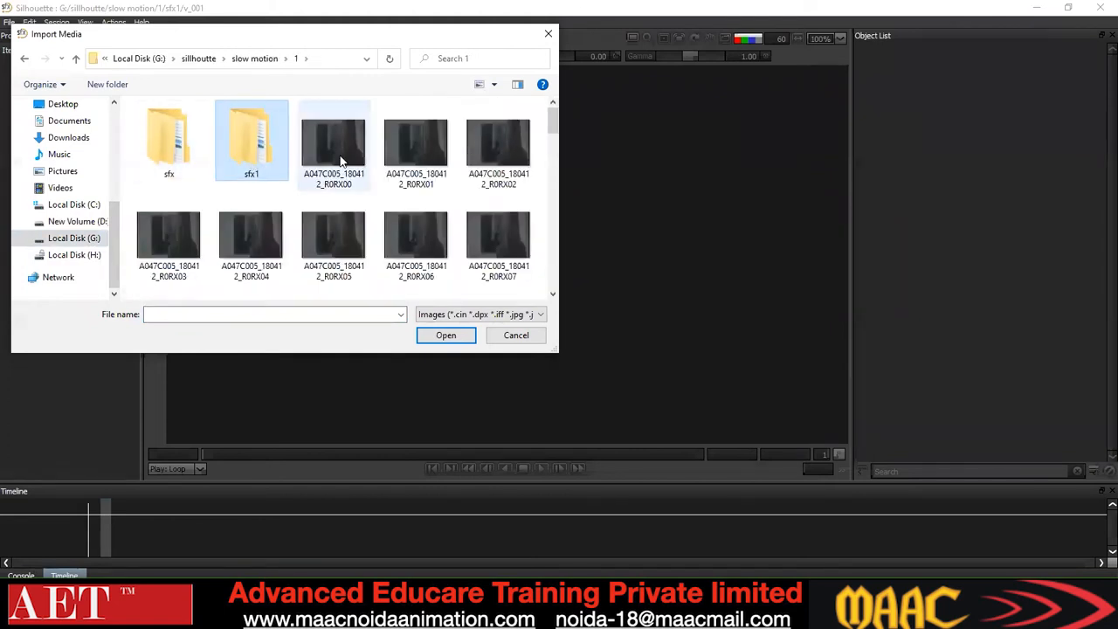
left_click(333, 144)
left_click(433, 338)
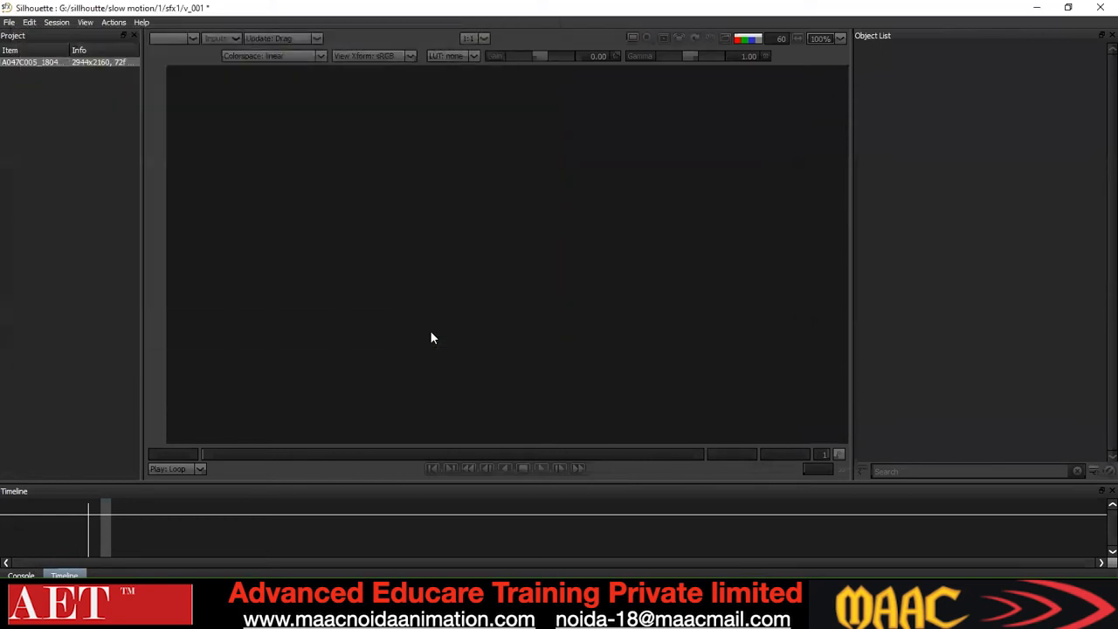
Create a new session from the imported sequence with the default settings and show its Foreground in the viewer
key("ctrl+n")
key("Return")
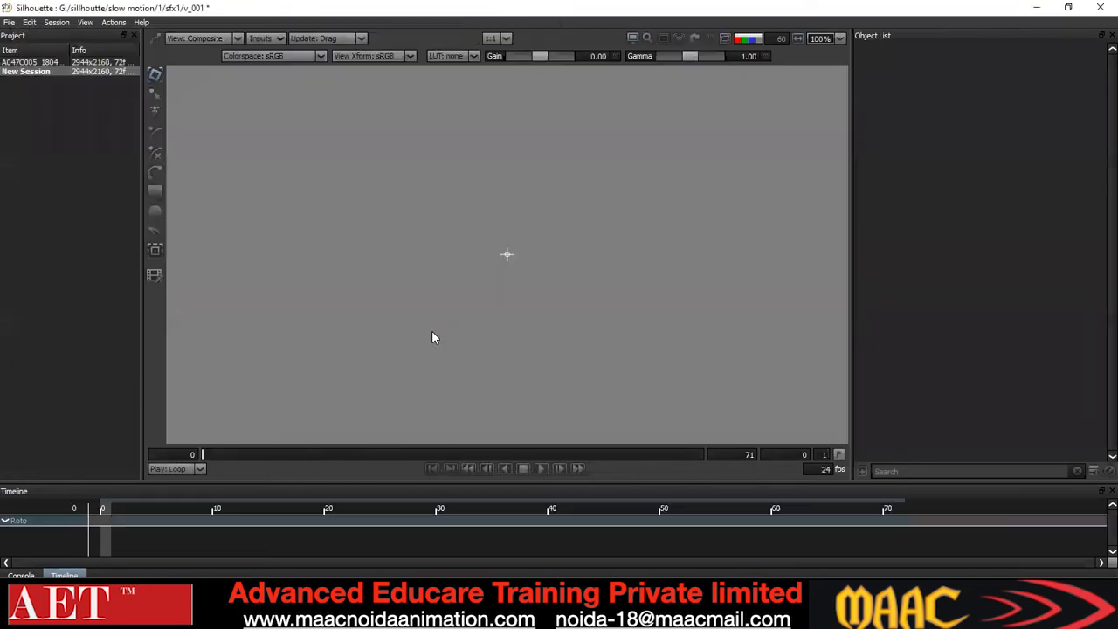
scroll(411, 335, "down", 5)
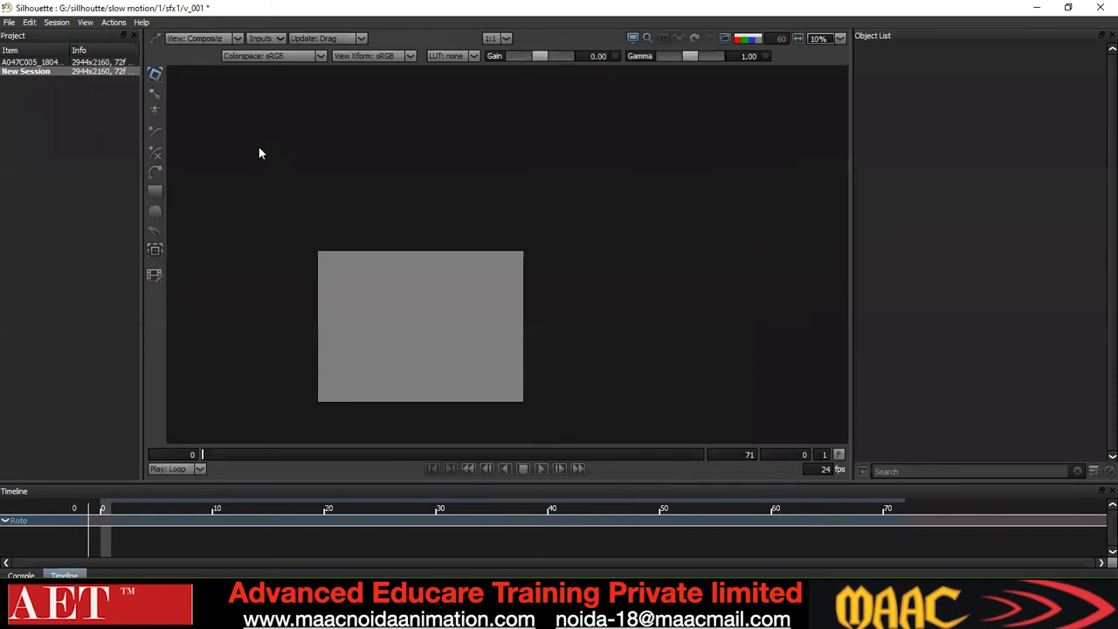
left_click(215, 38)
left_click(214, 50)
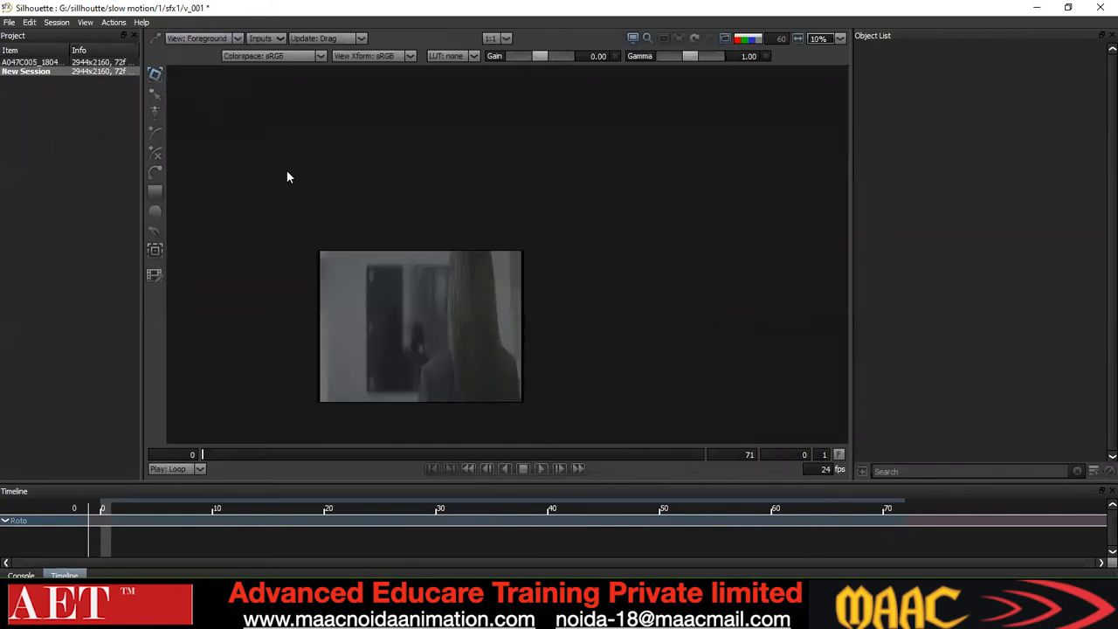
Switch the viewer to Composite and back to Foreground to compare the two views
left_click(214, 38)
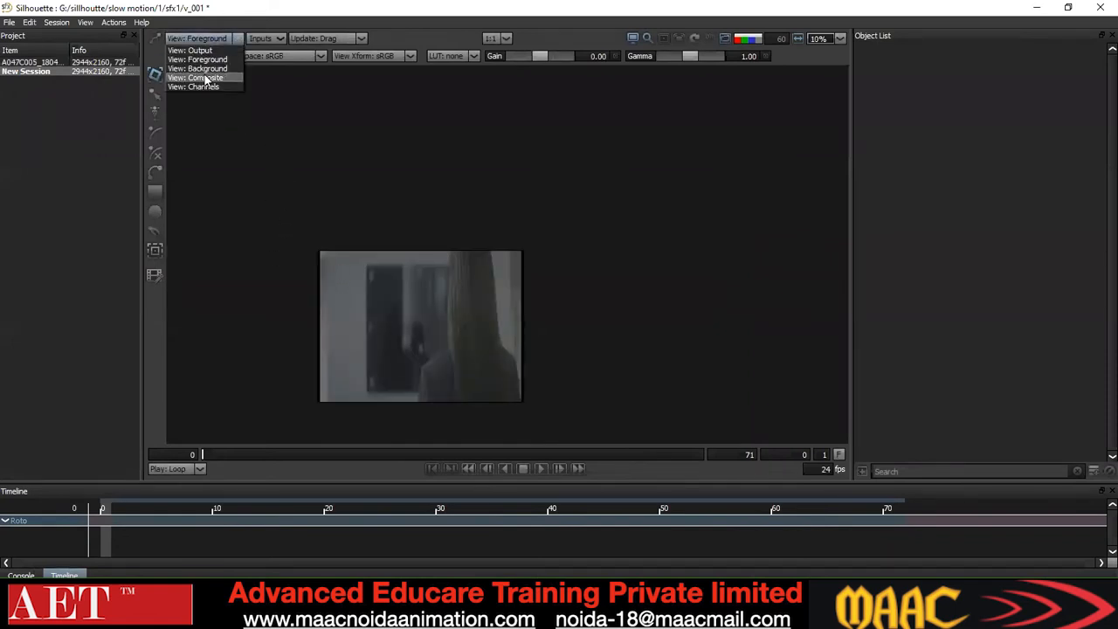
left_click(203, 74)
left_click(198, 39)
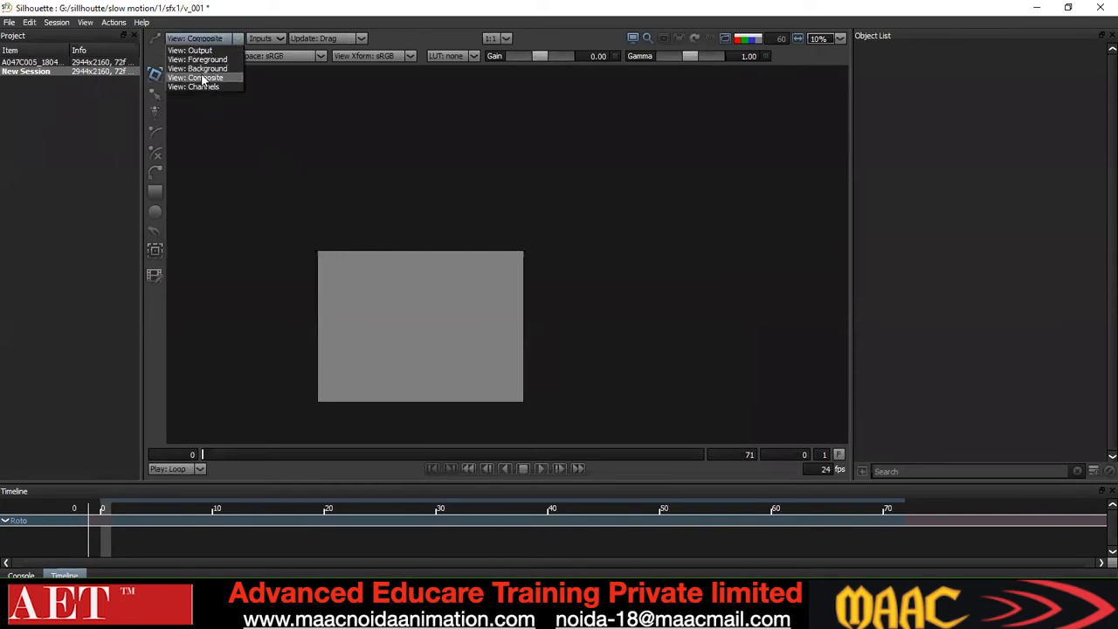
key("Escape")
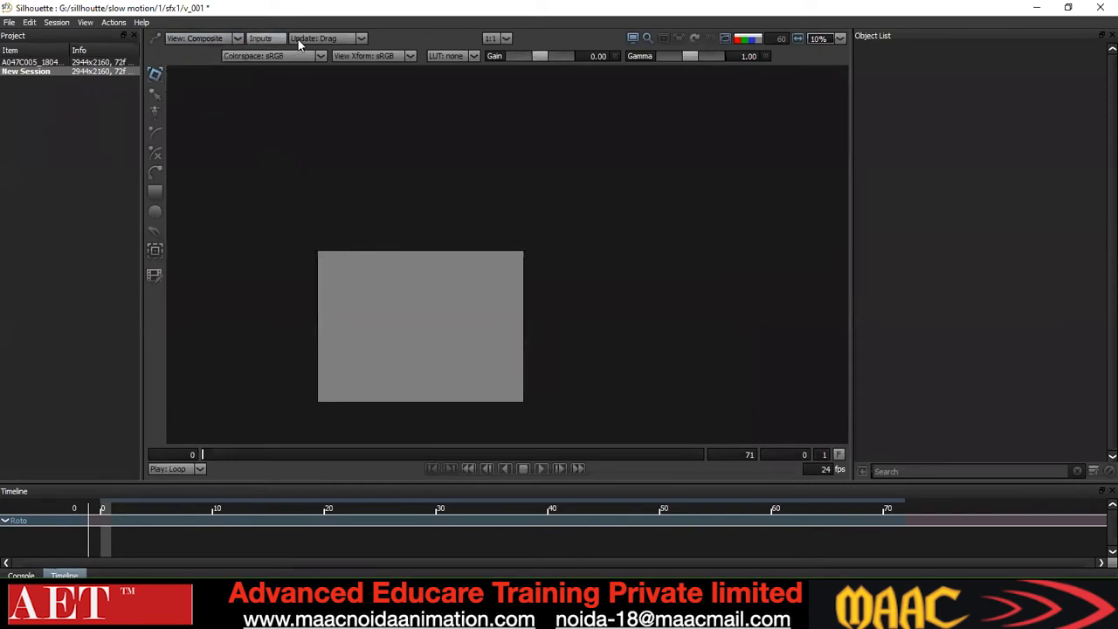
left_click(199, 39)
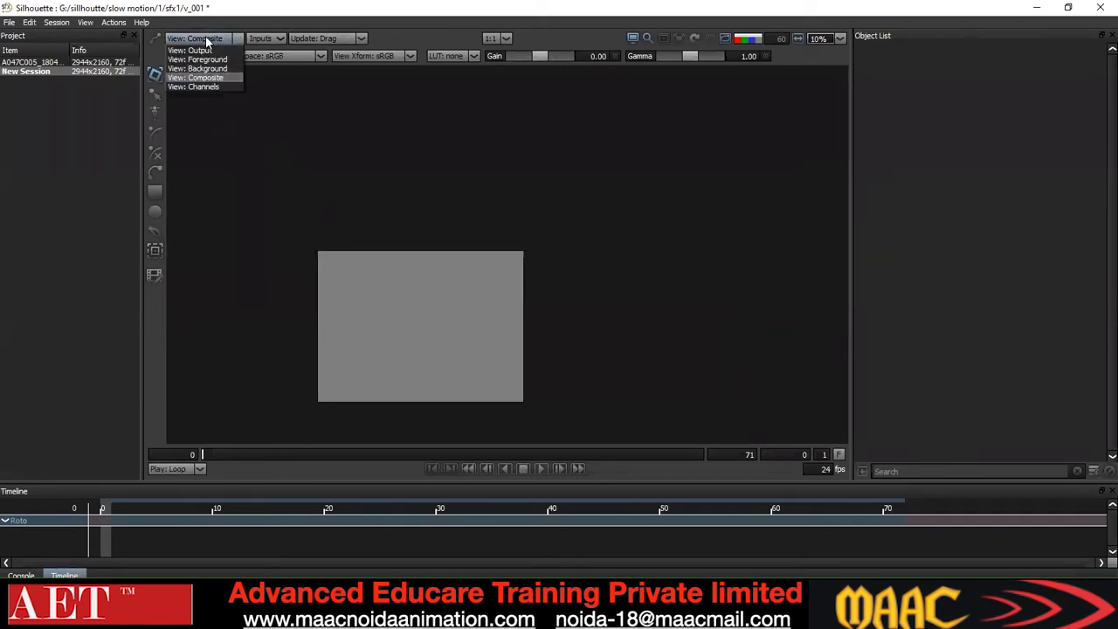
left_click(208, 62)
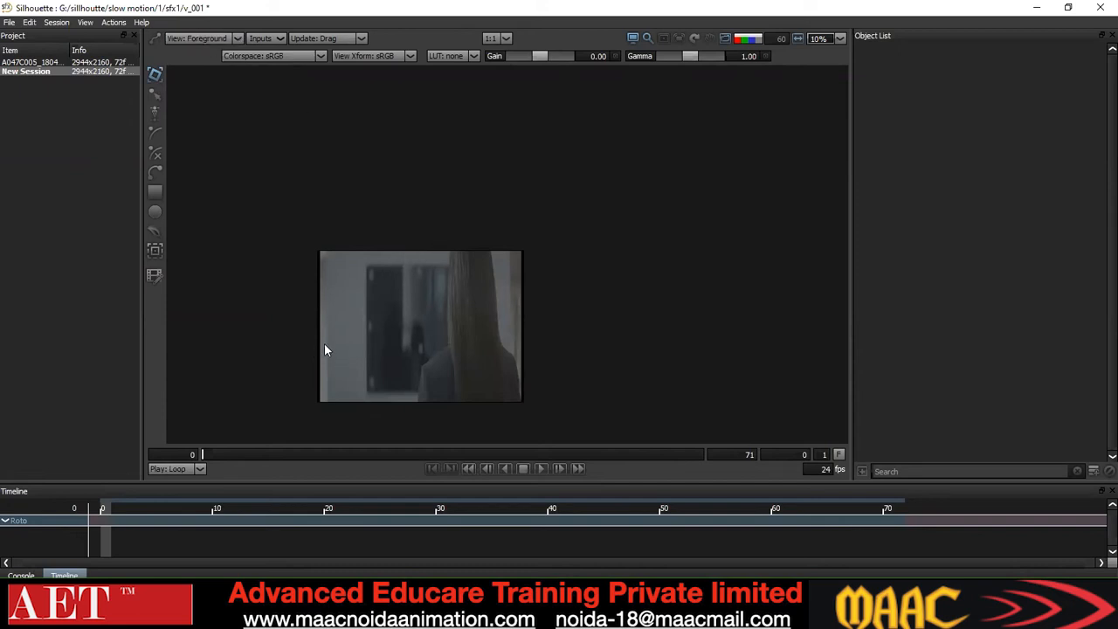
Add a new layer and draw a rectangular roto shape in it across the dark doorway and the woman's hair
scroll(477, 301, "up", 2)
scroll(577, 250, "down", 2)
left_click_drag(500, 284, 511, 270)
scroll(511, 269, "up", 2)
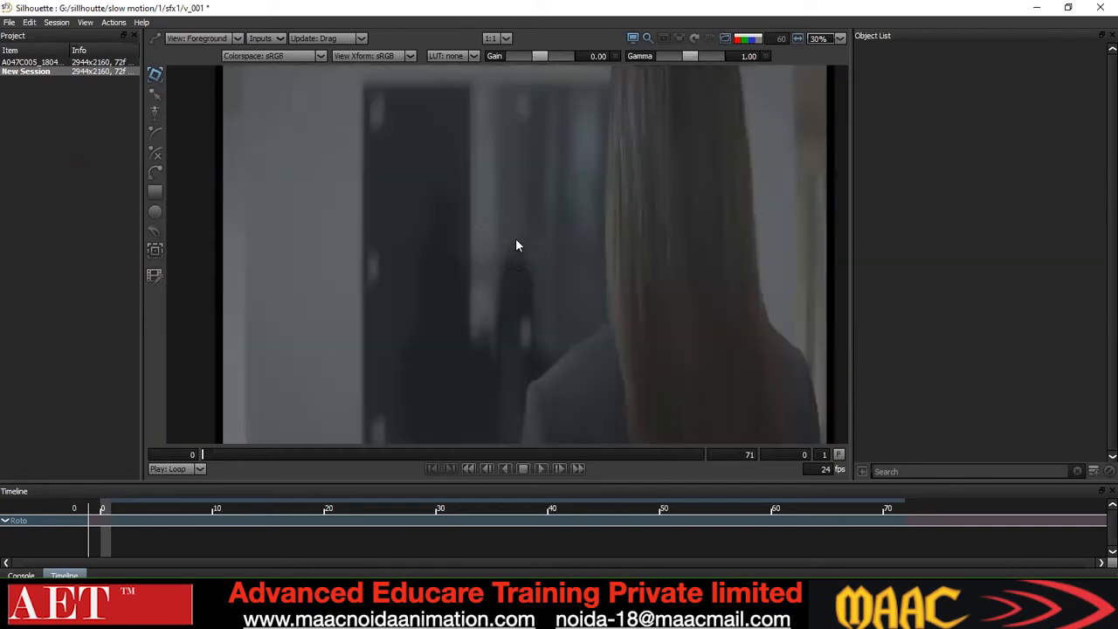
scroll(516, 244, "down", 1)
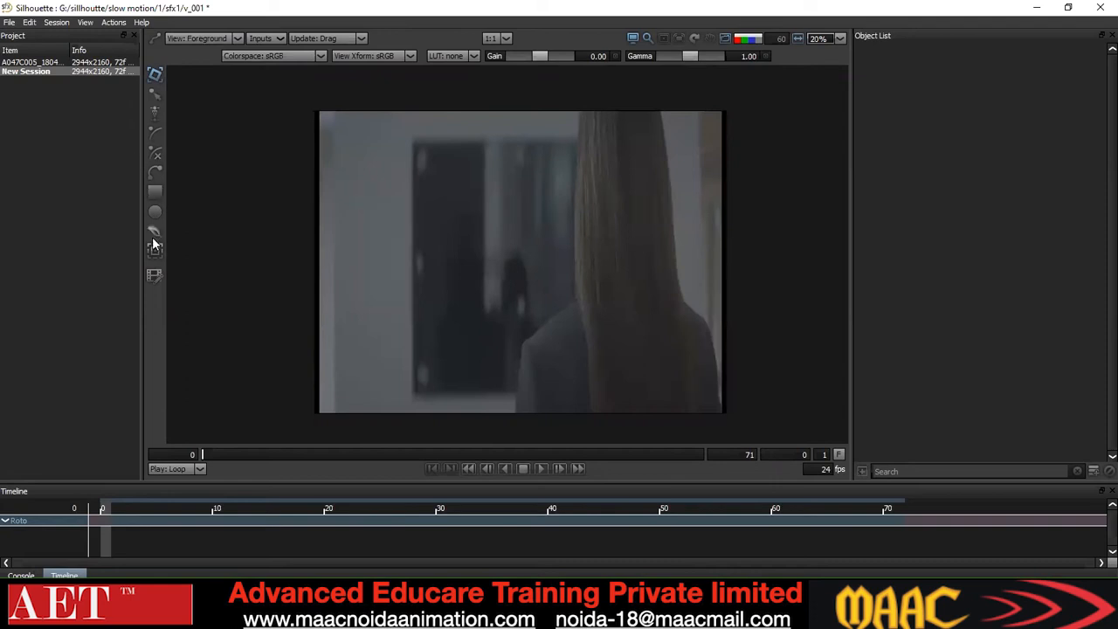
left_click(1093, 471)
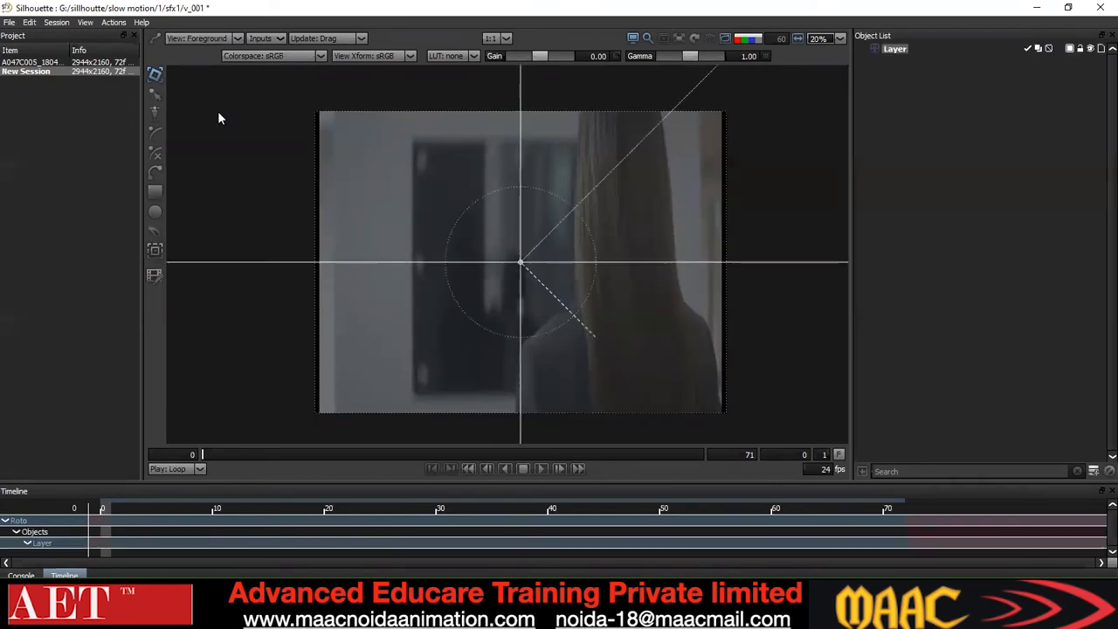
left_click(157, 192)
left_click_drag(477, 135, 706, 327)
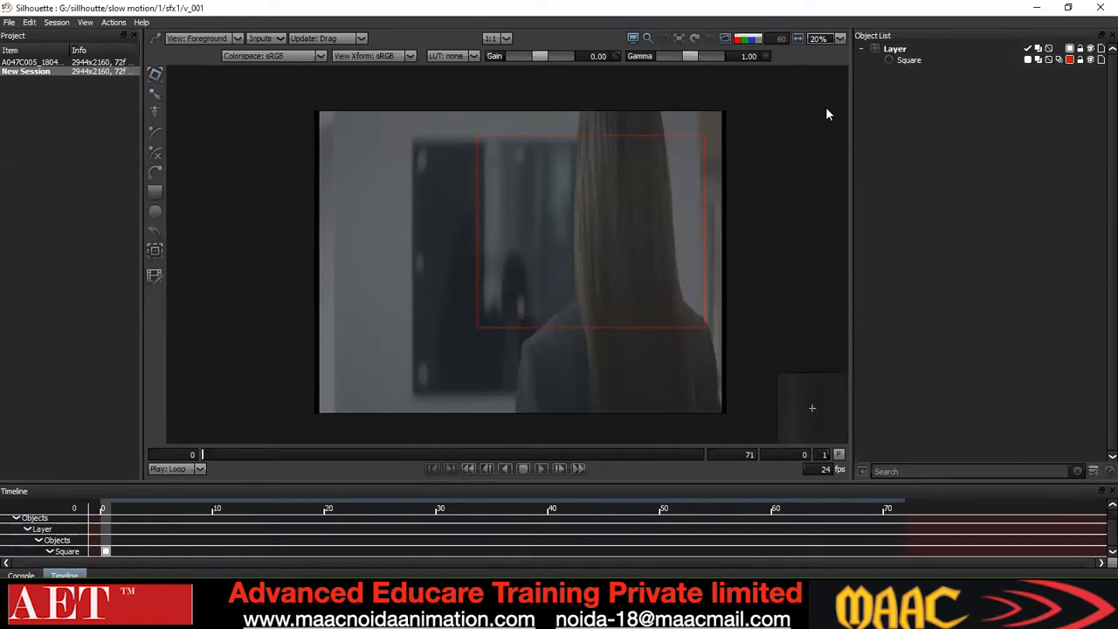
Collapse and select the layer containing the square, and start exporting it as Silhouette Shapes
left_click(862, 50)
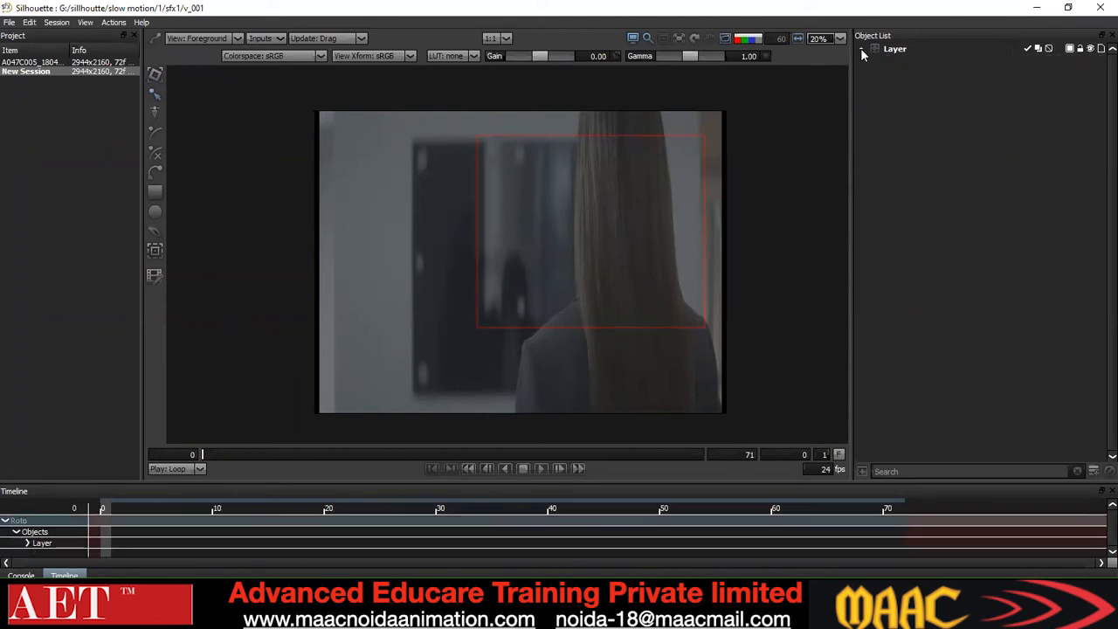
left_click(882, 49)
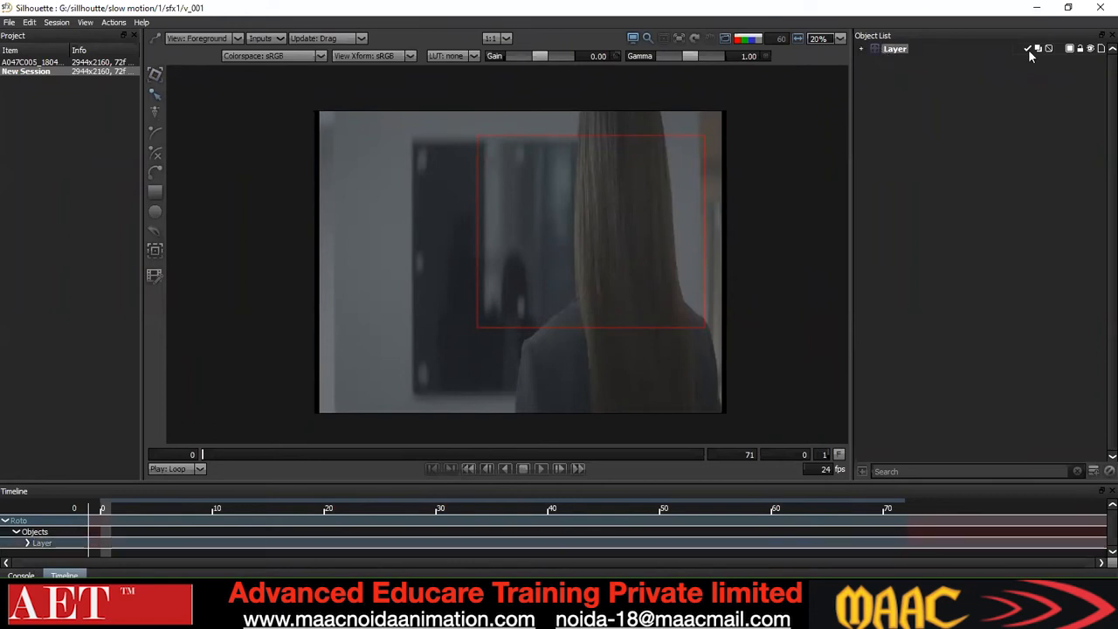
left_click(11, 22)
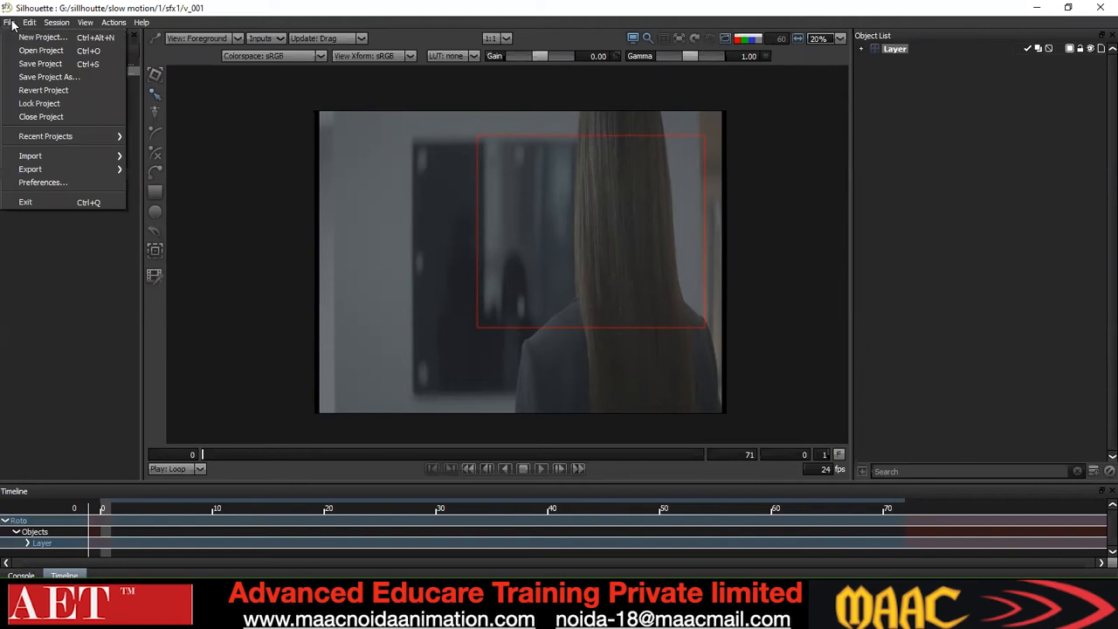
left_click(867, 72)
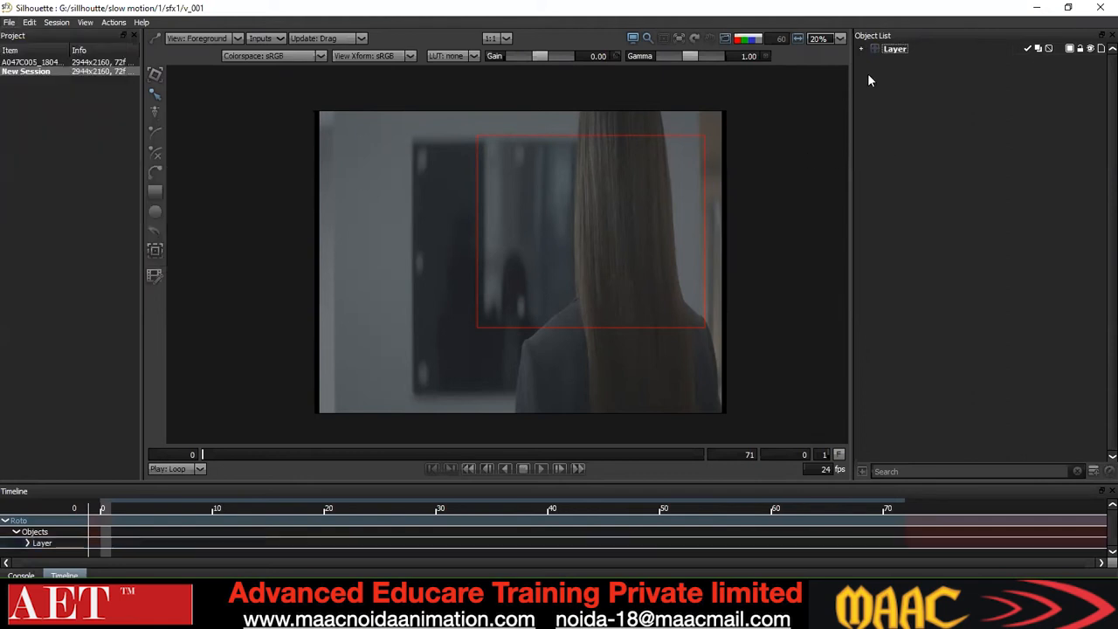
left_click(1028, 51)
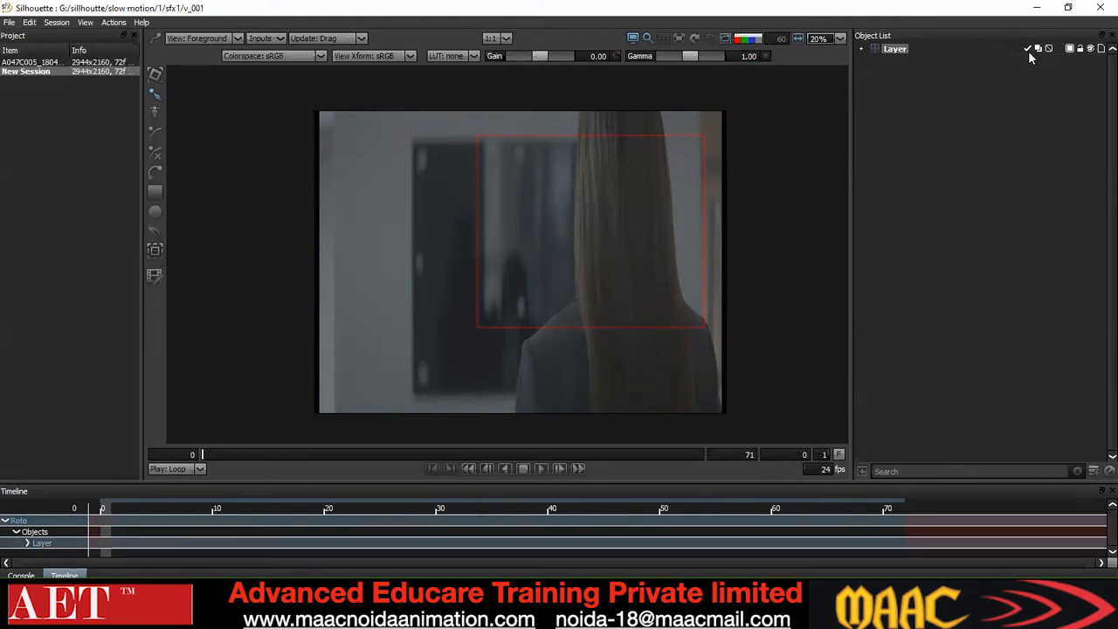
left_click(9, 22)
mouse_move(30, 170)
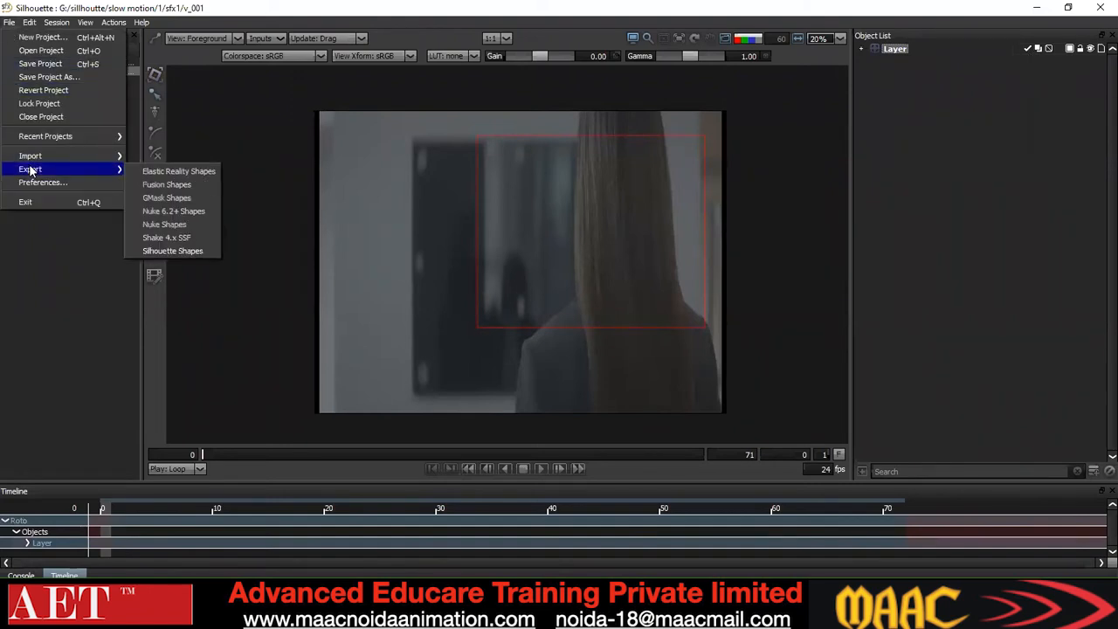
left_click(168, 252)
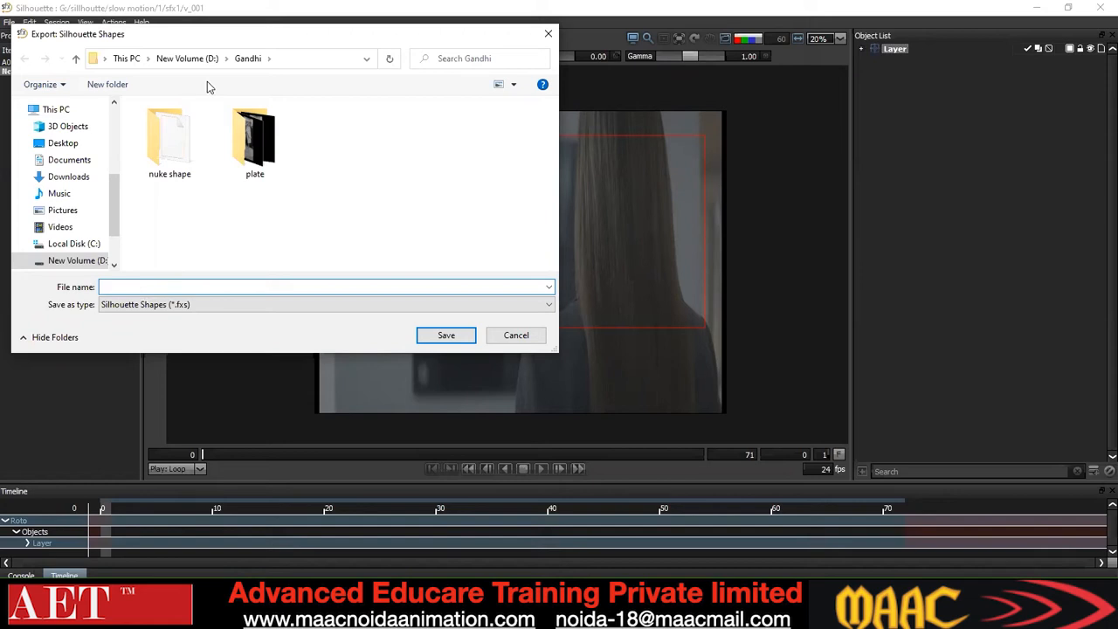
Create a folder named project inside D:\Gandhi for the shape export
left_click(108, 84)
type("project")
key("Return")
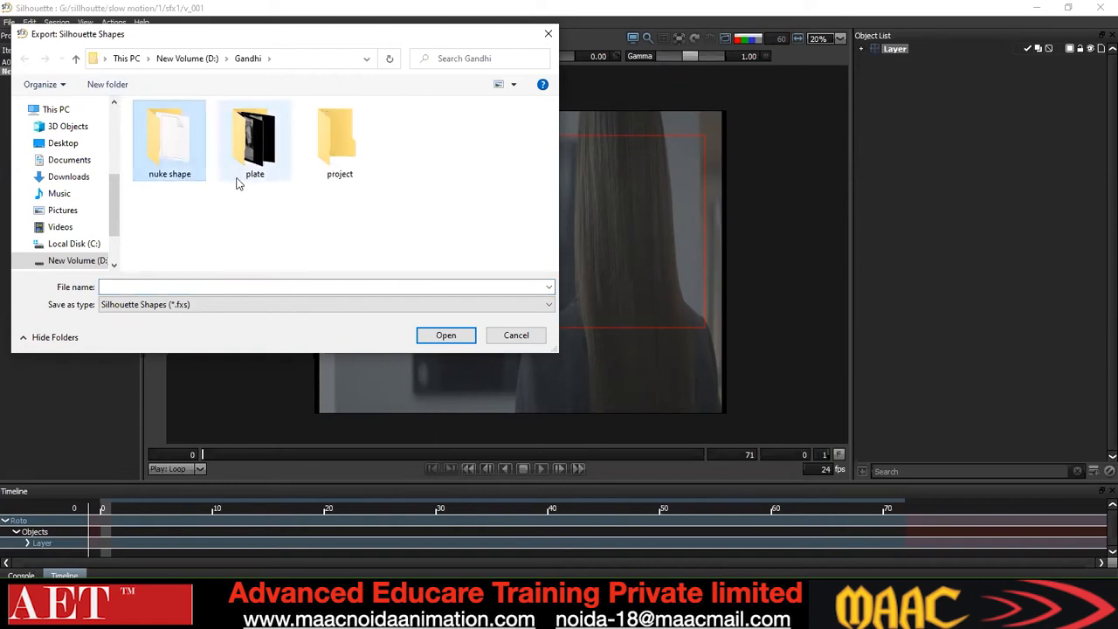
Save the Silhouette Shapes export inside the project folder, naming the file with the artist's first name
double_click(343, 153)
left_click(150, 287)
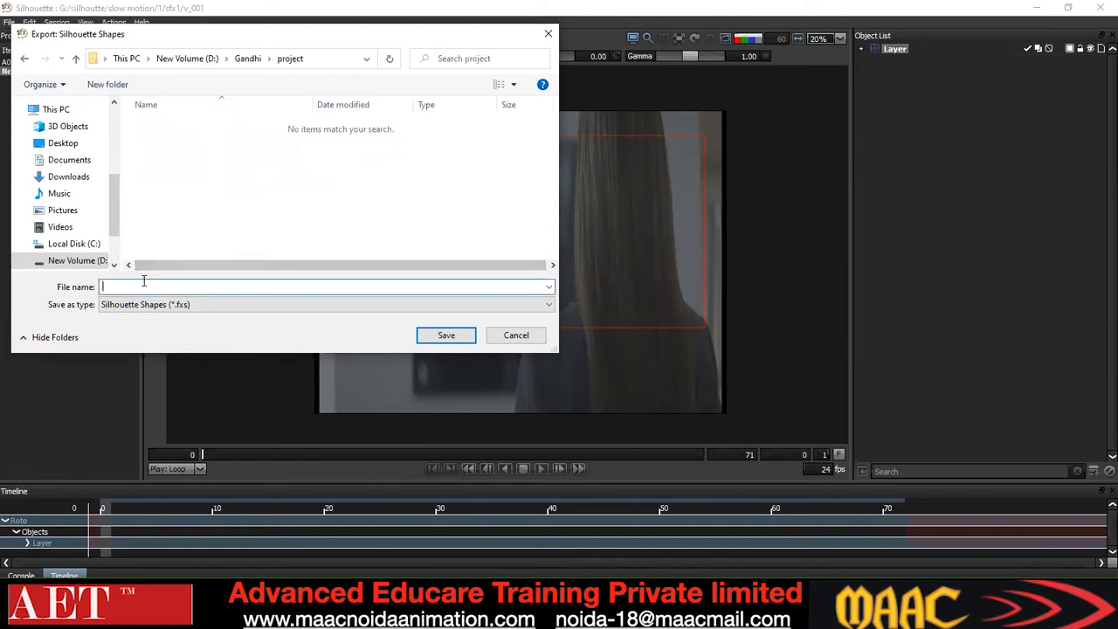
type("sumit")
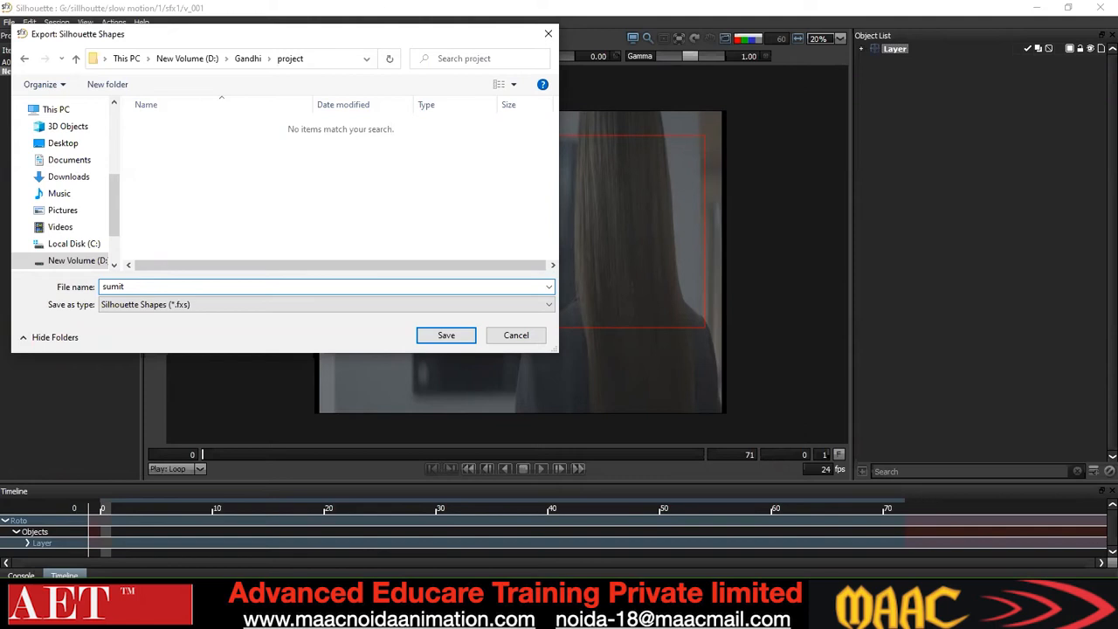
left_click(446, 336)
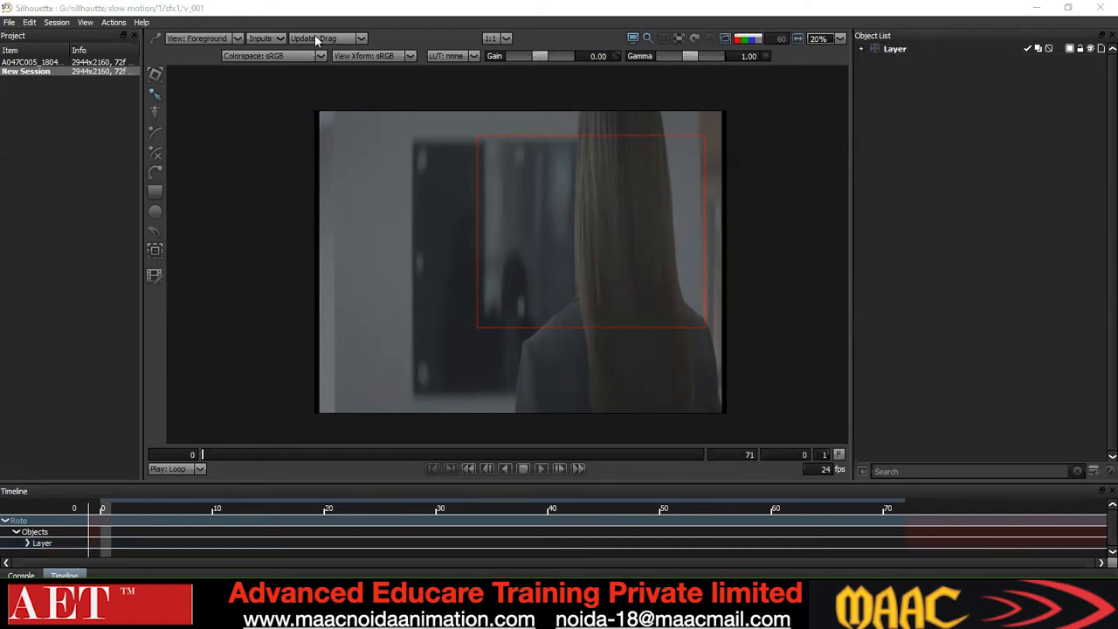
Save the project as a new version named v_002 in the same sfx1 folder
left_click(9, 22)
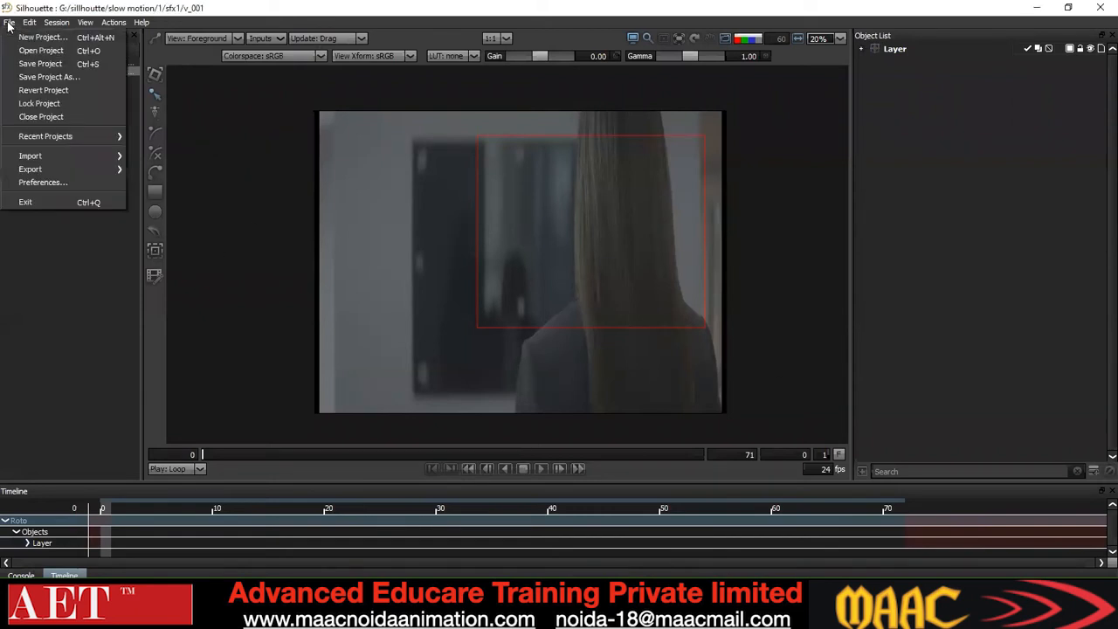
left_click(22, 78)
key("BackSpace")
type("2")
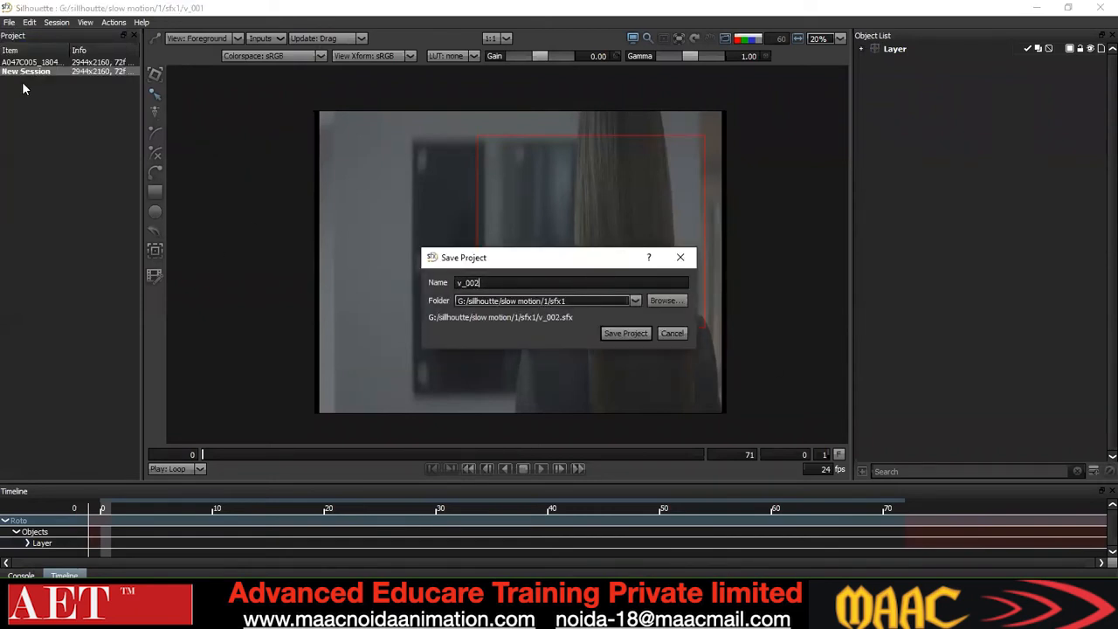
key("Return")
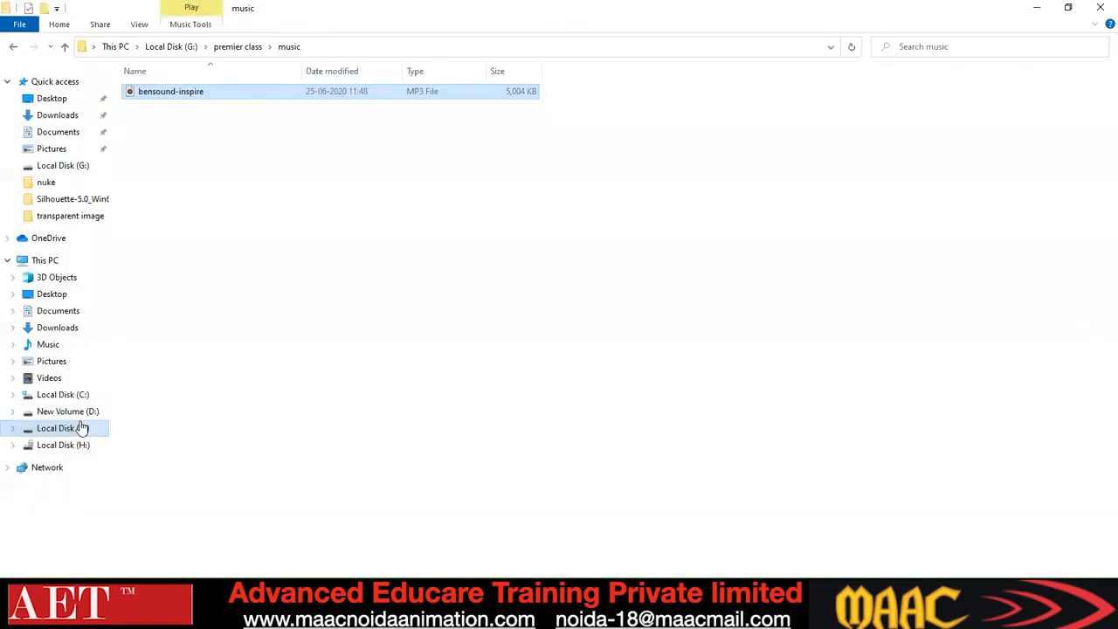
Check the saved project versions in G:\sillhoutte\slow motion\1\sfx1 with File Explorer, and return to Silhouette
left_click(80, 428)
double_click(157, 194)
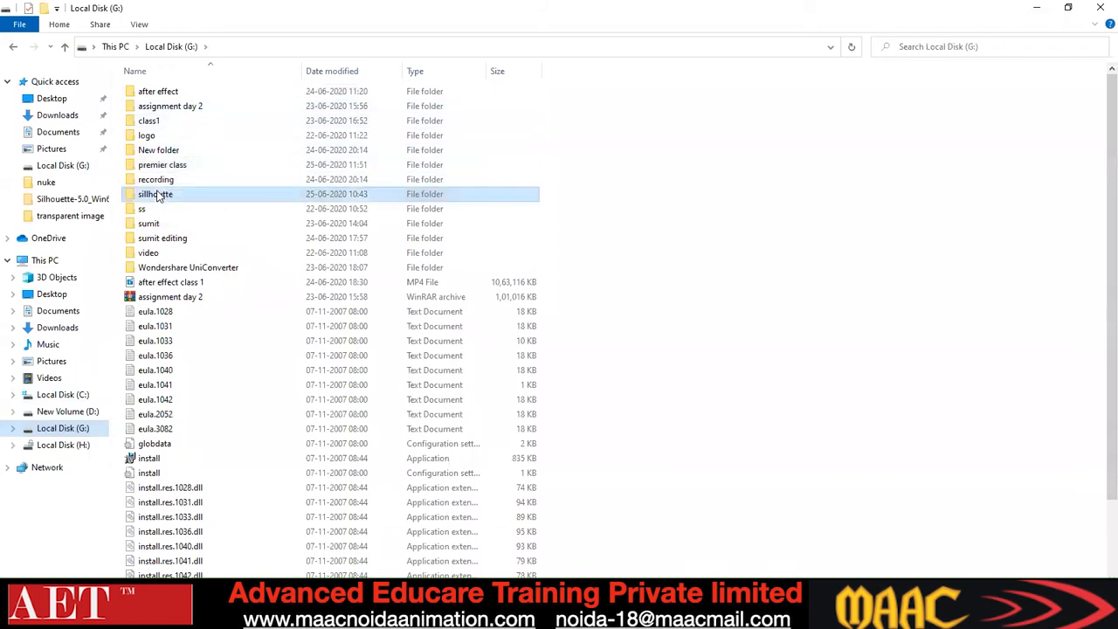
double_click(158, 106)
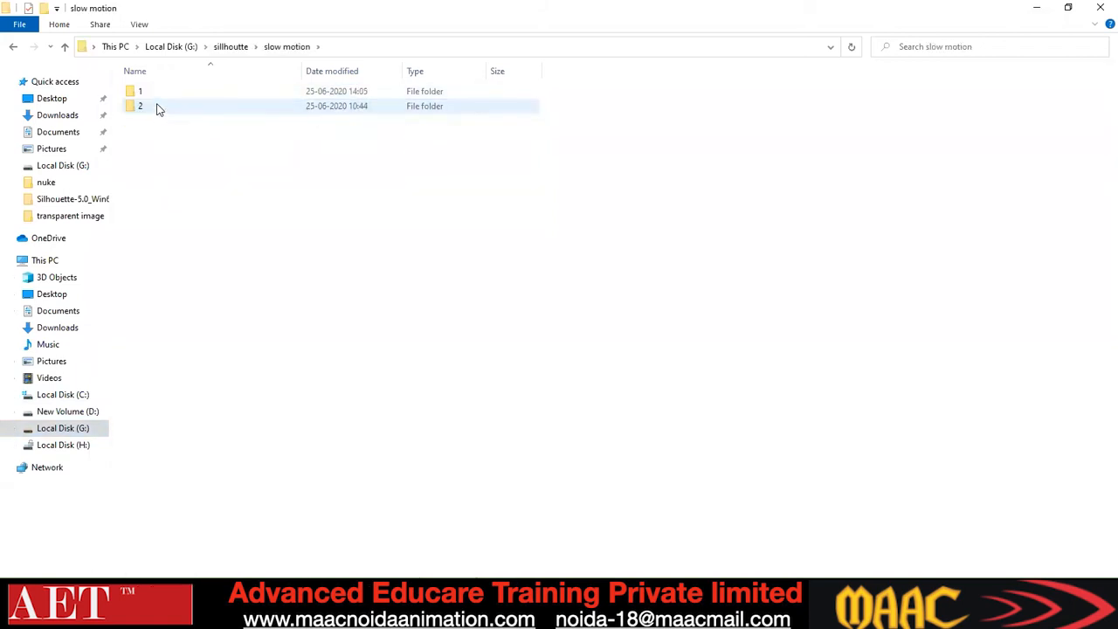
double_click(156, 93)
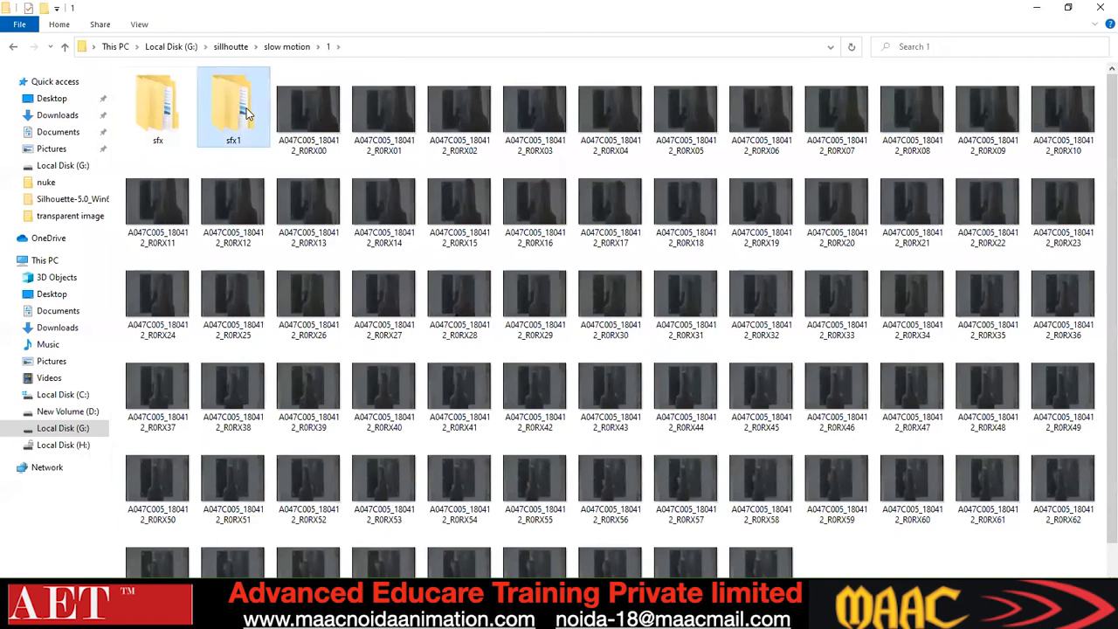
double_click(243, 96)
left_click(245, 110)
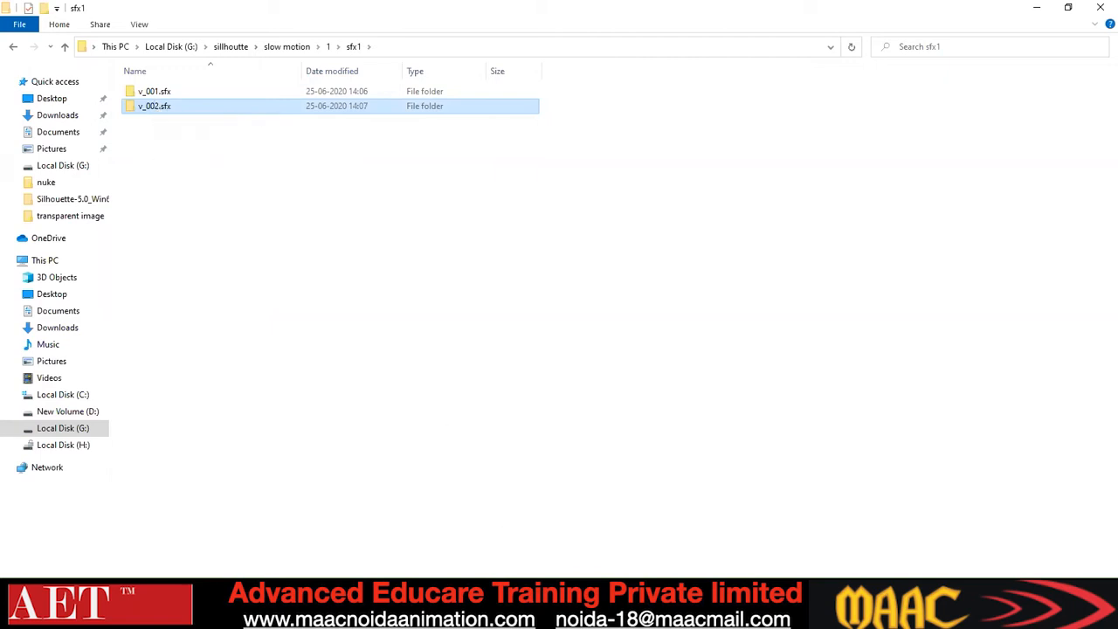
mouse_move(566, 611)
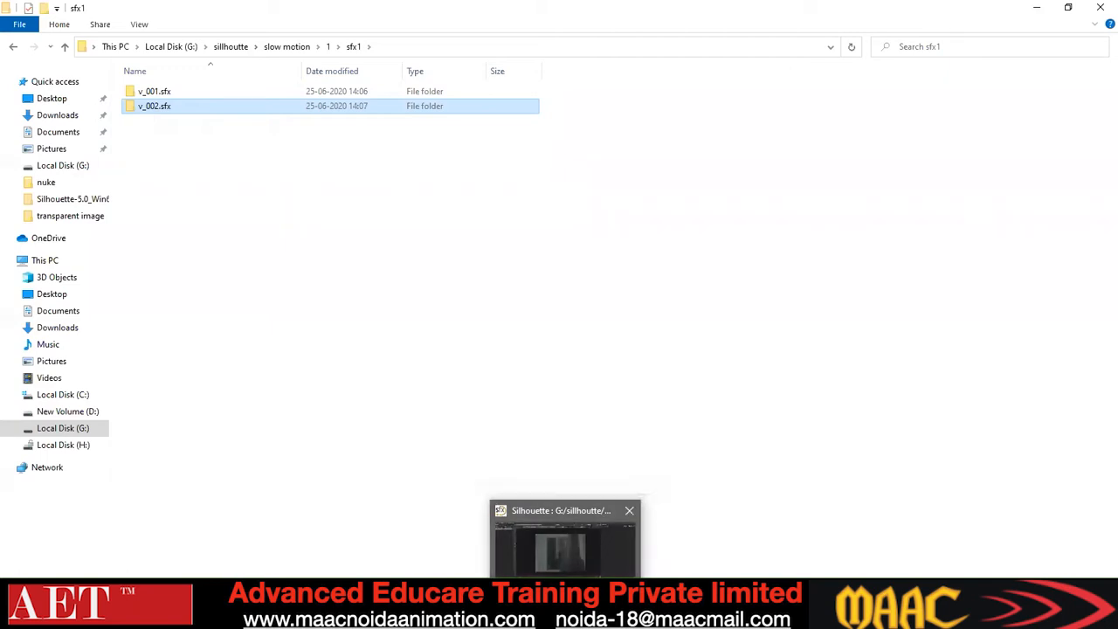
left_click(586, 559)
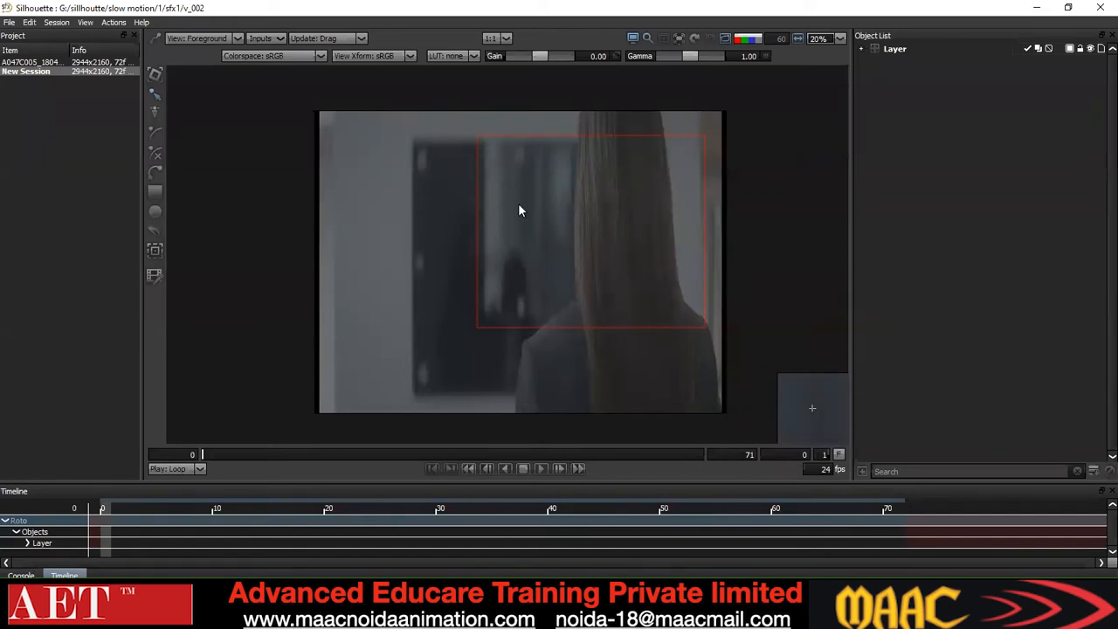
Select all points of the square roto shape and delete it from the layer
scroll(526, 202, "down", 1)
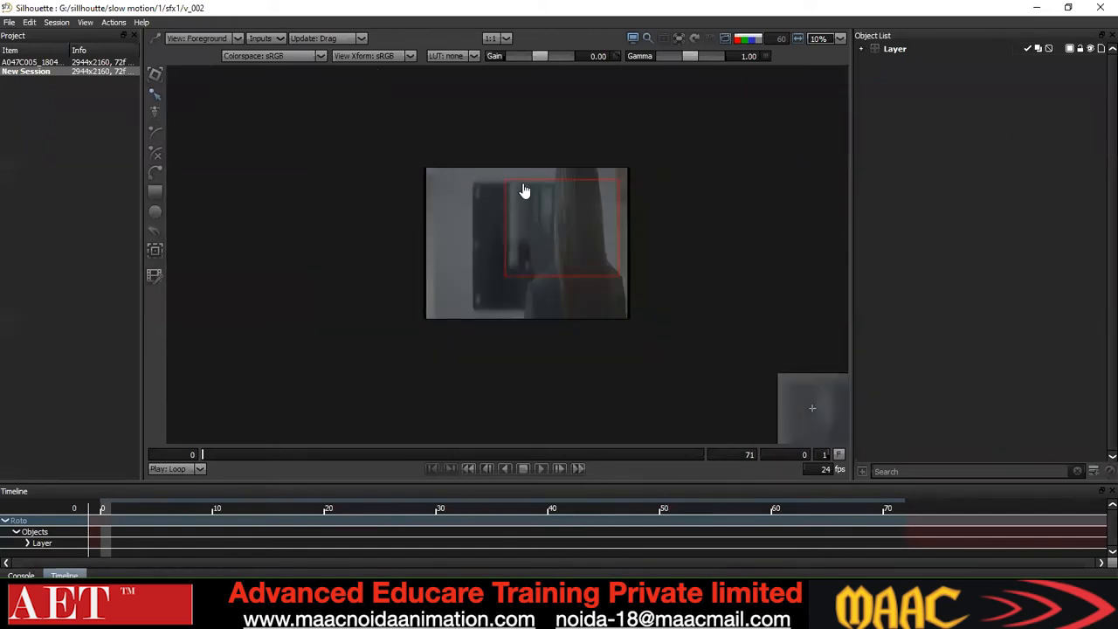
left_click(525, 180)
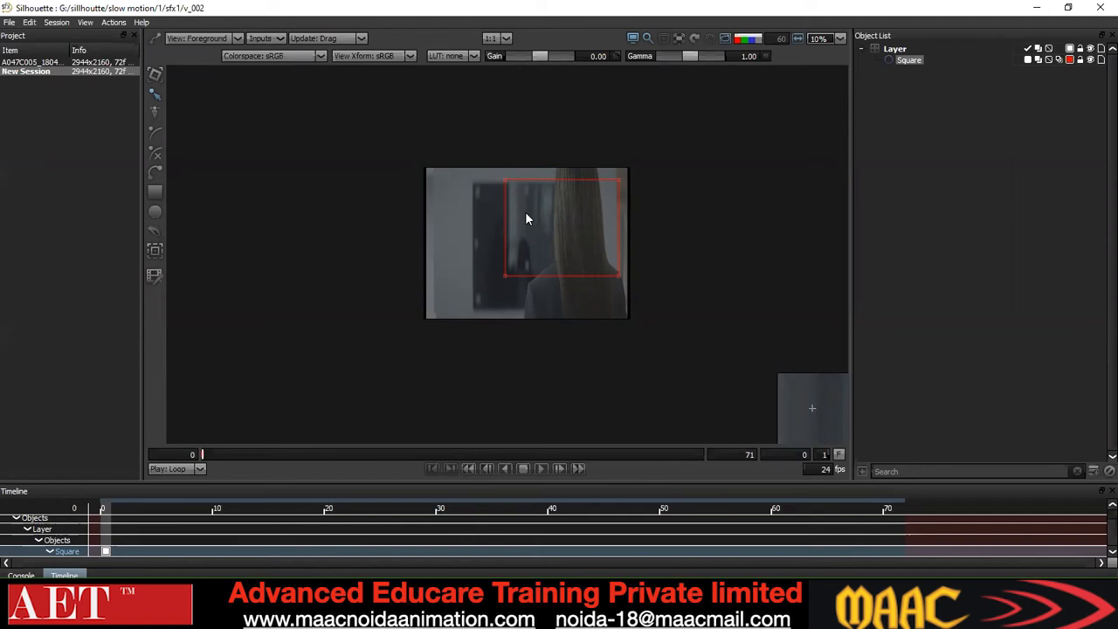
key("alt+Tab")
mouse_move(393, 613)
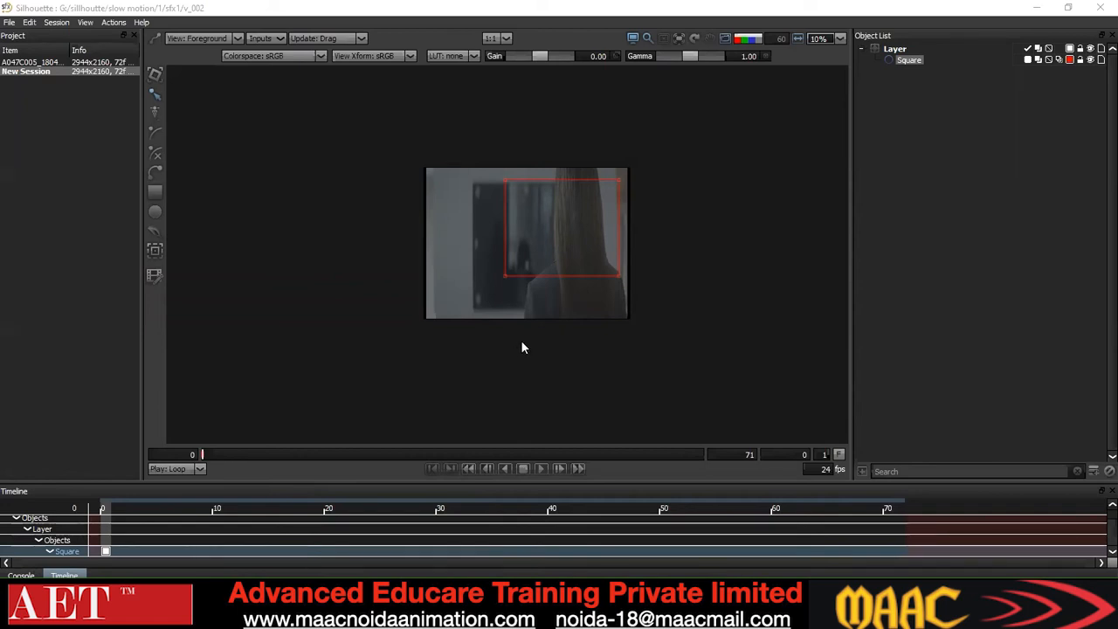
left_click_drag(703, 150, 301, 411)
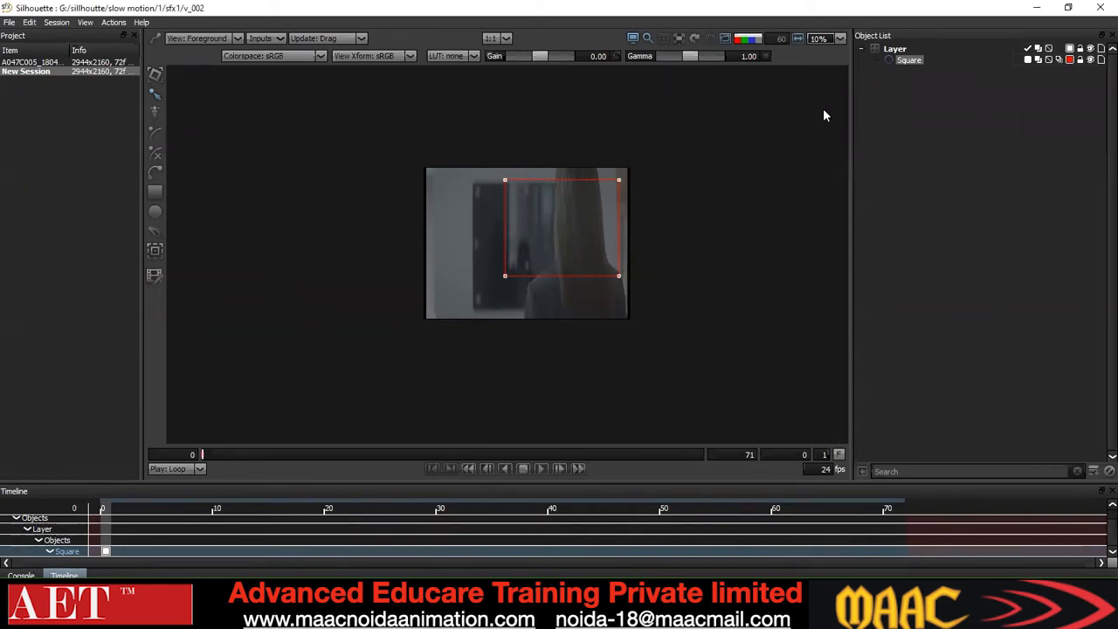
key("Delete")
left_click_drag(223, 456, 169, 482)
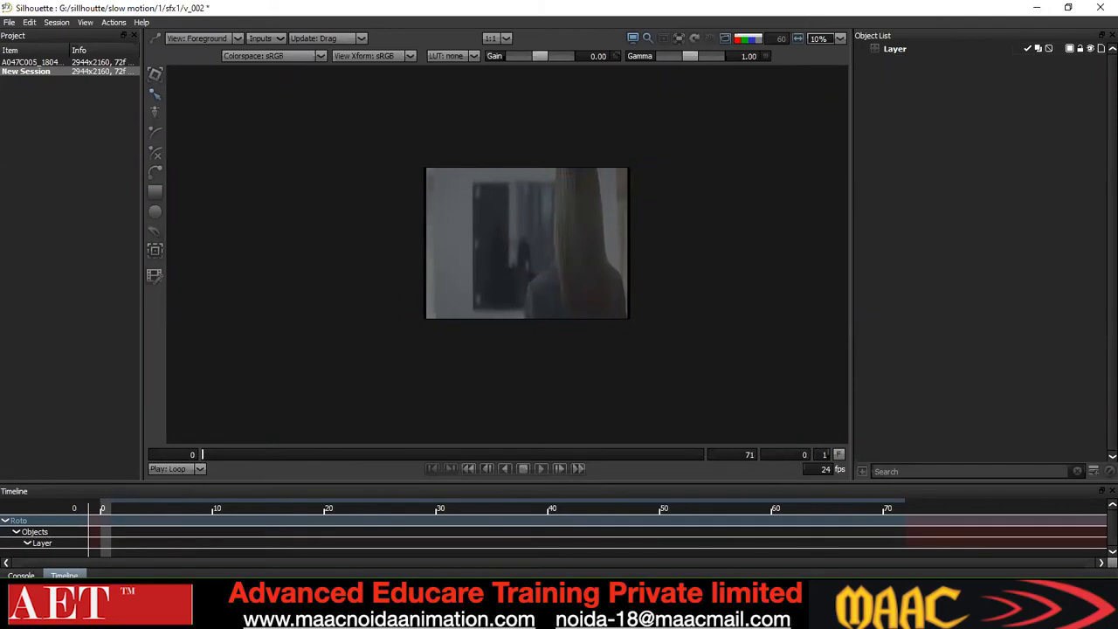
Switch to File Explorer and look through the man walk folder in G:\sillhoutte and its nuke subfolder
key("alt+Tab")
left_click(14, 48)
left_click(14, 47)
left_click(14, 47)
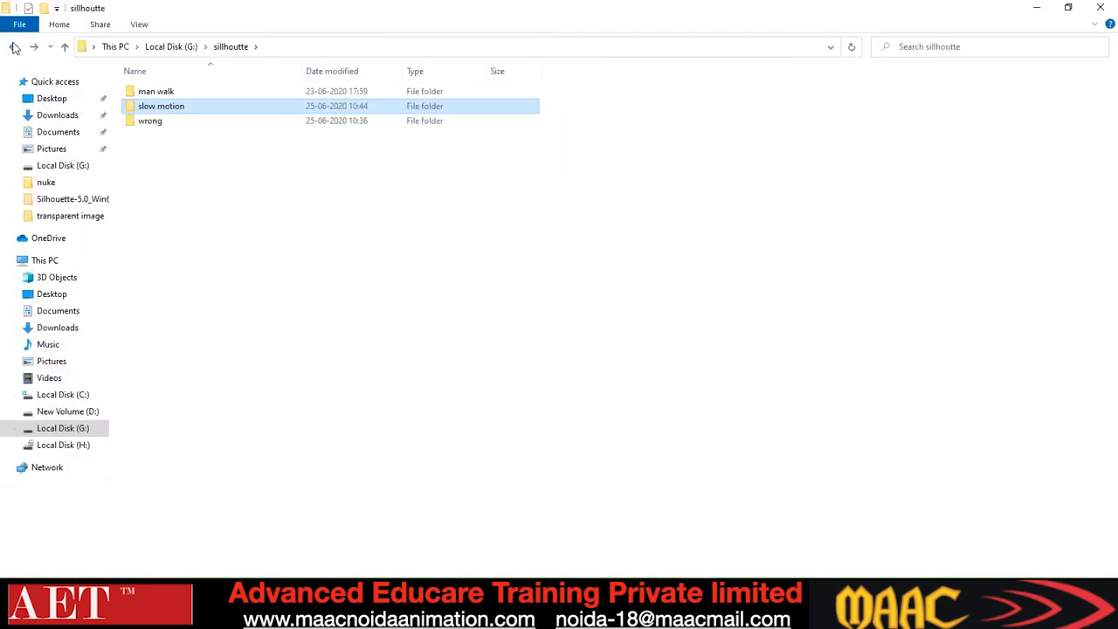
double_click(148, 96)
double_click(155, 121)
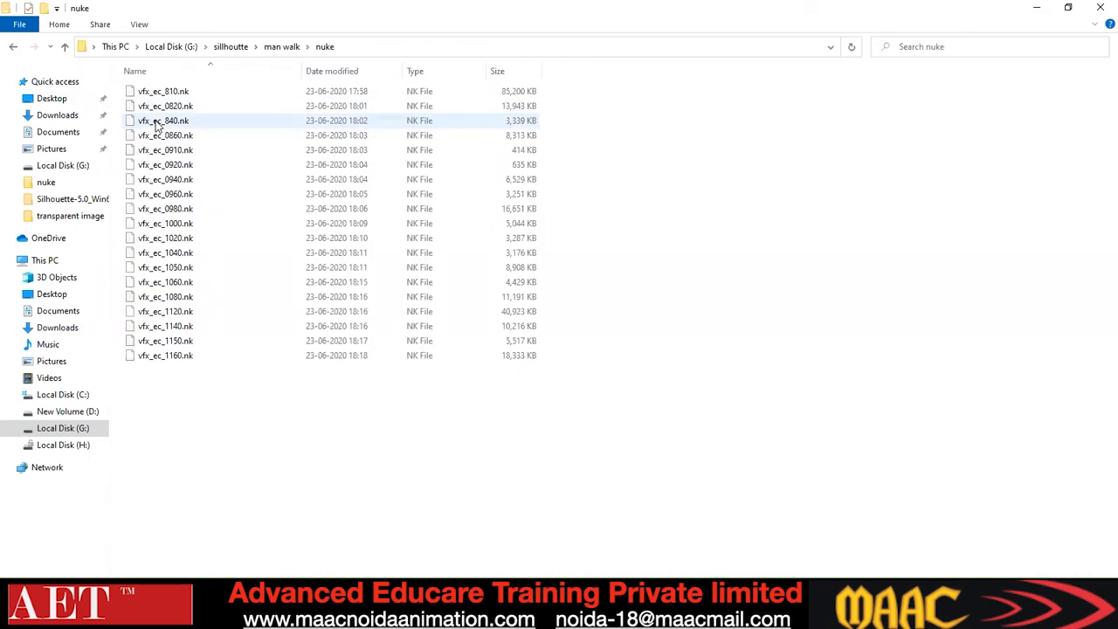
left_click(14, 47)
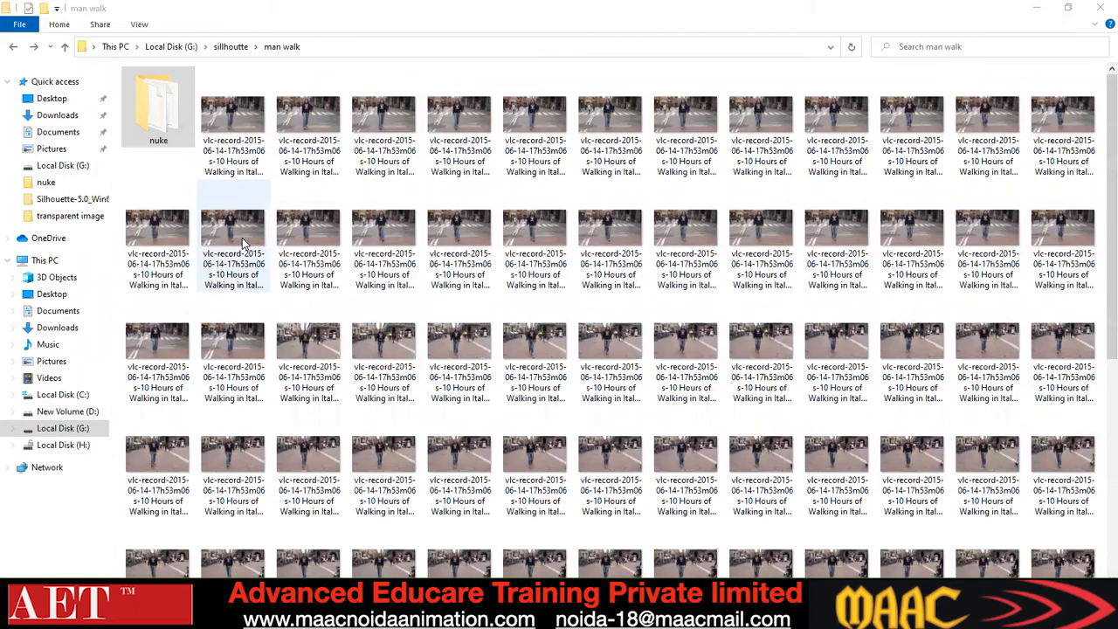
scroll(242, 238, "down", 3)
scroll(212, 122, "up", 3)
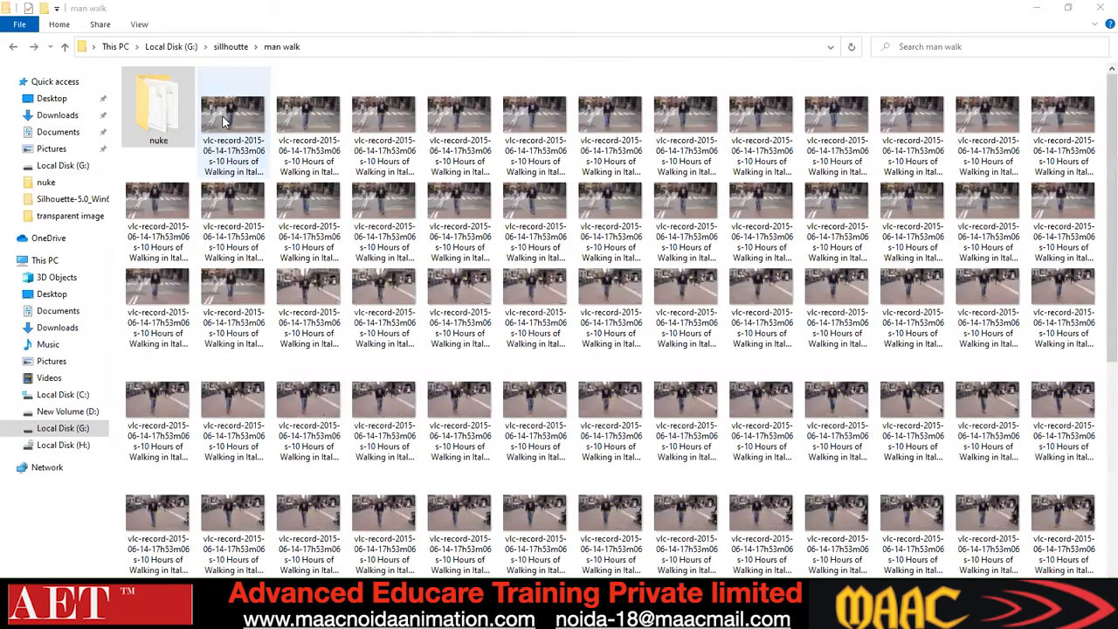
Open the first man walk image in Photos and step through the frames up to number 041 to review the footage
double_click(223, 121)
key("Right")
key("Right")
key("Right")
key("Right")
key("Right")
key("Right")
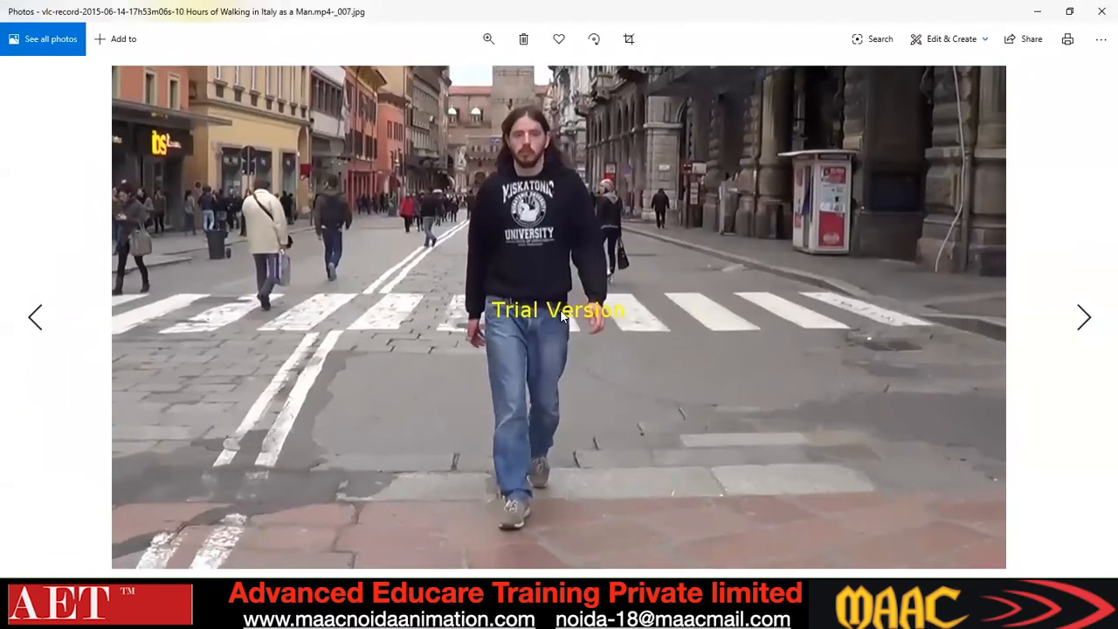
key("Right")
key("Right")
key("Right")
key("Right")
key("Right")
key("Right")
key("Right")
key("Right")
key("Right")
key("Right")
key("Right")
key("Right")
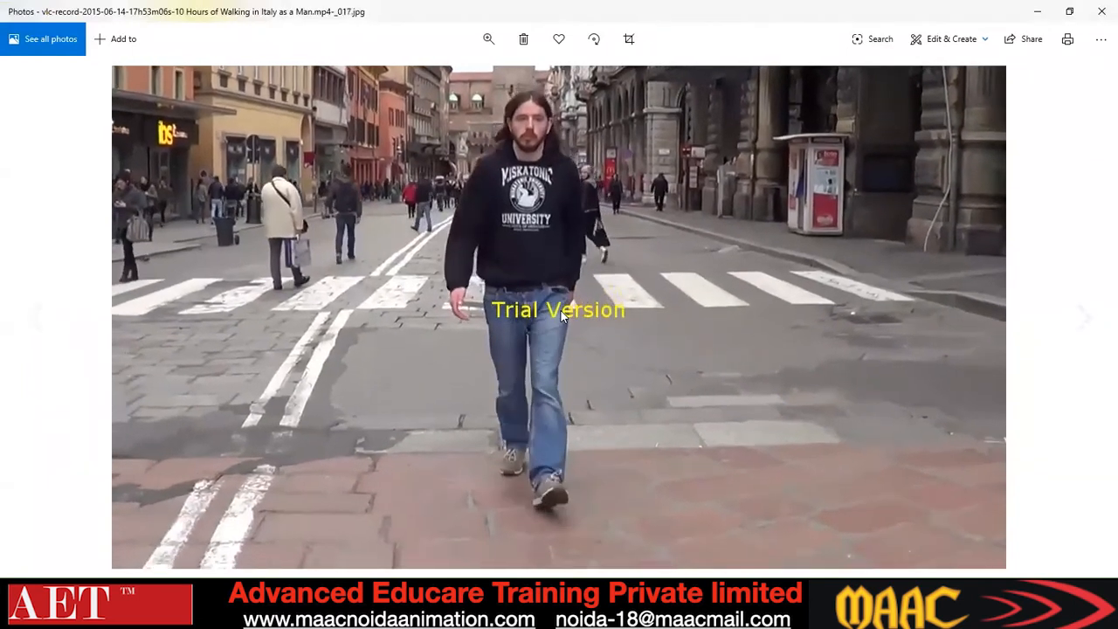
key("Right")
key("Right")
key("Right")
key("Right")
key("Right")
key("Right")
key("Right")
key("Right")
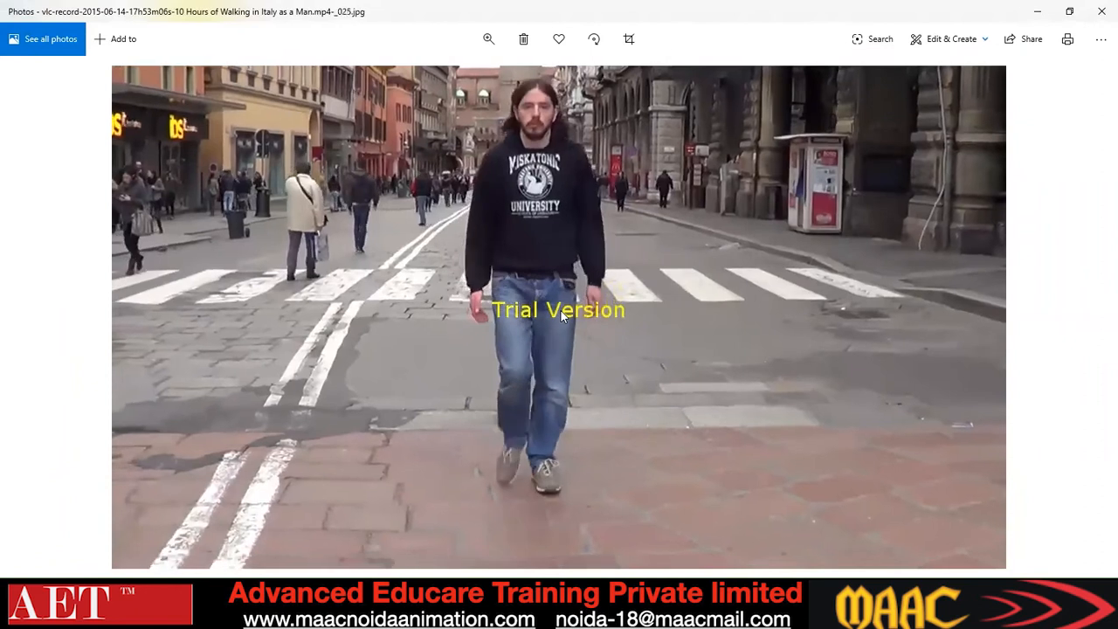
key("Right")
key("Right")
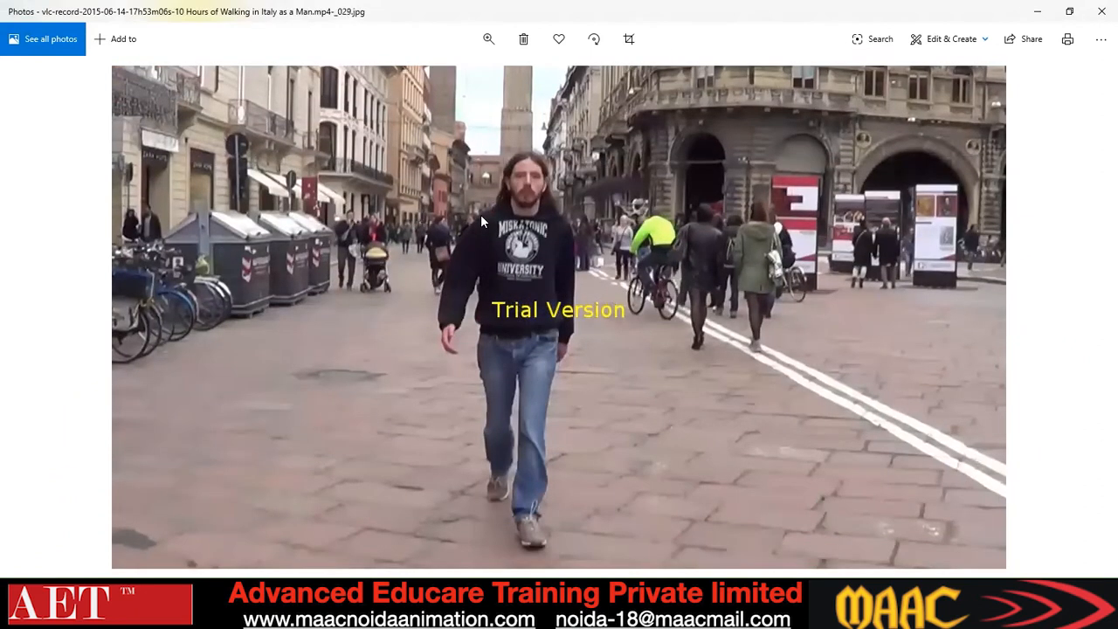
key("Right")
key("Right")
key("Right")
key("Right")
key("Right")
key("Right")
key("Right")
key("Right")
key("Right")
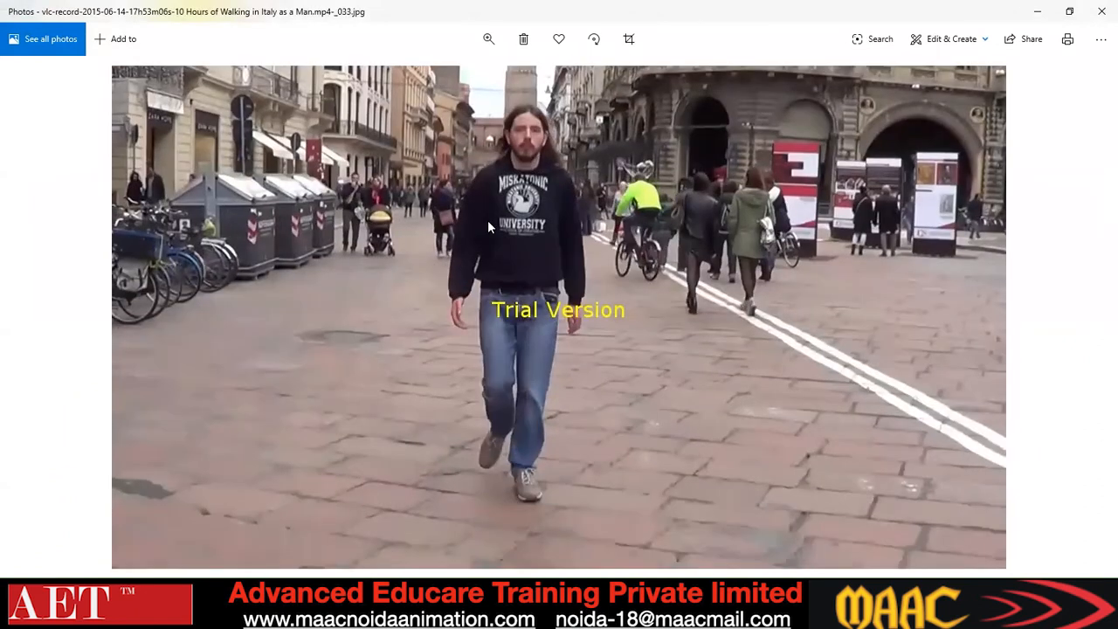
key("Right")
key("Right")
key("Right")
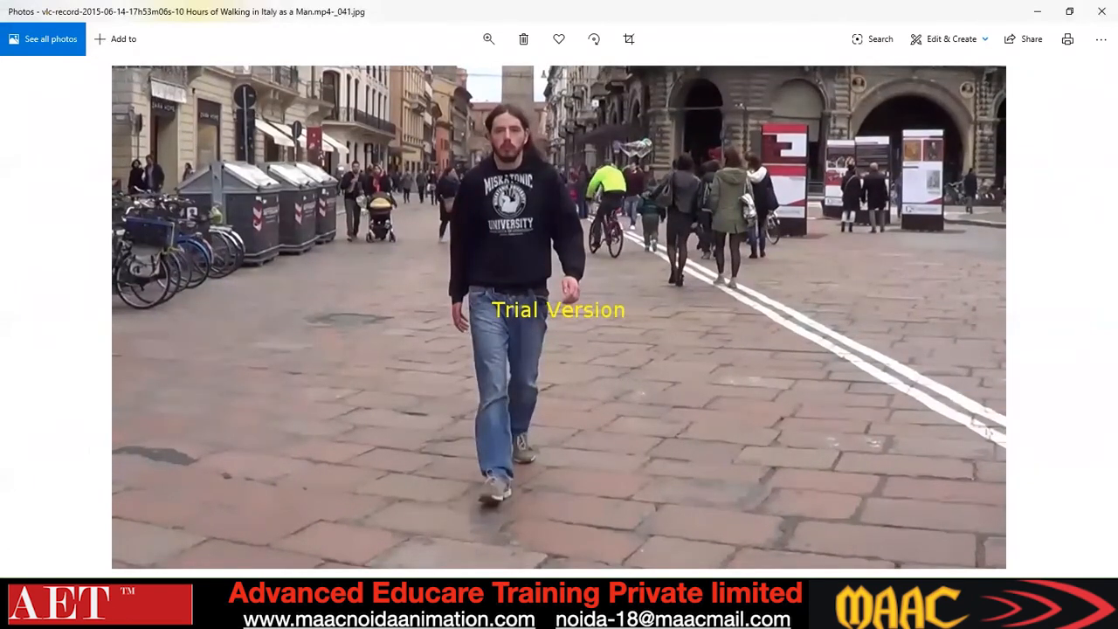
Switch to Silhouette, play the loaded sequence, and return the playhead to frame 0
key("alt+Tab")
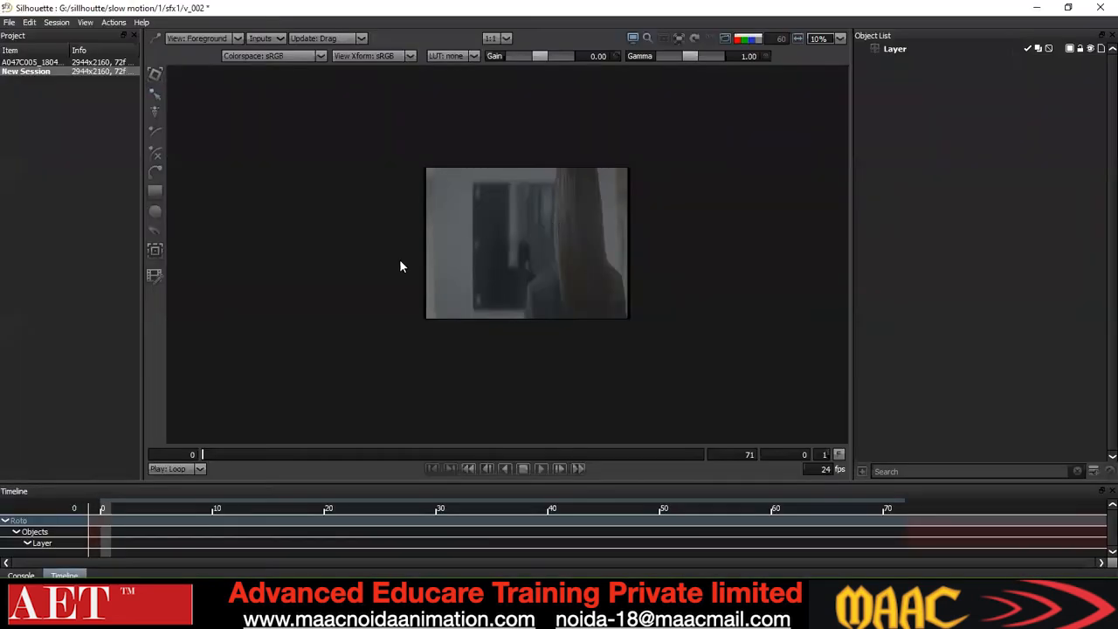
left_click(544, 467)
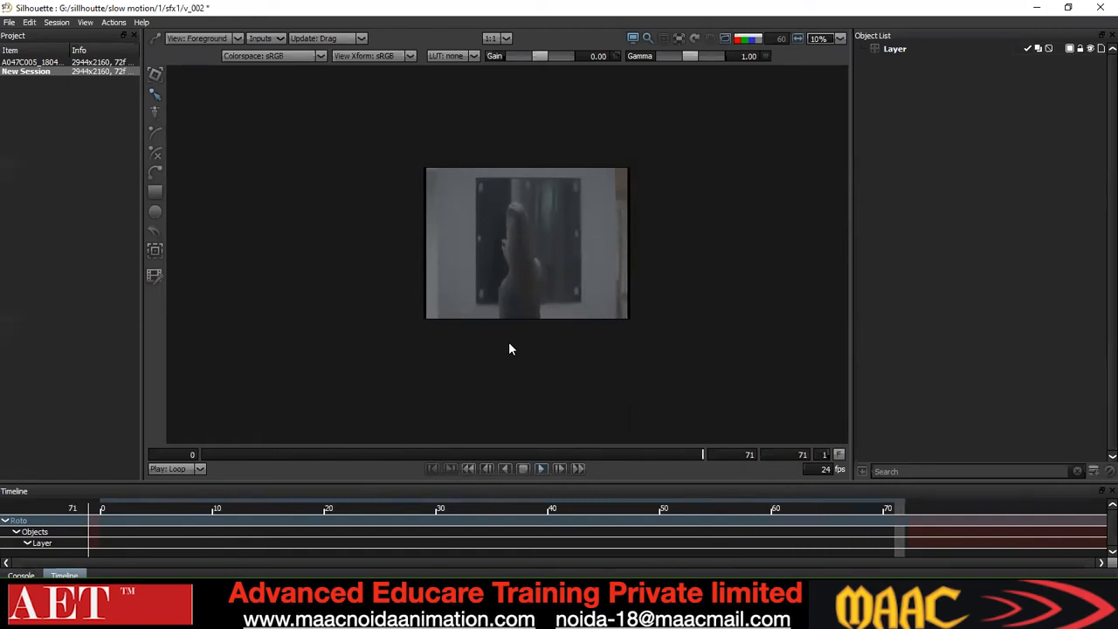
left_click_drag(371, 454, 203, 454)
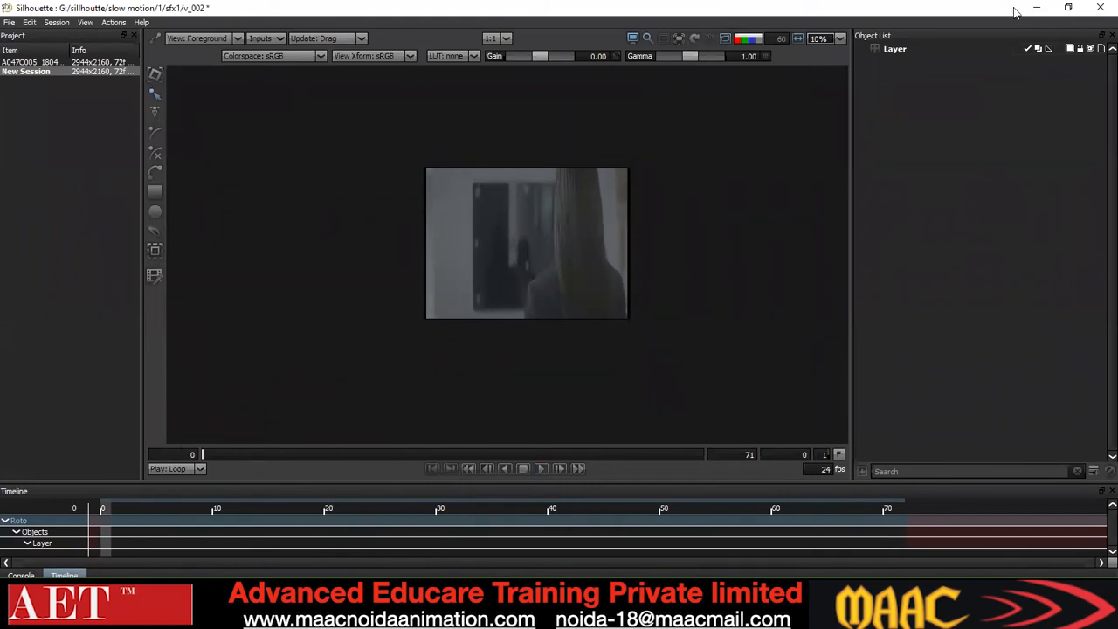
Close the Silhouette project window and clear the remaining windows to show the desktop
left_click(1101, 8)
left_click(556, 323)
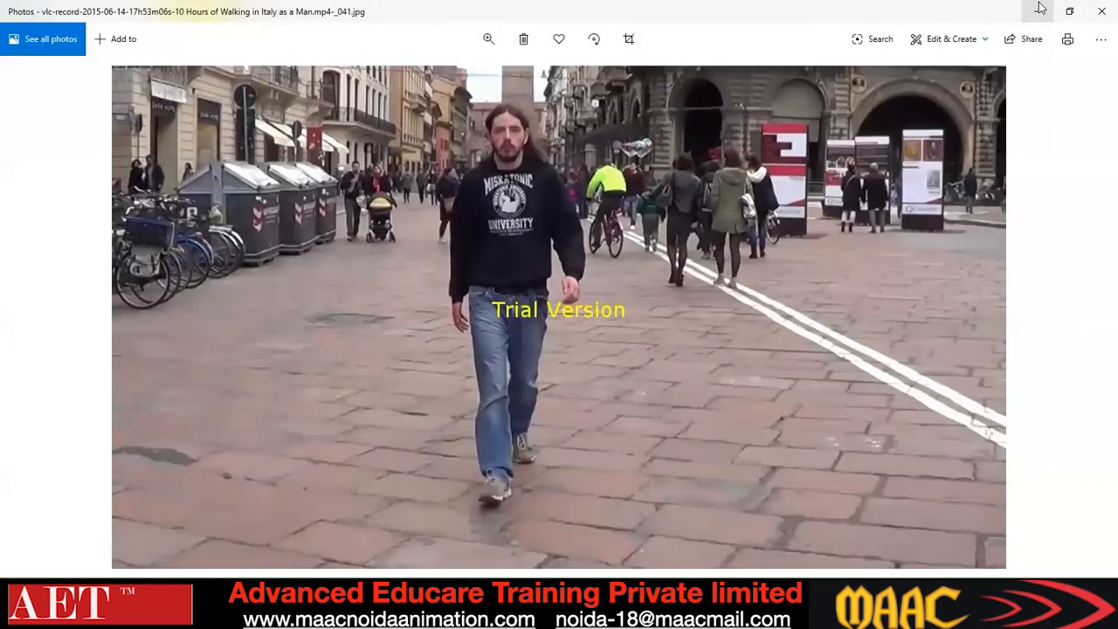
left_click(1040, 7)
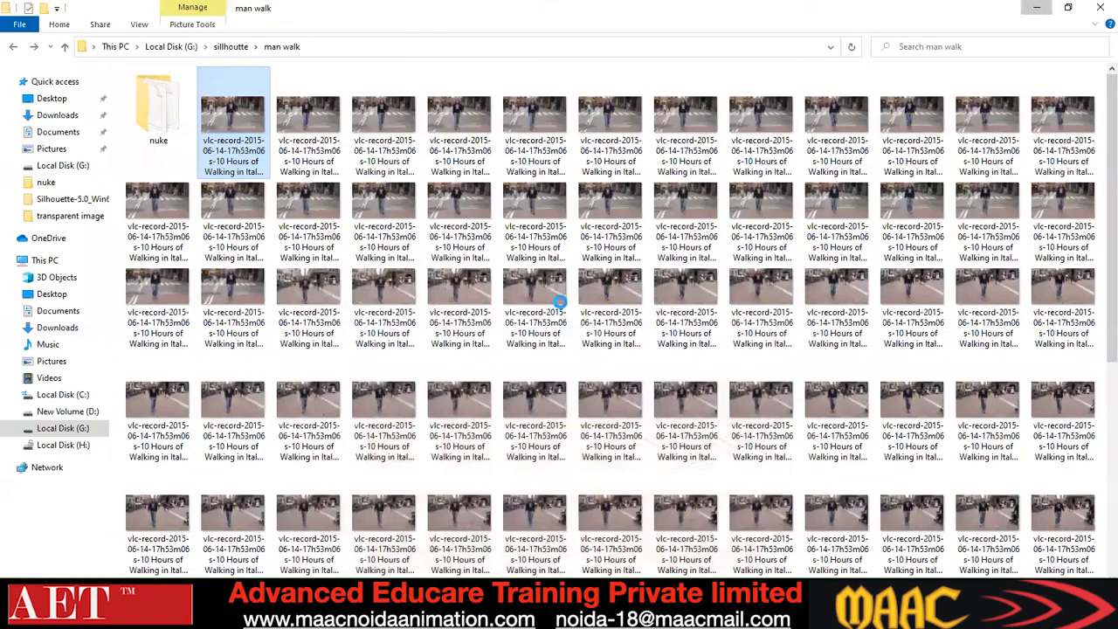
key("super+d")
Open Silhouette, start a new project and browse for its directory to G:\sillhoutte\slow motion\2
double_click(26, 94)
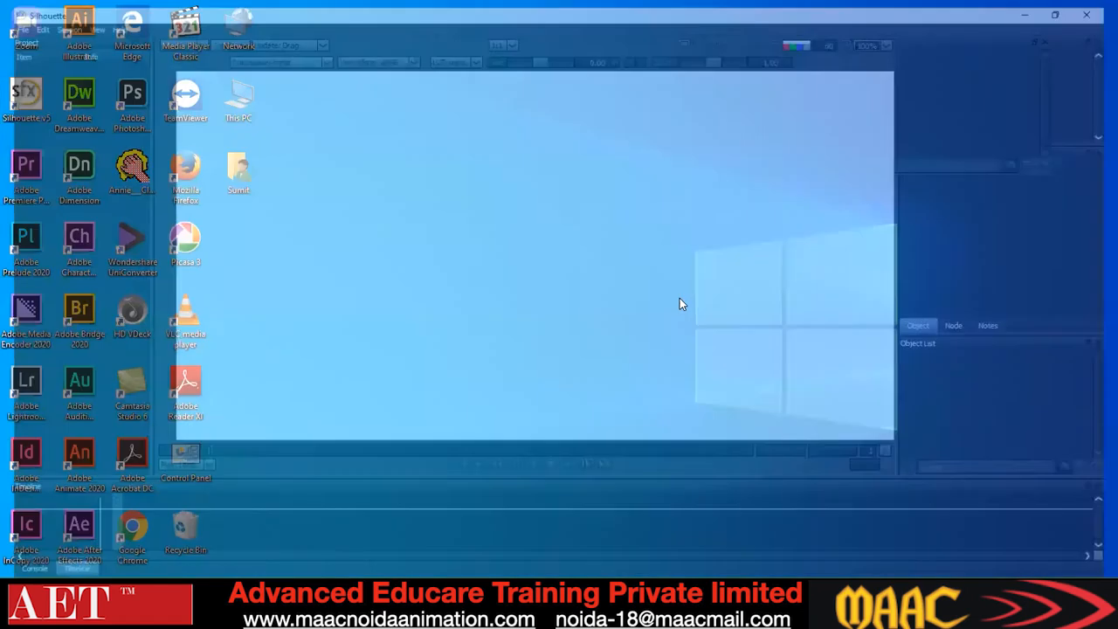
left_click(419, 416)
left_click(667, 300)
left_click(389, 208)
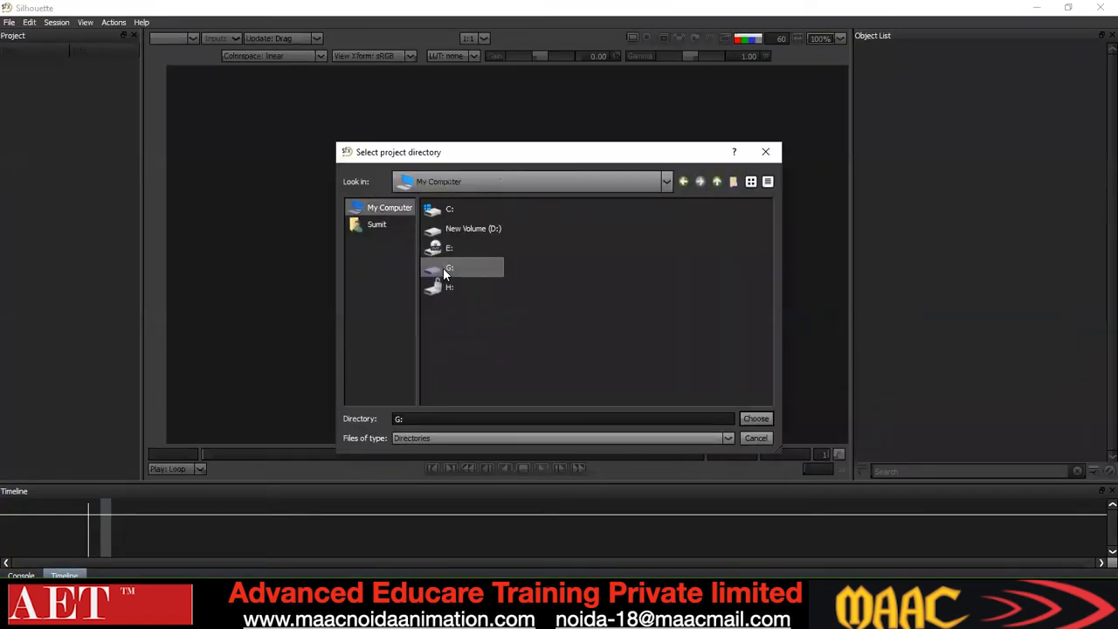
double_click(443, 269)
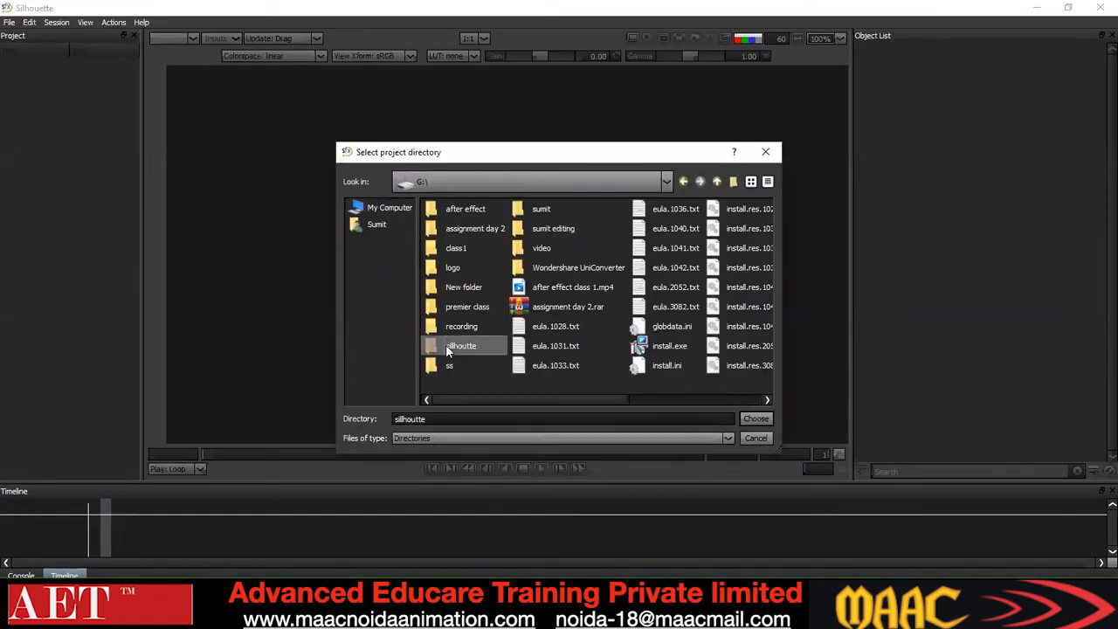
double_click(447, 345)
double_click(453, 228)
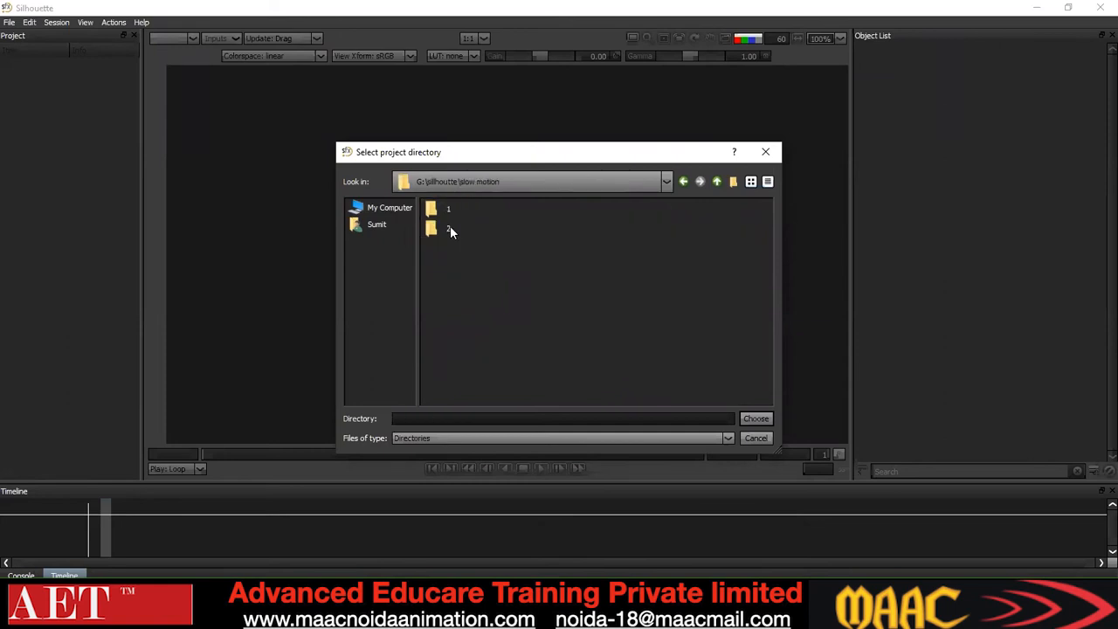
double_click(450, 226)
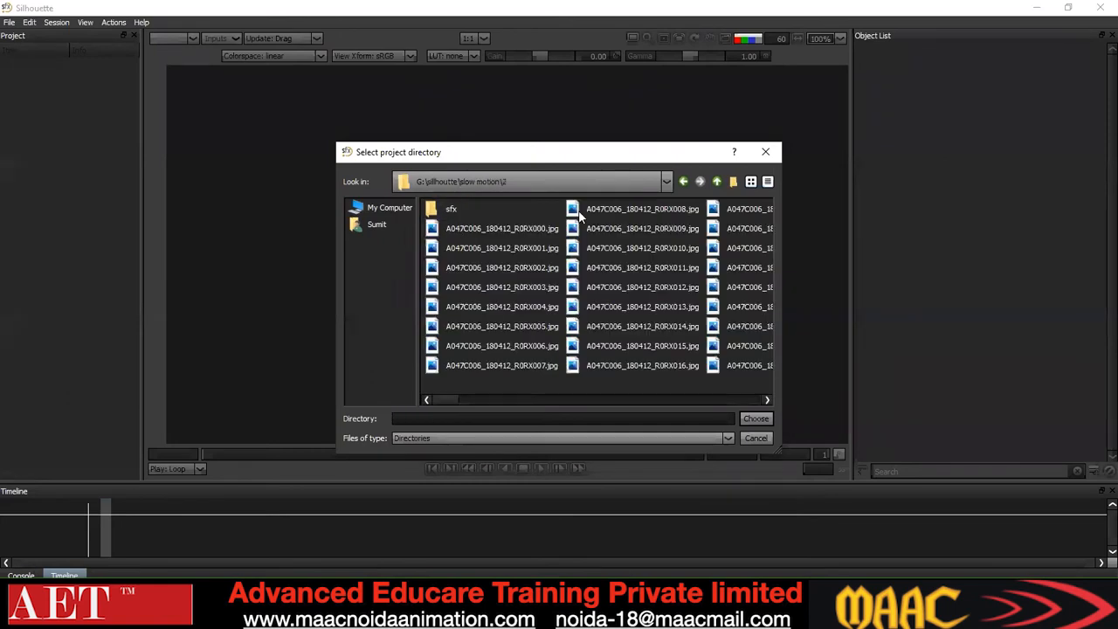
Create a folder named sfx1 inside slow motion\2 and choose it as the project directory
left_click(734, 183)
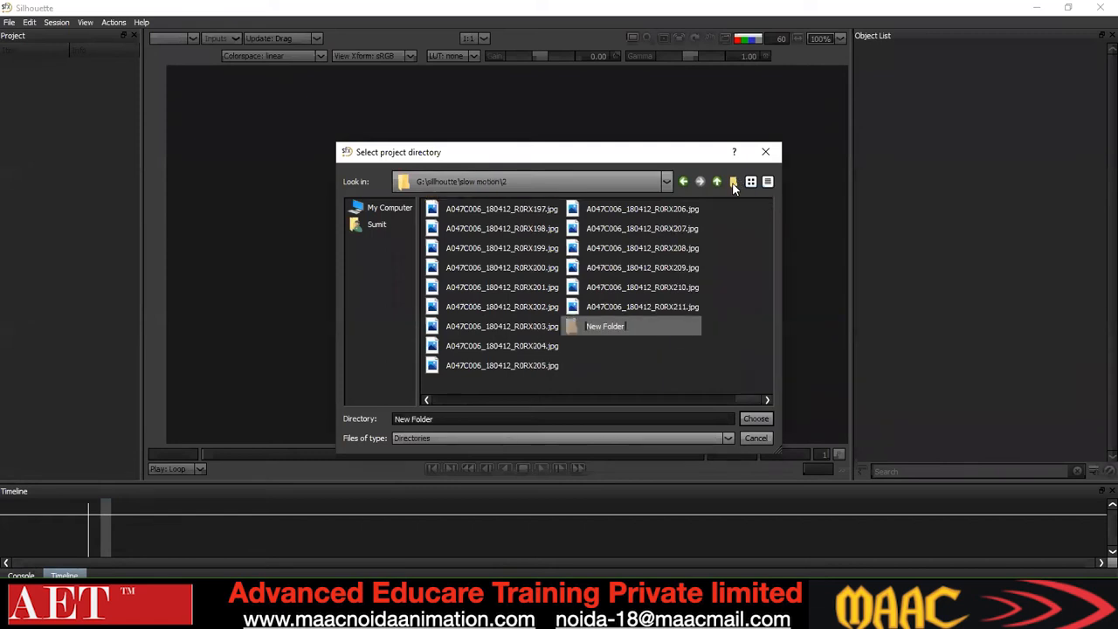
key("BackSpace")
left_click(630, 338)
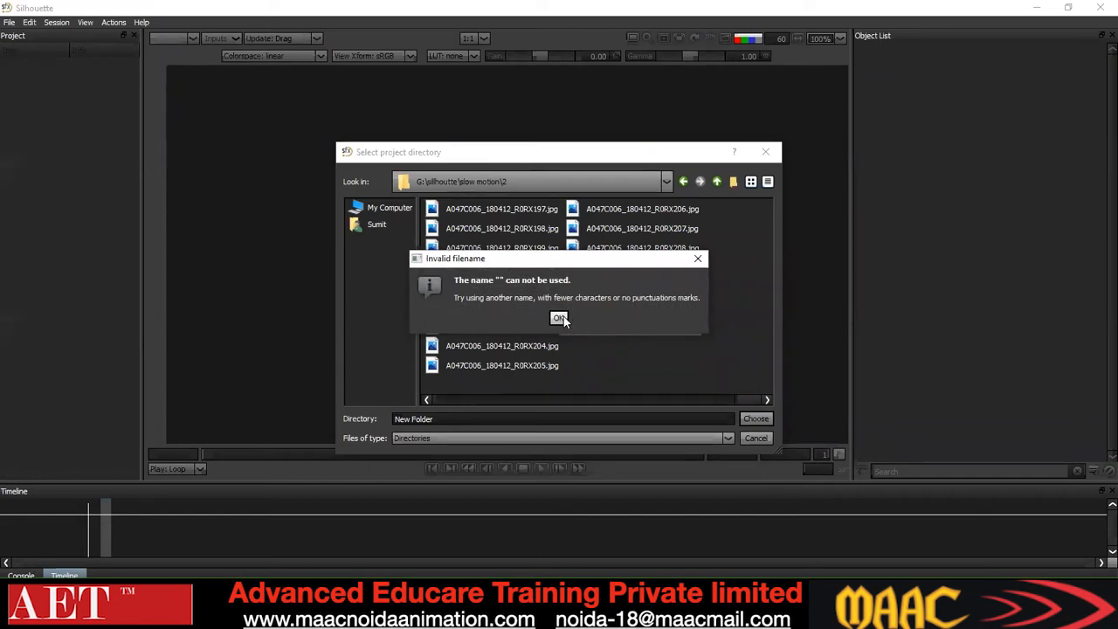
left_click(570, 318)
right_click(595, 325)
left_click(635, 332)
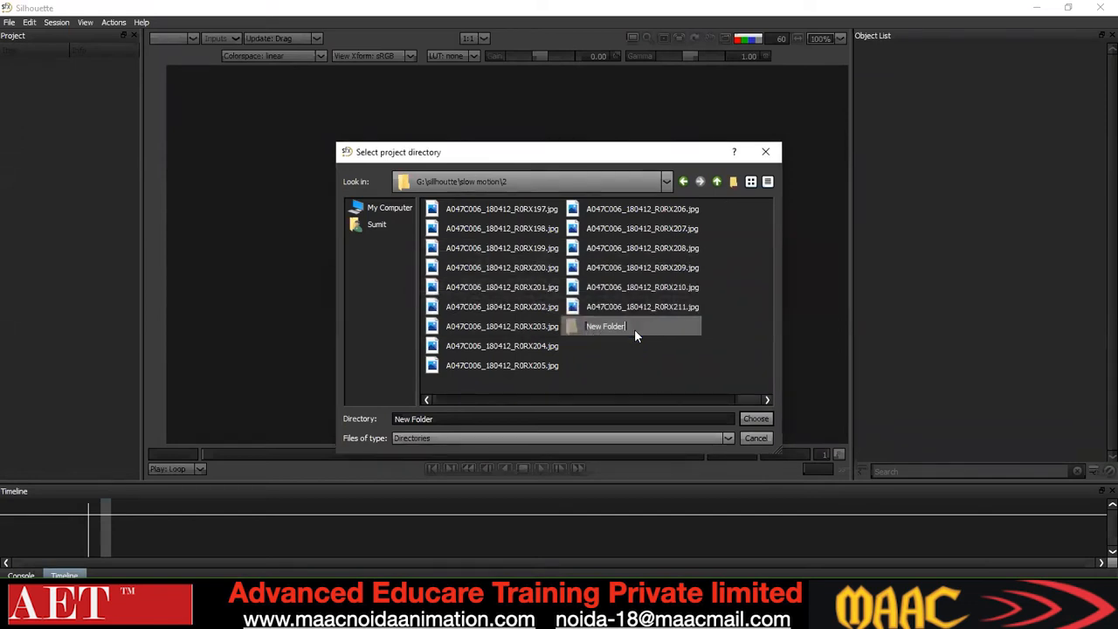
type("sfx1")
key("Return")
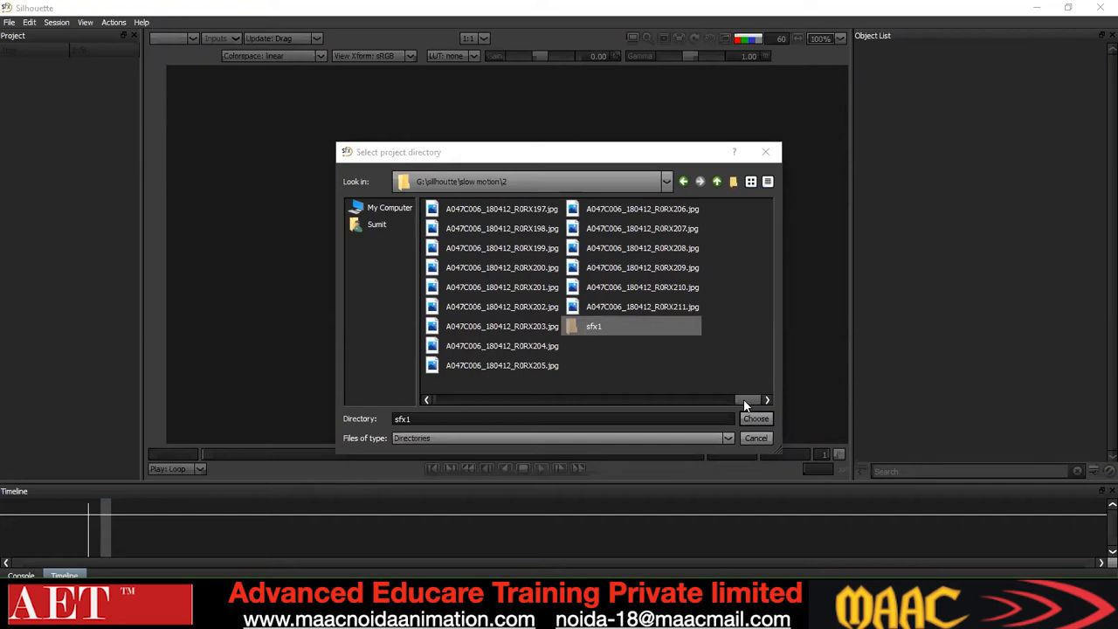
left_click(757, 420)
Name the new project v_001 and create it
type("v")
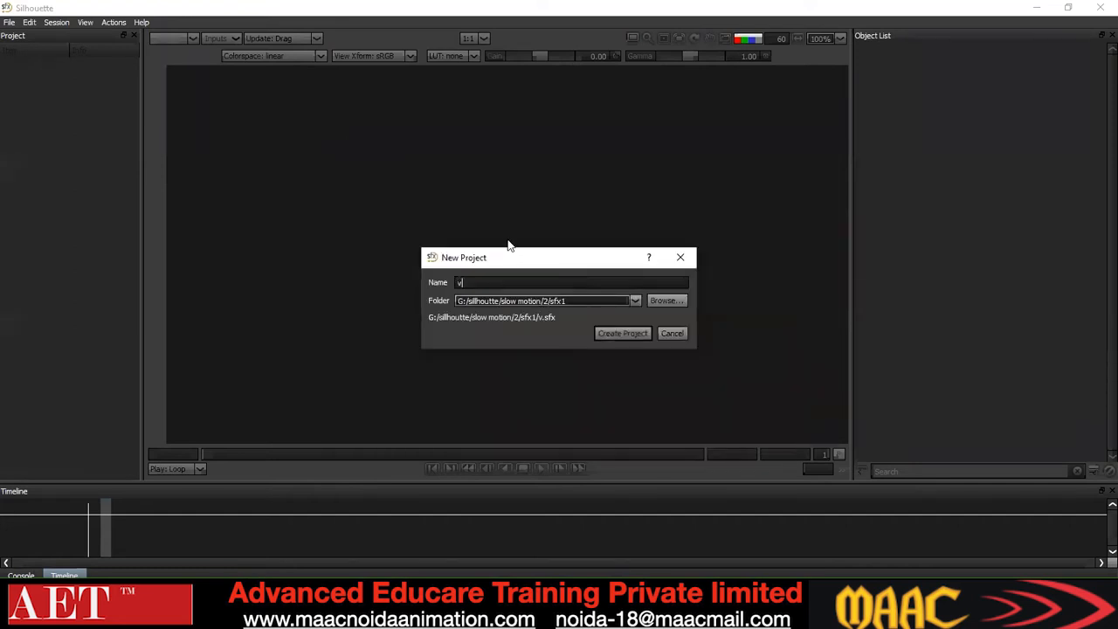
type("_001")
key("Return")
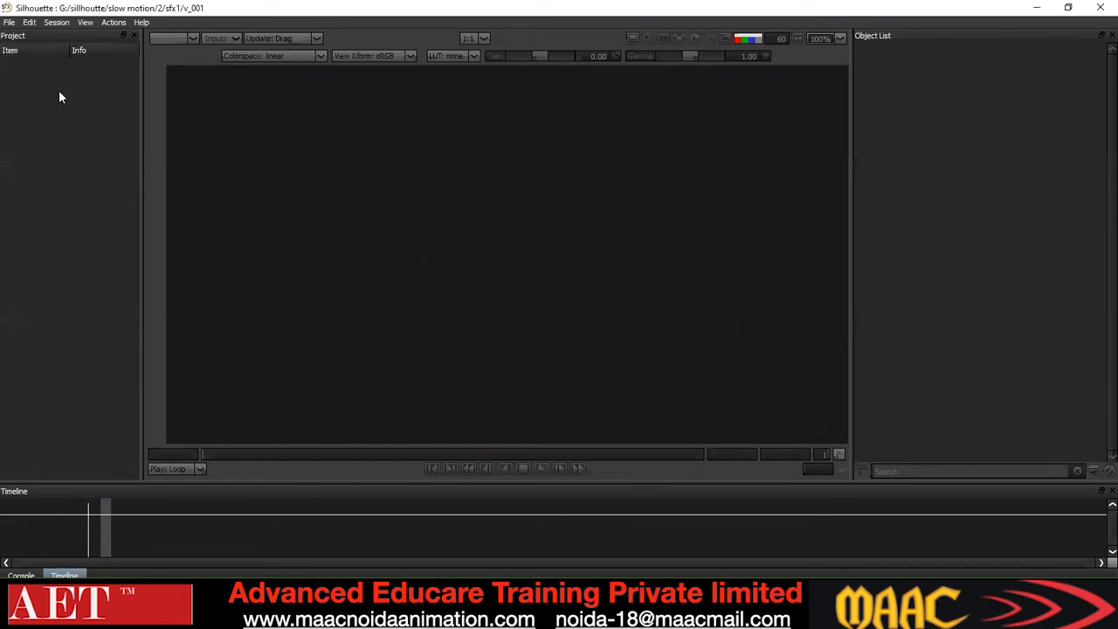
Import the A047C006_180412_R0RX image sequence from slow motion\2 and create a session with the Roto node enabled
key("ctrl+i")
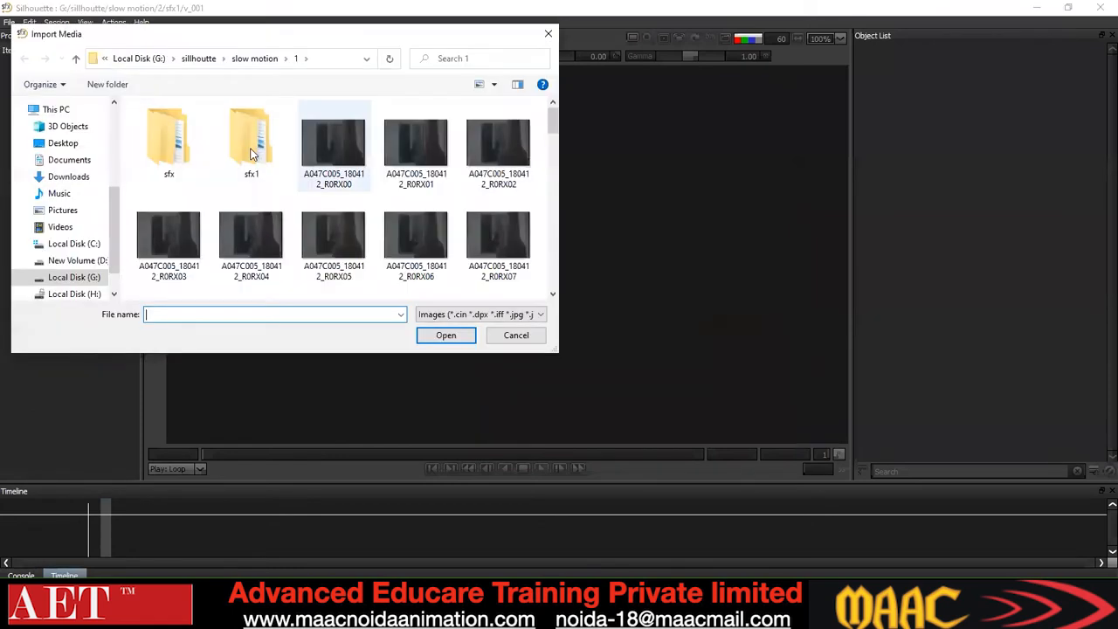
left_click(259, 59)
double_click(187, 145)
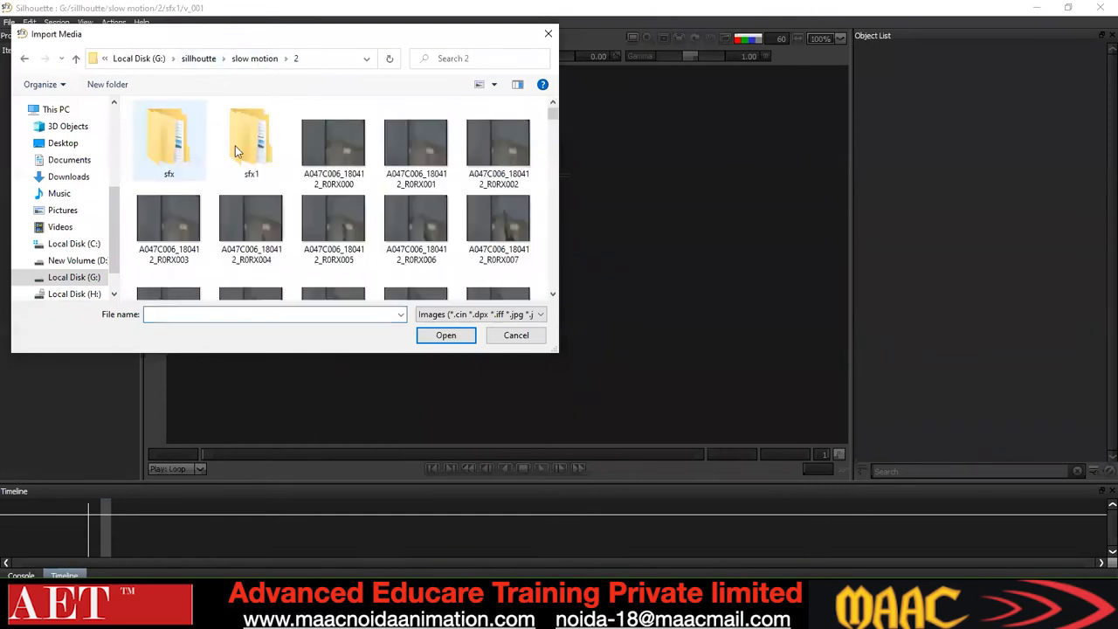
left_click(334, 150)
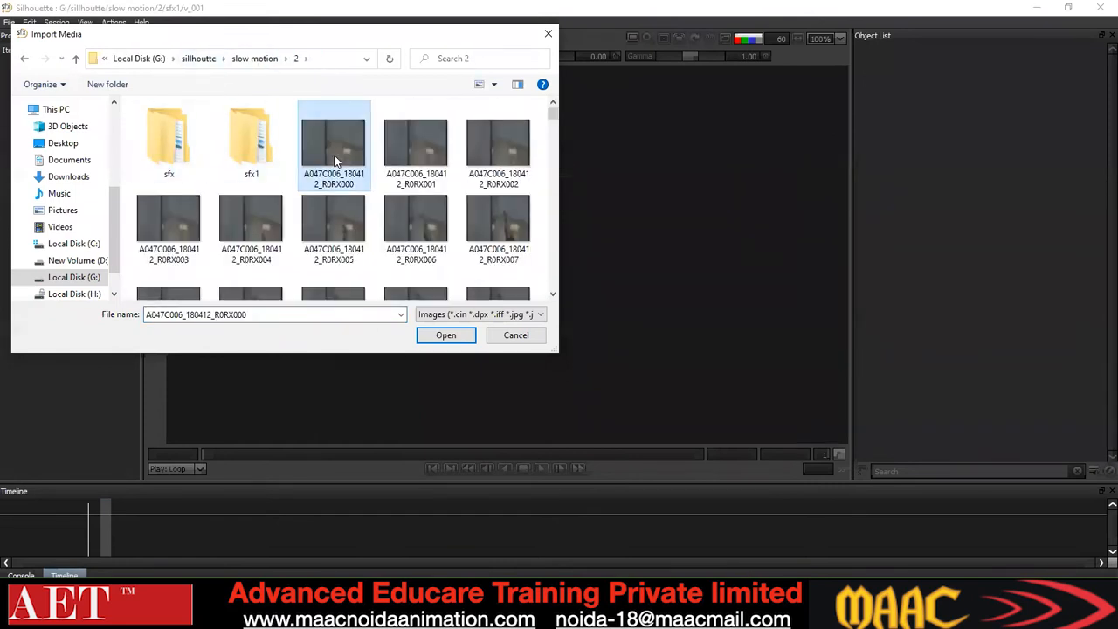
double_click(335, 160)
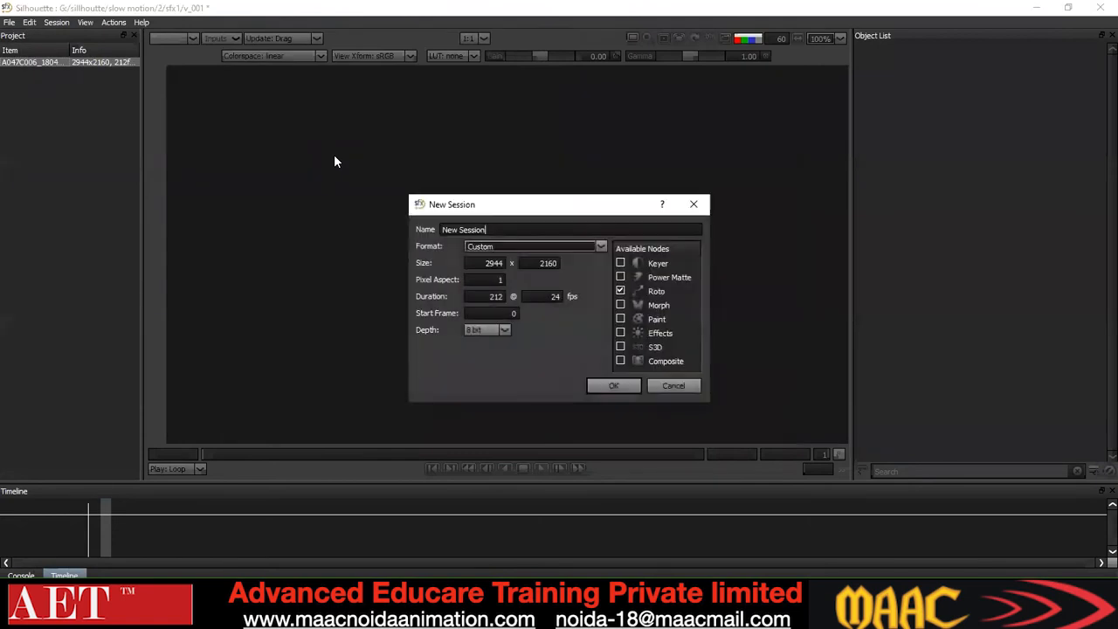
key("Return")
Play the sequence to find where the woman's profile appears and set the range's start frame to 115
scroll(420, 306, "down", 8)
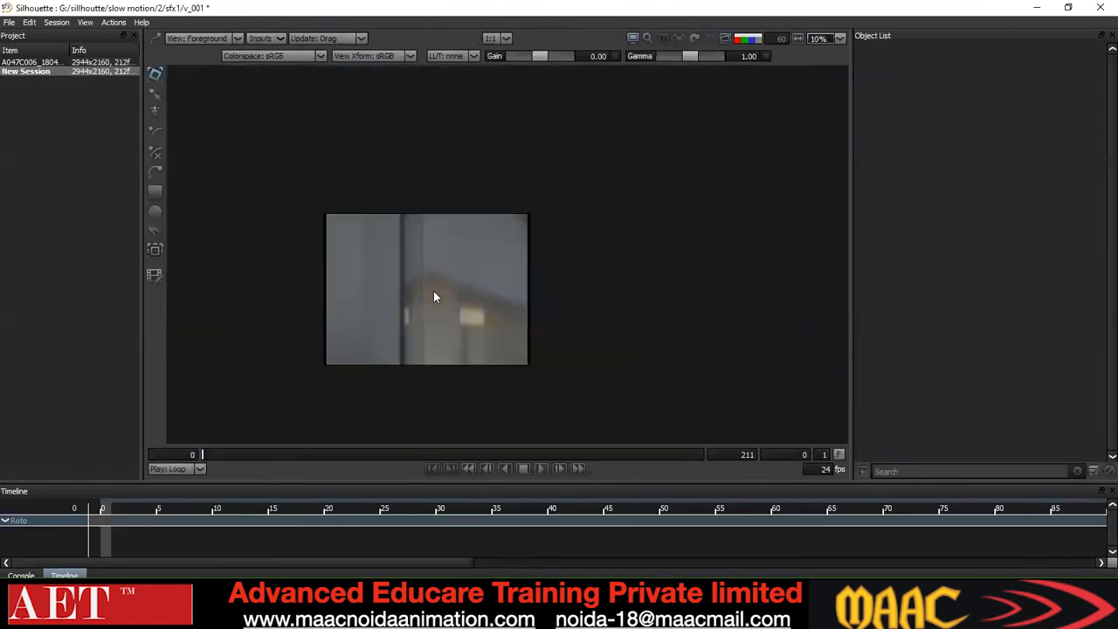
left_click(542, 468)
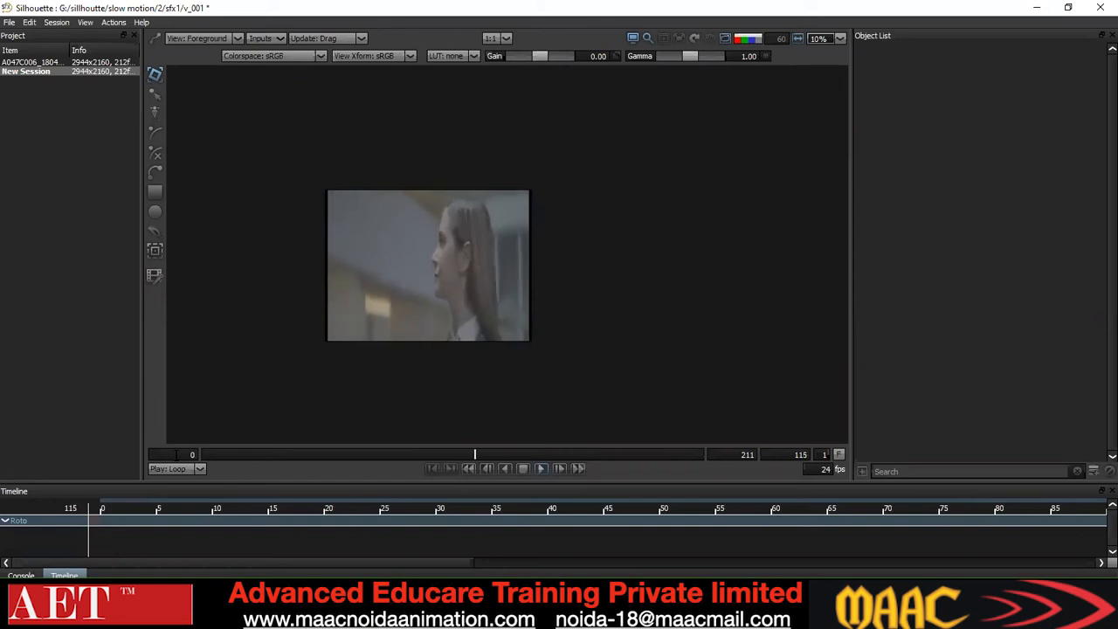
left_click_drag(496, 452, 478, 453)
type("5")
key("Return")
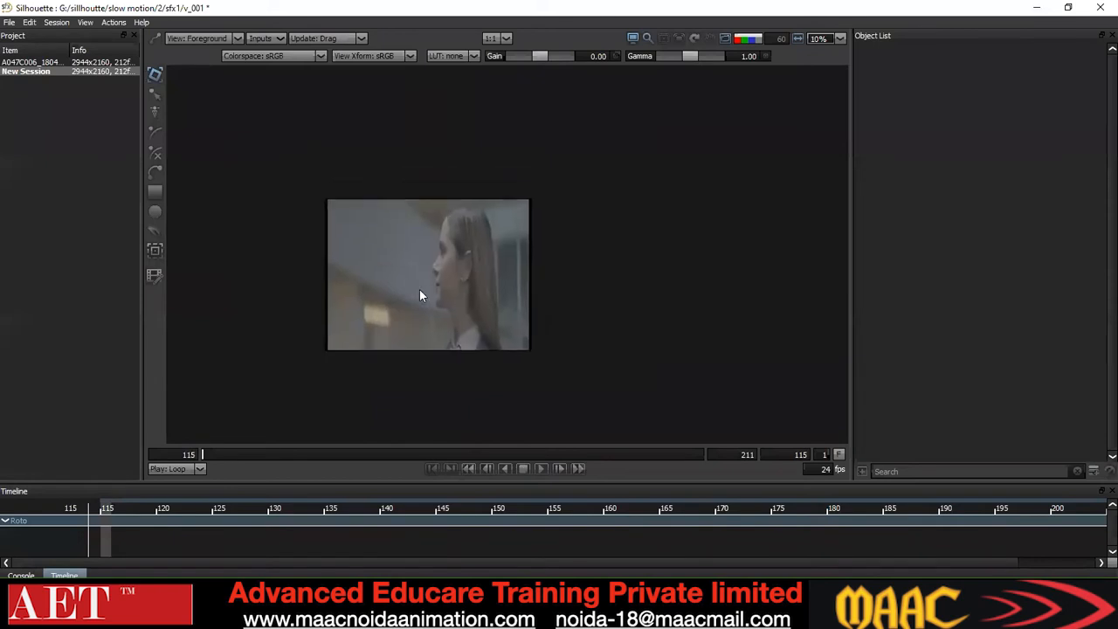
Maximize the viewer, play the shortened range and park the playhead on frame 142
scroll(419, 290, "up", 1)
key("grave")
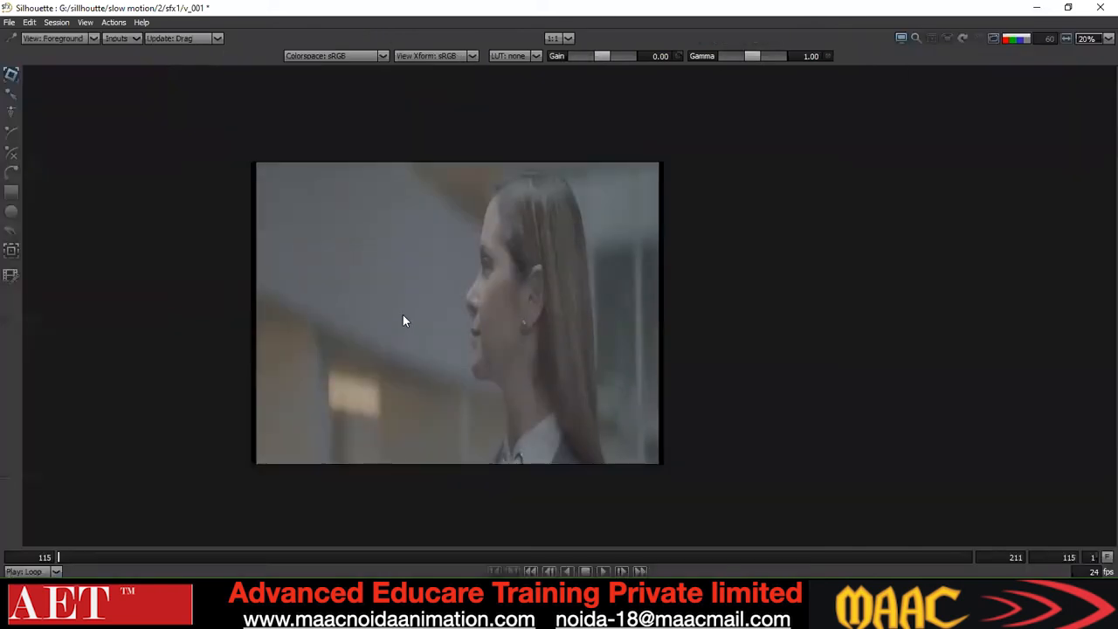
scroll(420, 273, "up", 1)
mouse_move(420, 273)
left_mouse_down()
mouse_move(397, 319)
mouse_move(408, 291)
left_mouse_up()
key("l")
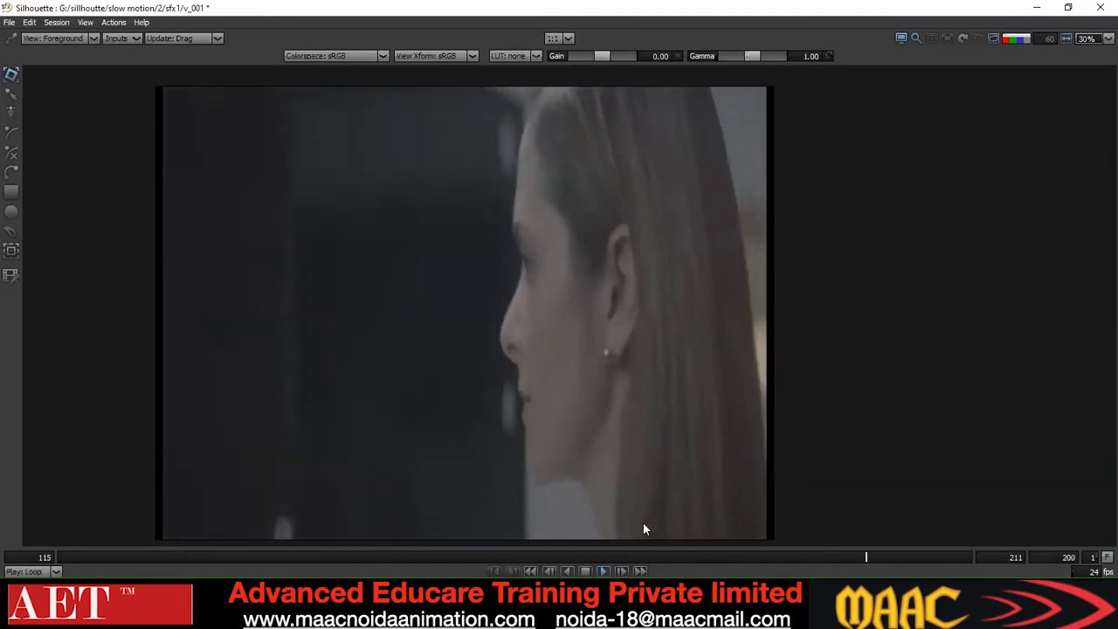
left_click_drag(577, 556, 313, 551)
left_click_drag(555, 262, 477, 258)
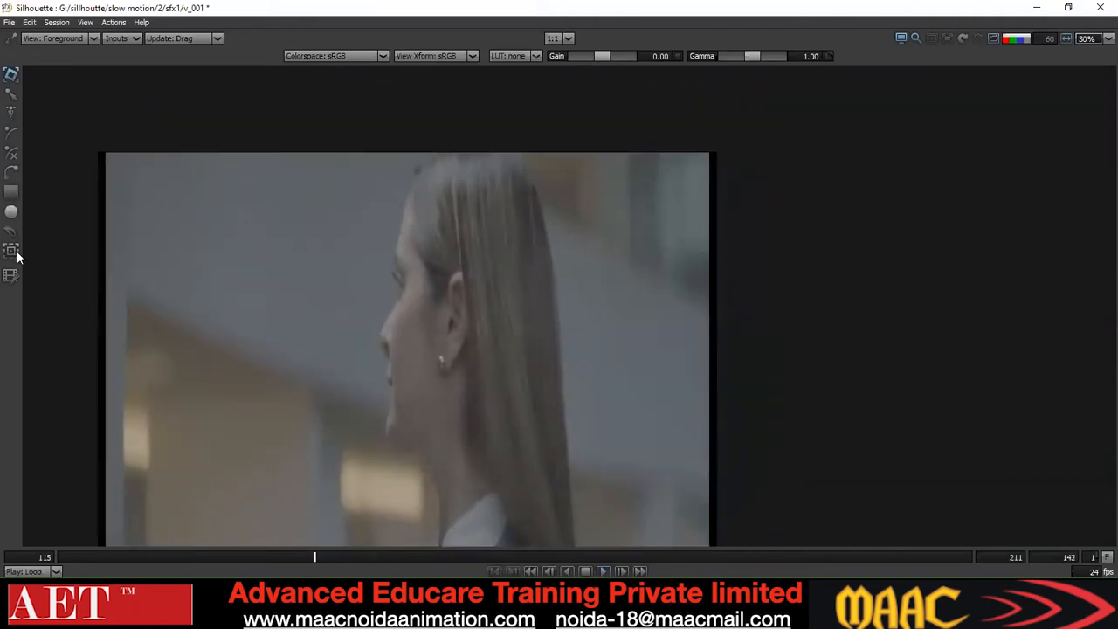
Add a new layer to the object list and maximize the viewer again
key("grave")
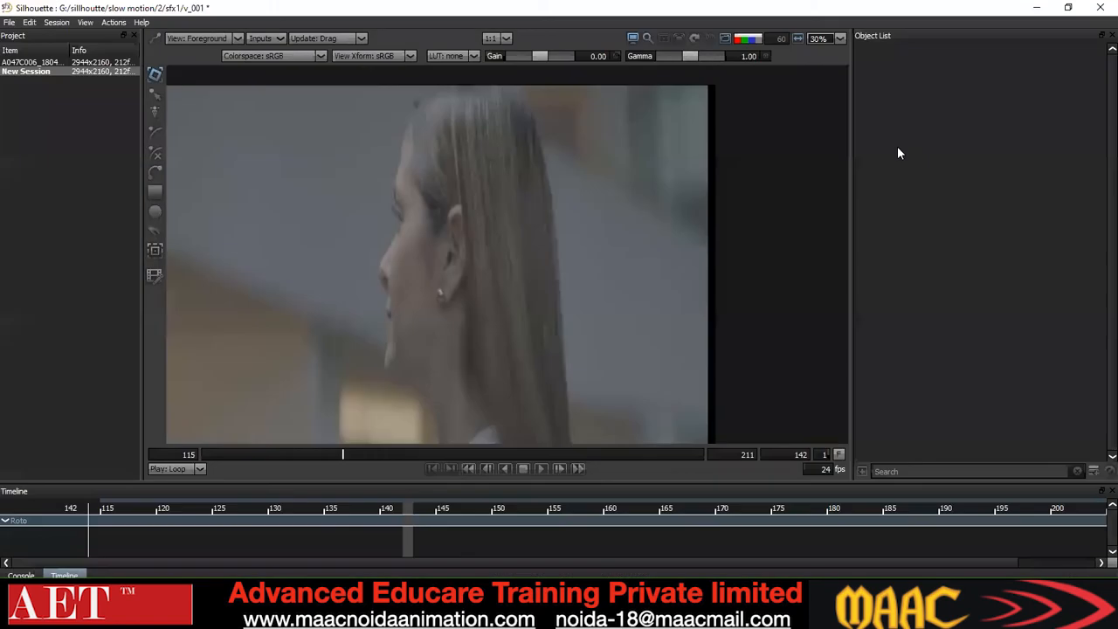
left_click(1091, 469)
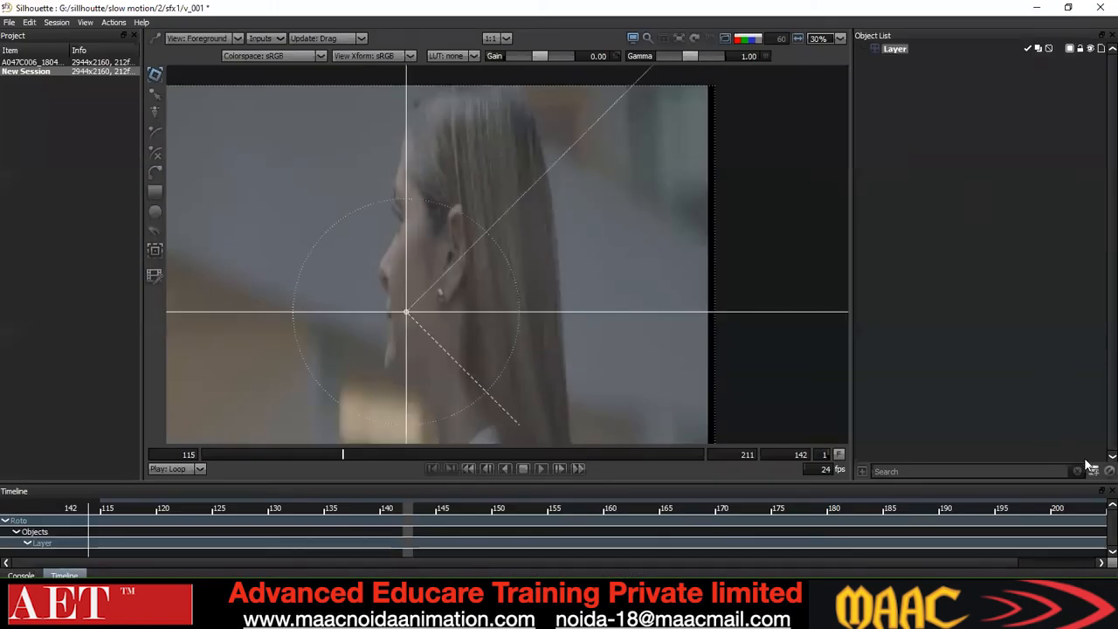
key("grave")
Start a roto shape on frame 142, placing points from the hairline down the forehead to the brow
scroll(436, 236, "up", 3)
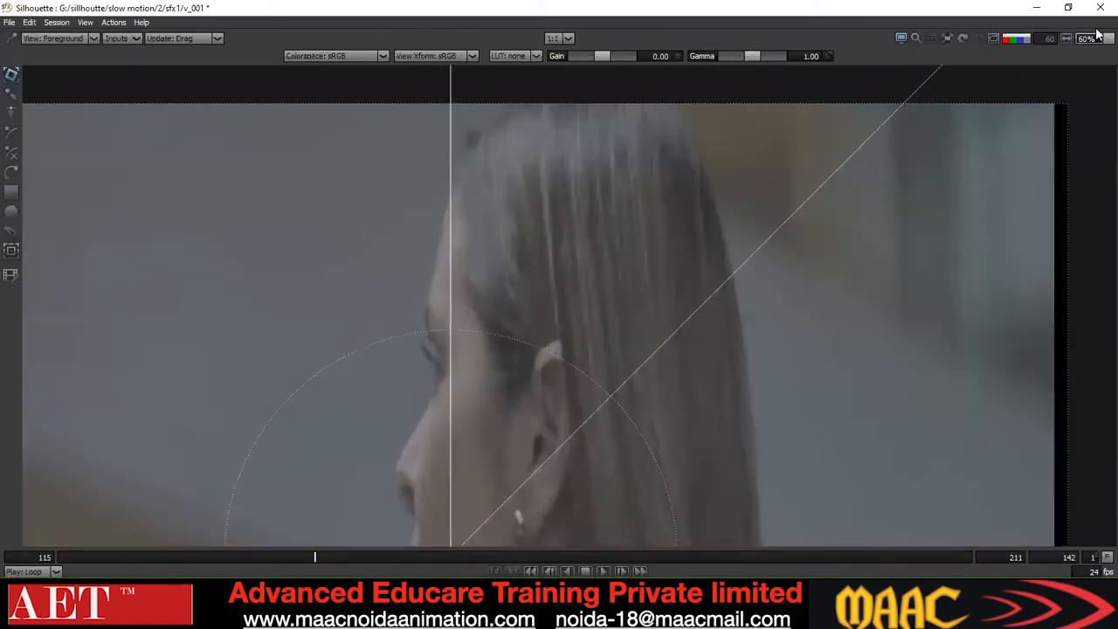
scroll(463, 197, "up", 2)
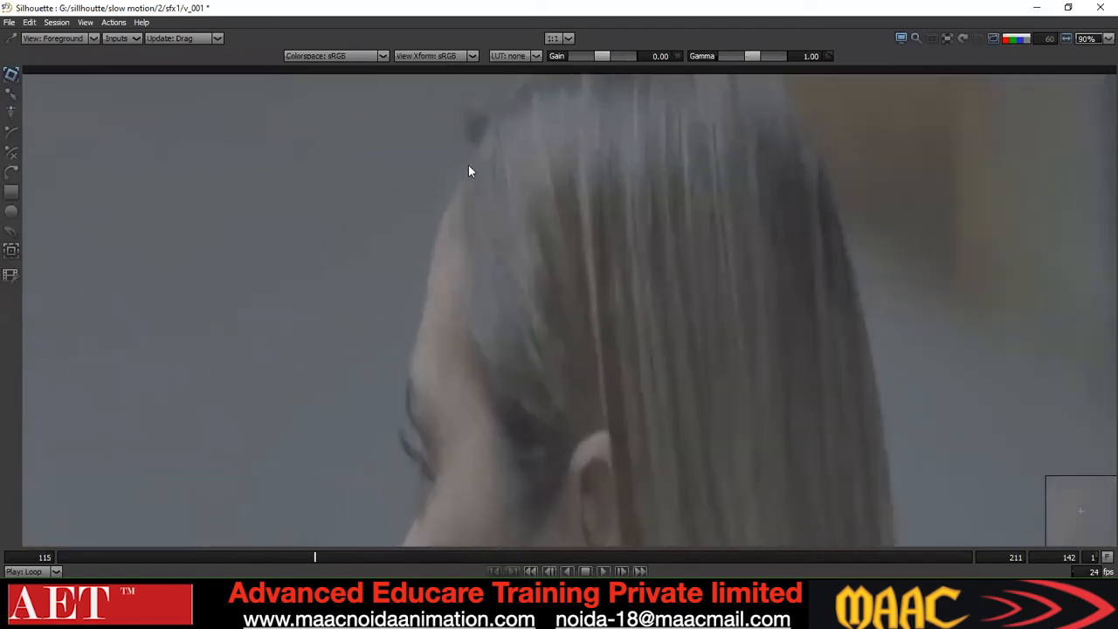
left_click(446, 195)
left_click(435, 231)
left_click(432, 259)
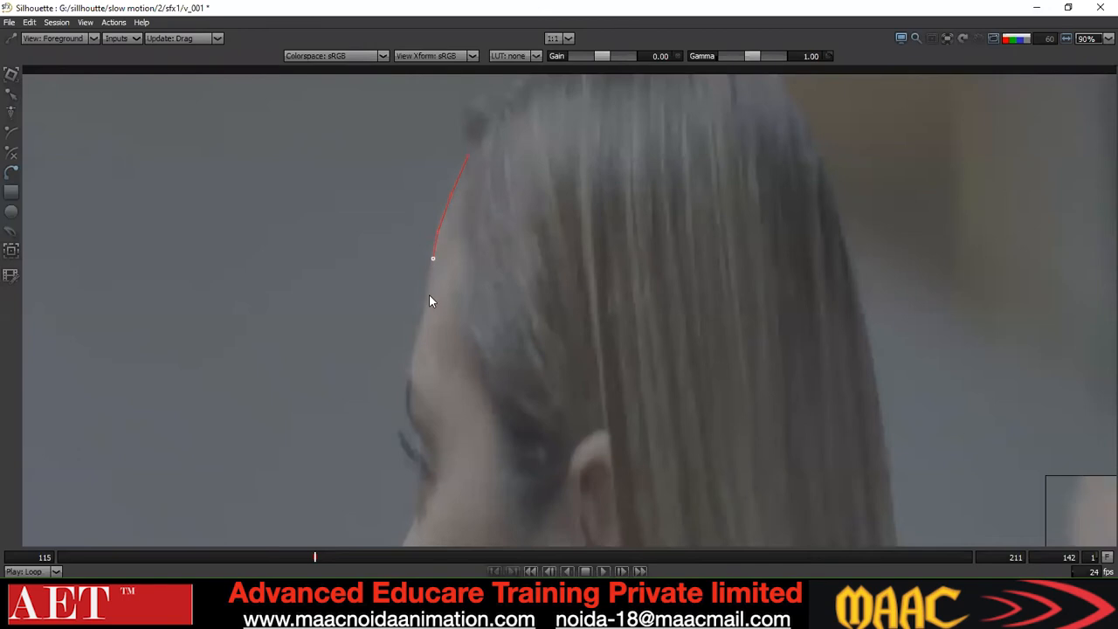
left_click(417, 339)
left_click(410, 369)
left_click_drag(486, 257, 512, 158)
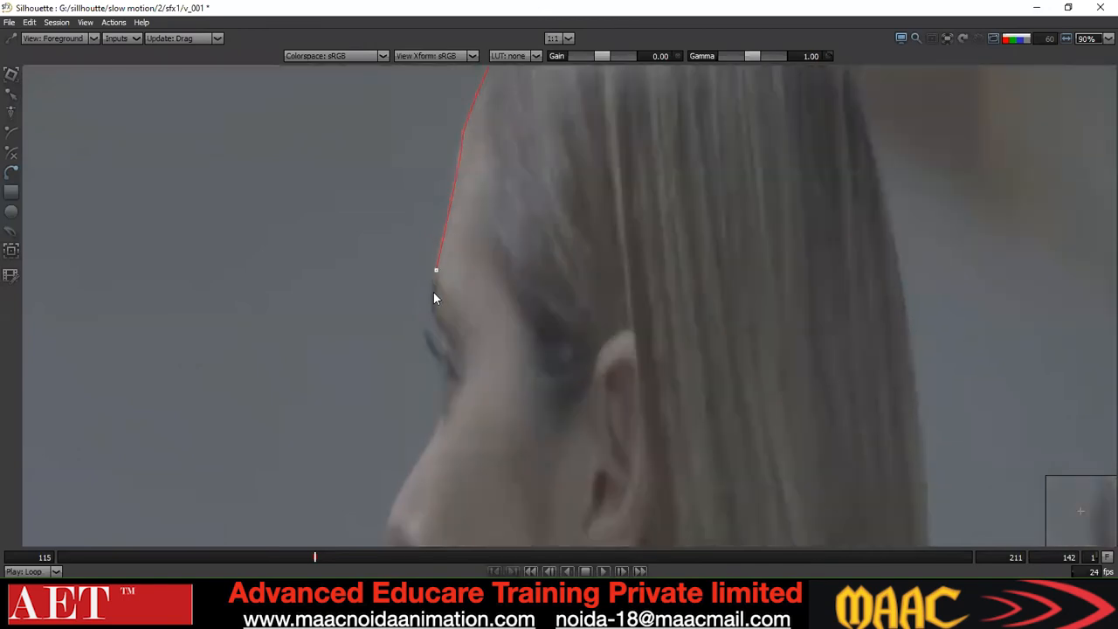
left_click(434, 321)
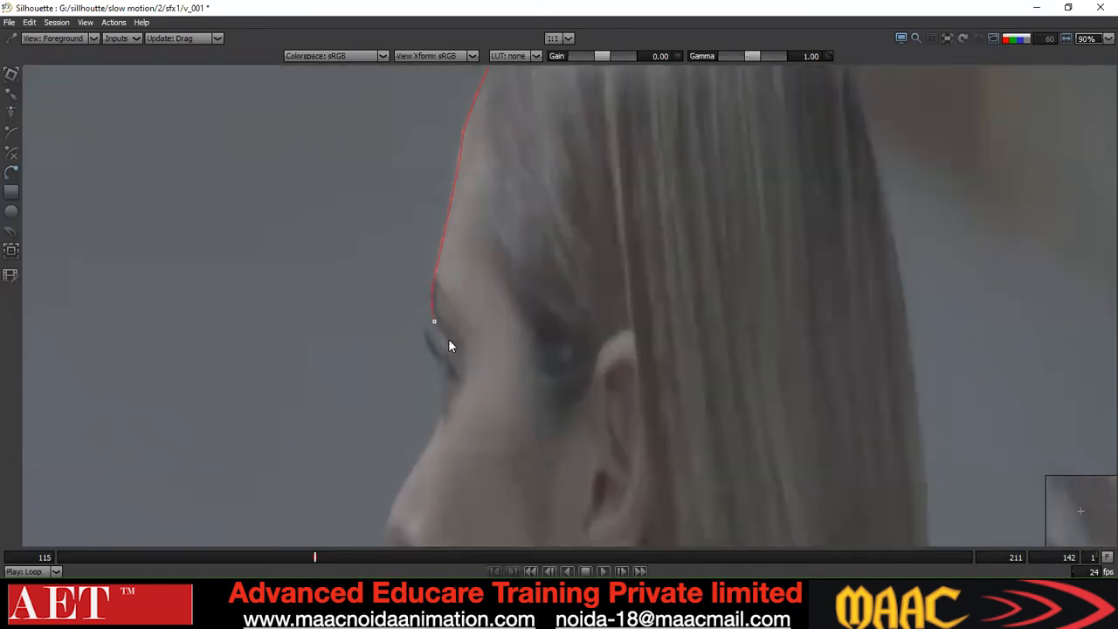
Continue the roto shape under the brow, across the temple and up through the hair, closing it at the hairline
left_click(449, 339)
left_click(467, 347)
left_click(520, 348)
left_click(580, 326)
left_click(599, 281)
left_click(610, 230)
left_click(624, 163)
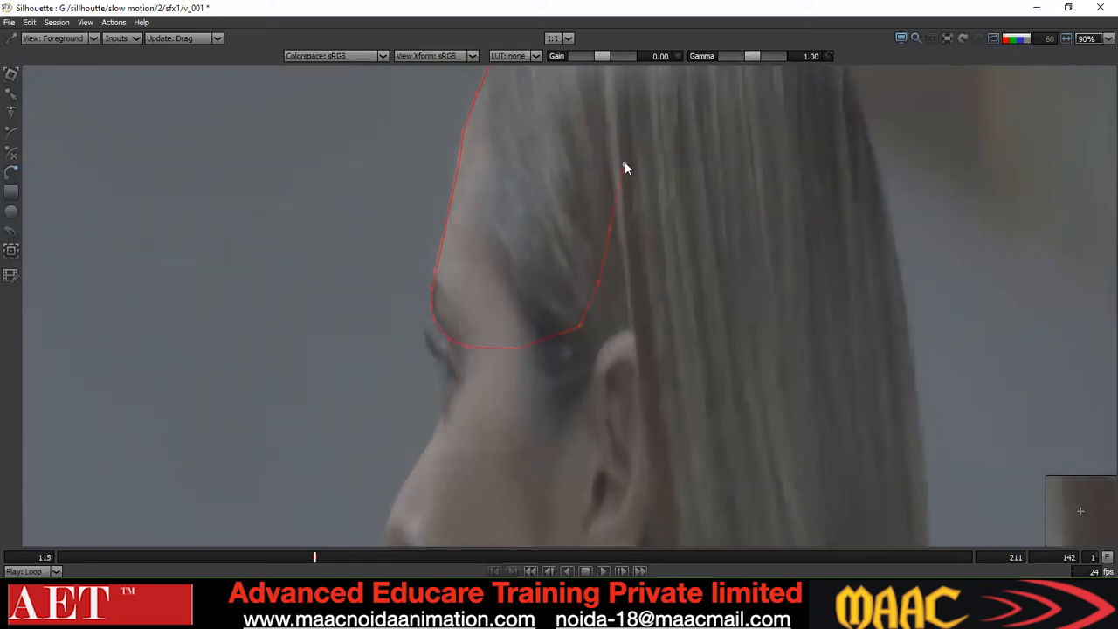
left_click_drag(624, 164, 611, 242)
left_click(594, 176)
left_click(577, 118)
left_click(545, 96)
left_click(517, 100)
left_click(494, 121)
left_click(479, 138)
Round the outline of the closed forehead shape and check its front edge
scroll(498, 186, "down", 3)
right_click(625, 136)
left_click(666, 258)
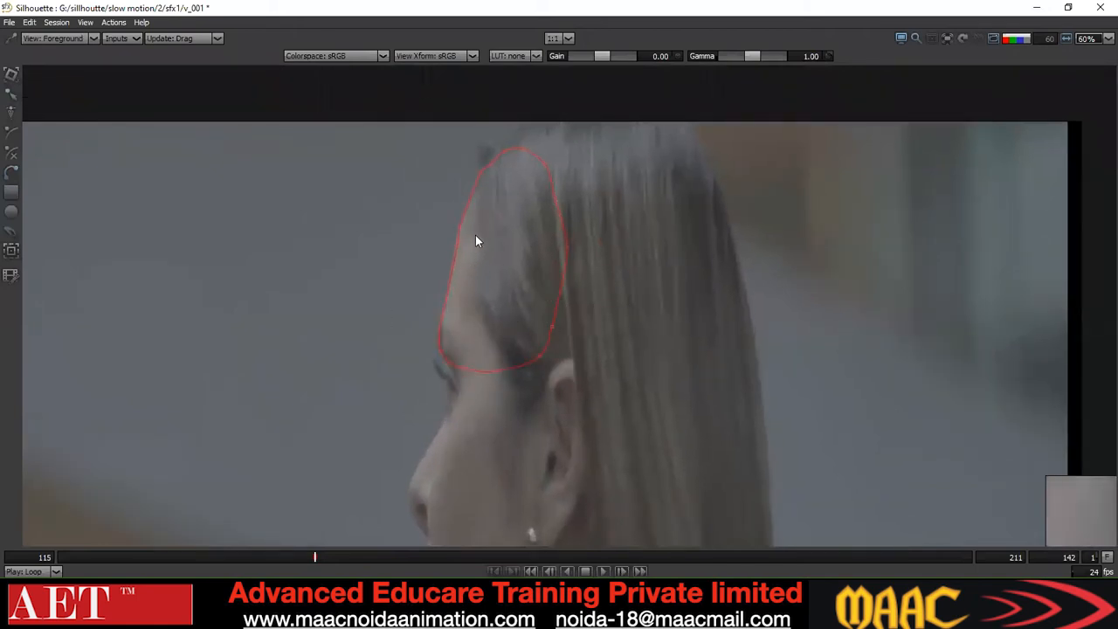
left_click_drag(425, 172, 478, 202)
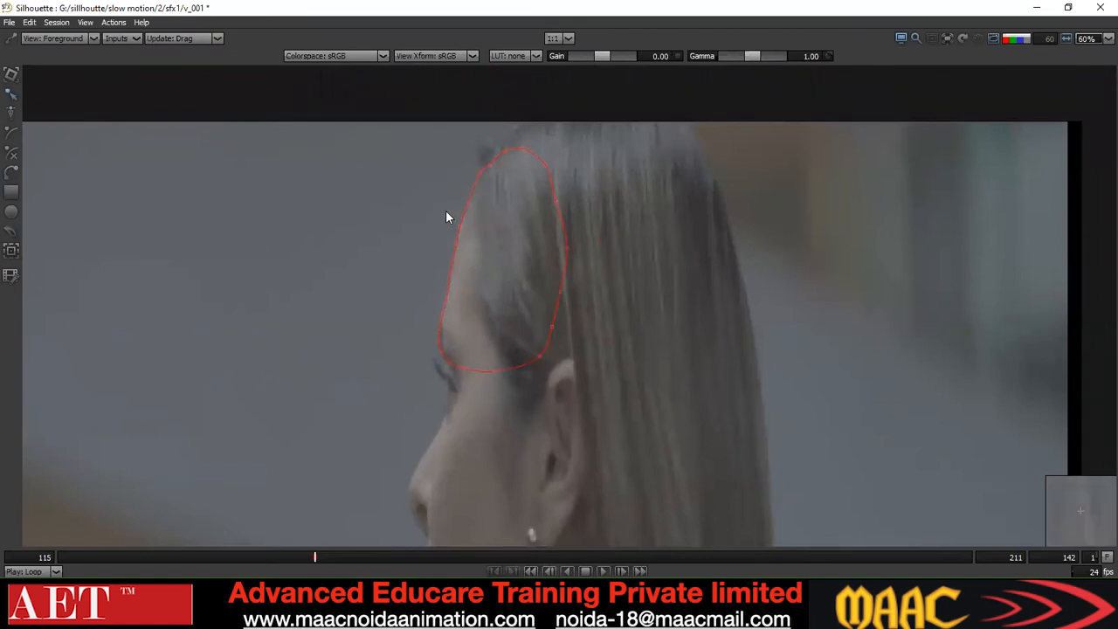
scroll(447, 193, "down", 1)
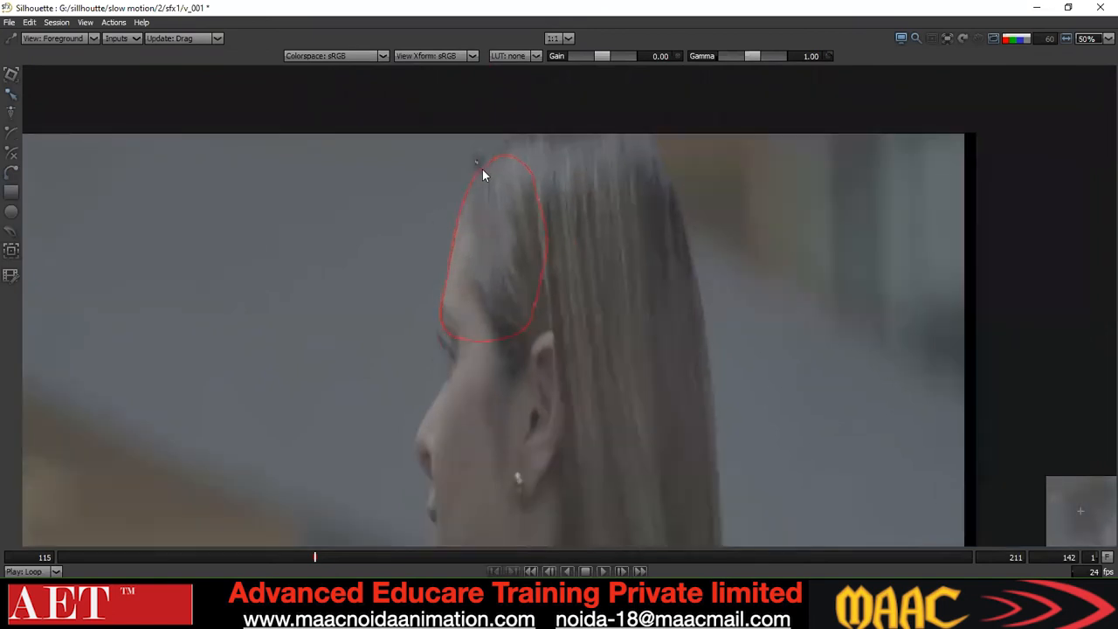
Select all control points of the forehead shape and apply a point option to them
key("ctrl+a")
right_click(629, 163)
left_click(661, 286)
left_click_drag(655, 253, 623, 239)
left_click_drag(578, 185, 505, 209)
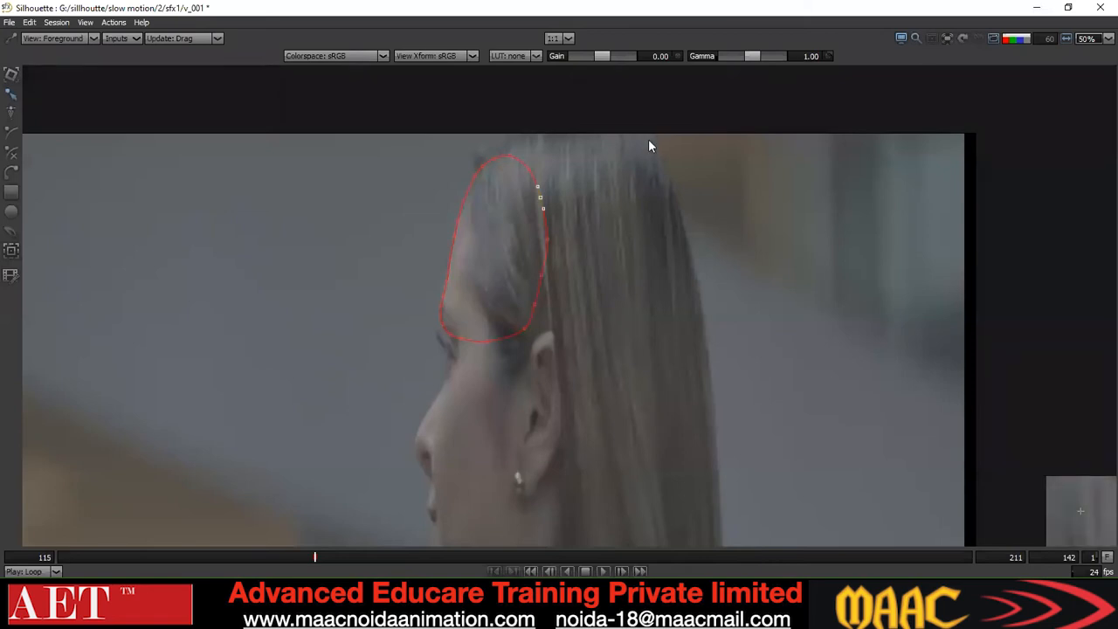
Reapply the point options to every control point of the forehead shape and inspect the curve along the forehead
key("ctrl+a")
right_click(585, 194)
left_click(636, 313)
key("ctrl+a")
right_click(624, 125)
left_click(662, 240)
scroll(430, 222, "up", 2)
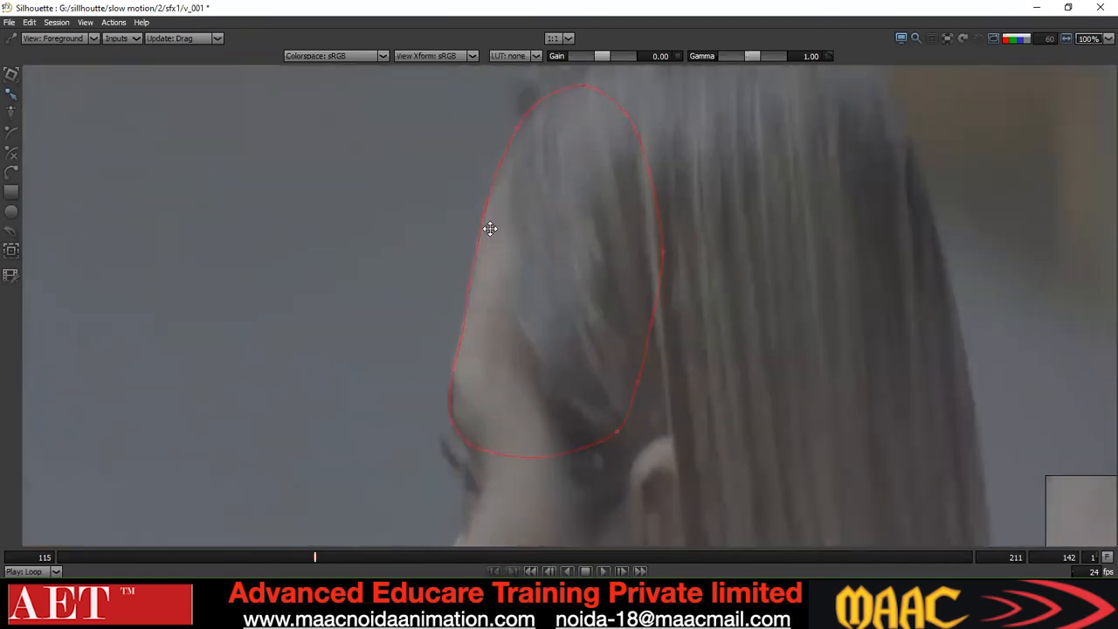
left_click_drag(489, 228, 457, 288)
scroll(456, 301, "down", 2)
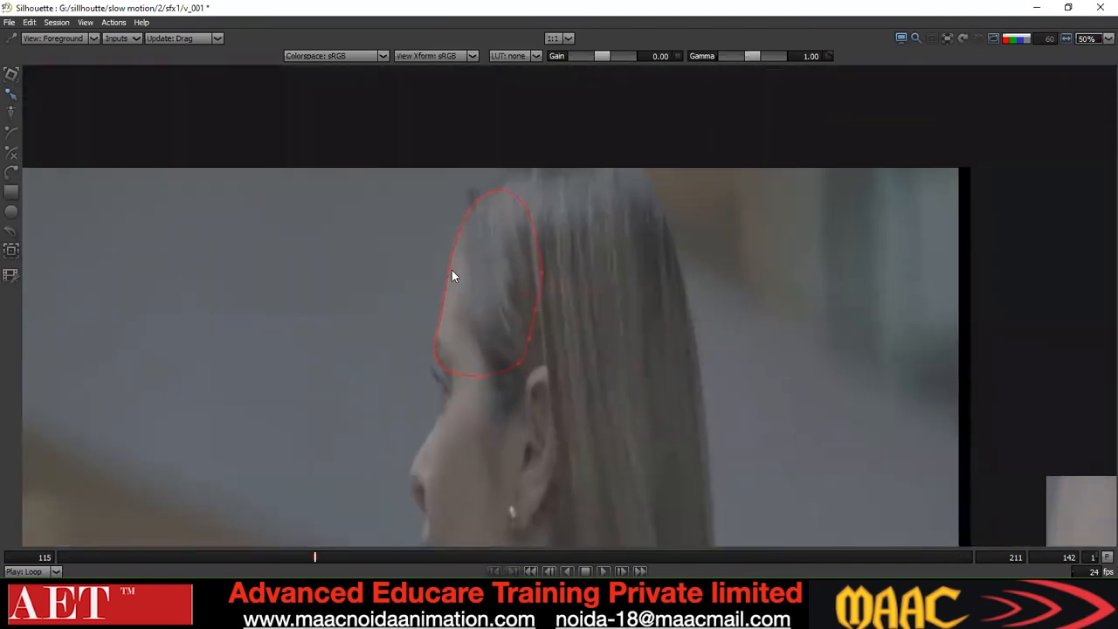
Apply the point option to the forehead shape's full set of control points once more and check its brow edge
key("ctrl+a")
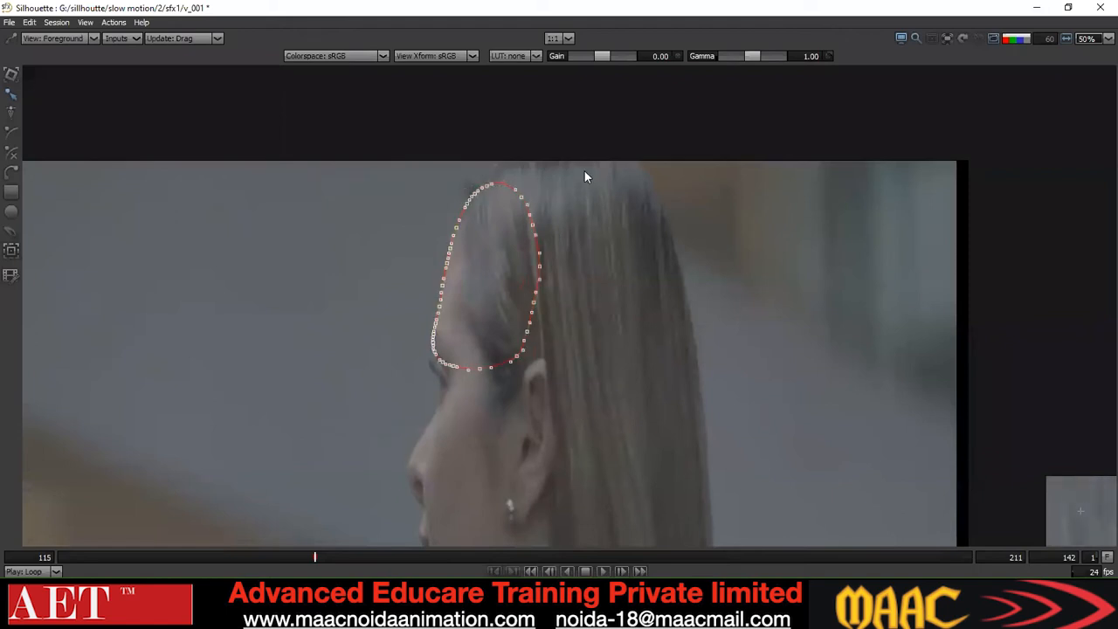
right_click(613, 159)
left_click(647, 260)
scroll(429, 315, "up", 3)
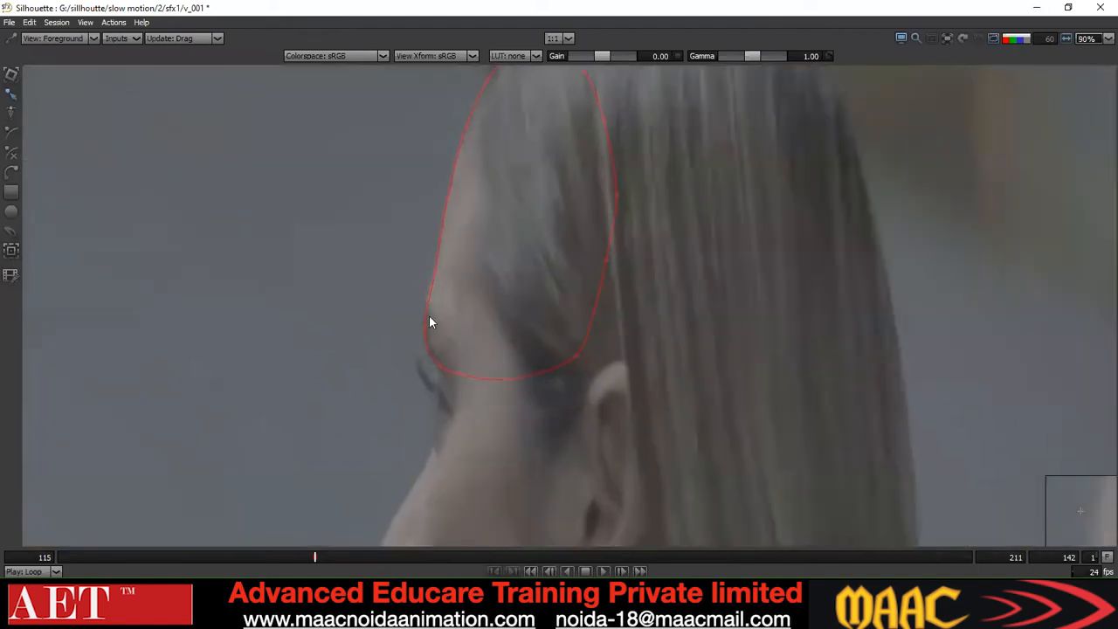
Adjust the control points along the forehead shape's upper front edge to fit the hairline
left_click_drag(392, 147, 470, 241)
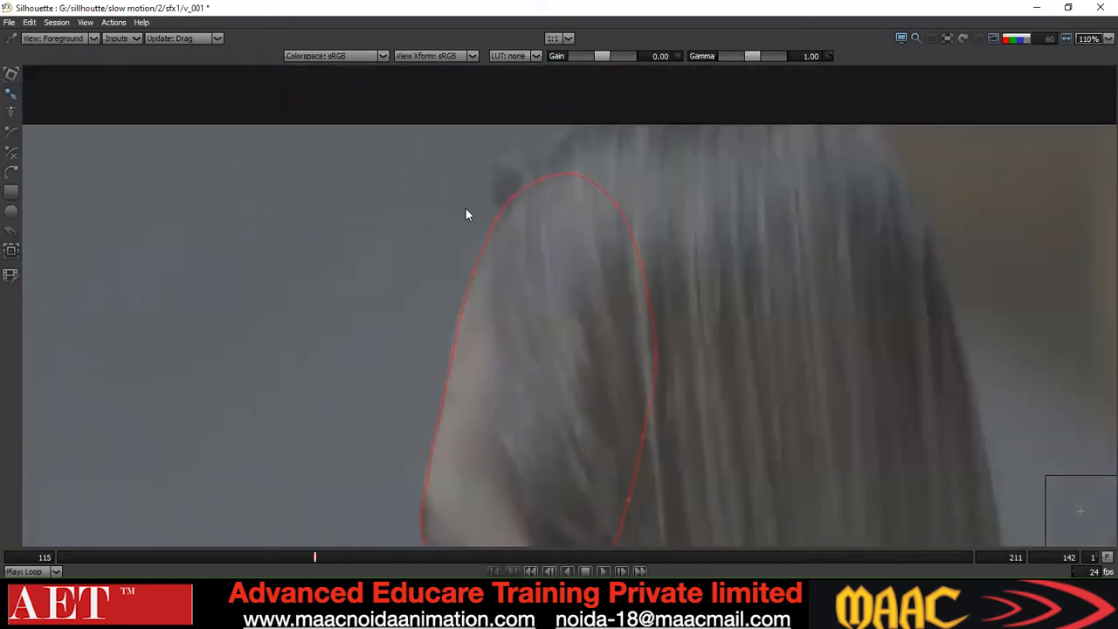
left_click_drag(379, 131, 522, 286)
left_click(559, 249)
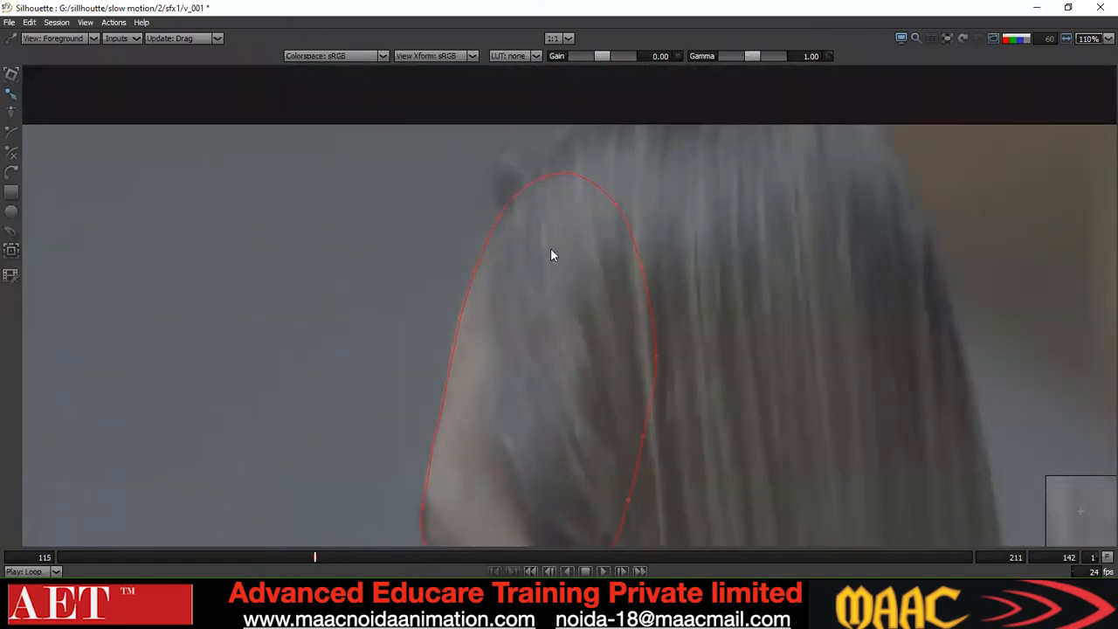
Apply the point option again and box-select the area along the shape's lower front edge near the brow
scroll(551, 248, "down", 2)
right_click(595, 277)
left_click(620, 399)
left_click(516, 424)
left_click_drag(517, 423, 459, 408)
left_click_drag(485, 368, 459, 408)
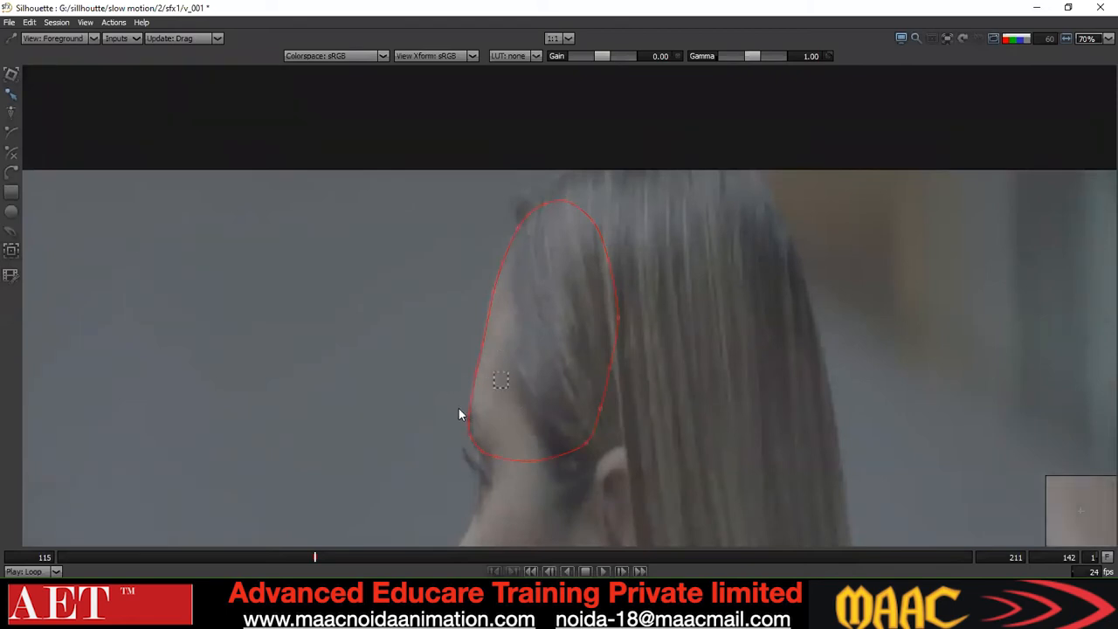
Reapply the point option to all control points of the forehead shape and restore the hidden side panels and timeline
scroll(444, 405, "down", 2)
key("ctrl+a")
right_click(582, 242)
left_click(593, 365)
left_click(581, 298)
scroll(581, 297, "down", 1)
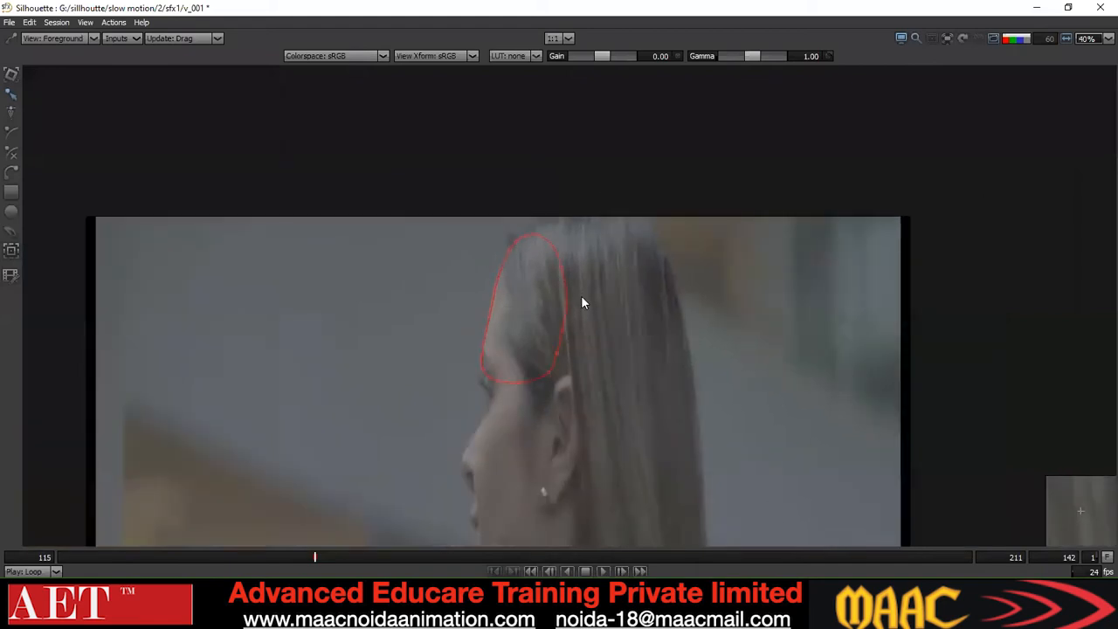
key("grave")
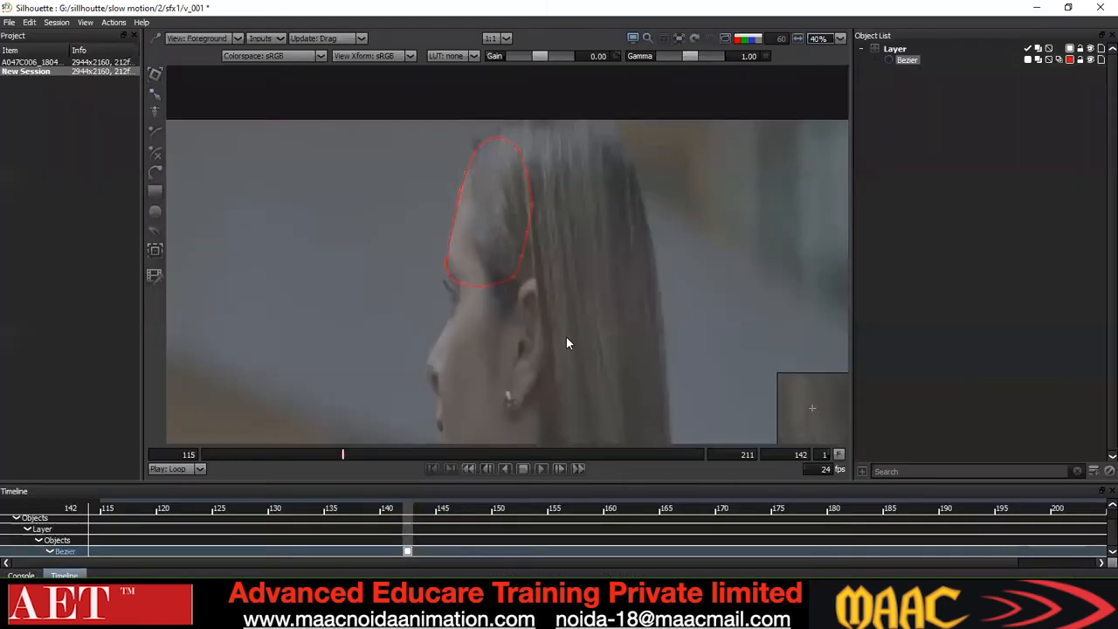
Step back and forth through the frames from 142 on to examine how the head moves relative to the shape
scroll(566, 344, "down", 1)
key("space")
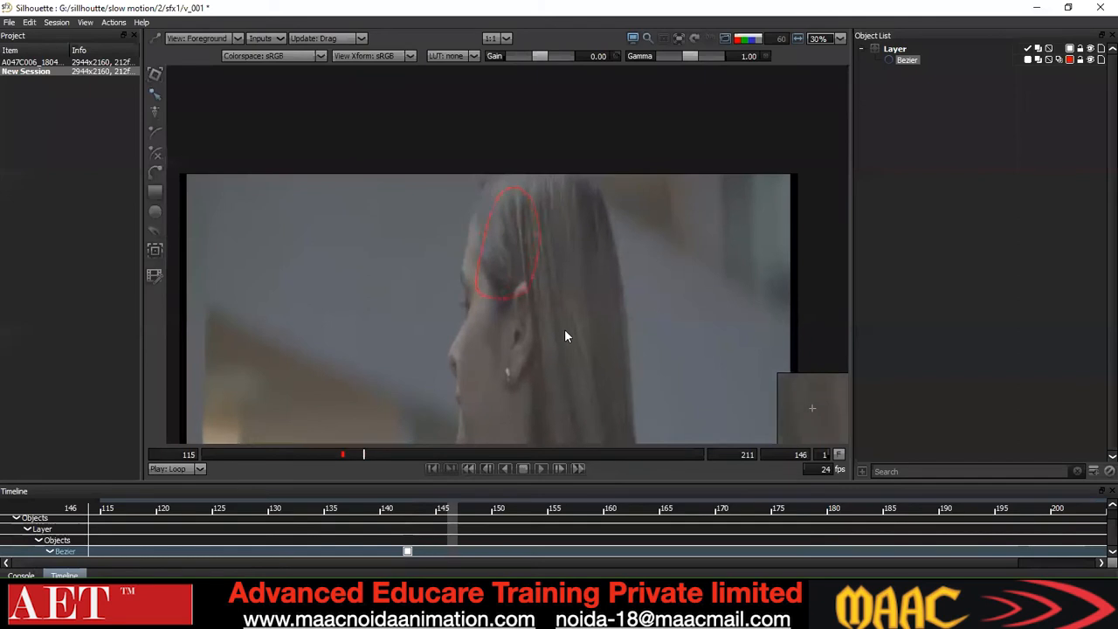
key("z")
key("z")
left_click(534, 291)
key("x")
key("z")
key("z")
key("z")
key("x")
key("x")
Shift the whole forehead shape left and up at frame 144 to follow the head
key("shift+Left")
key("shift+Left")
key("shift+Left")
key("shift+Up")
key("shift+Up")
left_click(575, 198)
Select all points of the shape at frame 143 and nudge them left to match the forehead
key("z")
key("z")
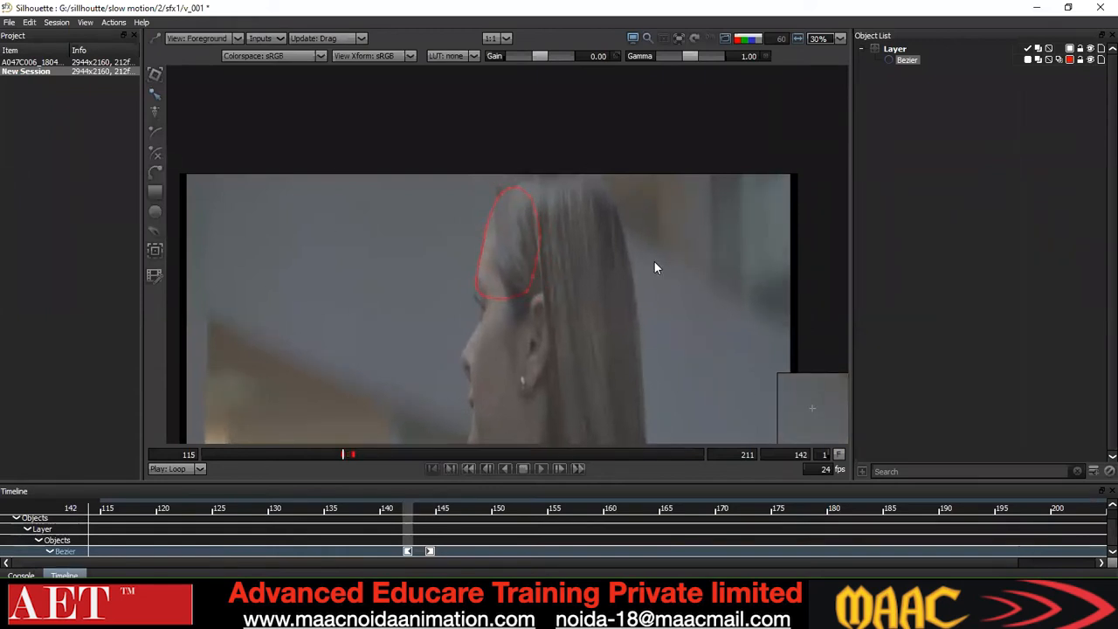
key("x")
left_click_drag(629, 136, 234, 420)
key("shift+Left")
left_click(618, 293)
Flip repeatedly between frames 142, 143 and 144 to examine how the keyed shape follows the forehead
key("x")
key("z")
key("z")
key("x")
key("x")
key("z")
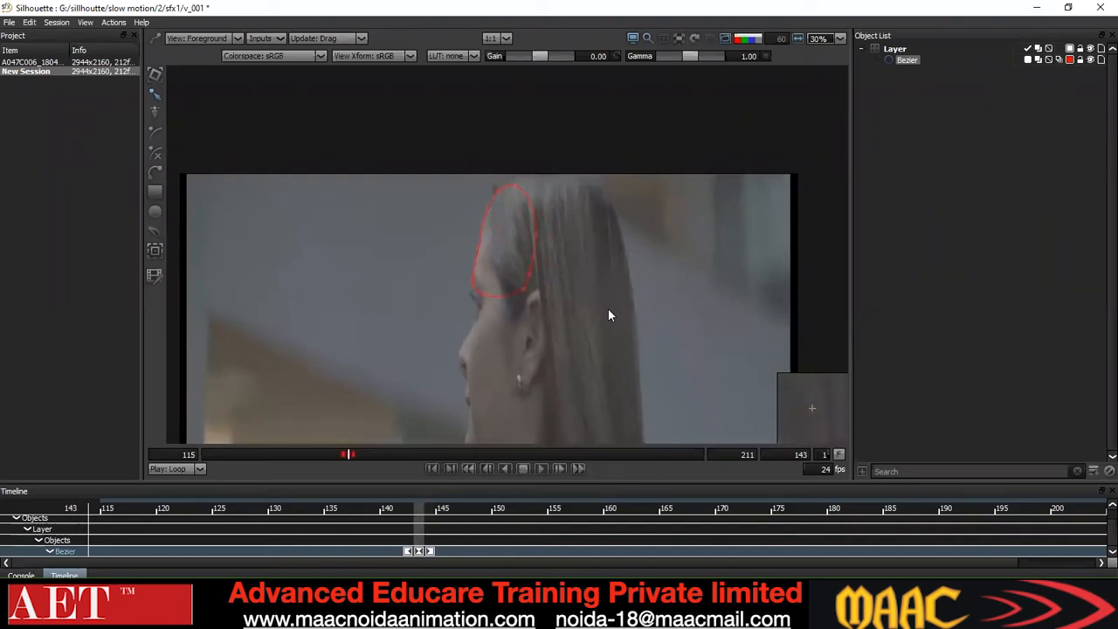
key("x")
key("z")
key("x")
key("x")
key("x")
key("z")
key("z")
key("z")
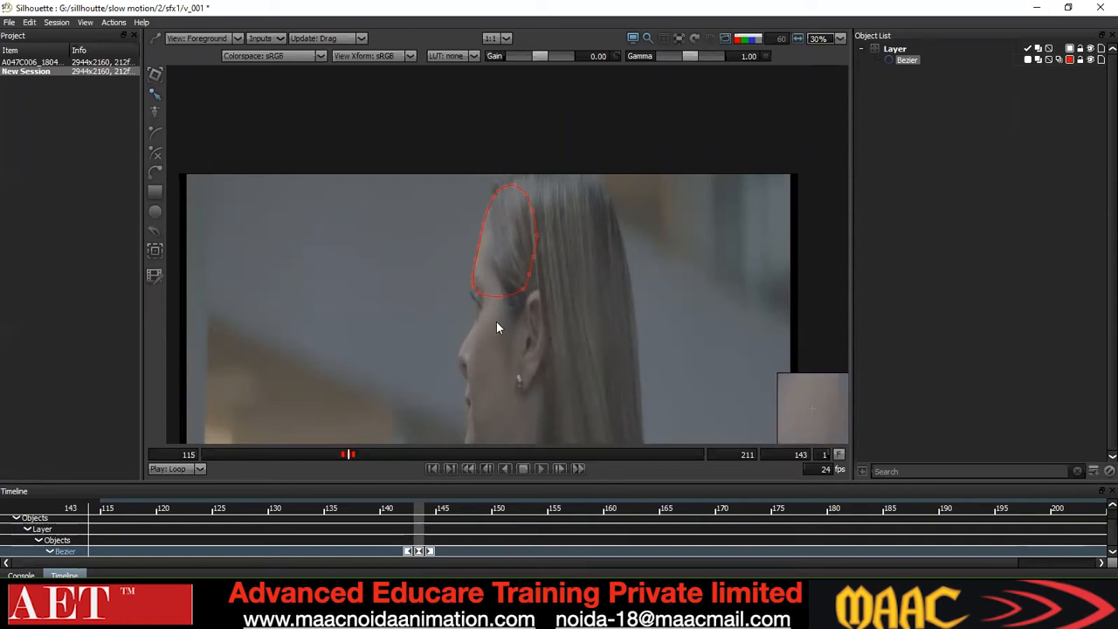
Scrub the playhead between frames 142 and 145 to compare the shape with the head
left_click_drag(496, 324, 477, 348)
mouse_move(354, 454)
left_mouse_down()
mouse_move(413, 460)
mouse_move(336, 458)
mouse_move(429, 457)
mouse_move(357, 458)
left_mouse_up()
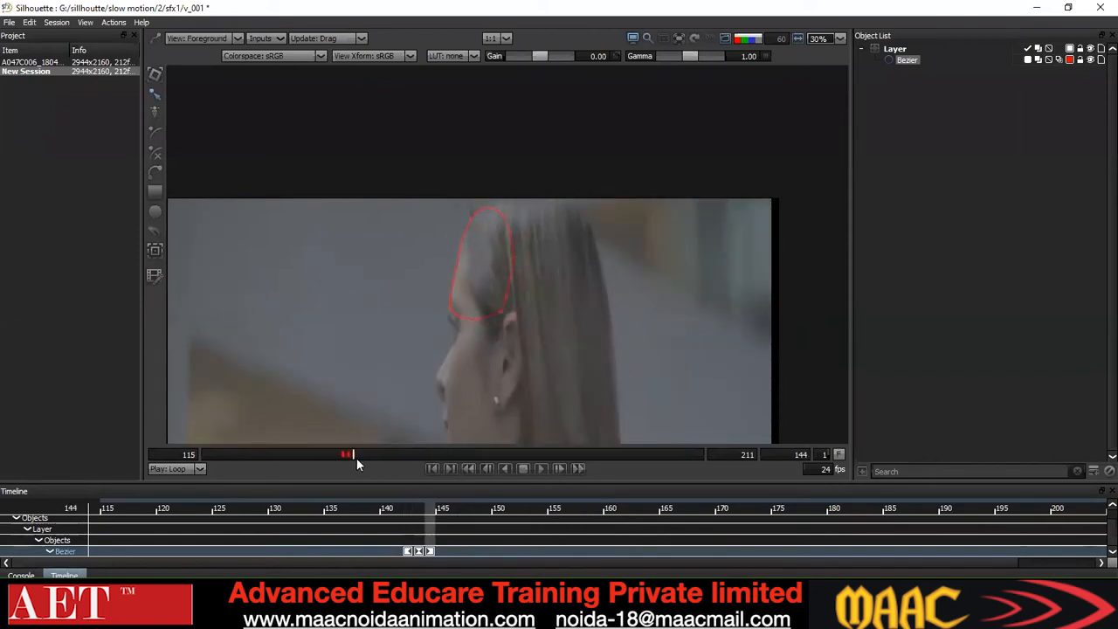
key("Right")
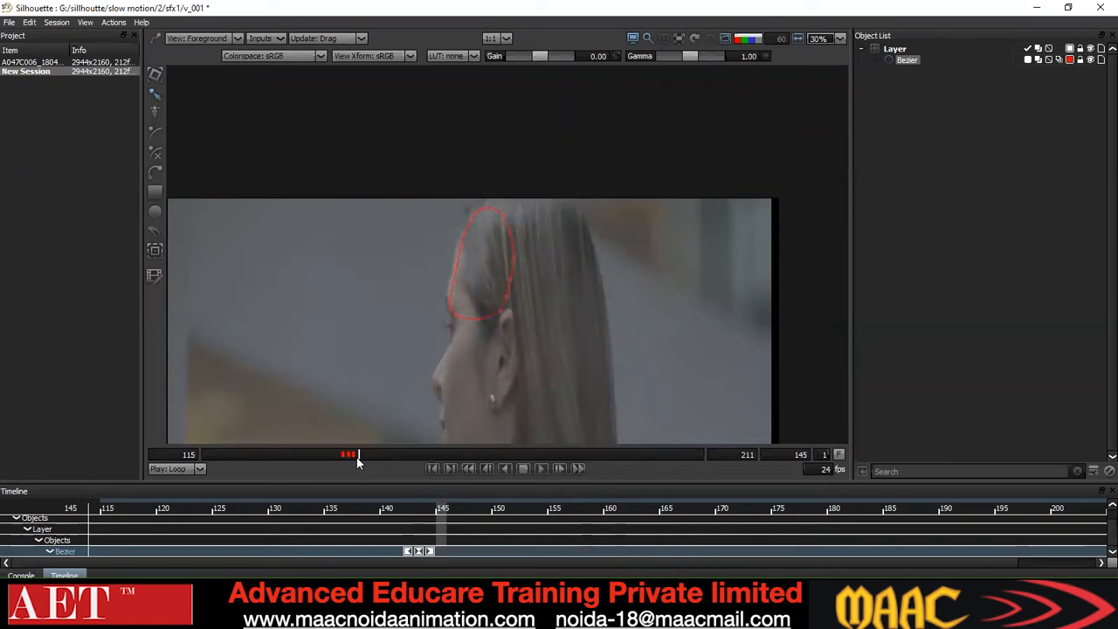
left_click(354, 457)
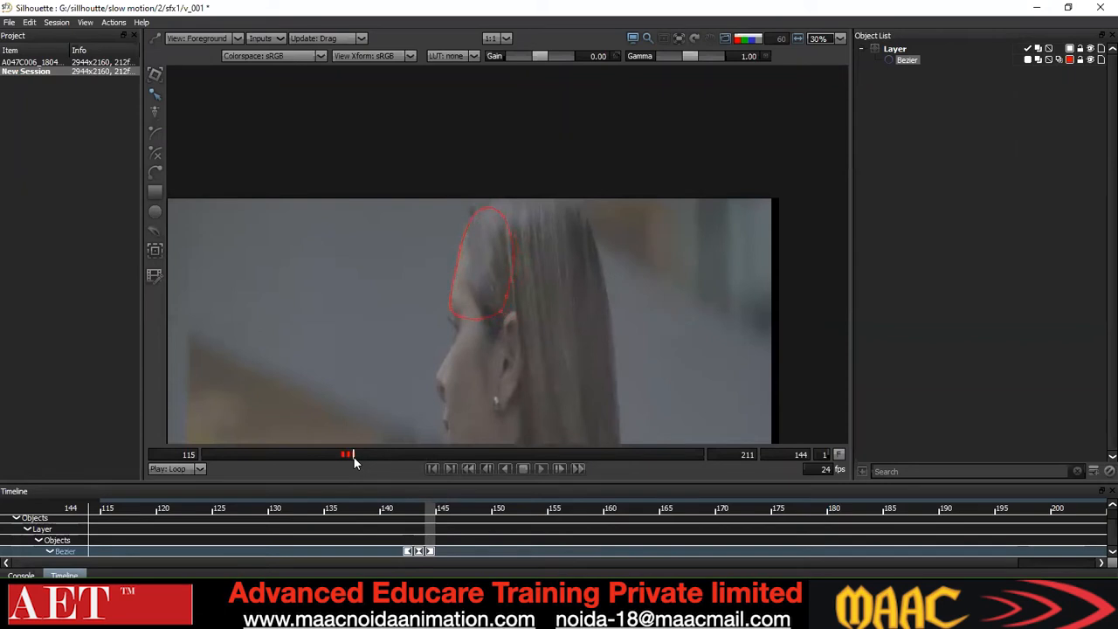
left_click_drag(353, 458, 345, 458)
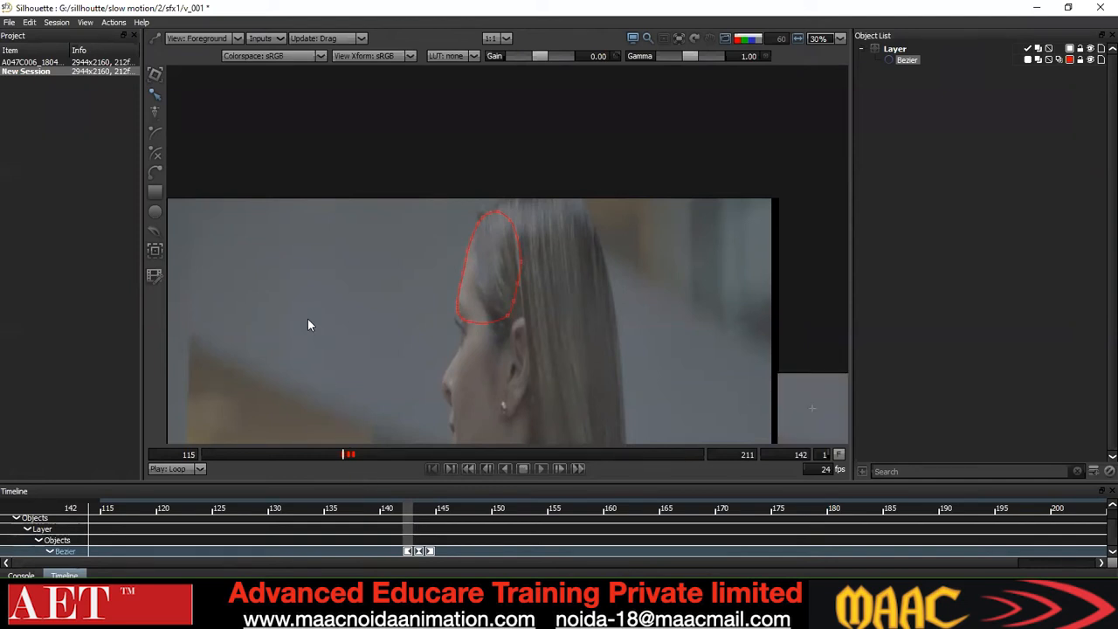
Delete the shape's keyframe at frame 143 and check the interpolated motion up to frame 144
scroll(452, 350, "up", 4)
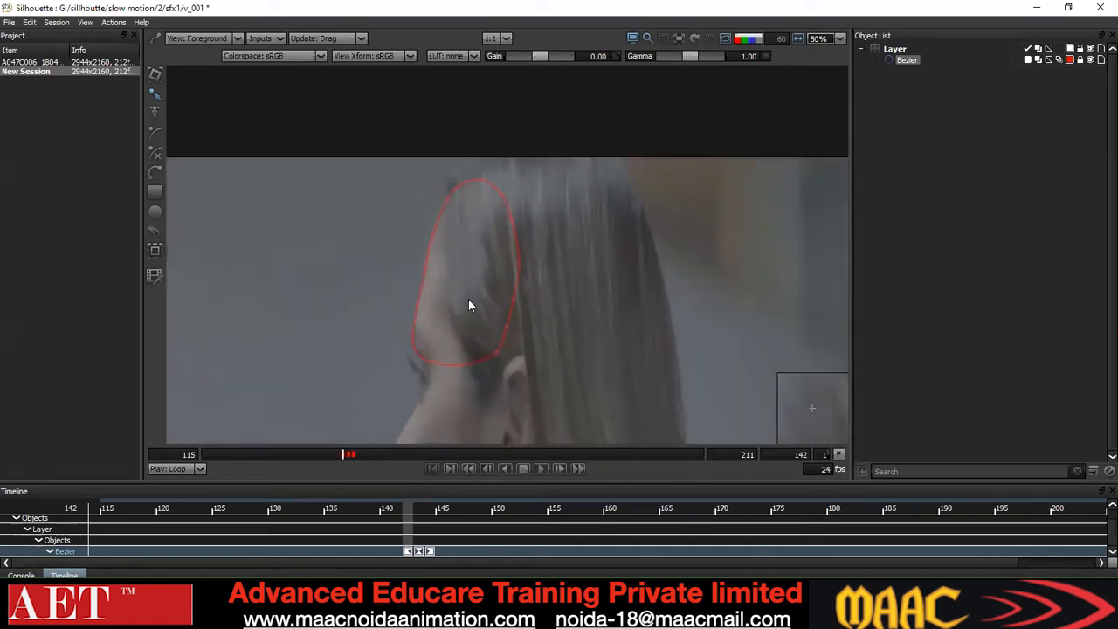
left_click(420, 552)
key("Delete")
key("x")
key("x")
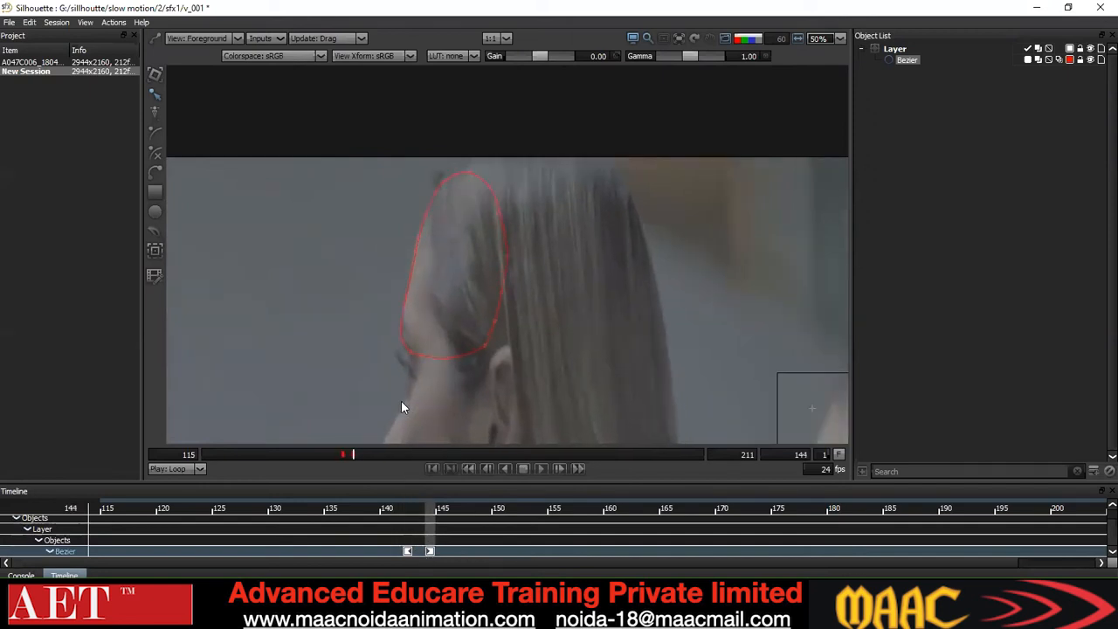
key("z")
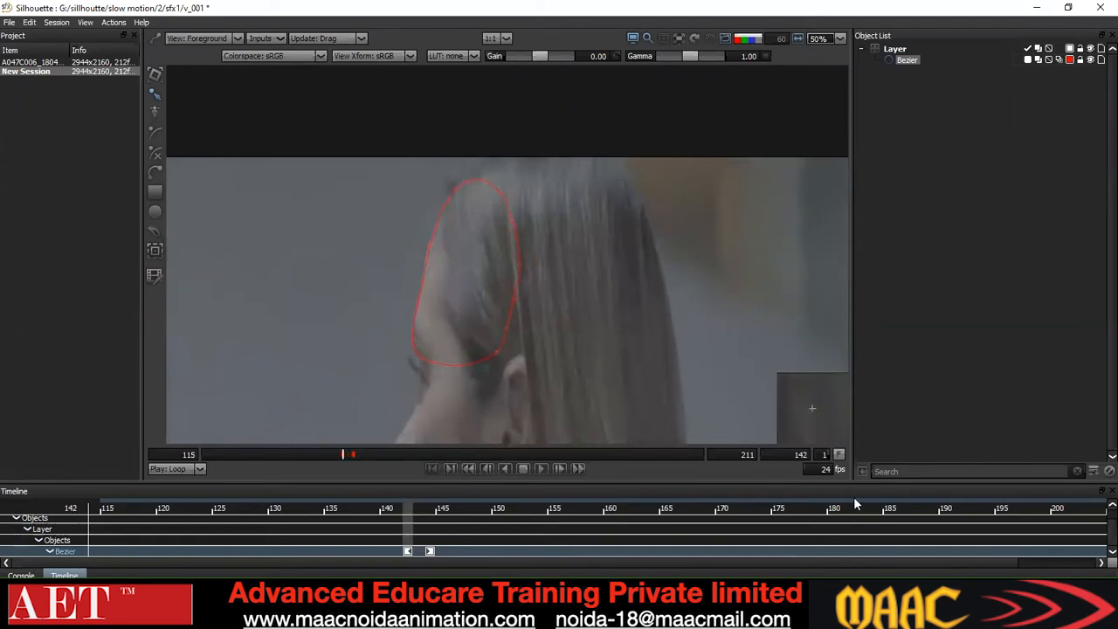
Delete the shape's keyframe at frame 144 and step through the frames from 142 to 145
left_click(429, 551)
key("Delete")
key("Right")
key("Right")
key("Right")
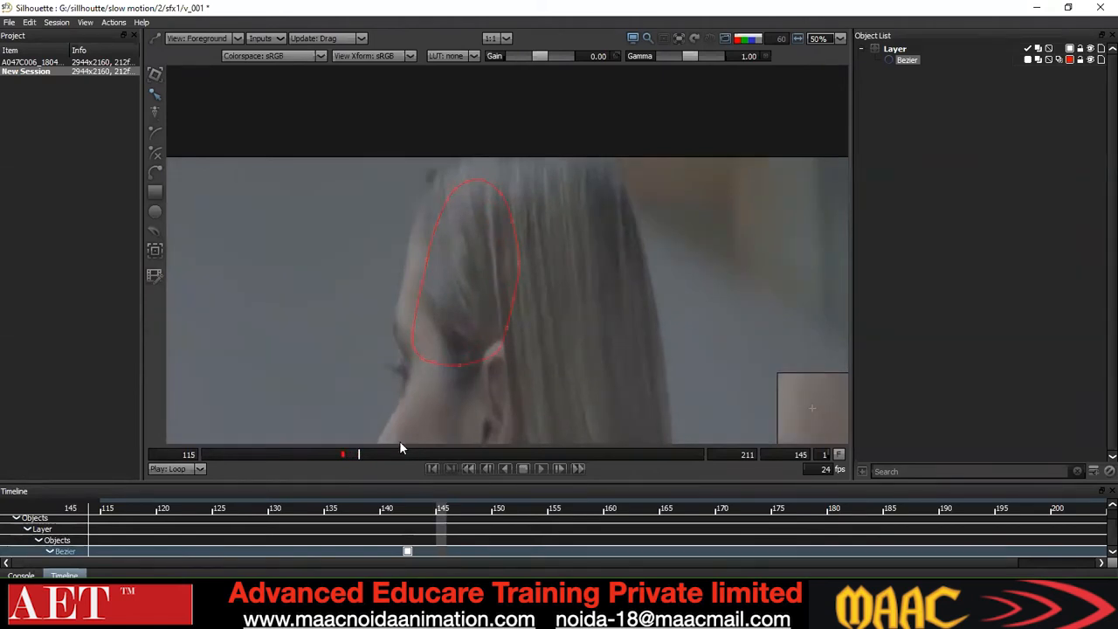
key("Left")
key("Left")
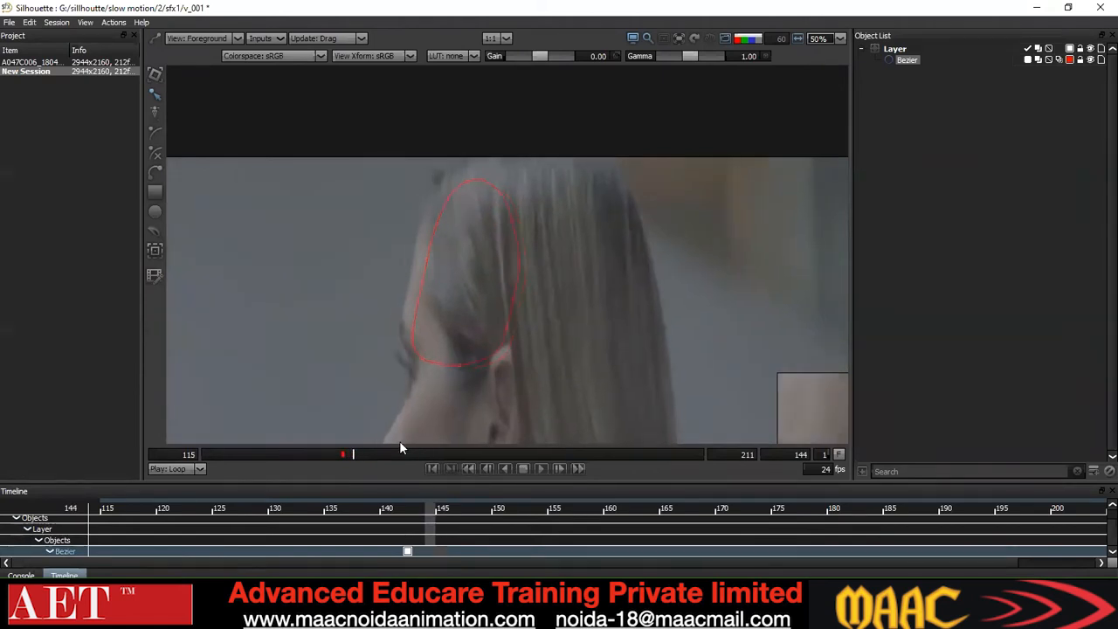
key("Left")
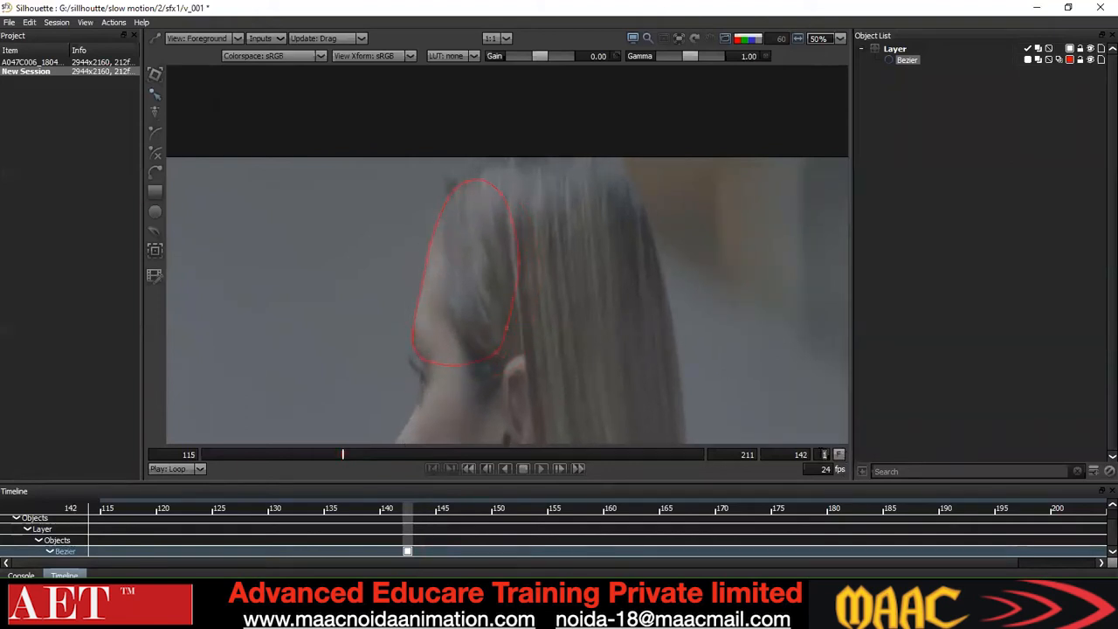
Set the frame step increment to 5 and try jumping between frames 142 and 147
type("5")
key("Return")
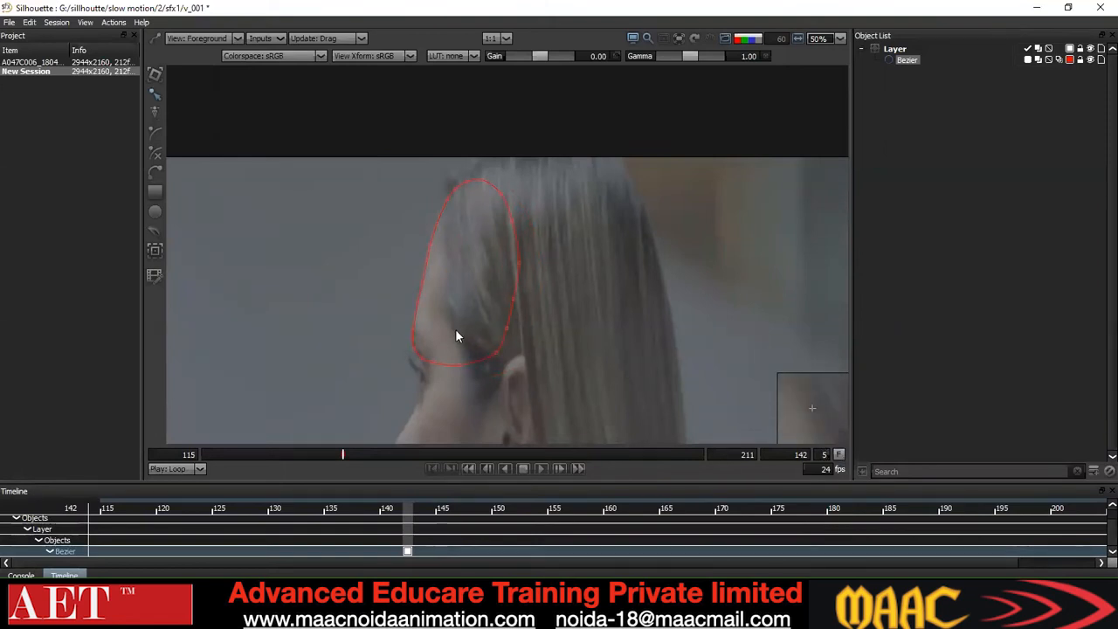
key("x")
key("z")
key("x")
key("z")
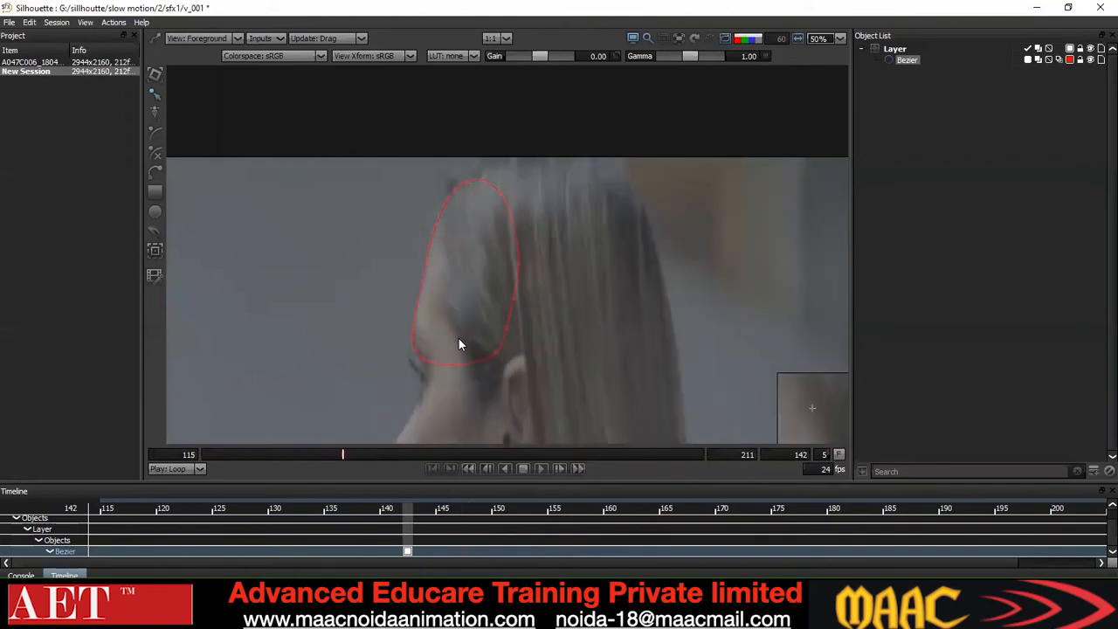
Flip repeatedly between frames 142 and 147 to examine how far the head moves off the shape
key("x")
key("z")
key("x")
key("z")
key("x")
key("z")
key("x")
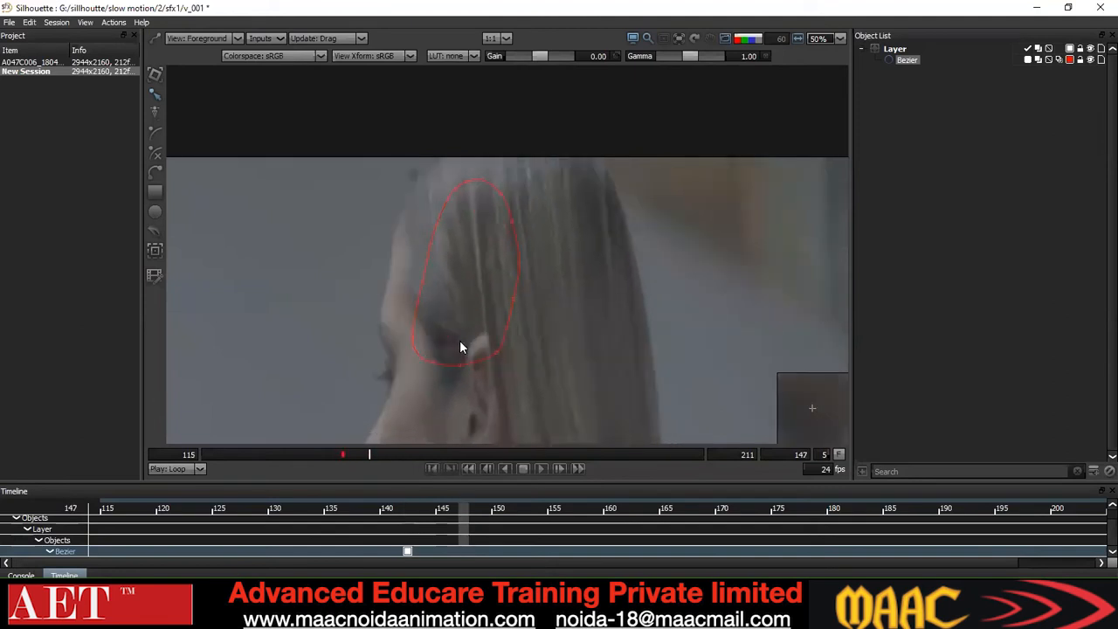
key("z")
key("x")
key("z")
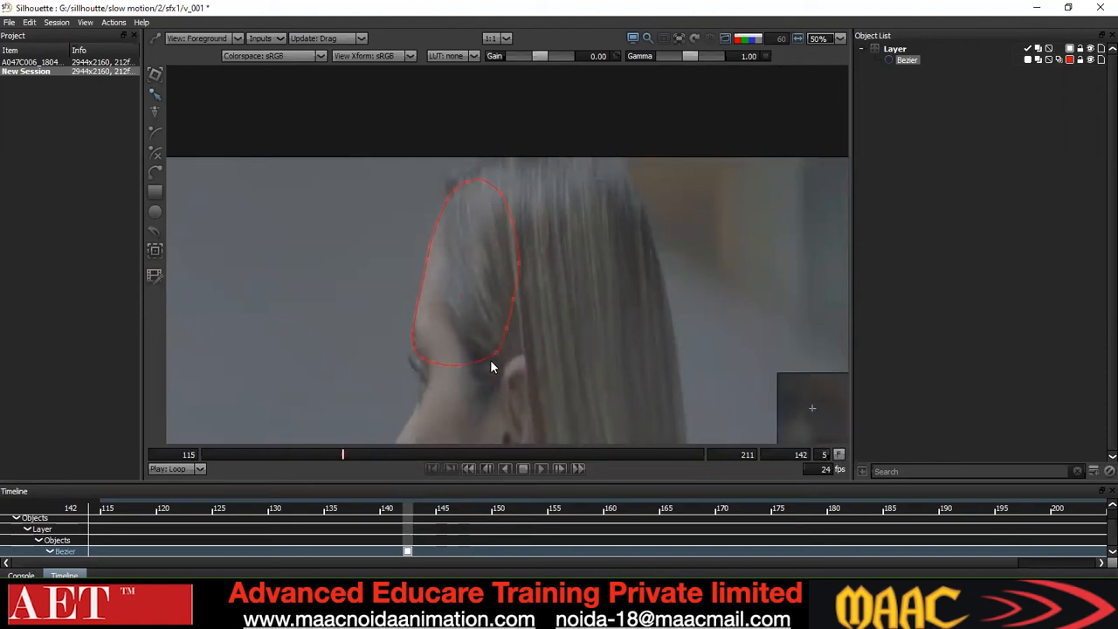
At frame 147, move the whole forehead shape left and up to line it up with the head
key("x")
key("ctrl+a")
left_click_drag(510, 305, 491, 305)
key("Up")
key("Up")
key("Up")
key("Up")
key("Left")
key("Left")
key("Left")
key("Left")
key("Right")
key("Right")
key("Left")
key("Left")
key("Left")
key("Left")
key("Down")
key("Down")
key("Down")
left_click(541, 304)
Nudge the control points along the shape's upper front edge left to fit the hairline at frame 147
left_click_drag(343, 201, 452, 274)
left_click_drag(358, 164, 453, 256)
key("Left")
key("Left")
key("Left")
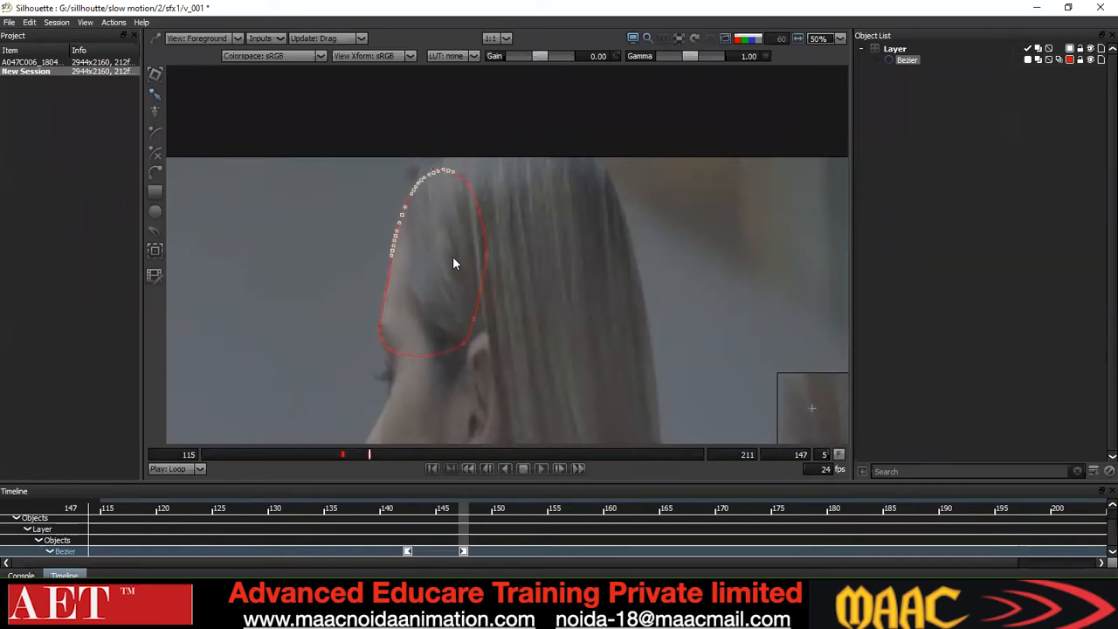
left_click(453, 258)
Select all control points of the shape at frame 147 and apply the point option to them
scroll(449, 264, "down", 2)
key("ctrl+a")
right_click(499, 202)
left_click(534, 321)
left_click(372, 283)
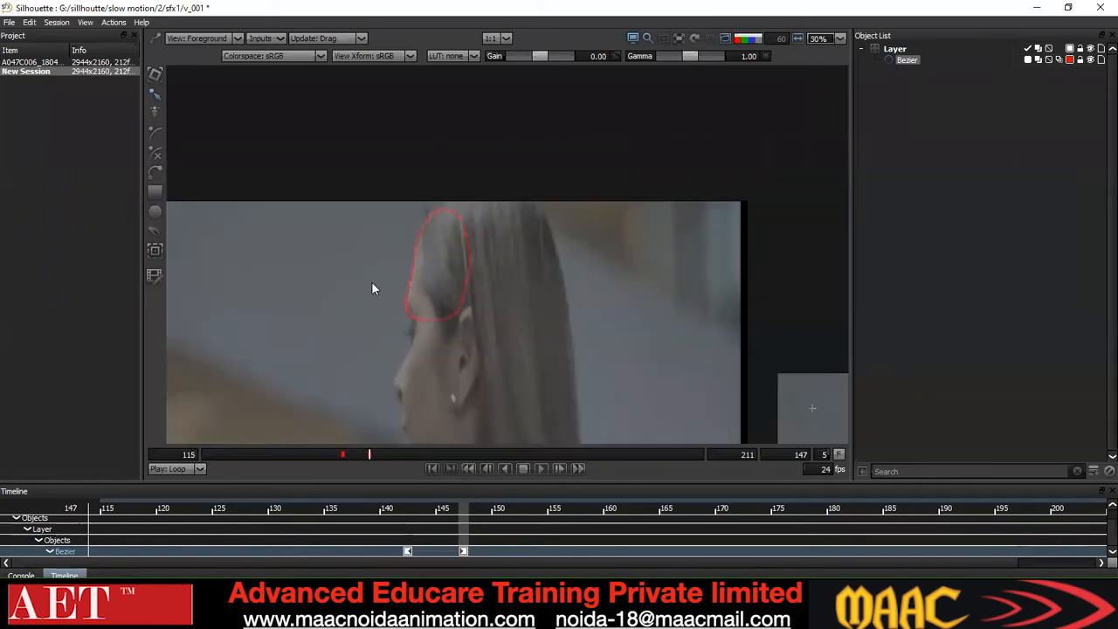
Check the upper front edge at frame 147 and reapply the point option to all of the shape's points
scroll(371, 289, "up", 2)
left_click_drag(433, 248, 568, 194)
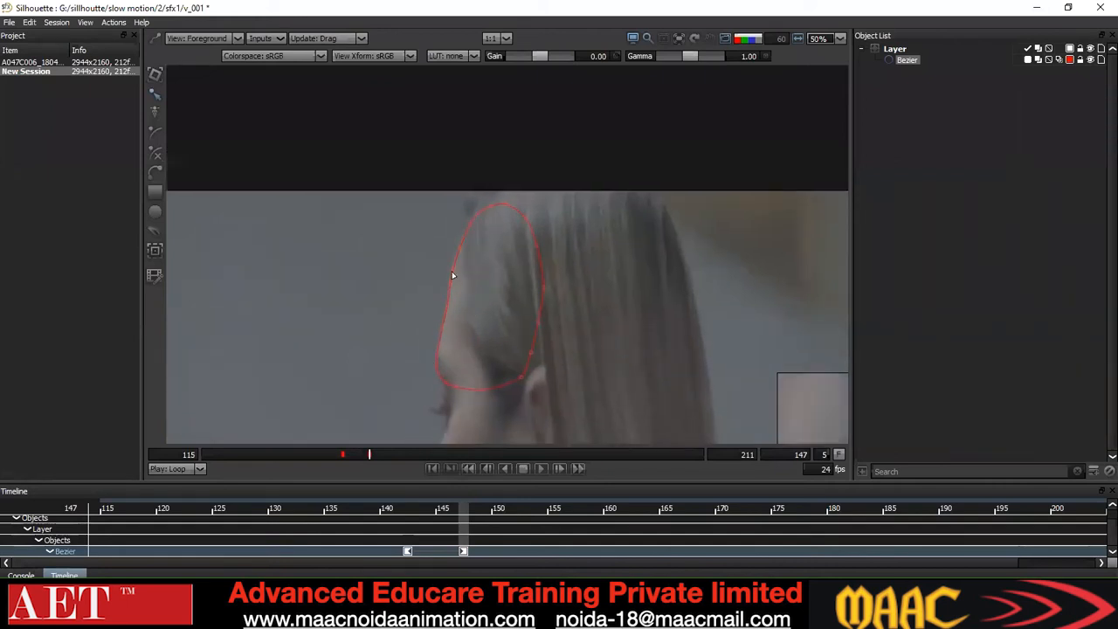
right_click(616, 183)
left_click(646, 301)
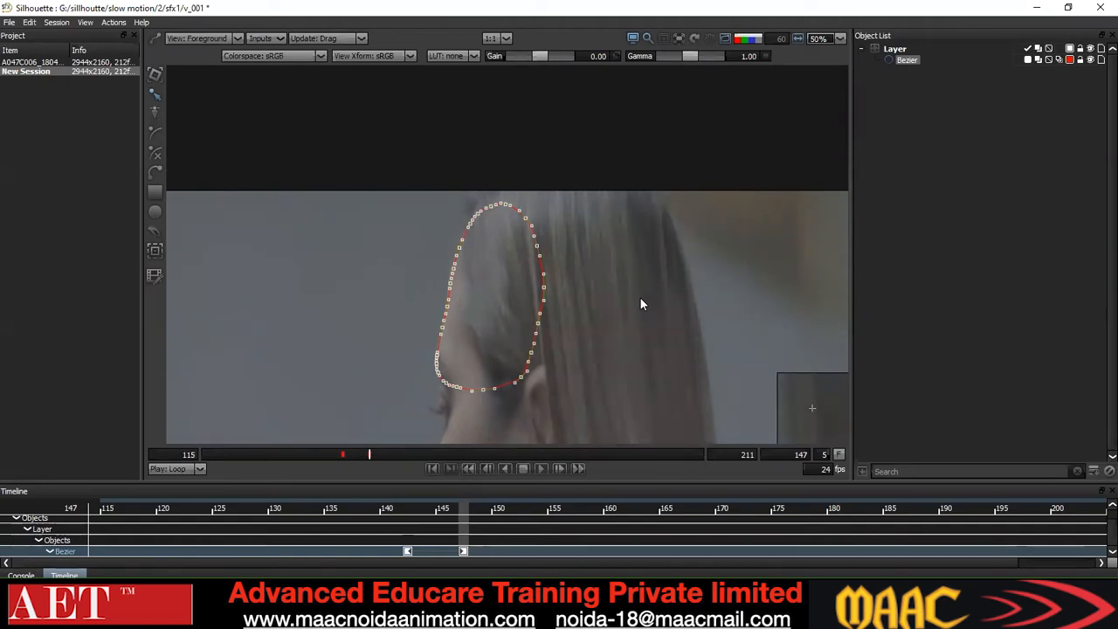
right_click(505, 248)
left_click(530, 368)
left_click(624, 316)
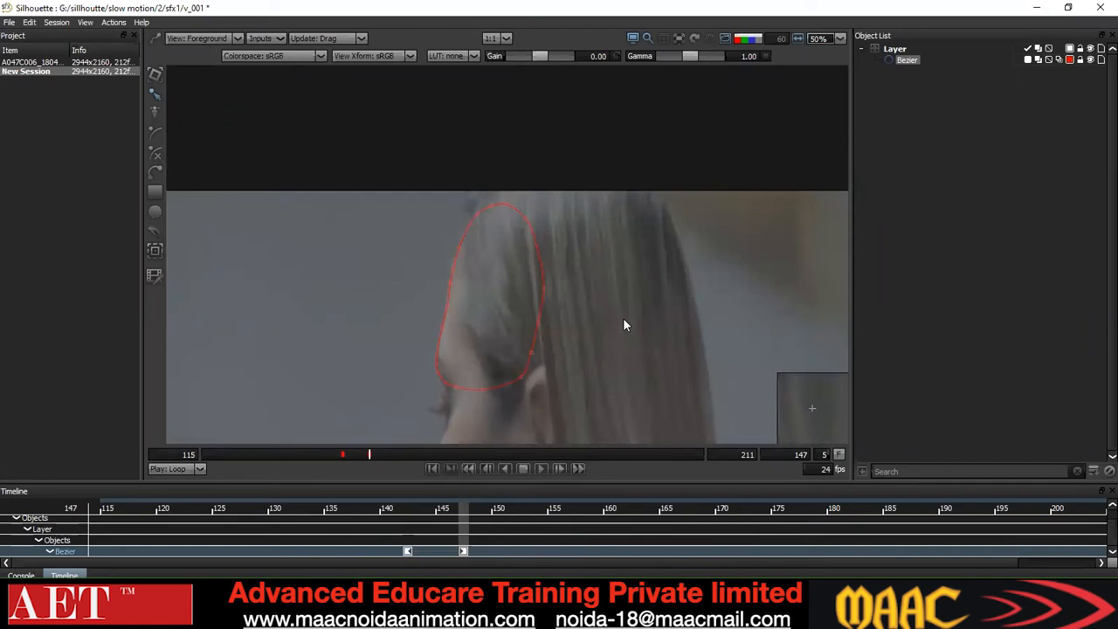
Flip repeatedly between the keyed frames 142 and 147 to compare how the shape fits the forehead
key("z")
left_click_drag(693, 242, 691, 292)
key("x")
key("z")
key("x")
key("z")
key("x")
key("z")
key("x")
key("z")
key("x")
key("z")
key("x")
key("z")
key("x")
key("z")
key("x")
key("z")
key("x")
key("z")
key("x")
key("z")
key("x")
key("z")
key("x")
Set the frame step increment back to 1
left_click_drag(821, 457, 849, 459)
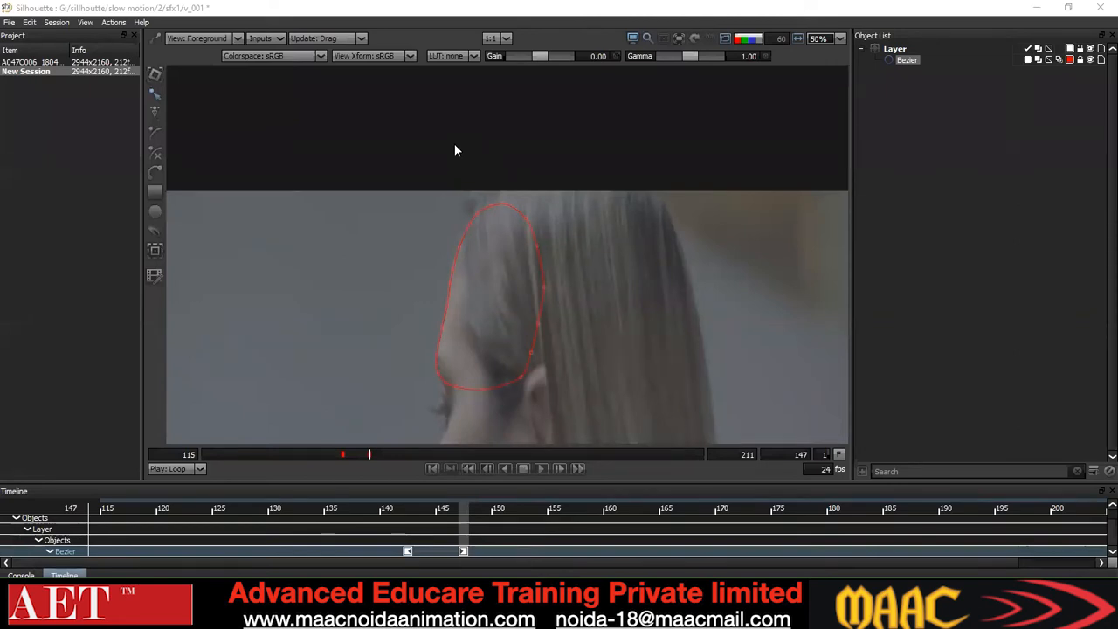
Step frame by frame back and forth between keyframes 142 and 147 to examine how the interpolated shape follows the forehead
left_click(495, 251)
left_click_drag(479, 305, 481, 243)
mouse_move(369, 454)
left_mouse_down()
mouse_move(389, 452)
mouse_move(276, 455)
mouse_move(593, 454)
mouse_move(344, 464)
mouse_move(374, 466)
mouse_move(339, 461)
mouse_move(448, 463)
mouse_move(318, 455)
mouse_move(370, 460)
left_mouse_up()
left_click_drag(459, 326, 457, 346)
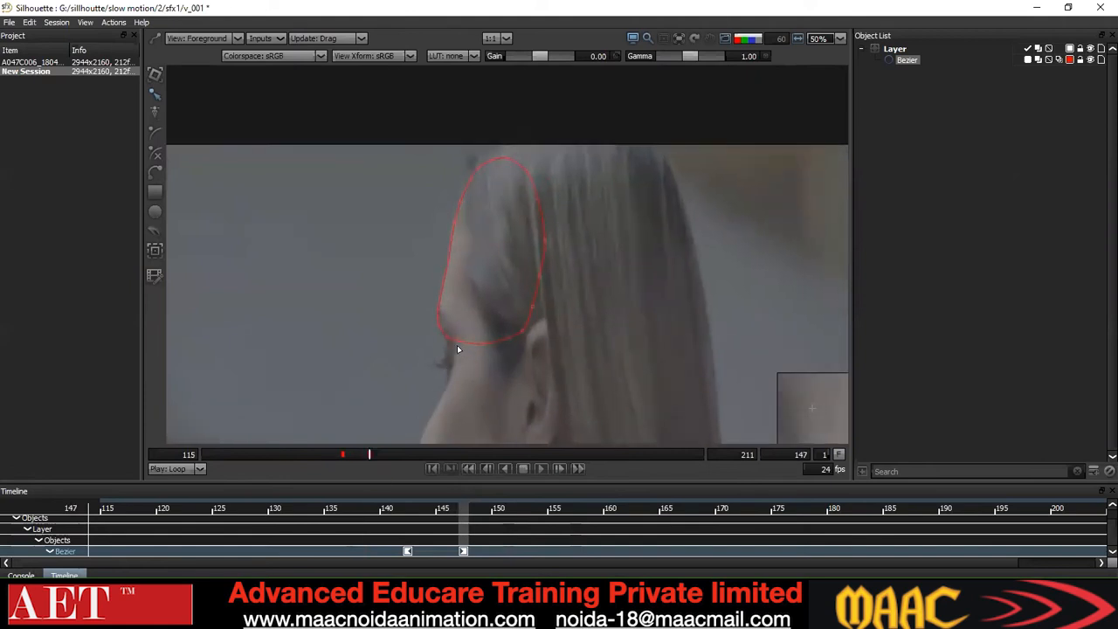
key("Left")
key("Left")
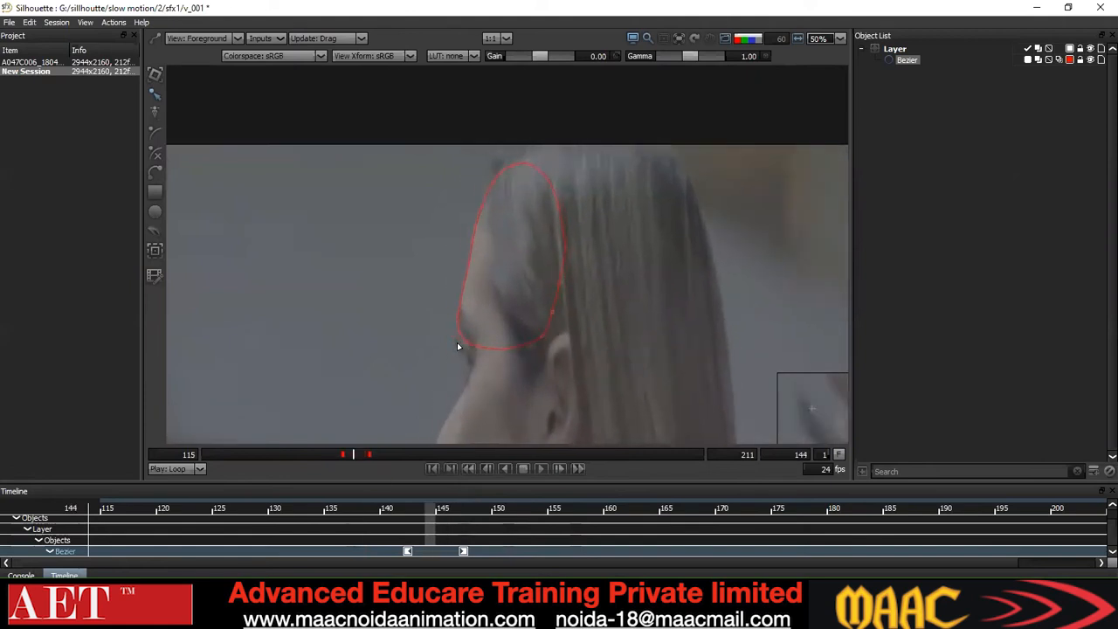
key("Left")
key("Left")
scroll(478, 259, "up", 2)
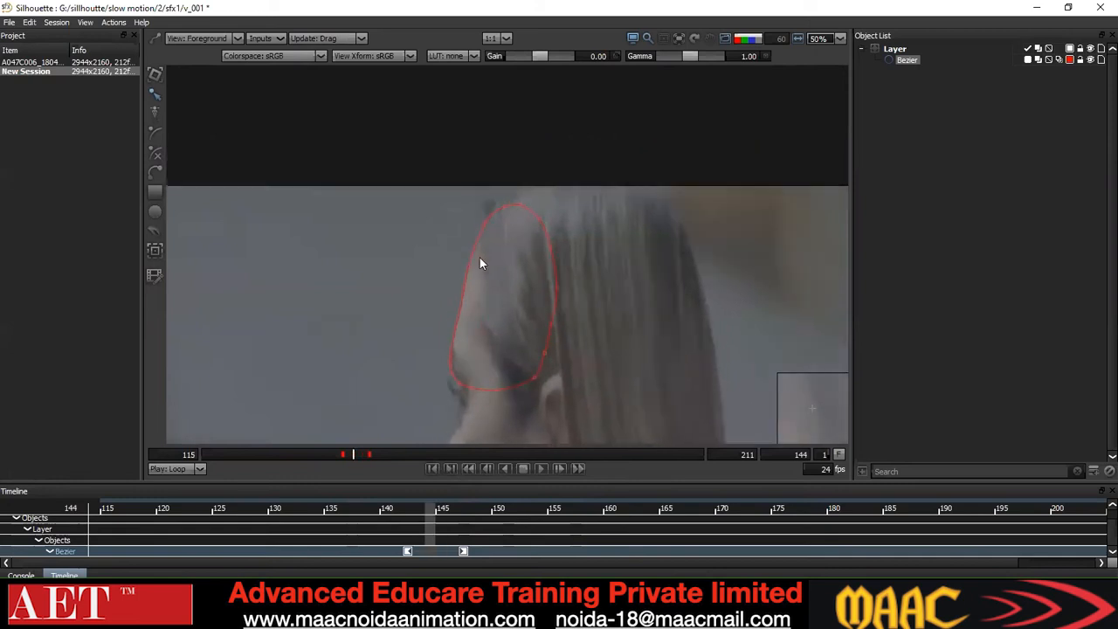
key("Right")
key("Right")
key("Right")
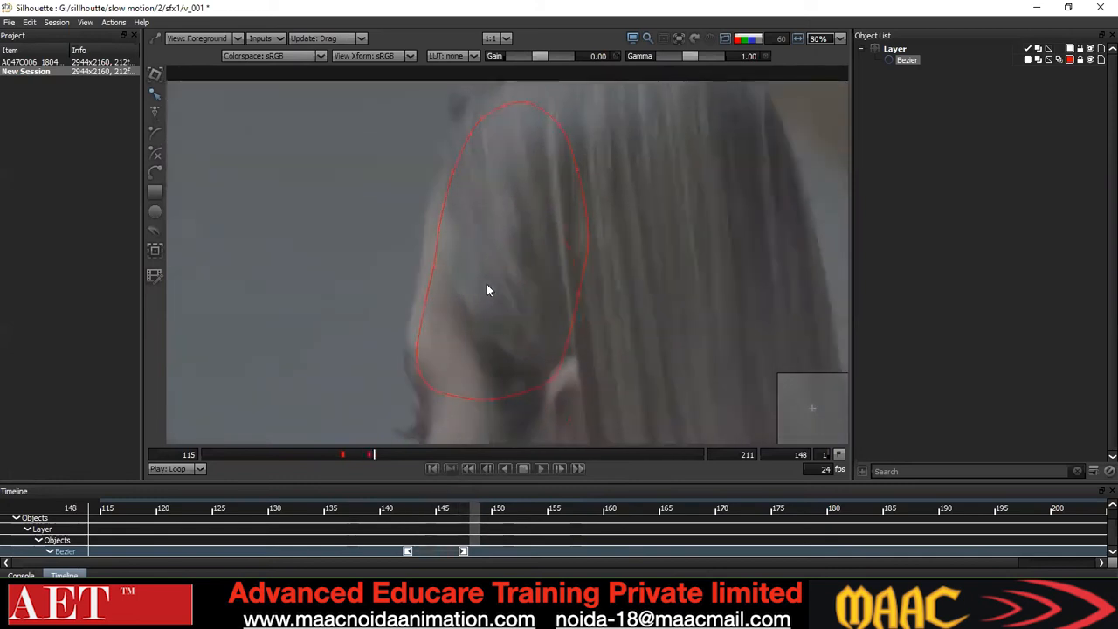
key("Left")
key("Left")
key("Left")
key("Left")
key("Right")
key("Right")
key("Right")
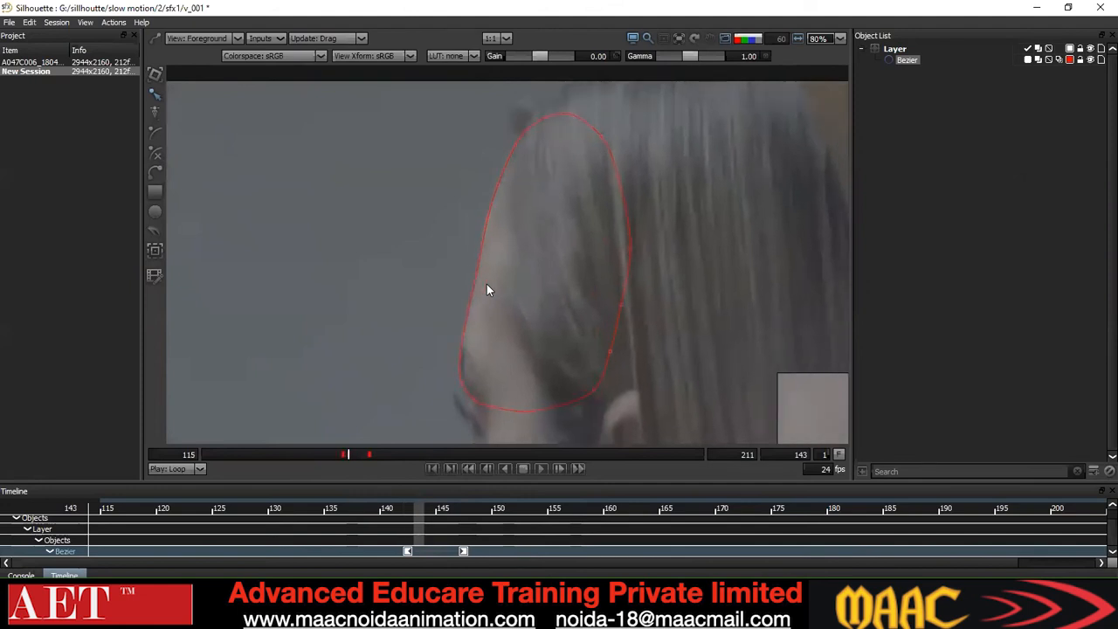
key("Right")
key("Right")
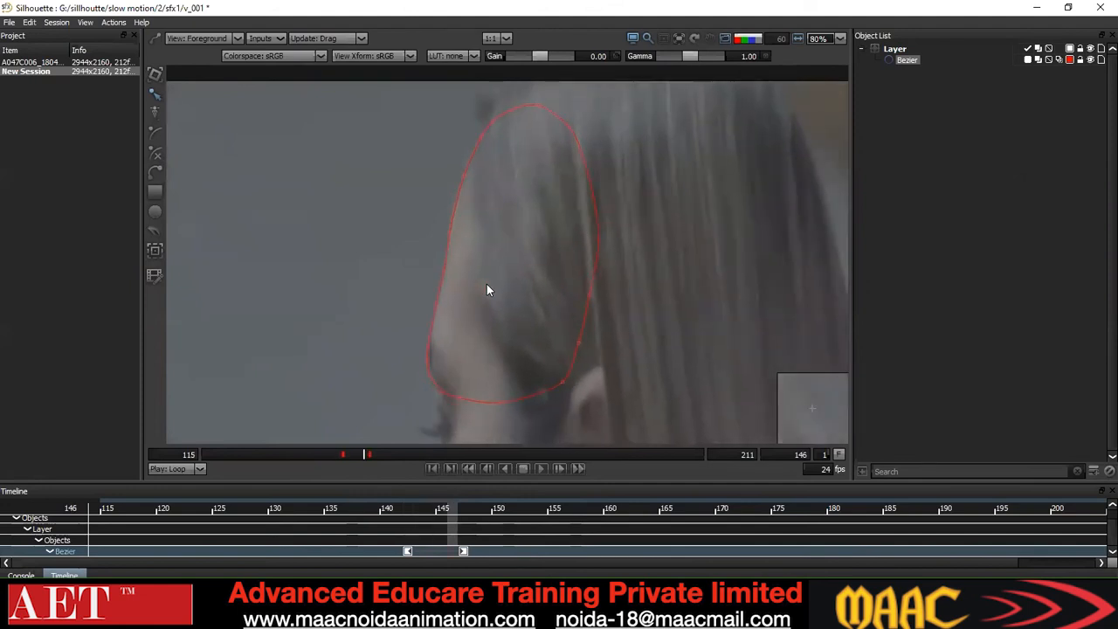
scroll(486, 284, "down", 2)
key("Left")
key("Left")
key("Left")
key("Left")
key("Left")
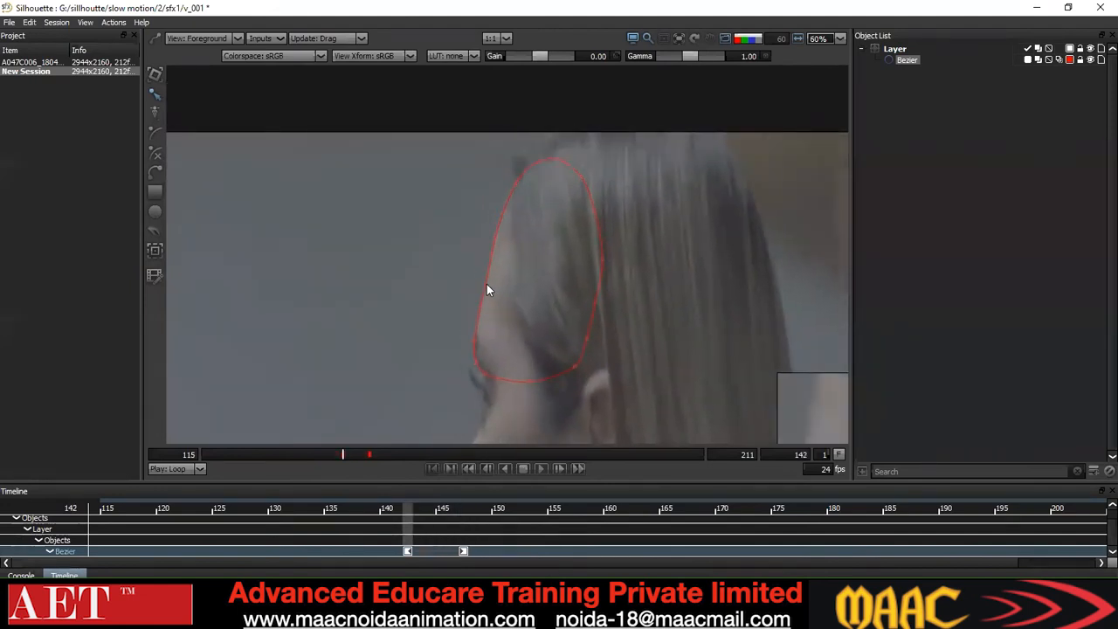
key("Right")
key("Right")
key("Right")
key("Right")
key("Right")
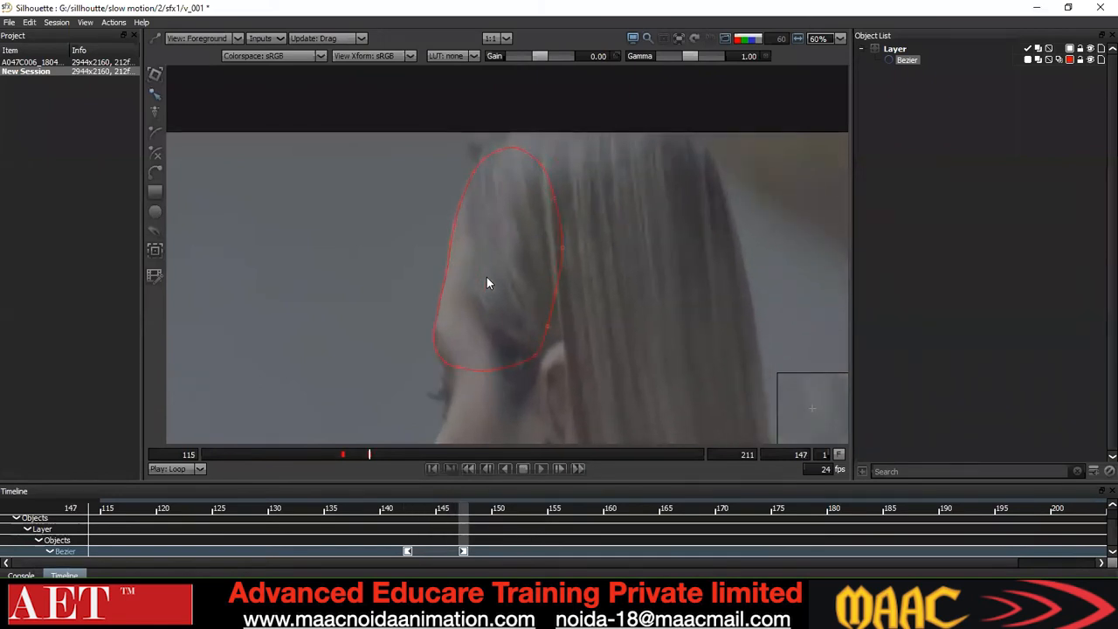
key("Left")
key("Left")
key("Left")
key("Left")
key("Left")
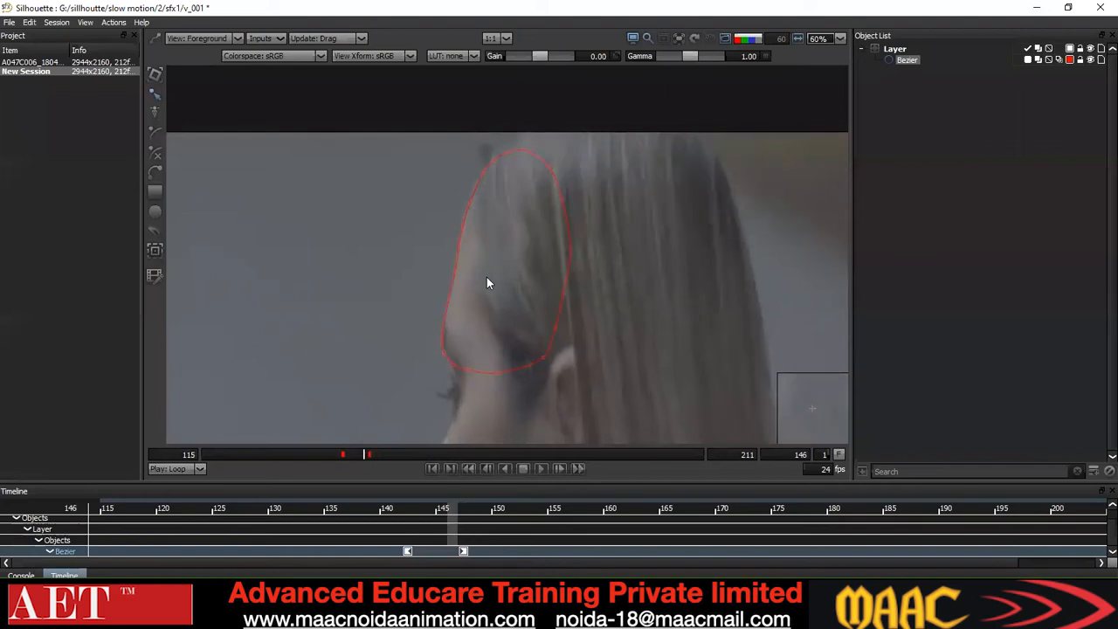
key("Right")
key("Right")
key("Right")
key("Right")
key("Right")
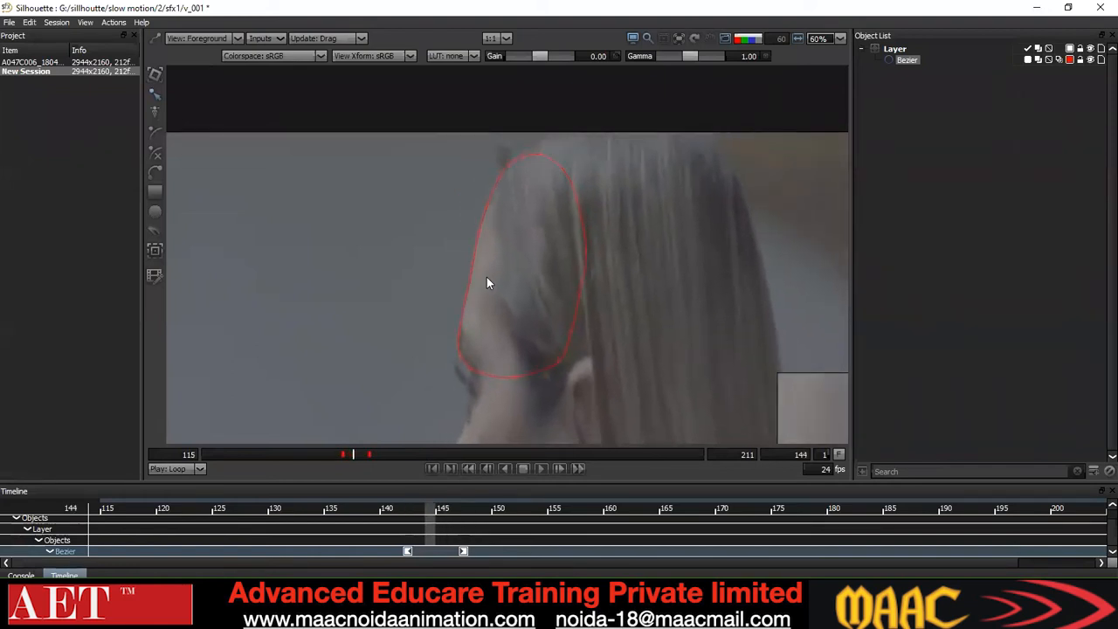
key("Left")
key("Left")
key("Left")
key("Left")
key("Left")
key("Right")
key("Right")
key("Right")
key("Right")
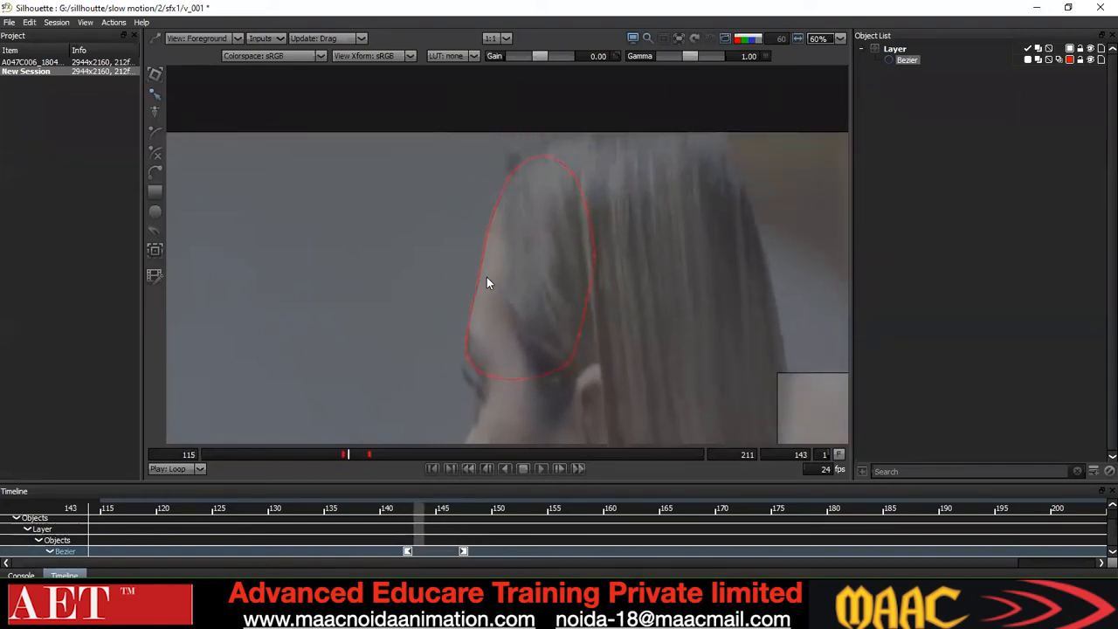
key("Left")
key("Left")
key("Left")
key("Left")
key("Right")
key("Right")
key("Right")
key("Right")
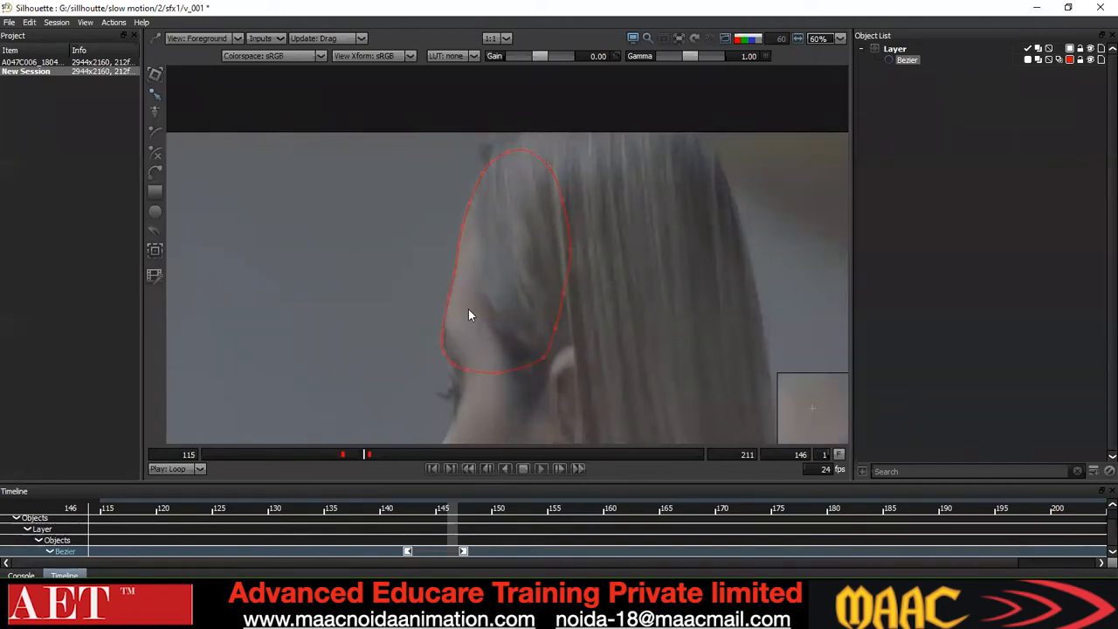
Open the tracker and look through the Point, Planar and mocha Tracker options, ending on the mocha Tracker
scroll(469, 309, "down", 4)
scroll(513, 320, "down", 1)
scroll(499, 316, "up", 2)
scroll(437, 297, "down", 2)
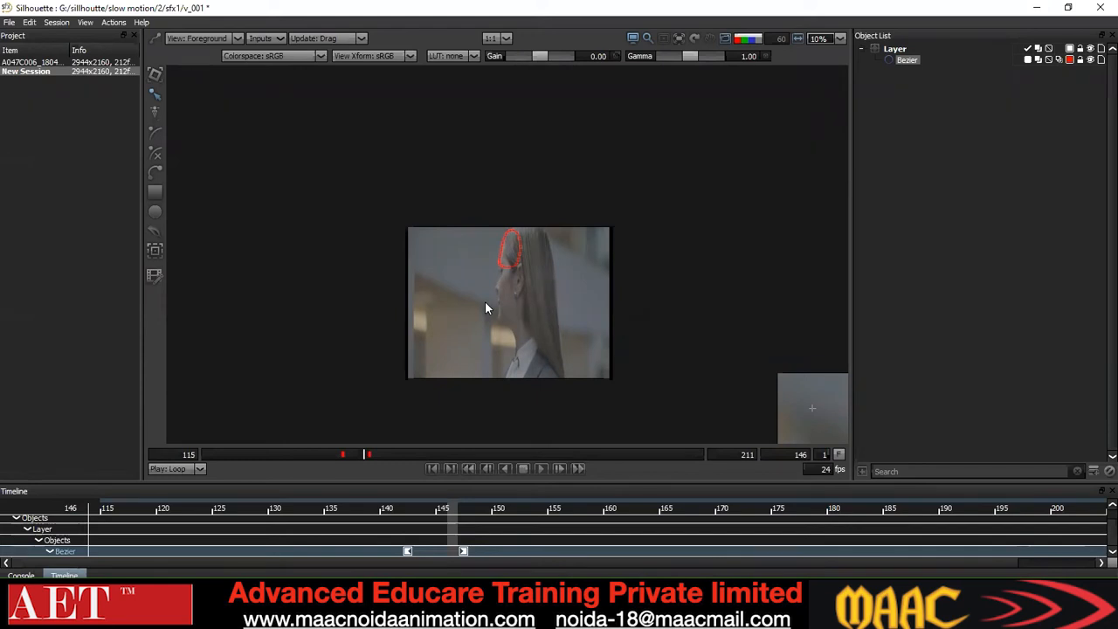
left_click(159, 250)
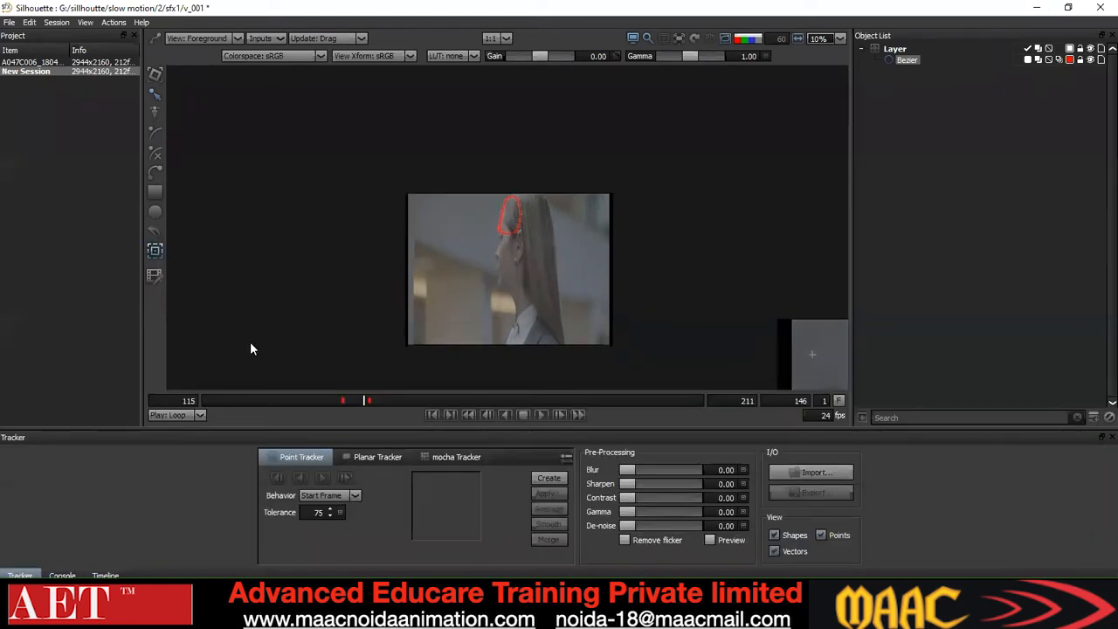
left_click(445, 458)
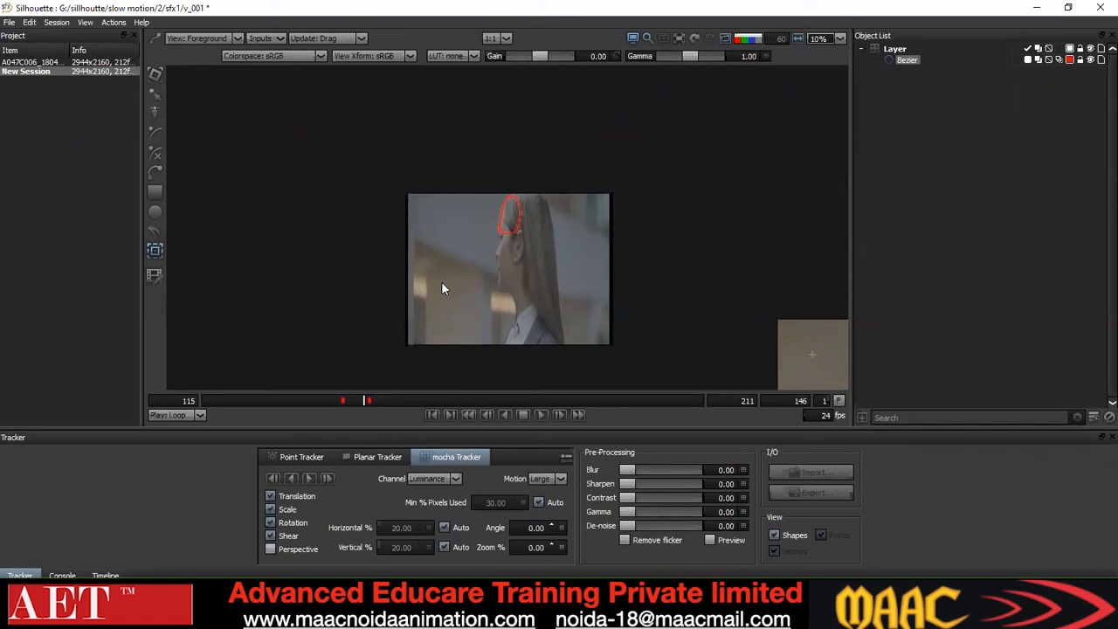
left_click(298, 456)
left_click(378, 456)
left_click(460, 456)
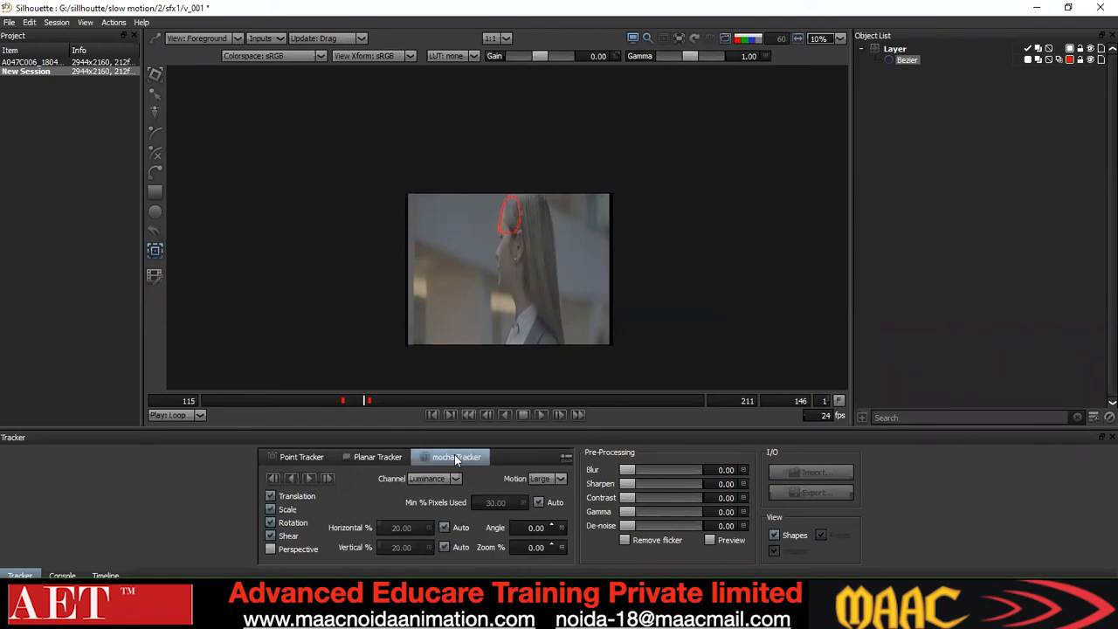
scroll(493, 256, "up", 4)
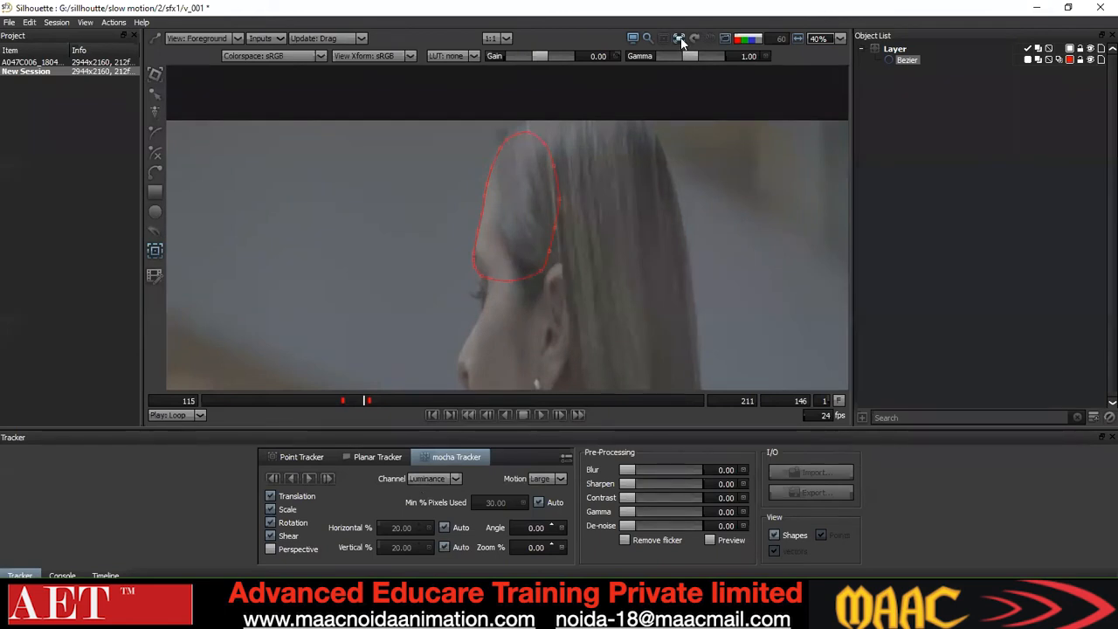
scroll(572, 224, "down", 3)
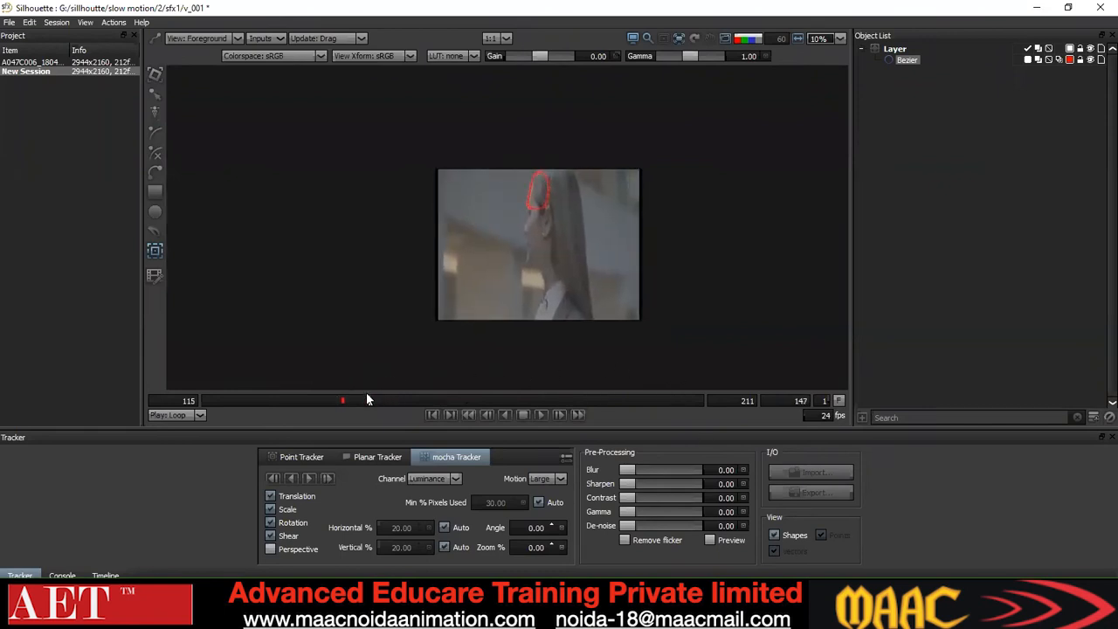
Go to frame 143, advance to frame 145 and examine the shape's fit along the forehead's front edge
left_click_drag(344, 403, 346, 426)
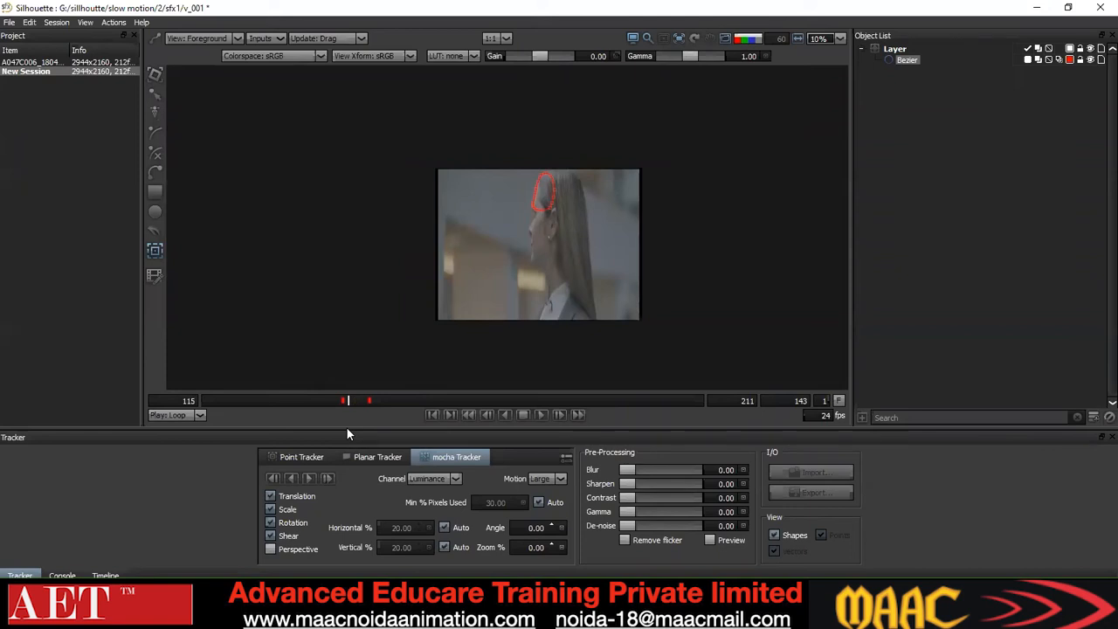
scroll(453, 290, "up", 4)
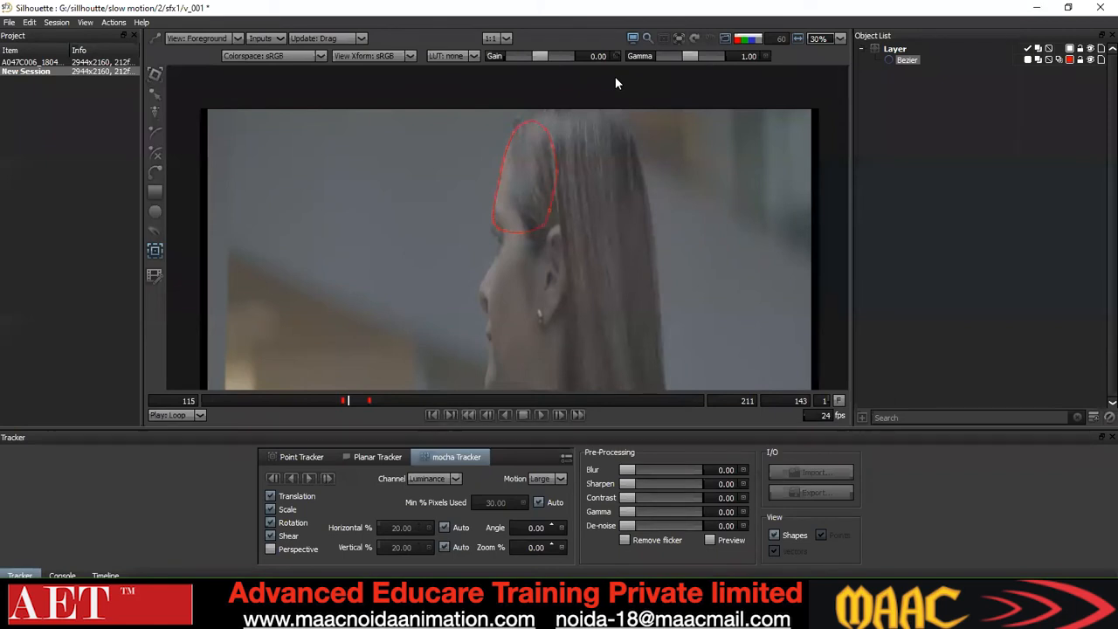
scroll(532, 246, "up", 3)
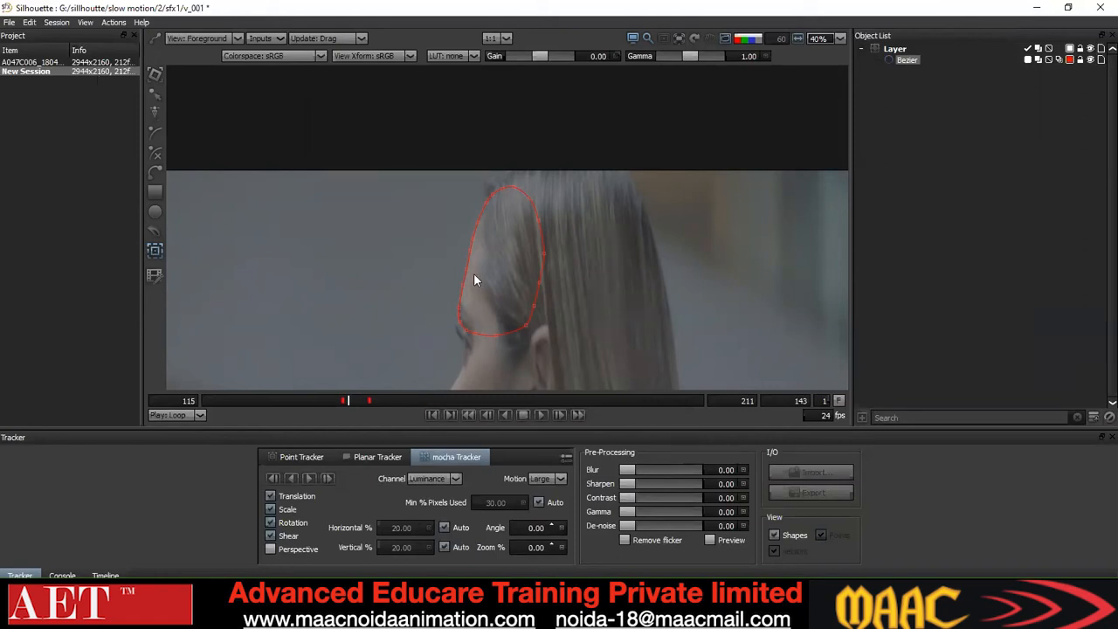
scroll(455, 242, "up", 2)
left_click_drag(447, 260, 446, 224)
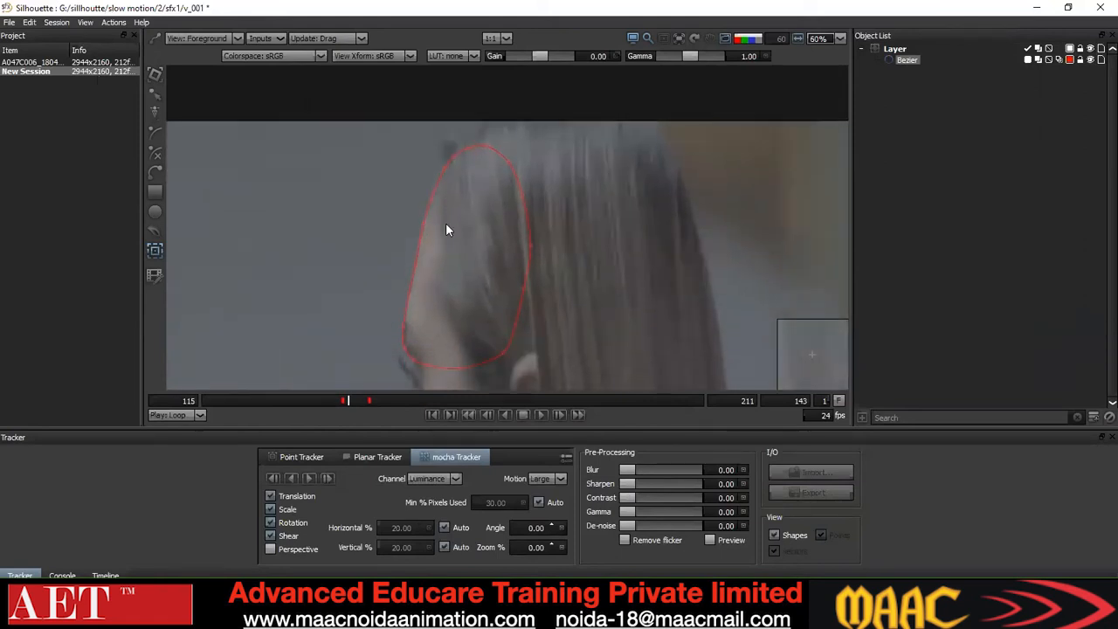
key("Right")
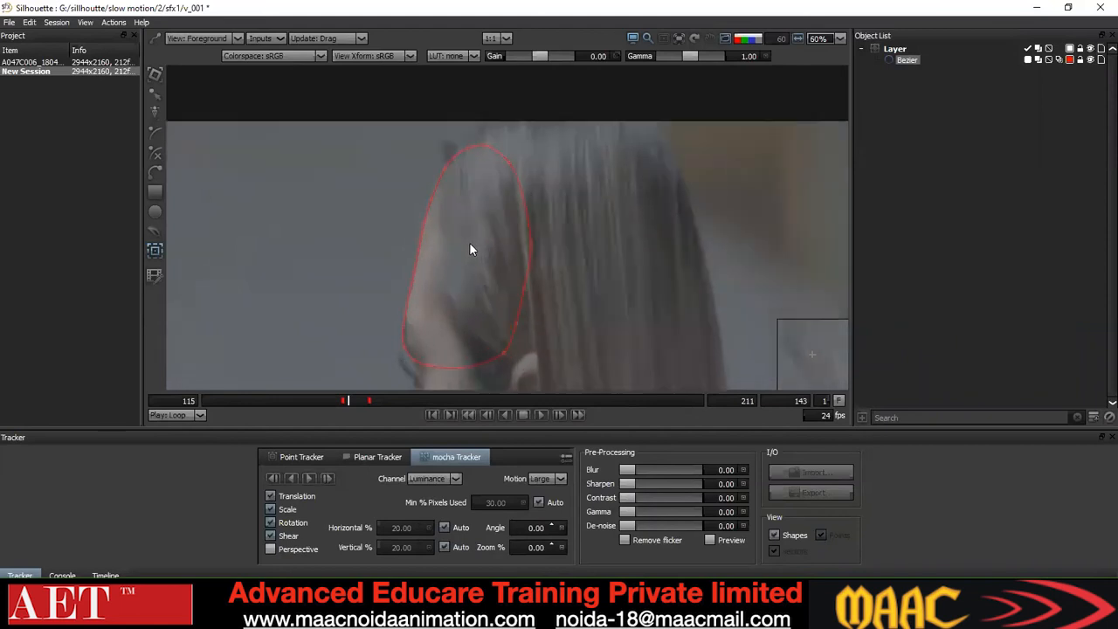
key("Right")
scroll(420, 253, "up", 4)
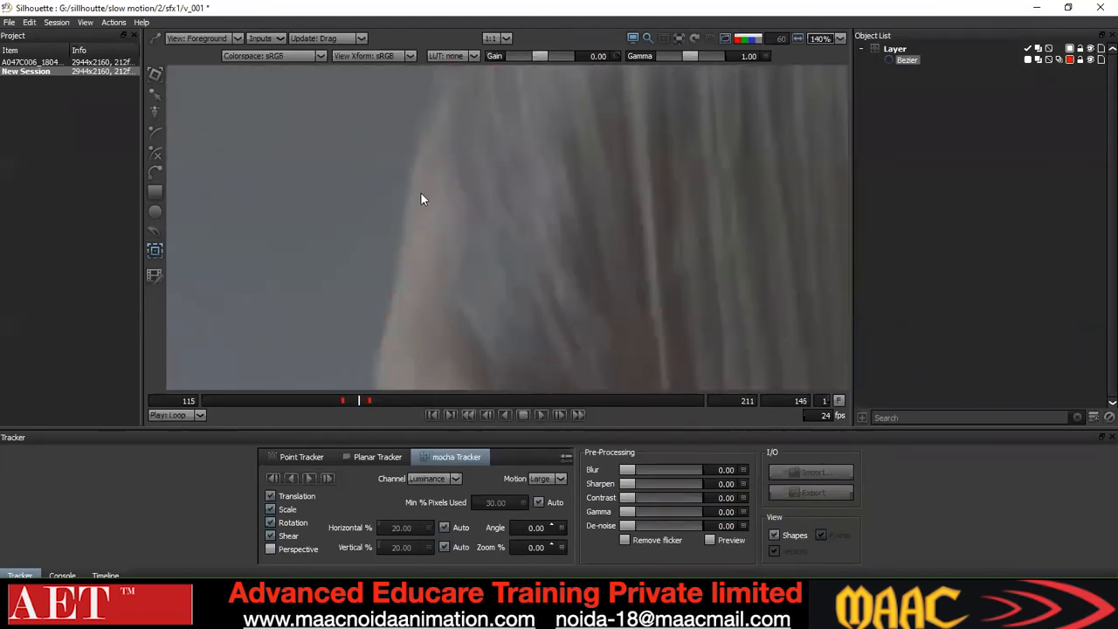
left_click(341, 133)
left_click_drag(488, 236, 490, 337)
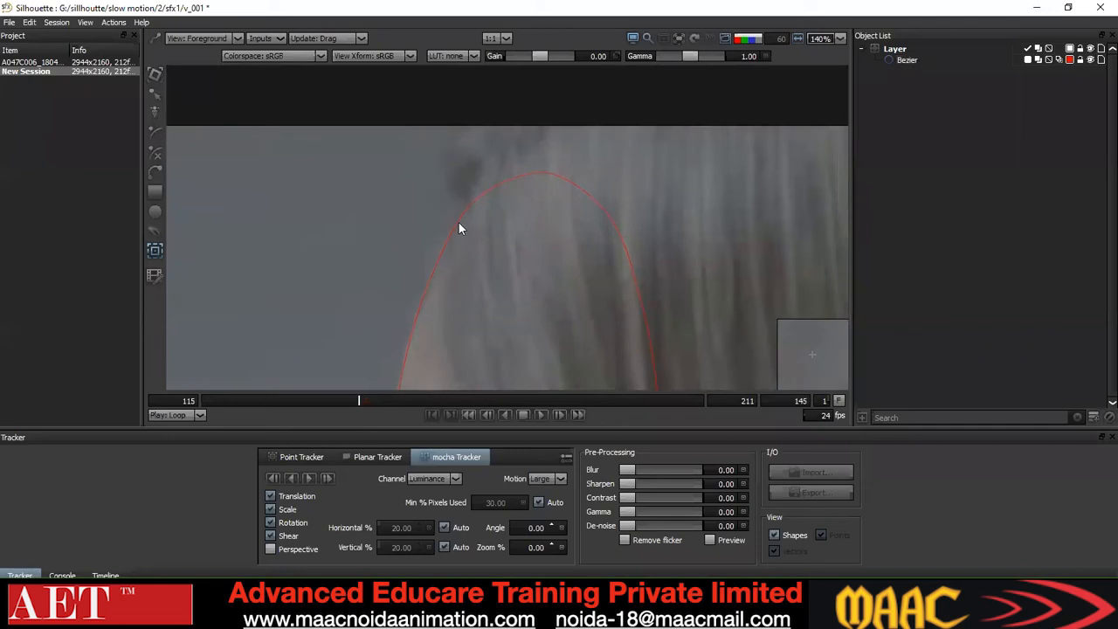
Activate the Reshape tool, reselect the forehead shape at frame 145 and select the points around its lower front corner
left_click(159, 94)
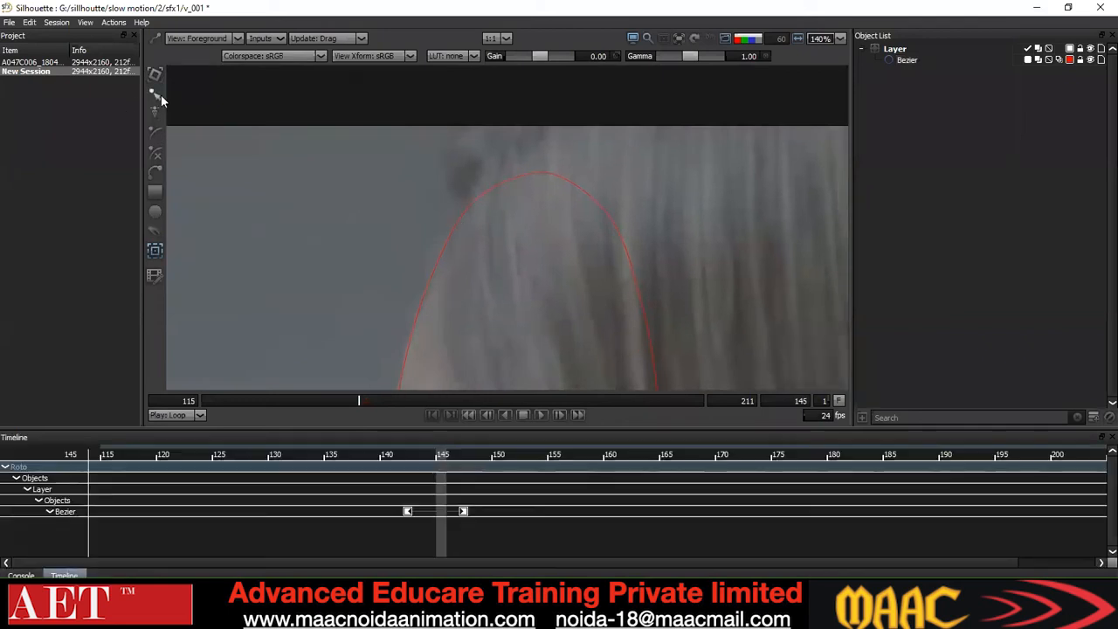
left_click(457, 212)
scroll(471, 215, "down", 3)
left_click_drag(572, 153, 378, 436)
left_click_drag(529, 229, 518, 161)
scroll(518, 160, "down", 2)
scroll(518, 161, "down", 2)
left_click_drag(631, 94, 231, 388)
scroll(479, 241, "up", 2)
left_click_drag(484, 232, 366, 290)
scroll(471, 265, "up", 2)
left_click_drag(436, 301, 359, 329)
left_click_drag(475, 247, 478, 288)
scroll(478, 287, "down", 2)
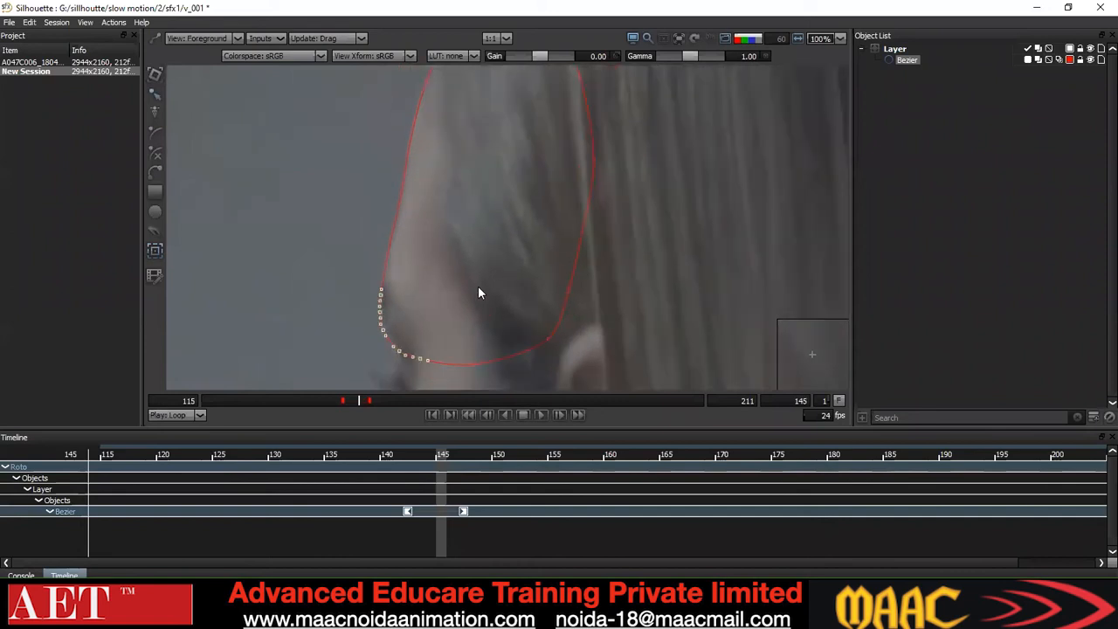
Select the points along the shape's front edge and step ahead to frame 150 to check the head's drift from the shape
key("z")
key("z")
scroll(497, 229, "down", 1)
left_click_drag(476, 159, 424, 238)
key("z")
key("x")
key("x")
key("x")
key("x")
key("x")
key("x")
key("x")
key("x")
scroll(467, 249, "down", 2)
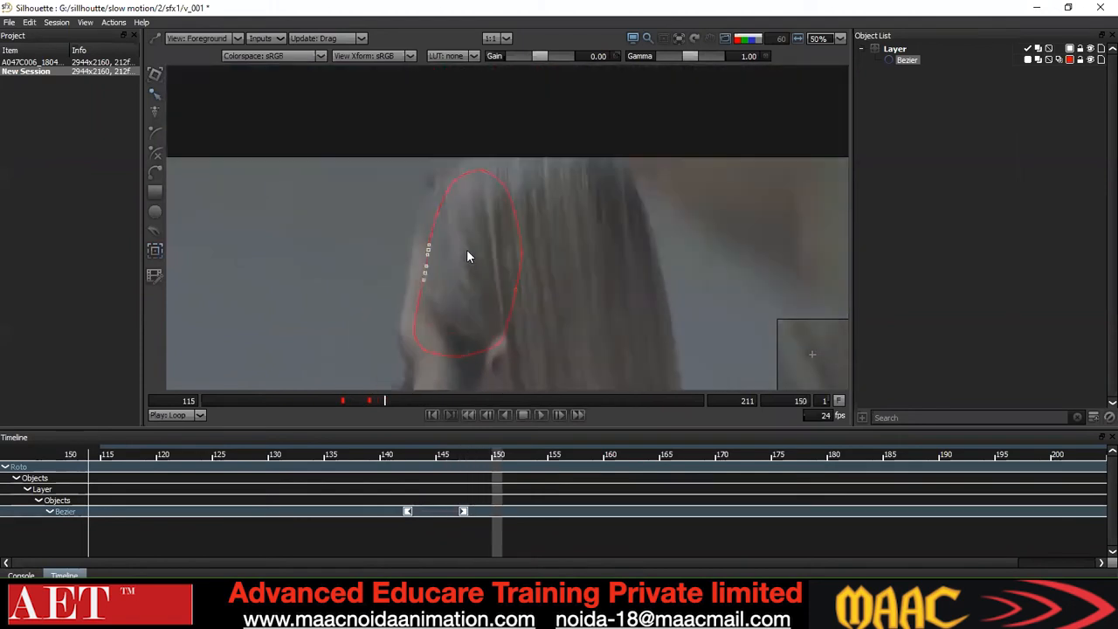
Select all points of the forehead shape and return to keyframe 147
scroll(467, 249, "down", 3)
left_click_drag(554, 185, 357, 340)
scroll(433, 255, "up", 1)
key("z")
key("z")
key("z")
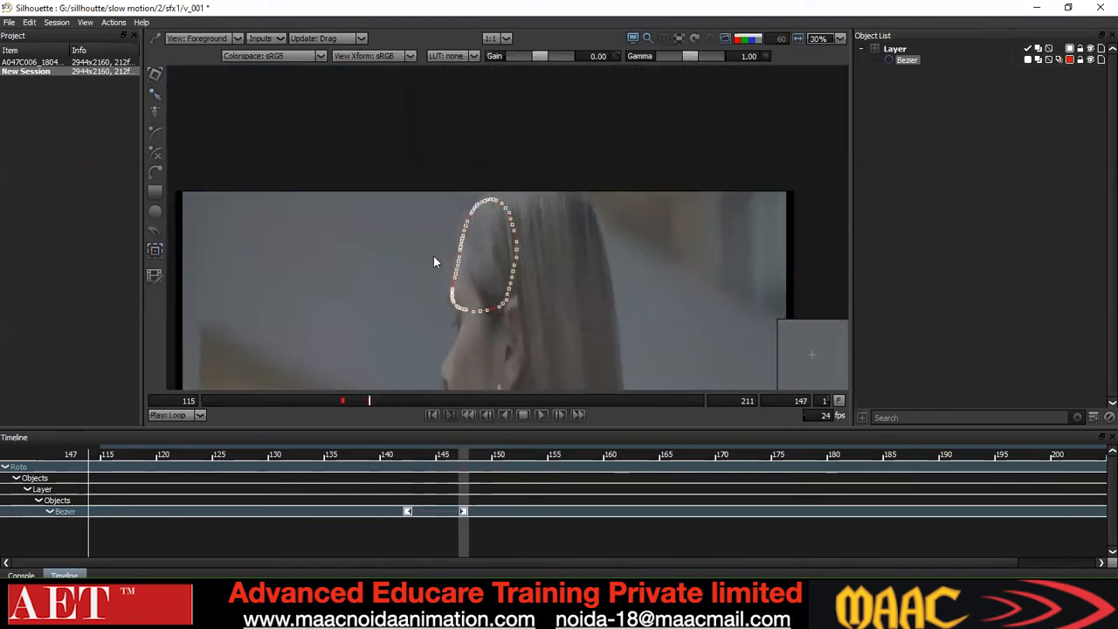
Set the frame step increment to 5 and advance to frame 152
left_click(824, 401)
type("5")
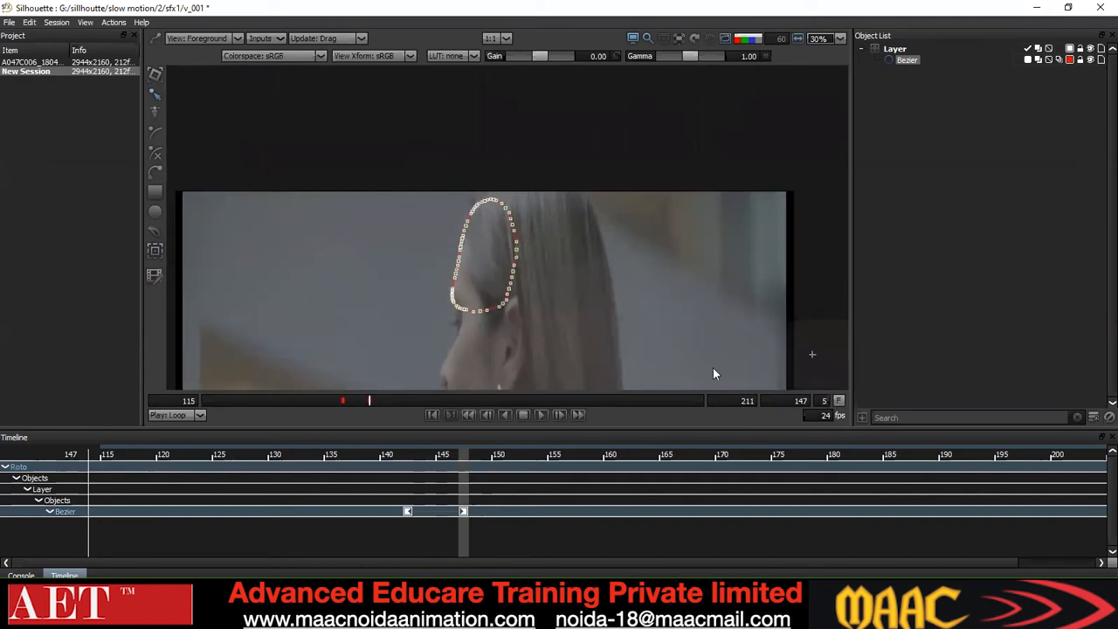
scroll(510, 304, "up", 2)
left_click_drag(456, 247, 450, 279)
scroll(450, 279, "up", 2)
key("x")
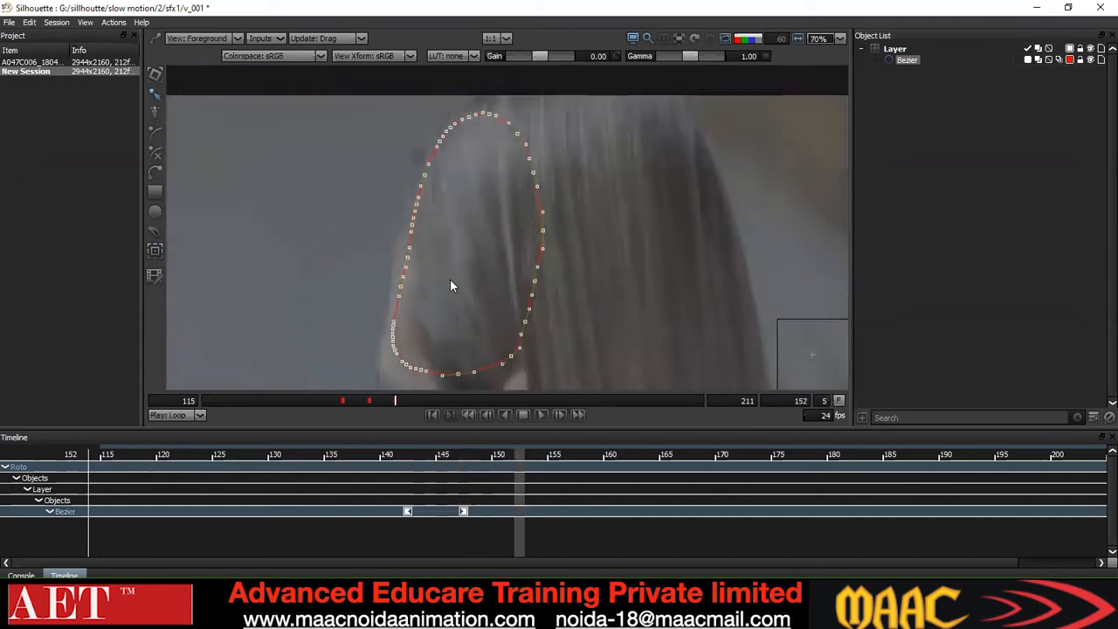
Select all of the shape's points and nudge them down and to the left to fit the forehead at frame 152
scroll(450, 279, "down", 3)
left_click_drag(577, 174, 229, 385)
key("shift+Down")
key("shift+Down")
key("shift+Down")
key("shift+Down")
key("shift+Down")
key("shift+Down")
key("shift+Left")
key("shift+Left")
key("Left")
key("Left")
key("Left")
key("Left")
key("Left")
key("Down")
key("Down")
key("Down")
key("Down")
key("Down")
Adjust the shape's lower front edge slightly outward at frame 152 and deselect its points
left_click(623, 285)
left_click(446, 331)
left_click_drag(446, 331, 444, 332)
left_click(569, 293)
left_click_drag(407, 277, 407, 198)
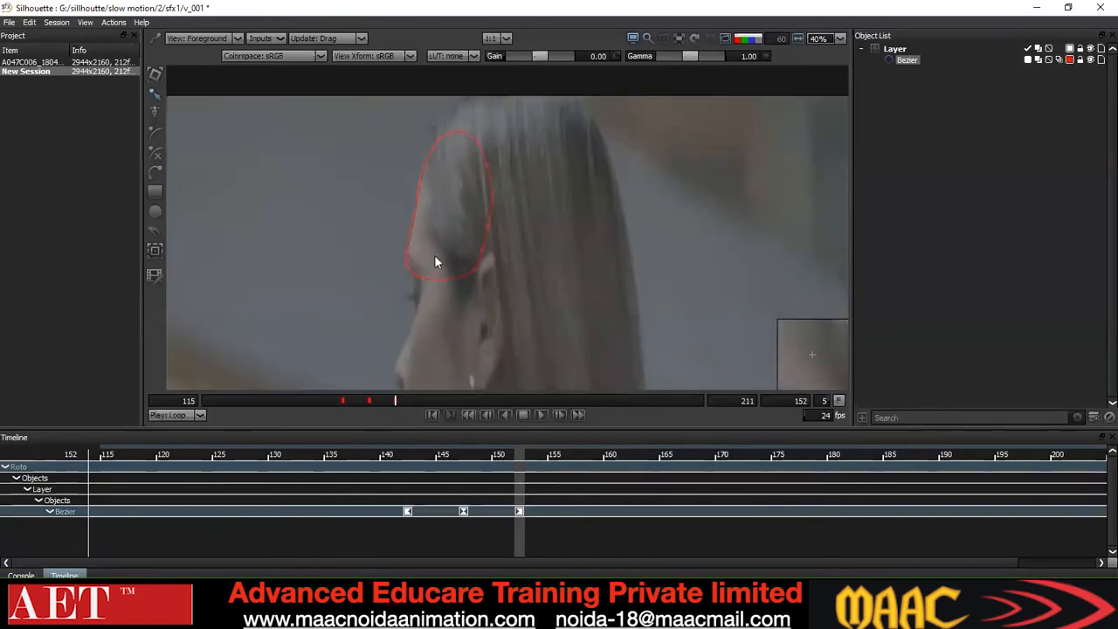
Delete the shape's keyframe at frame 152 and return to frame 147
scroll(429, 271, "up", 3)
scroll(425, 272, "down", 1)
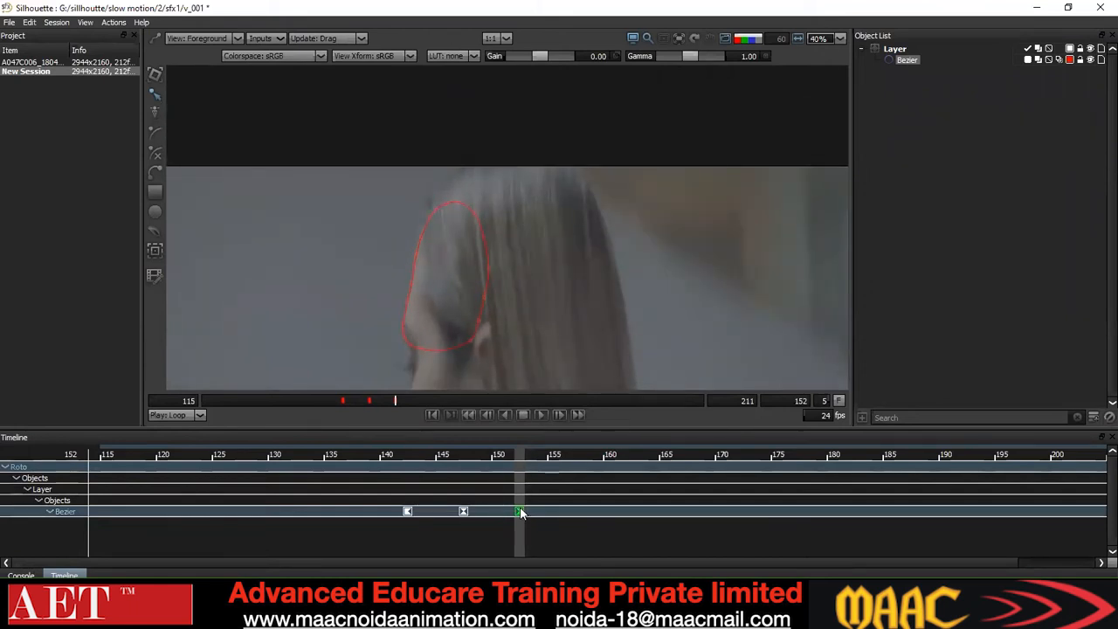
key("Delete")
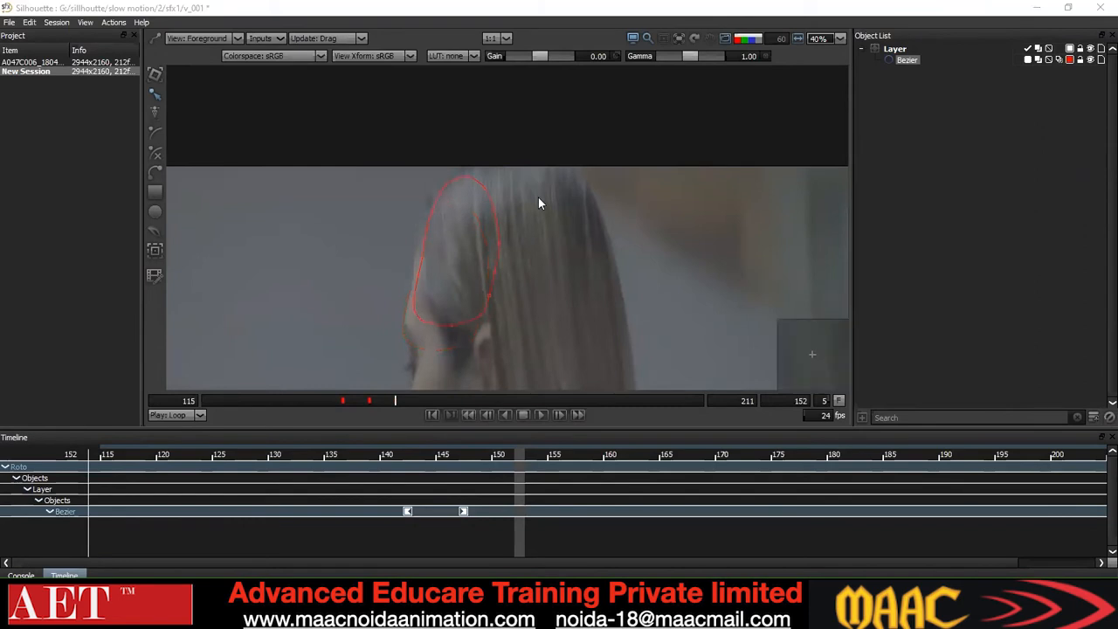
left_click(368, 400)
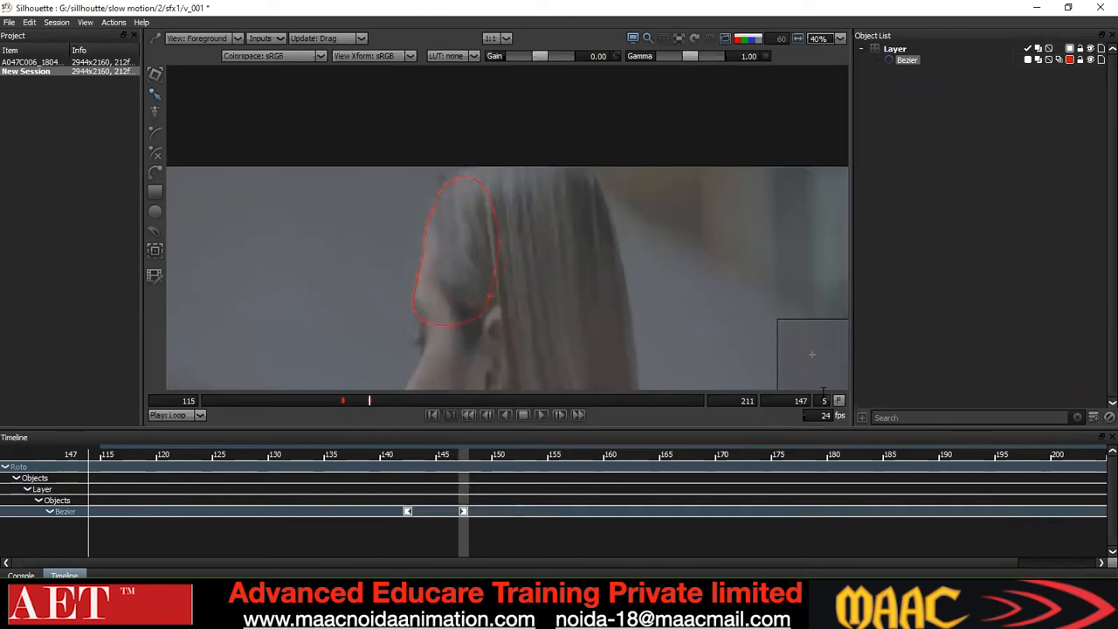
Set the frame step increment to 1 and advance to frame 149
key("Return")
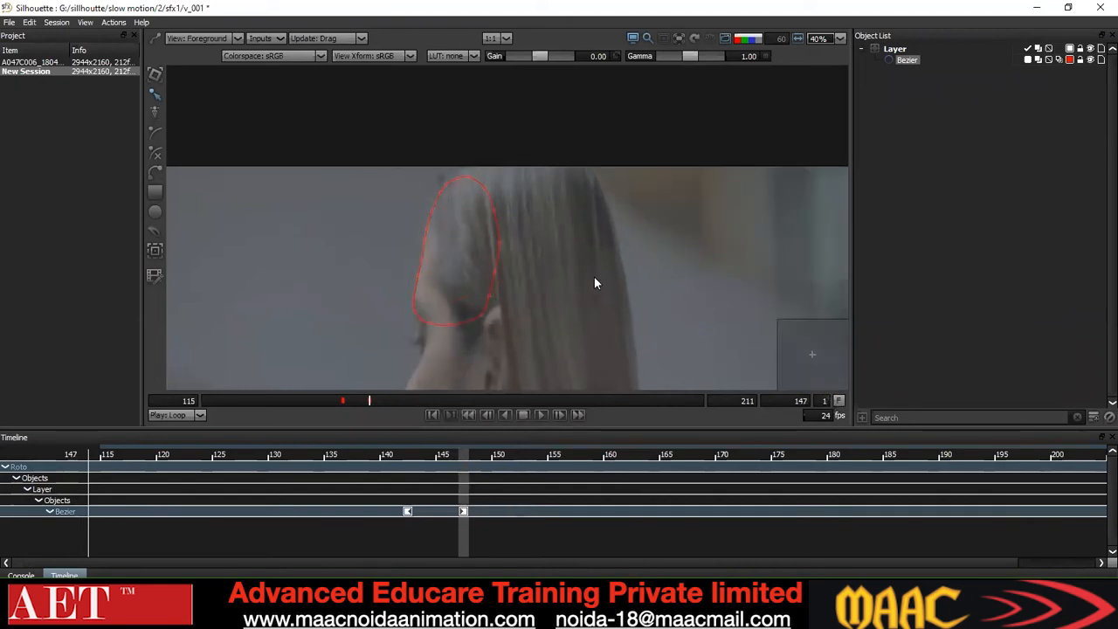
key("x")
key("x")
Select all of the shape's points, nudge them up and to the left to fit the forehead at frame 149, and deselect them
left_click_drag(565, 154, 336, 386)
key("shift+Up")
key("shift+Up")
key("shift+Up")
key("shift+Up")
key("shift+Up")
key("shift+Up")
key("shift+Up")
key("shift+Up")
key("shift+Up")
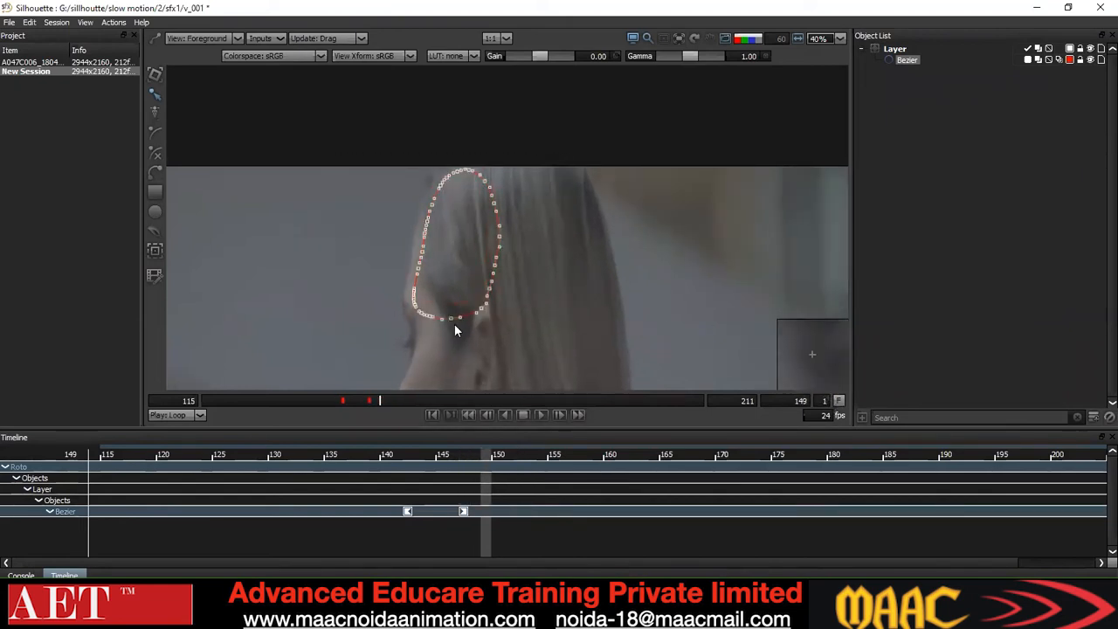
key("shift+Left")
key("shift+Left")
key("shift+Left")
key("shift+Down")
key("shift+Down")
key("shift+Down")
key("shift+Up")
key("Up")
key("Up")
key("Up")
key("Left")
key("Left")
key("Left")
key("Left")
key("Up")
key("Up")
key("Up")
key("Up")
key("Up")
key("Down")
key("Down")
key("Down")
key("Down")
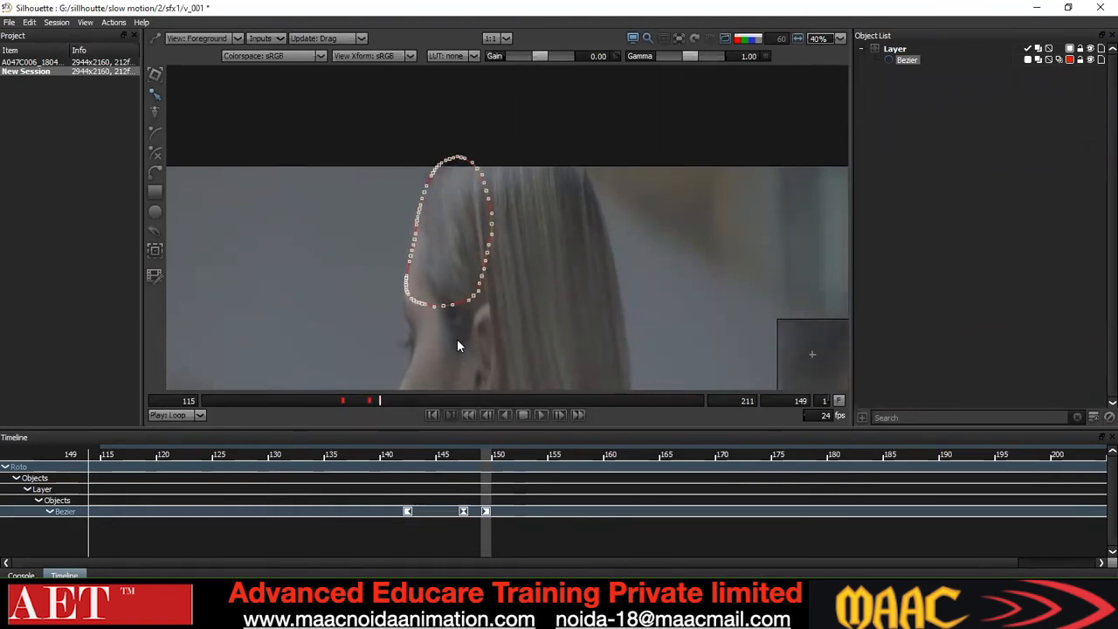
left_click(457, 356)
Step back and forth between frames 147 and 152 to compare the shape with the forehead's movement
key("x")
key("x")
key("x")
key("x")
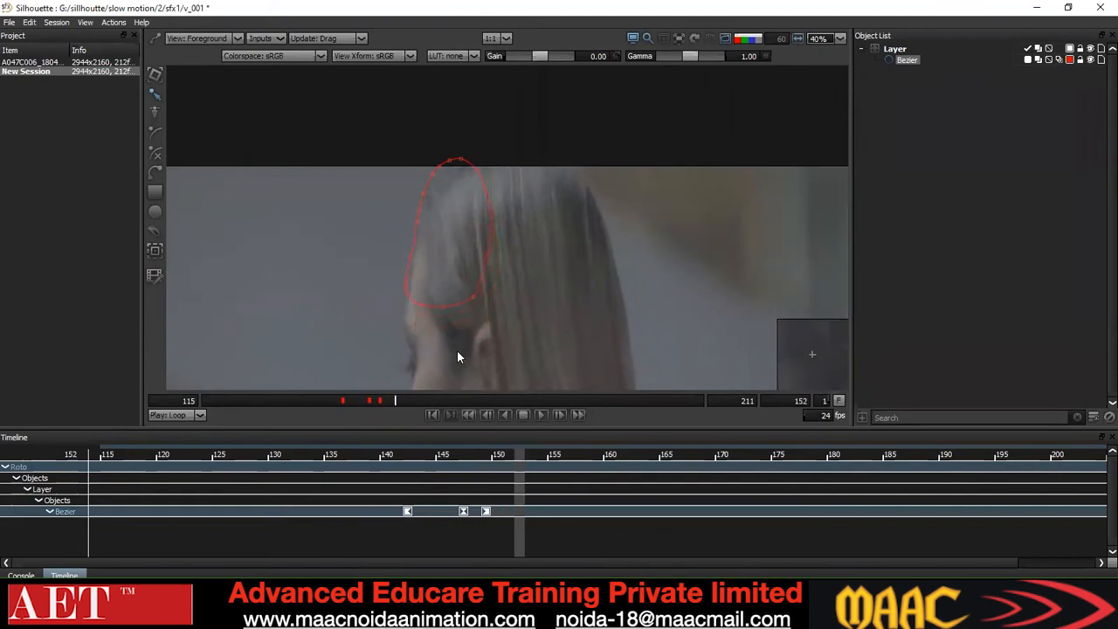
key("z")
key("z")
key("z")
key("z")
key("z")
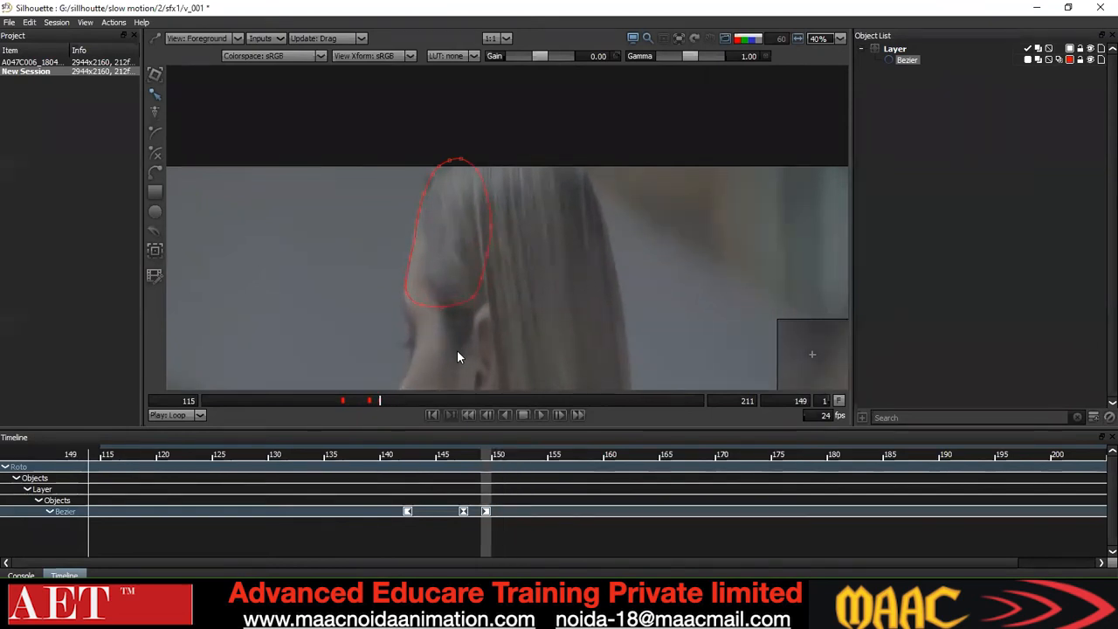
key("z")
key("x")
key("x")
key("z")
key("z")
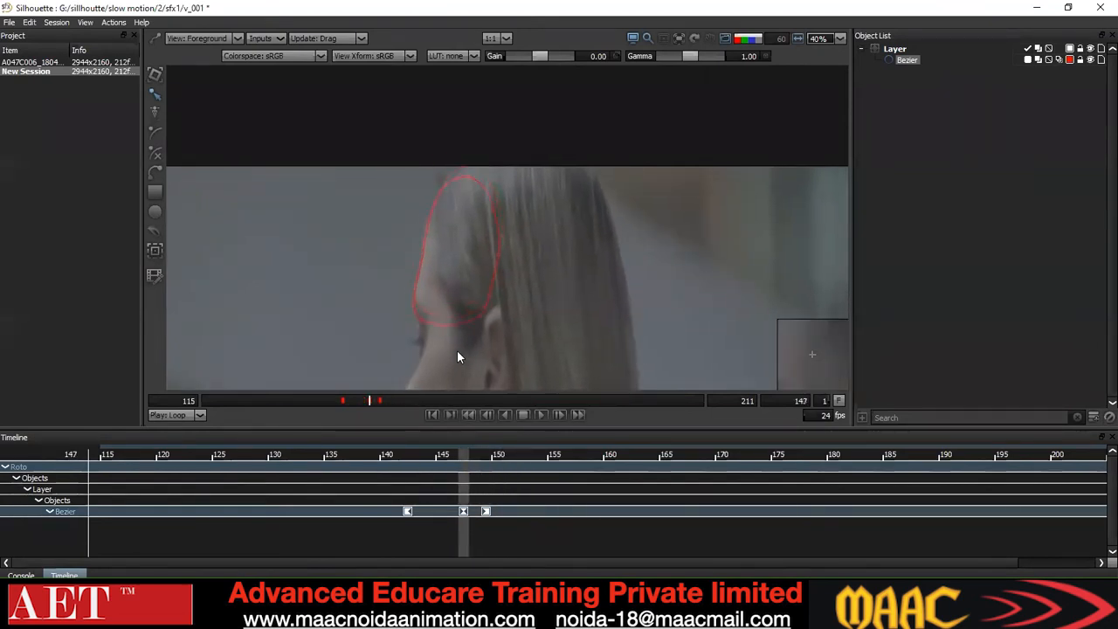
key("x")
key("x")
key("z")
key("z")
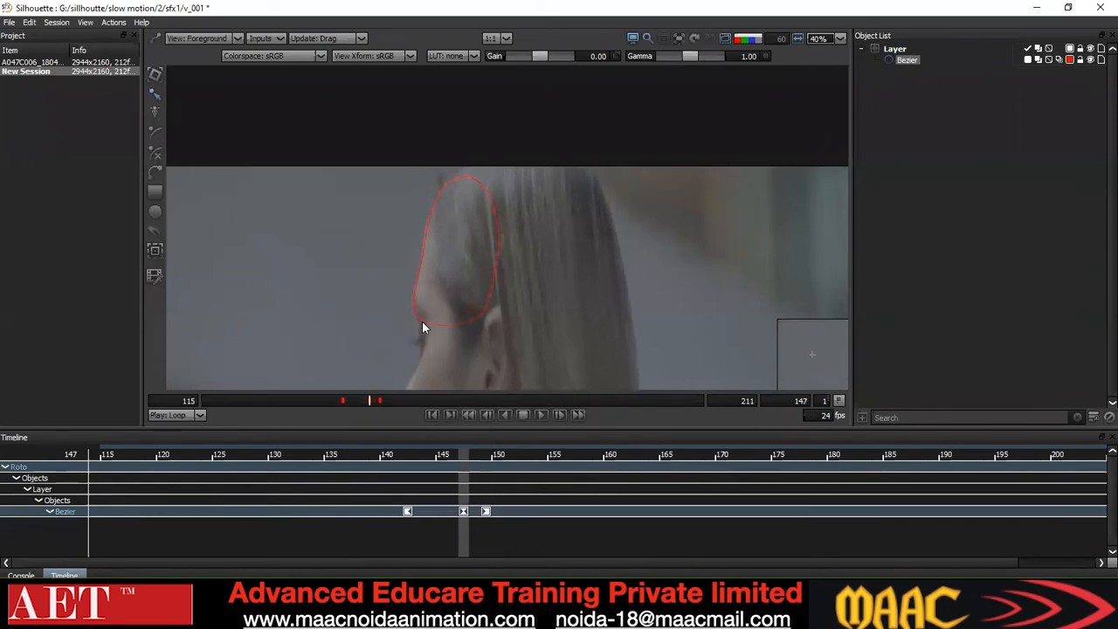
key("x")
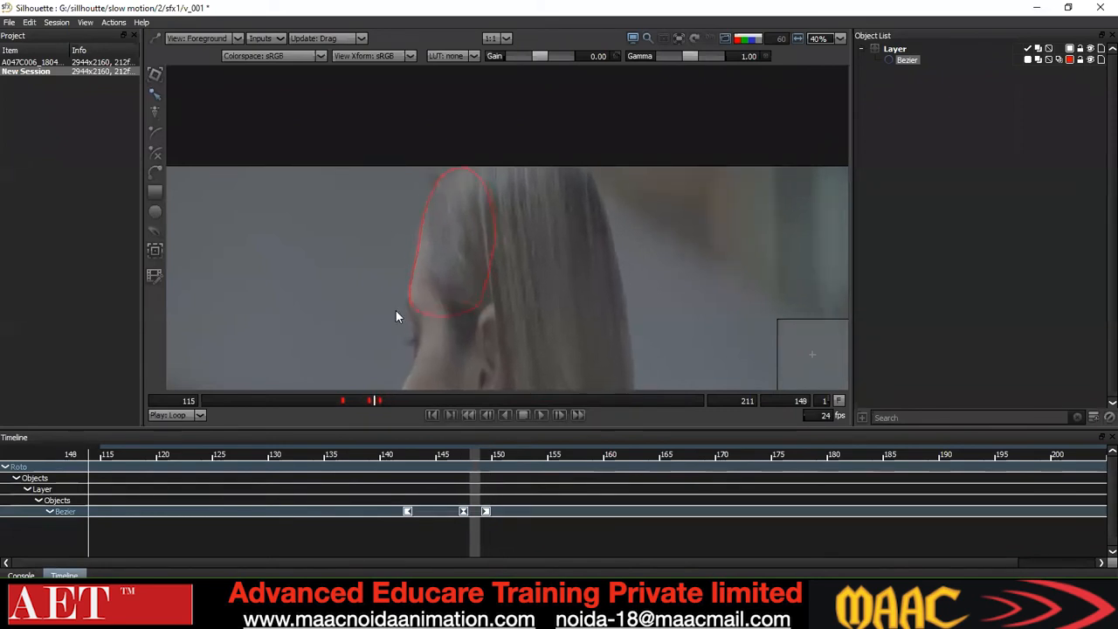
Enlarge the viewer around the forehead and examine the shape's fit frame by frame from 147 to 149
key("grave")
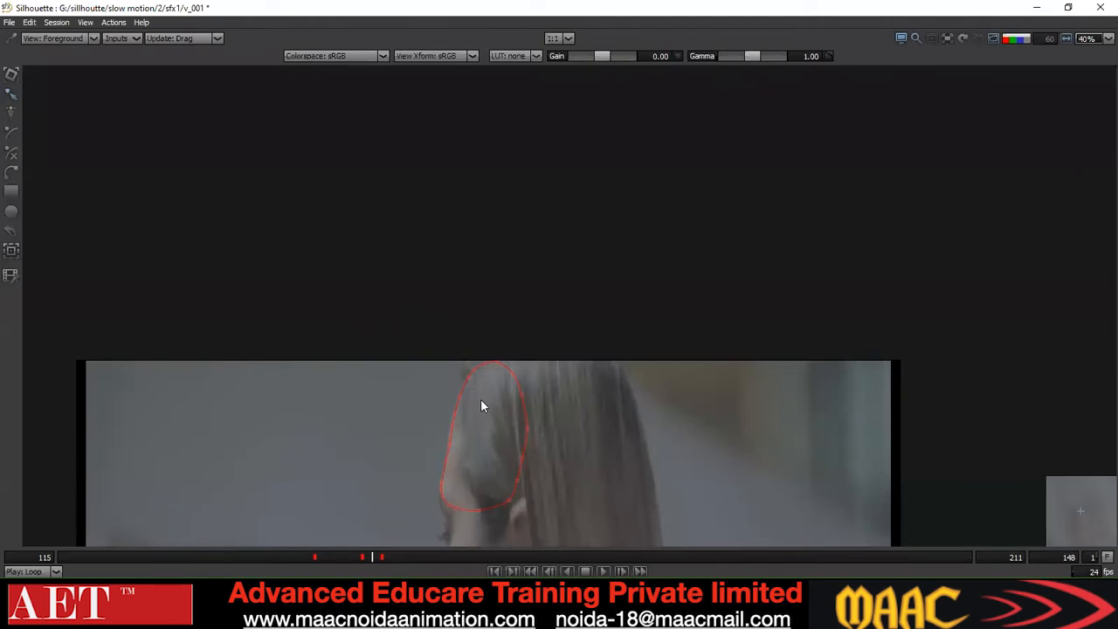
scroll(494, 325, "up", 3)
left_click_drag(465, 261, 455, 322)
scroll(453, 321, "up", 1)
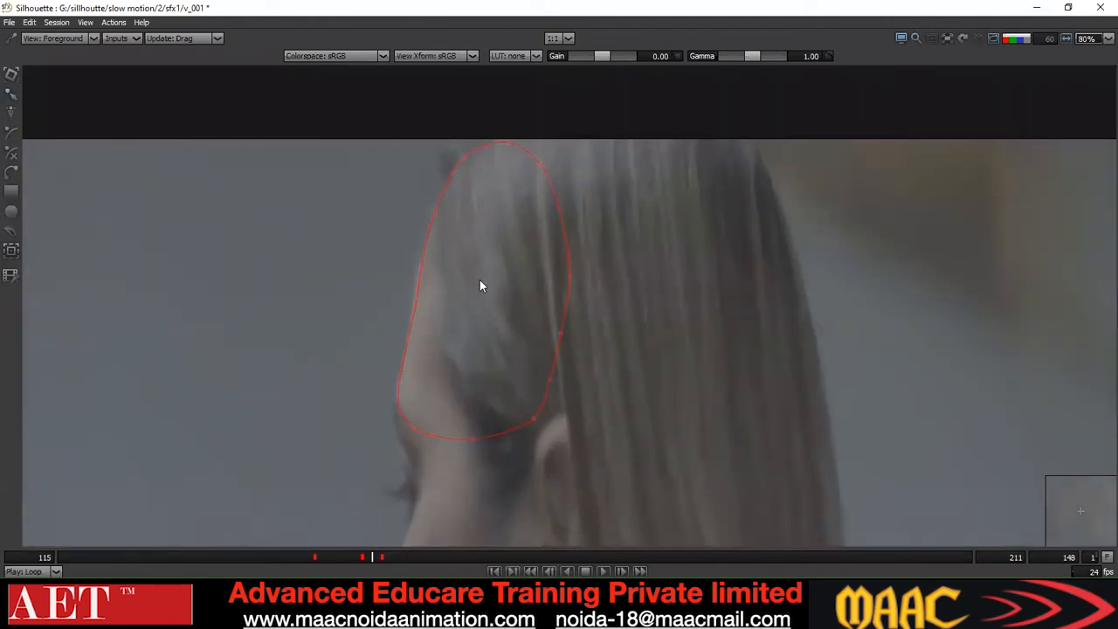
key("Right")
key("Left")
key("Left")
key("Right")
key("Right")
key("Left")
key("Left")
key("Right")
key("Right")
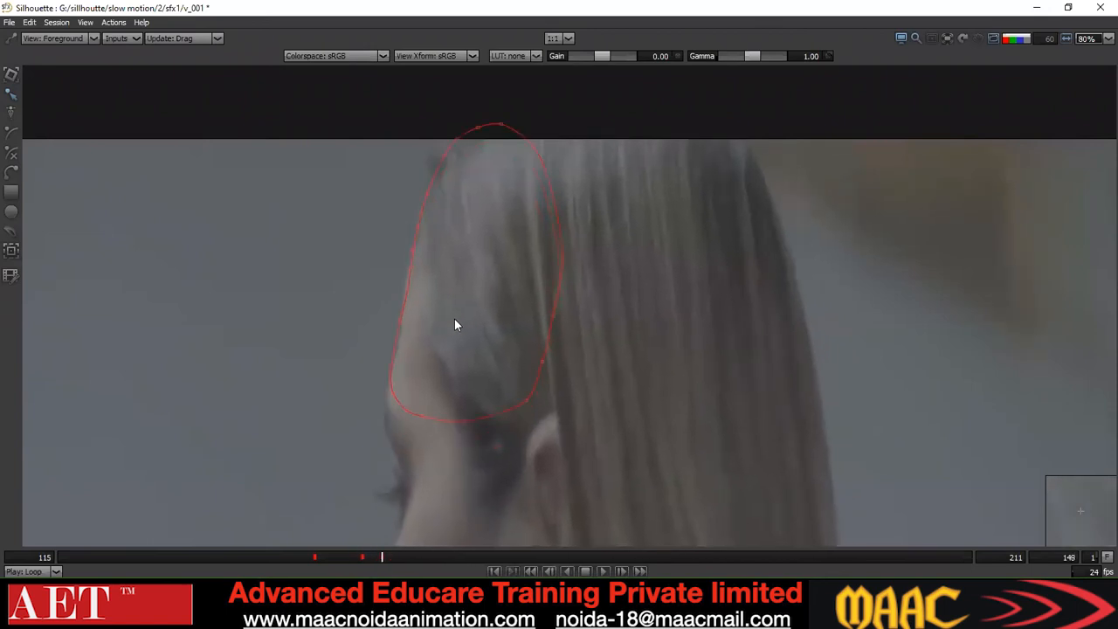
key("Left")
key("Left")
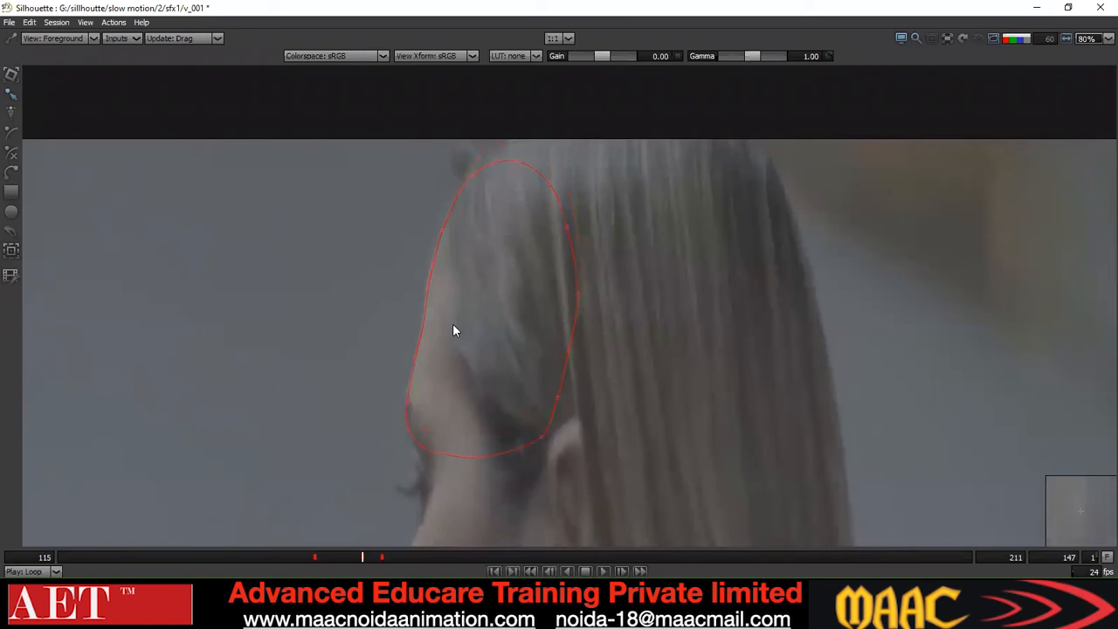
key("Right")
key("Right")
Select the shape's points, delete its keyframe at frame 149, and restore the normal workspace layout
left_click(485, 398)
key("Left")
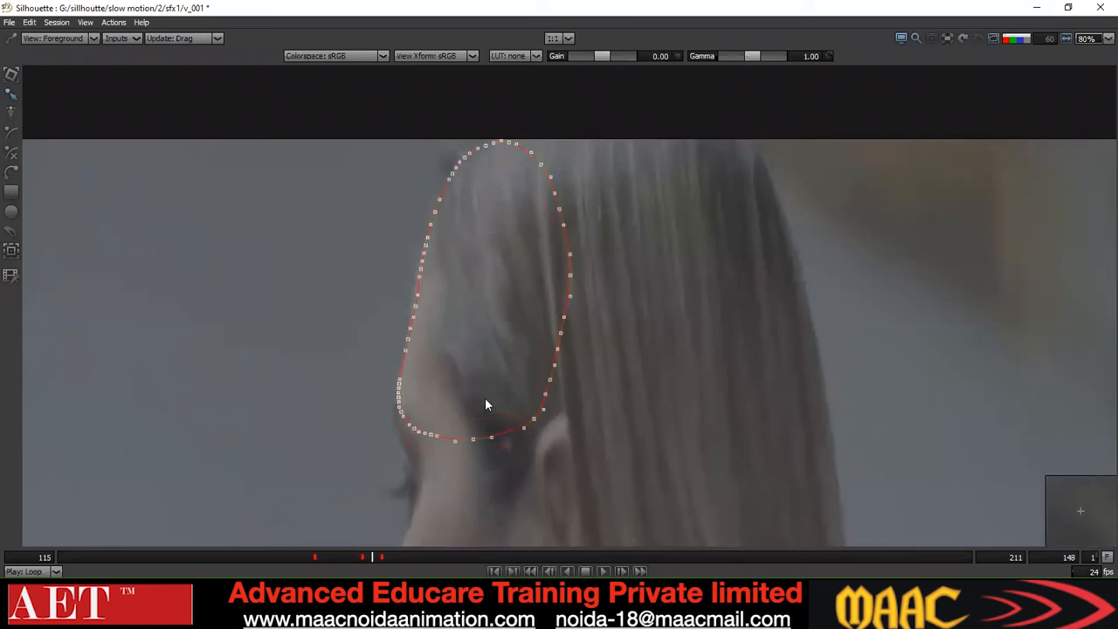
key("Left")
key("F2")
left_click(488, 513)
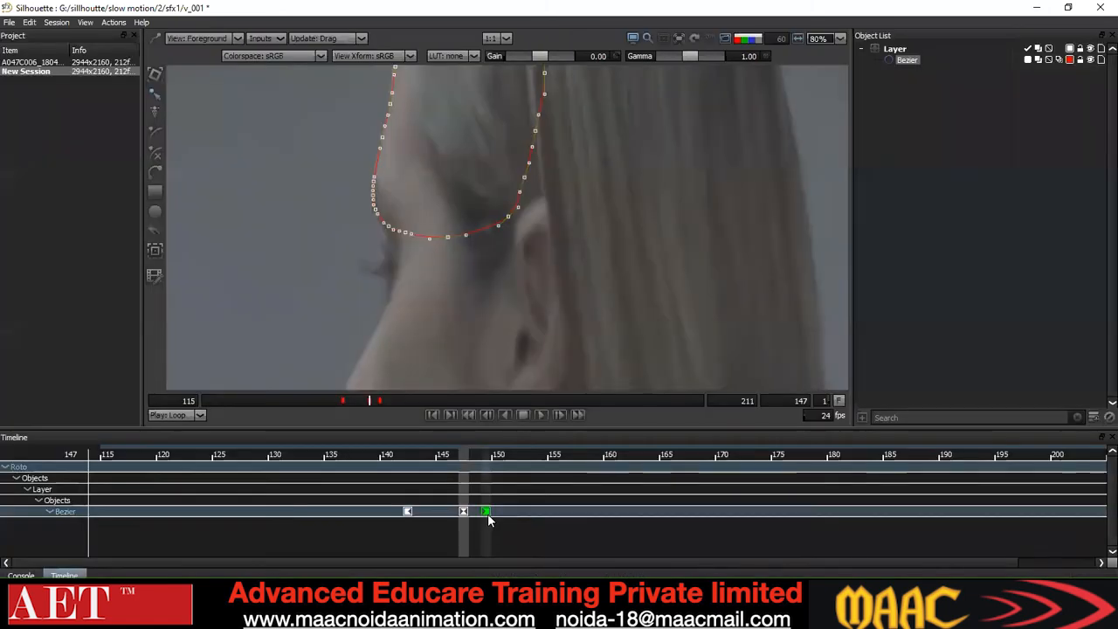
key("F2")
key("Delete")
scroll(482, 332, "down", 2)
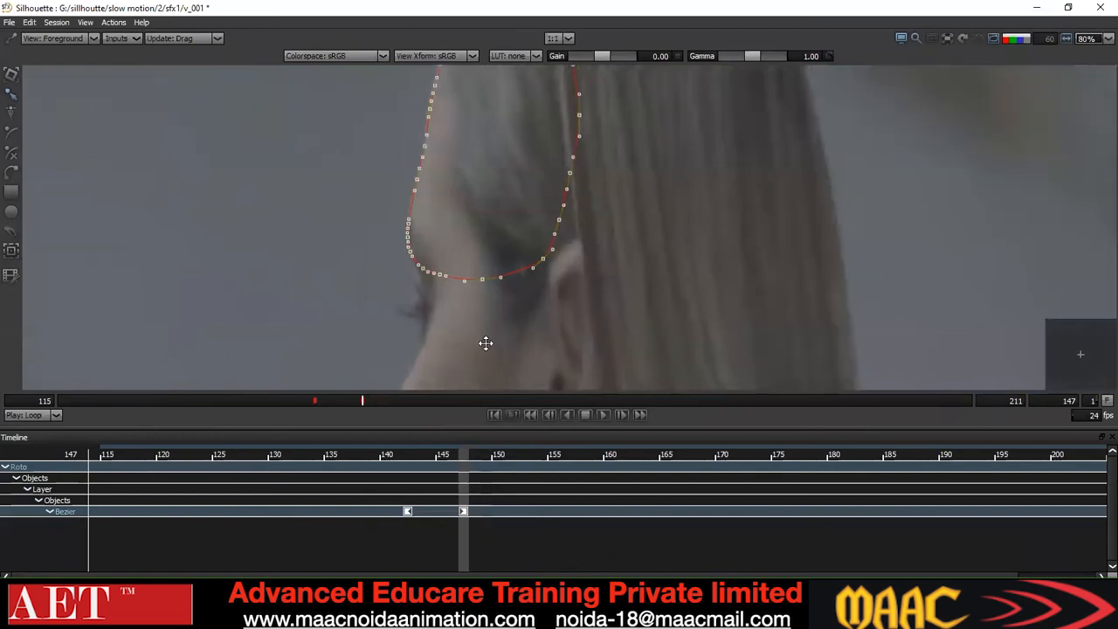
key("F2")
scroll(480, 299, "down", 1)
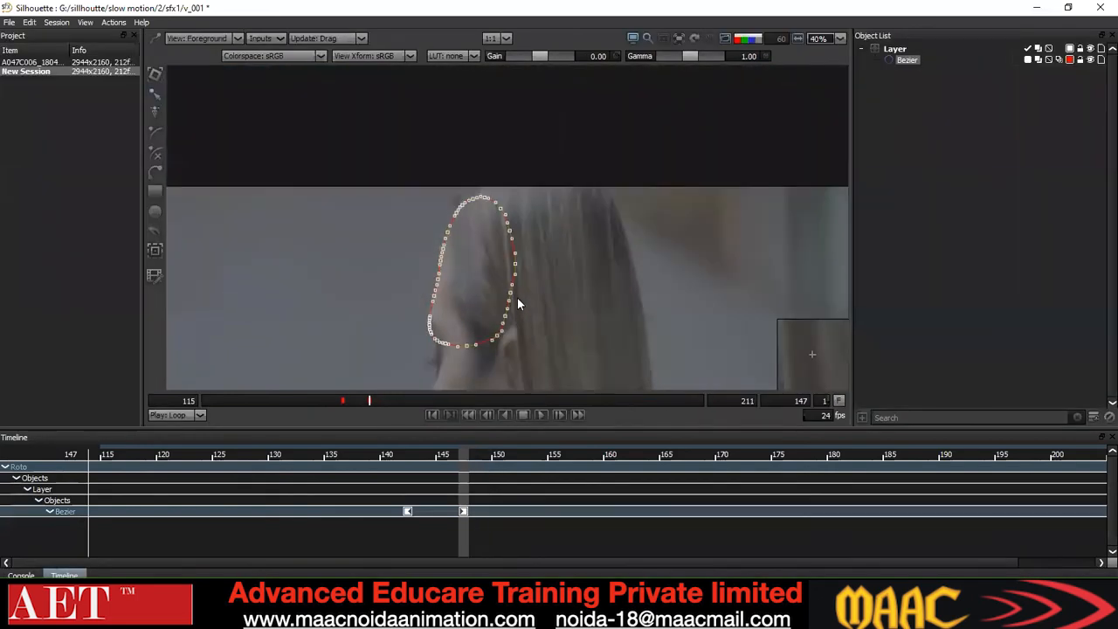
Nudge the whole shape to follow the forehead at frames 149 and 152
key("Right")
key("Right")
key("Left")
key("Left")
key("Left")
key("Up")
key("Up")
key("Right")
key("Right")
key("Right")
key("Right")
key("Down")
key("Down")
key("Down")
key("Down")
key("Down")
key("Down")
key("Down")
key("Down")
key("Down")
key("Down")
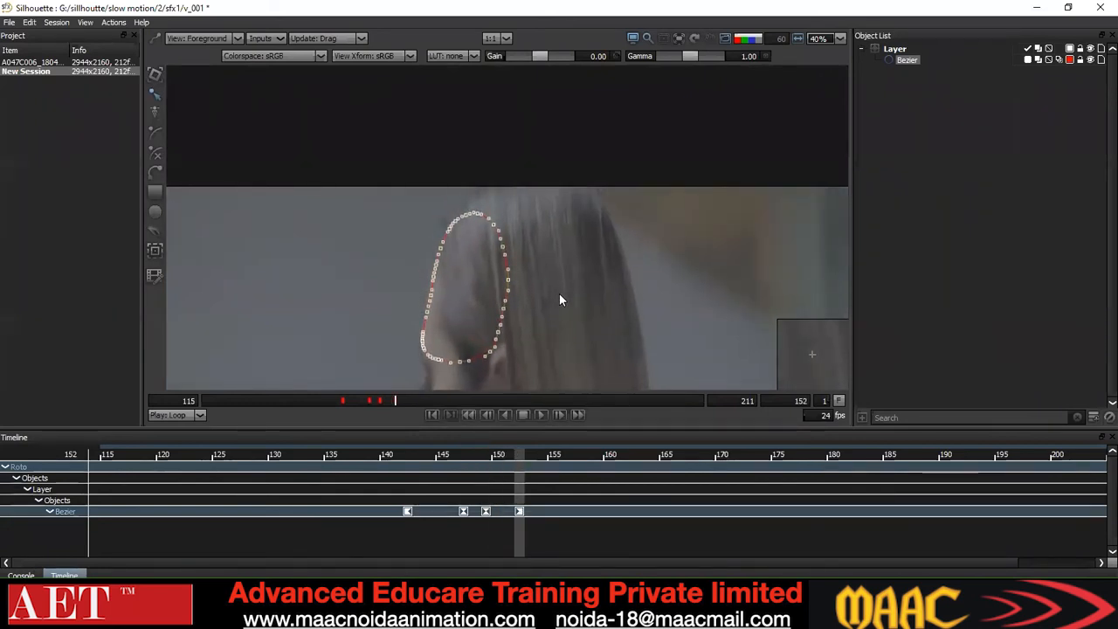
Delete the shape's keyframes at frames 152 and 149 and return to frame 147
left_click(520, 511)
key("Delete")
left_click(486, 511)
key("Delete")
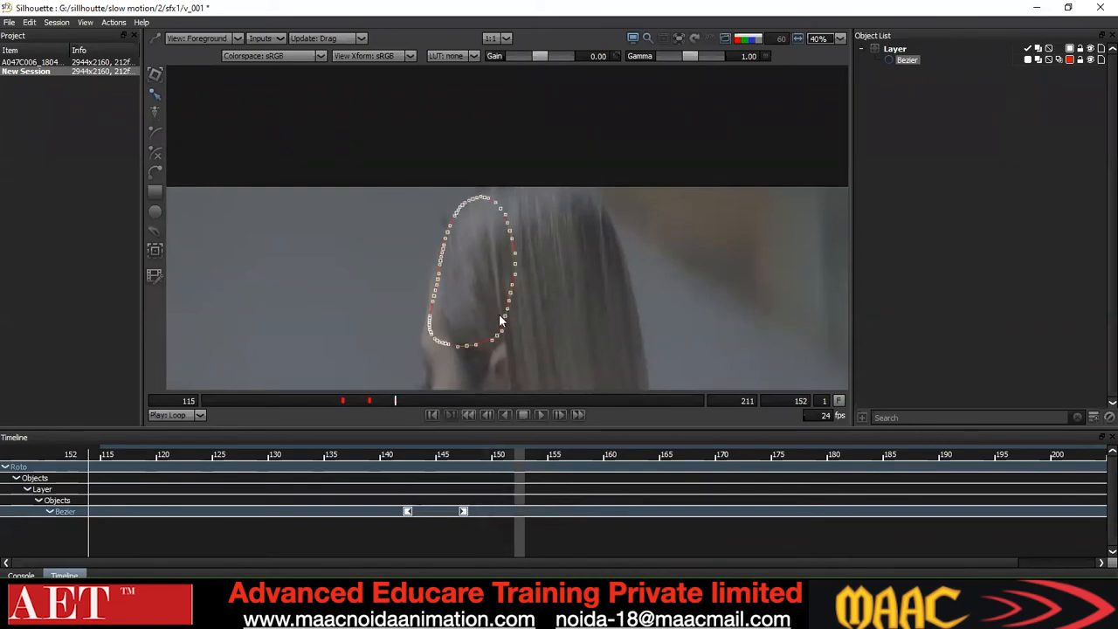
left_click(370, 403)
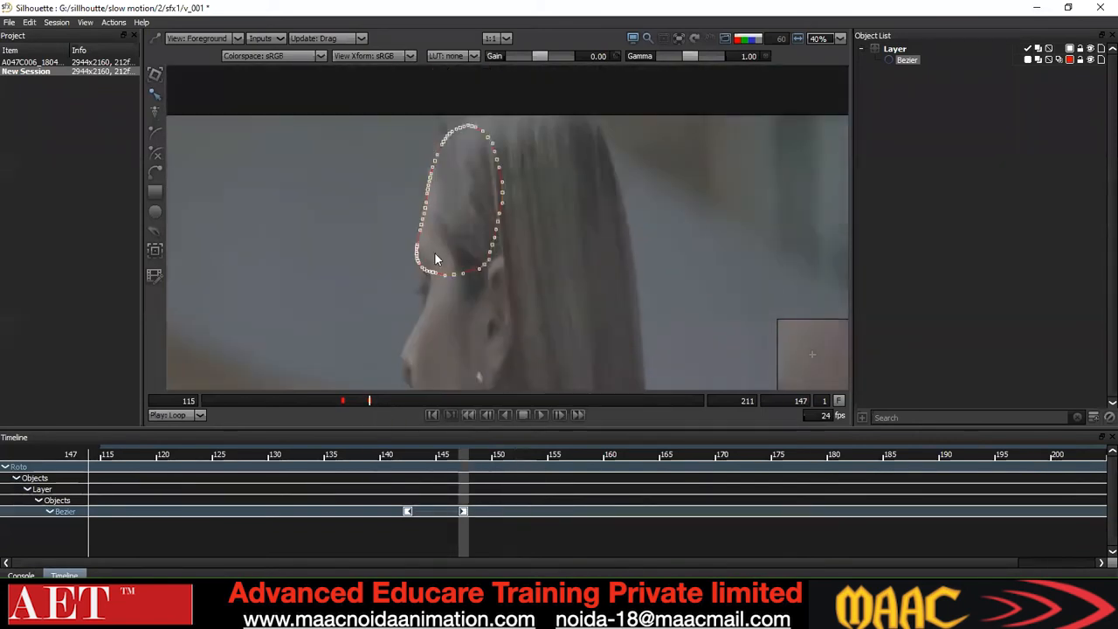
Advance to frame 150, nudge all of the shape's points left and down to fit the forehead, and deselect them
scroll(434, 251, "up", 2)
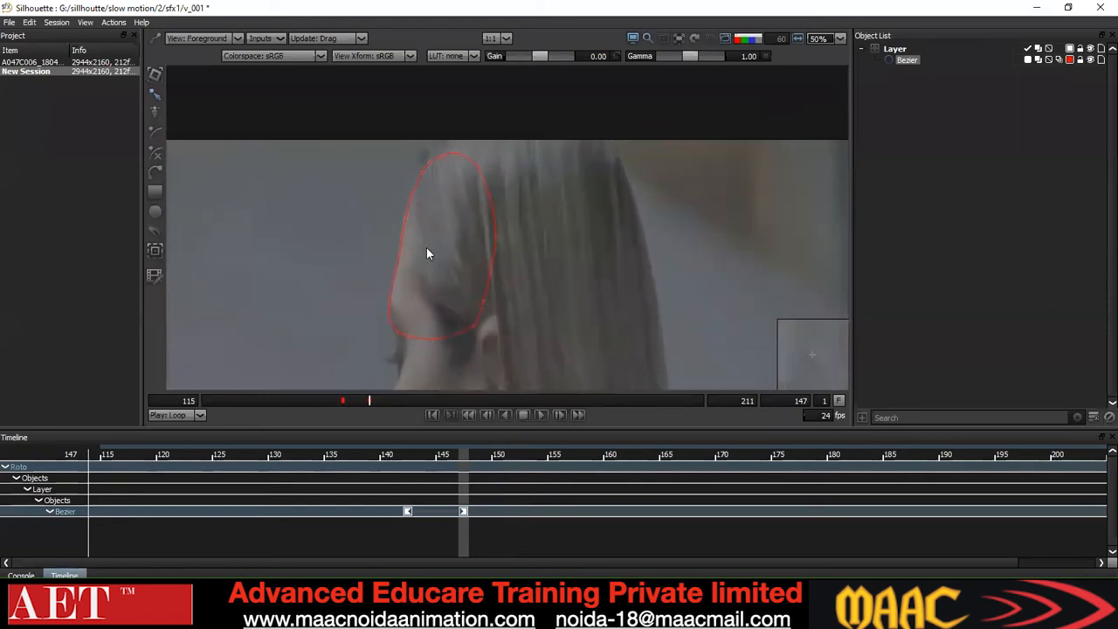
left_click(427, 248)
key("Right")
key("Right")
key("Right")
key("shift+Left")
key("shift+Left")
key("shift+Left")
key("shift+Left")
key("shift+Left")
key("shift+Left")
key("shift+Right")
key("shift+Right")
key("shift+Right")
key("shift+Right")
key("shift+Right")
key("shift+Right")
key("shift+Left")
key("shift+Left")
key("shift+Left")
key("shift+Left")
key("shift+Down")
key("shift+Down")
key("shift+Down")
key("shift+Down")
key("shift+Down")
key("shift+Left")
key("shift+Left")
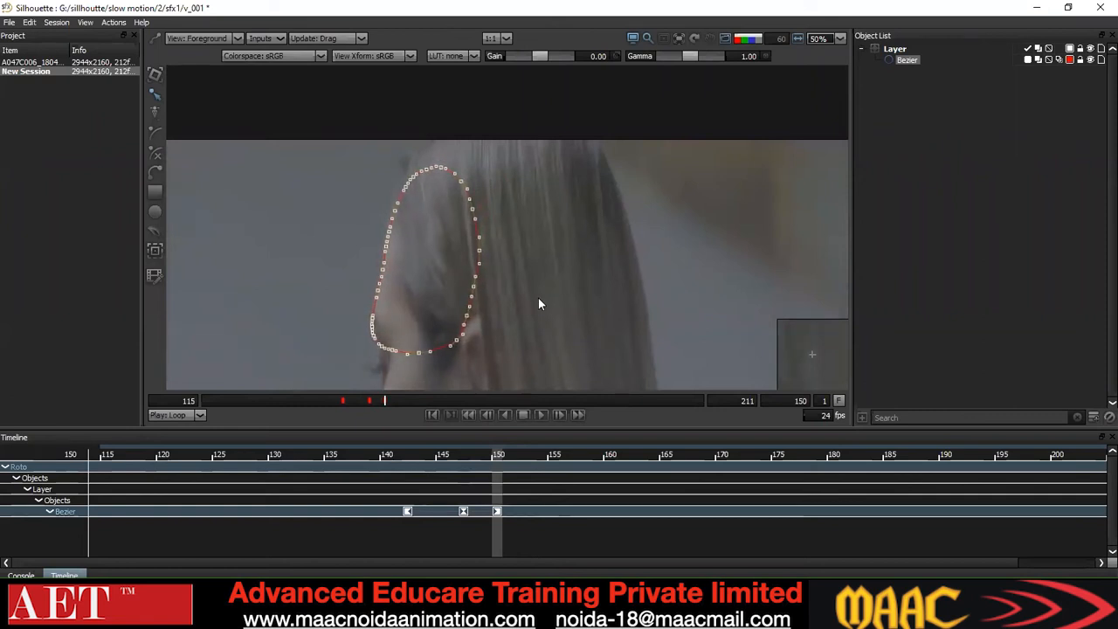
left_click(538, 298)
left_click_drag(545, 134, 541, 169)
left_click(477, 270)
left_click(549, 290)
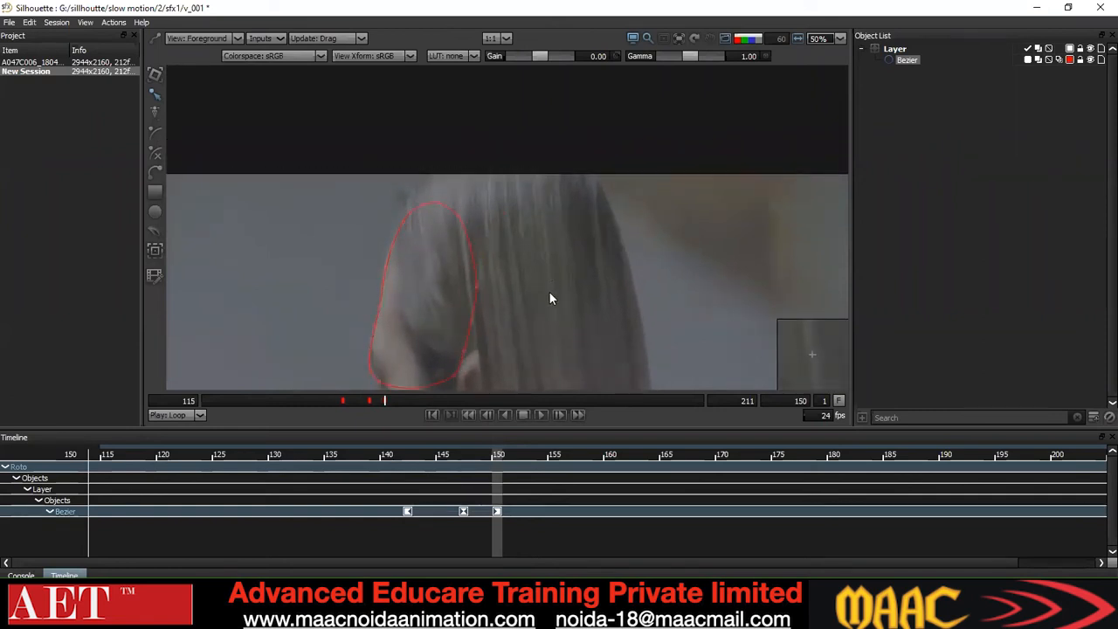
Refine the shape's front edge to follow the forehead and brow at frame 150, and step back to frame 149
left_click(376, 288)
left_click(420, 307)
left_click_drag(420, 307, 417, 243)
left_click_drag(439, 273, 347, 338)
key("Up")
left_click(446, 232)
left_click_drag(554, 110, 189, 352)
right_click(538, 156)
left_click(556, 277)
left_click_drag(404, 230, 378, 266)
scroll(413, 256, "down", 1)
key("Left")
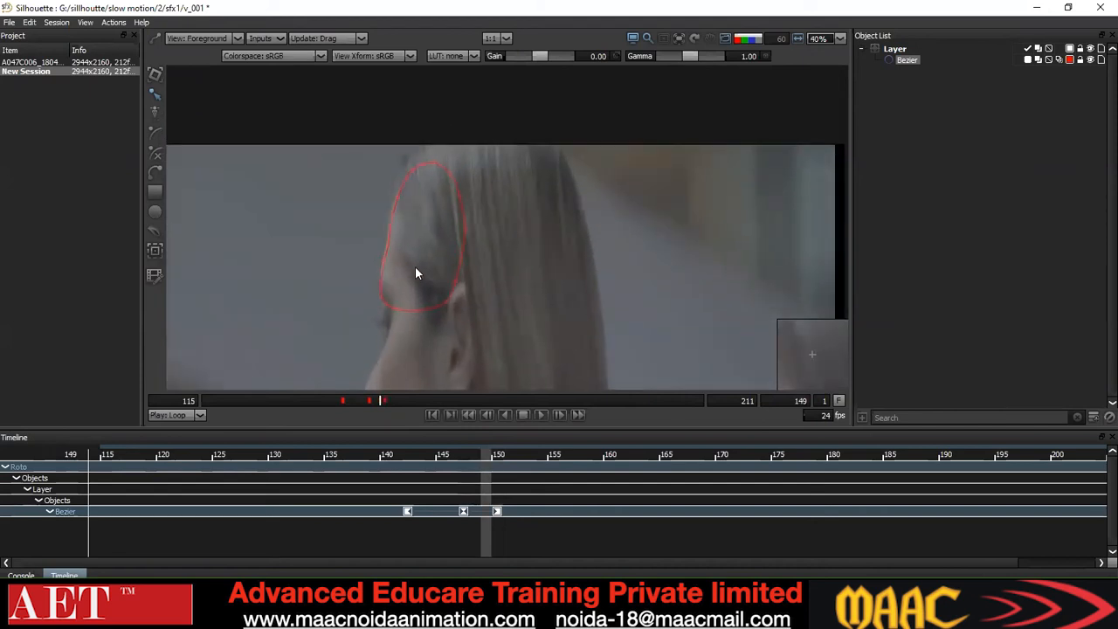
At frame 148, select all of the forehead shape's points, nudge them up and left to fit, and deselect them
key("Left")
left_click_drag(546, 123, 239, 373)
key("Up")
key("Up")
key("Up")
key("Up")
key("Left")
key("Left")
left_click(561, 308)
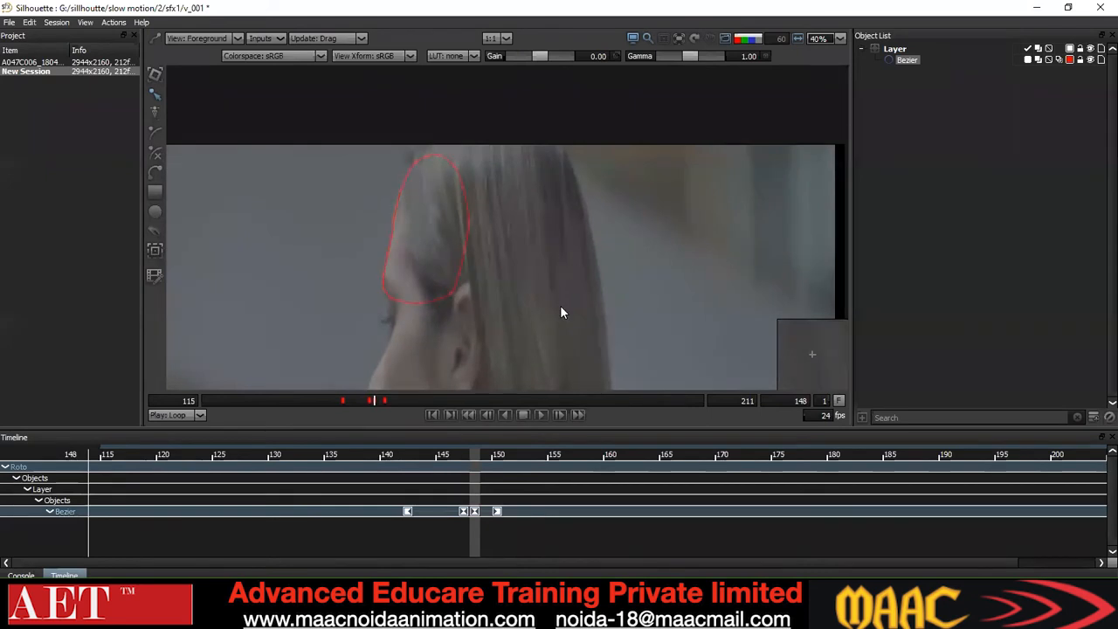
At frame 149, nudge all of the forehead shape's points slightly up and left, and deselect them
key("Right")
left_click_drag(507, 123, 340, 349)
key("Up")
key("Up")
key("Left")
key("Left")
left_click(551, 272)
Step back and forth between frames 146 and 151 to examine how the shape follows the forehead
key("Right")
key("Left")
key("Left")
key("Left")
key("Left")
key("Right")
key("Right")
key("Right")
key("Right")
key("Left")
key("Left")
key("Left")
key("Right")
key("Right")
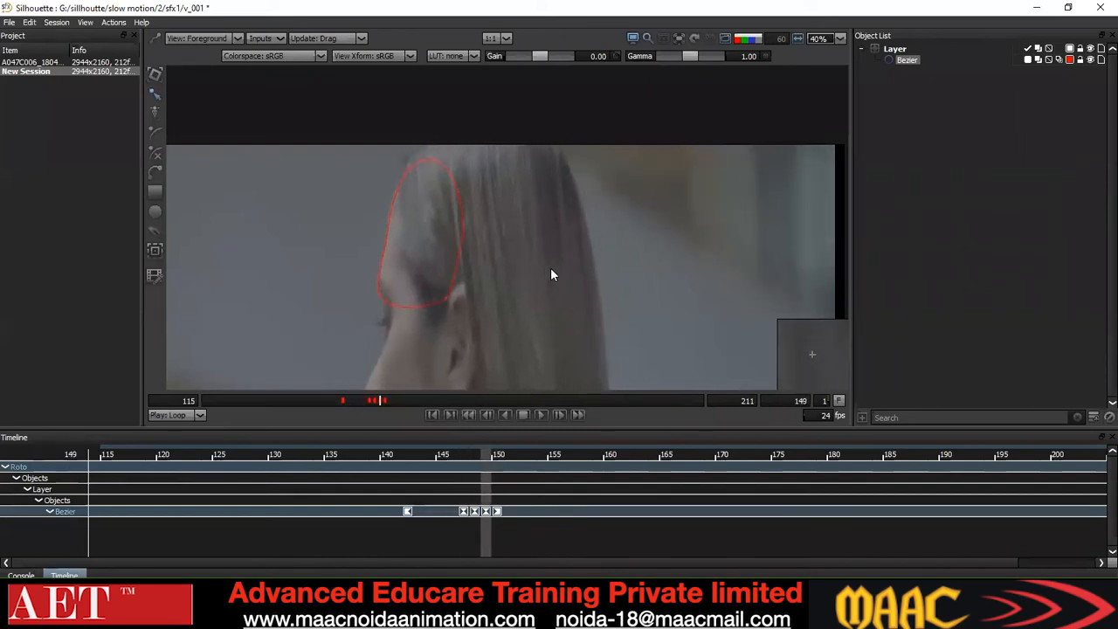
key("Right")
key("Right")
key("Left")
key("Left")
key("Left")
key("Left")
key("Right")
key("Right")
key("Right")
key("Left")
key("Left")
key("Left")
key("Right")
key("Right")
key("Right")
key("Left")
key("Left")
Advance to frame 153, nudge the whole shape down and right to fit the forehead, and deselect its points
key("Right")
key("Right")
key("Right")
key("Right")
key("Right")
key("Down")
key("Down")
key("Down")
key("Down")
key("Down")
key("Down")
key("Down")
key("Down")
key("Down")
key("Right")
key("Right")
key("Right")
key("Right")
key("Right")
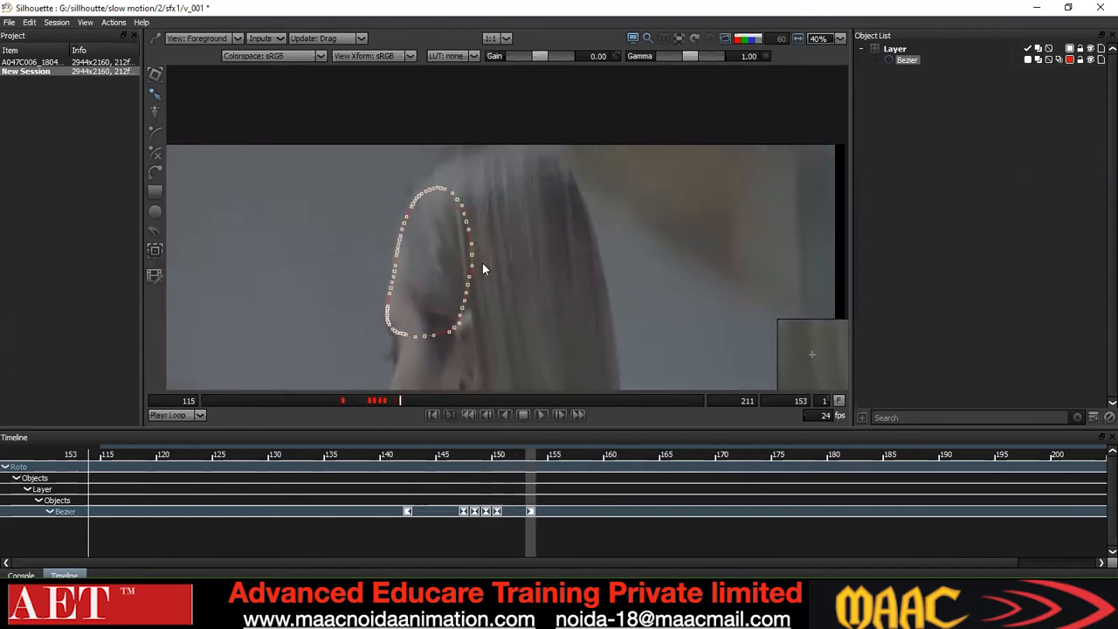
left_click(490, 300)
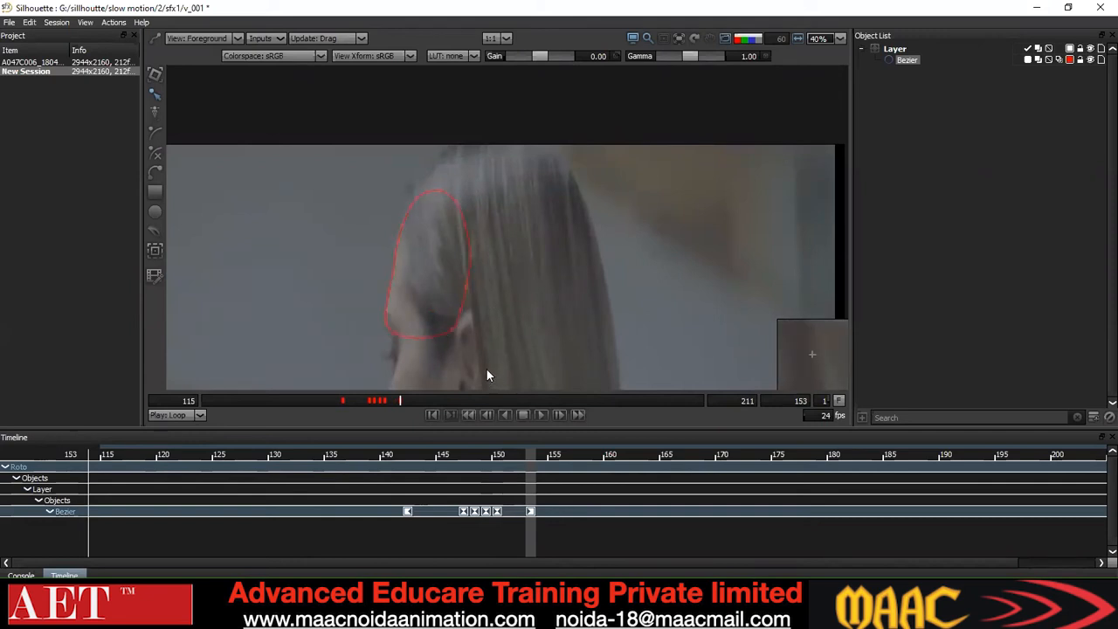
Hide the forehead shape's layer, create a new layer, and go to frame 135 at the woman's nose
scroll(491, 297, "down", 1)
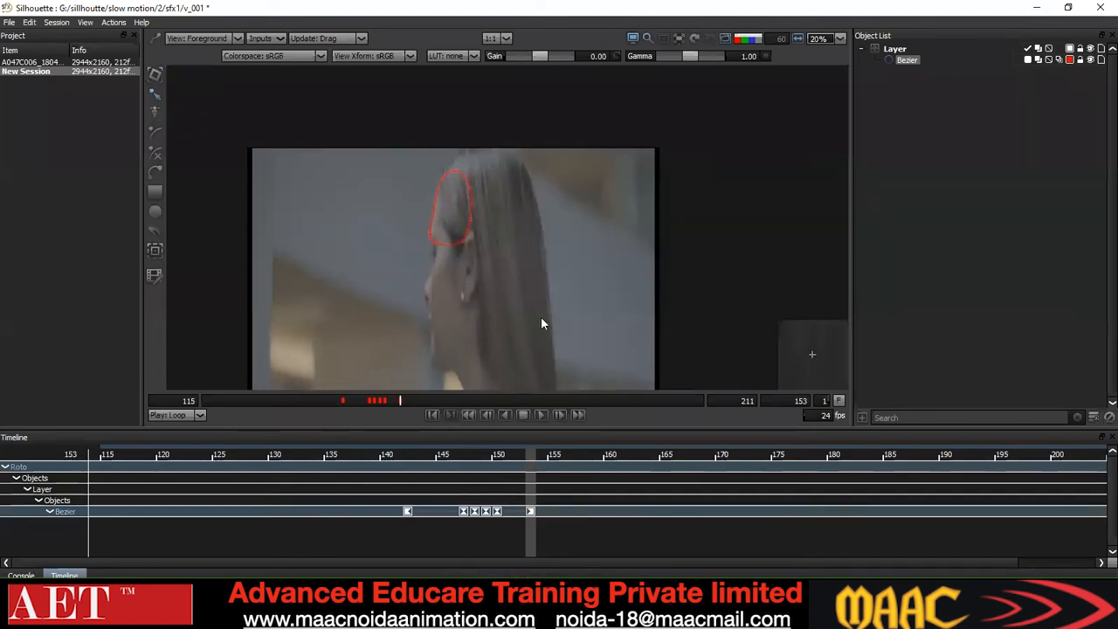
scroll(541, 316, "down", 2)
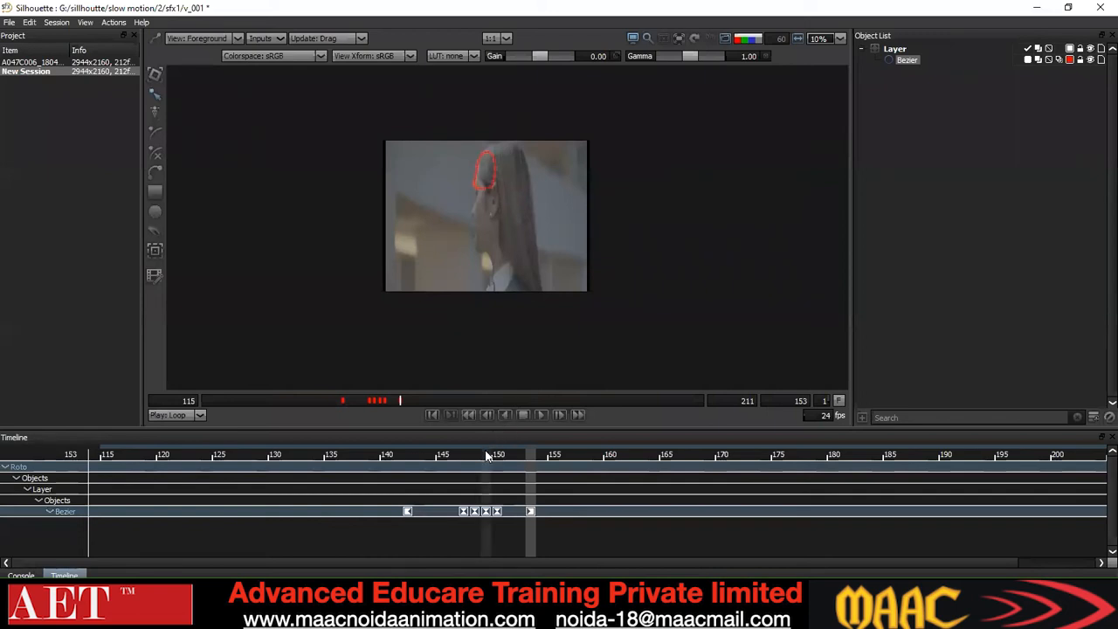
scroll(542, 201, "up", 2)
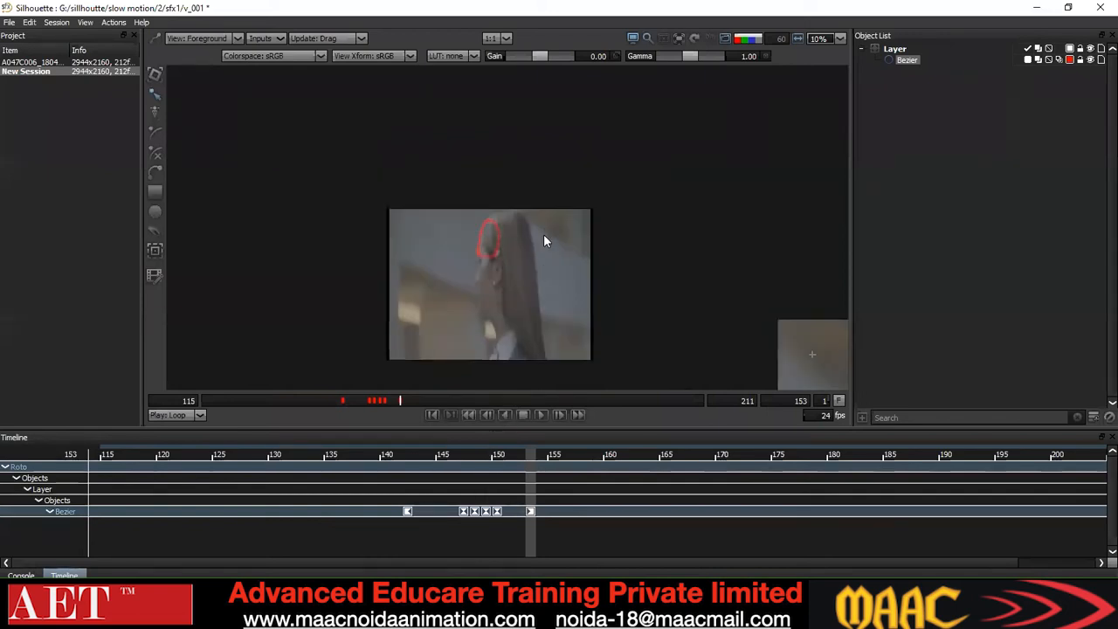
left_click_drag(432, 320, 452, 262)
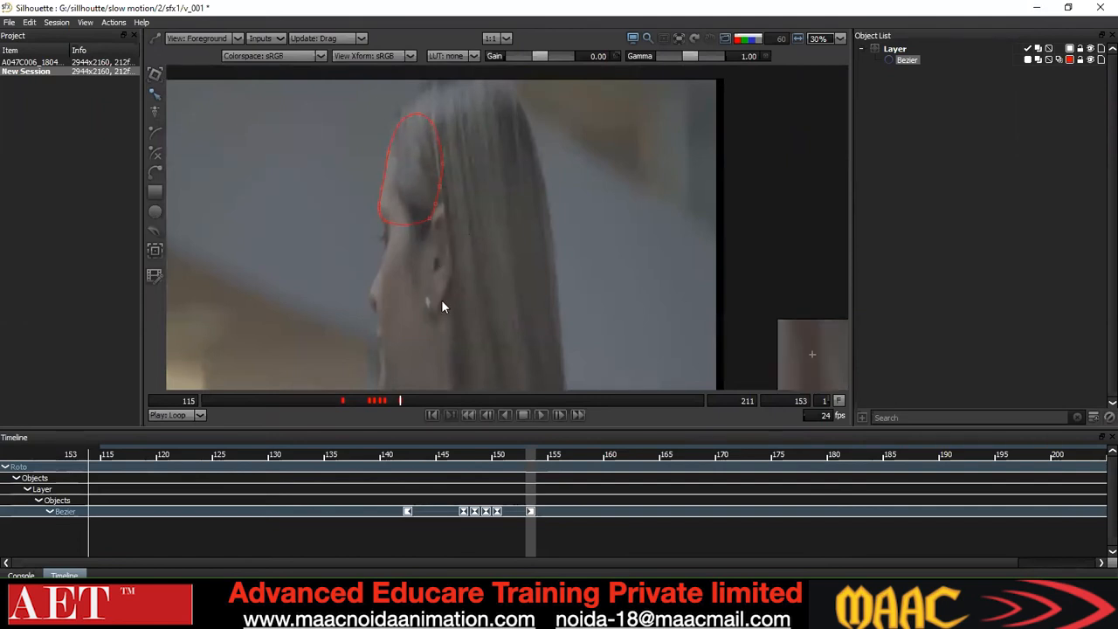
left_click_drag(380, 404, 366, 402)
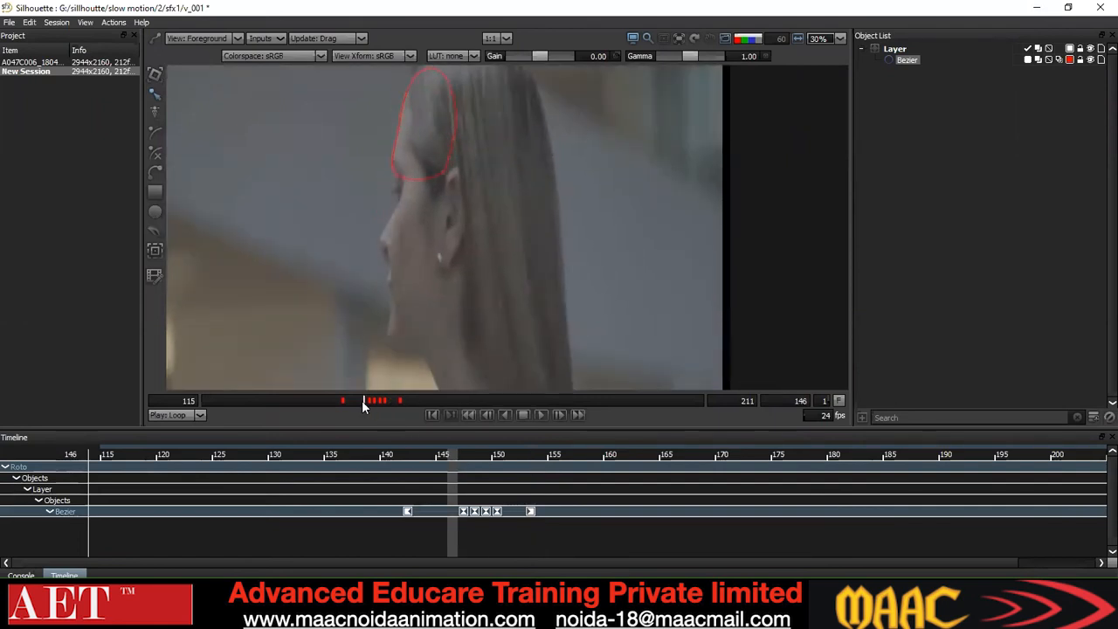
left_click(1099, 303)
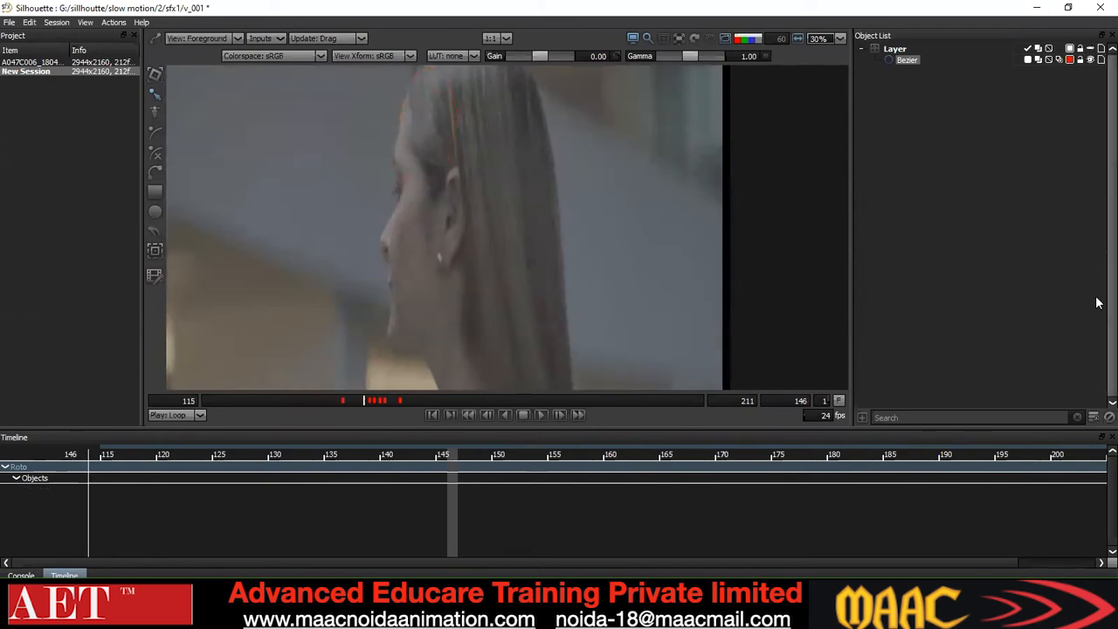
left_click(1094, 417)
left_click_drag(387, 240, 387, 277)
scroll(387, 277, "up", 2)
left_click_drag(374, 403, 308, 409)
scroll(457, 158, "up", 2)
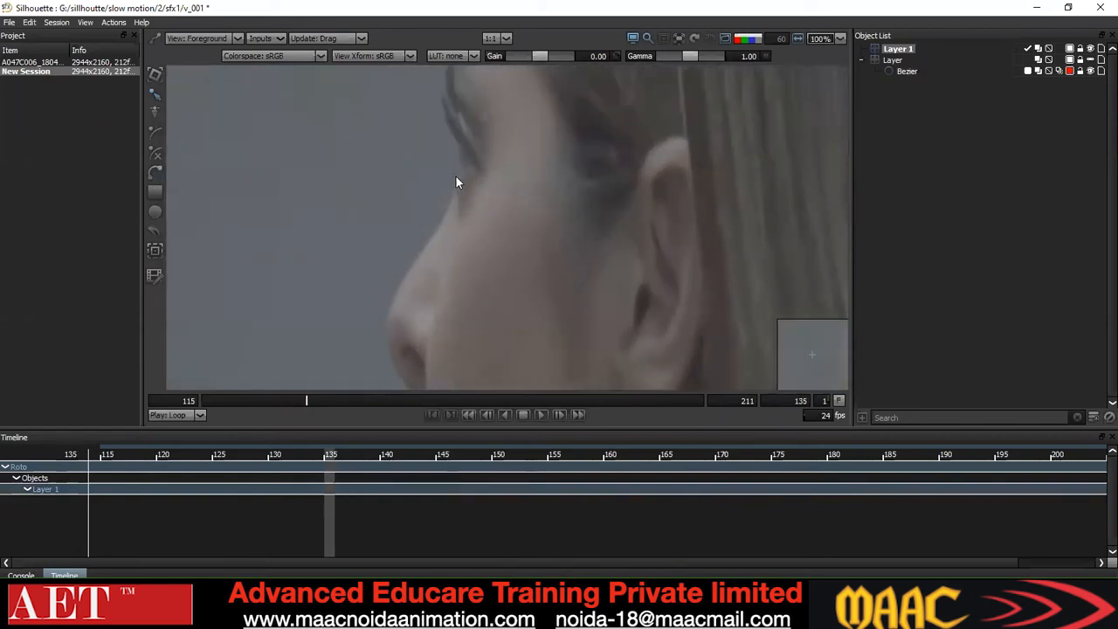
Draw a closed Bezier shape around the nose and upper cheek at frame 135, running from the eye to below the nostril
left_click(460, 169)
left_click(433, 242)
left_click(392, 306)
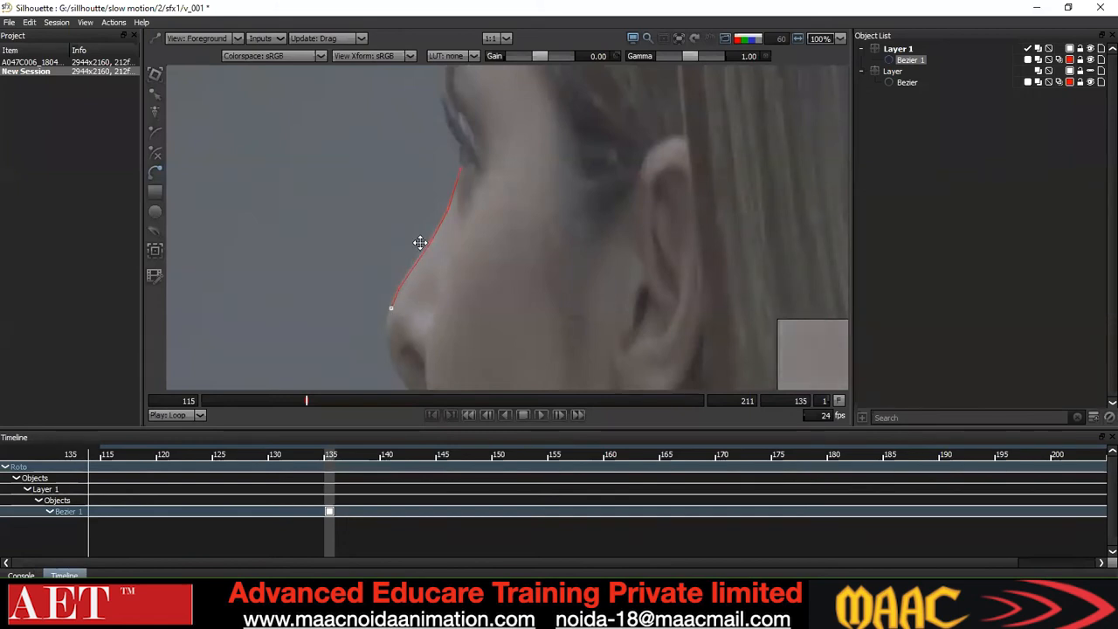
left_click(389, 248)
left_click(391, 269)
left_click(421, 313)
scroll(443, 306, "down", 2)
left_click(460, 295)
left_click(518, 230)
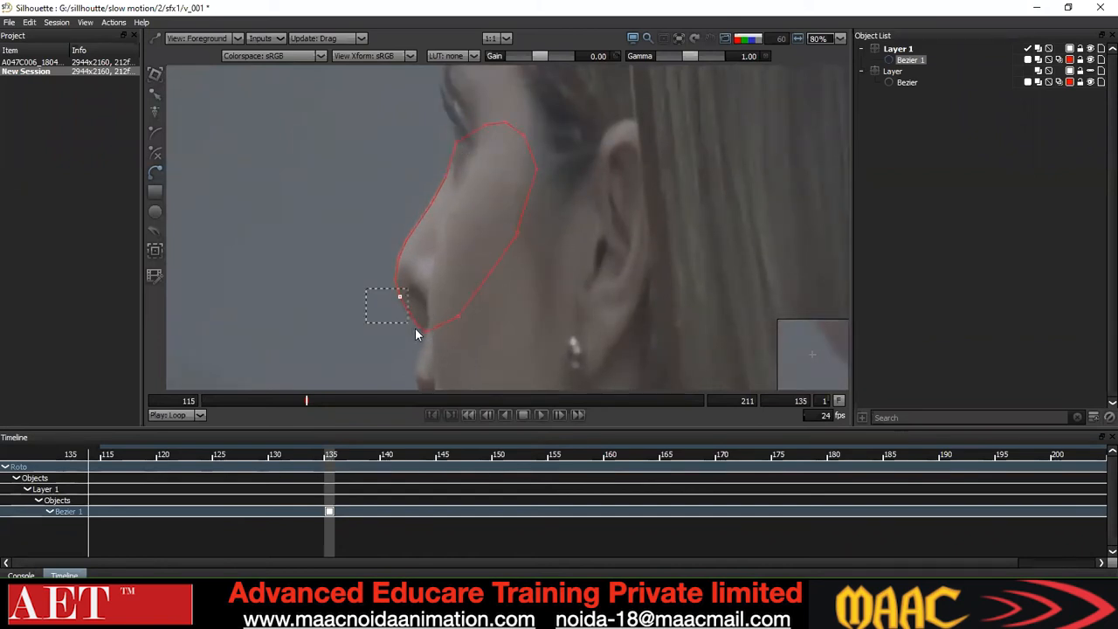
scroll(422, 280, "down", 3)
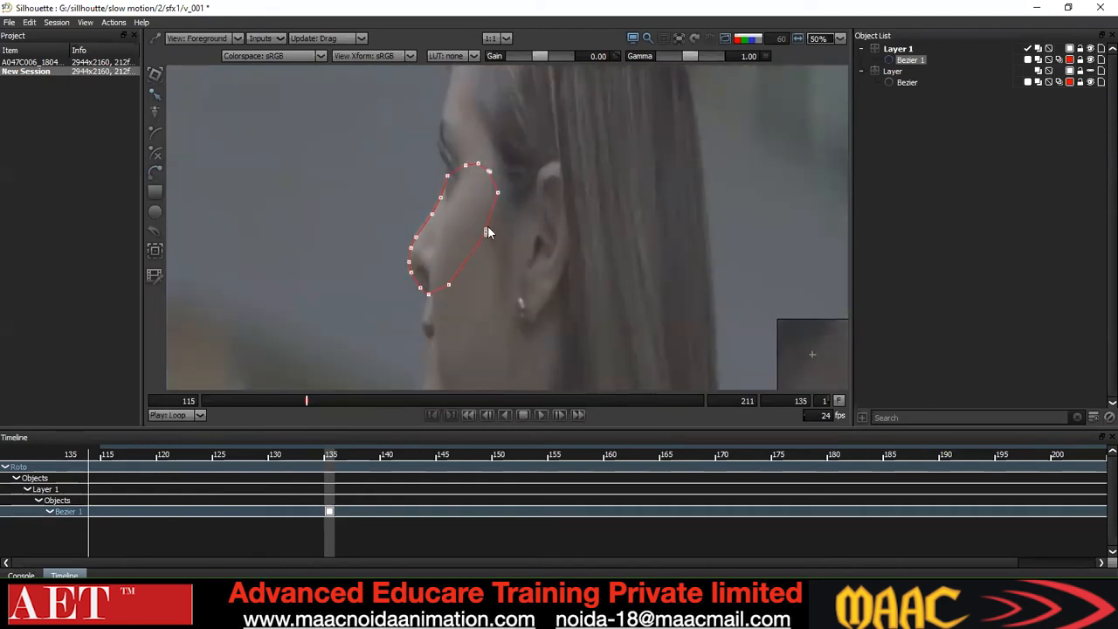
Adjust the nose shape's upper edge near the eye, and open the point options for all of its points
scroll(489, 294, "up", 1)
left_click_drag(461, 324, 424, 253)
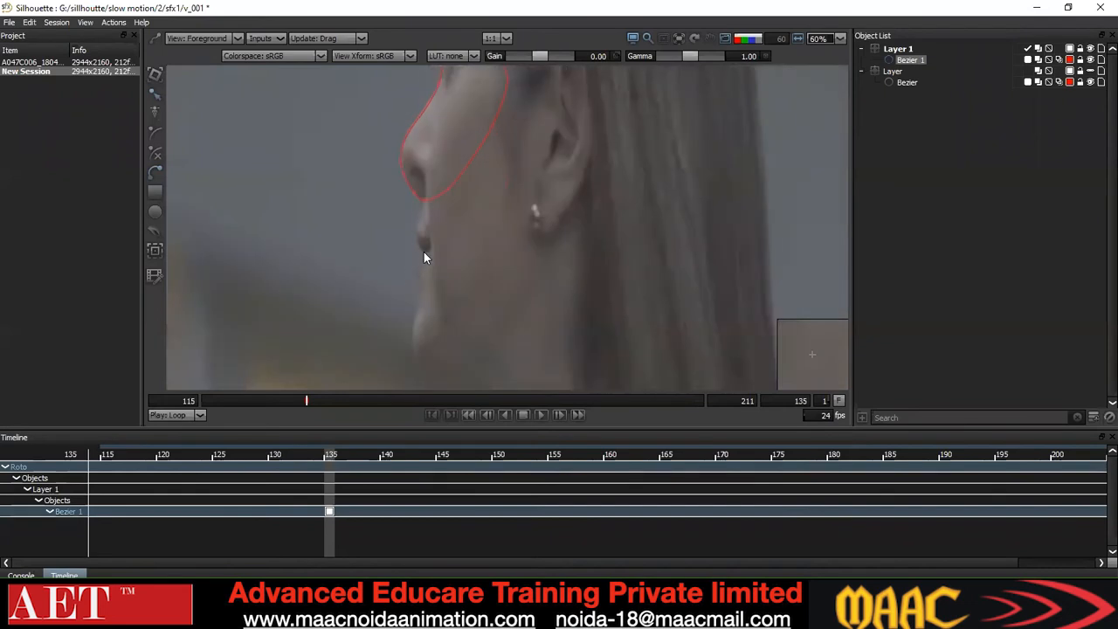
left_click_drag(434, 307, 511, 224)
left_click_drag(589, 81, 526, 258)
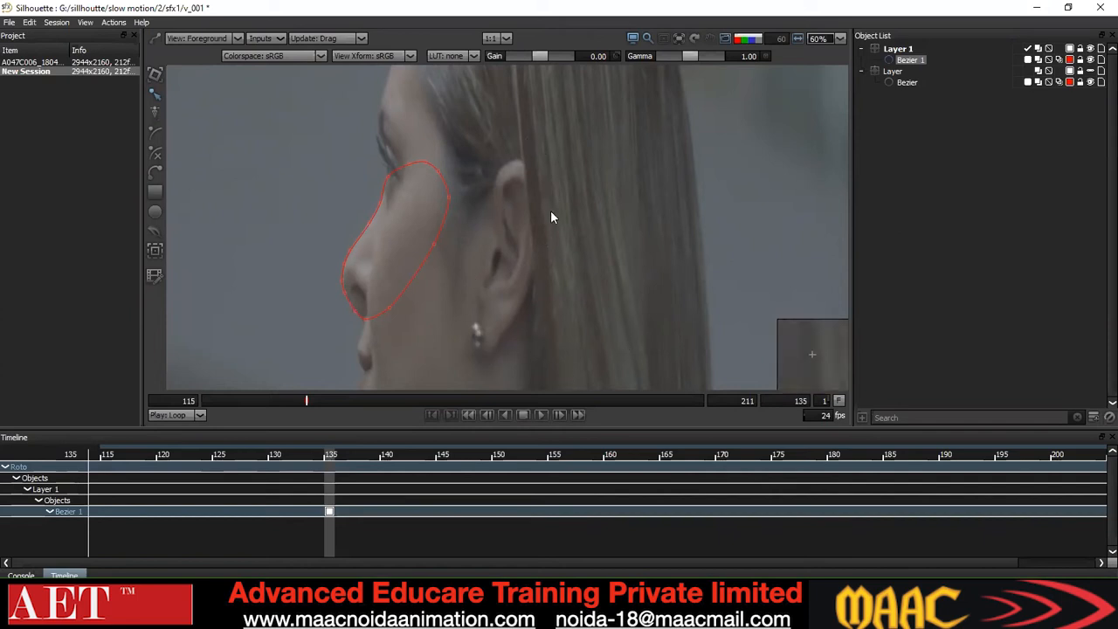
left_click_drag(387, 177, 391, 175)
left_click(410, 163)
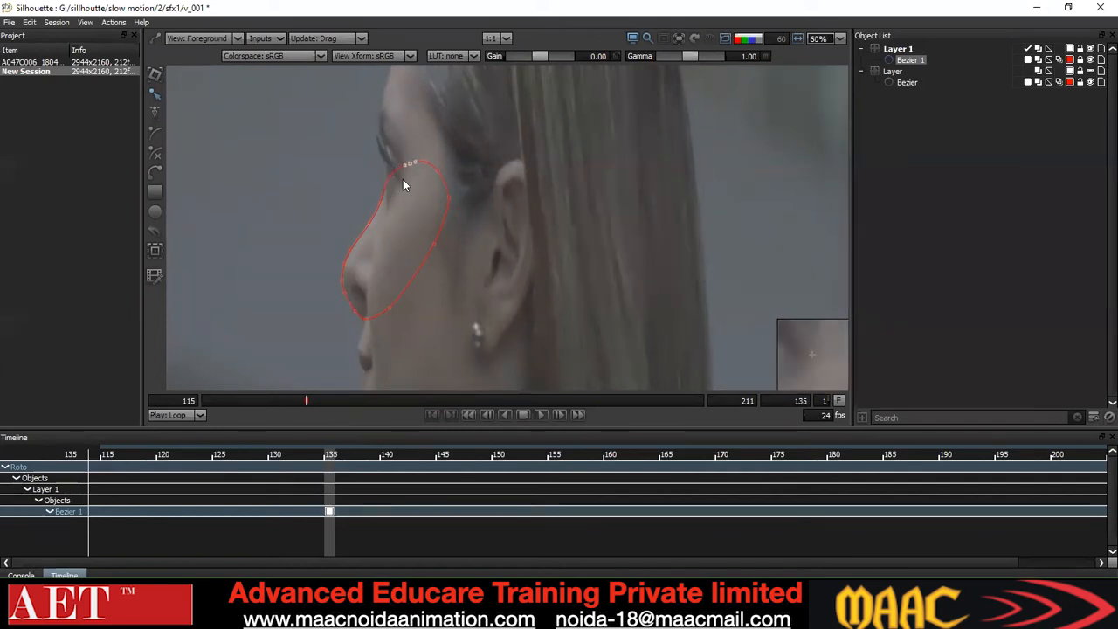
left_click_drag(282, 354, 535, 119)
right_click(534, 119)
left_click(566, 237)
left_click(566, 236)
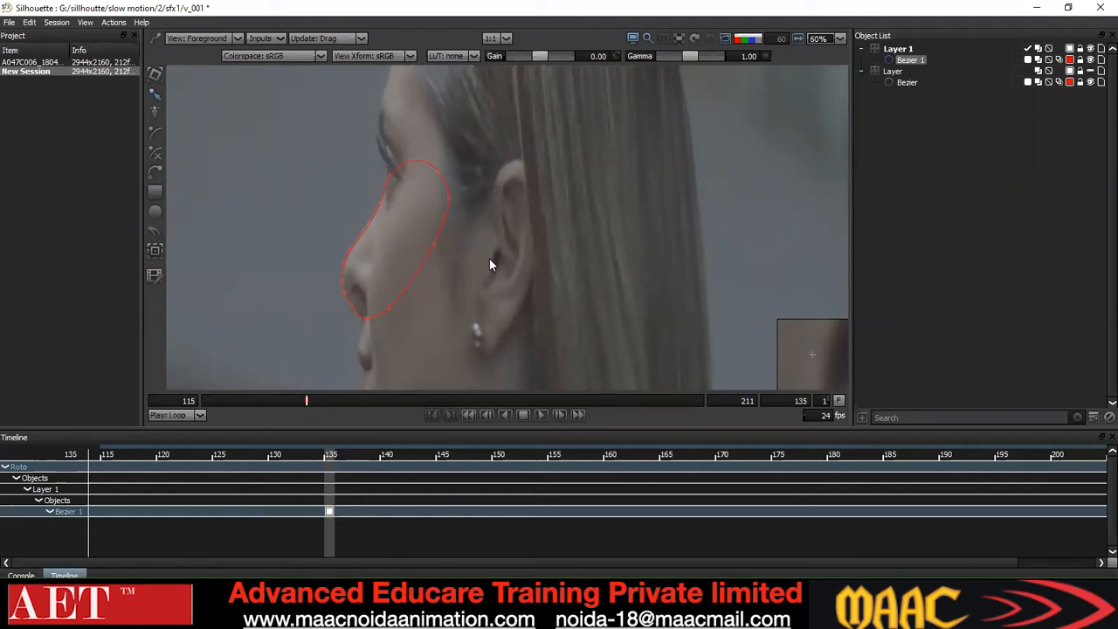
Preview the nose shape as a coloured overlay in the output view, and return to the foreground view
scroll(374, 253, "up", 2)
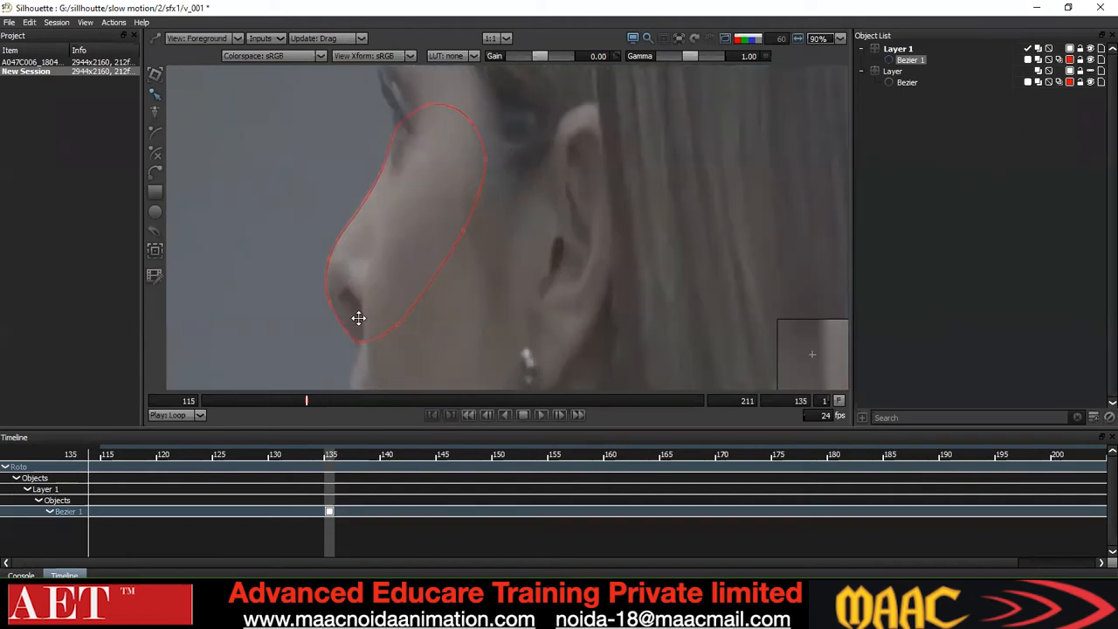
scroll(309, 306, "down", 2)
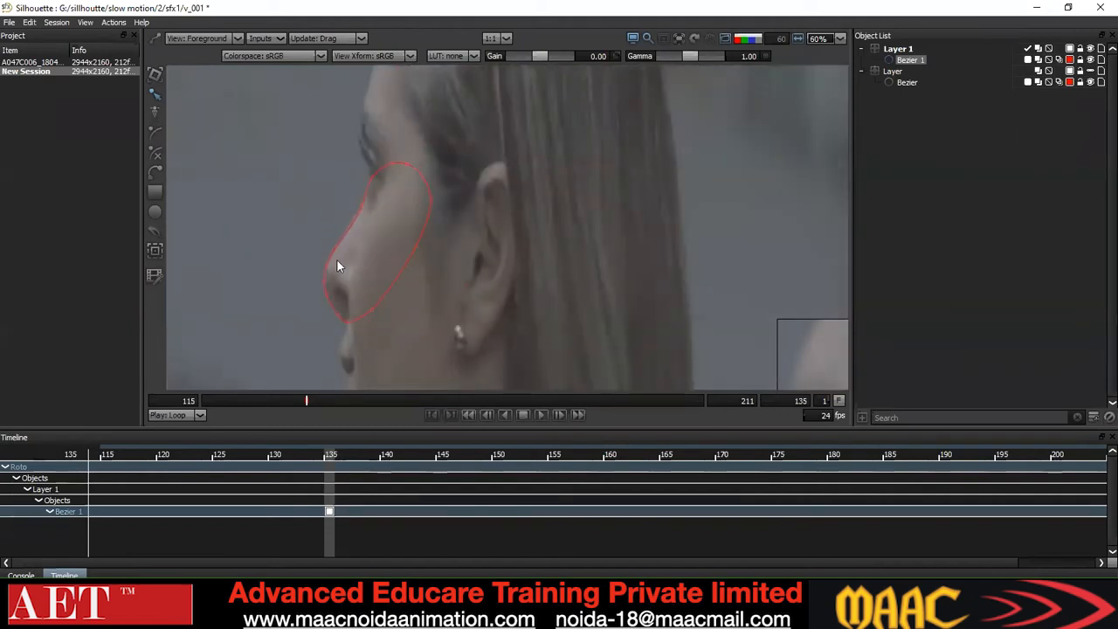
key("o")
key("1")
key("3")
scroll(328, 288, "up", 4)
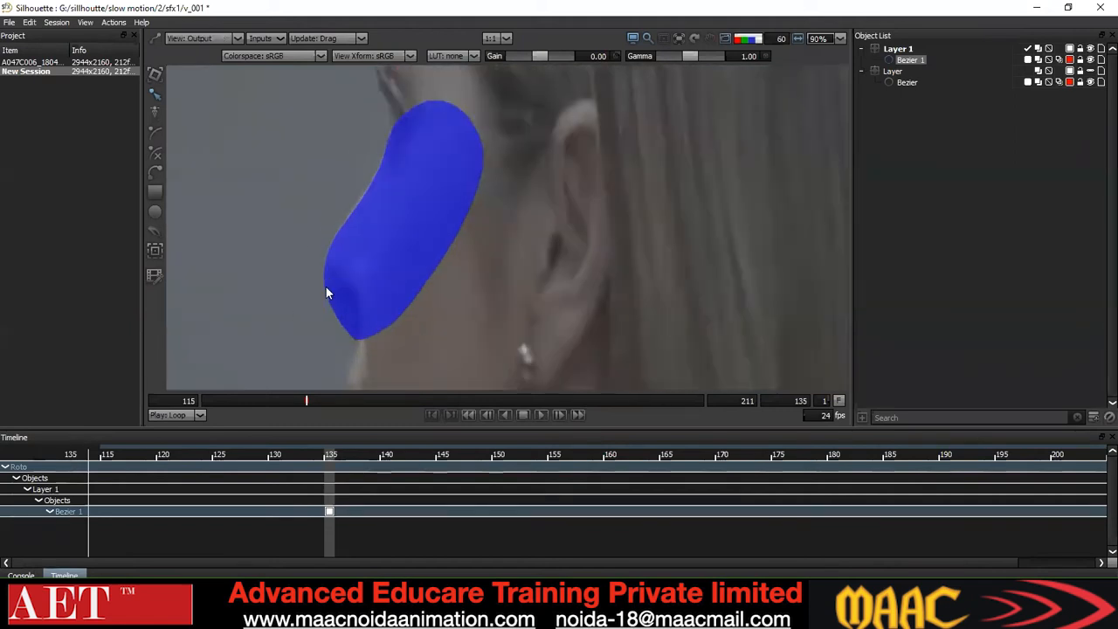
key("1")
Select the nose shape's front points at frame 135 and bring up their editing options
left_click_drag(433, 110, 387, 304)
left_click_drag(371, 208, 403, 274)
scroll(372, 265, "down", 1)
scroll(389, 254, "down", 1)
scroll(404, 262, "down", 2)
left_click_drag(427, 175, 376, 240)
scroll(412, 253, "down", 1)
right_click(505, 184)
left_click(532, 274)
left_click(529, 269)
Advance to frame 138, move all of the nose shape's points left and up to follow the nose, and deselect them
scroll(507, 269, "down", 2)
mouse_move(495, 269)
left_mouse_down()
mouse_move(479, 217)
mouse_move(479, 261)
left_mouse_up()
scroll(479, 218, "up", 2)
key("x")
key("x")
key("x")
left_click_drag(550, 130, 175, 385)
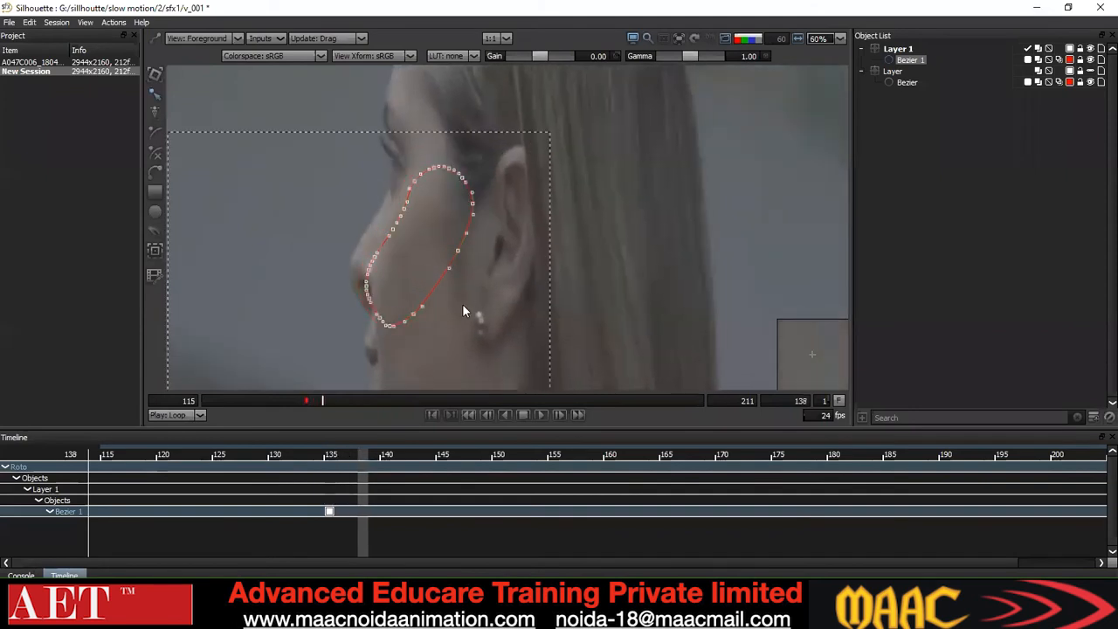
left_click_drag(499, 319, 478, 313)
key("Right")
key("Right")
key("Right")
key("Right")
key("Right")
key("Up")
key("Up")
key("Up")
key("Up")
key("Up")
key("Up")
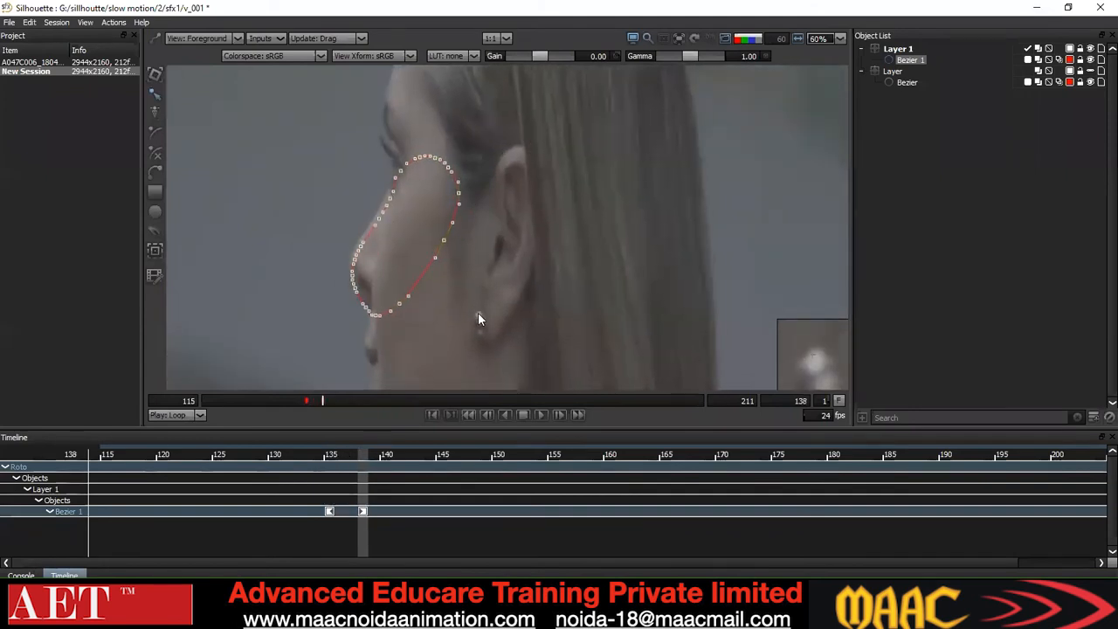
left_click(478, 319)
Nudge the whole nose shape slightly left and down at frame 138, and deselect its points
scroll(392, 153, "up", 1)
left_click_drag(524, 118, 229, 401)
key("Left")
key("Left")
key("Down")
key("Down")
left_click(474, 274)
Refine the nose shape's cheek side and front edge at frame 138, and step back to frame 136 to check the in-betweens
left_click_drag(475, 275, 466, 212)
left_click_drag(475, 260, 344, 344)
left_click(458, 298)
left_click_drag(352, 241, 359, 277)
left_click_drag(554, 110, 150, 381)
mouse_move(547, 207)
left_mouse_down()
mouse_move(550, 225)
mouse_move(542, 214)
left_mouse_up()
scroll(543, 214, "down", 1)
key("z")
key("z")
key("x")
key("z")
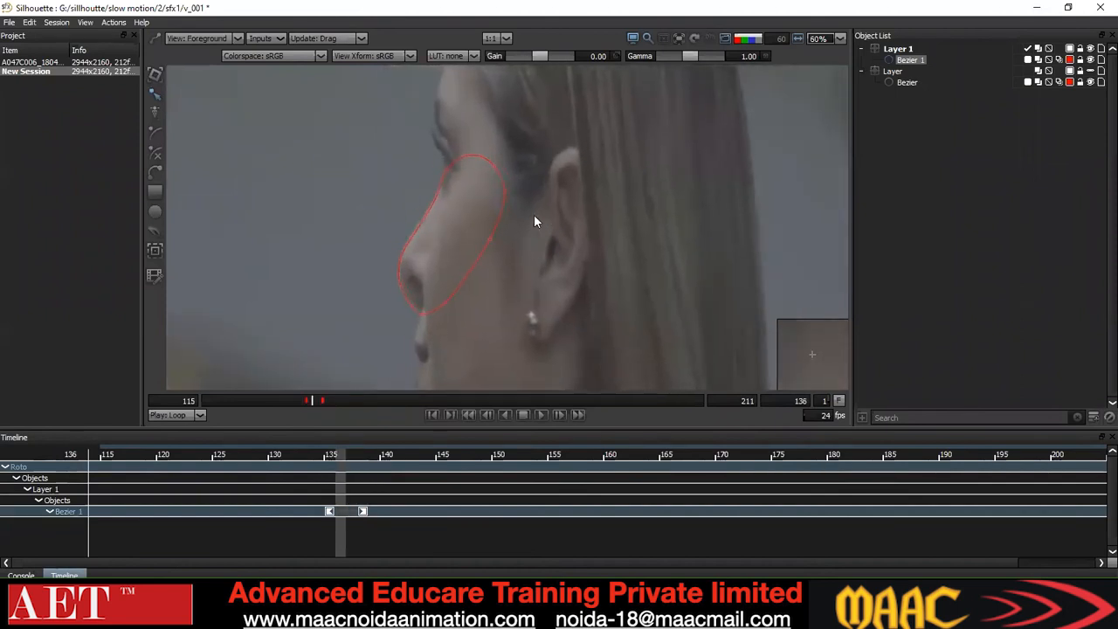
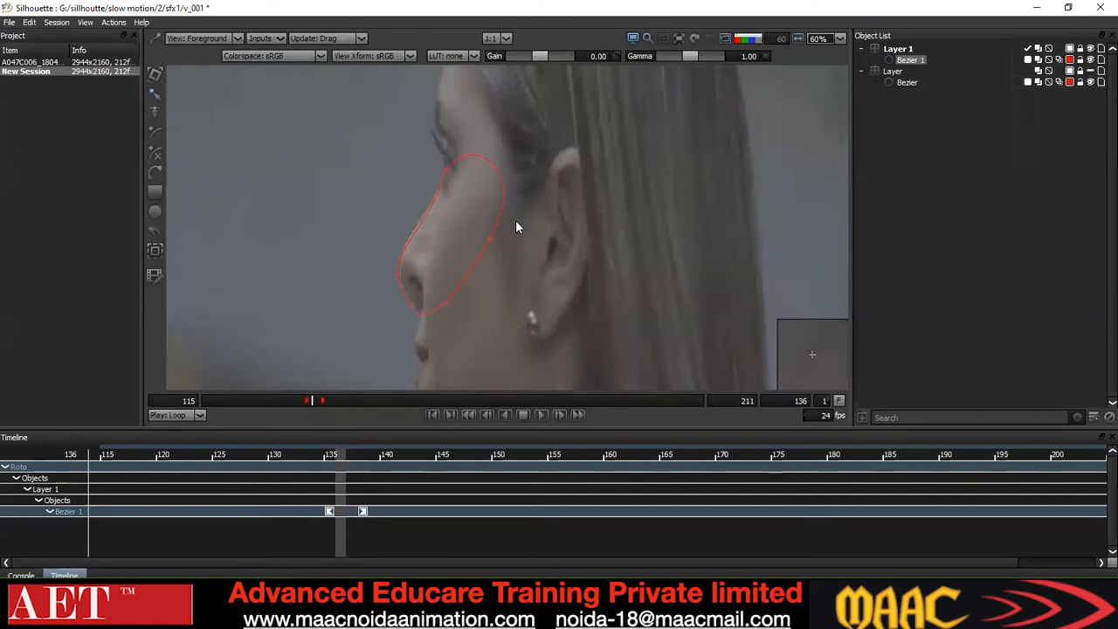
Hide the nose shape's layer, show the forehead shape's layer, and go to the forehead keyframe at frame 142
scroll(517, 219, "down", 2)
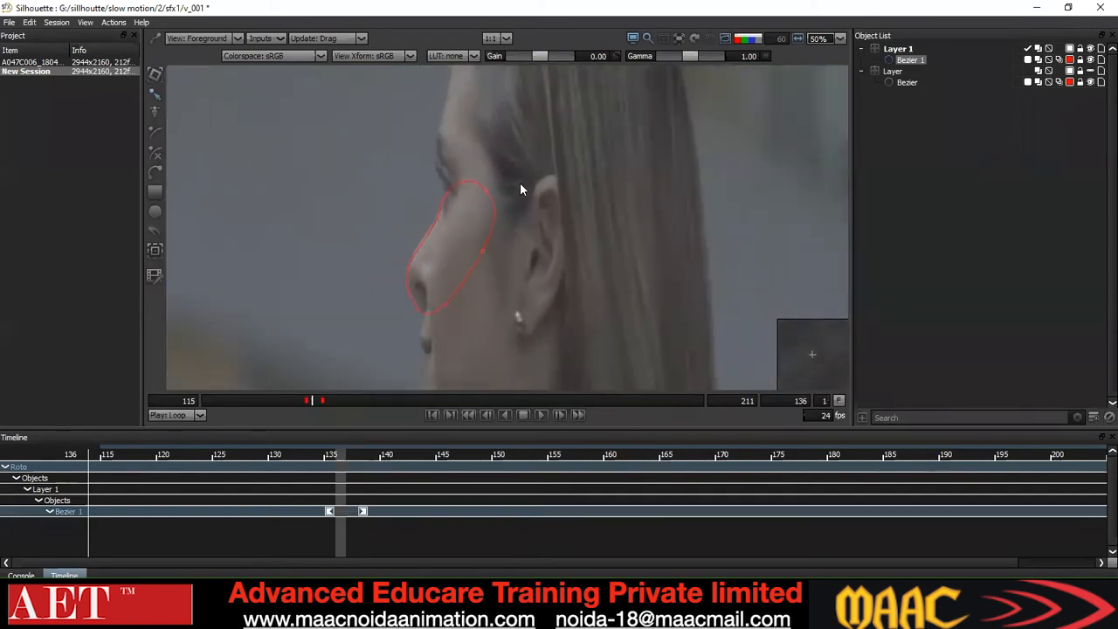
left_click(1089, 49)
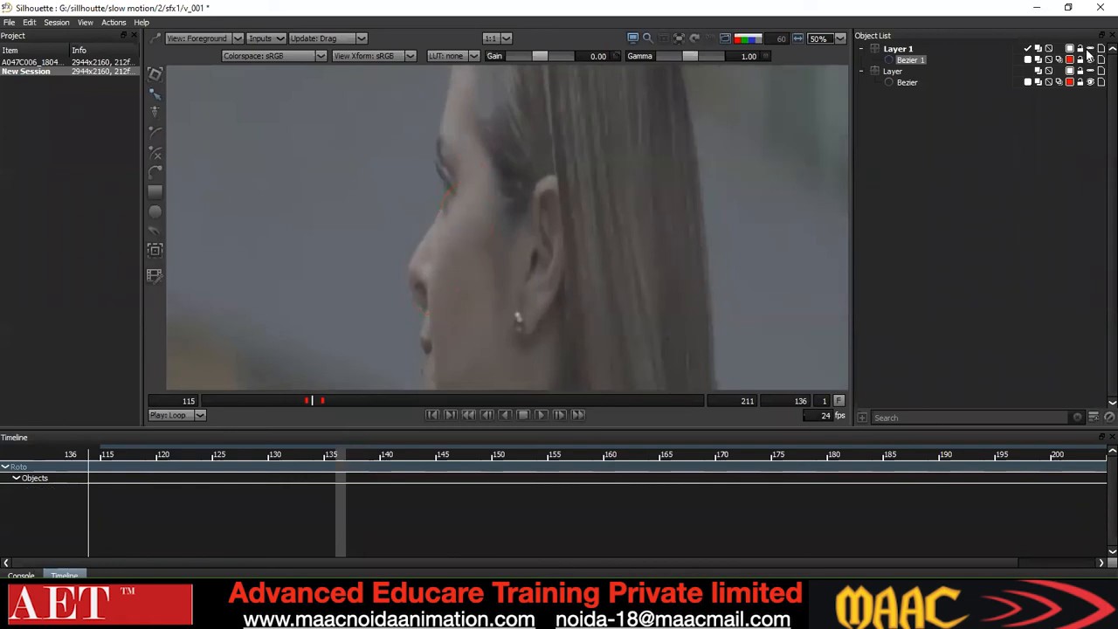
left_click(1091, 74)
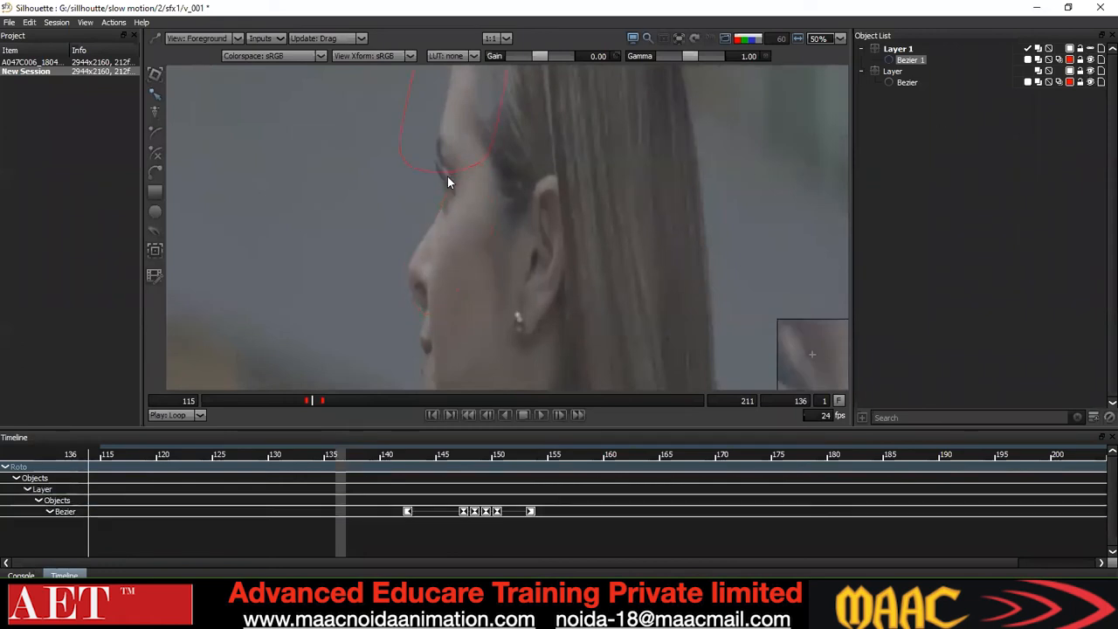
left_click(343, 400)
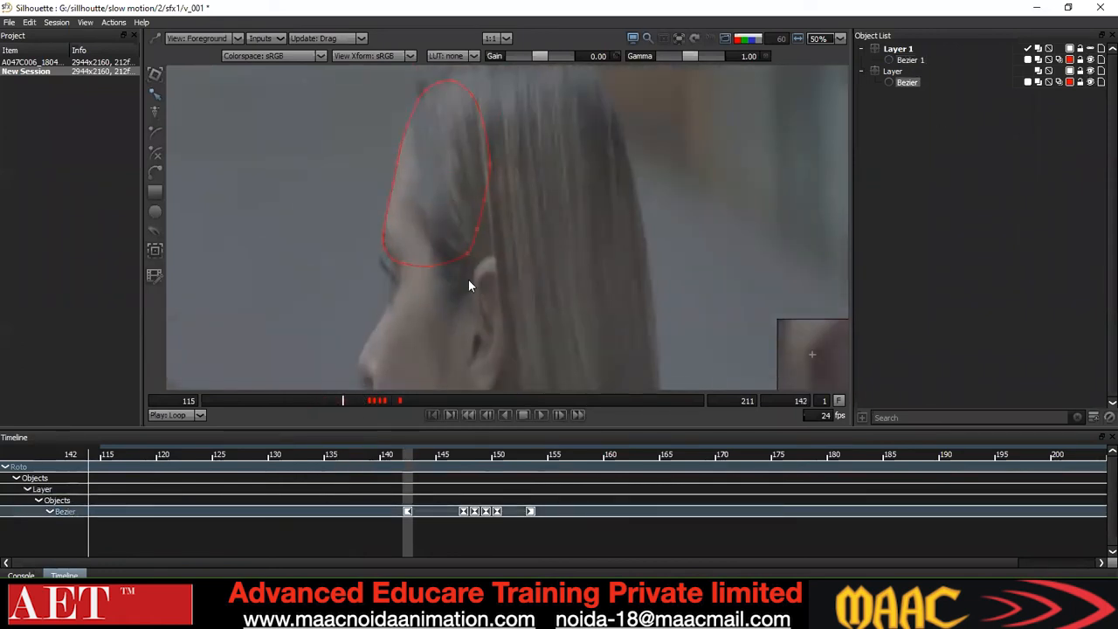
Step through the forehead shape's motion from frame 142 to frame 153 to check it against the head
key("x")
key("x")
key("x")
key("x")
key("x")
key("x")
key("x")
key("x")
key("x")
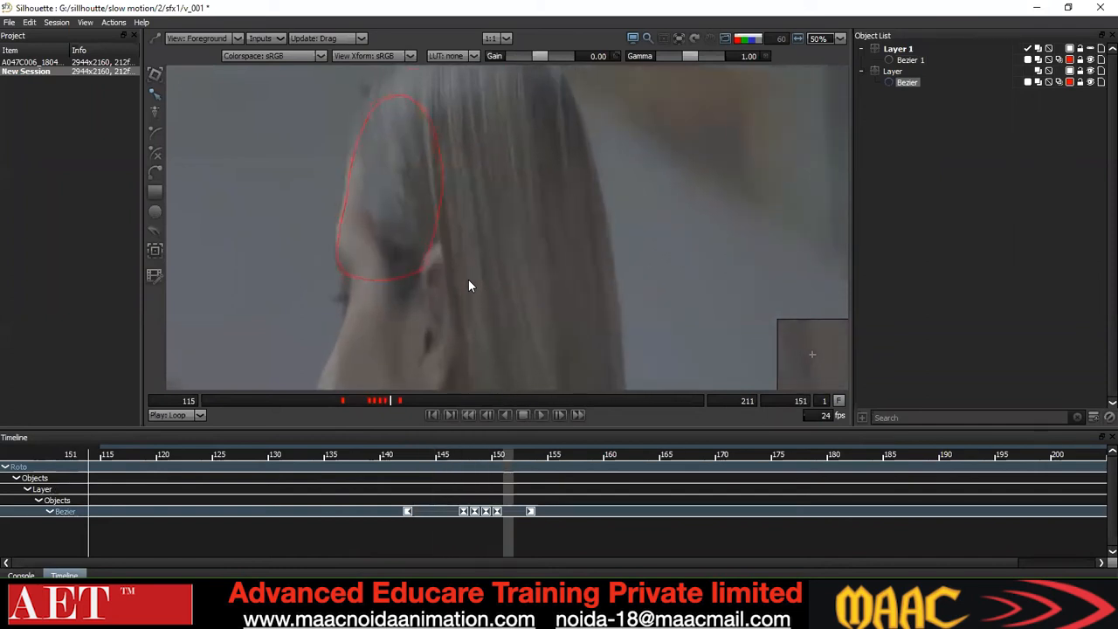
key("x")
key("x")
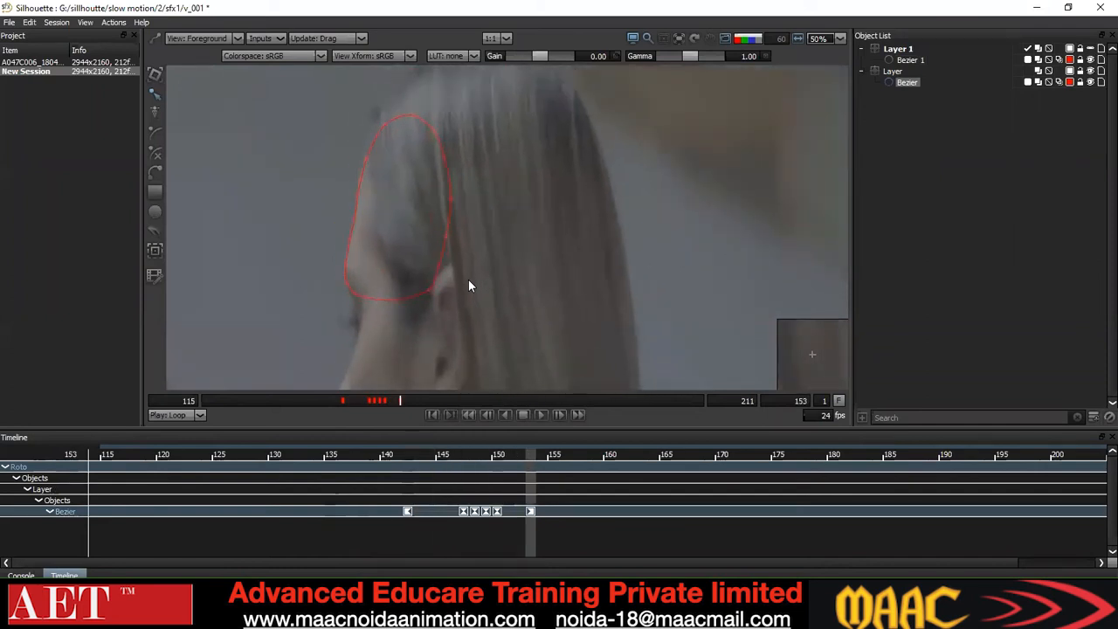
Return to frame 151, move all of the forehead shape's points up and left, and deselect them
key("z")
key("z")
left_click_drag(536, 78, 193, 357)
key("Up")
key("Up")
key("Up")
key("Left")
key("Left")
left_click(525, 235)
Nudge the whole forehead shape slightly down and left at frame 151, and deselect its points
left_click_drag(527, 81, 153, 376)
key("Down")
key("Down")
key("Left")
left_click(498, 246)
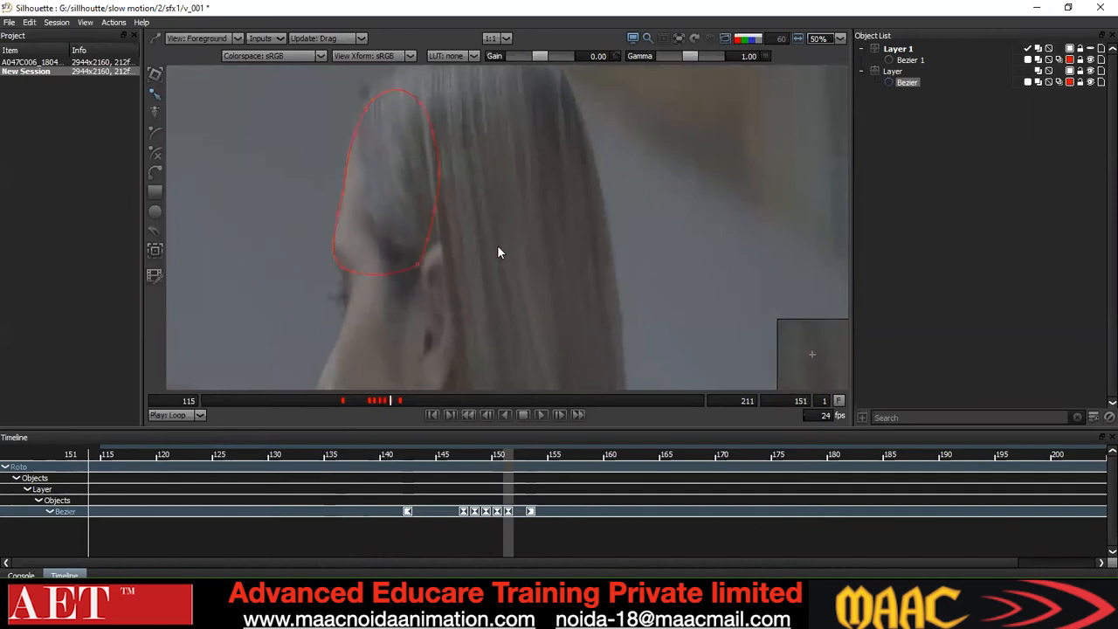
Advance to frame 152, adjust the whole forehead shape to follow the head, and deselect its points
key("x")
scroll(498, 245, "down", 2)
left_click_drag(533, 78, 173, 360)
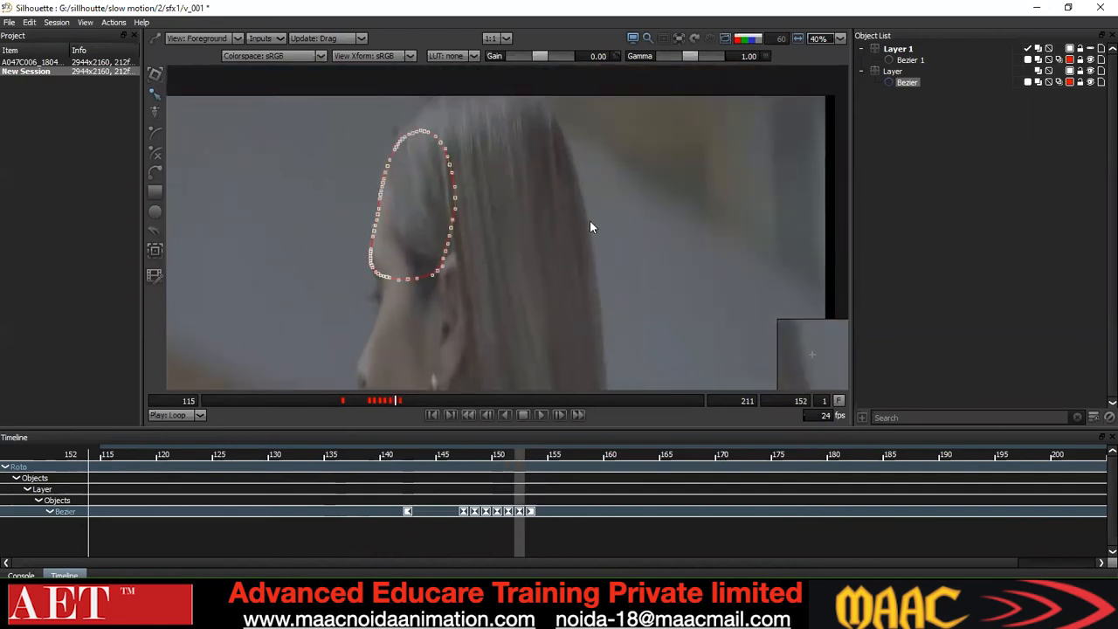
left_click(532, 235)
mouse_move(529, 235)
left_mouse_down()
mouse_move(530, 248)
mouse_move(517, 243)
left_mouse_up()
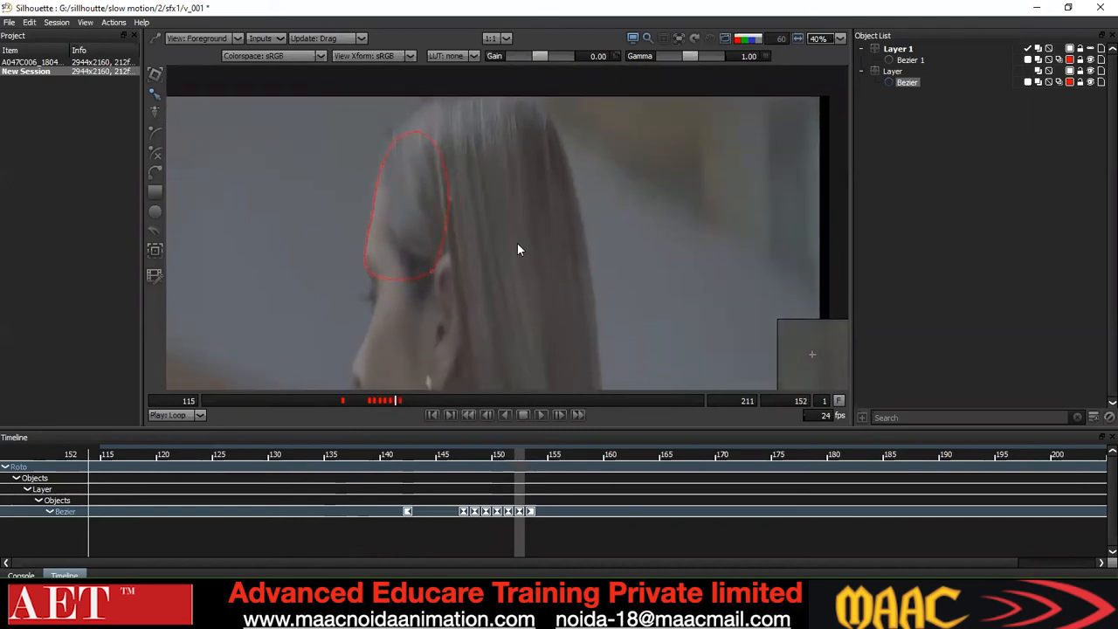
Compare the forehead shape with the moving head between frames 152 and 158, and select all of its points
key("x")
key("x")
key("x")
key("z")
key("z")
key("x")
key("x")
key("x")
key("x")
key("x")
key("ctrl+a")
key("z")
key("z")
key("z")
key("z")
key("z")
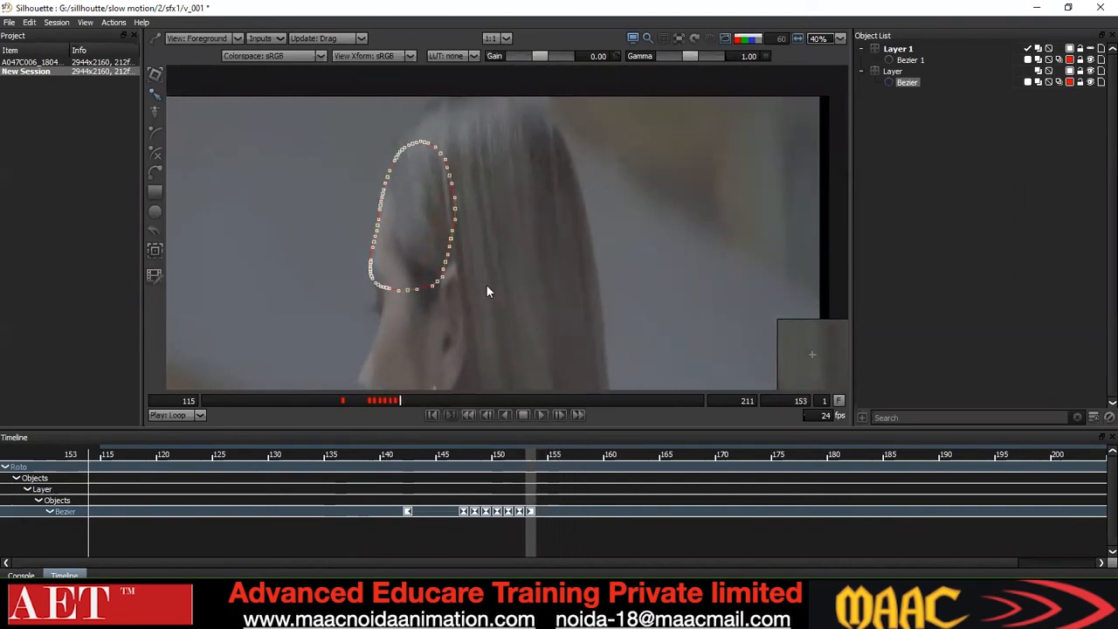
Keyframe the forehead shape at frame 156 by moving all of its points right and up to match the head, and deselect them
key("x")
key("x")
key("x")
key("Right")
key("Right")
key("Right")
key("Up")
key("Up")
key("Right")
key("Right")
key("Right")
key("Left")
key("Left")
key("Left")
key("Left")
key("Left")
key("Up")
key("Left")
left_click(521, 281)
Keyframe the forehead shape at frame 159 by moving all of its points up and slightly right, and deselect them
key("x")
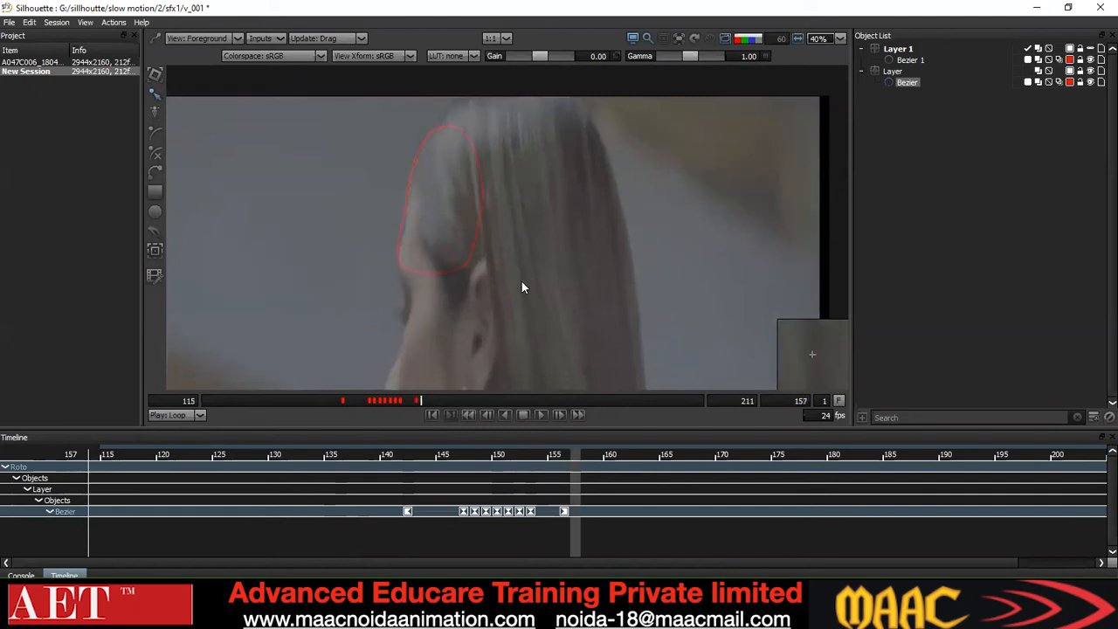
key("x")
key("x")
key("ctrl+a")
key("Up")
key("Up")
key("Up")
key("Up")
key("Up")
key("Up")
key("Up")
key("Up")
key("Right")
key("Right")
key("Right")
key("Up")
key("Up")
key("Left")
key("Left")
key("Up")
key("Up")
key("Up")
key("Left")
key("Up")
key("Up")
left_click(559, 271)
Keyframe the forehead shape at frame 162 by moving all of its points slightly down and right, and deselect them
key("x")
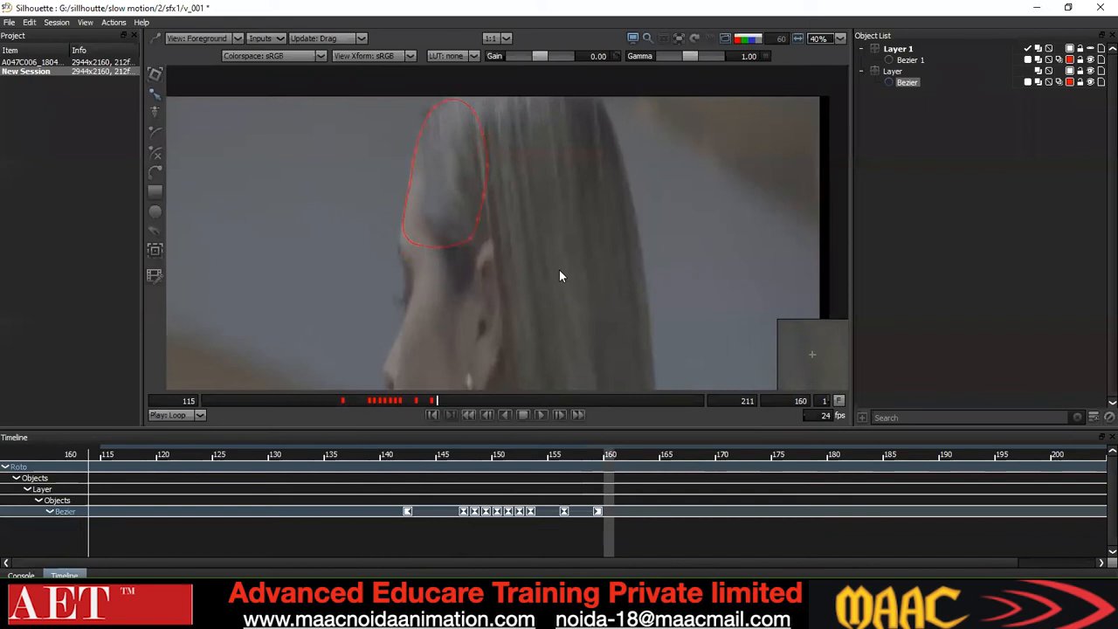
key("x")
key("x")
key("ctrl+a")
key("Down")
key("Down")
key("Down")
key("Right")
key("Right")
left_click(554, 255)
Step back from frame 162 to frame 153 to check the forehead shape's in-betweens
key("z")
key("z")
key("z")
key("z")
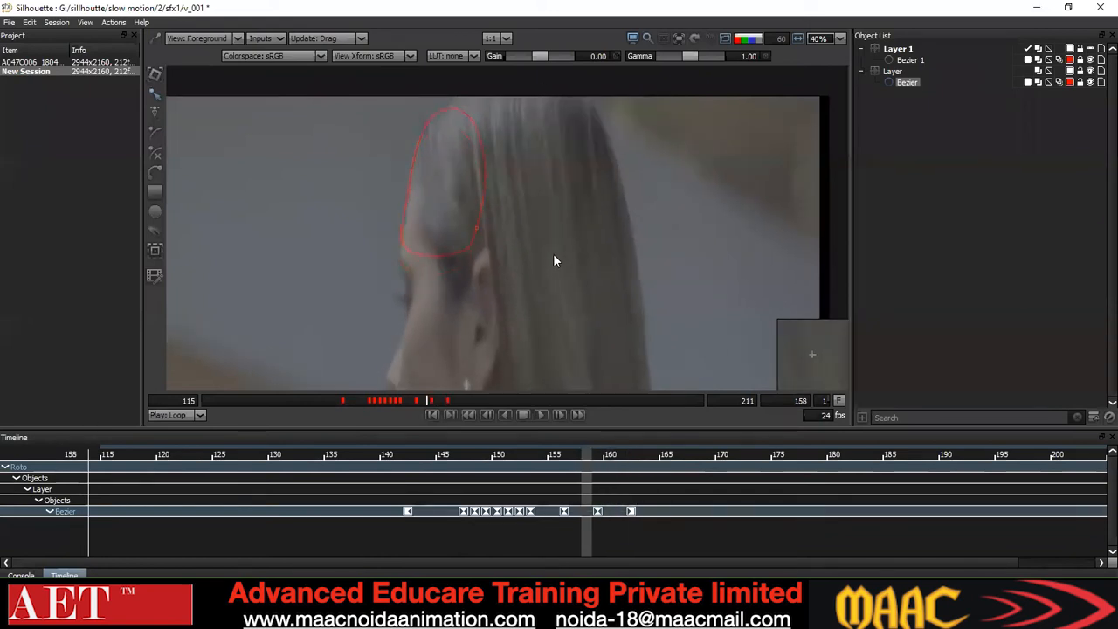
key("z")
key("z")
key("z")
key("z")
key("z")
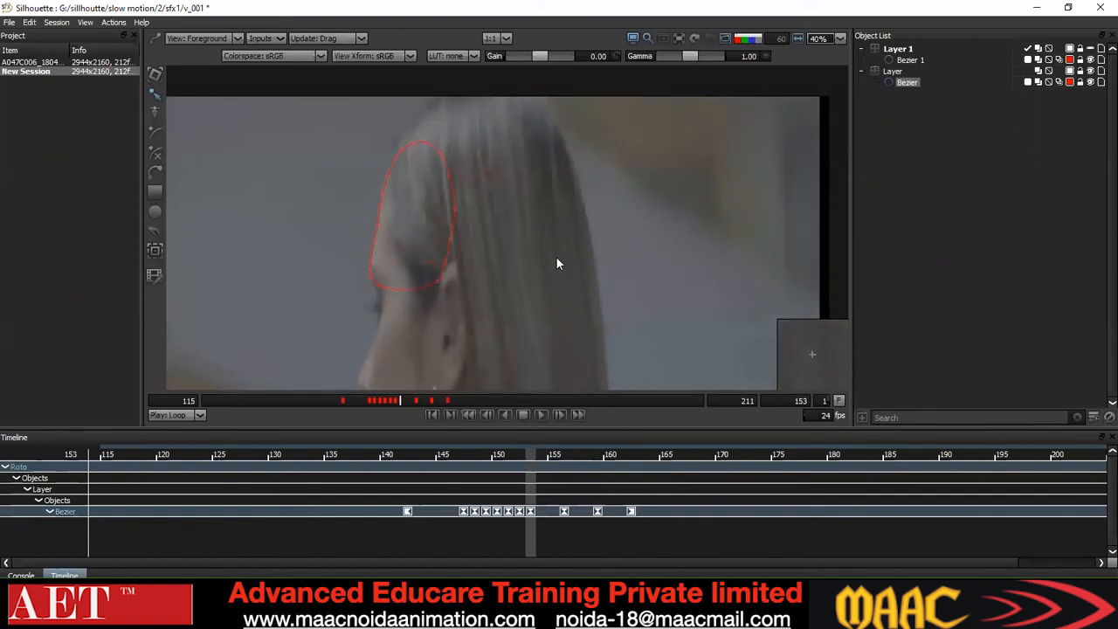
Display the output matte and step back and forth between frames 153 and 162 to check the forehead matte's motion
key("3")
key("a")
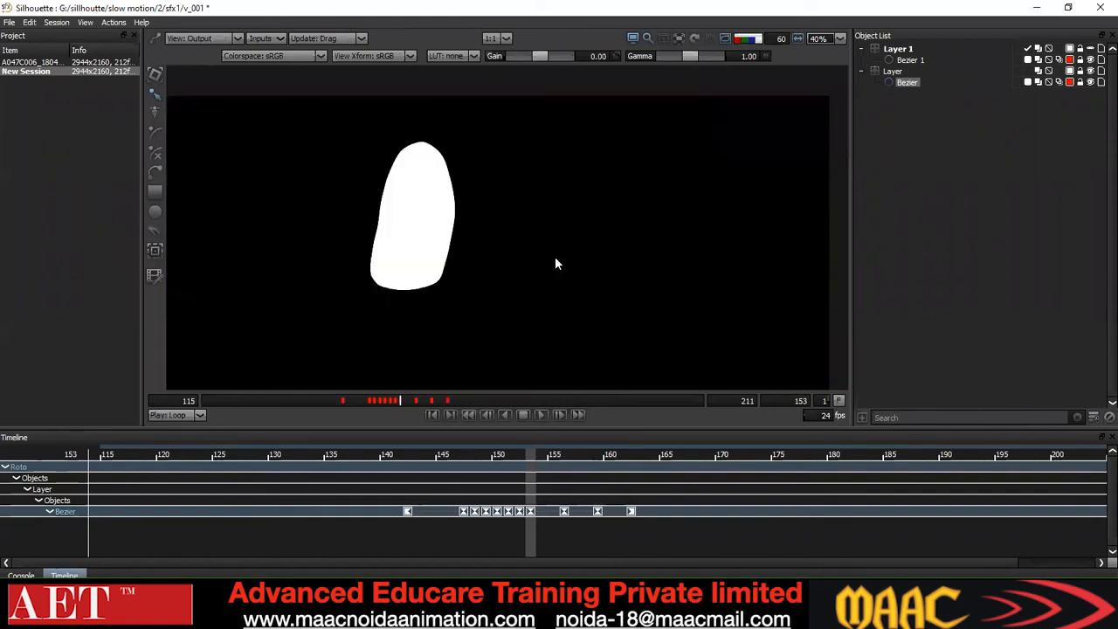
key("x")
key("x")
key("x")
key("x")
key("x")
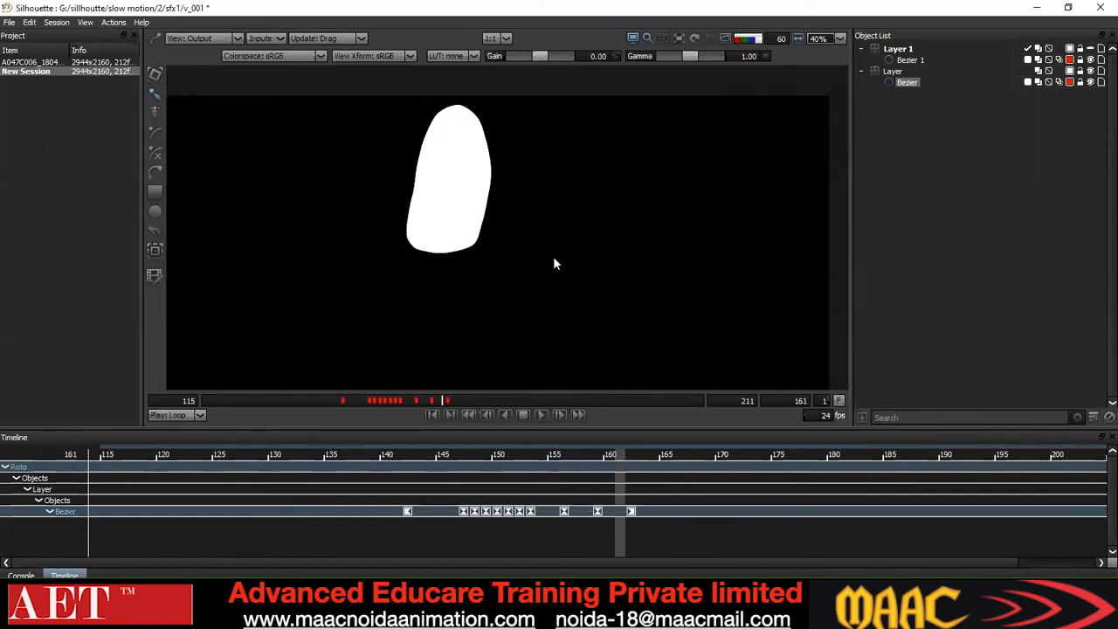
key("z")
key("z")
key("z")
key("x")
key("x")
key("x")
key("x")
key("x")
key("z")
key("z")
key("z")
key("x")
key("x")
key("x")
key("z")
key("x")
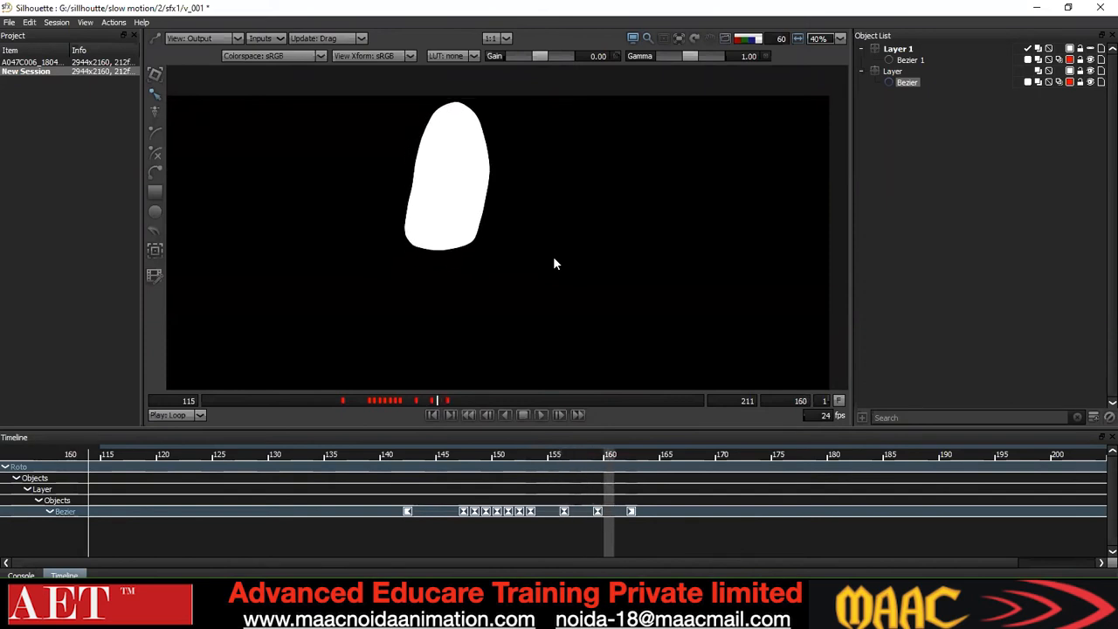
key("z")
key("z")
Return to the foreground view and step back to the keyframe at frame 150, checking the forehead shape against the head
key("1")
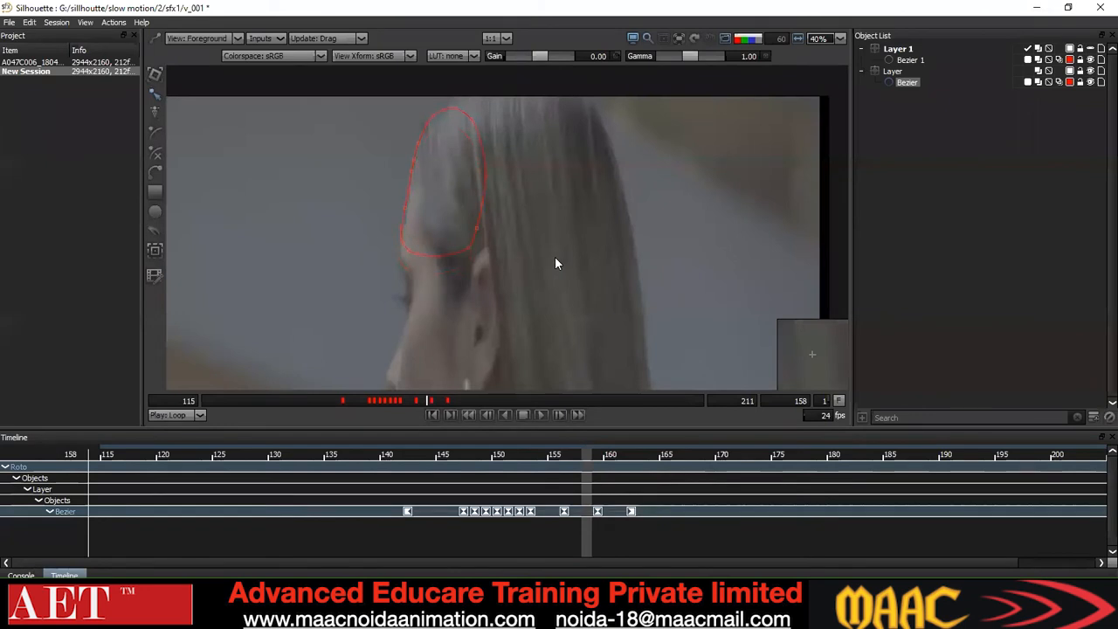
key("x")
key("x")
key("z")
key("z")
key("z")
key("z")
key("z")
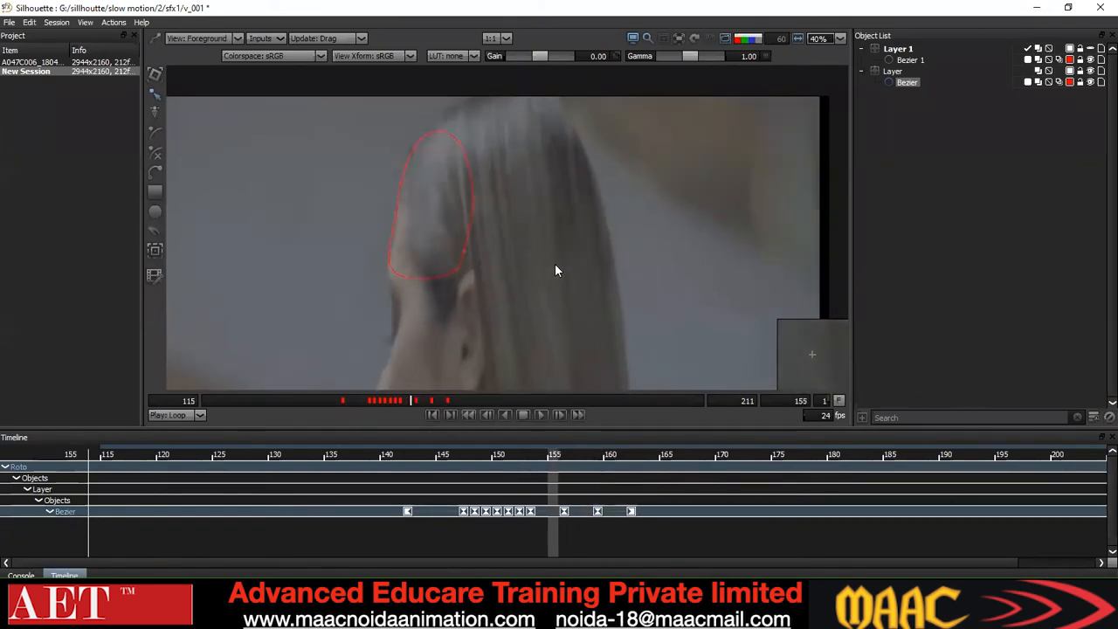
key("z")
key("z")
key("z")
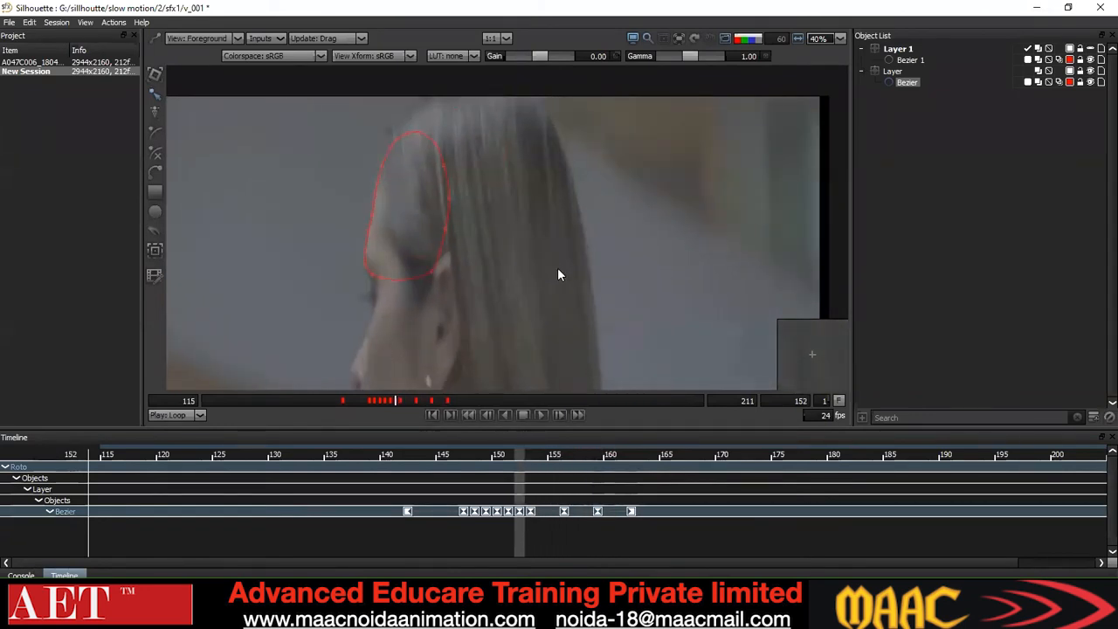
left_click(467, 417)
left_click(467, 417)
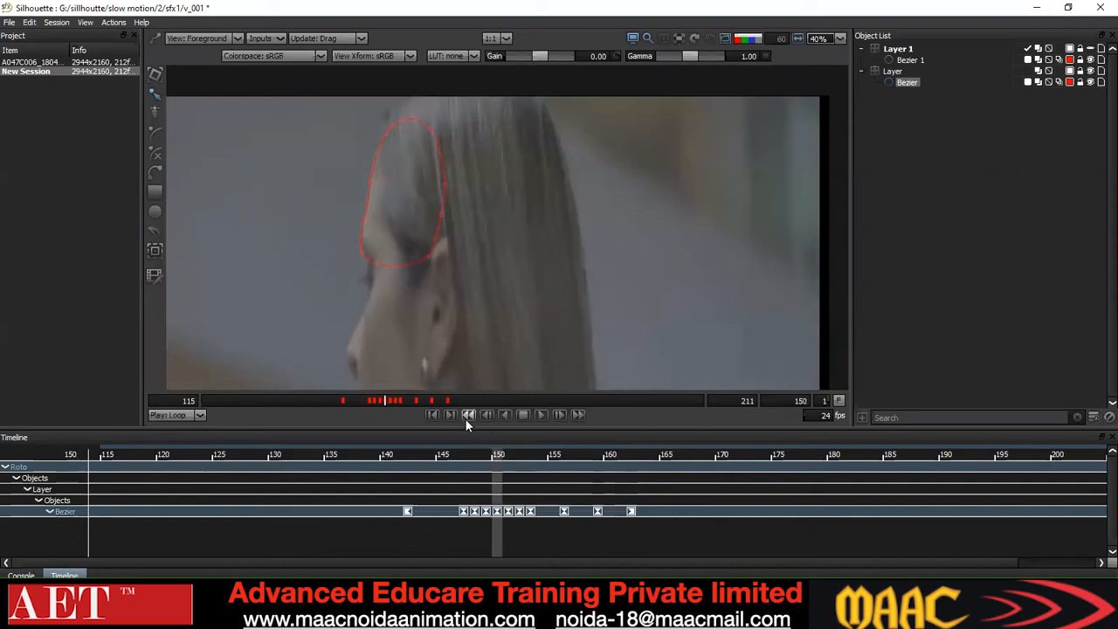
Step forward from frame 150 to frame 156 to check the forehead shape against the moving head
key("x")
key("x")
key("x")
key("x")
key("x")
key("x")
key("z")
key("x")
Delete the forehead shape's keyframes at frames 156, 159 and 162, and step back to frame 152
left_click(564, 513)
left_click(631, 514, "shift")
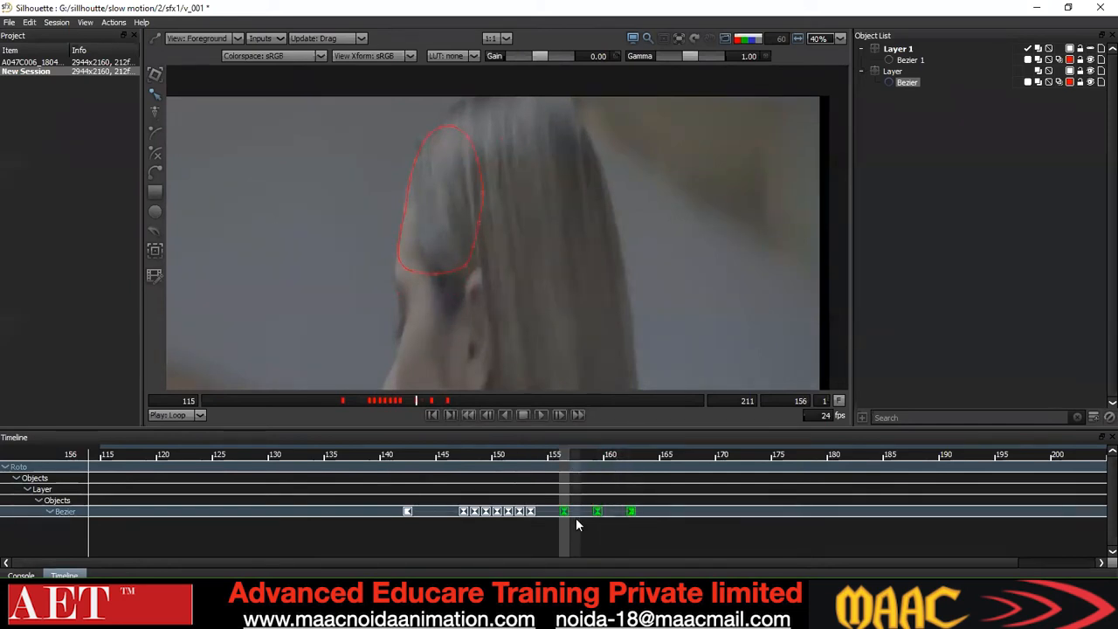
key("Delete")
key("z")
key("z")
key("z")
key("z")
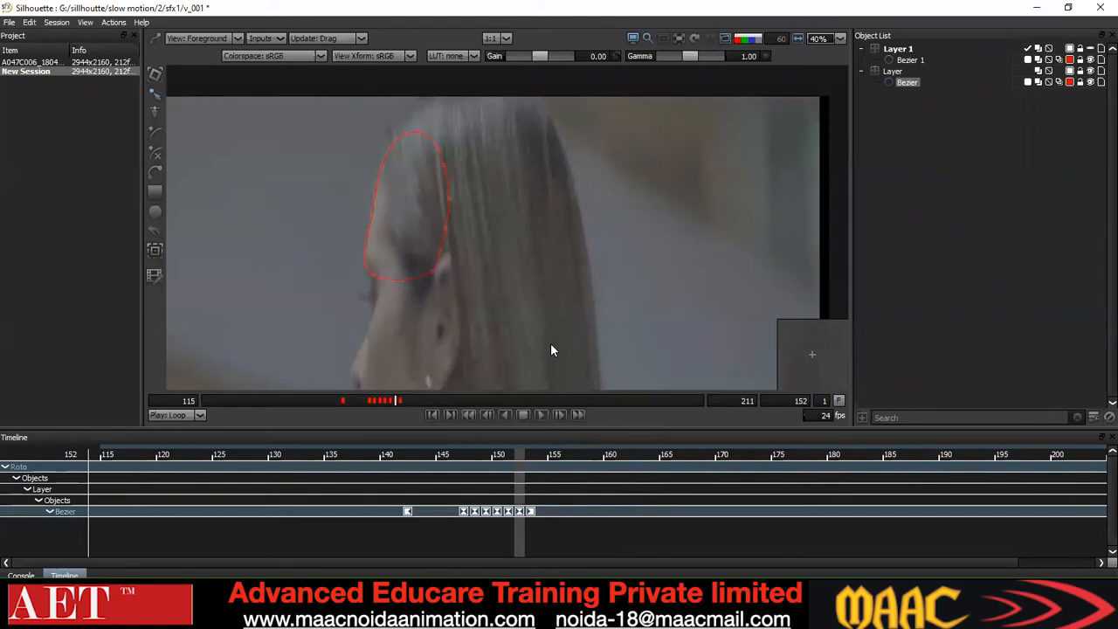
Examine the woman's face, neck and collar at frame 152, down to the lower edge of the image
scroll(471, 260, "down", 3)
scroll(397, 342, "up", 3)
left_click_drag(397, 343, 419, 250)
left_click_drag(474, 280, 470, 232)
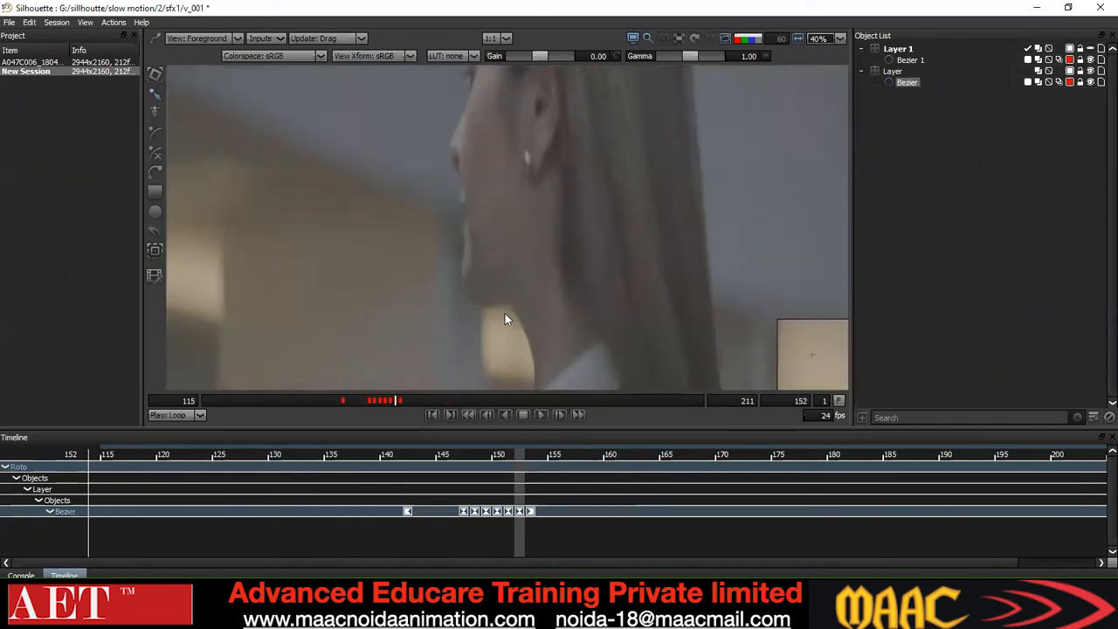
left_click_drag(531, 337, 539, 224)
scroll(527, 200, "down", 3)
scroll(528, 242, "up", 3)
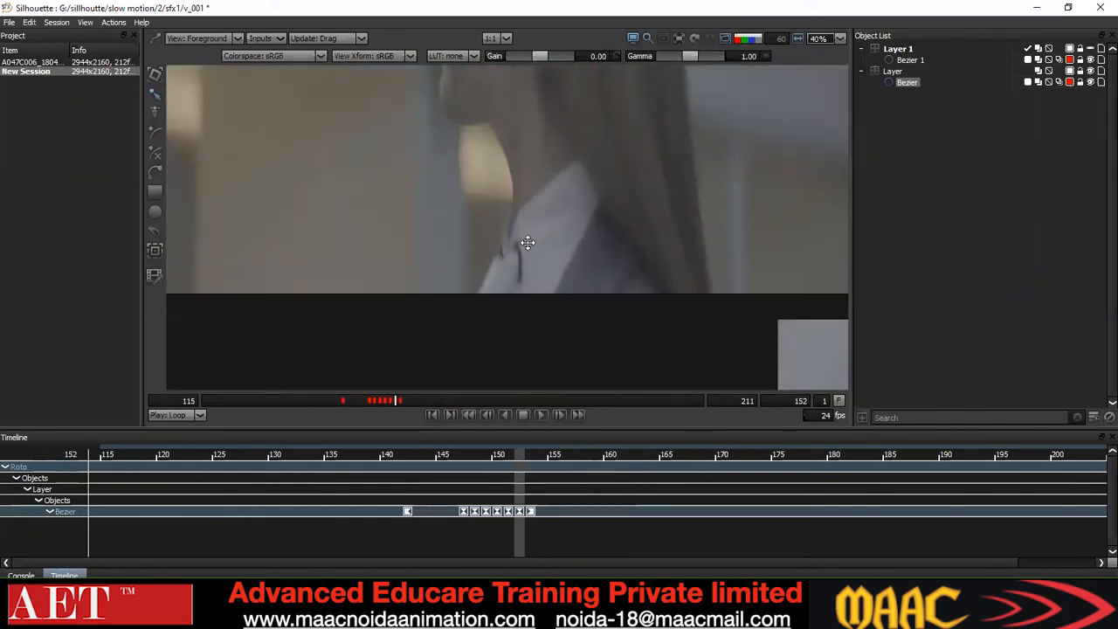
scroll(527, 243, "down", 2)
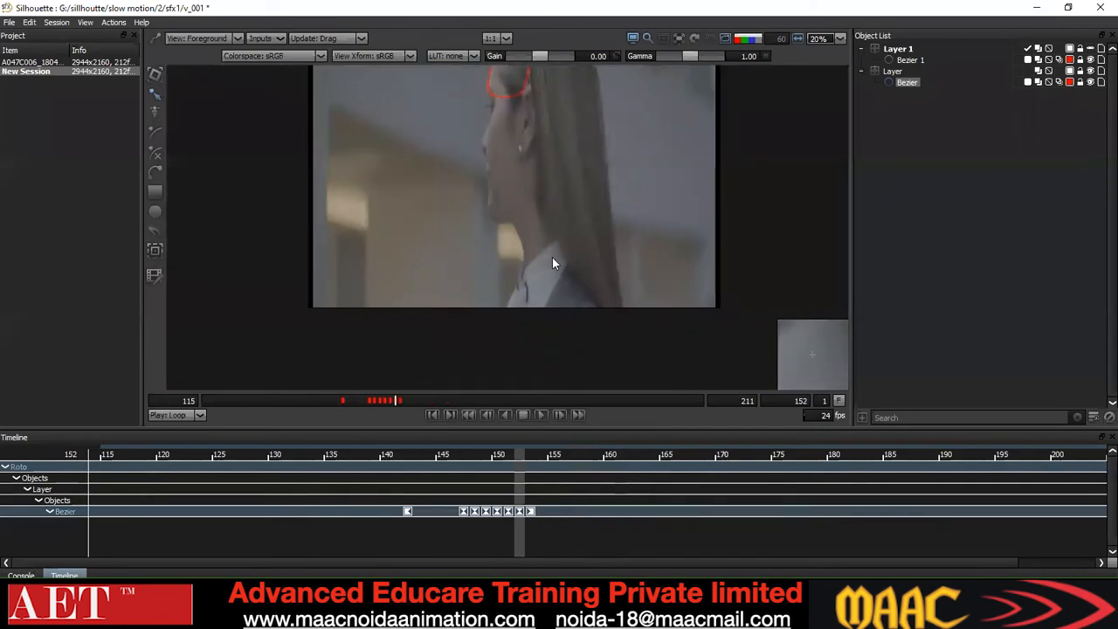
Select all points of the forehead shape to examine their layout against the rest of the face
left_click_drag(530, 109, 507, 237)
left_click_drag(544, 138, 404, 262)
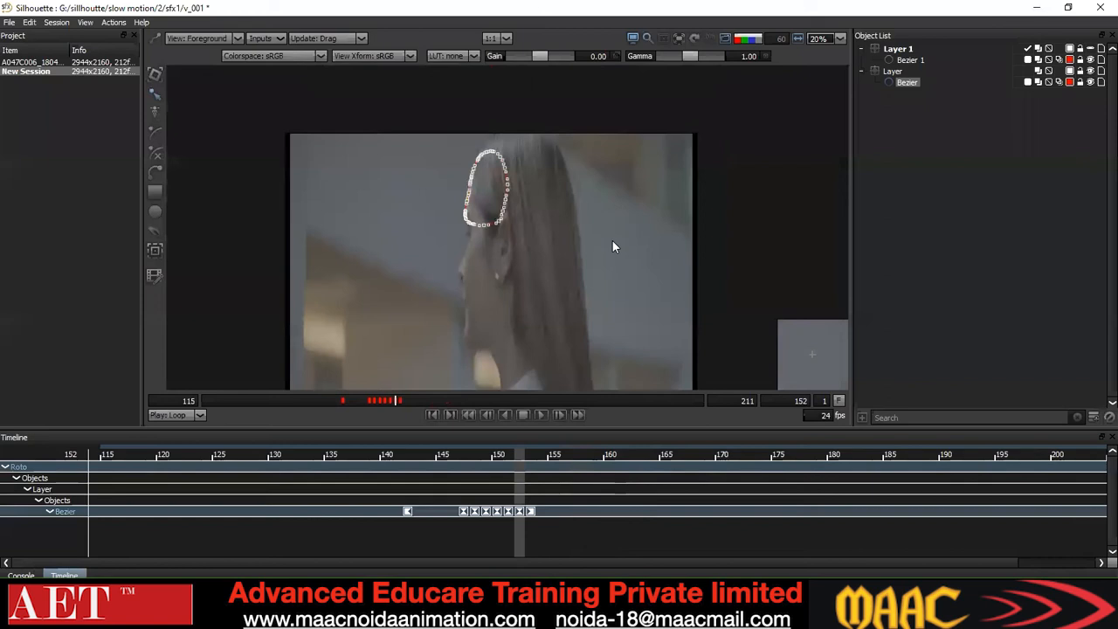
left_click(490, 253)
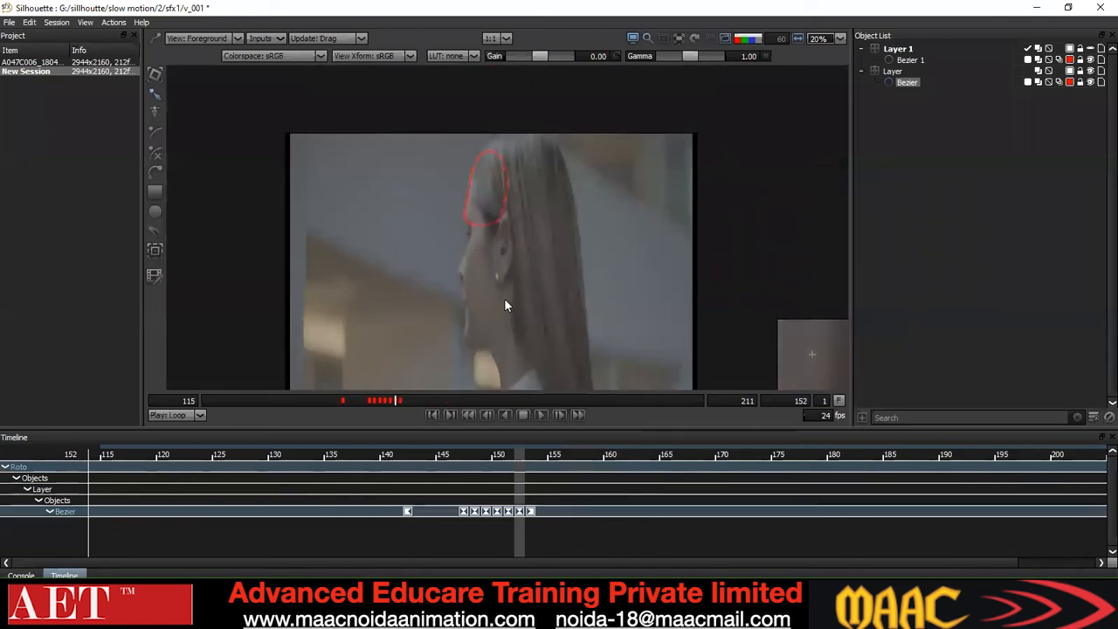
left_click_drag(494, 277, 513, 337)
scroll(574, 163, "up", 1)
left_click_drag(579, 245, 539, 186)
left_click_drag(540, 200, 414, 264)
scroll(529, 140, "down", 1)
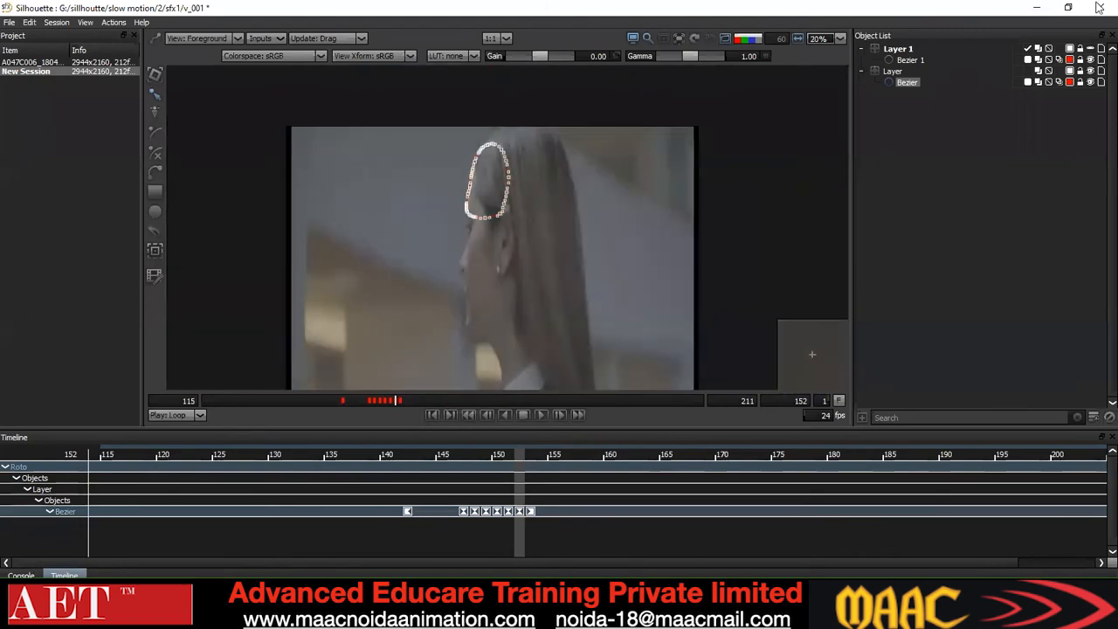
Hide the forehead layer named Layer and add a new layer above the existing ones
left_click(1091, 71)
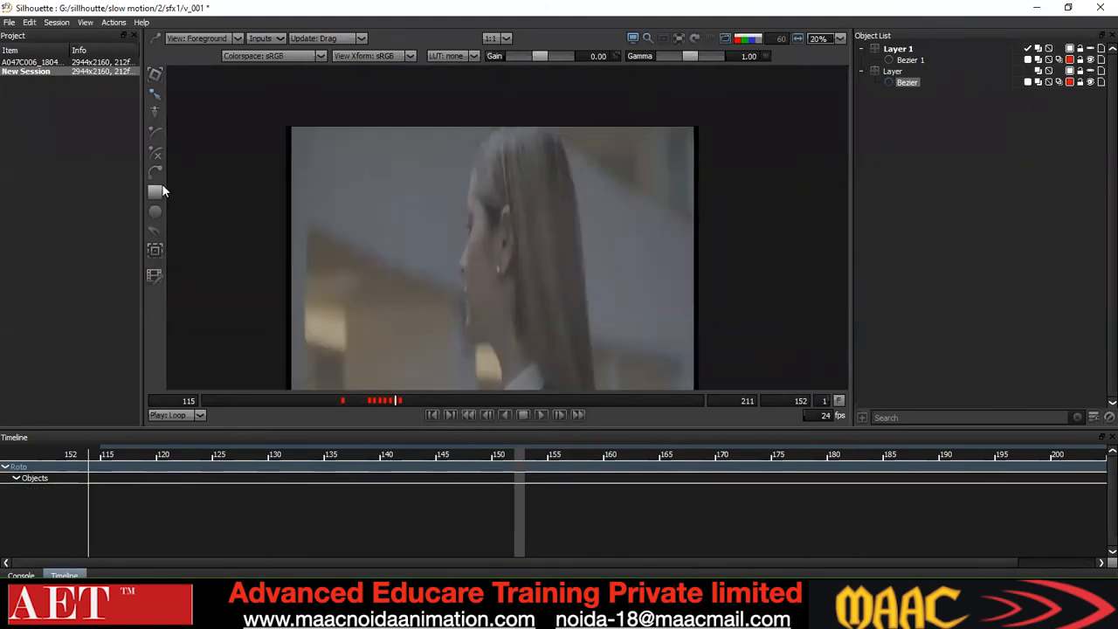
left_click(1092, 417)
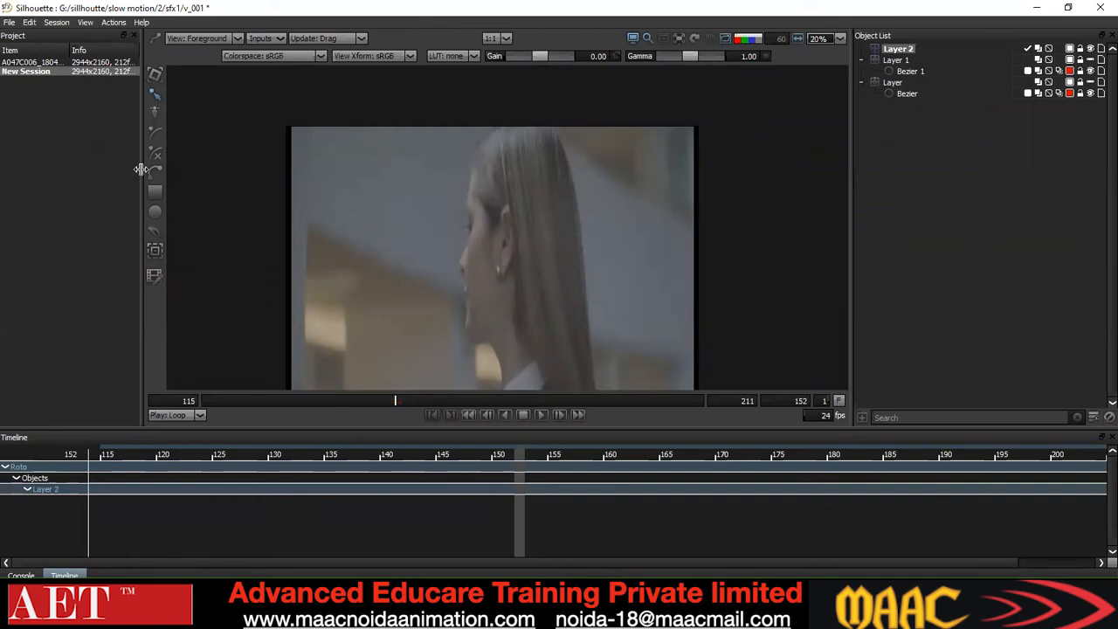
Draw a closed Bezier shape around the woman's face, neck and hair at frame 152, and smooth all its points
left_click(485, 145)
left_click(471, 177)
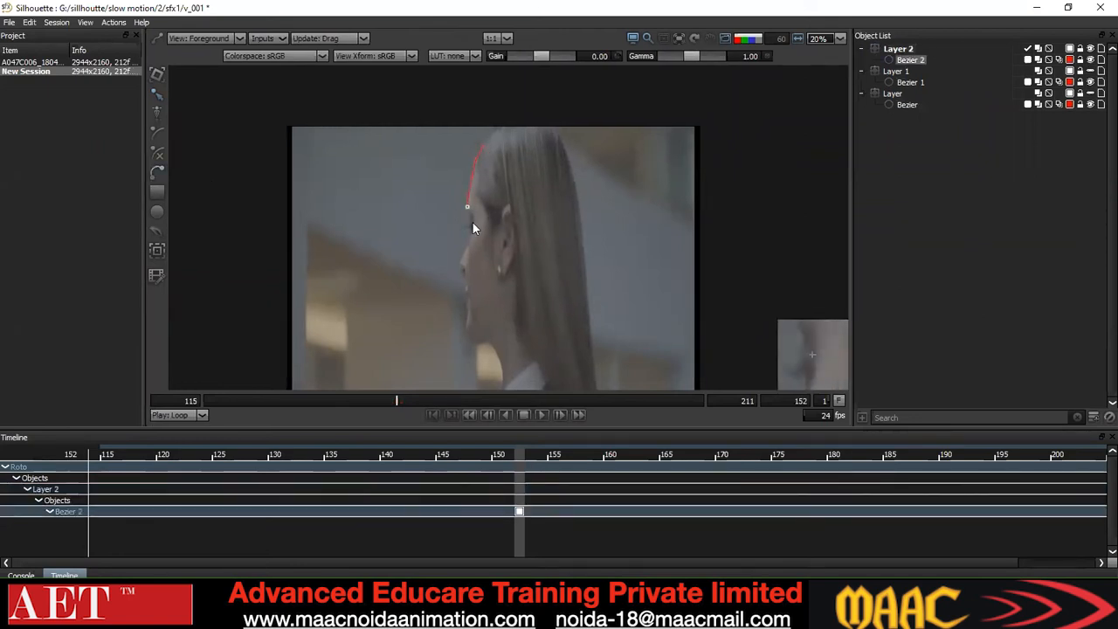
left_click(466, 250)
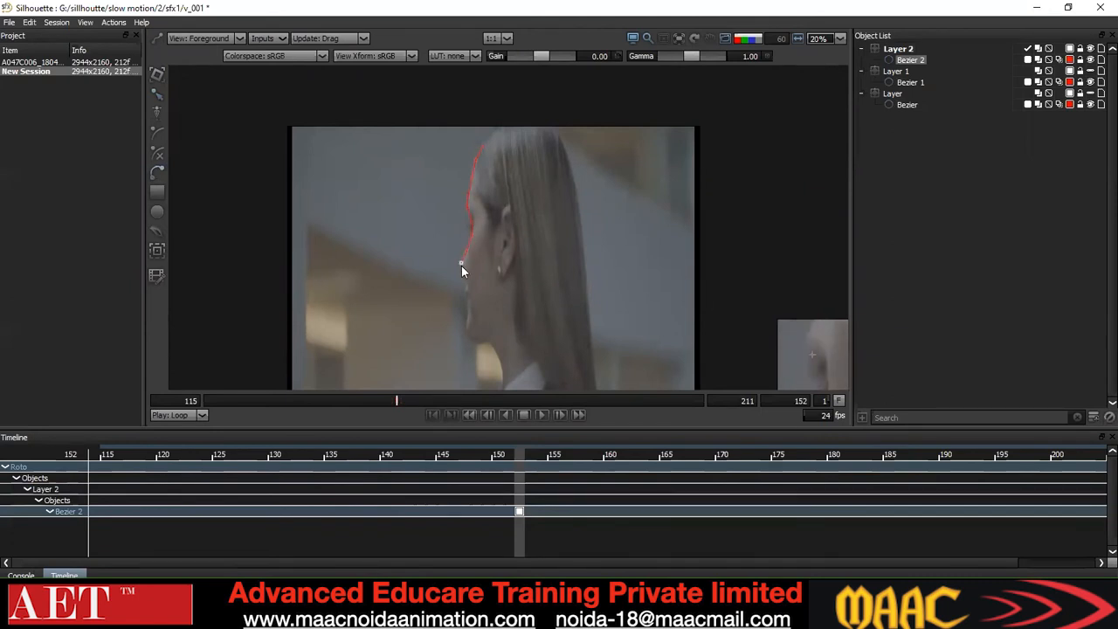
left_click(461, 268)
left_click(467, 295)
left_click(467, 305)
left_click(467, 325)
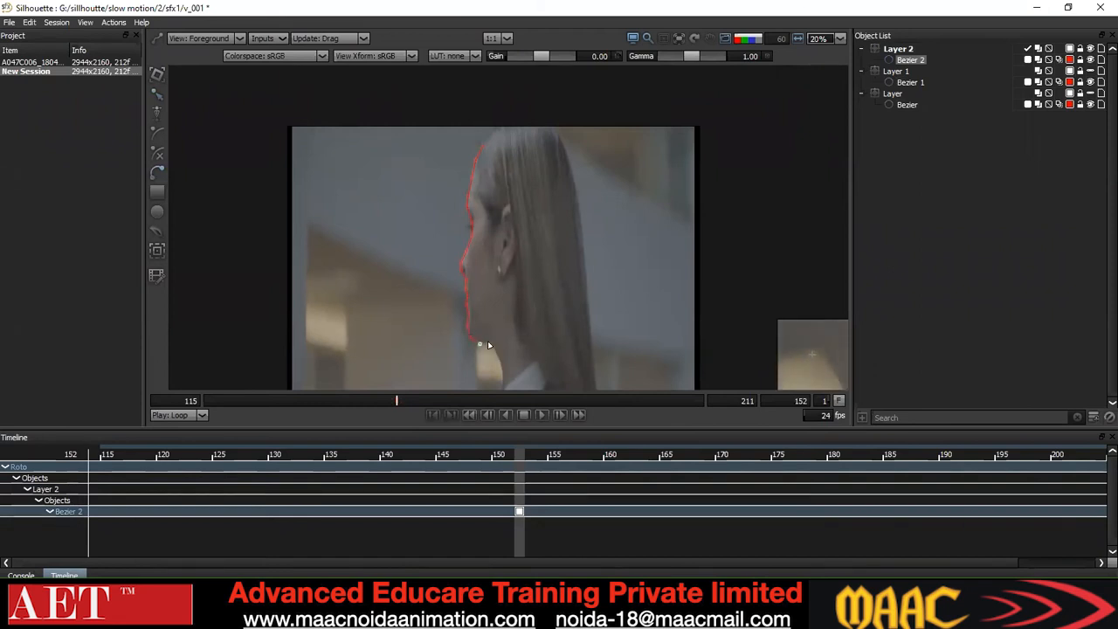
left_click(501, 358)
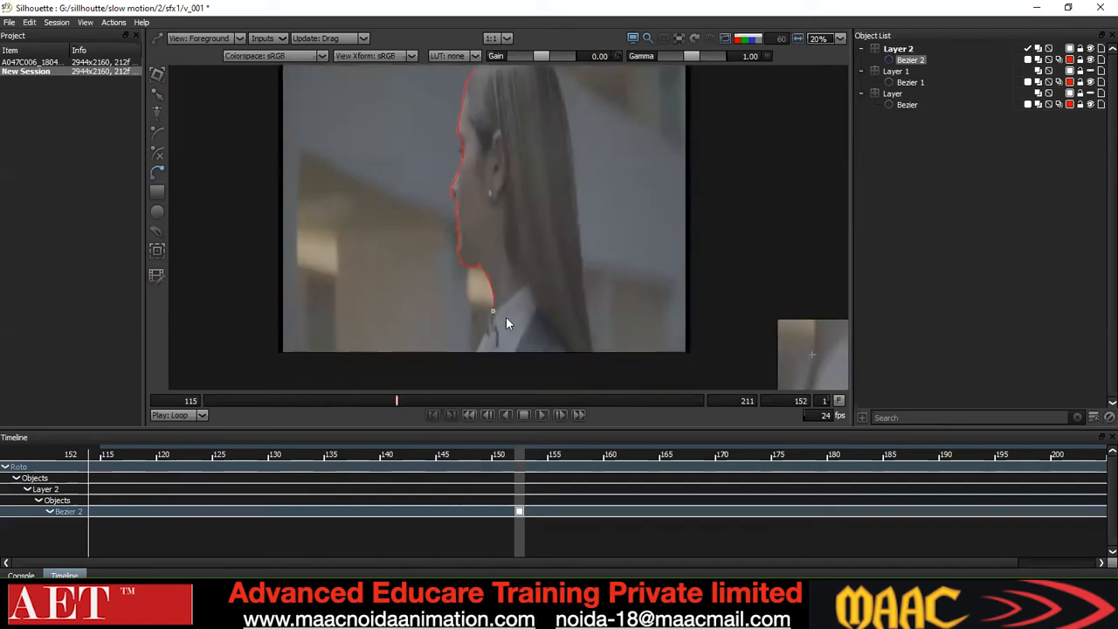
left_click(551, 192)
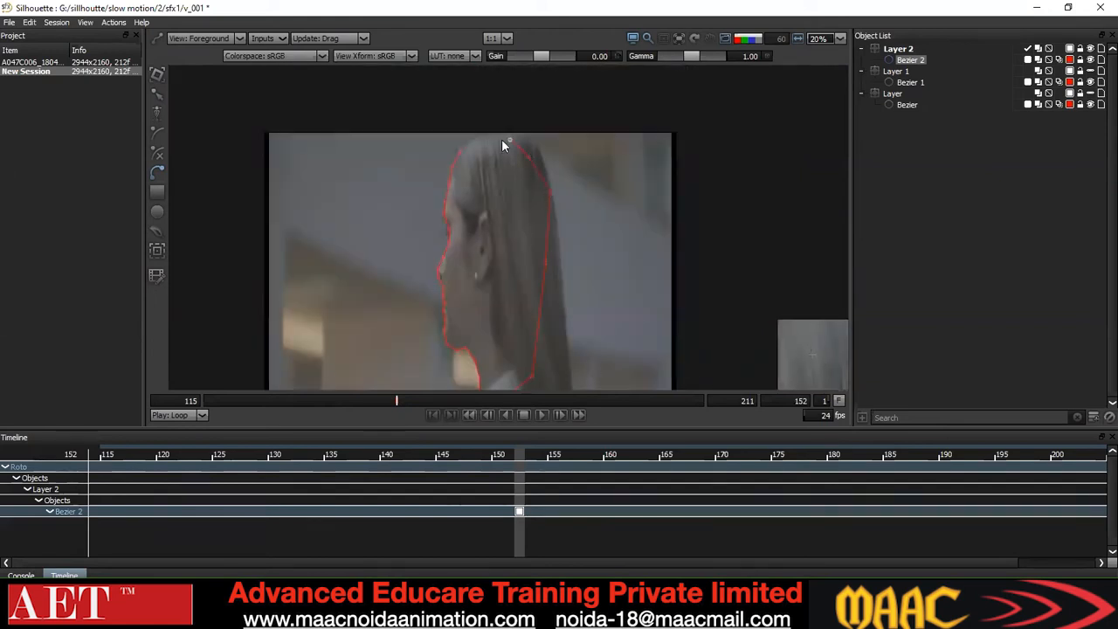
scroll(464, 154, "down", 1)
left_click_drag(360, 347, 574, 134)
right_click(574, 134)
left_click(607, 254)
Refine the head shape along the chin and throat by nudging selected points slightly left and up
left_click(483, 285)
left_click_drag(490, 287, 490, 288)
scroll(466, 249, "up", 3)
key("Left")
key("Left")
left_click_drag(499, 234, 417, 298)
key("Up")
key("Up")
left_click_drag(518, 255, 490, 289)
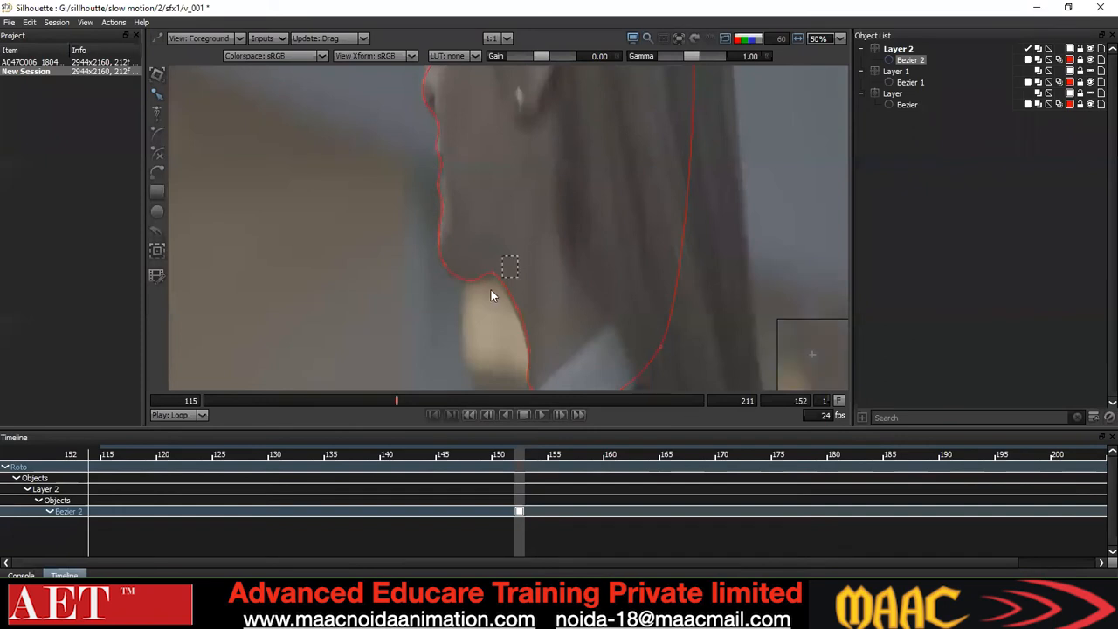
Smooth the selected point where the chin meets the neck, and deselect it
scroll(537, 267, "down", 3)
right_click(694, 129)
left_click(712, 246)
scroll(530, 210, "up", 2)
left_click(494, 233)
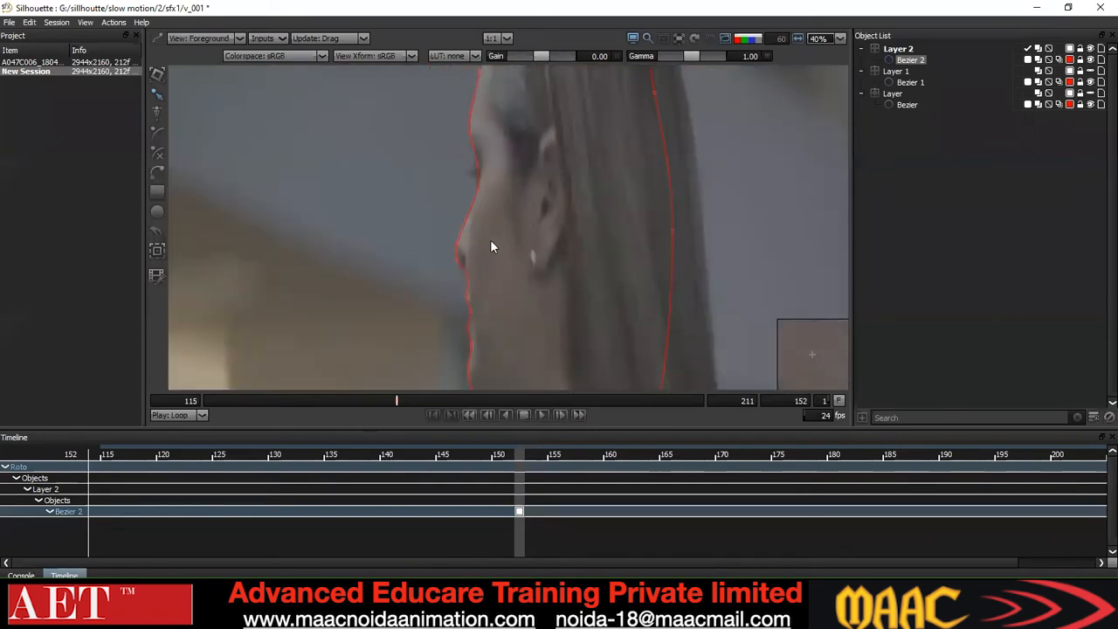
scroll(463, 262, "down", 2)
left_click(155, 177)
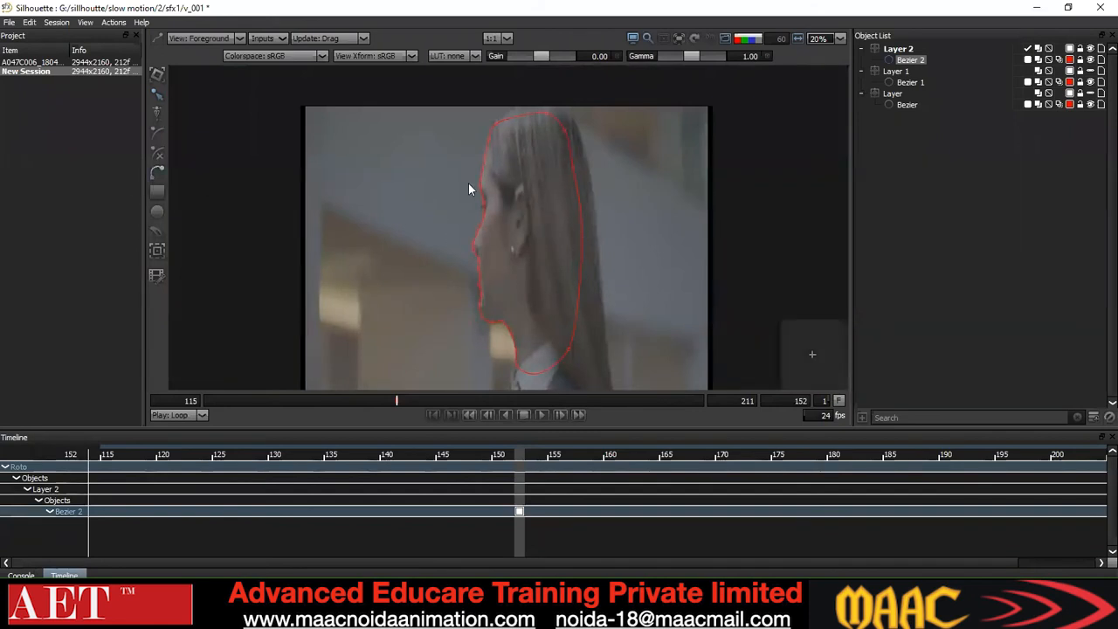
left_click(493, 185)
left_click(501, 154)
key("ctrl+z")
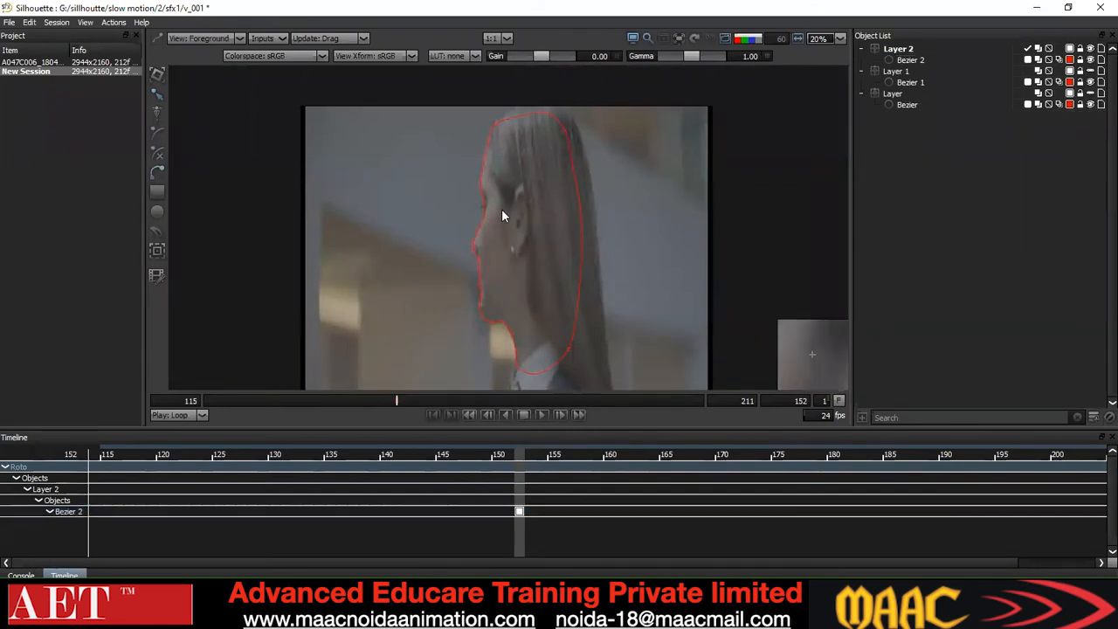
left_click(485, 161)
key("ctrl+z")
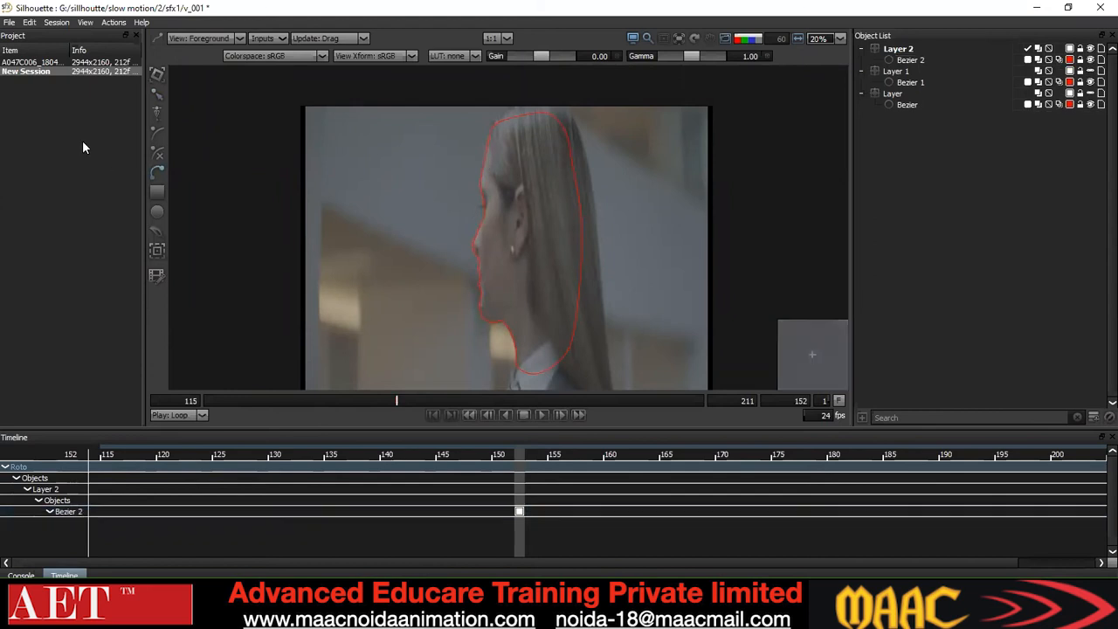
Reselect the large head shape and smooth all of its points
left_click(487, 159)
left_click_drag(495, 179, 476, 238)
scroll(476, 233, "up", 2)
mouse_move(438, 198)
left_mouse_down()
mouse_move(434, 251)
mouse_move(468, 227)
mouse_move(431, 251)
left_mouse_up()
scroll(431, 253, "down", 3)
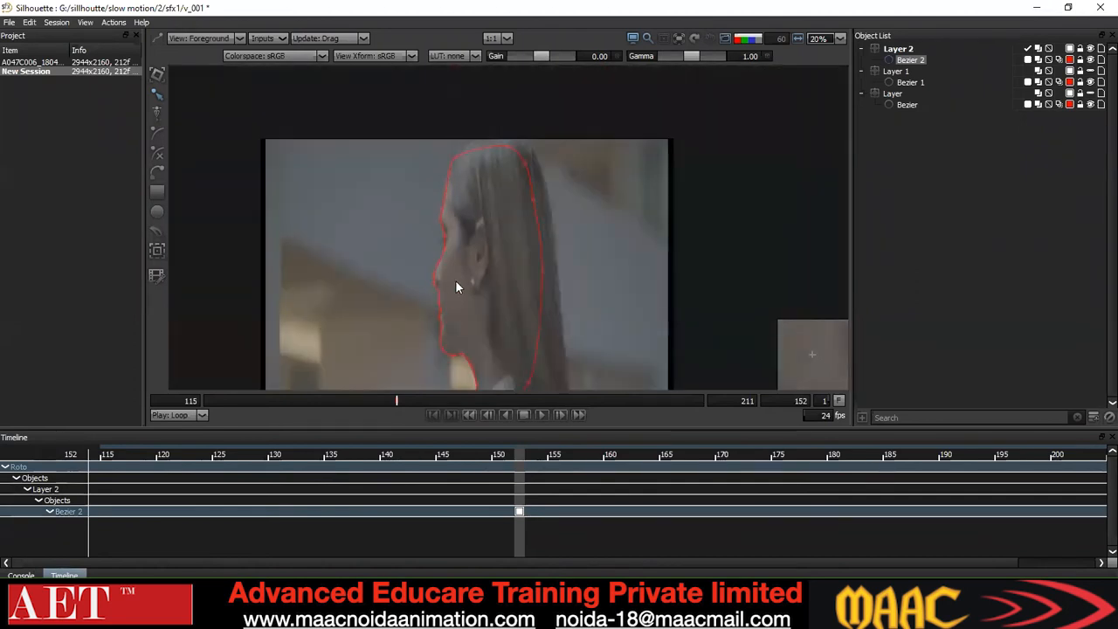
key("ctrl+a")
right_click(642, 149)
left_click(670, 272)
Check the head shape around the neck and collar, and apply smoothing to all its points again
left_click_drag(485, 295, 478, 219)
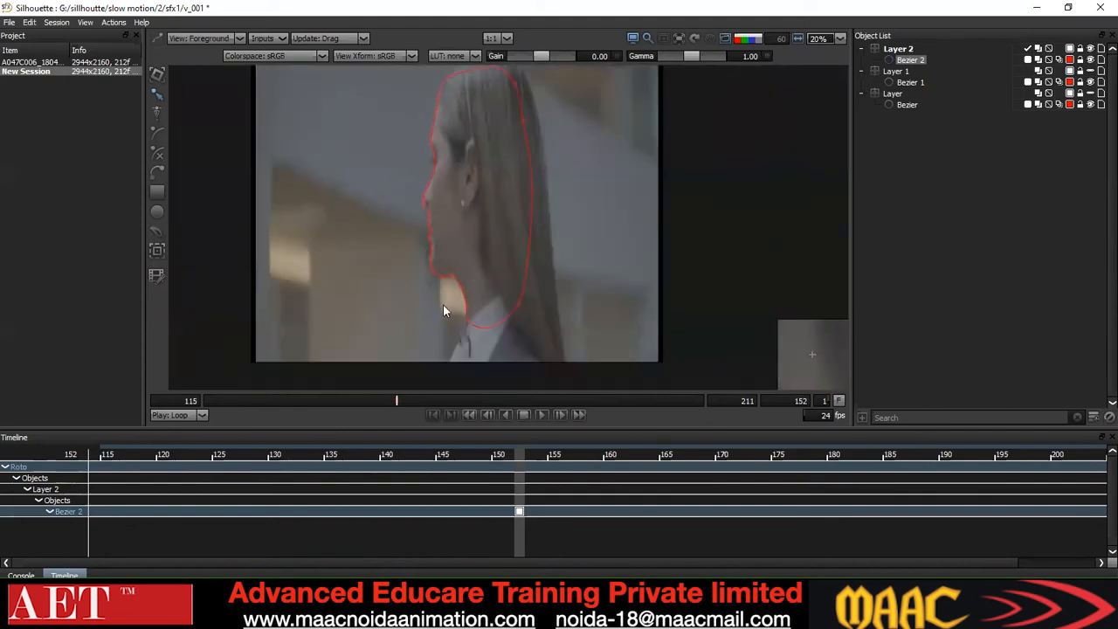
left_click_drag(443, 304, 475, 337)
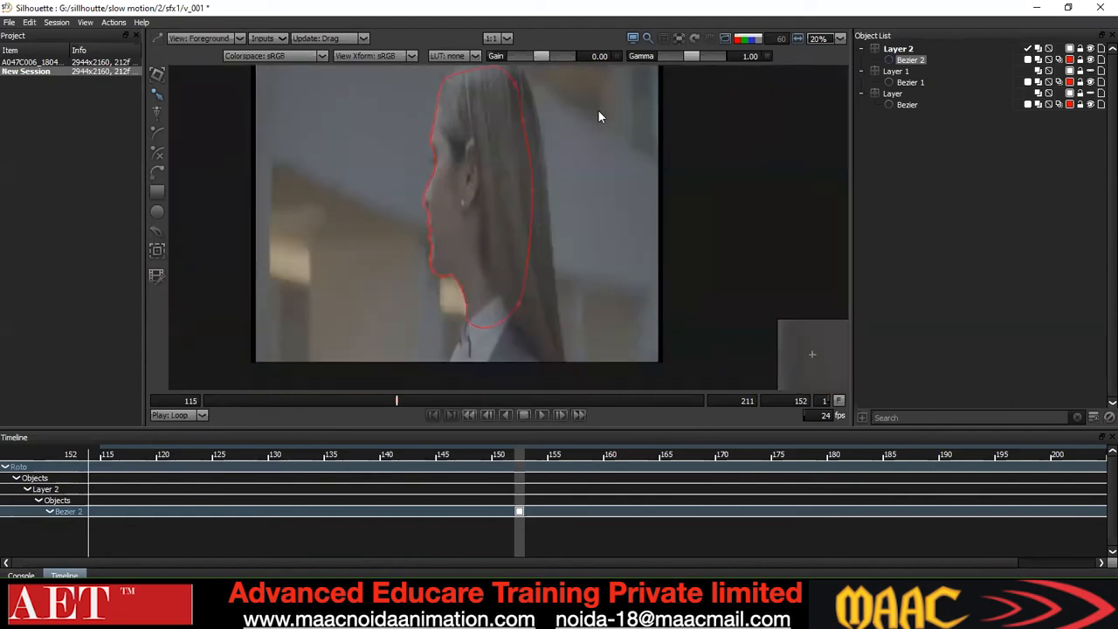
key("ctrl+a")
right_click(583, 150)
left_click(637, 270)
Delete the large head shape from Layer 2
left_click_drag(645, 220, 669, 273)
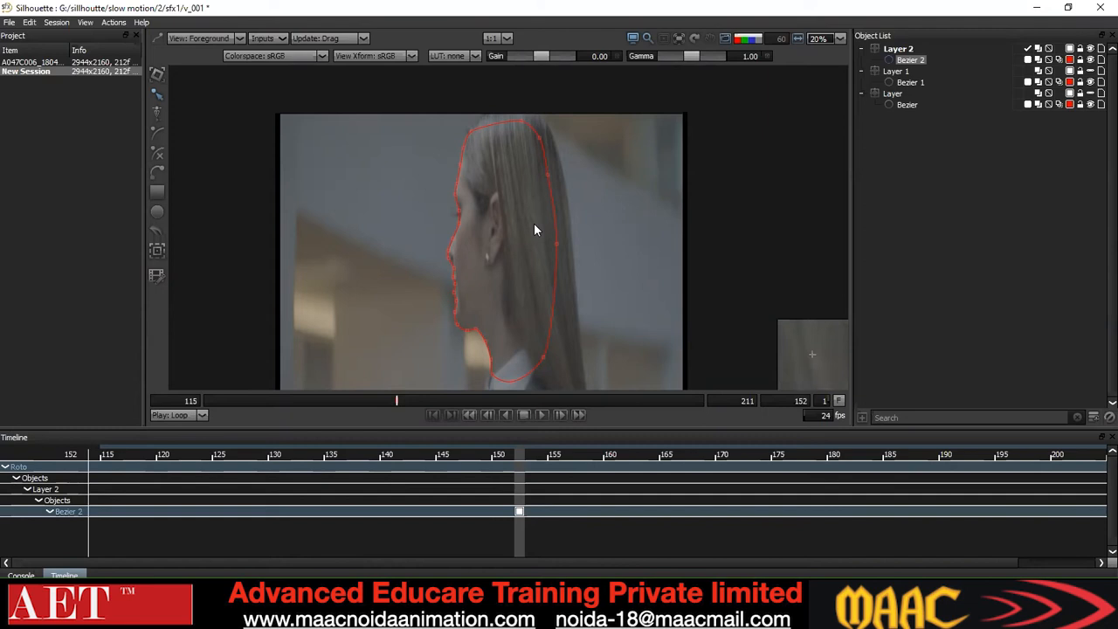
scroll(507, 236, "down", 1)
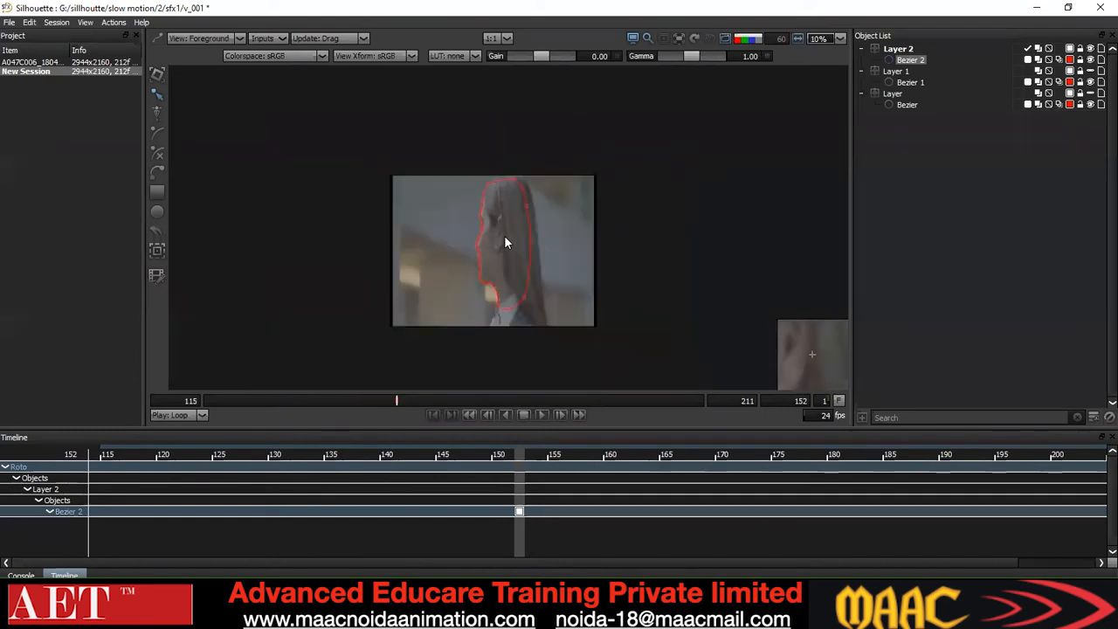
key("Delete")
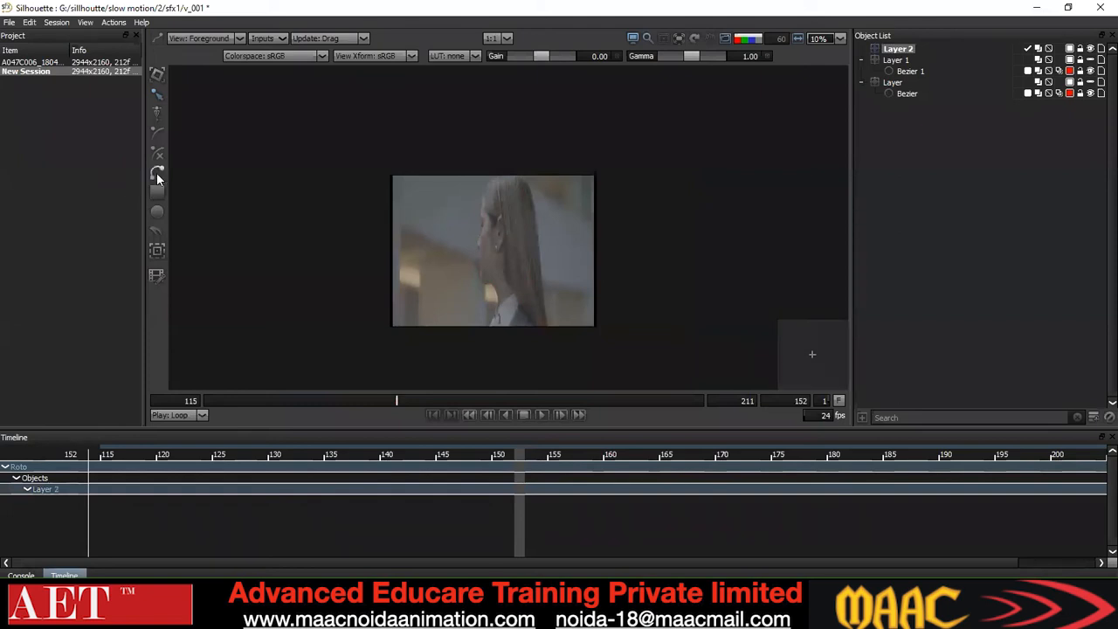
Maximize the viewer and draw a closed ten-point Bezier shape around the forehead, from the hairline to the brow and ear
key("grave")
scroll(475, 259, "up", 5)
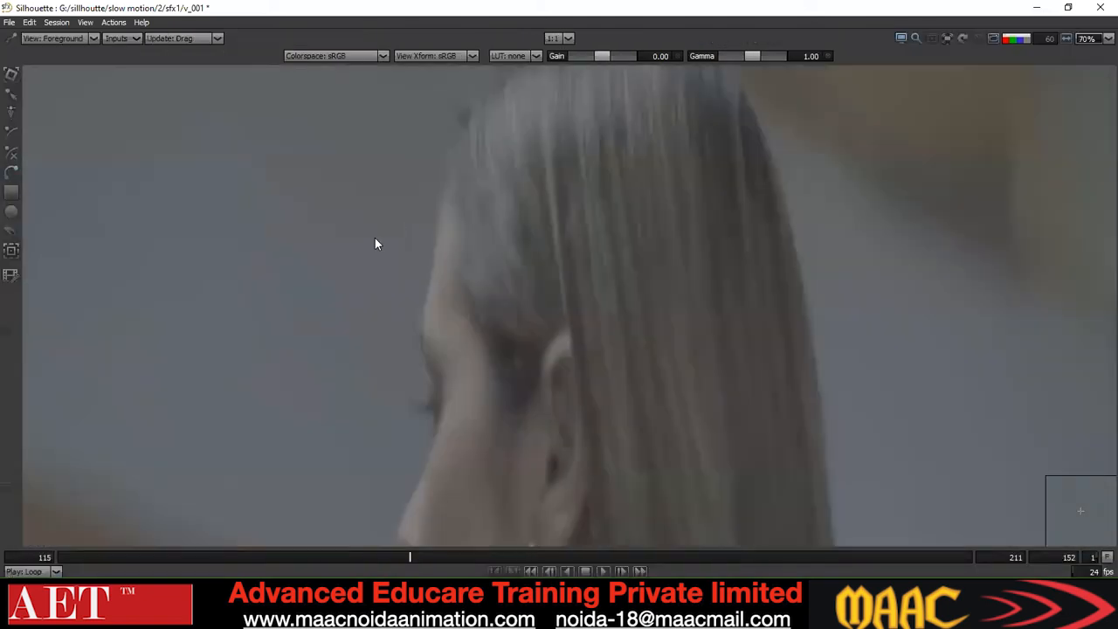
scroll(436, 120, "down", 1)
left_click_drag(436, 121, 435, 174)
left_click(444, 143)
left_click(435, 177)
left_click(419, 261)
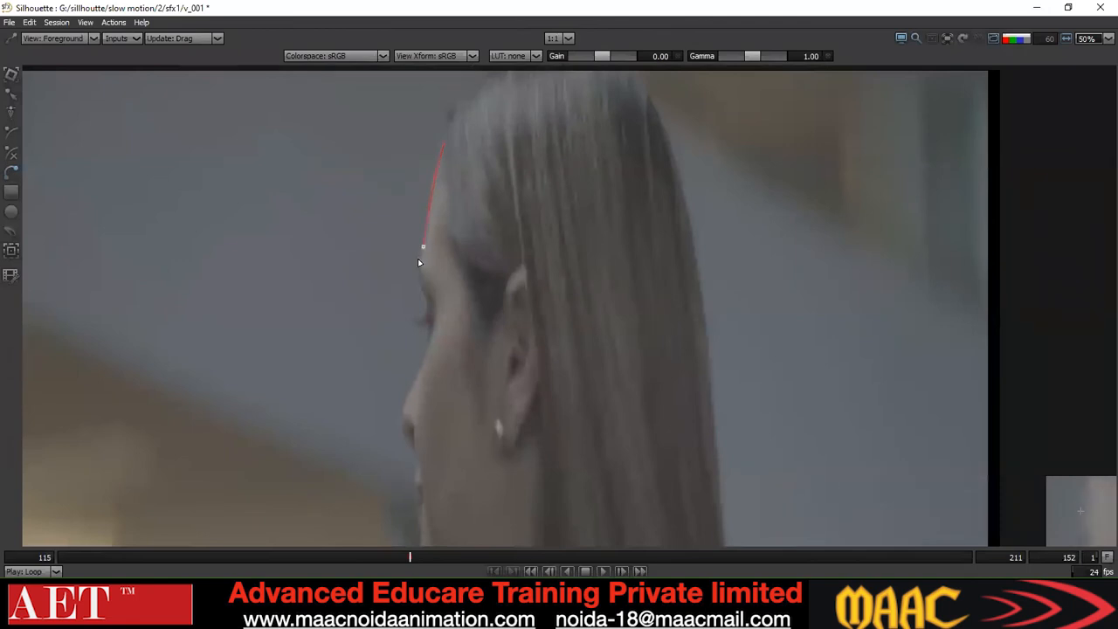
left_click(435, 312)
left_click(478, 304)
left_click(531, 278)
left_click(542, 210)
left_click(526, 122)
left_click(494, 117)
left_click(445, 144)
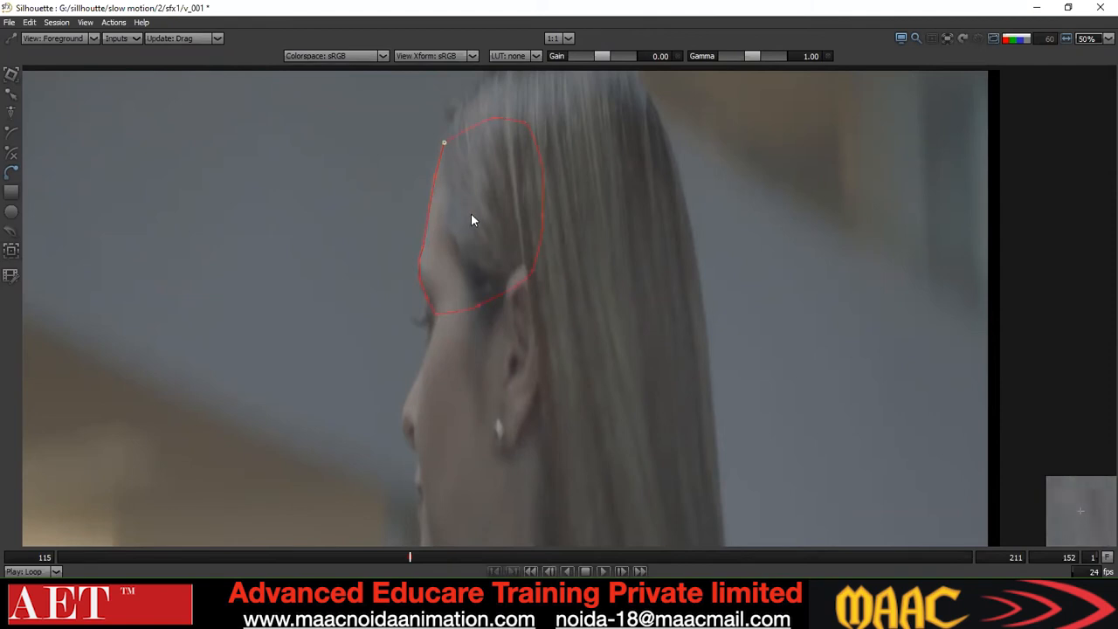
Select the points of the new forehead shape and smooth them so its corners become curves
scroll(472, 213, "down", 2)
right_click(501, 176)
left_click(713, 193)
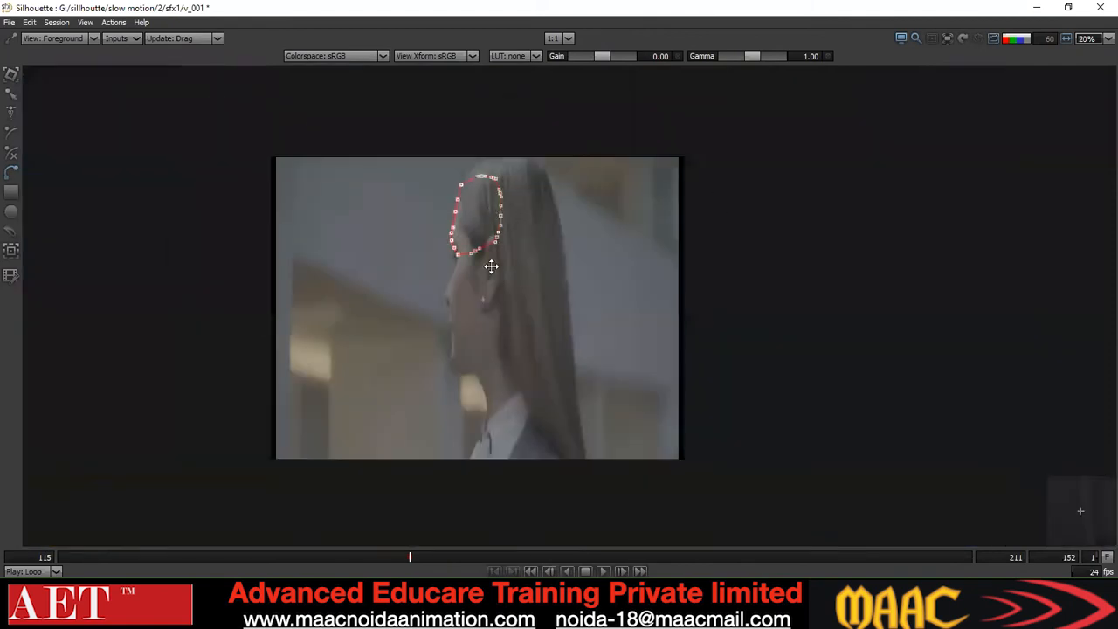
left_click_drag(479, 188, 469, 249)
scroll(470, 255, "up", 2)
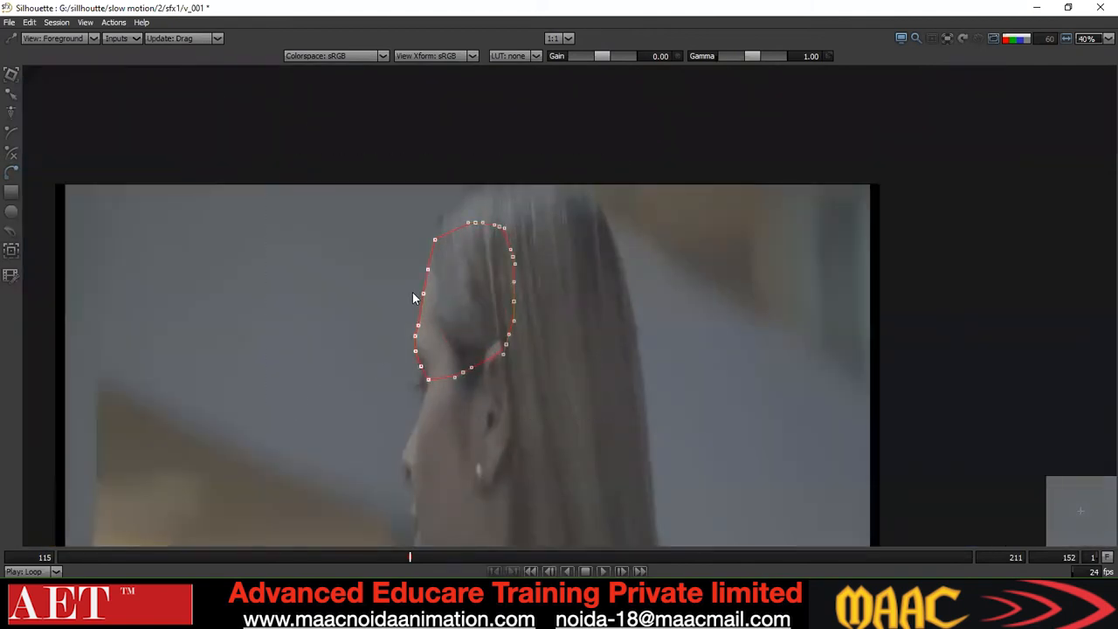
scroll(441, 257, "up", 4)
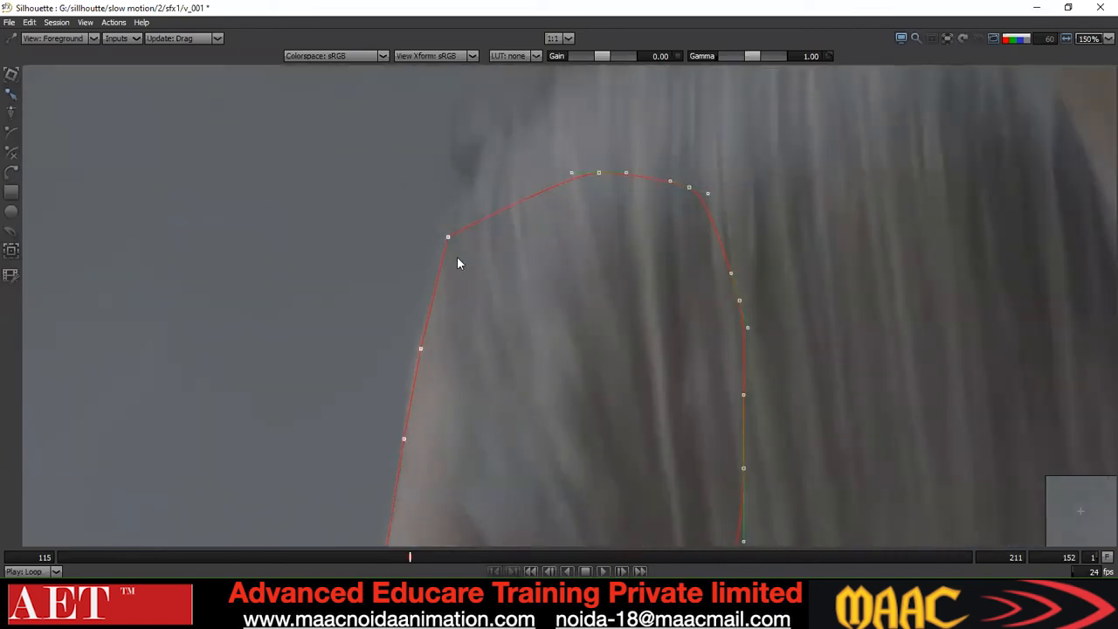
scroll(338, 357, "down", 3)
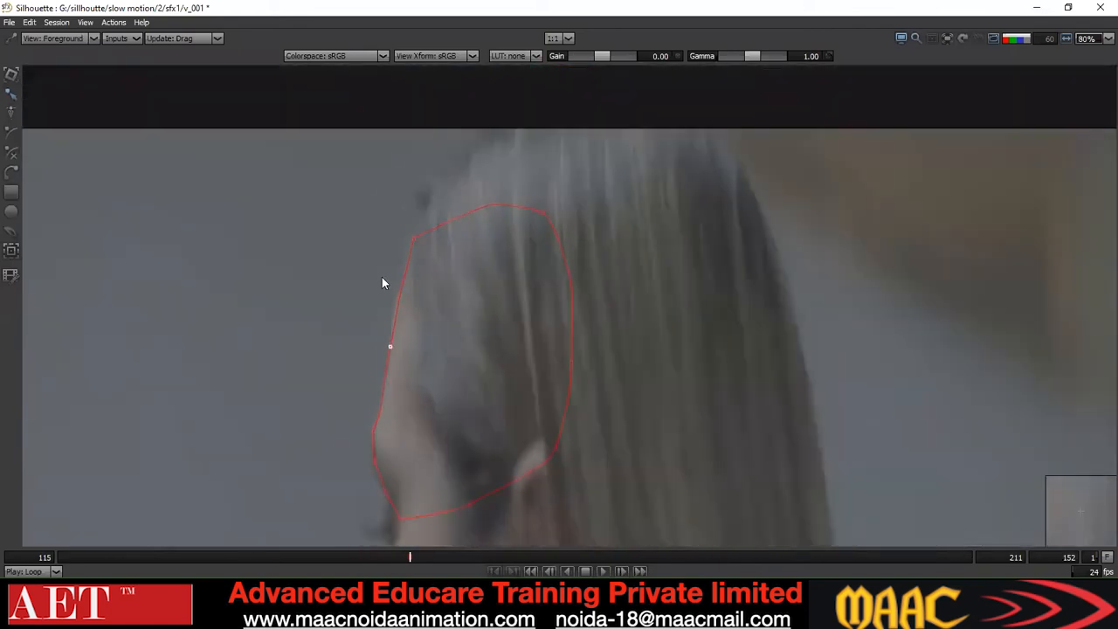
right_click(649, 472)
left_click(648, 472)
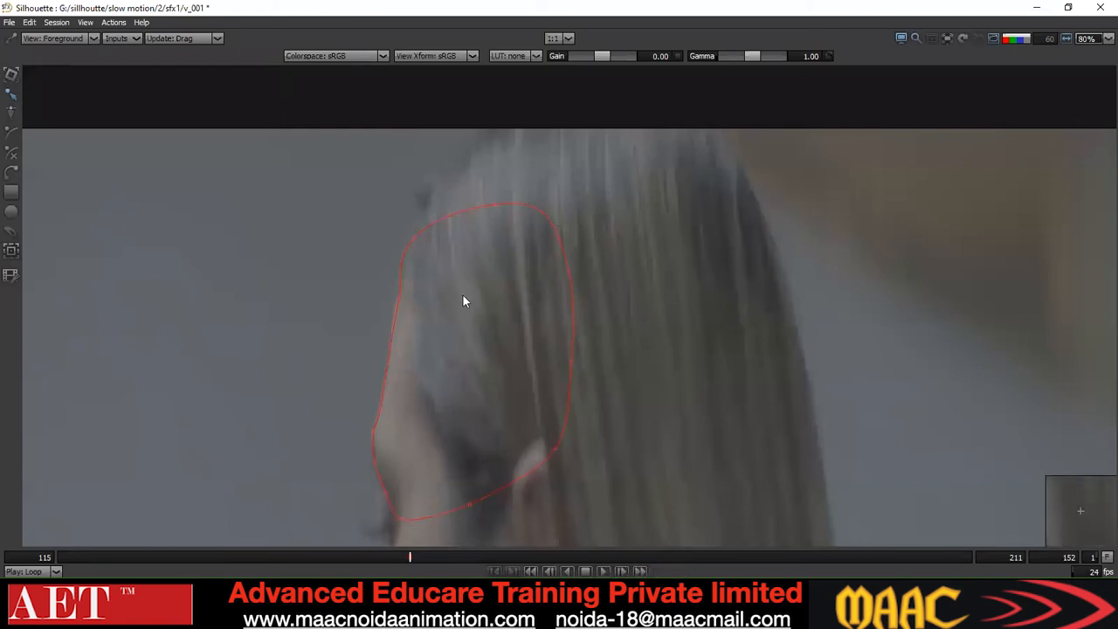
Check the forehead shape's hairline corner, undo the smoothing, and select all of the shape's points
left_click_drag(403, 221, 440, 270)
left_click_drag(371, 216, 431, 256)
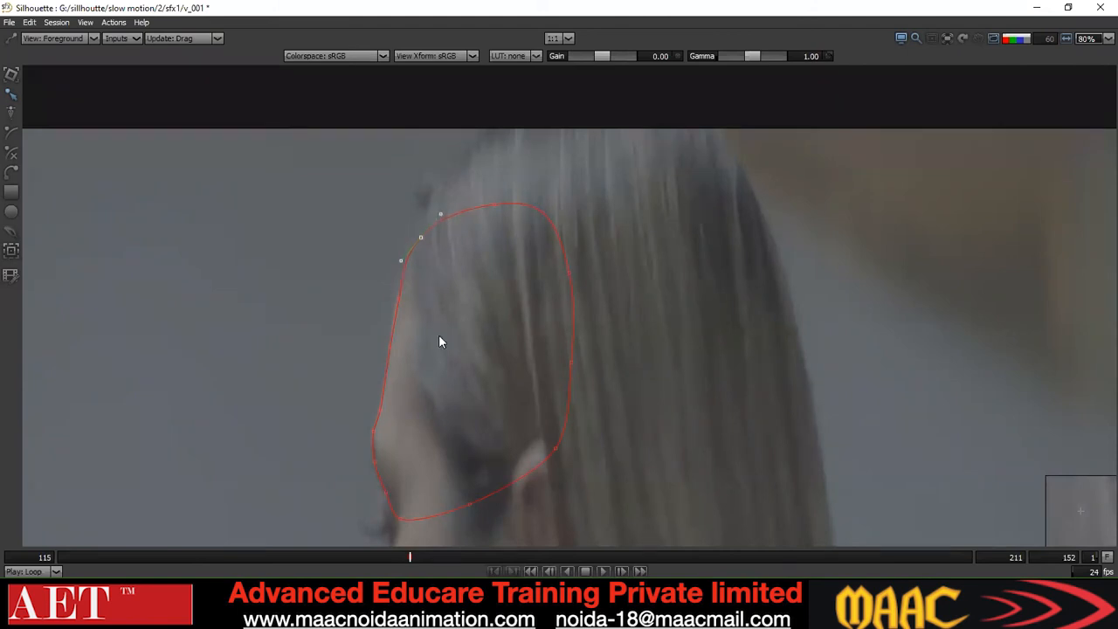
scroll(432, 384, "down", 2)
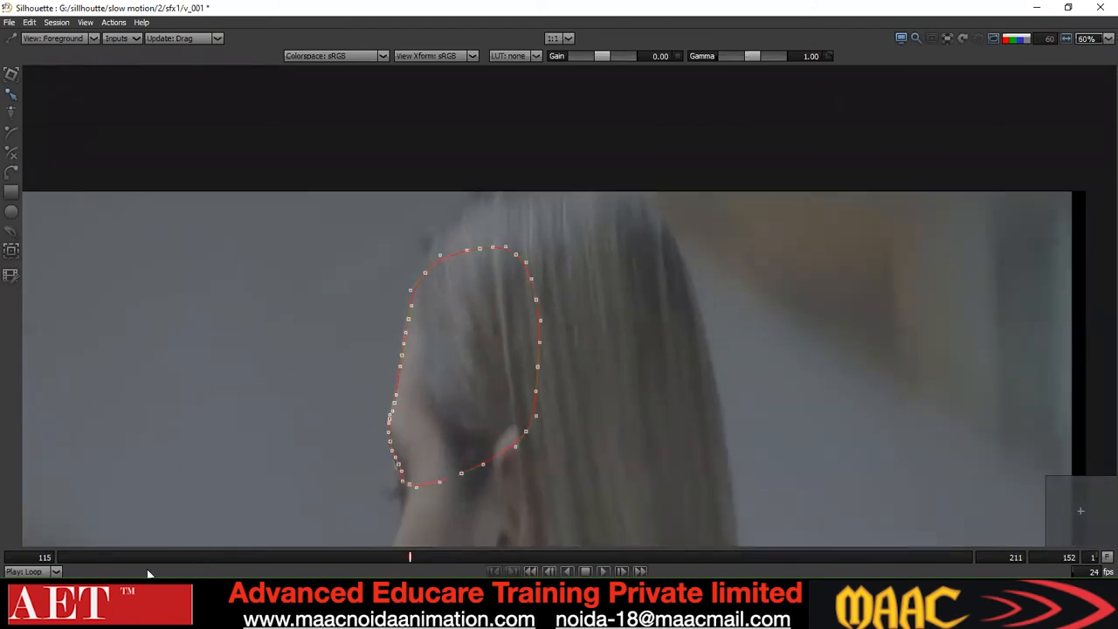
key("ctrl+z")
left_click(437, 424)
left_click_drag(302, 183, 641, 566)
left_click_drag(580, 208, 381, 506)
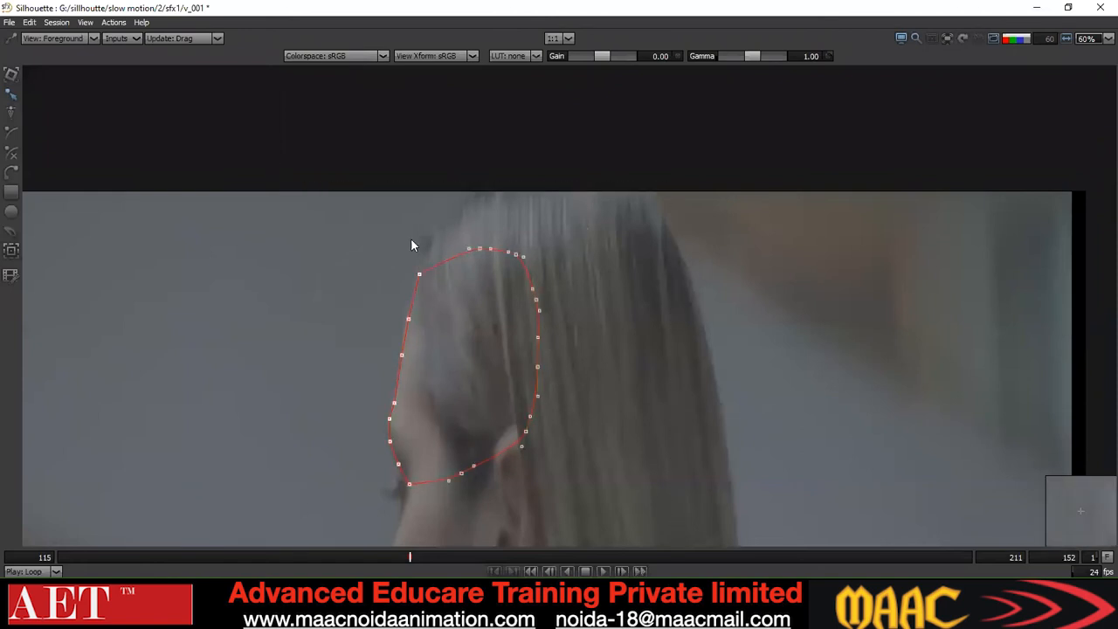
Smooth the forehead shape's points again and check the curve at the hairline corner
scroll(407, 256, "up", 2)
scroll(424, 281, "down", 1)
left_click_drag(424, 281, 406, 191)
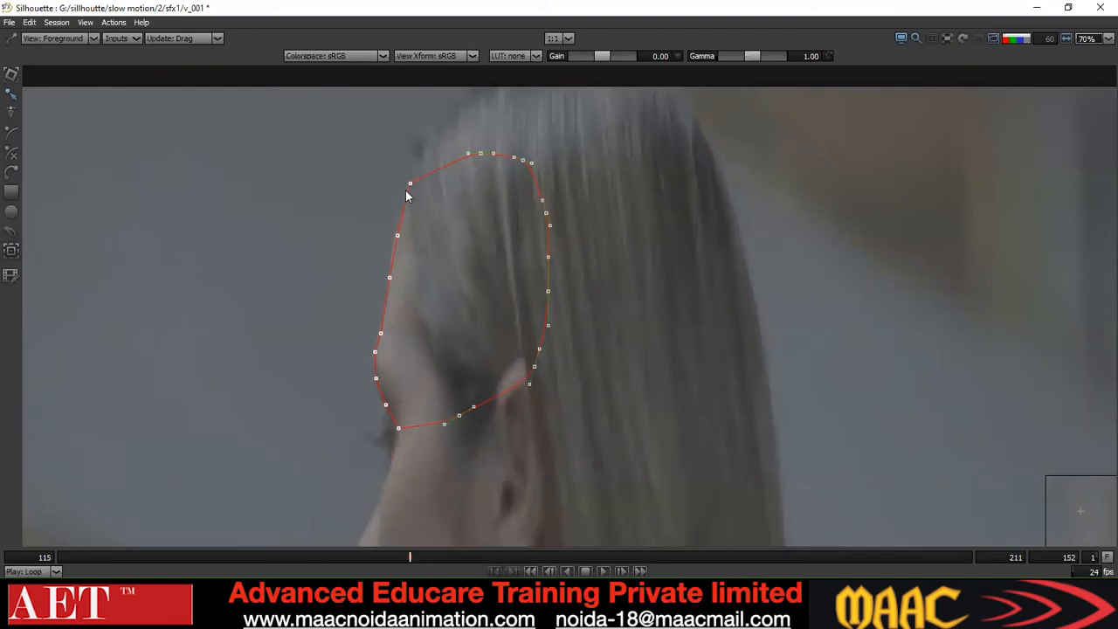
key("s")
left_click(349, 339)
scroll(383, 261, "down", 2)
left_click(404, 252)
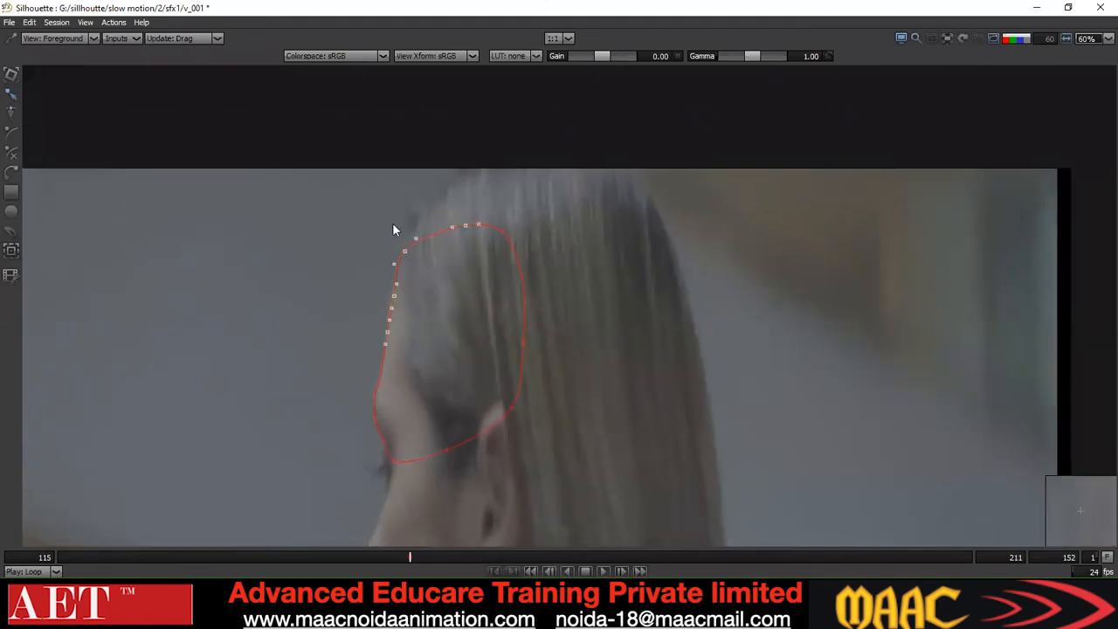
left_click(432, 279)
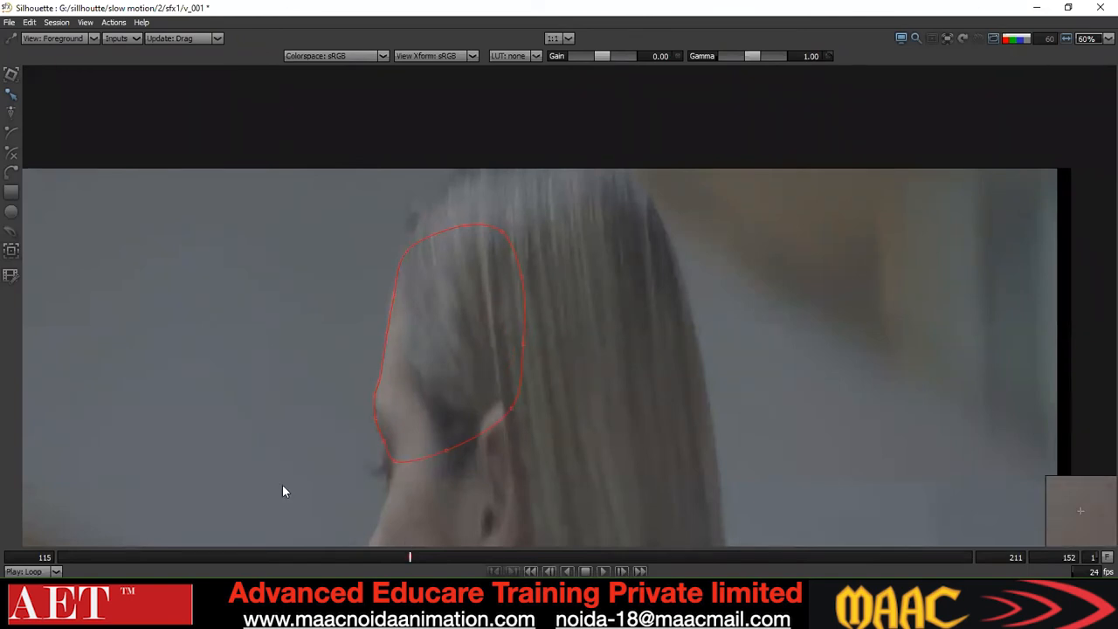
Examine the woman's profile below the forehead shape, from the nose and lips to the chin, neck and collar
scroll(392, 342, "down", 1)
left_click_drag(371, 239, 364, 187)
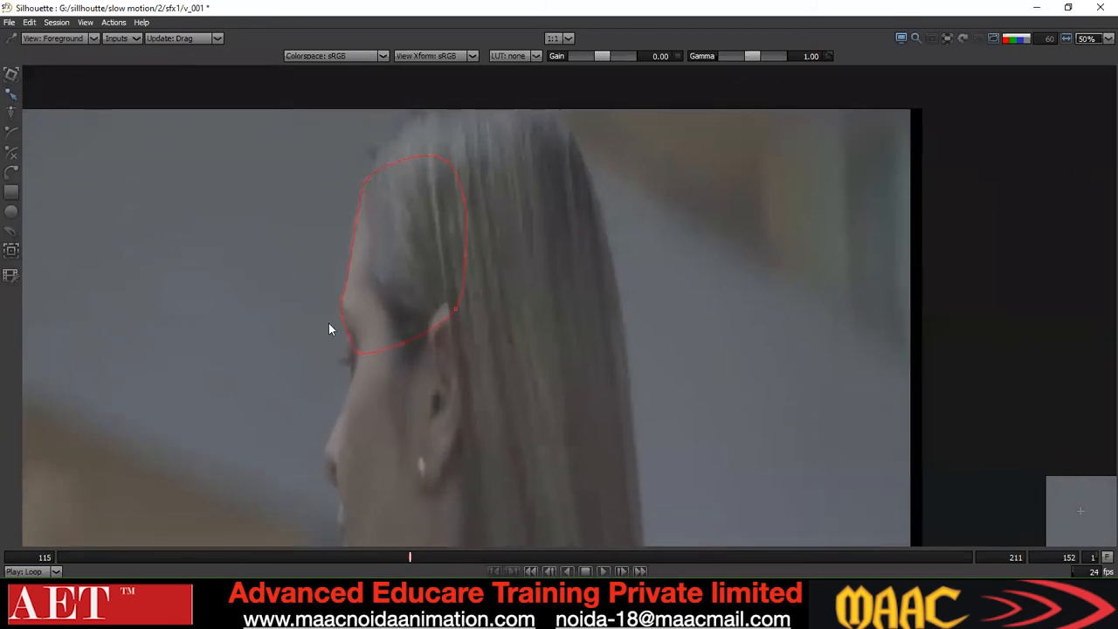
left_click_drag(328, 323, 340, 247)
left_click_drag(394, 409, 389, 349)
left_click_drag(389, 472, 388, 412)
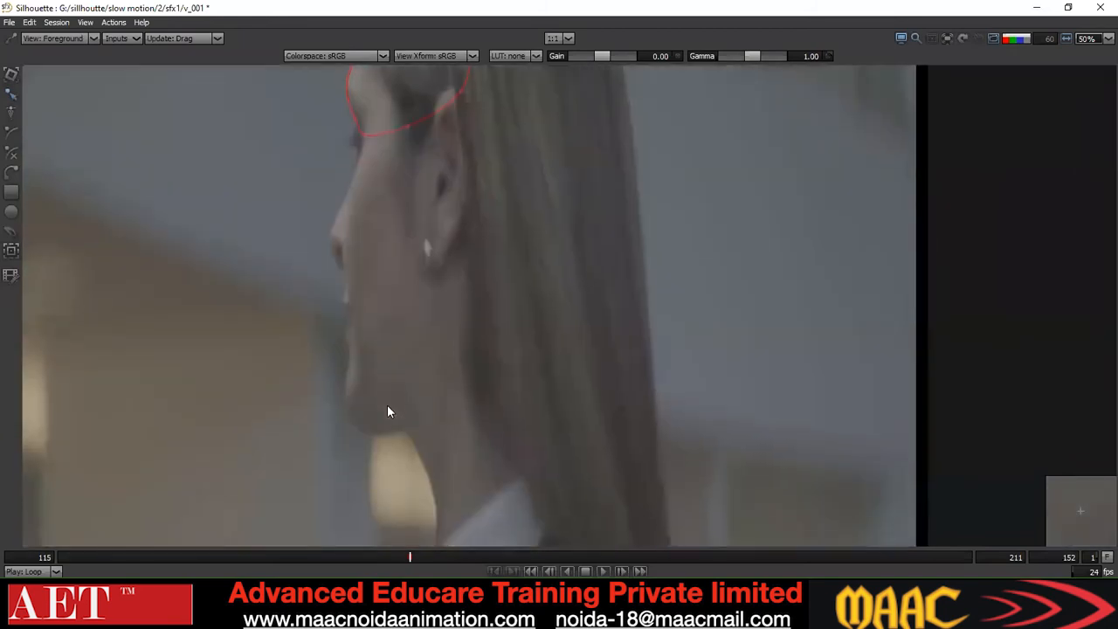
scroll(407, 435, "up", 2)
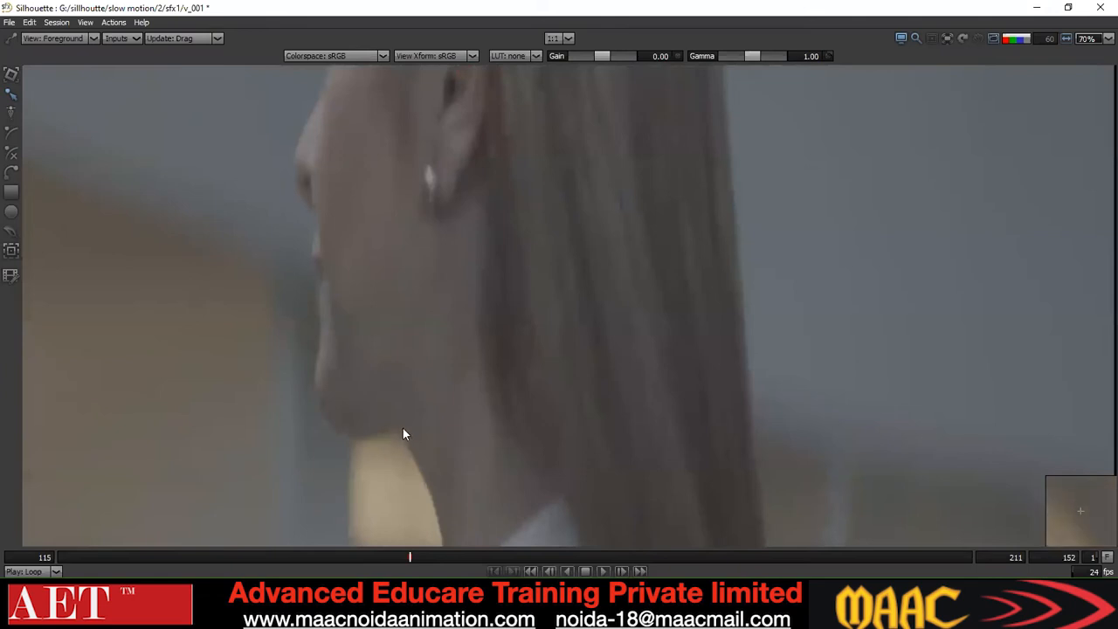
scroll(354, 435, "down", 5)
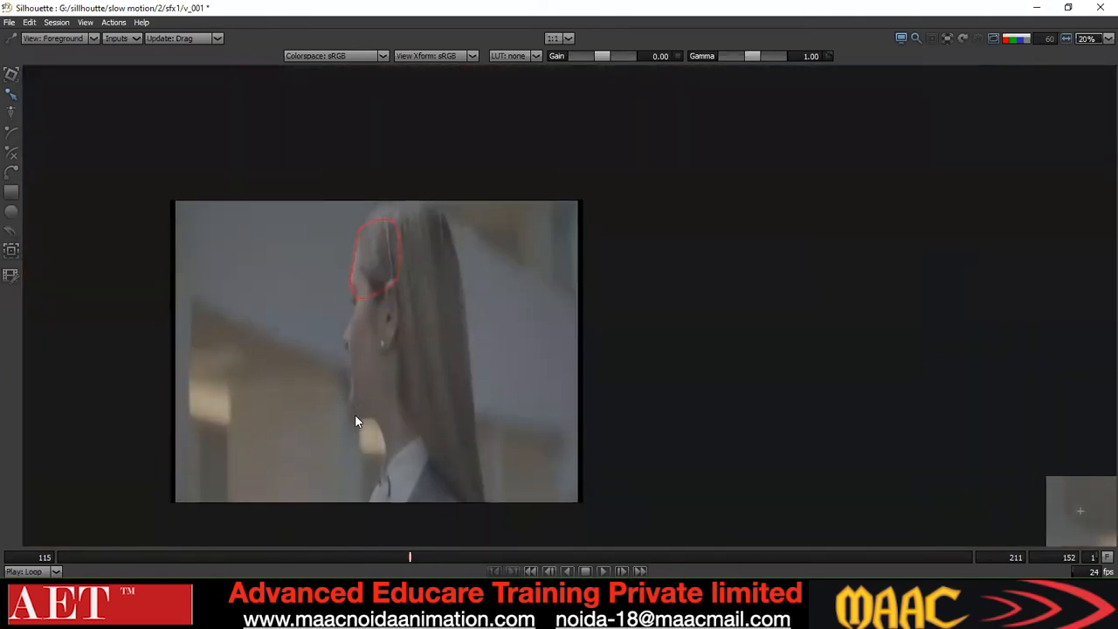
left_click_drag(511, 398, 520, 430)
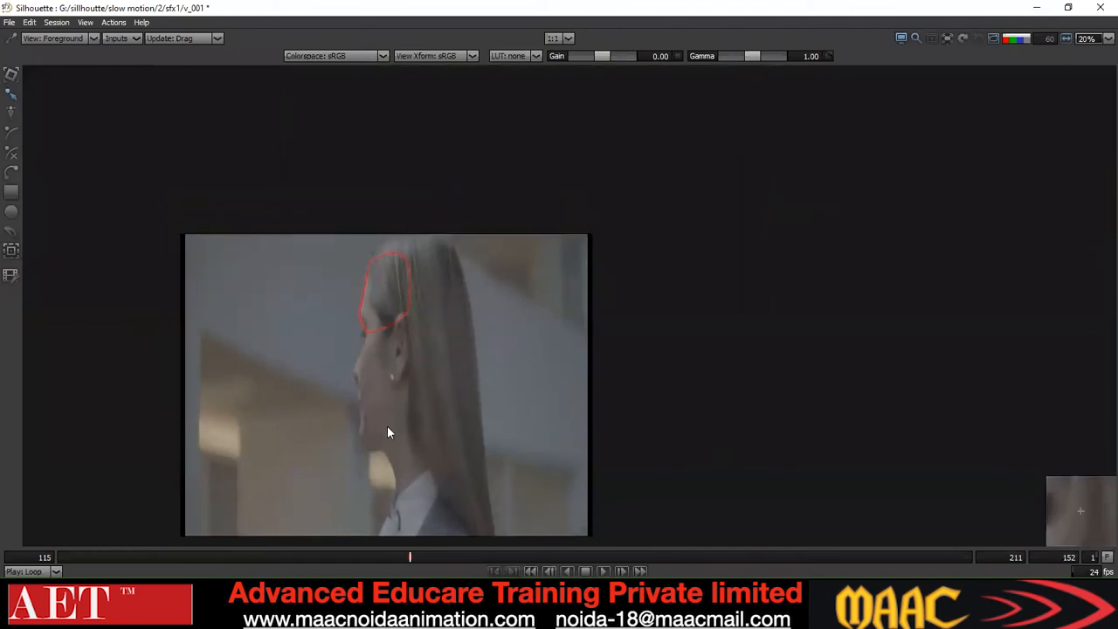
Draw a rectangle shape over the background wall in front of the face, extending below the image's lower edge
left_click_drag(305, 369, 448, 302)
scroll(405, 376, "up", 2)
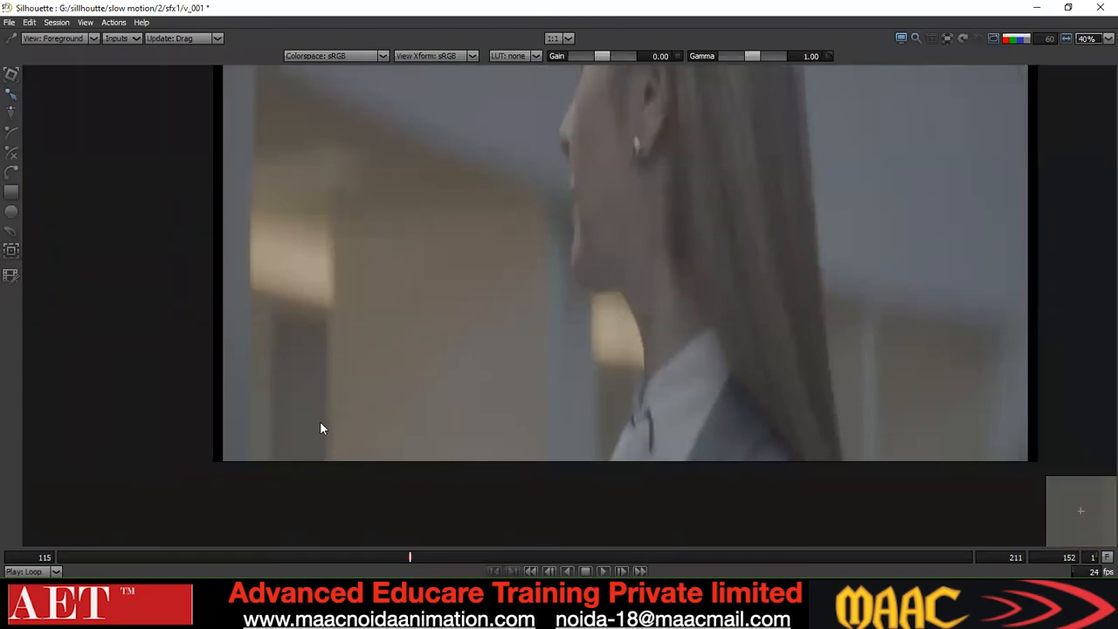
left_click(11, 192)
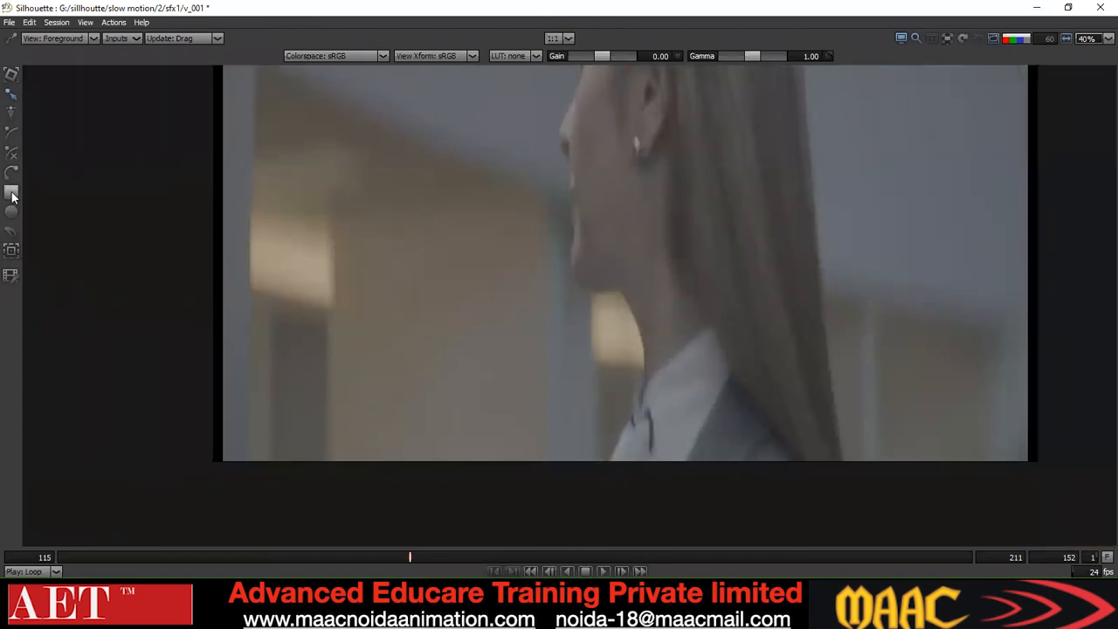
left_click_drag(327, 125, 428, 437)
mouse_move(498, 470)
left_mouse_down()
mouse_move(621, 510)
mouse_move(595, 508)
left_mouse_up()
Select the rectangle's upper-left corner point and nudge it slightly up and to the right
left_click_drag(638, 110, 574, 164)
left_click_drag(192, 75, 377, 267)
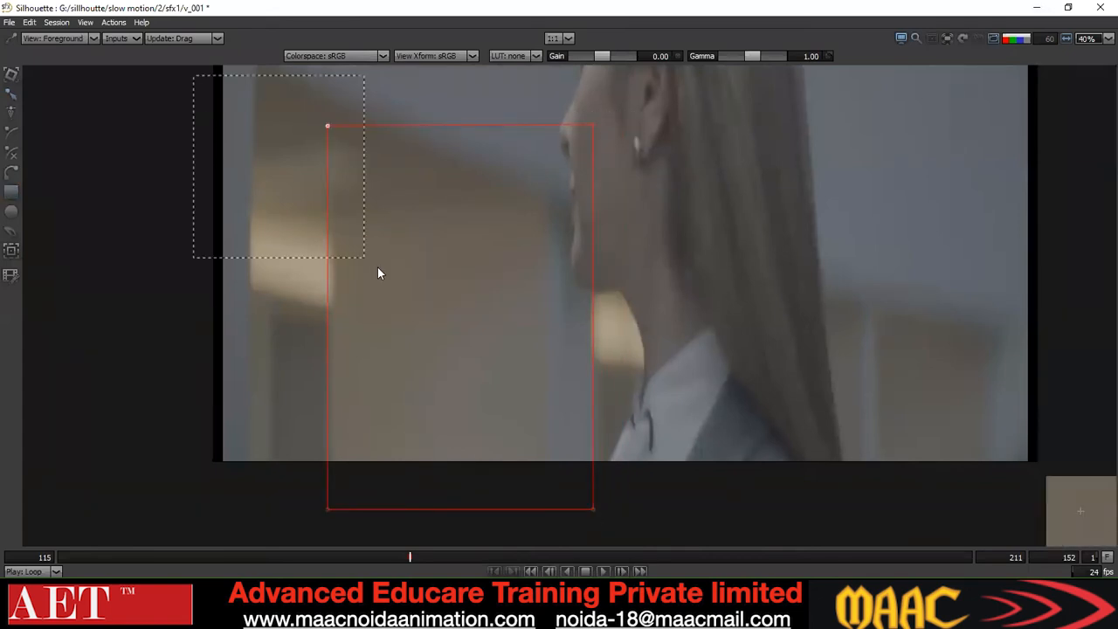
key("Up")
key("Up")
key("Up")
key("Up")
key("Up")
key("Up")
key("Right")
key("Right")
key("Right")
key("Right")
key("Right")
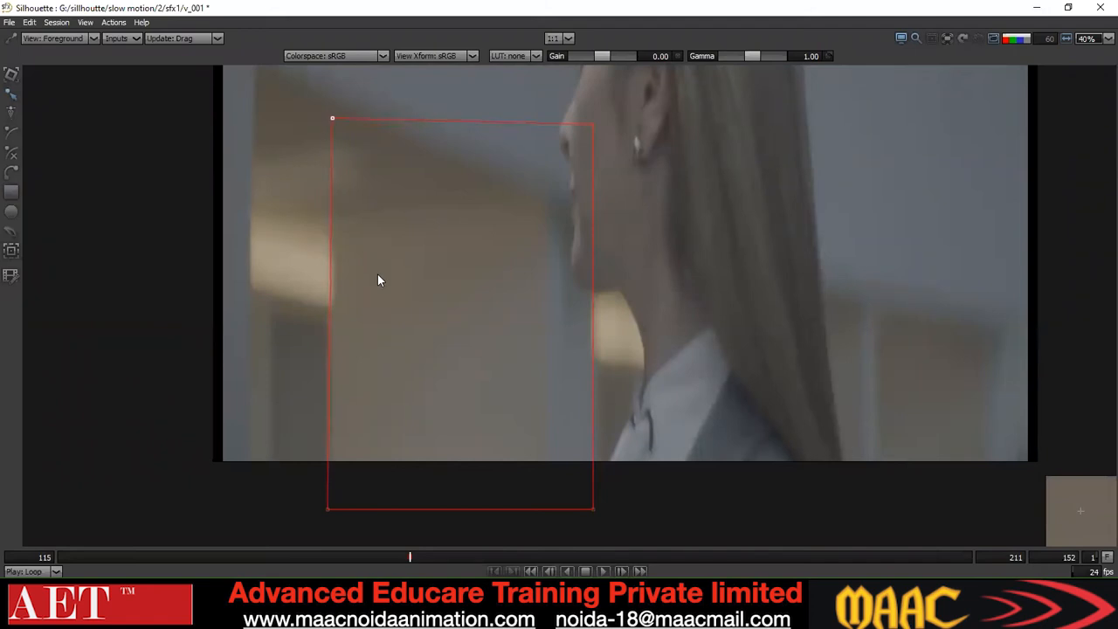
scroll(365, 287, "down", 2)
key("Up")
key("Up")
key("Right")
key("Right")
key("Right")
Select other corner points of the rectangle in turn and nudge them upward
left_click_drag(523, 243, 318, 282)
key("Up")
key("Up")
key("Up")
key("Up")
key("Up")
key("Up")
key("Up")
key("Up")
left_click_drag(316, 324, 398, 472)
left_click_drag(548, 115, 465, 256)
left_click_drag(557, 323, 434, 495)
key("Up")
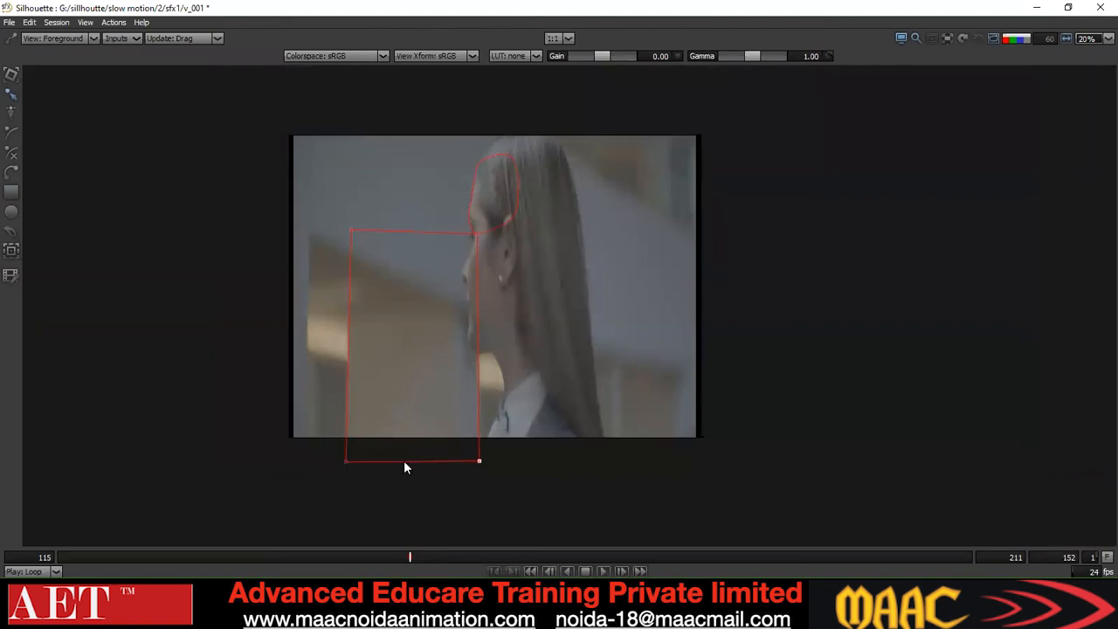
Select the whole rectangle shape over the wall and delete it
left_click(286, 463)
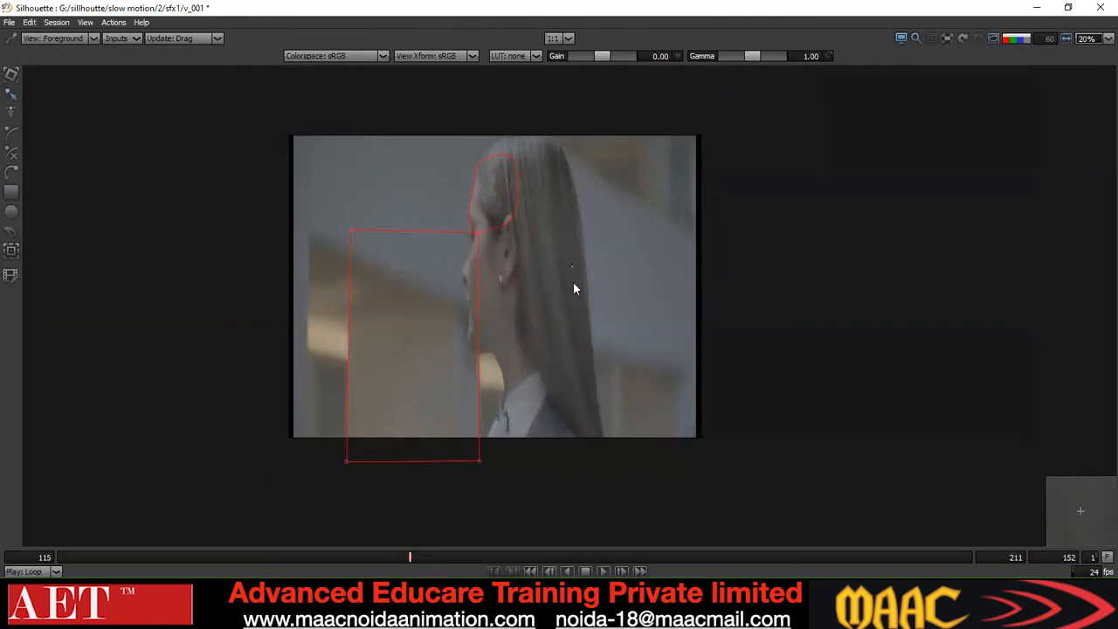
left_click_drag(616, 200, 285, 468)
key("Delete")
scroll(475, 314, "up", 2)
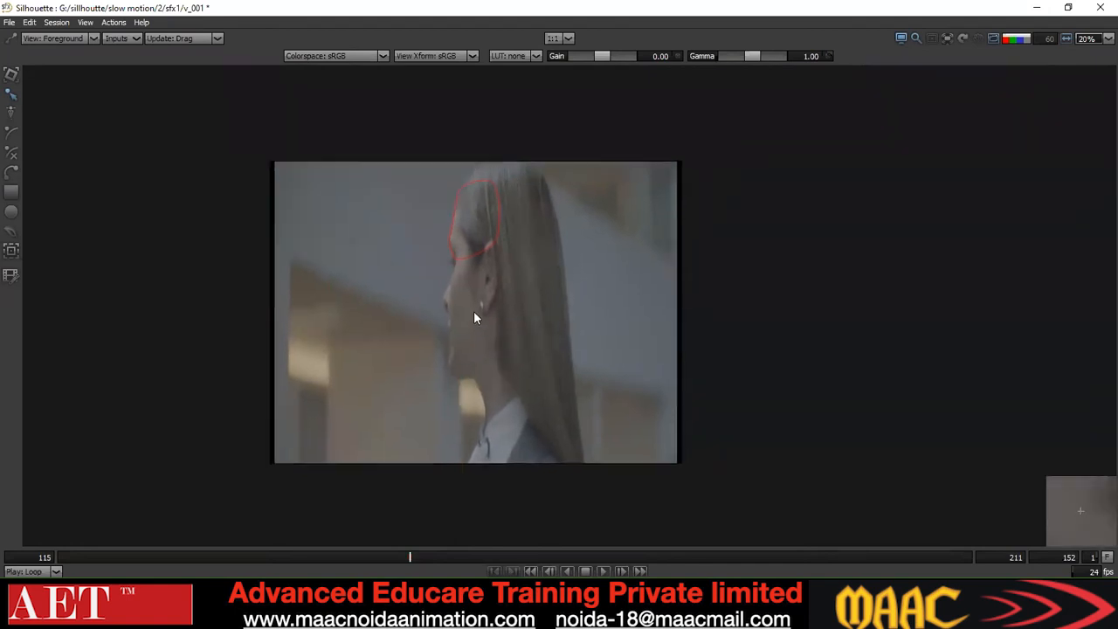
Examine the eye, nose and ear area below the forehead shape and the shape's points along the brow
scroll(447, 300, "up", 2)
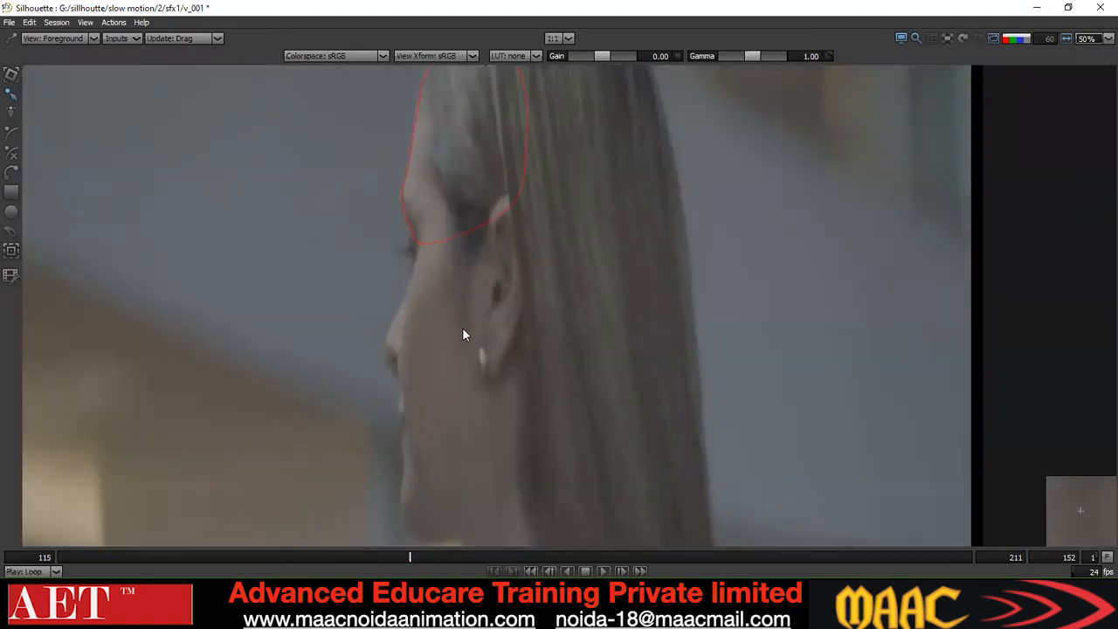
scroll(635, 366, "down", 2)
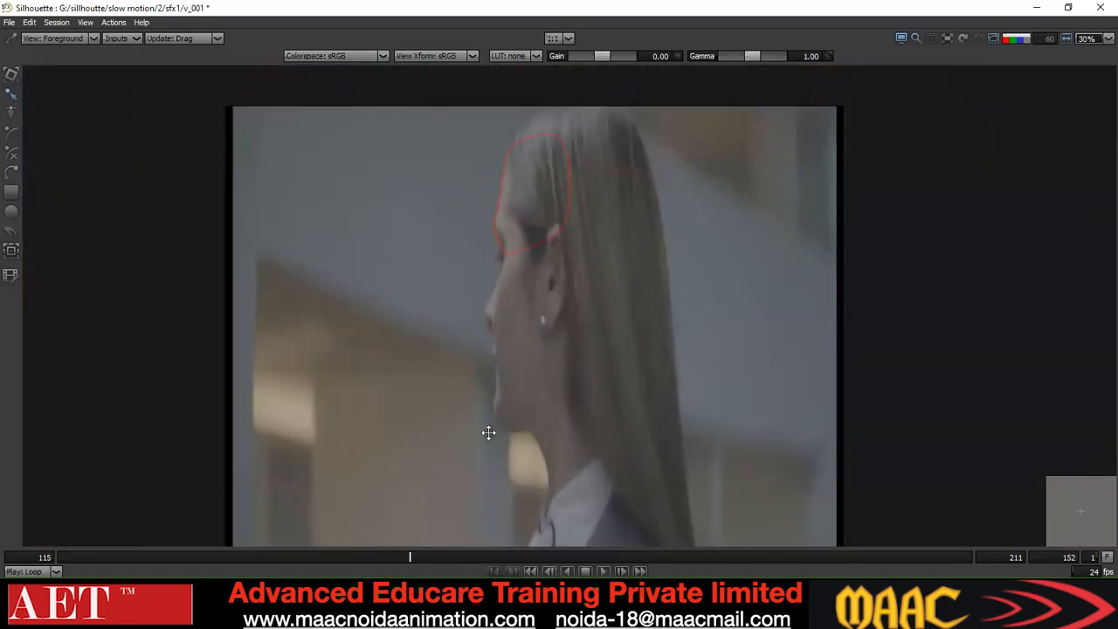
scroll(486, 365, "up", 2)
scroll(568, 335, "down", 2)
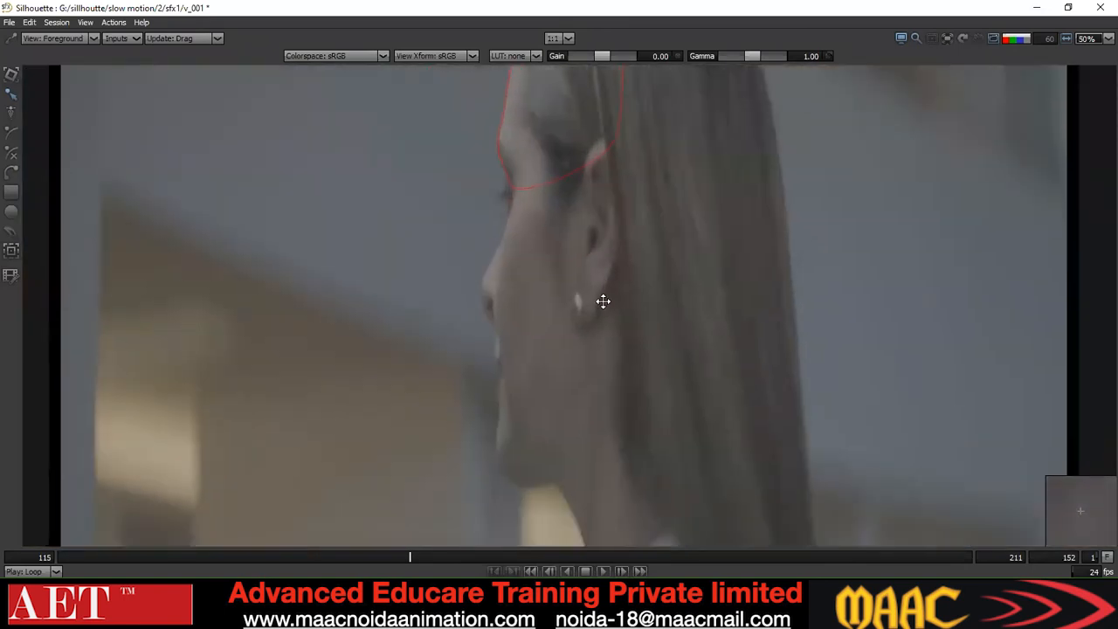
scroll(576, 306, "up", 3)
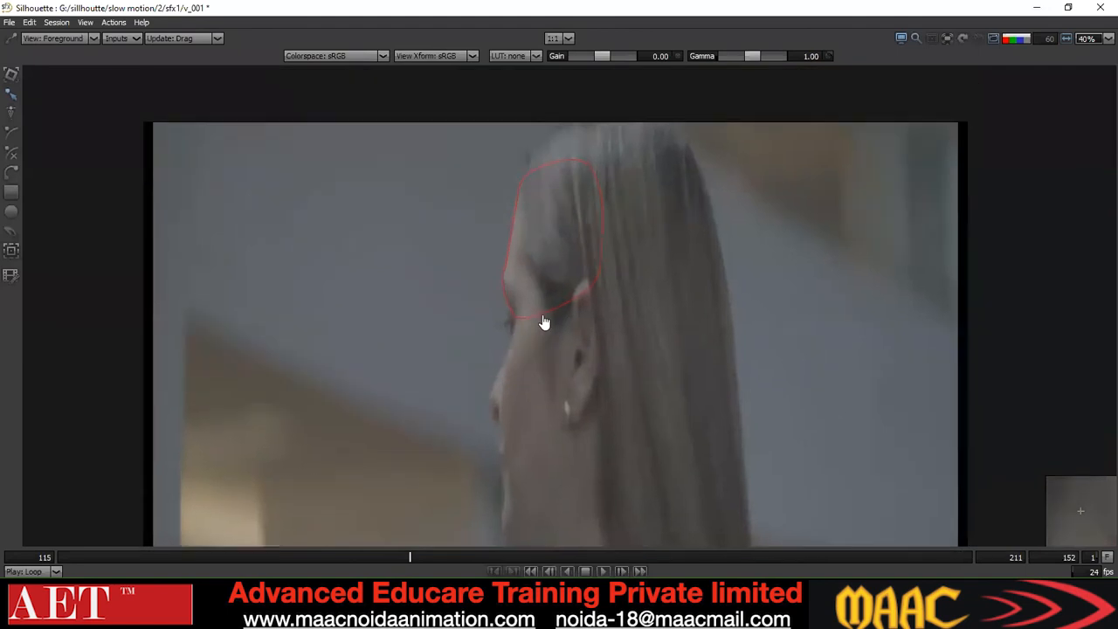
scroll(503, 341, "down", 1)
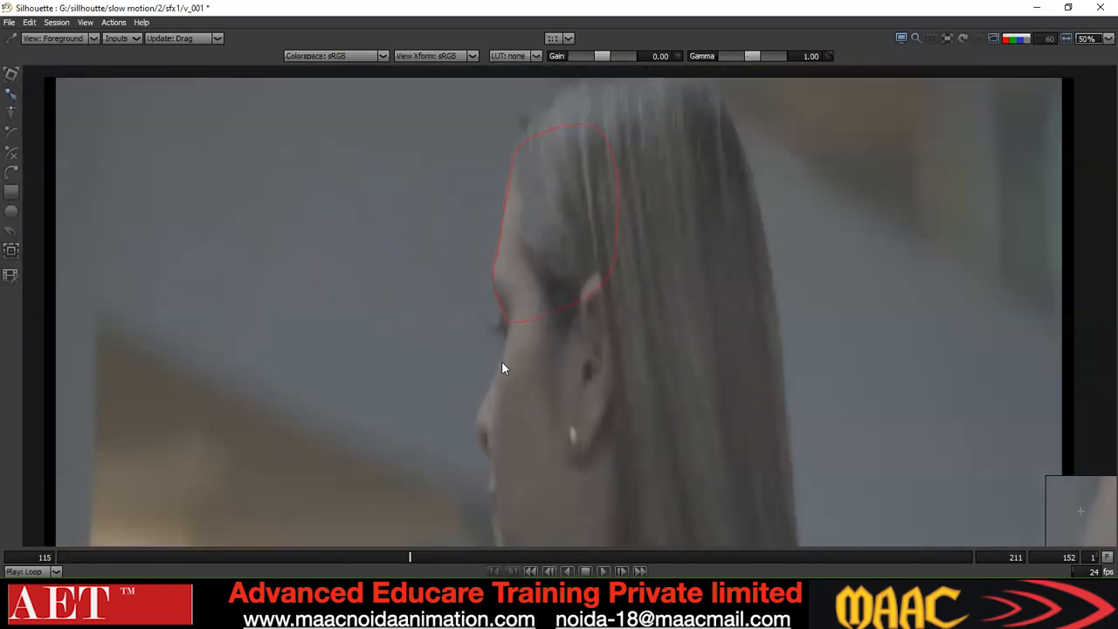
mouse_move(507, 368)
left_mouse_down()
mouse_move(506, 301)
mouse_move(500, 361)
left_mouse_up()
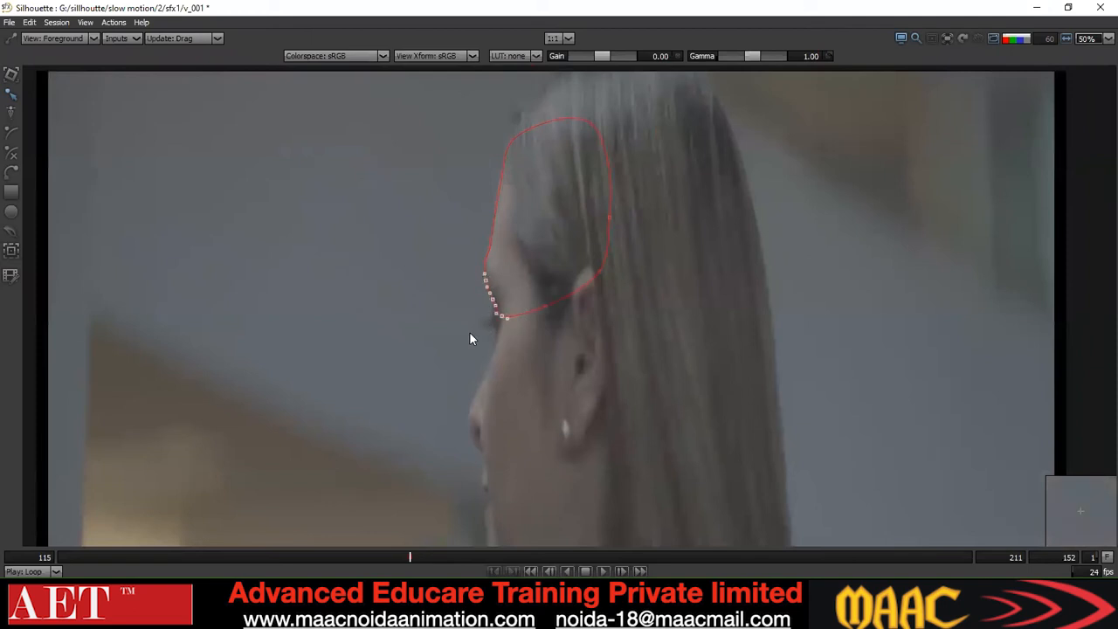
scroll(477, 349, "down", 3)
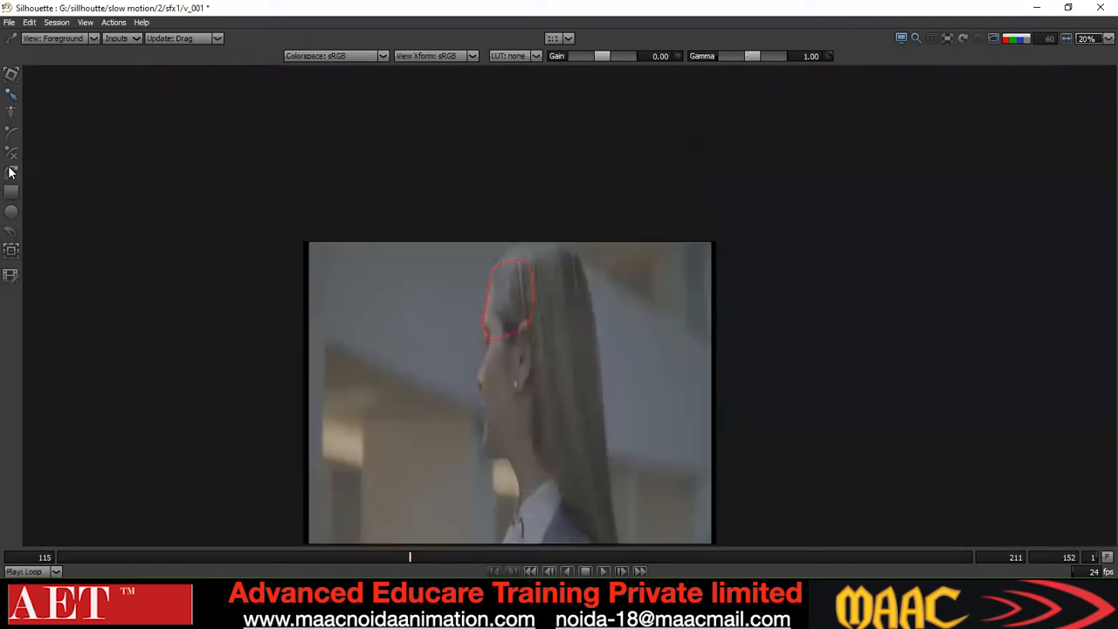
Draw a closed shape from the brow down the nose and across the cheek to the ear, overlapping the forehead shape
scroll(478, 275, "up", 2)
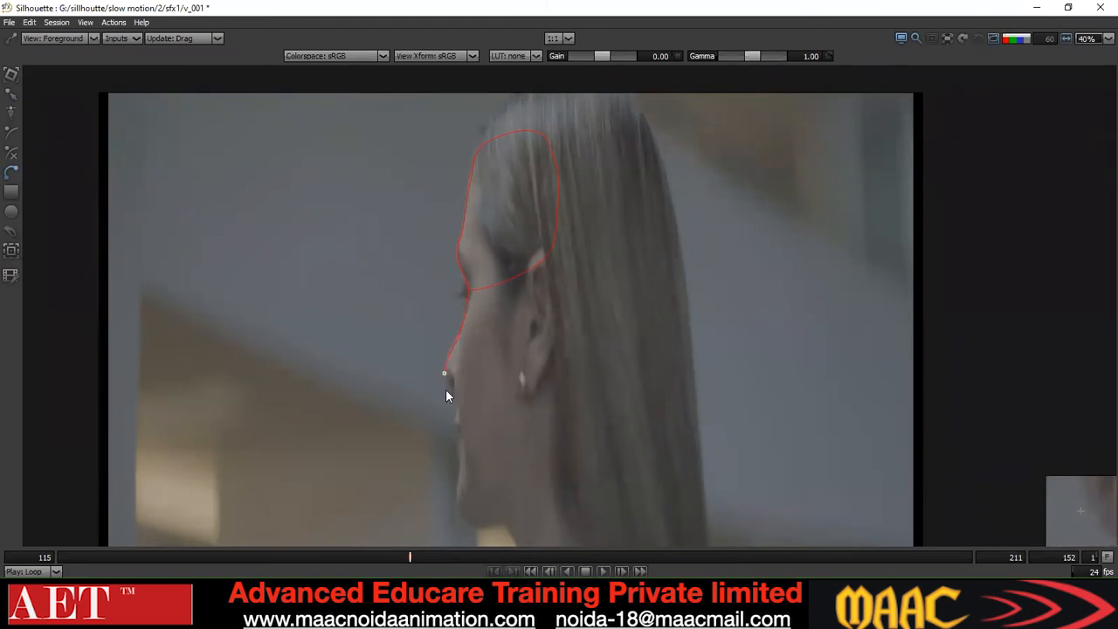
left_click(478, 401)
left_click(542, 347)
left_click(545, 303)
left_click(534, 270)
left_click(496, 263)
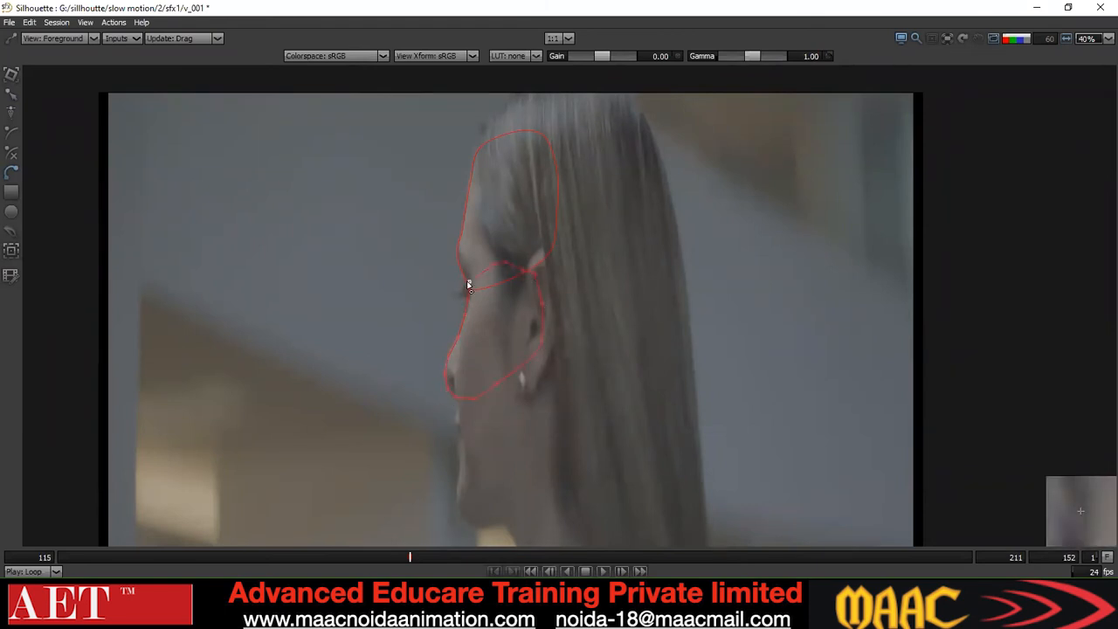
left_click(469, 284)
Select the points of the new eye-and-nose shape and smooth them
left_click_drag(614, 242, 534, 321)
left_click_drag(641, 209, 516, 383)
right_click(624, 216)
left_click(667, 325)
Compare the foreground and output views to check how the forehead and nose shapes overlap and fill the face
scroll(662, 327, "down", 2)
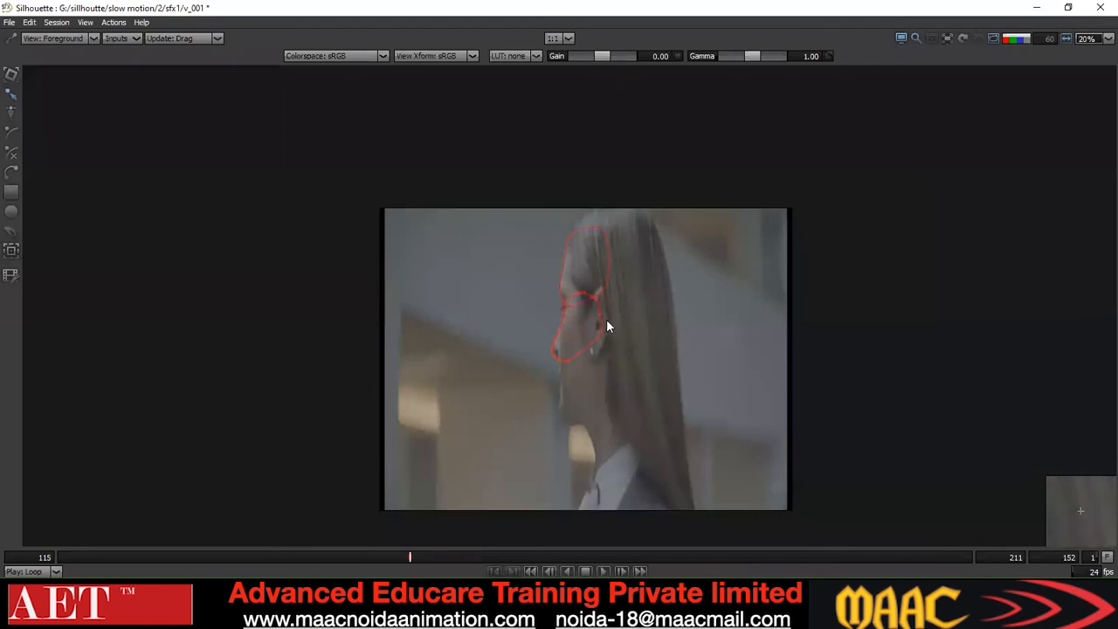
left_click_drag(630, 301, 554, 368)
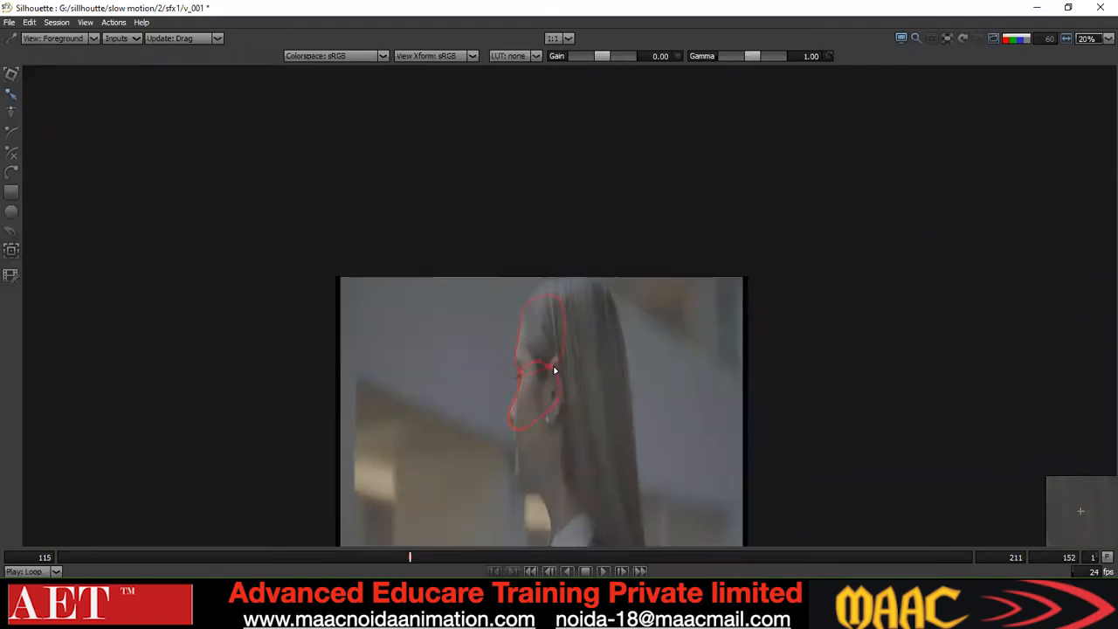
scroll(553, 368, "up", 2)
key("2")
scroll(504, 369, "up", 1)
scroll(506, 368, "down", 3)
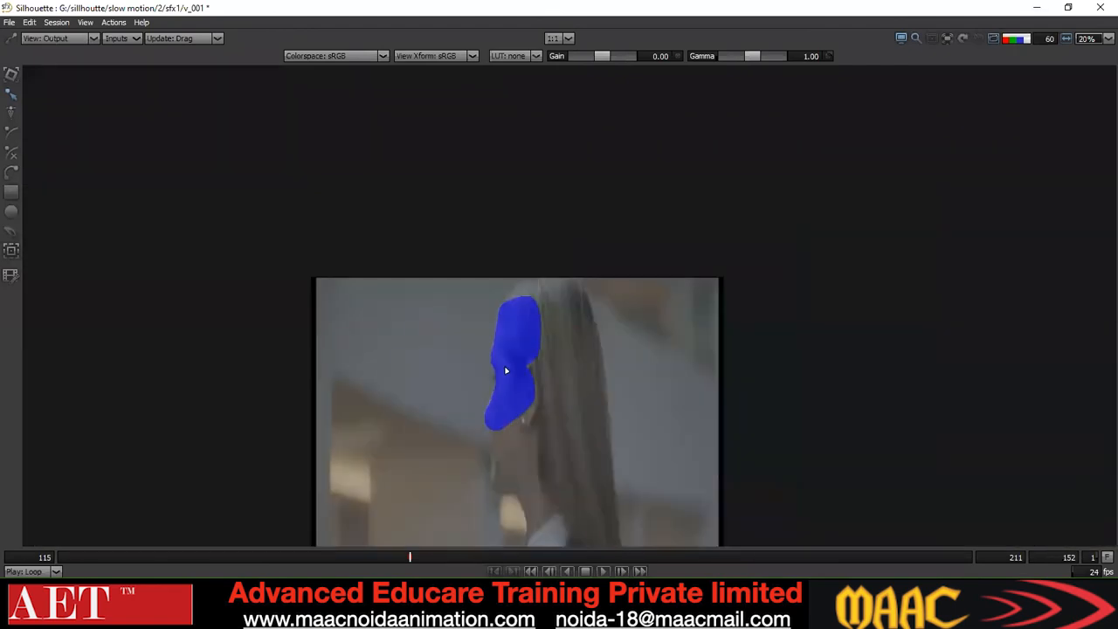
scroll(512, 333, "up", 2)
key("1")
key("2")
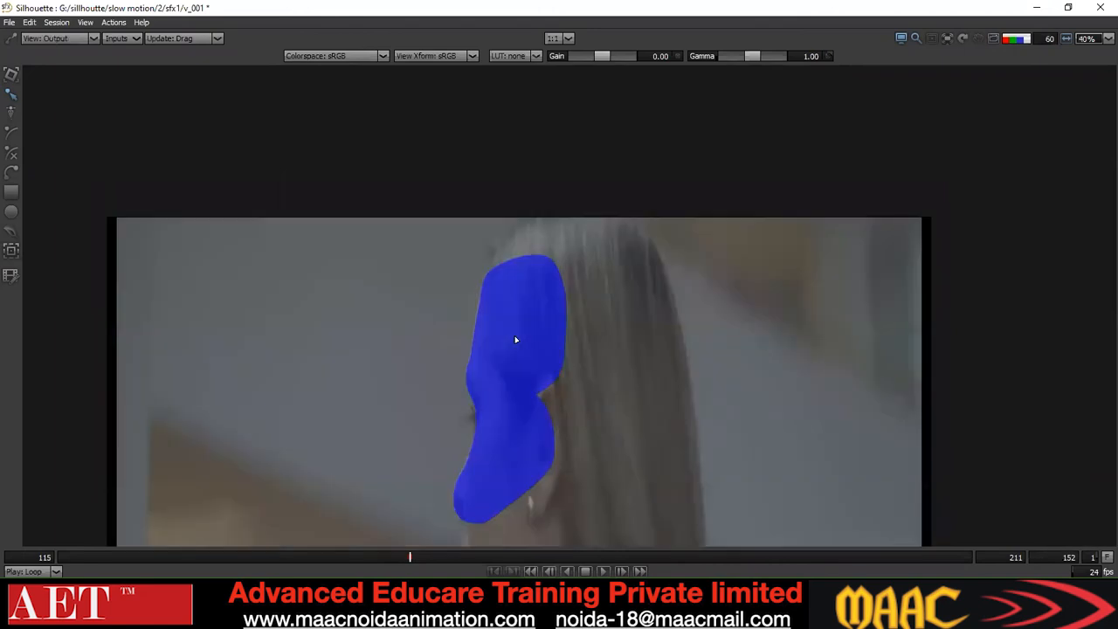
scroll(515, 340, "down", 2)
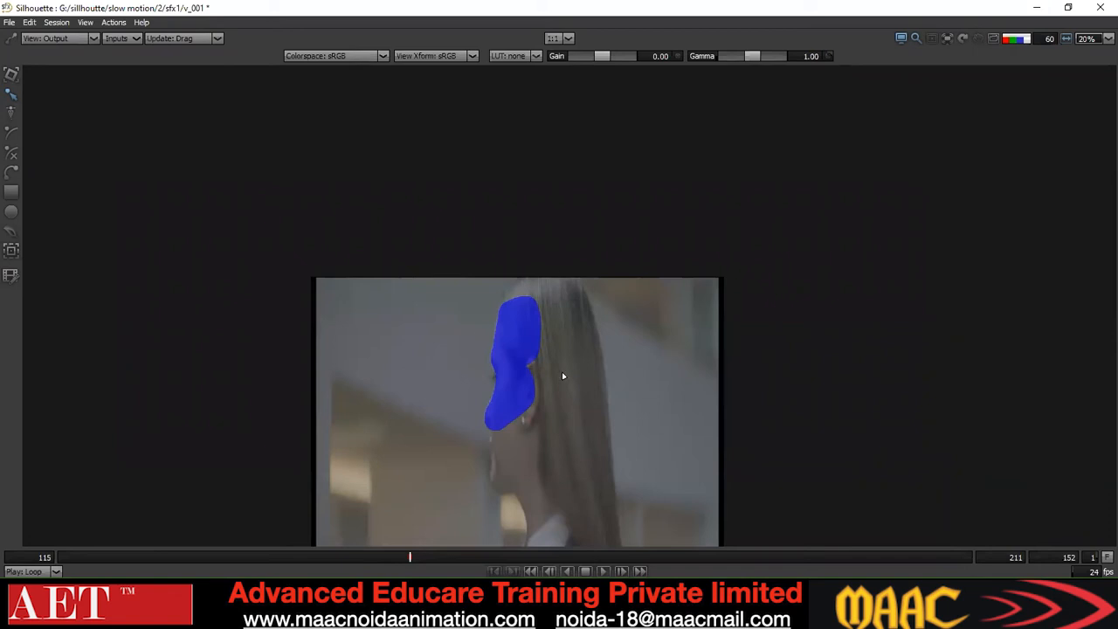
scroll(513, 385, "up", 1)
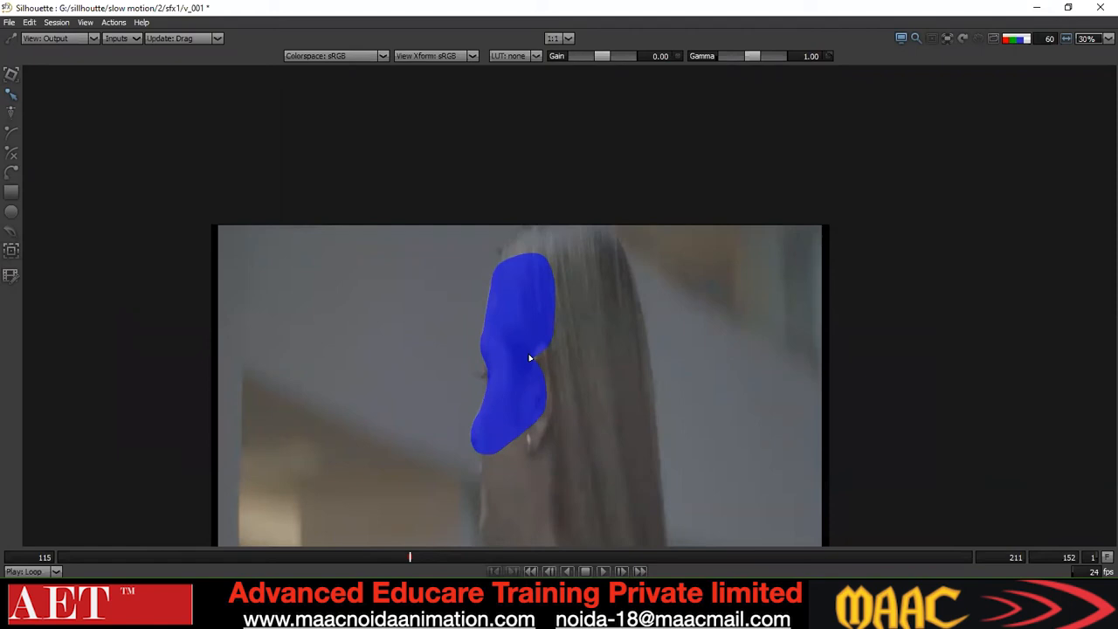
left_click(79, 24)
mouse_move(29, 23)
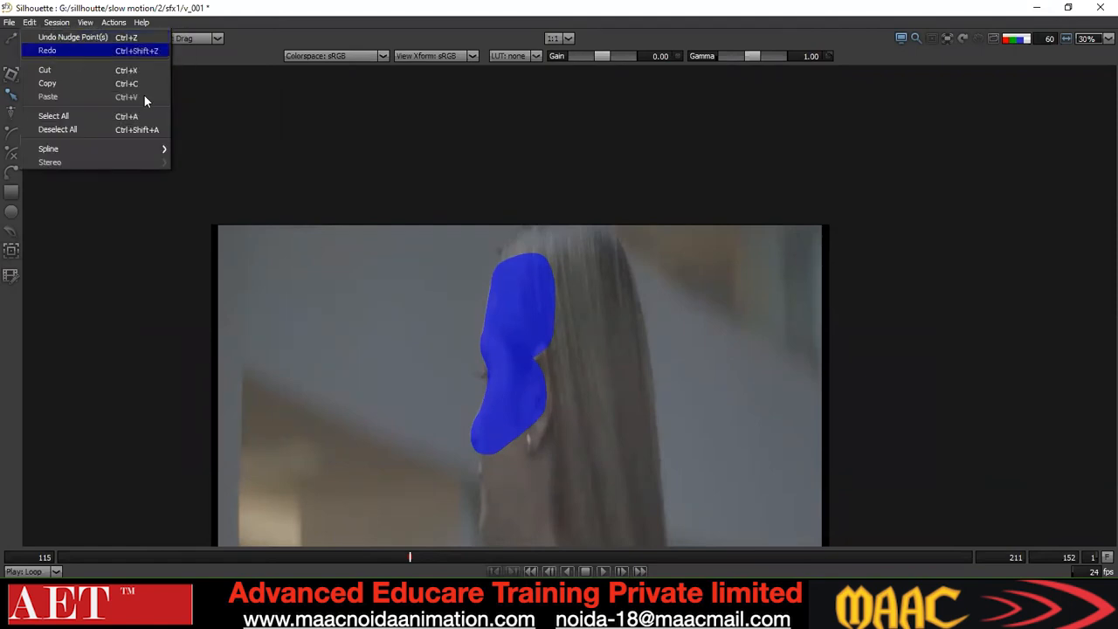
left_click(271, 160)
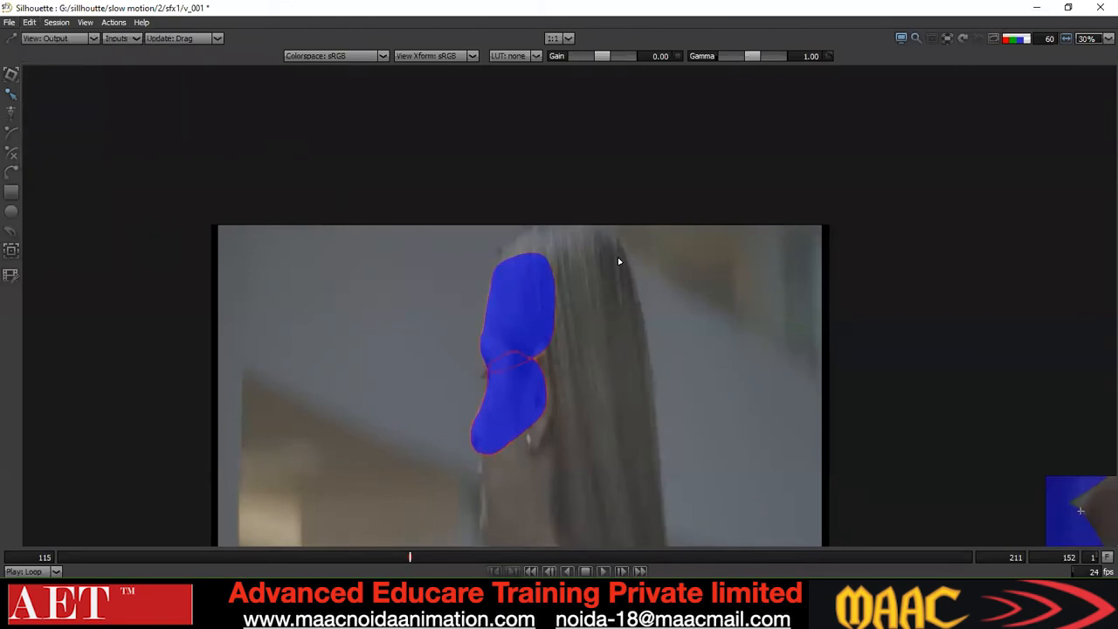
Inspect the combined forehead and nose shapes as a blue overlay and as an alpha matte, and return to the foreground view
key("1")
key("1")
key("1")
key("1")
key("1")
key("1")
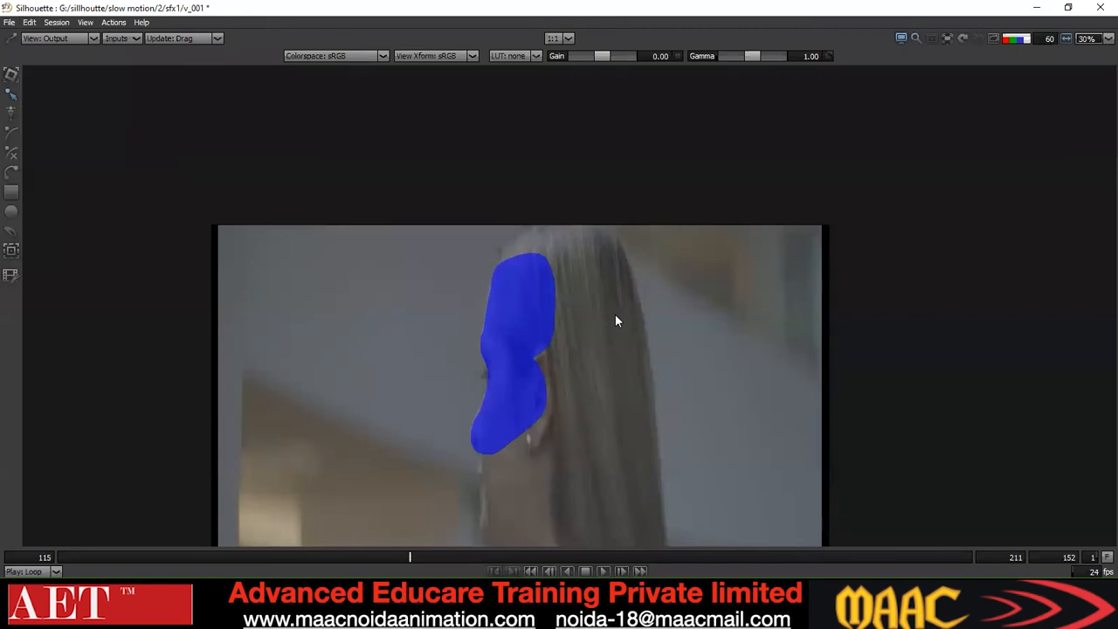
key("a")
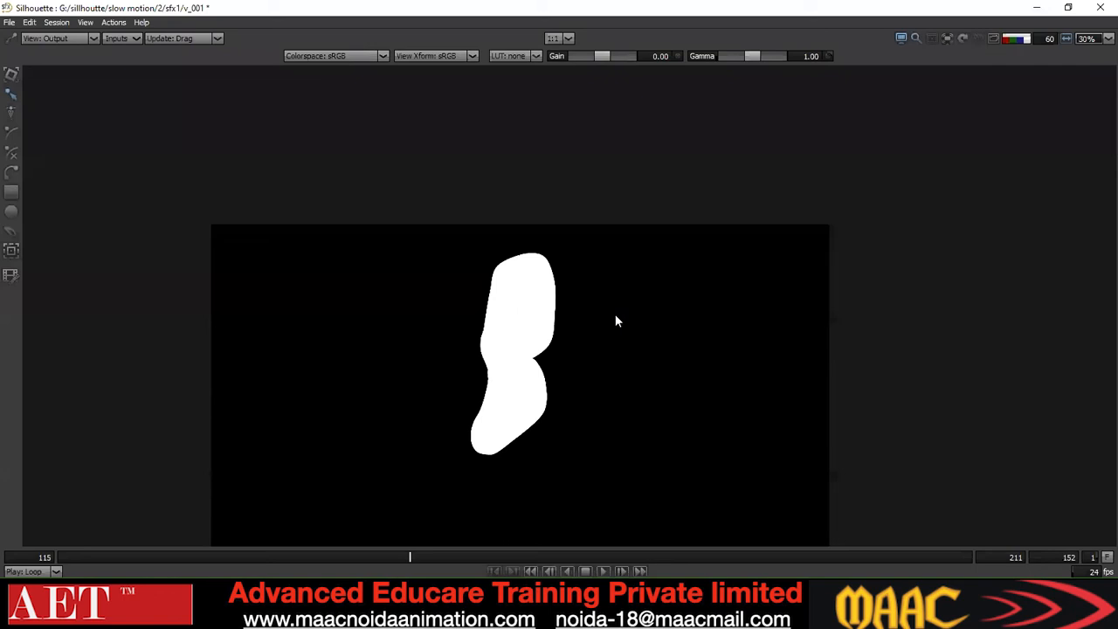
key("1")
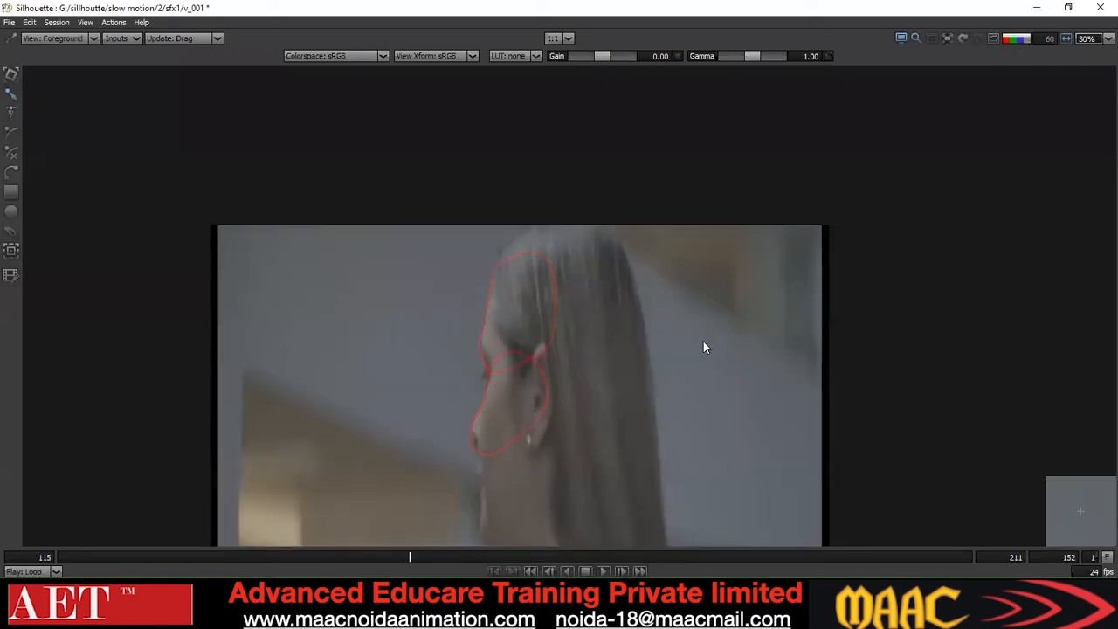
Review the session's render options for range, format and output directory, and close them without rendering
key("ctrl+r")
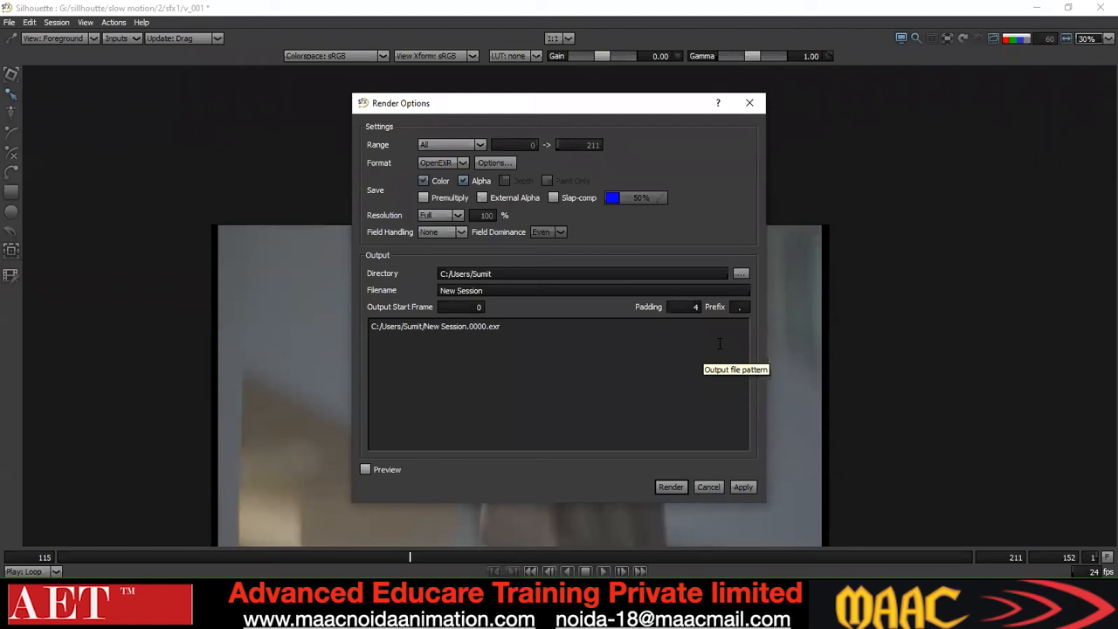
left_click(709, 488)
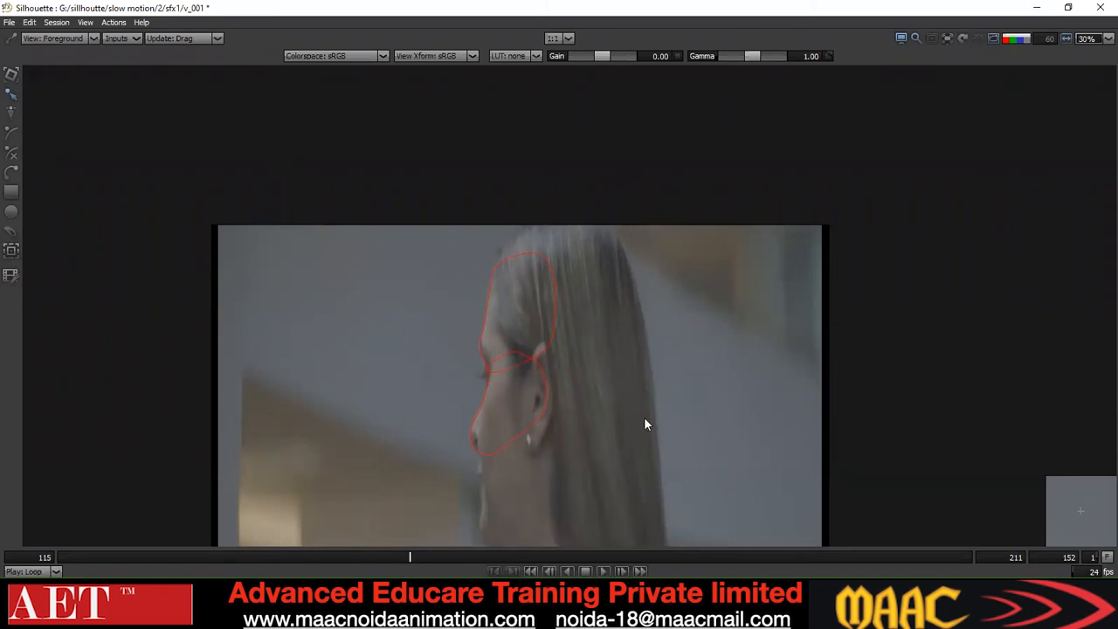
scroll(467, 407, "up", 2)
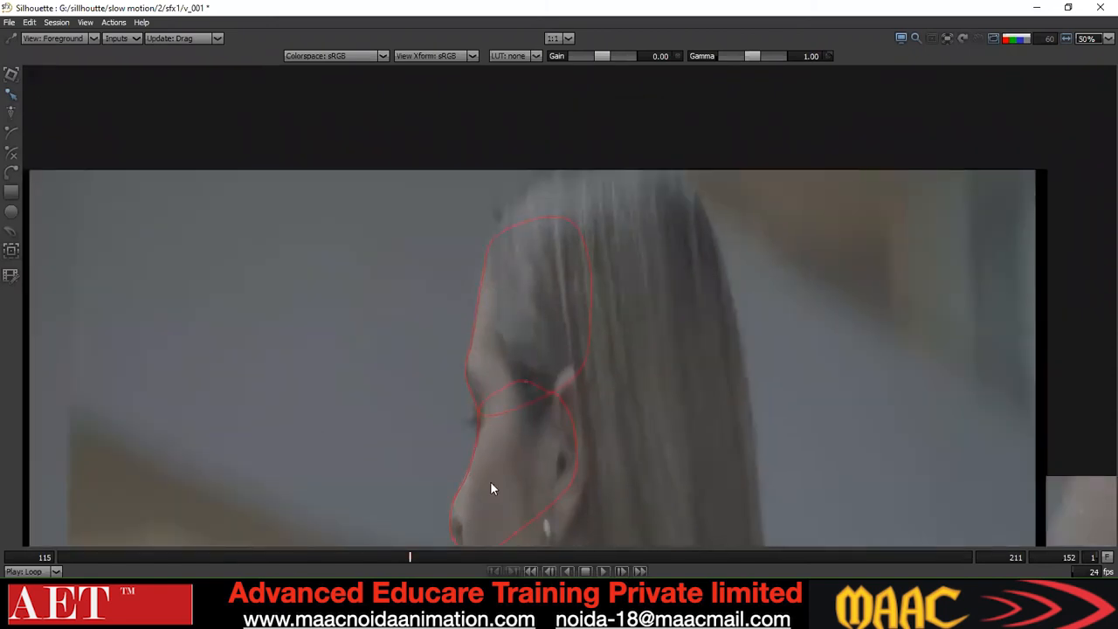
scroll(506, 403, "down", 2)
left_click_drag(506, 403, 491, 379)
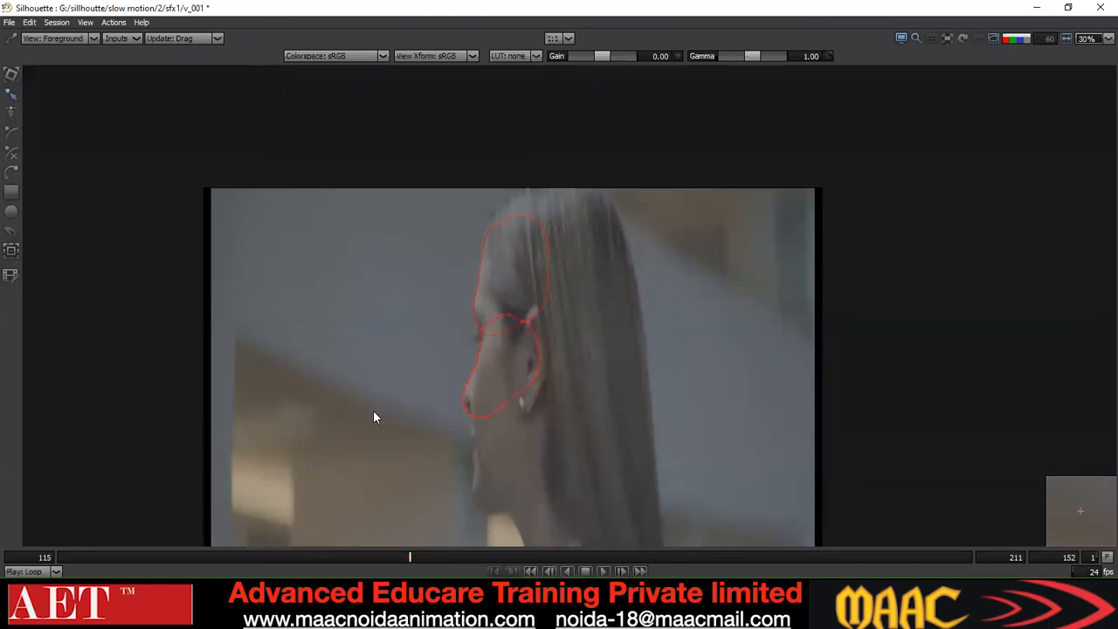
left_click_drag(604, 439, 584, 364)
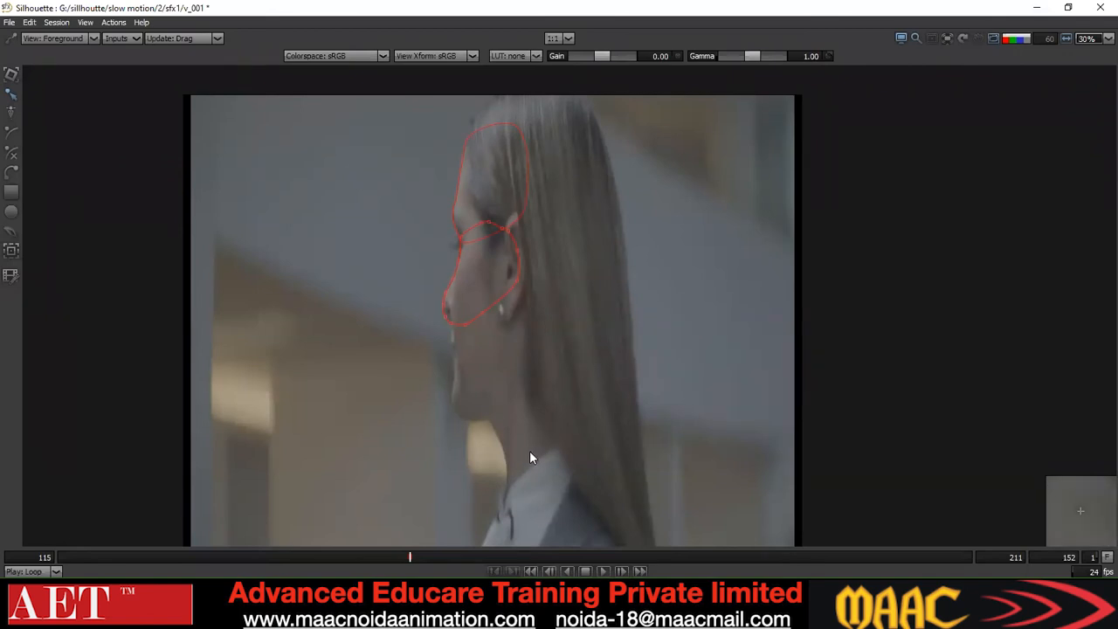
Select the points of both face shapes and look up the spline conversion command available for them
left_click(87, 21)
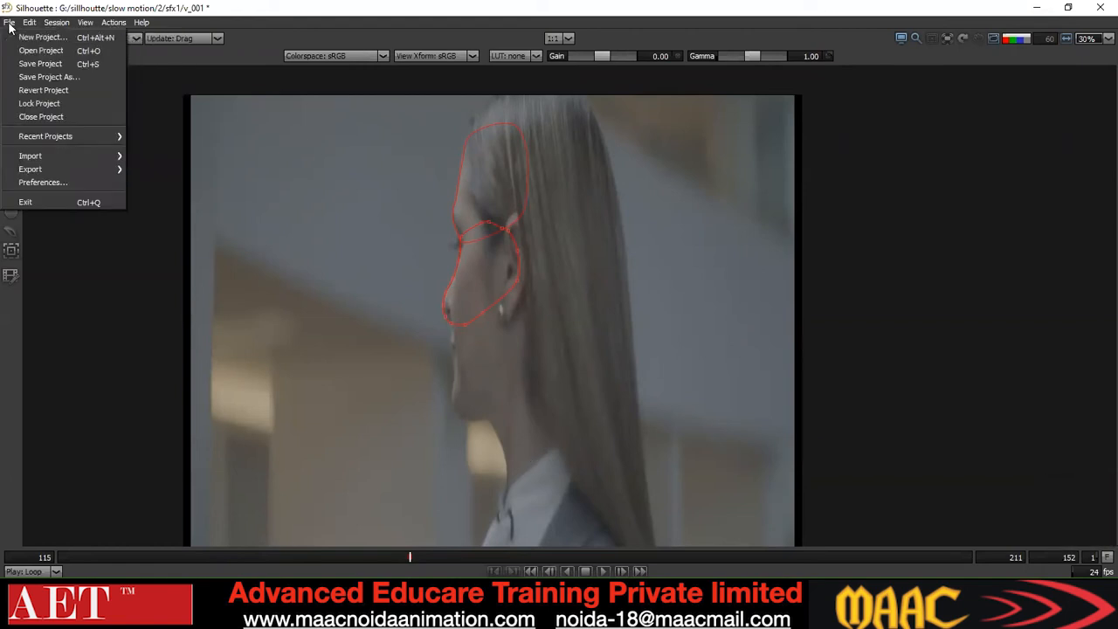
mouse_move(29, 24)
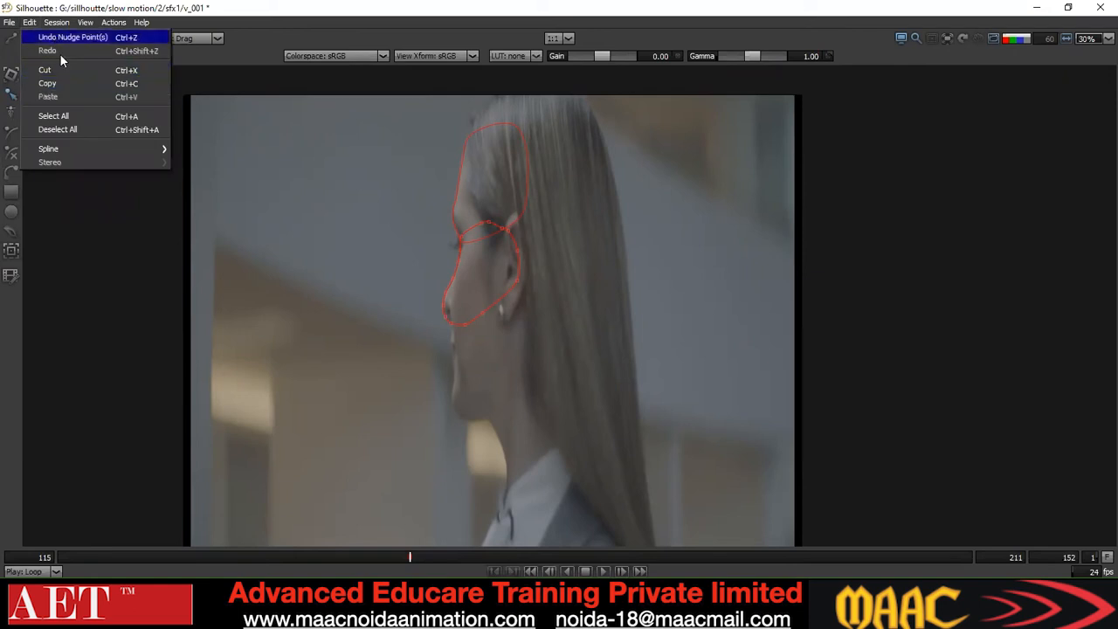
left_click(87, 115)
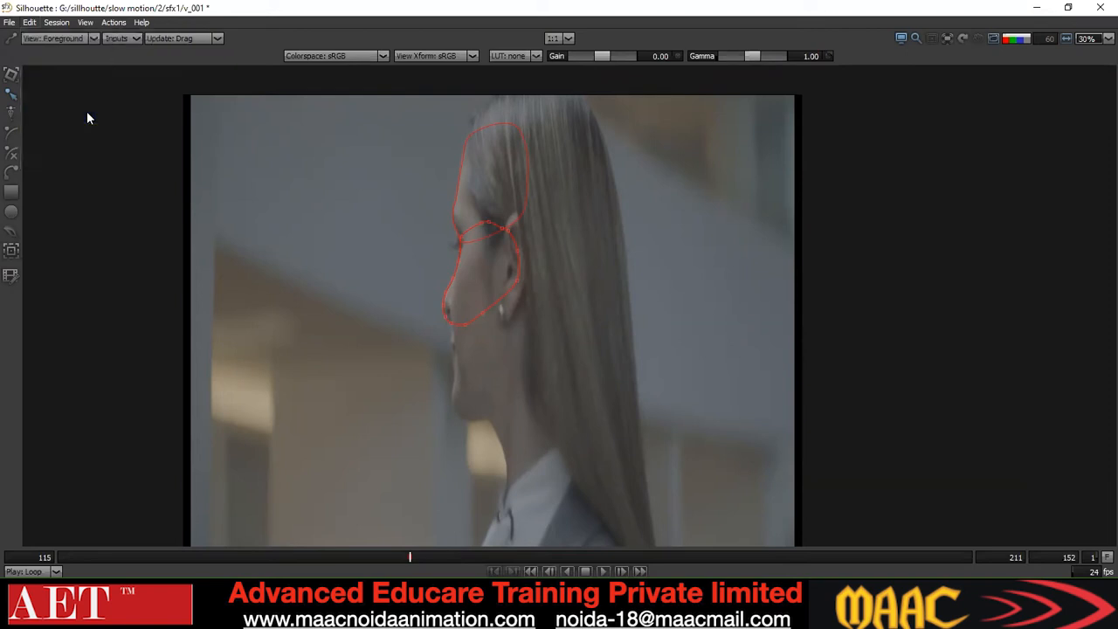
left_click_drag(586, 113, 384, 357)
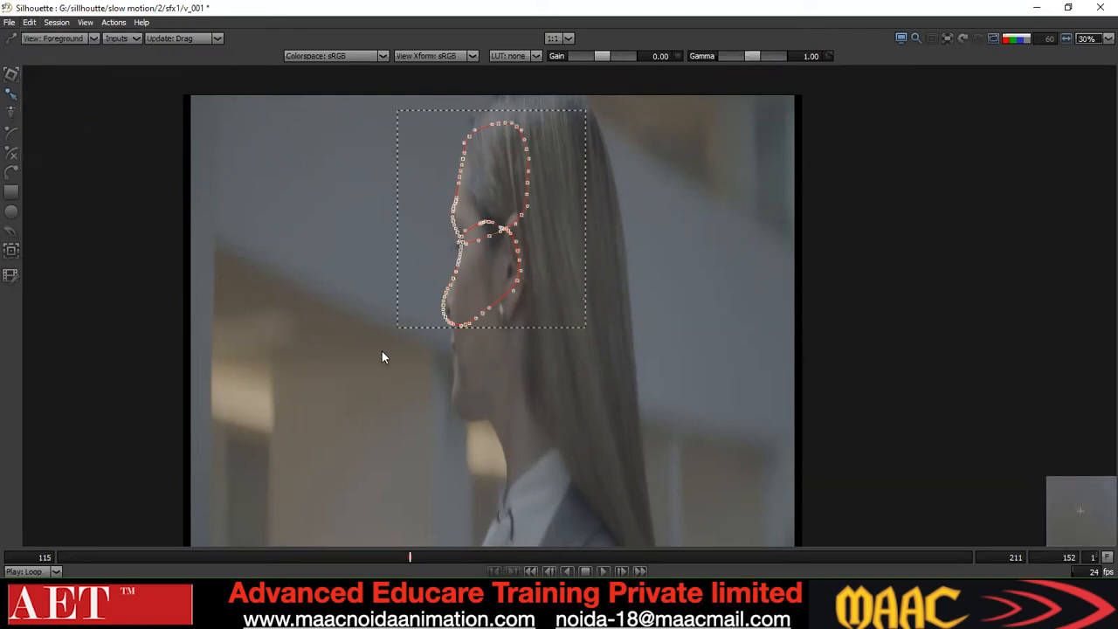
left_click_drag(589, 96, 385, 382)
left_click(385, 327)
left_click_drag(526, 154, 507, 229)
left_click_drag(568, 171, 328, 403)
left_click(10, 22)
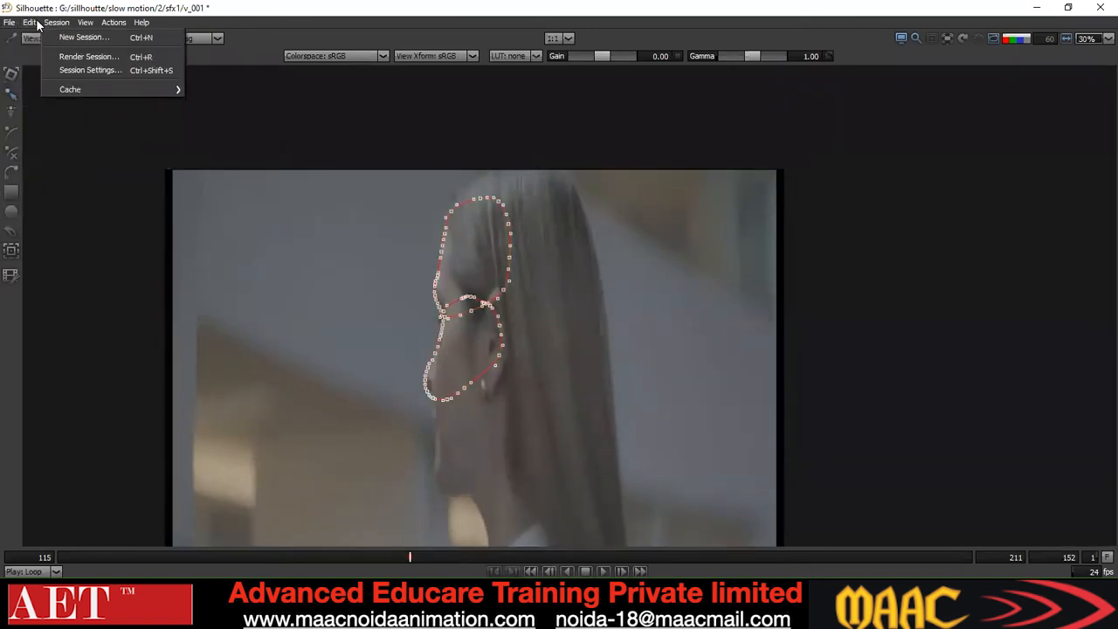
mouse_move(33, 24)
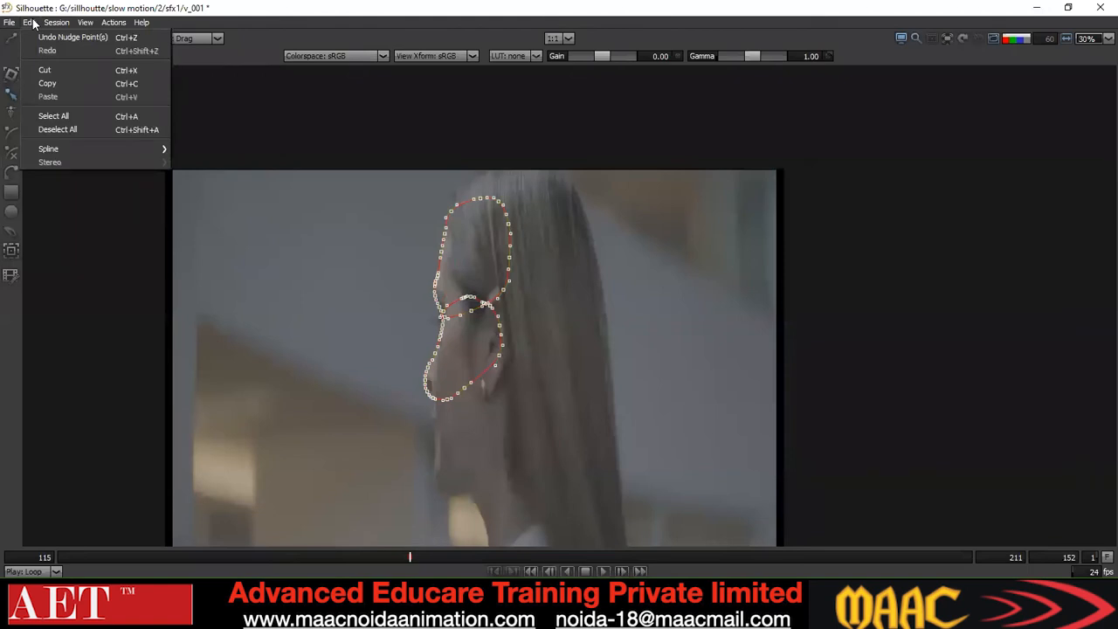
mouse_move(57, 151)
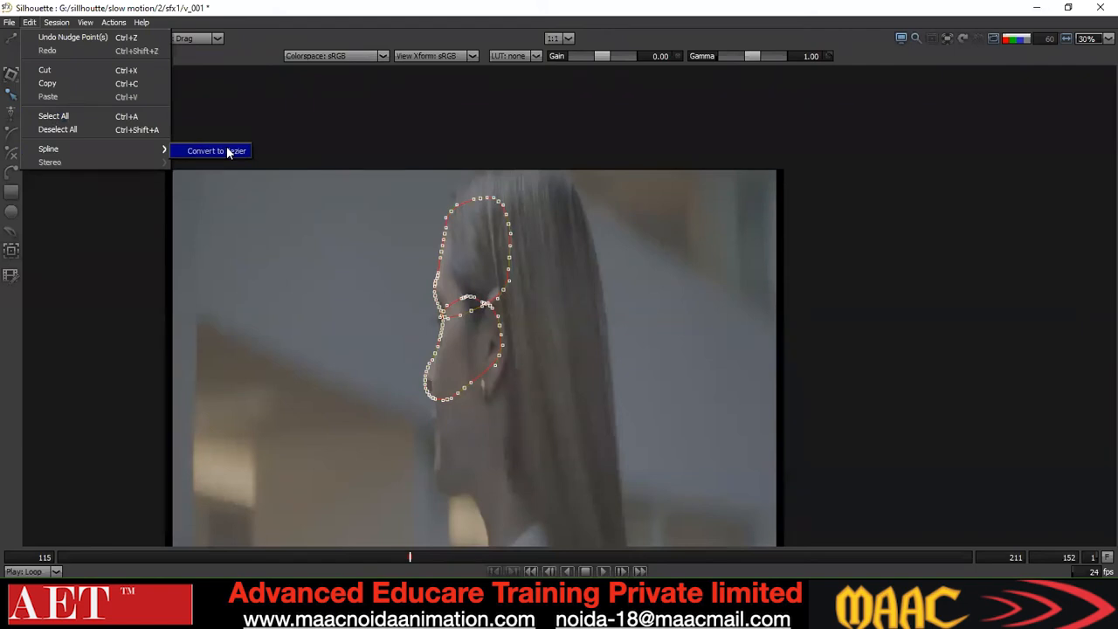
left_click(230, 217)
Select the forehead shape and the eye-and-nose shape together and delete them
left_click_drag(554, 164, 329, 500)
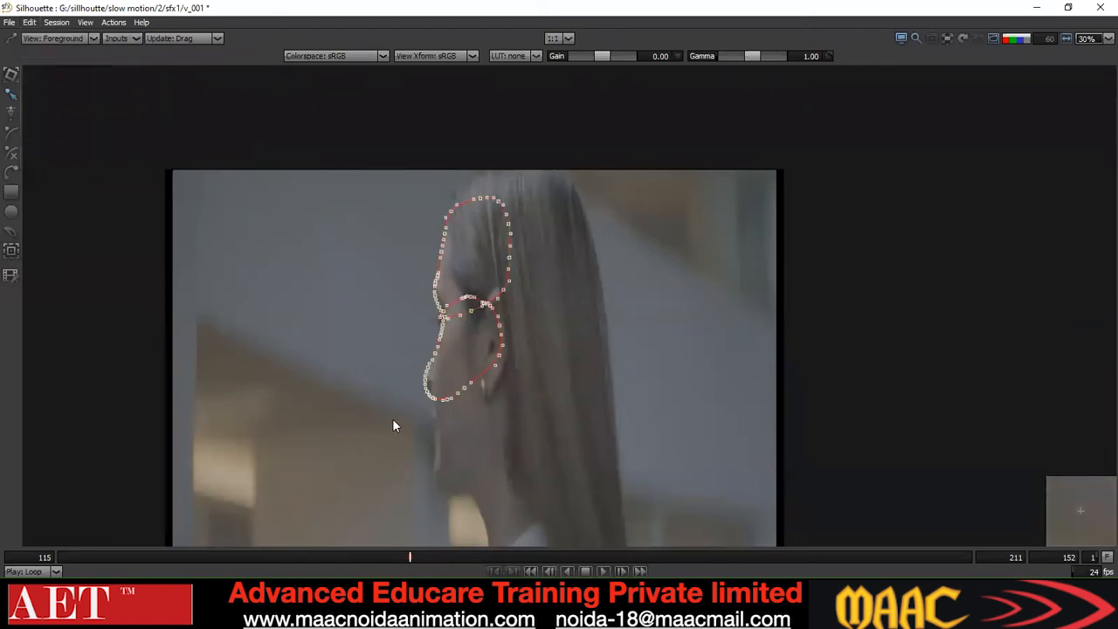
key("Delete")
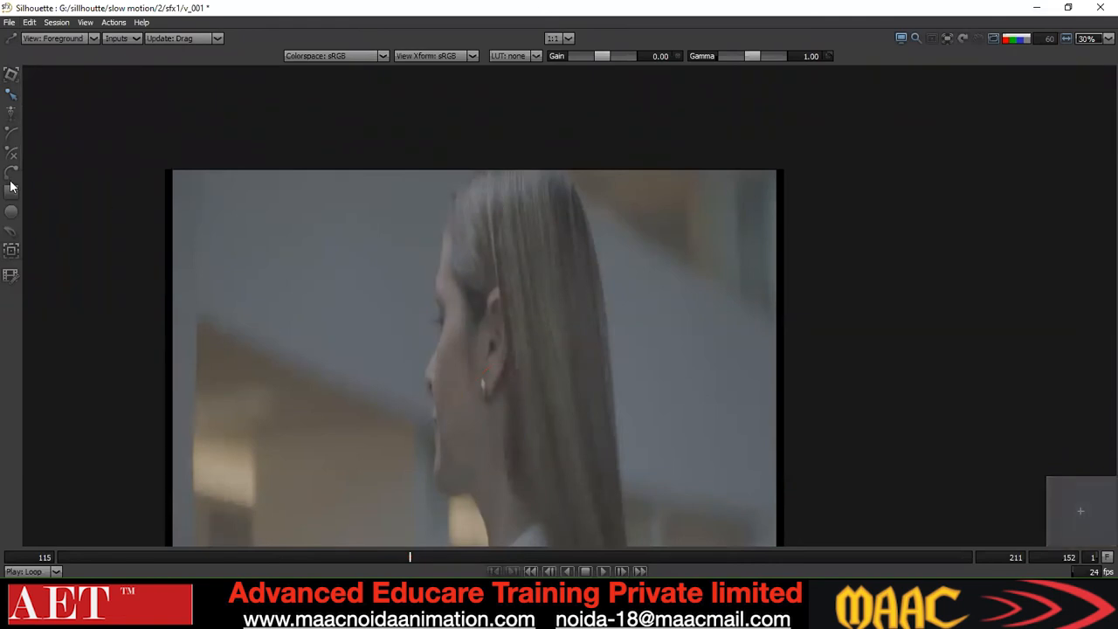
Draw the outline of a new shape along the face edge from the hairline down the forehead to the brow
left_click(12, 133)
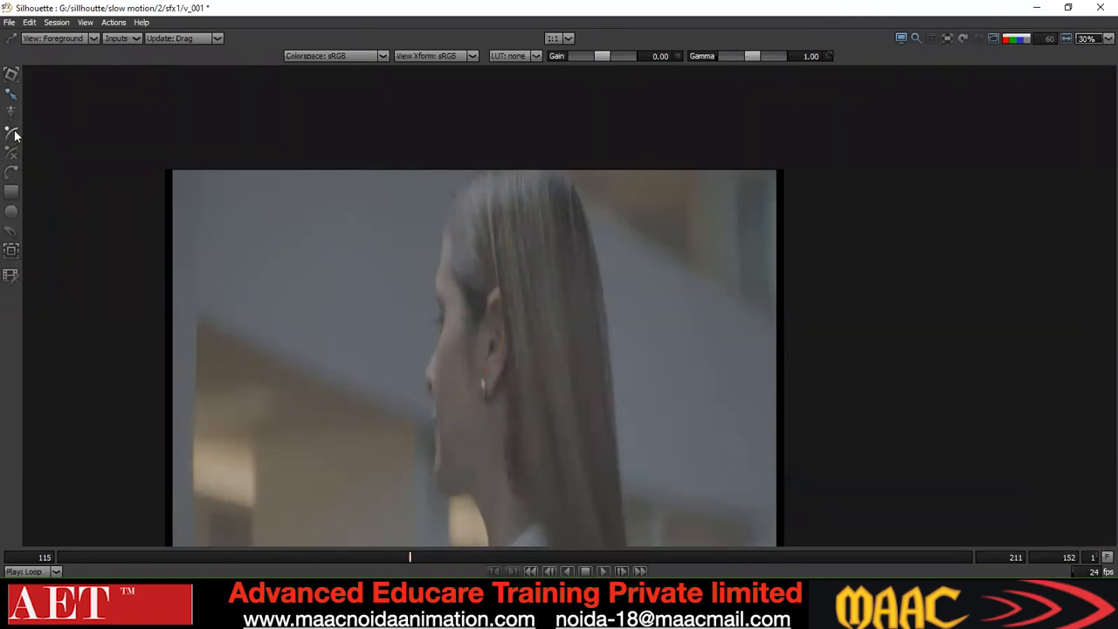
left_click(450, 209)
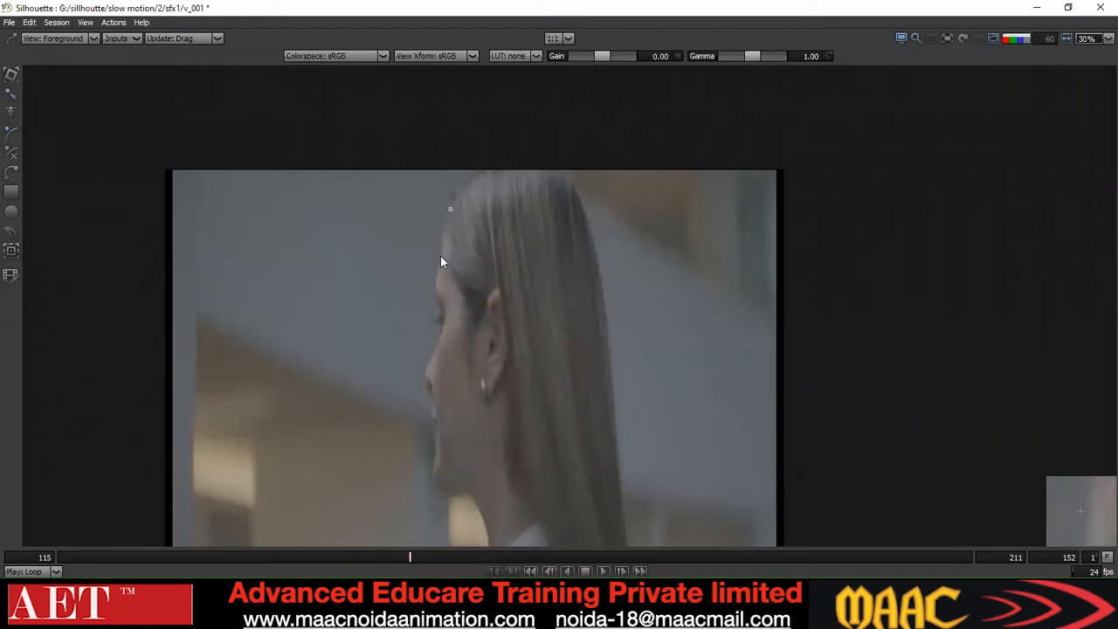
left_click(439, 310)
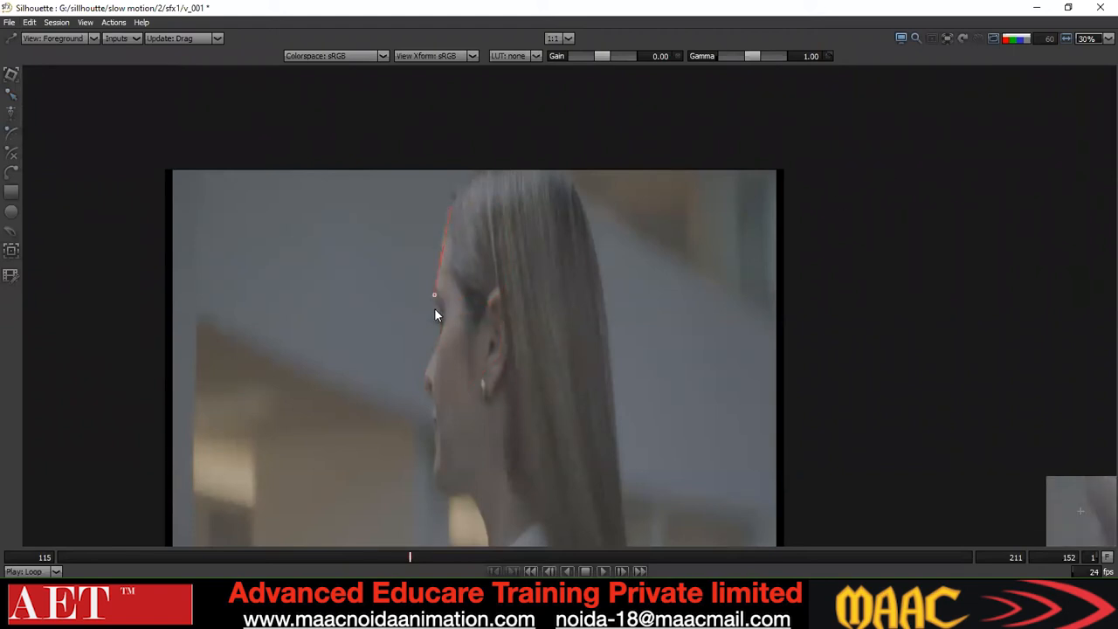
Finish the closed B-spline around the forehead, the top of the ear and the front hair
left_click(548, 300)
left_click(527, 205)
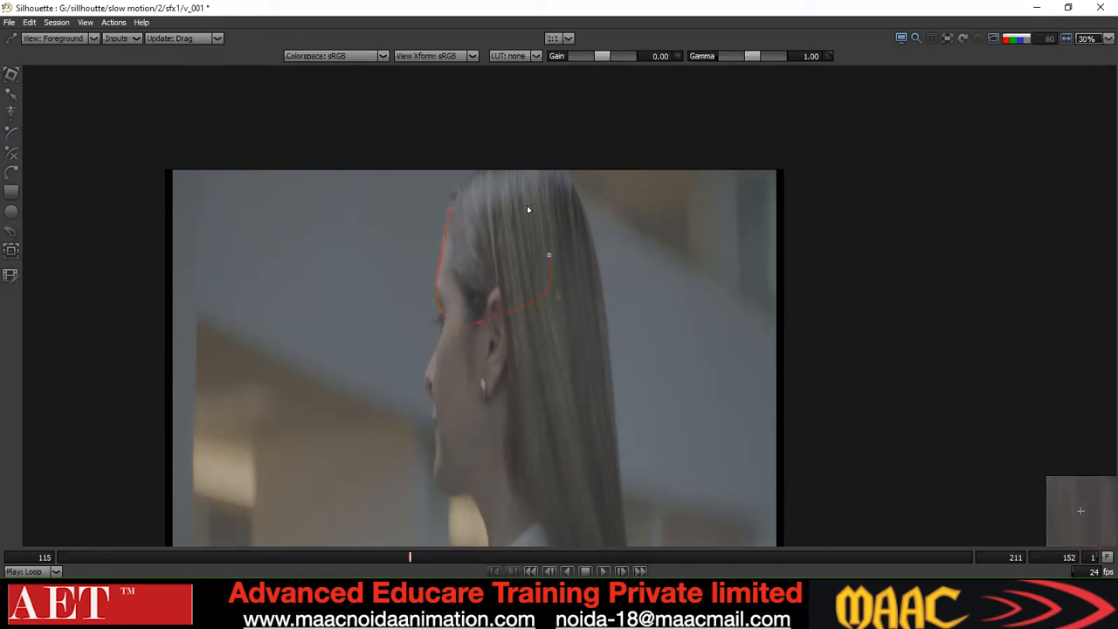
left_click(493, 187)
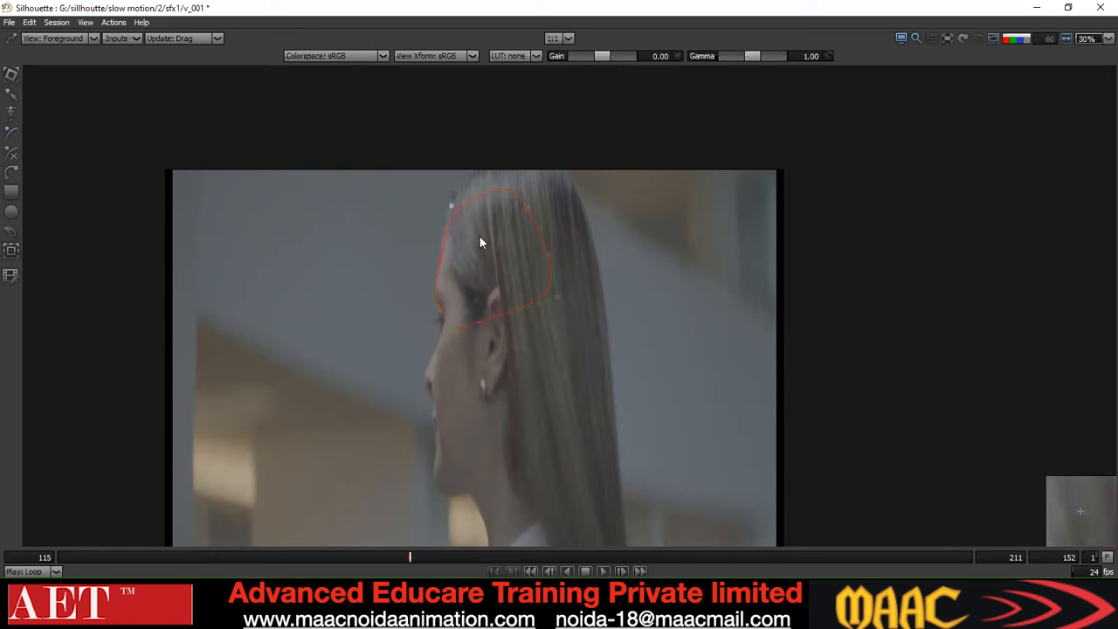
Nudge the front control points of the B-spline to follow the hairline, forehead and brow more closely
scroll(479, 235, "up", 2)
left_click_drag(392, 153, 454, 223)
key("Up")
key("Up")
key("Up")
key("Right")
left_click_drag(455, 324, 371, 408)
key("Left")
key("Left")
left_click_drag(462, 348, 421, 397)
Nudge the hair-side control points of the B-spline towards the face, from above the ear up to the crown
left_click_drag(667, 320, 564, 386)
key("Left")
key("Left")
key("Left")
left_click_drag(653, 242, 560, 307)
key("Left")
key("Left")
left_click_drag(591, 168, 534, 227)
left_click_drag(564, 150, 504, 226)
key("Left")
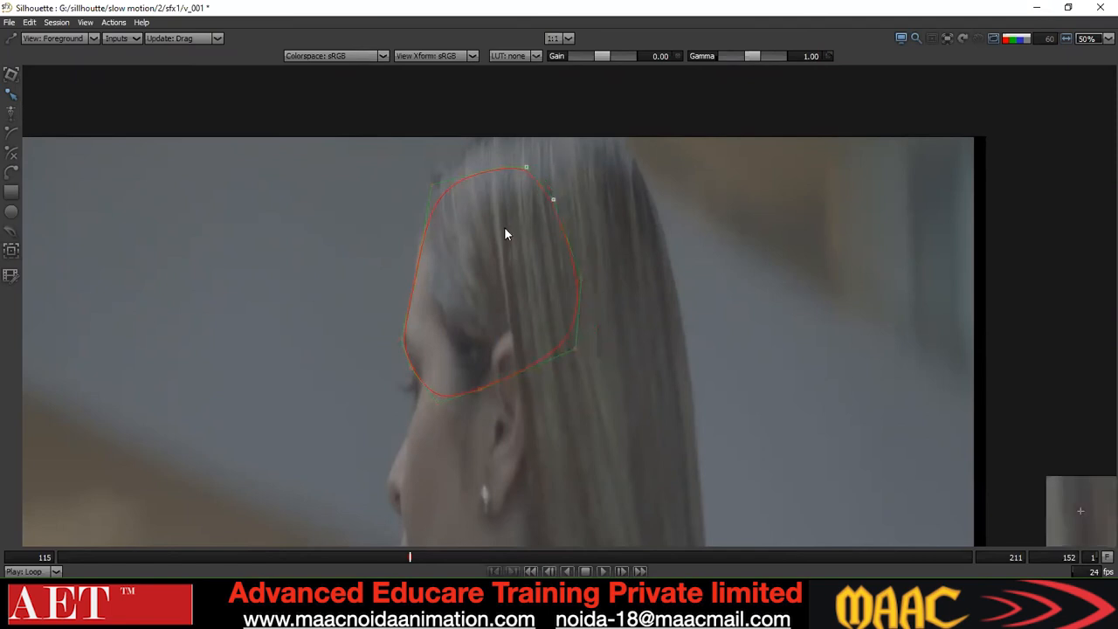
Examine the forehead and brow edge of the profile at several magnifications with the spline overlay hidden
scroll(413, 295, "up", 3)
scroll(415, 315, "up", 2)
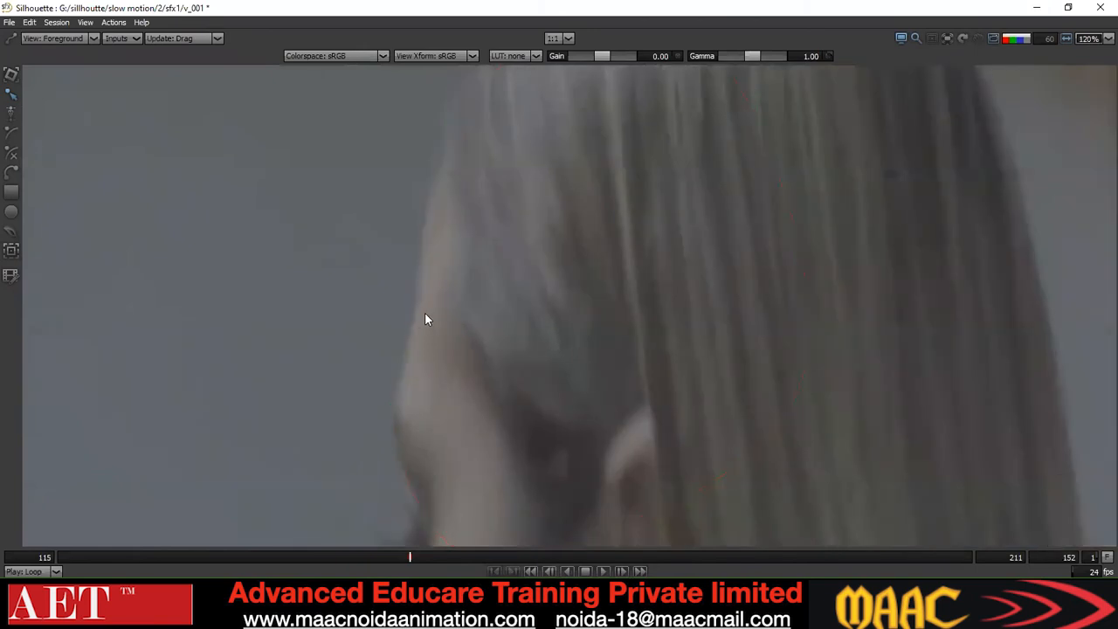
scroll(448, 310, "down", 1)
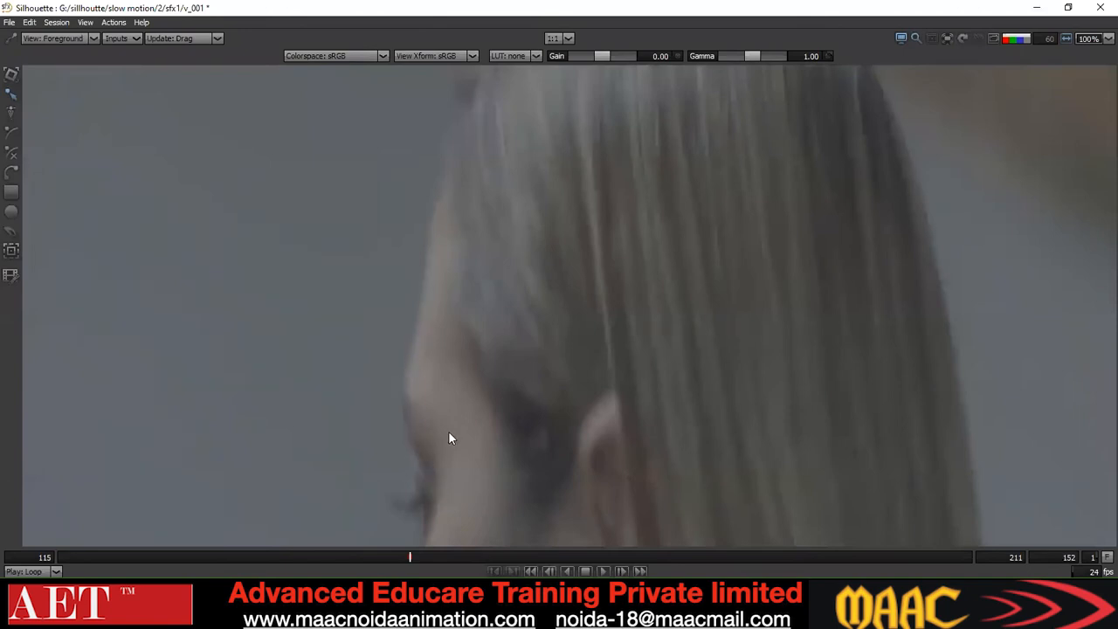
scroll(449, 437, "down", 2)
scroll(452, 419, "down", 3)
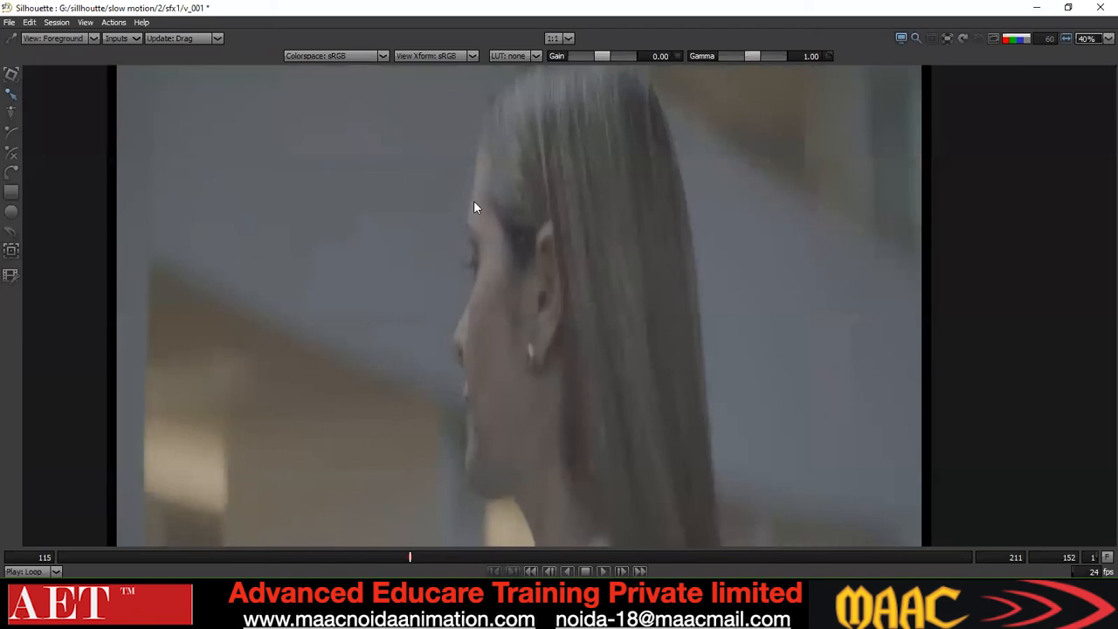
left_click_drag(474, 200, 466, 243)
scroll(467, 249, "up", 1)
scroll(463, 262, "up", 3)
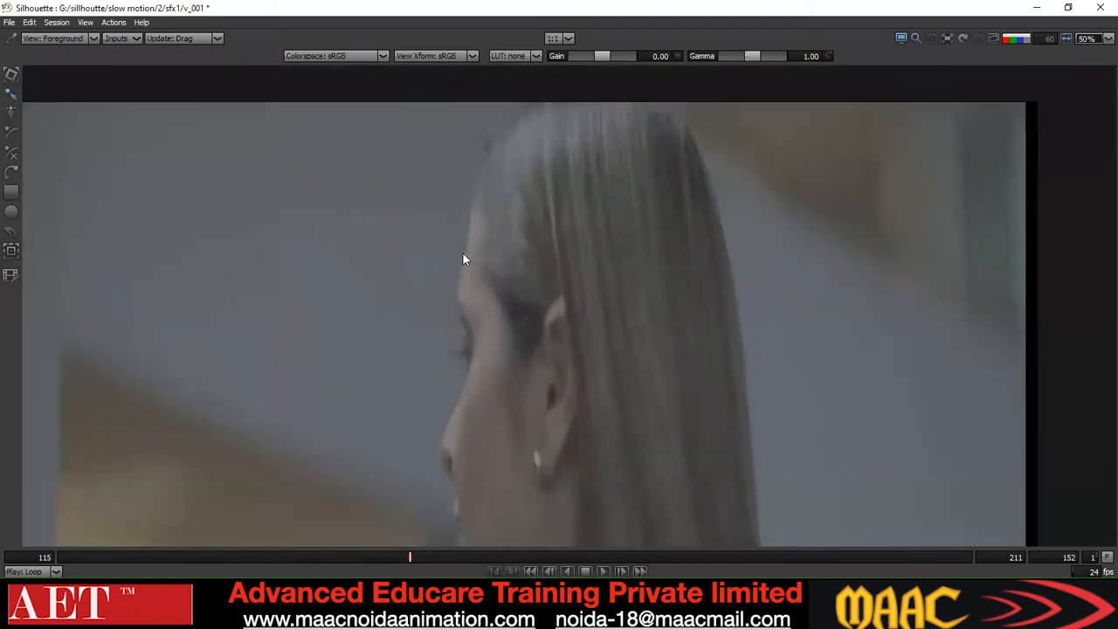
left_click_drag(459, 268, 439, 227)
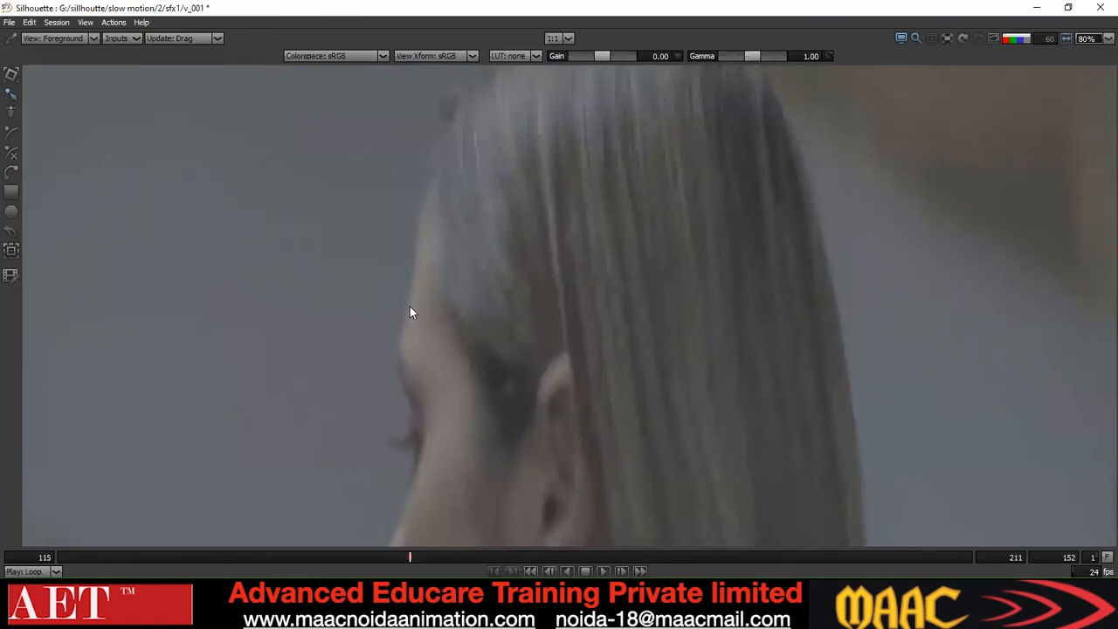
scroll(411, 288, "up", 2)
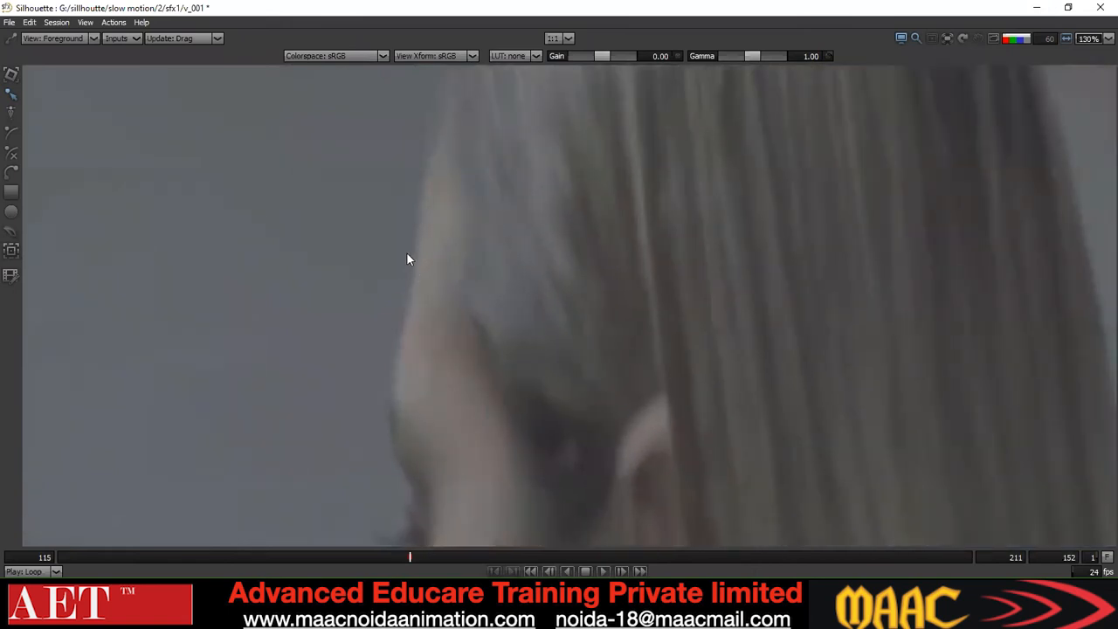
scroll(406, 309, "down", 3)
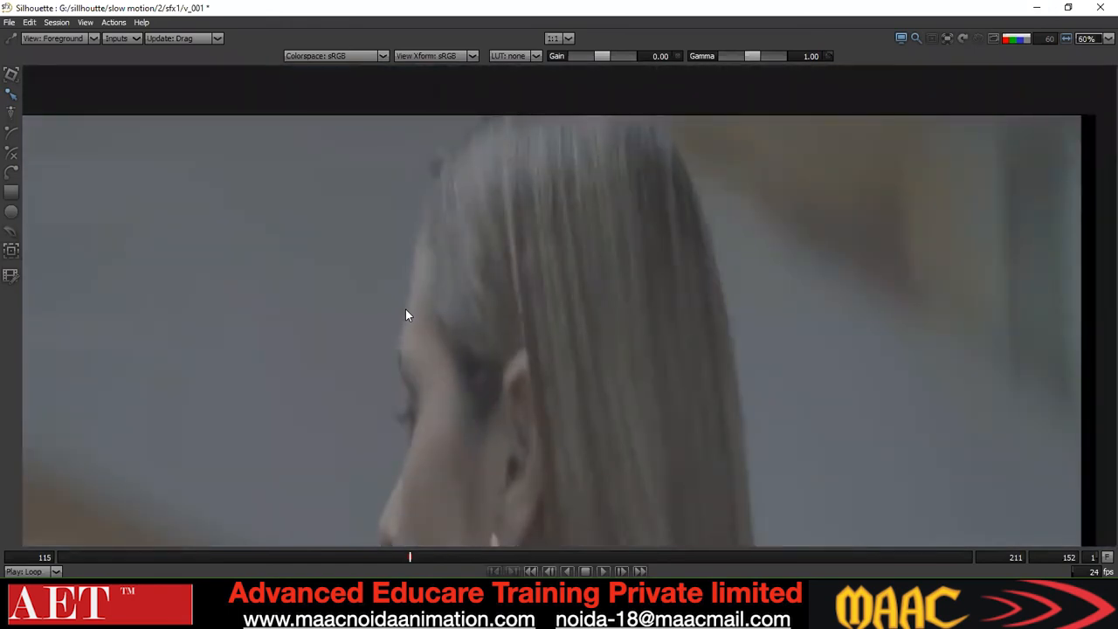
Inspect the mocha Tracker options for the spline drawn around the upper head
left_click(12, 153)
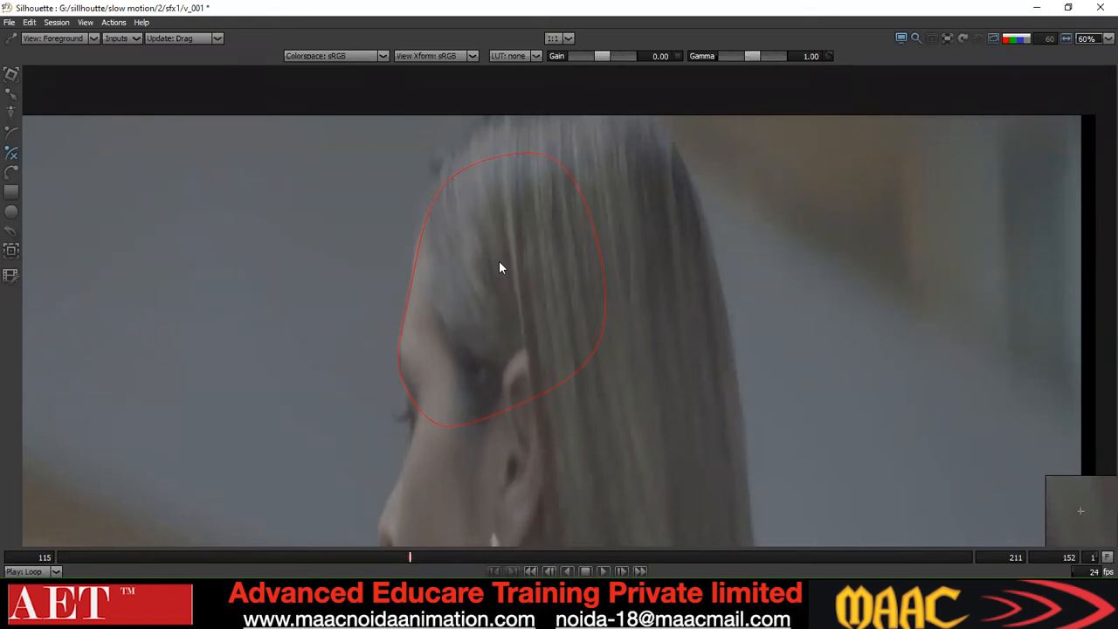
left_click(11, 253)
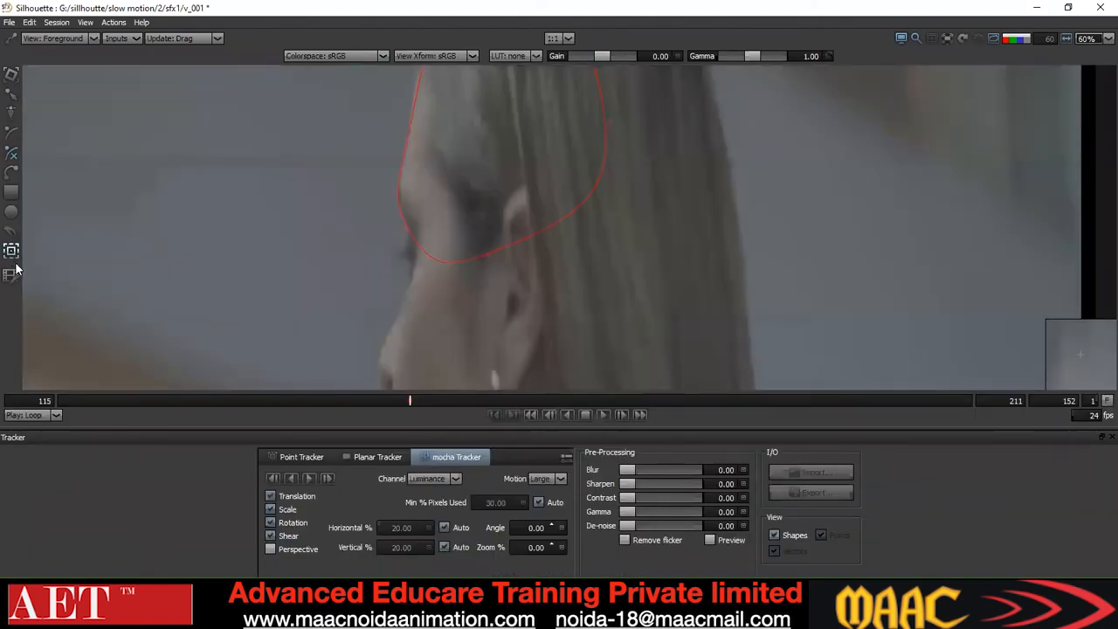
left_click(14, 96)
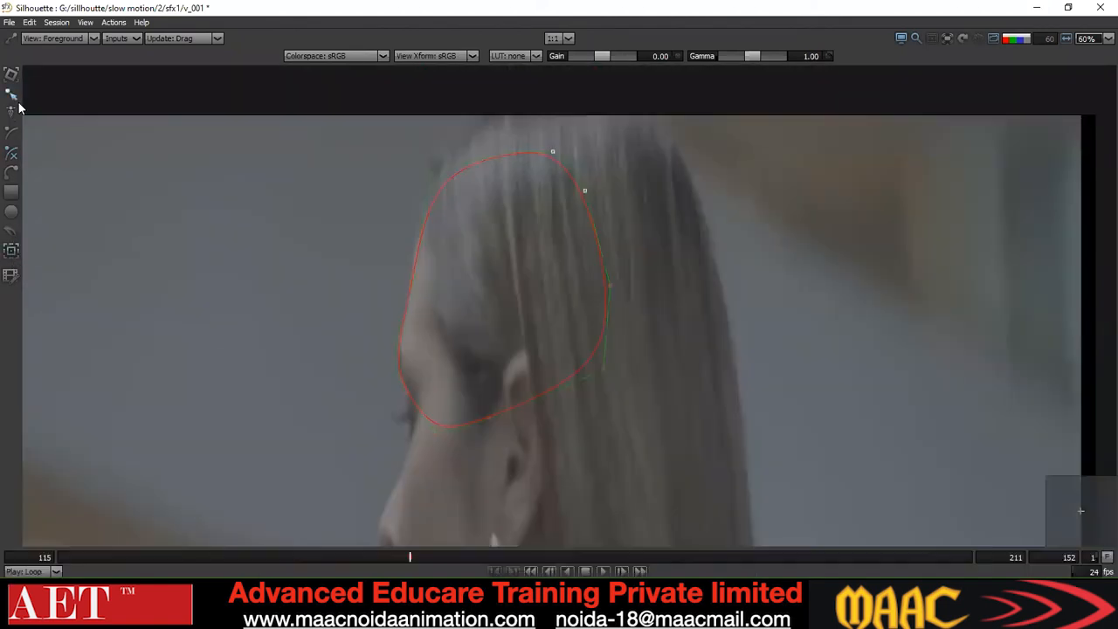
left_click(11, 250)
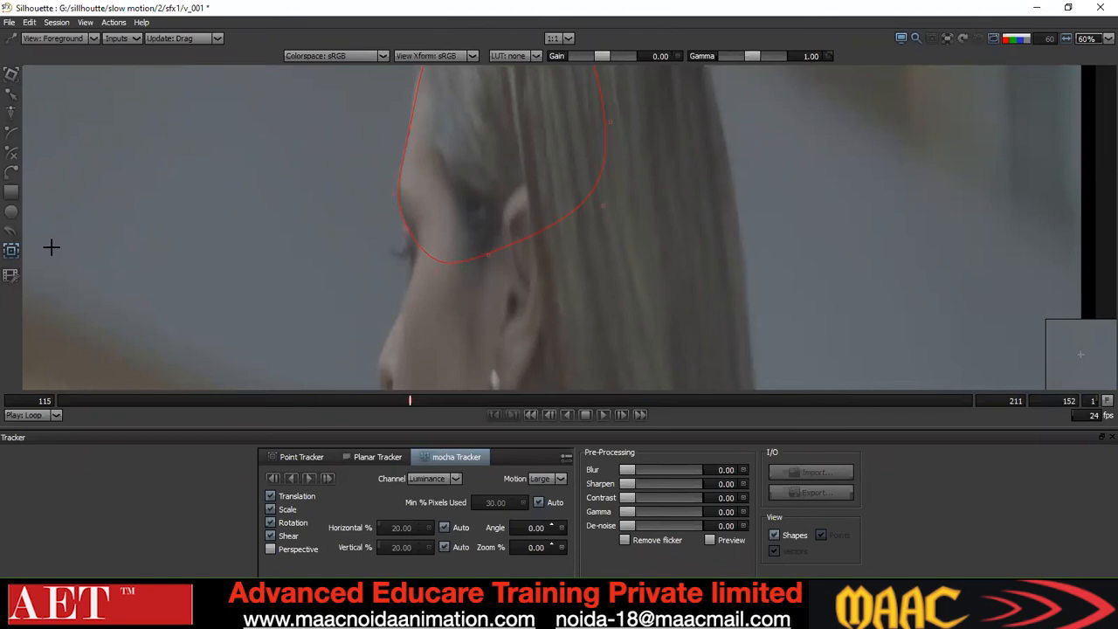
left_click_drag(363, 284, 357, 336)
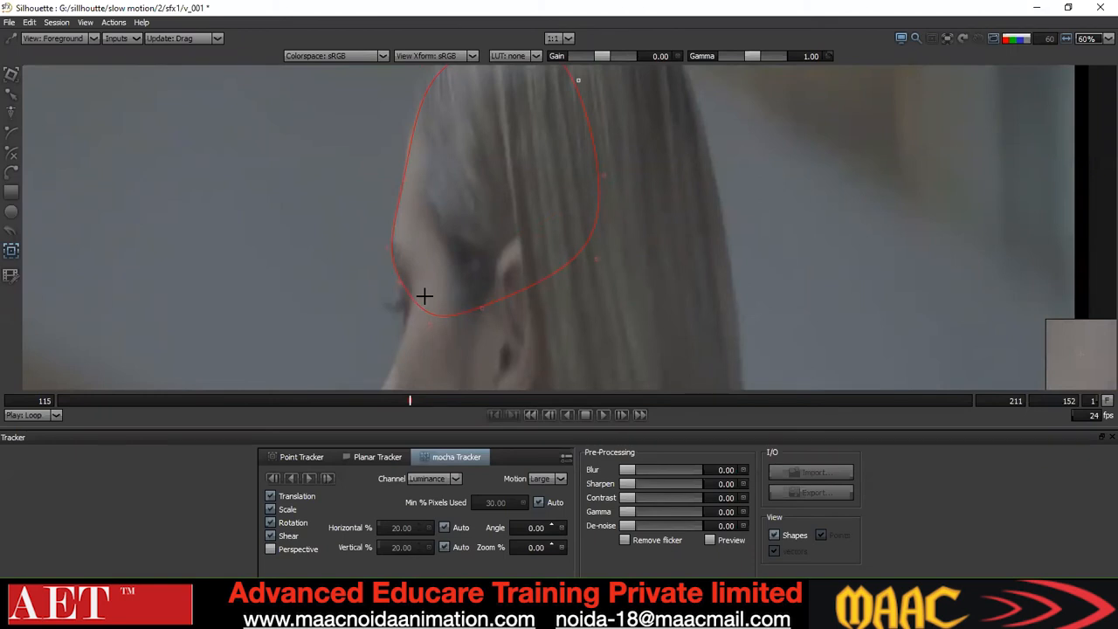
scroll(423, 297, "down", 2)
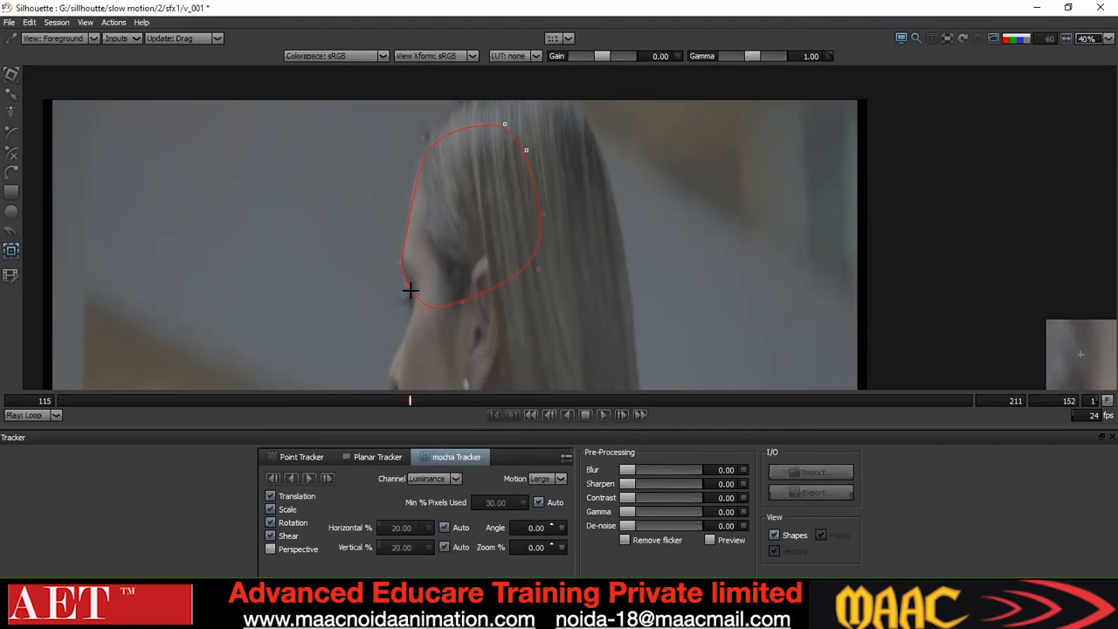
Select all points of the head B-spline and delete the shape
left_click(11, 93)
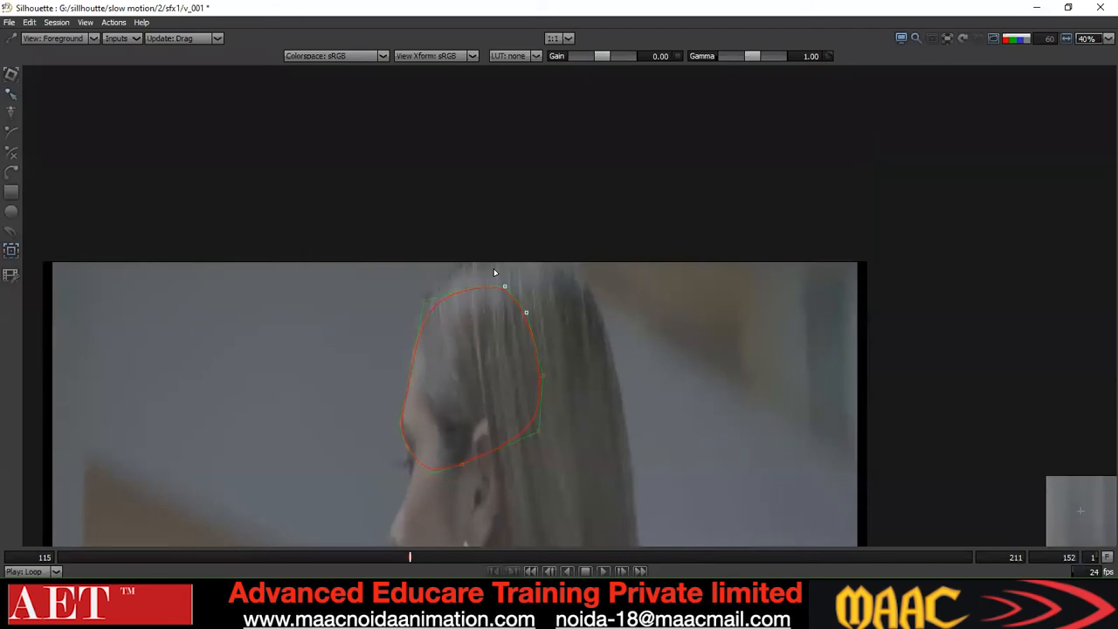
left_click_drag(571, 260, 345, 500)
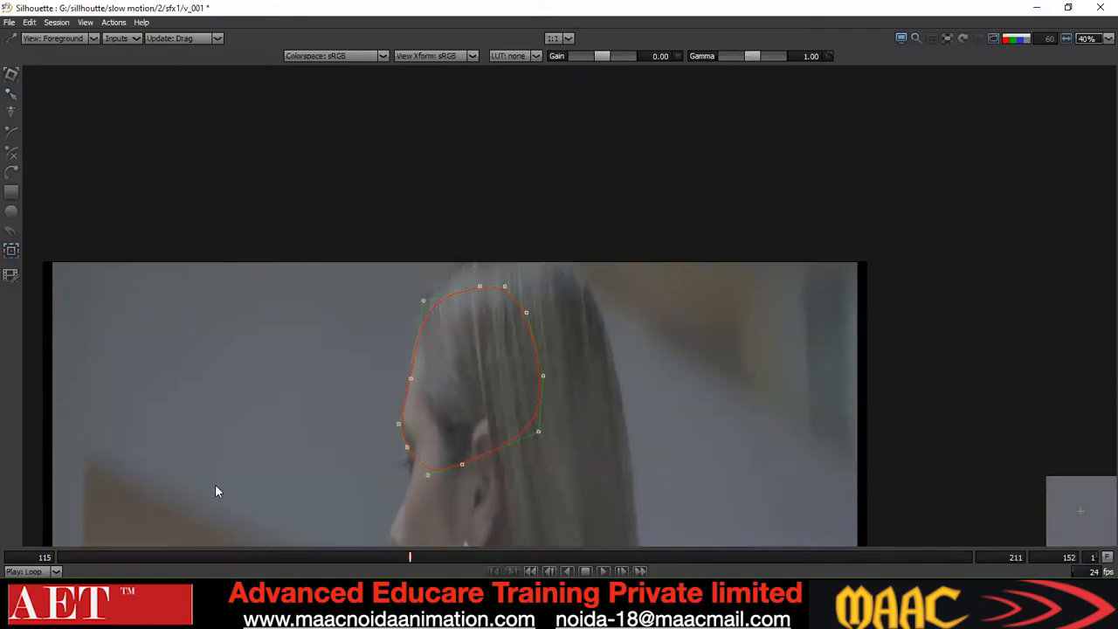
left_click_drag(466, 367, 451, 309)
scroll(451, 308, "up", 1)
scroll(451, 309, "down", 1)
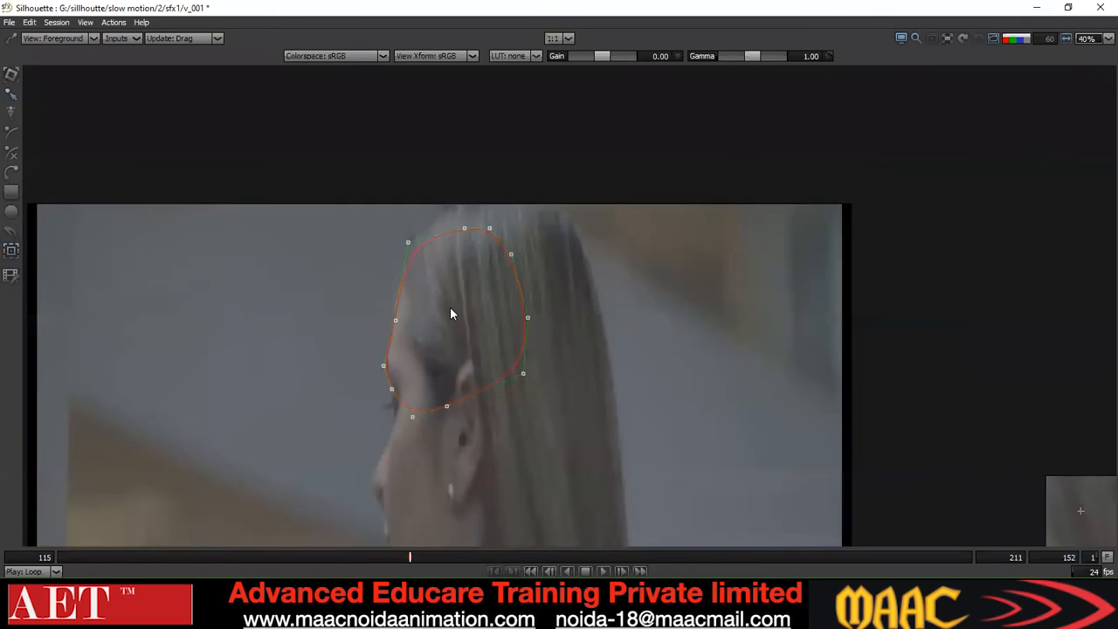
key("Delete")
Select Layer 2 in the object list as the target for new shapes
key("F2")
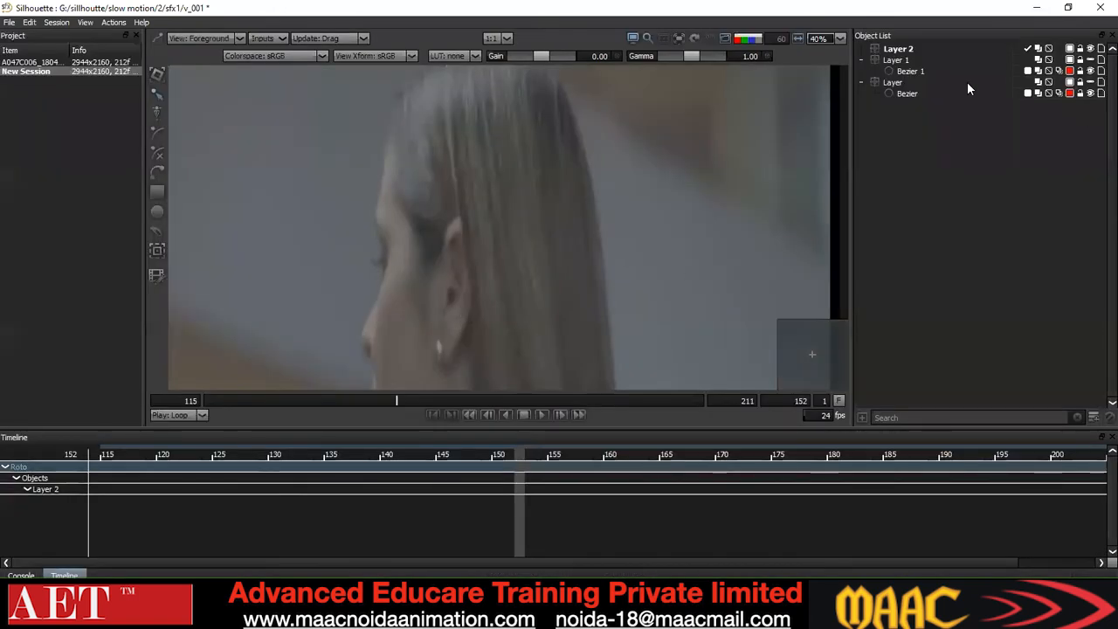
left_click(903, 49)
key("F2")
scroll(419, 239, "up", 2)
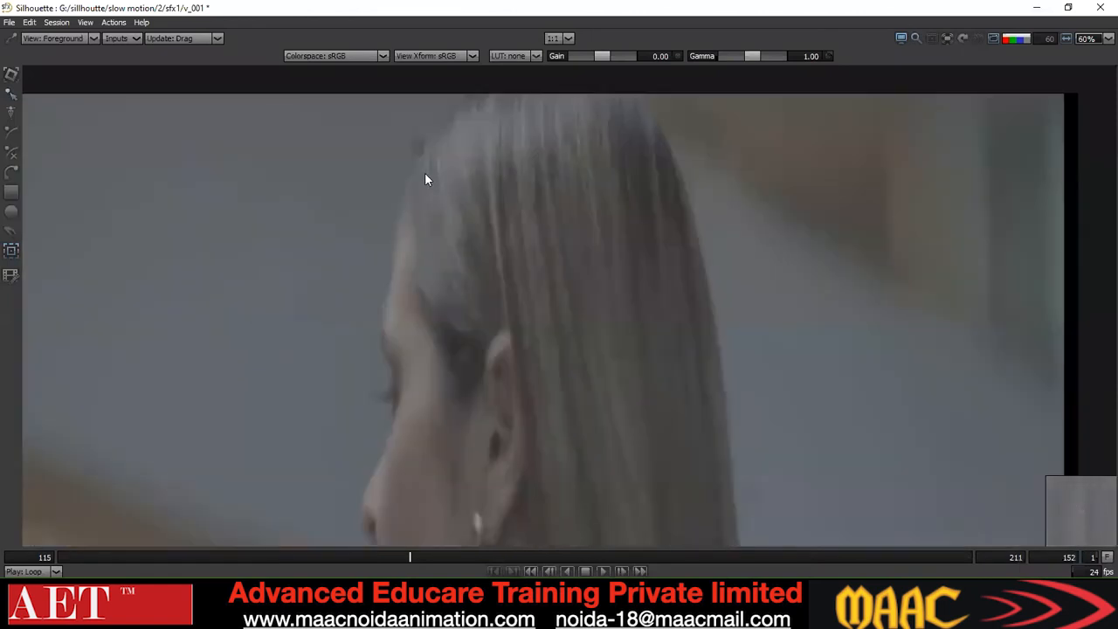
Draw a closed Bezier shape around the forehead, temple and front hair down to the brow, and smooth its outline
key("b")
left_click(405, 178)
left_click(389, 296)
left_click(392, 374)
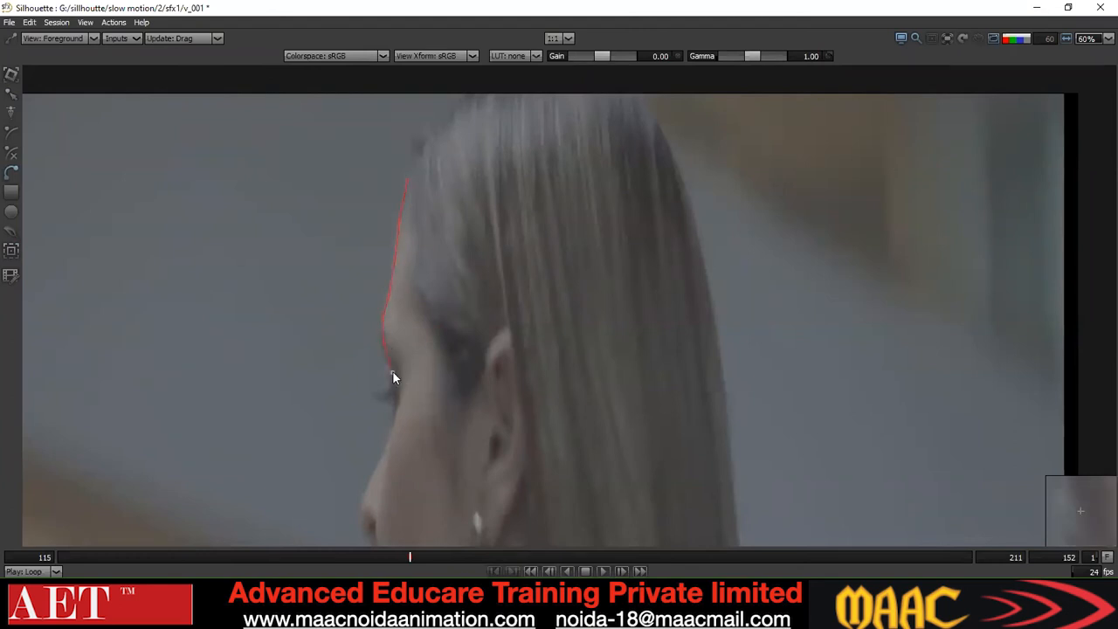
left_click(514, 284)
left_click(490, 145)
left_click(408, 179)
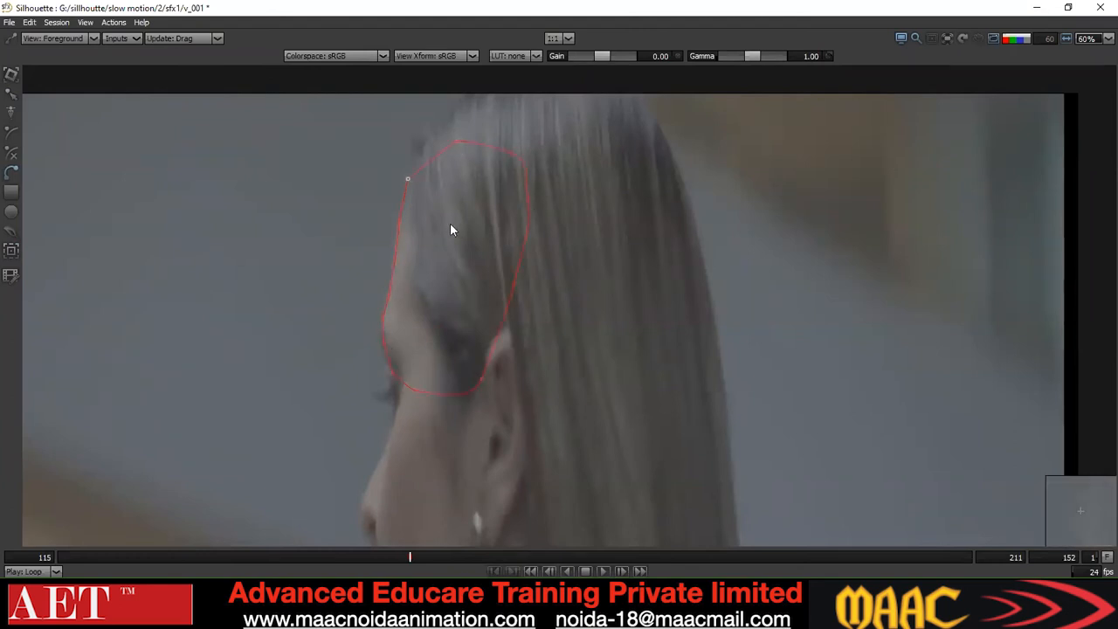
scroll(452, 230, "down", 2)
right_click(520, 192)
left_click(566, 310)
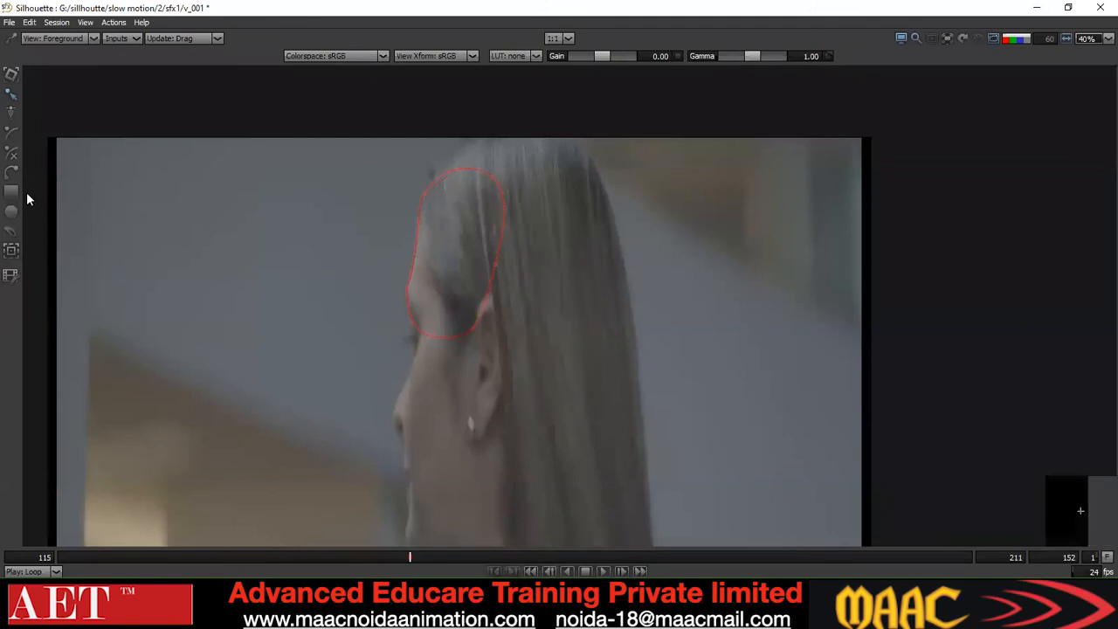
Draw a second closed Bezier shape around the nose, cheek and ear, overlapping the forehead shape, and smooth its outline
left_click(398, 400)
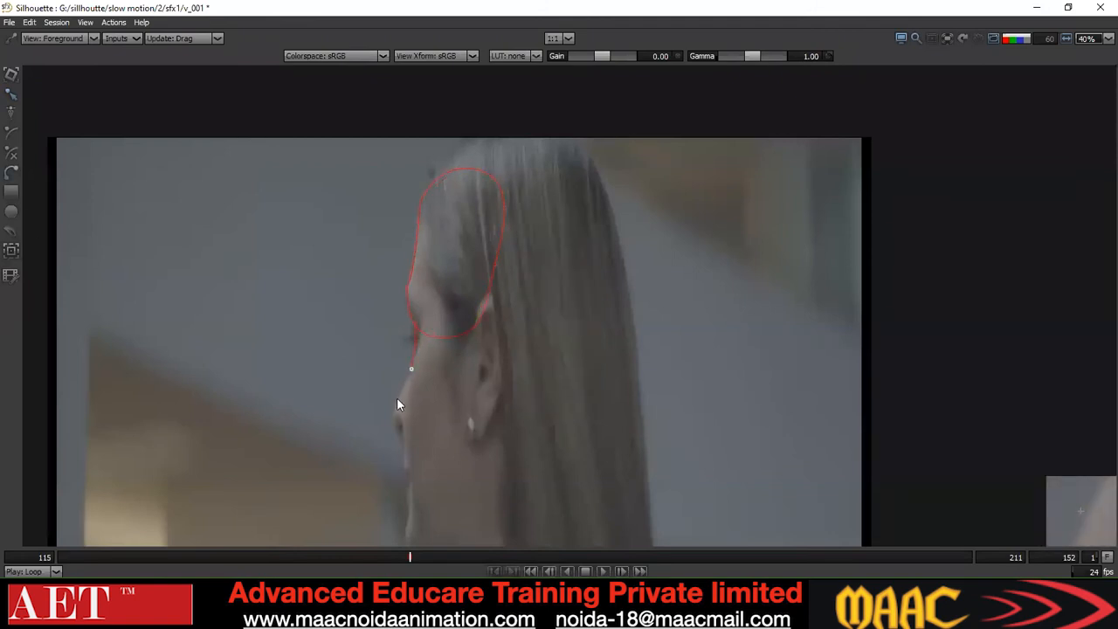
left_click(399, 442)
left_click(414, 447)
left_click(472, 444)
left_click(486, 402)
left_click(501, 351)
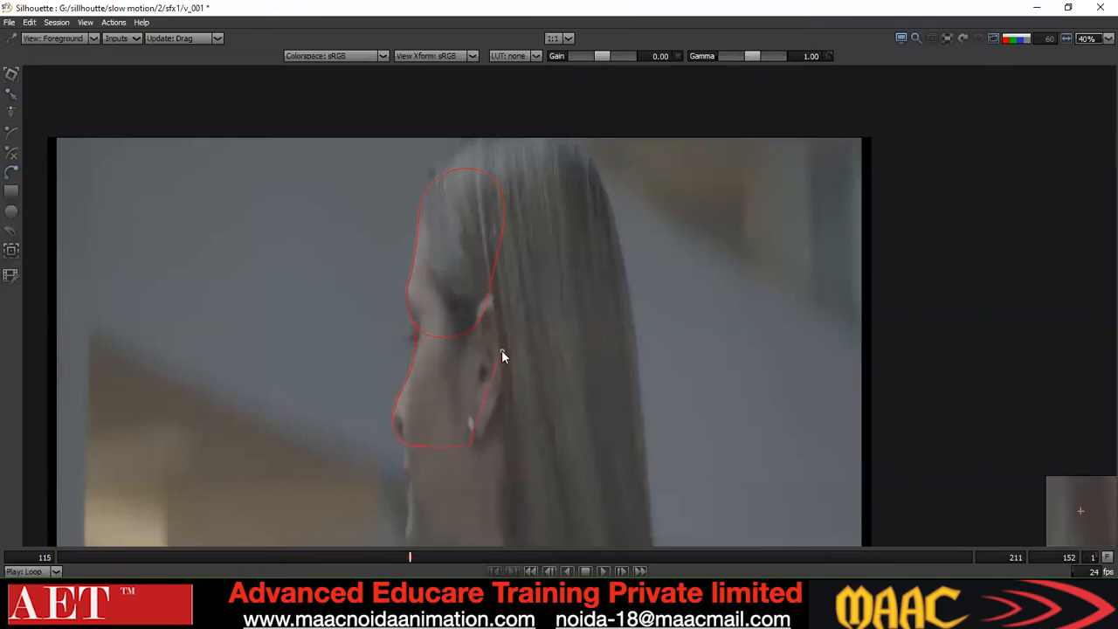
right_click(531, 273)
left_click(550, 391)
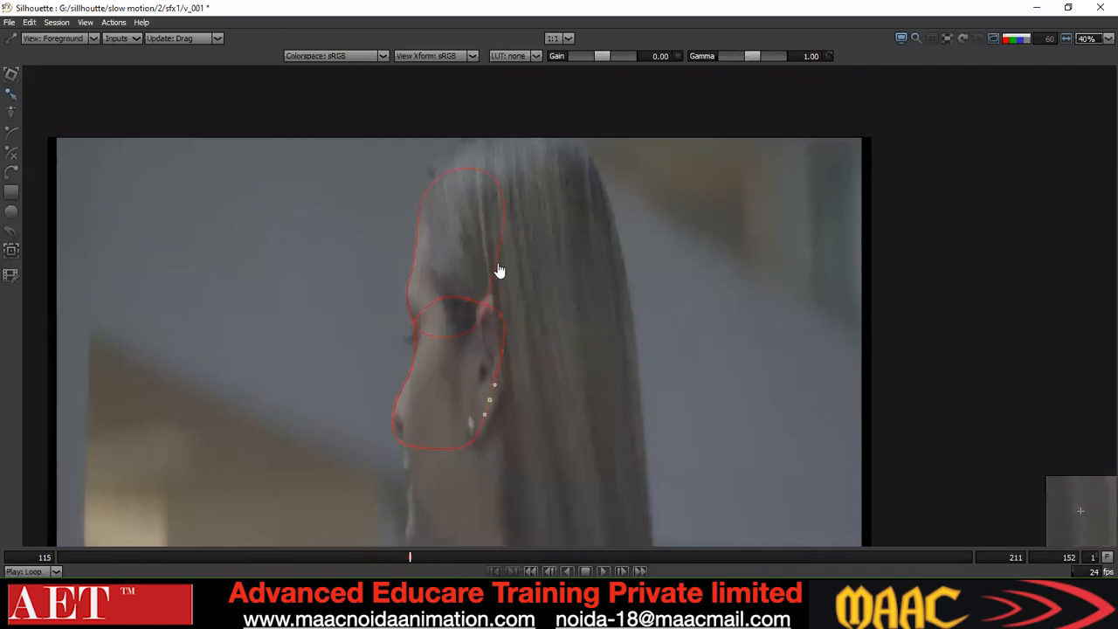
Select the cheek and ear shape, Bezier 3, and lock it in the object list
left_click(409, 286)
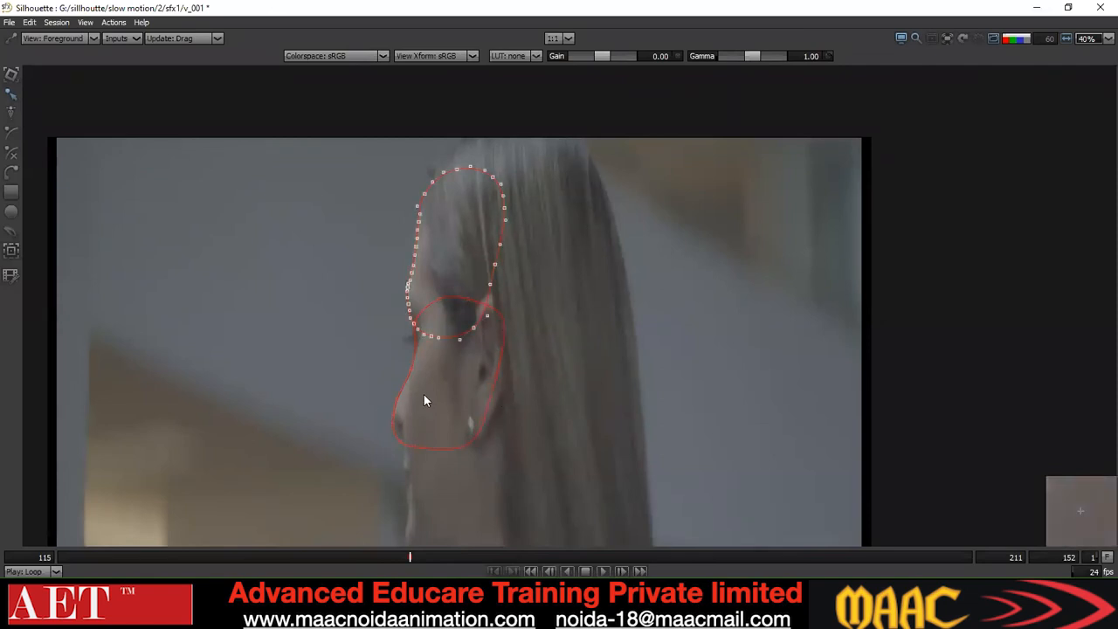
left_click(408, 378)
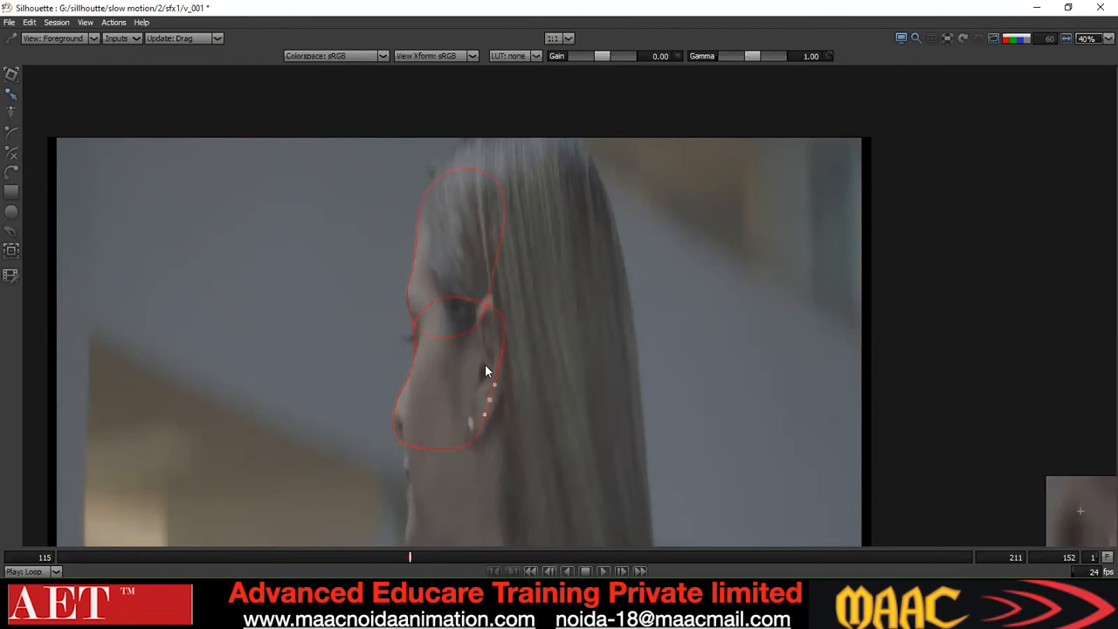
left_click(491, 277)
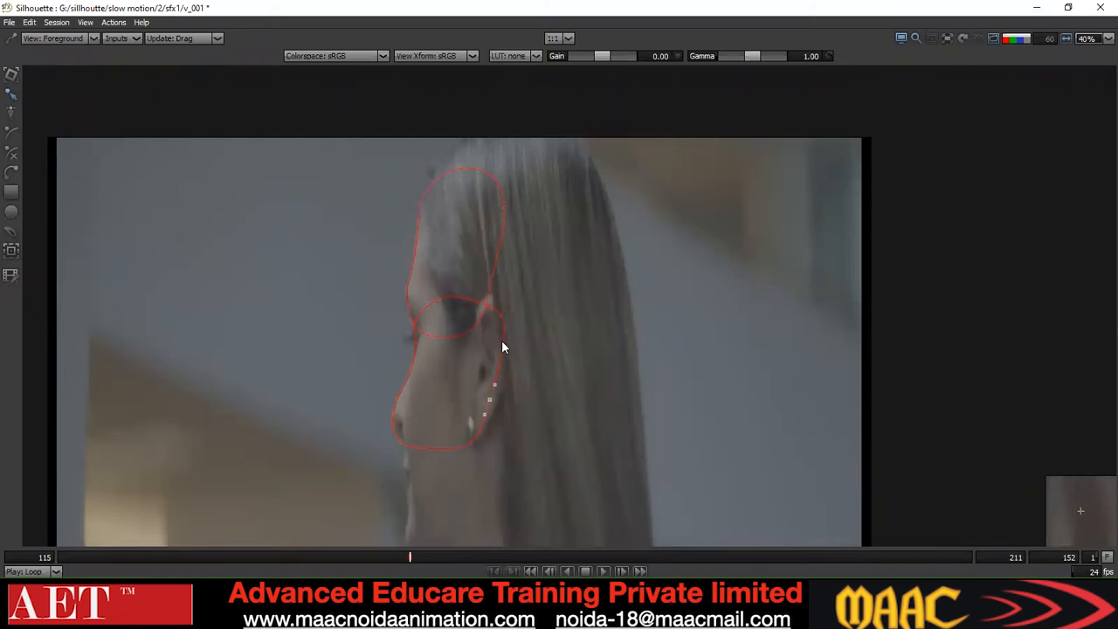
left_click_drag(577, 220, 197, 537)
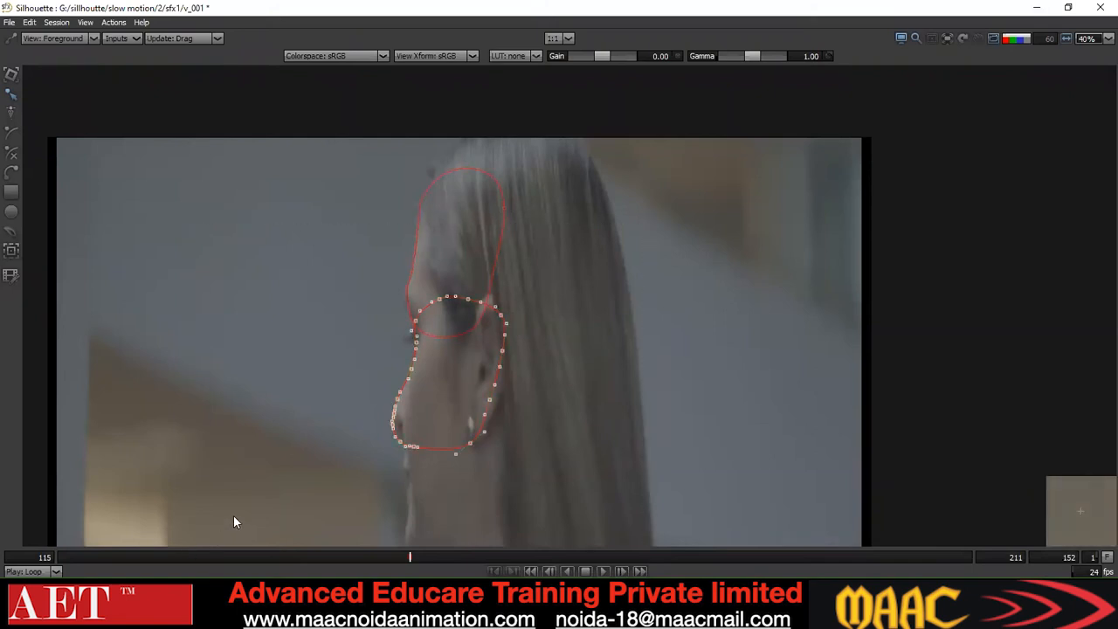
key("grave")
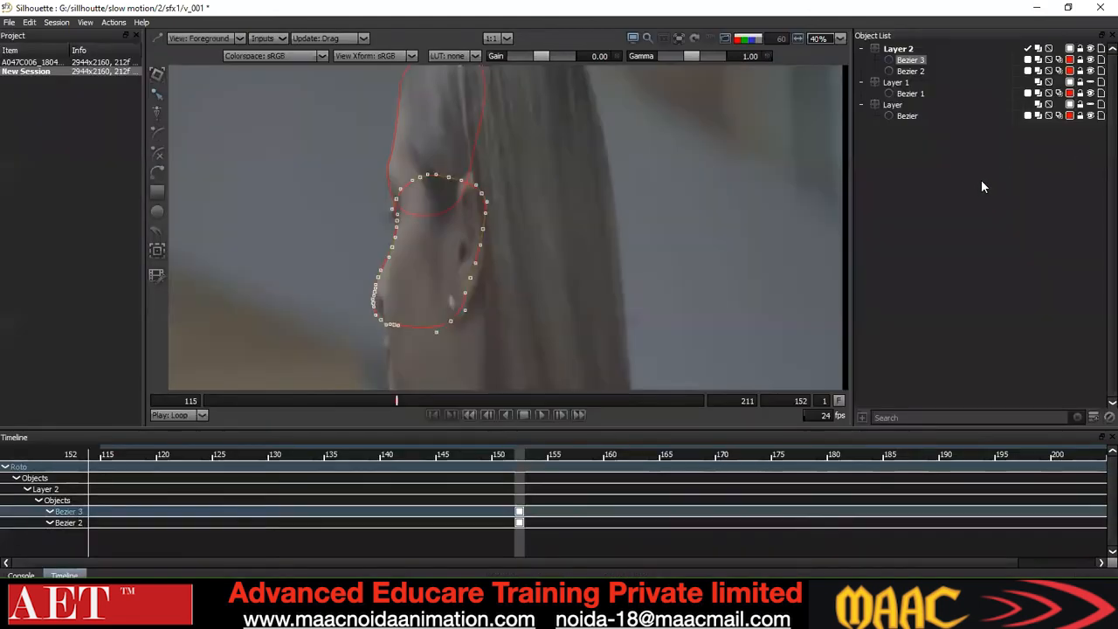
left_click(1081, 60)
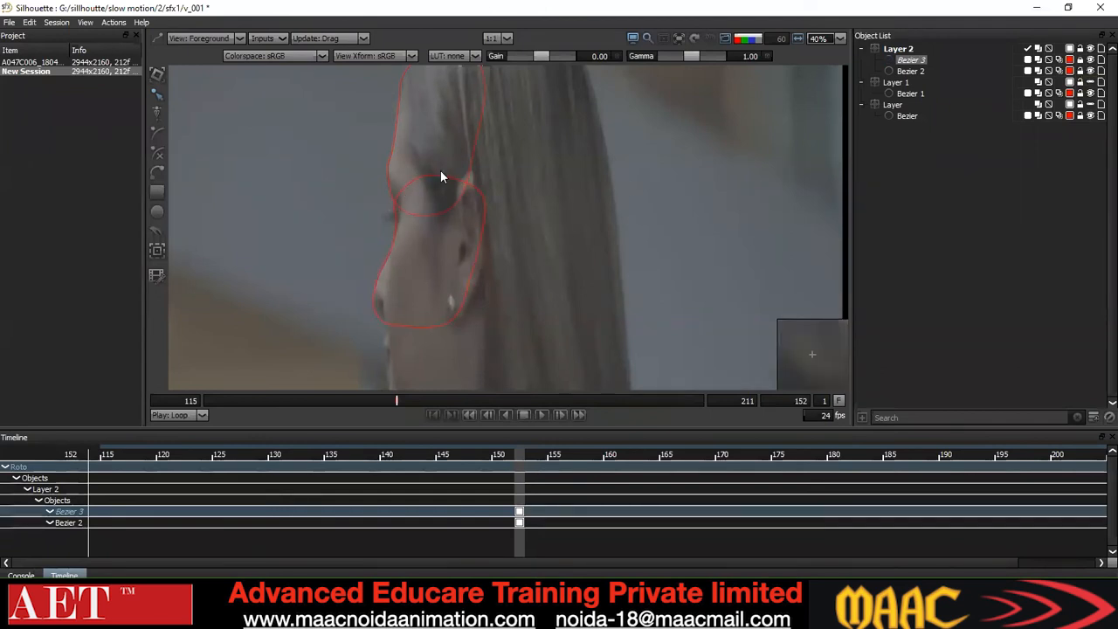
left_click(480, 189)
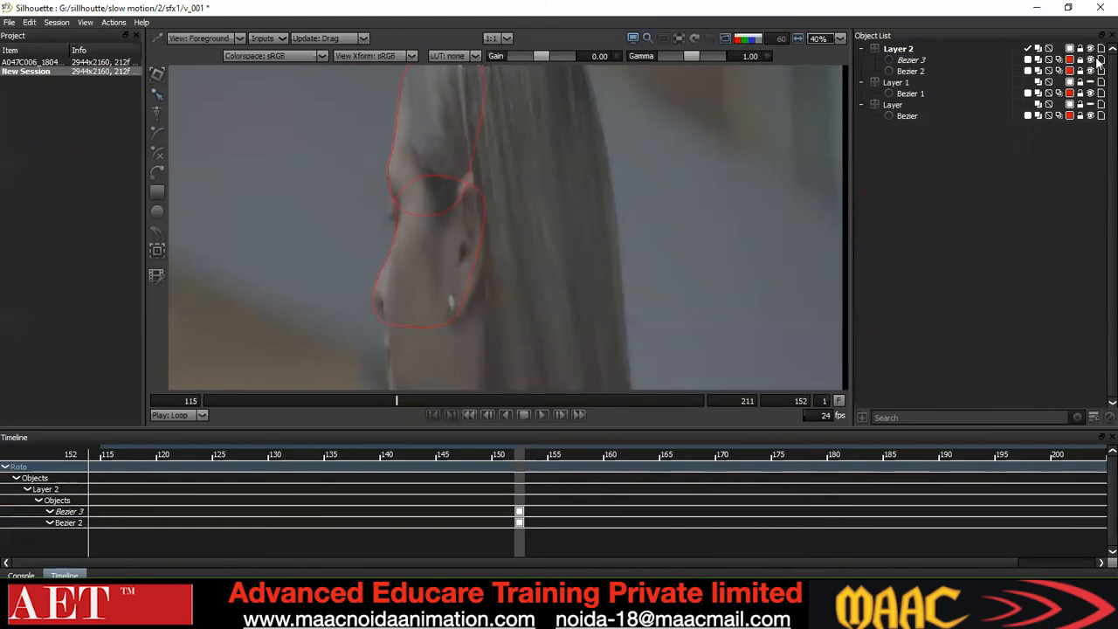
Select all points of the forehead shape, Bezier 2, and step forward to frame 153
left_click(391, 169)
left_click_drag(425, 254, 421, 322)
left_click_drag(519, 103, 374, 301)
key("x")
key("x")
key("x")
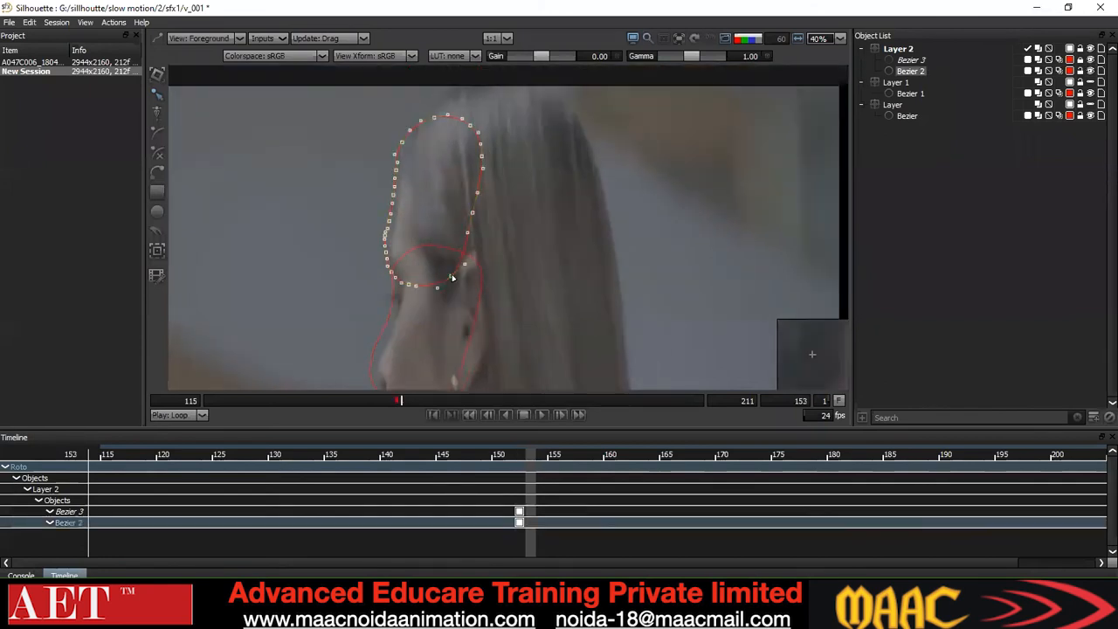
Return to frame 152 with the forehead shape deselected, and unlock the cheek and ear shape, Bezier 3
key("z")
key("z")
key("z")
left_click(381, 337)
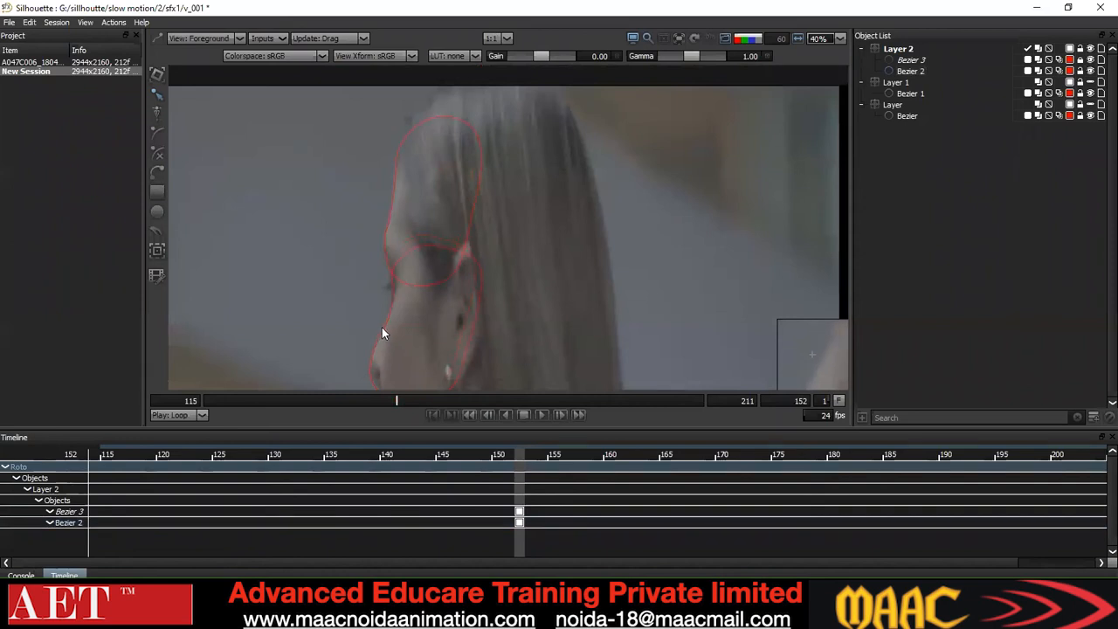
left_click(1080, 62)
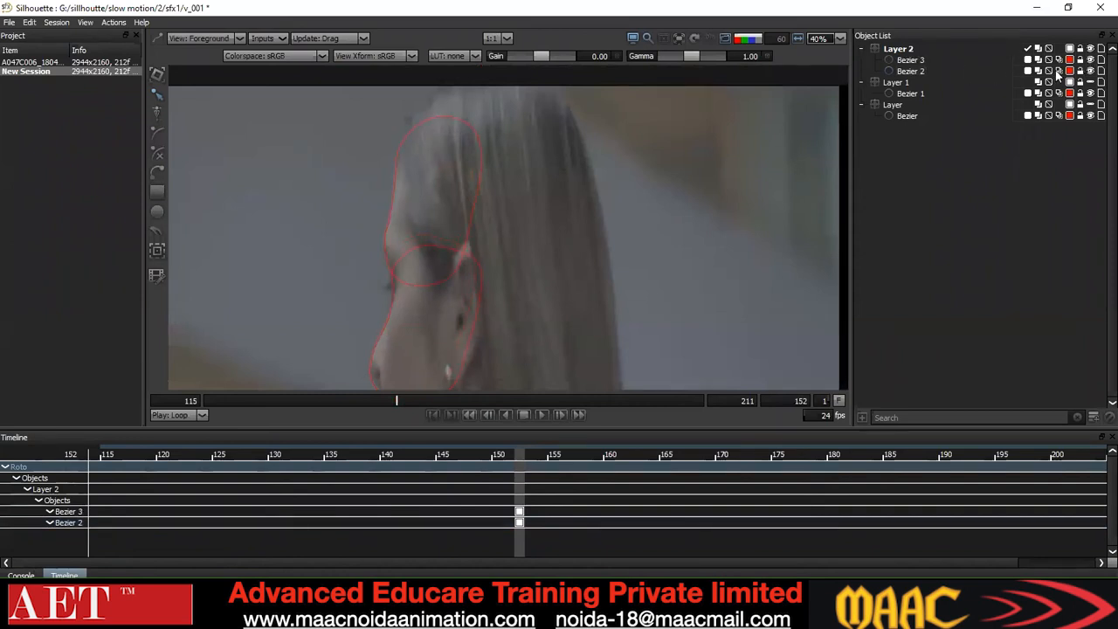
Select the cheek and ear shape, Bezier 3, and lock only that shape again, leaving Layer 2 itself unlocked
left_click(389, 317)
left_click(483, 281)
left_click_drag(486, 282, 486, 235)
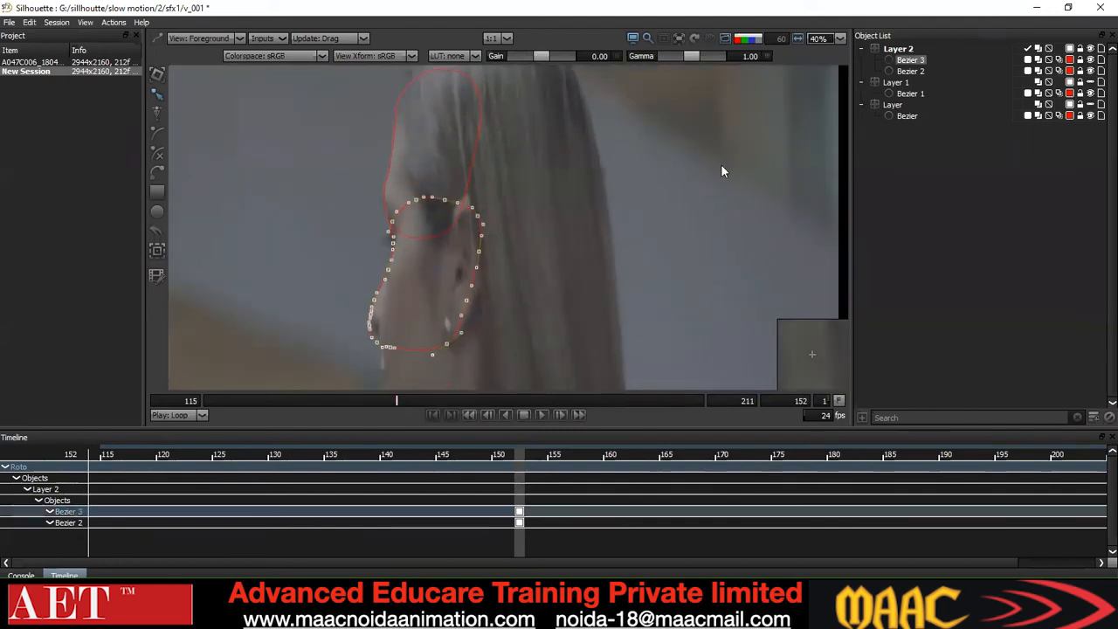
left_click(1080, 52)
left_click(1080, 59)
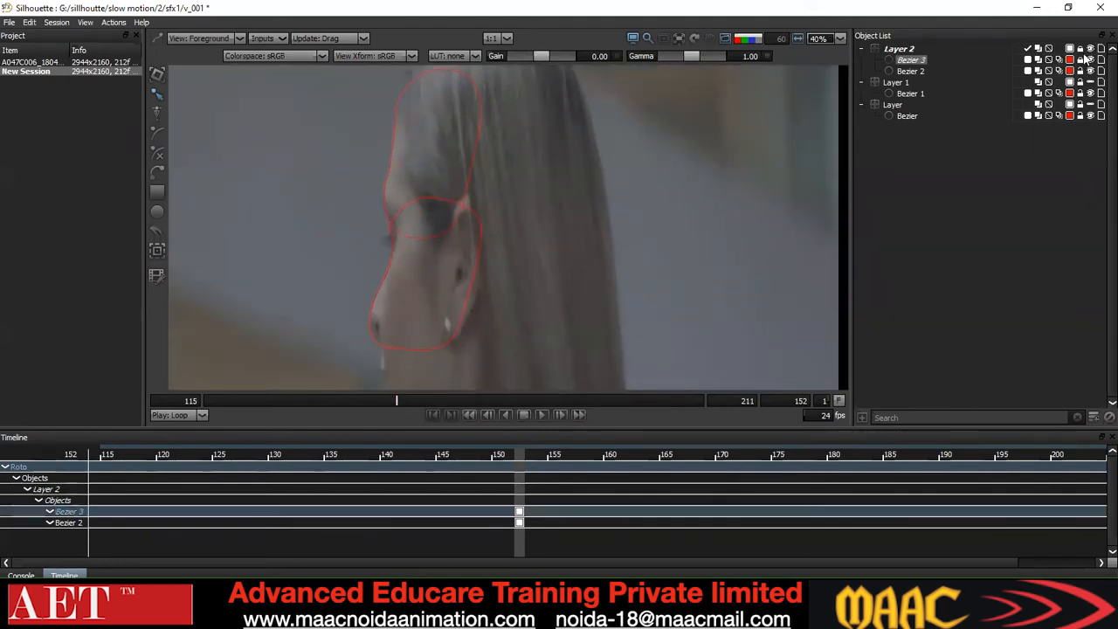
left_click(1080, 50)
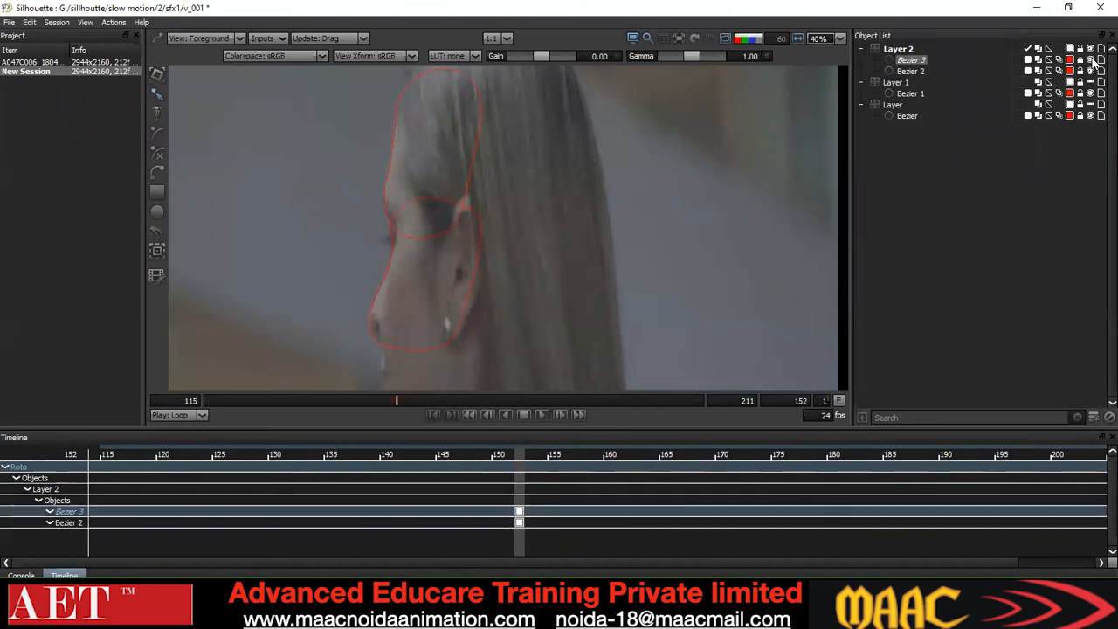
Hide Layer 2 in the object list so the woman's head is clear for a new shape
scroll(619, 210, "down", 3)
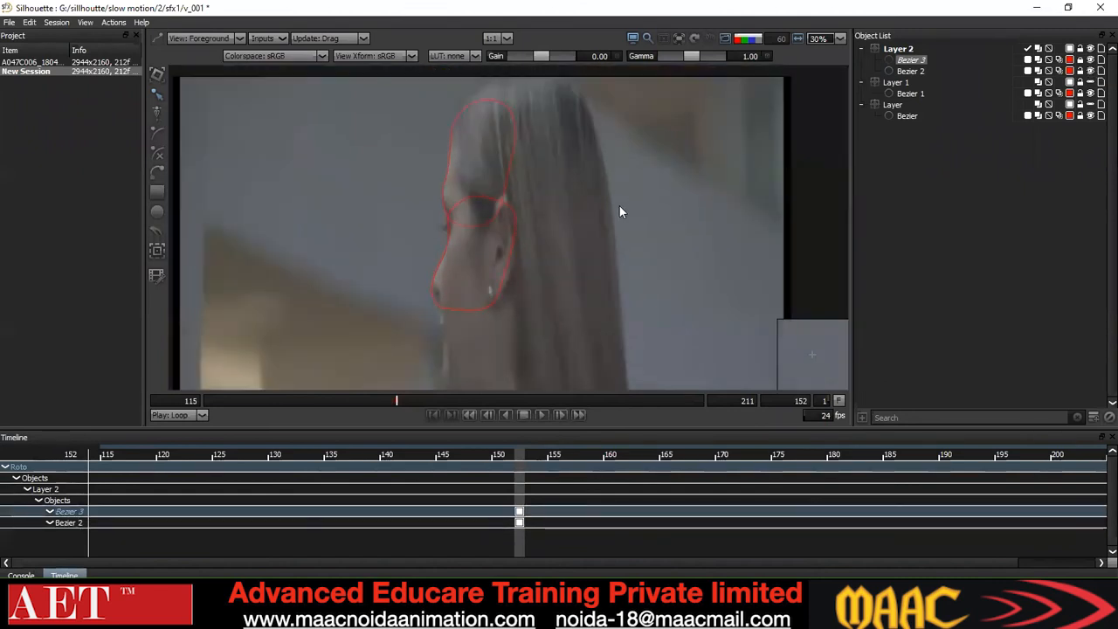
left_click_drag(557, 298, 541, 252)
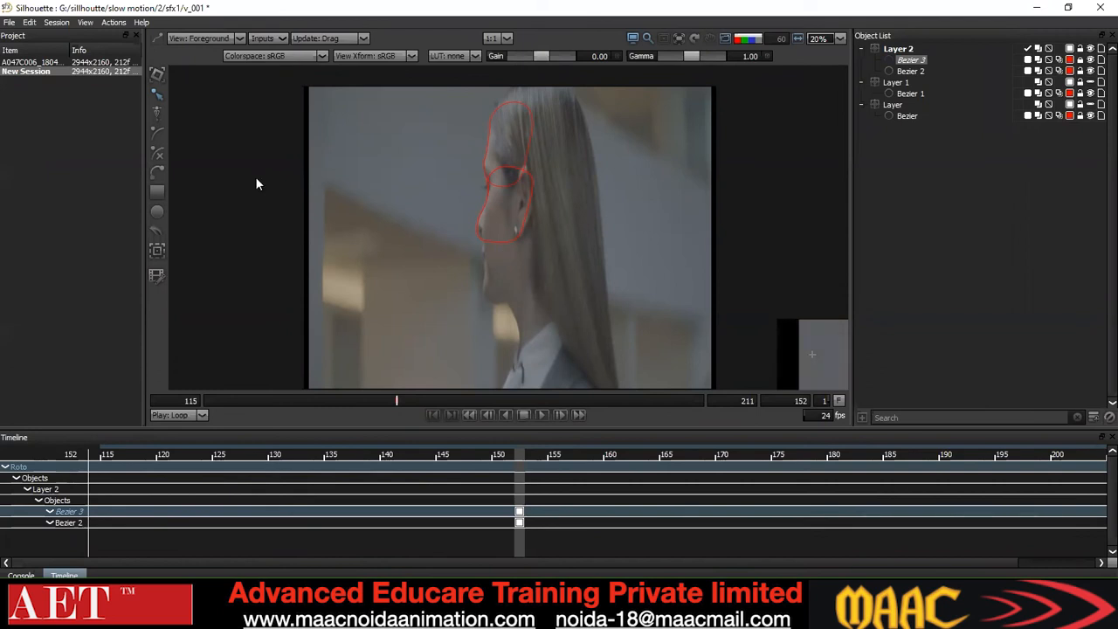
left_click(1100, 49)
left_click(1098, 49)
left_click(1098, 49)
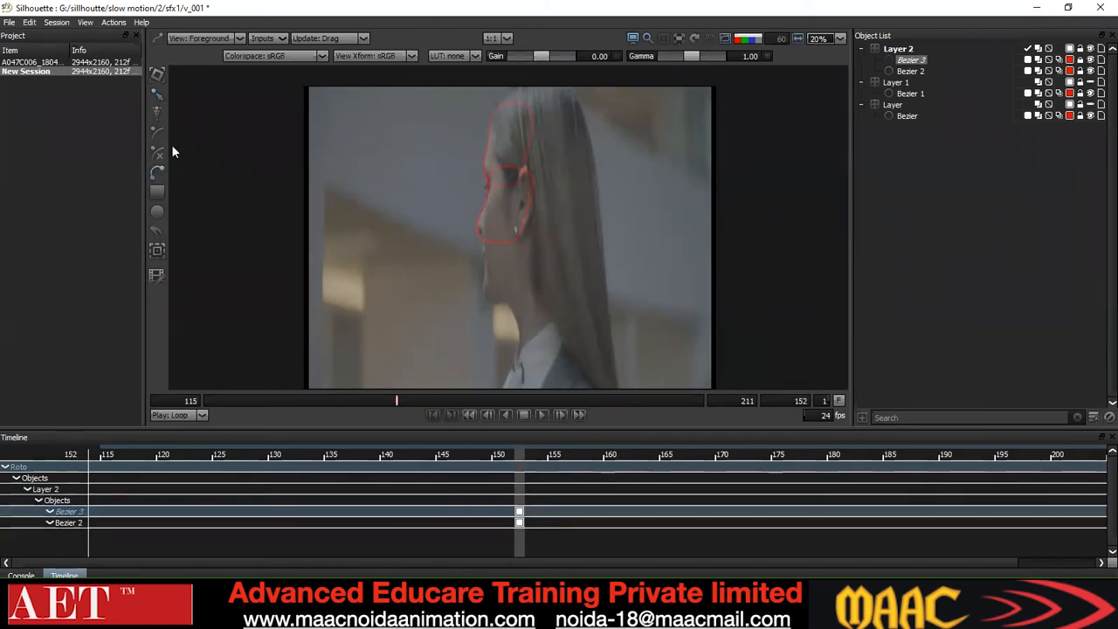
left_click(518, 515)
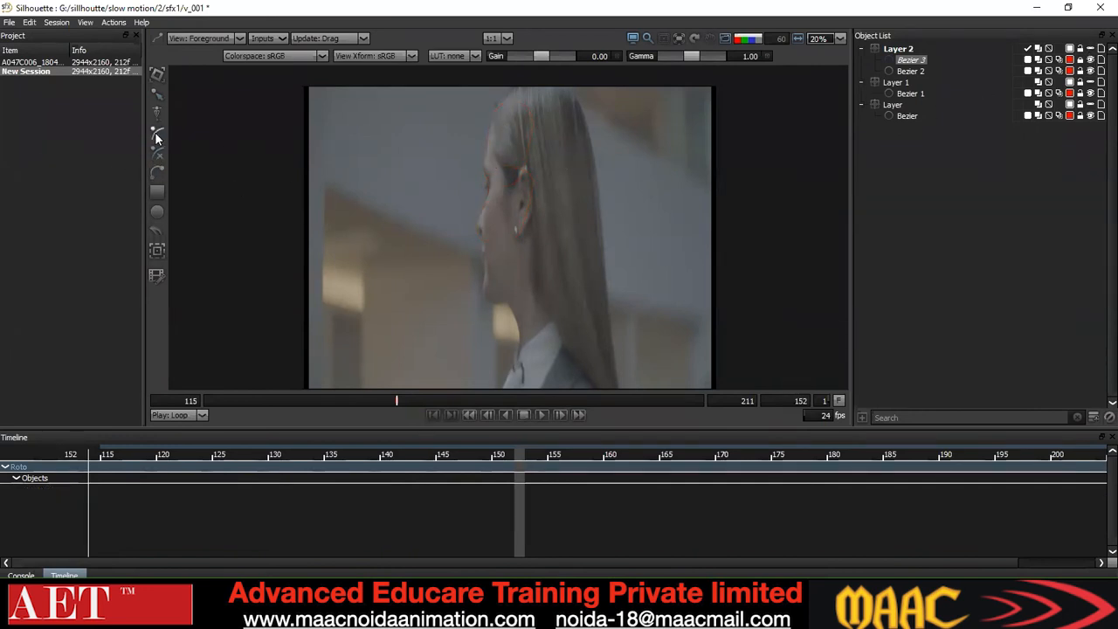
scroll(585, 140, "up", 2)
left_click(368, 108)
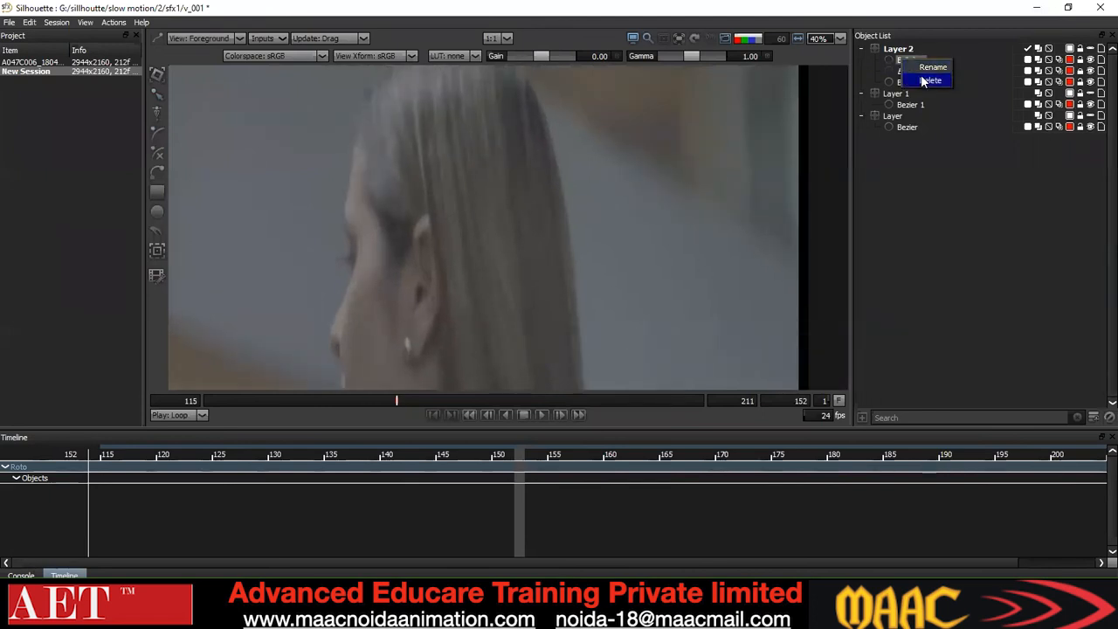
key("Delete")
Create a new layer, Layer 3, and draw a closed B-spline around the forehead, temple and front hair down to the brow
left_click(1093, 417)
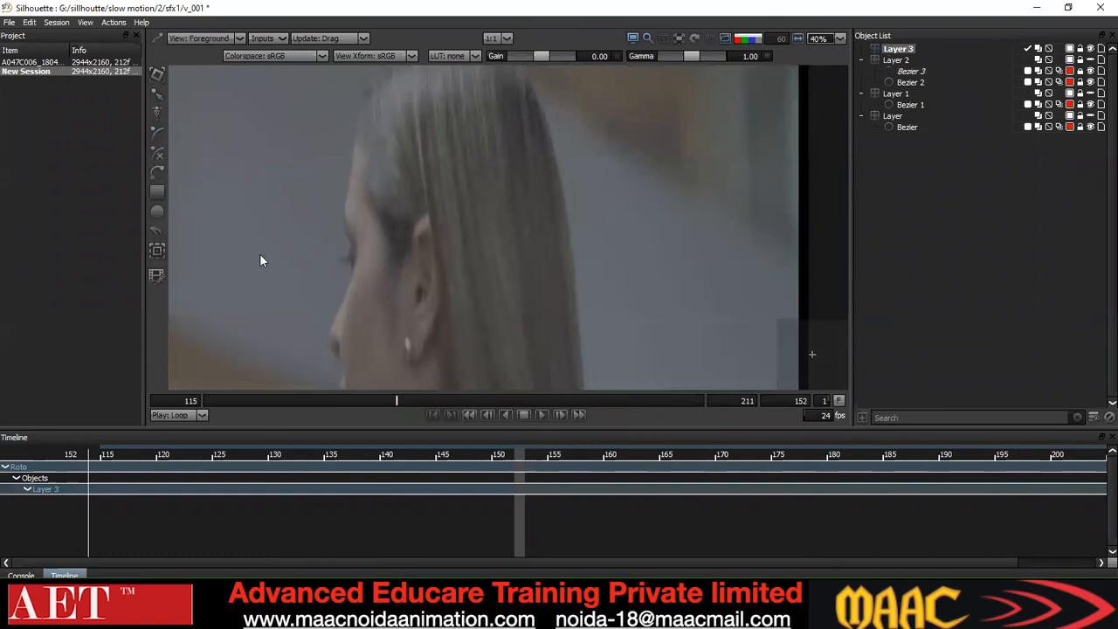
left_click(368, 103)
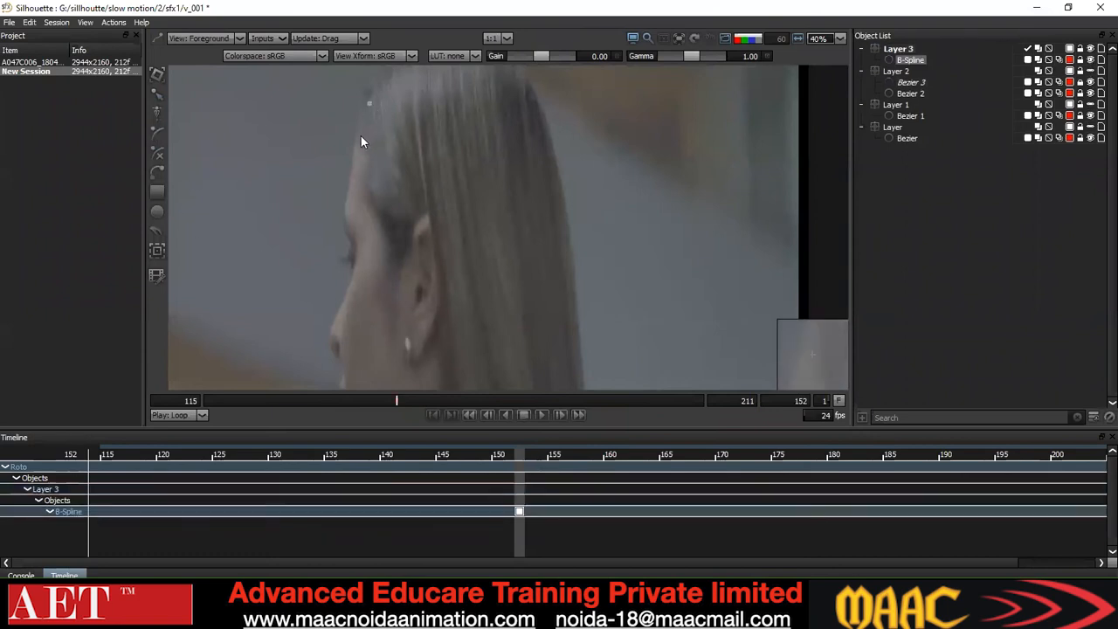
left_click(351, 171)
left_click(347, 235)
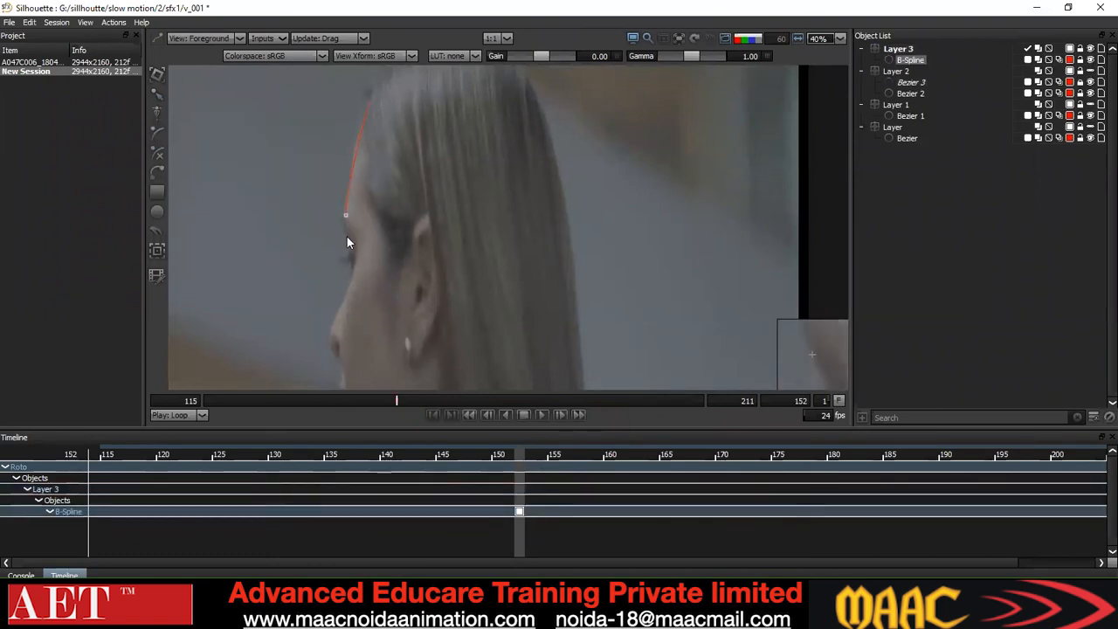
left_click(402, 250)
left_click(467, 180)
left_click(480, 88)
left_click(380, 84)
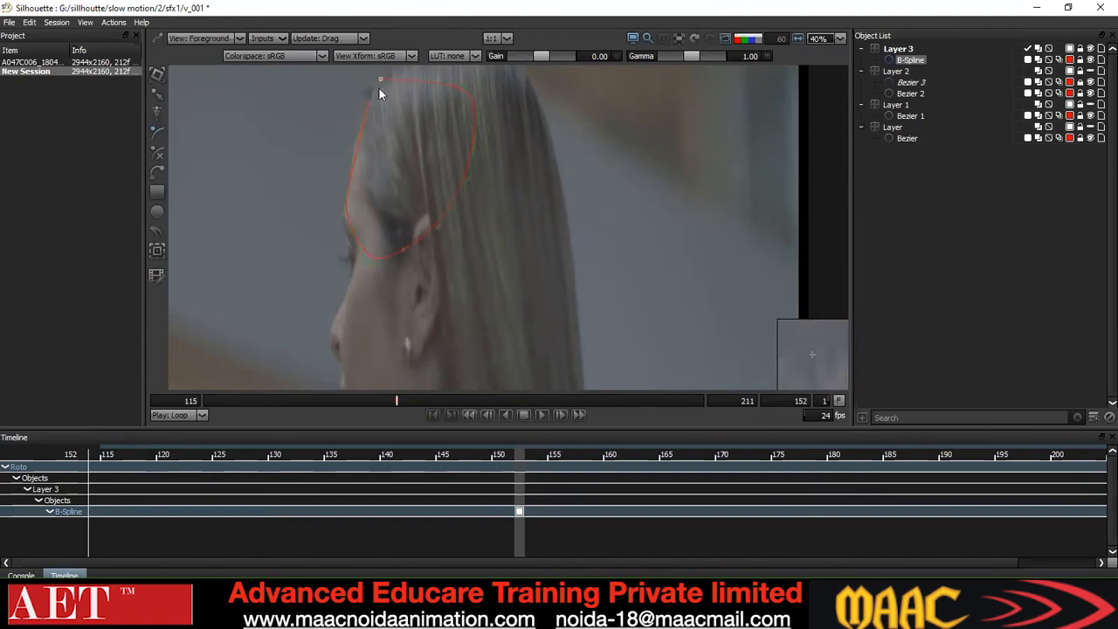
left_click(369, 103)
Select the B-spline's points around the brow and lower edge and nudge them to fit the head outline more tightly
left_click_drag(435, 219, 428, 324)
left_click_drag(342, 154, 397, 195)
left_click_drag(310, 198, 397, 265)
left_click(405, 270)
left_click_drag(368, 301, 316, 342)
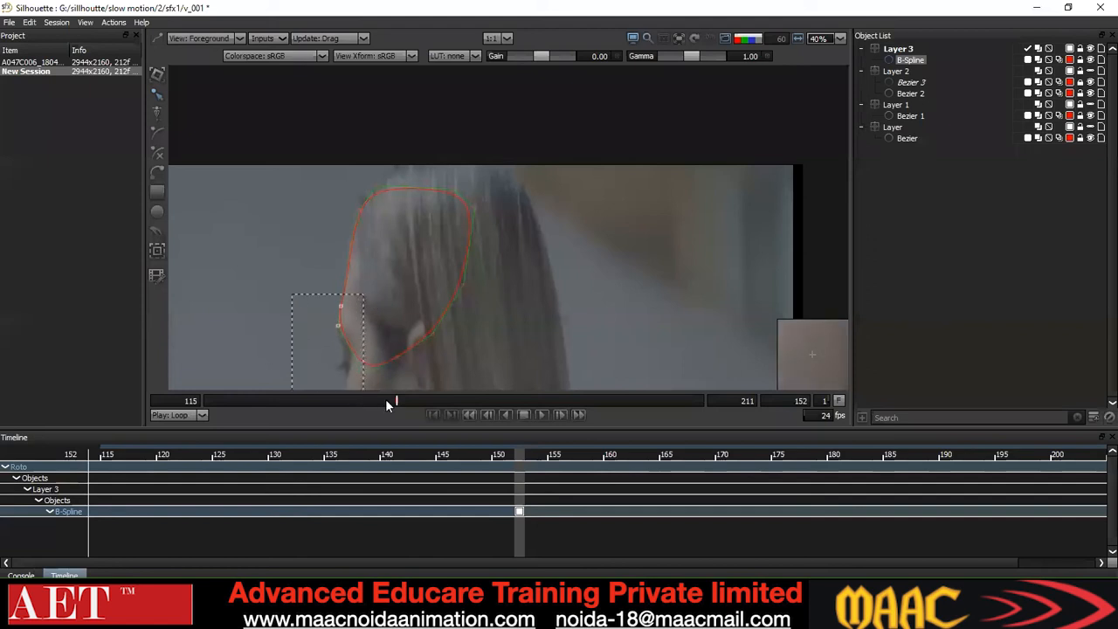
left_click_drag(392, 338, 391, 197)
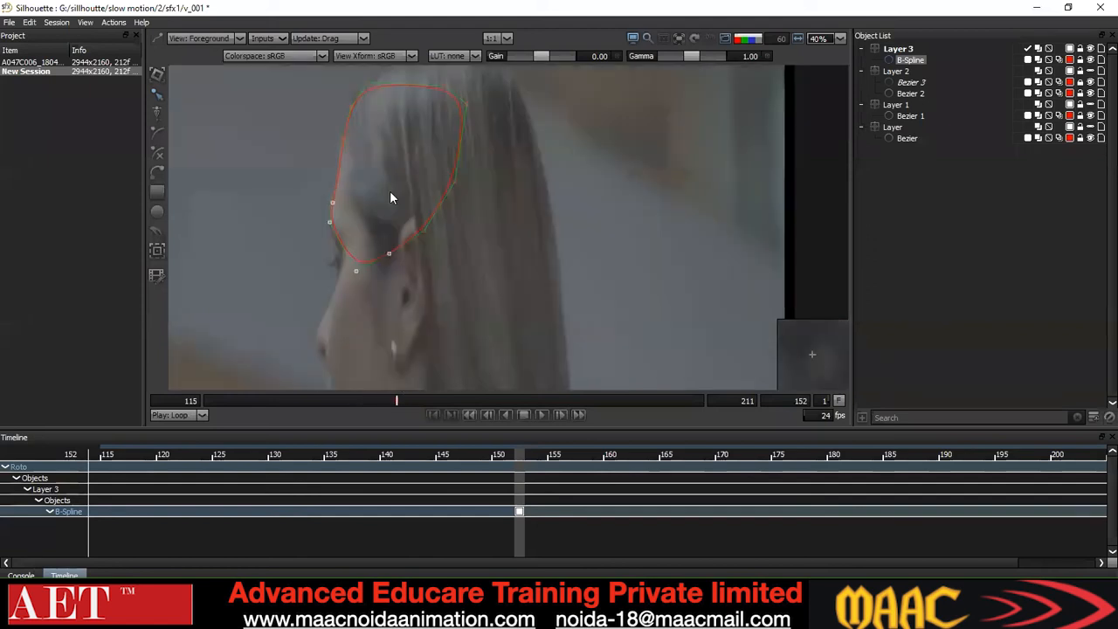
left_click(578, 337)
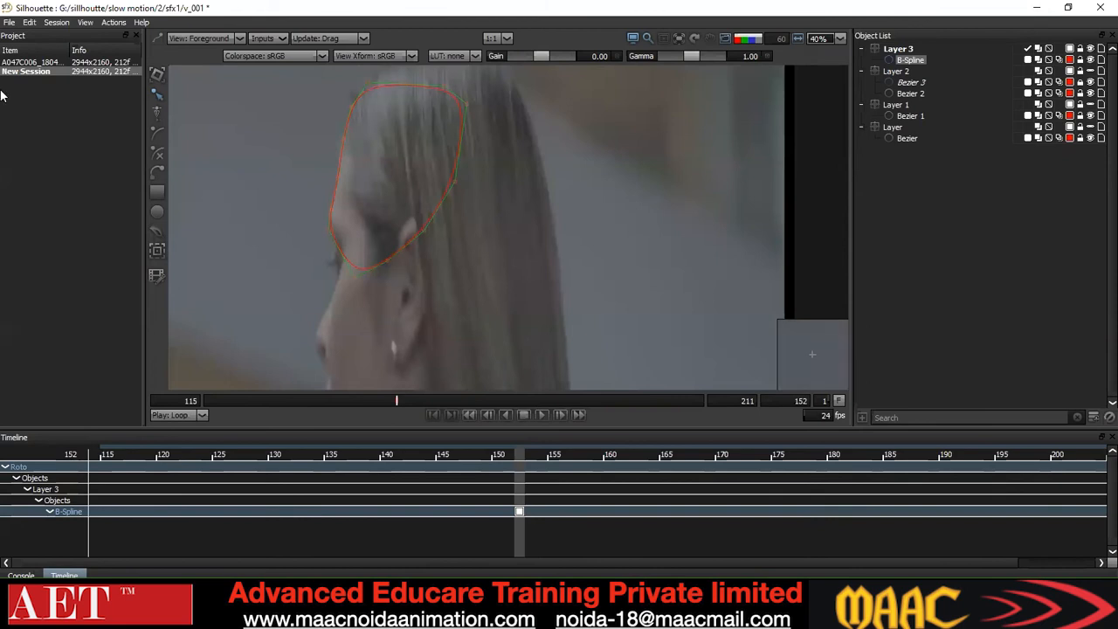
Convert the forehead B-spline to a Bezier shape and select all points of the converted shape
left_click(10, 23)
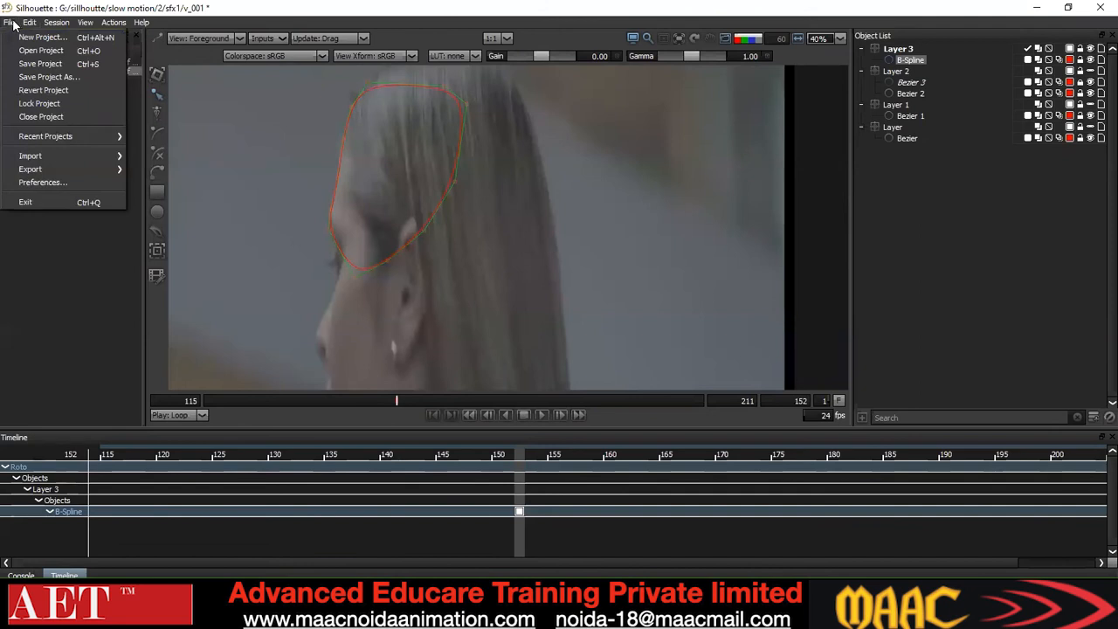
mouse_move(27, 26)
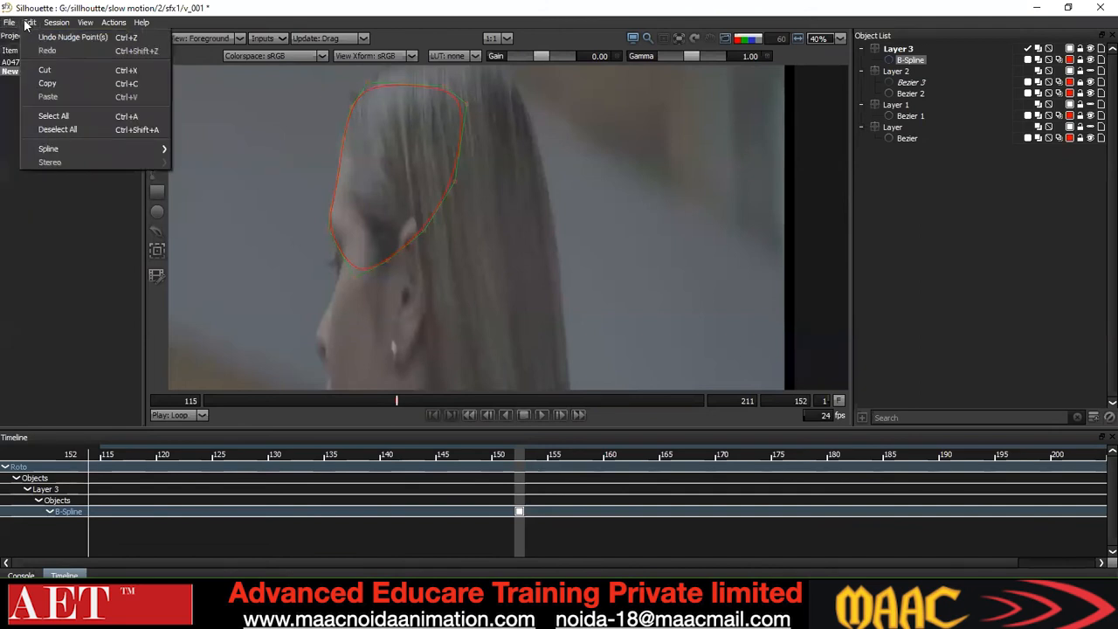
mouse_move(46, 148)
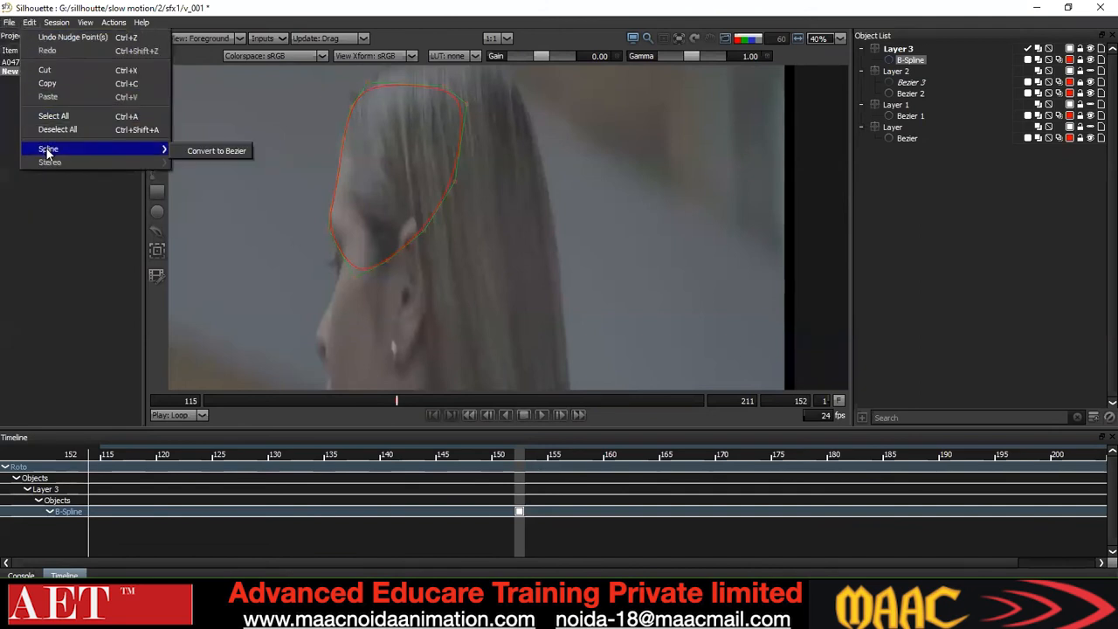
left_click(218, 152)
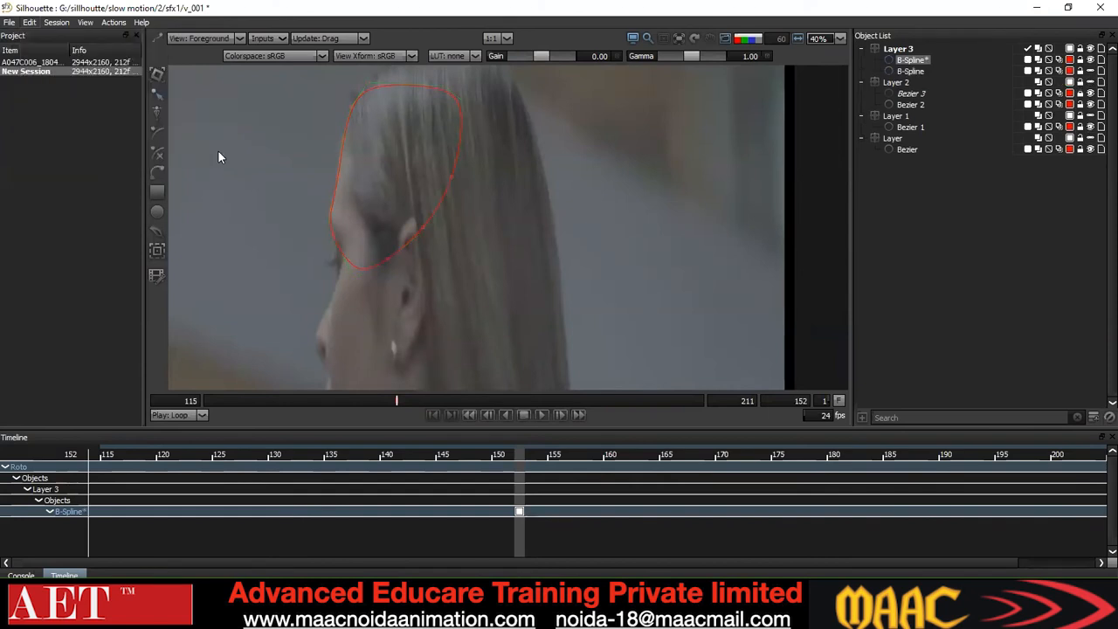
left_click_drag(520, 103, 262, 297)
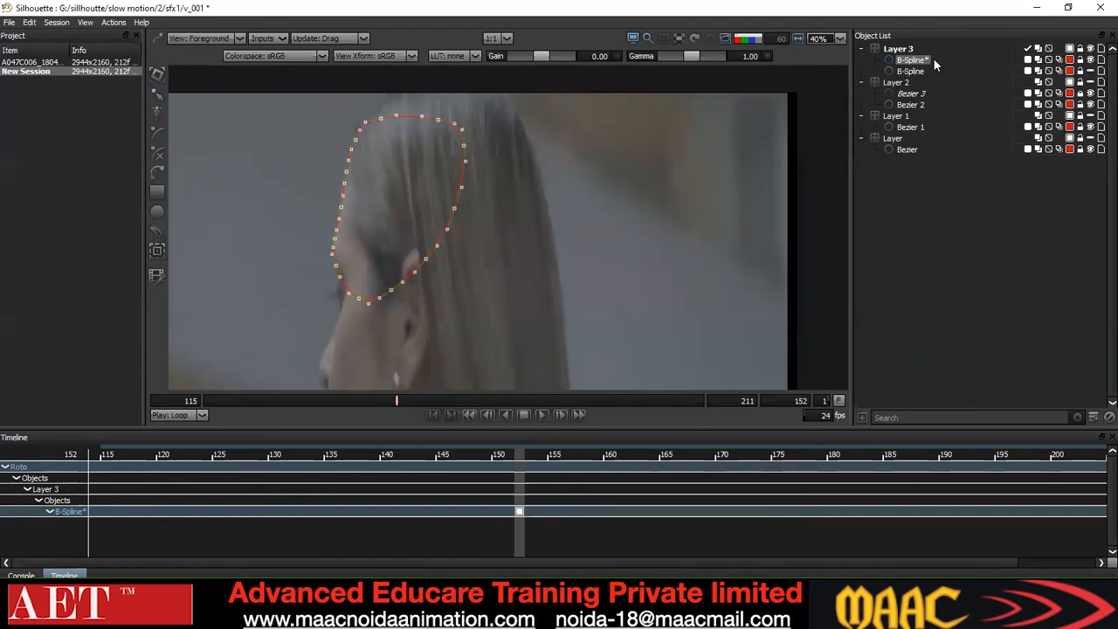
Toggle the visibility of the original B-Spline in Layer 3 to compare it with the converted shape, leaving the original hidden
left_click(1094, 72)
left_click(1094, 72)
left_click(1094, 71)
left_click(1094, 71)
left_click(1094, 71)
left_click(1094, 72)
left_click(1094, 72)
left_click(1094, 71)
left_click(1094, 71)
left_click(1093, 72)
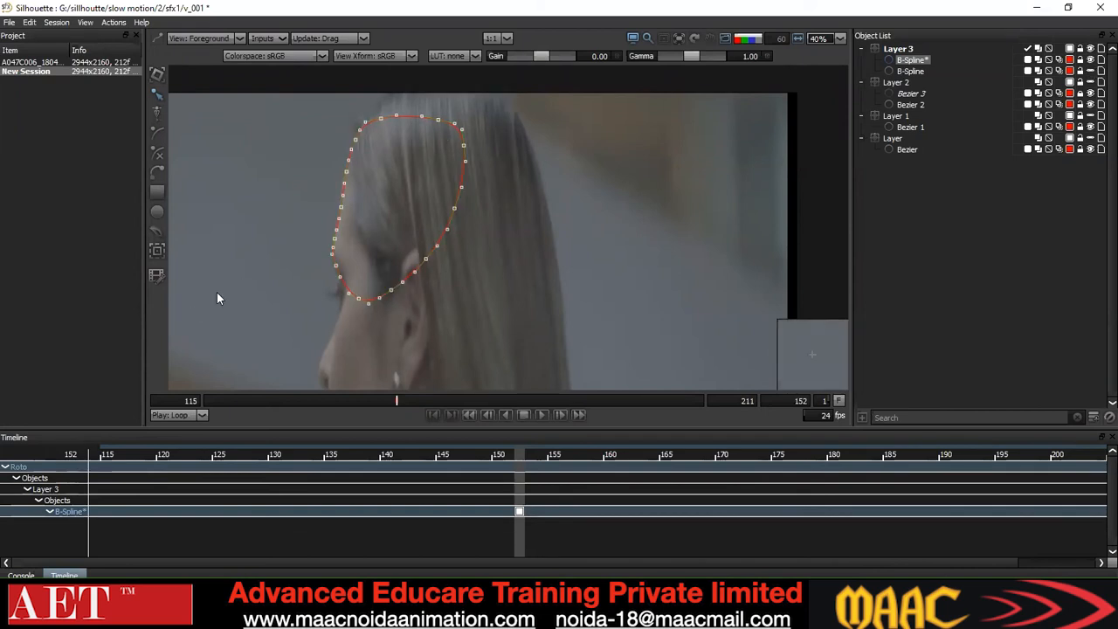
Deselect the converted shape's points, zoom out to the whole frame, and select all of its points again
left_click_drag(578, 102, 85, 341)
left_click_drag(551, 172, 560, 210)
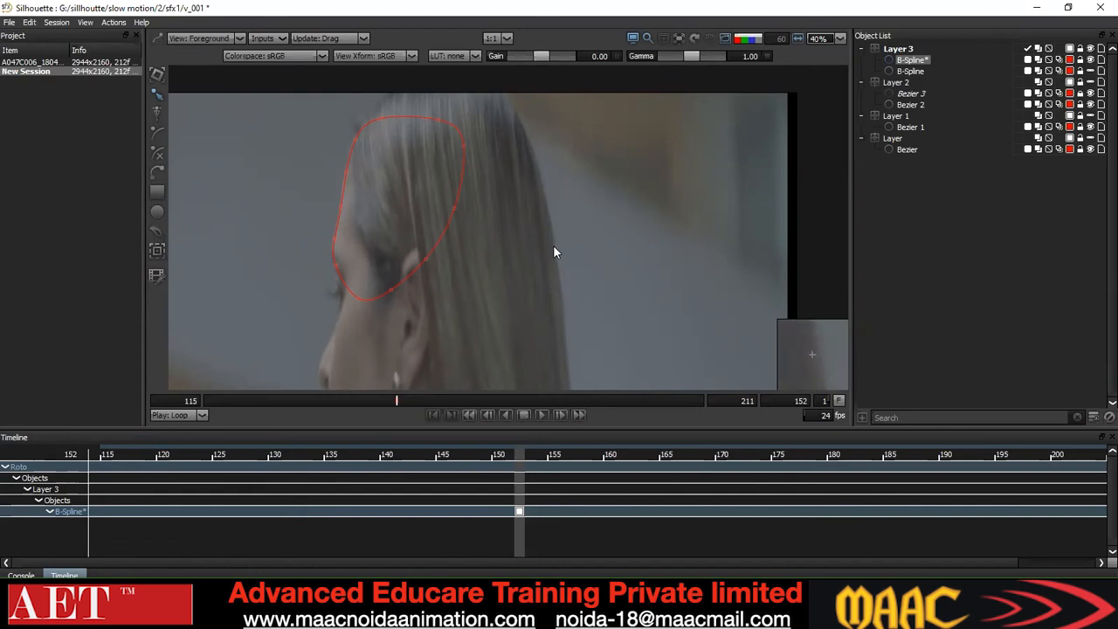
scroll(532, 259, "down", 5)
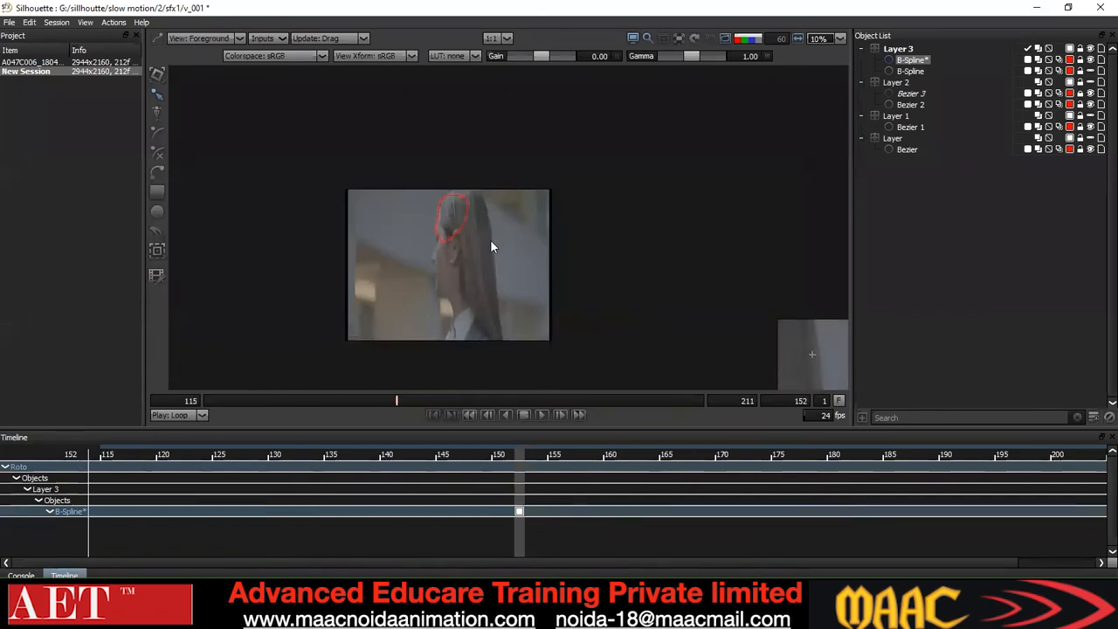
left_click_drag(496, 179, 492, 270)
key("ctrl+a")
scroll(471, 240, "up", 2)
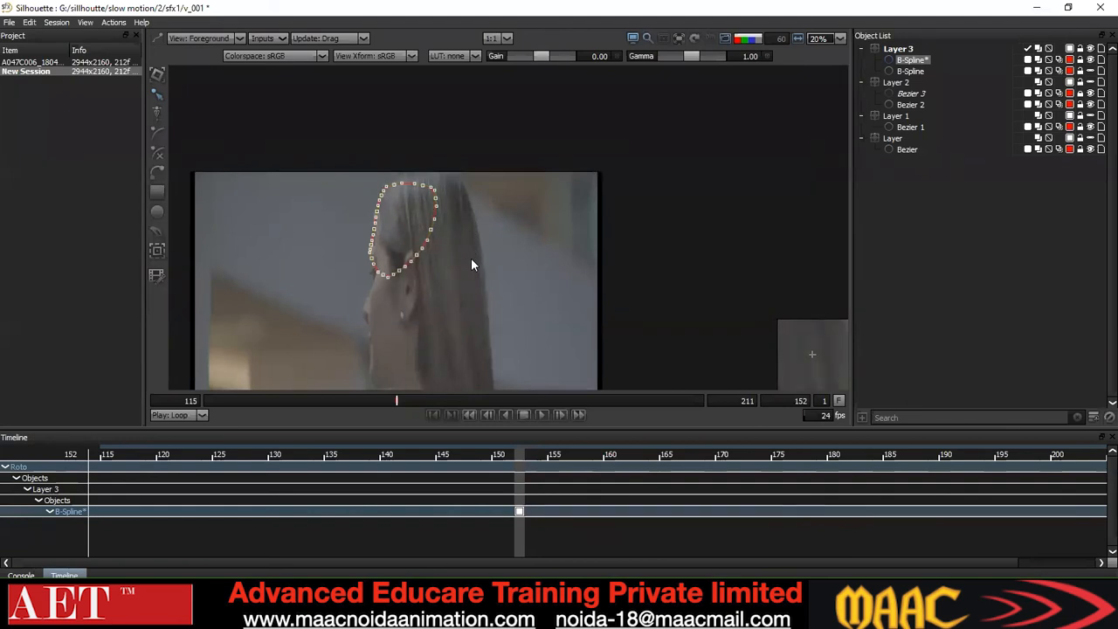
left_click(10, 22)
mouse_move(32, 174)
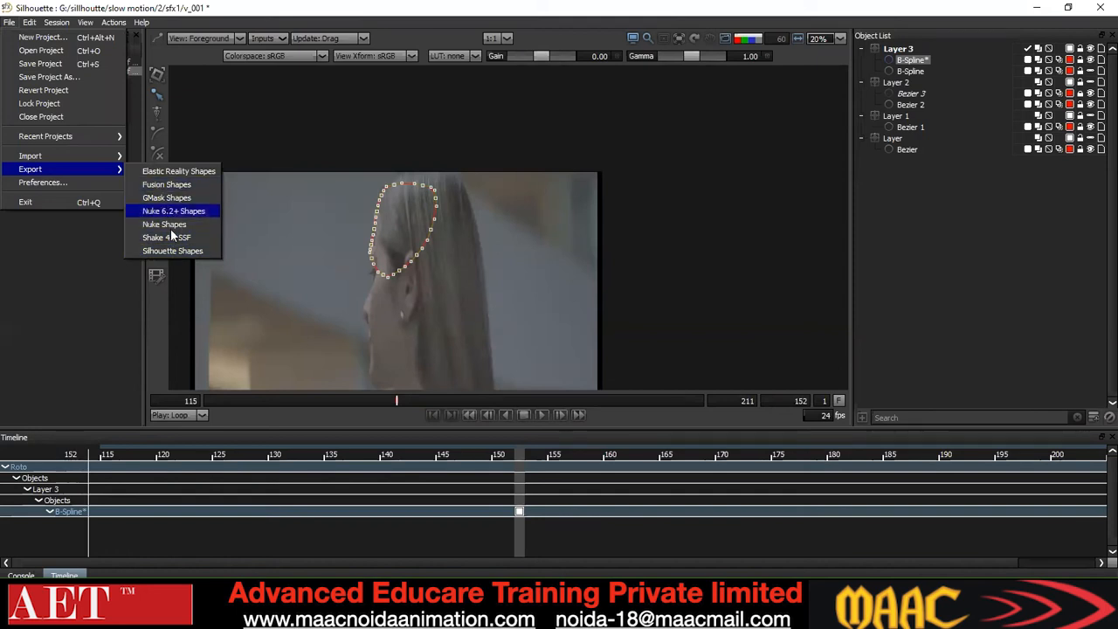
mouse_move(51, 152)
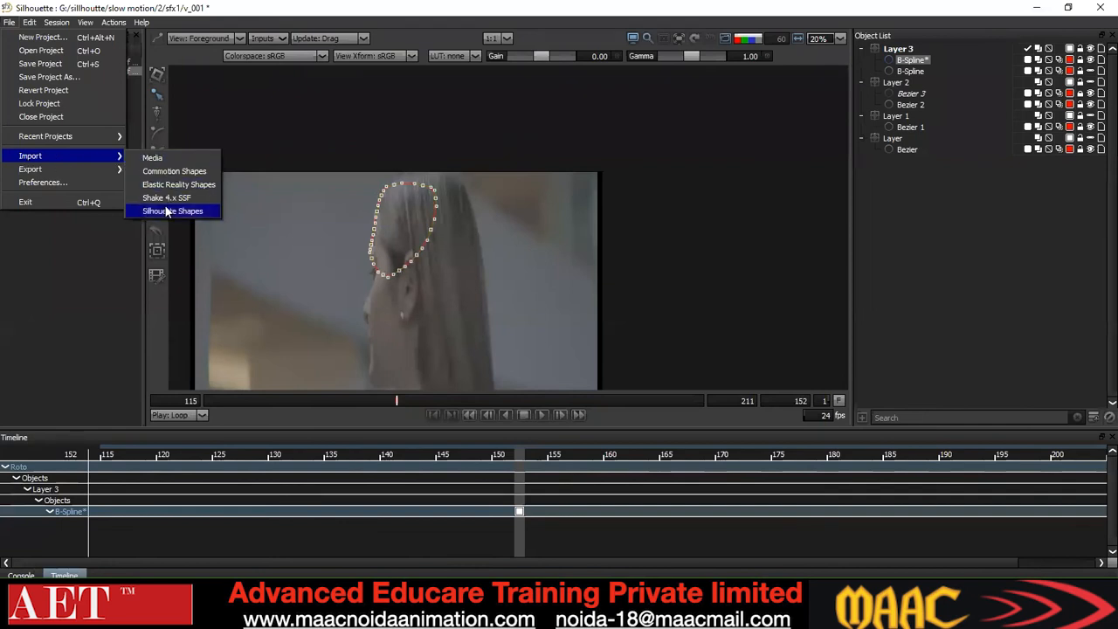
left_click(245, 211)
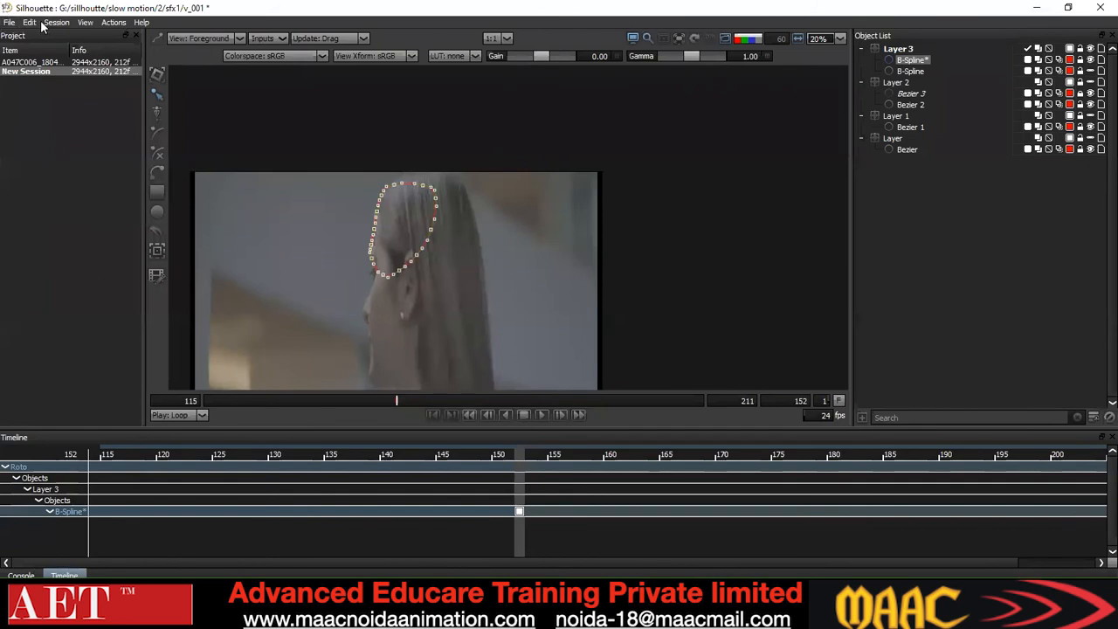
Close the Object List, Timeline and Console panels
left_click(84, 23)
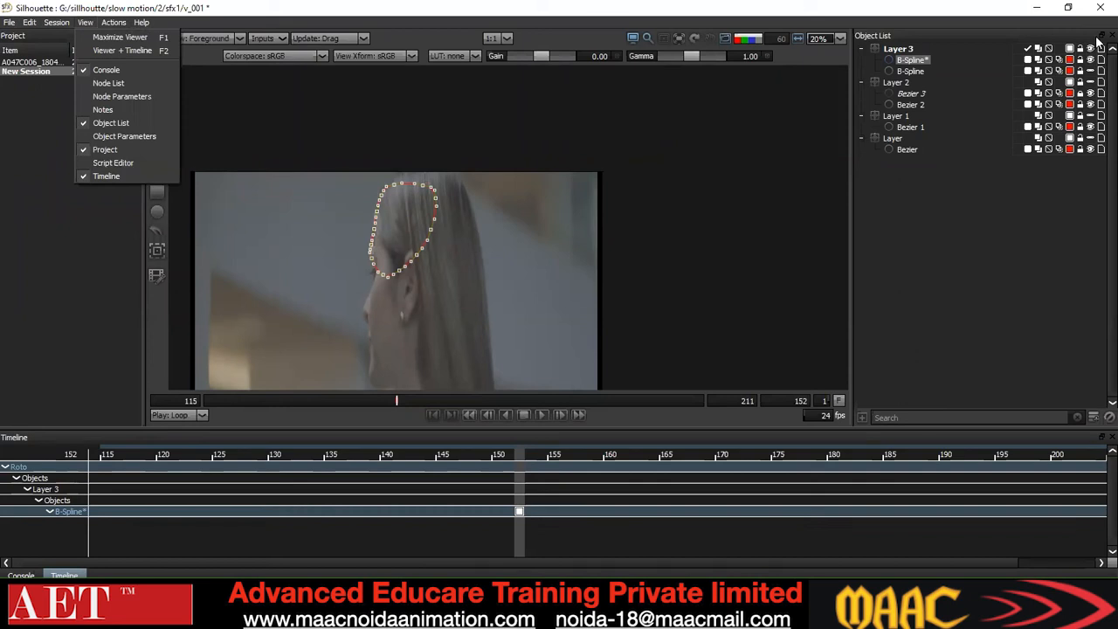
left_click(1100, 37)
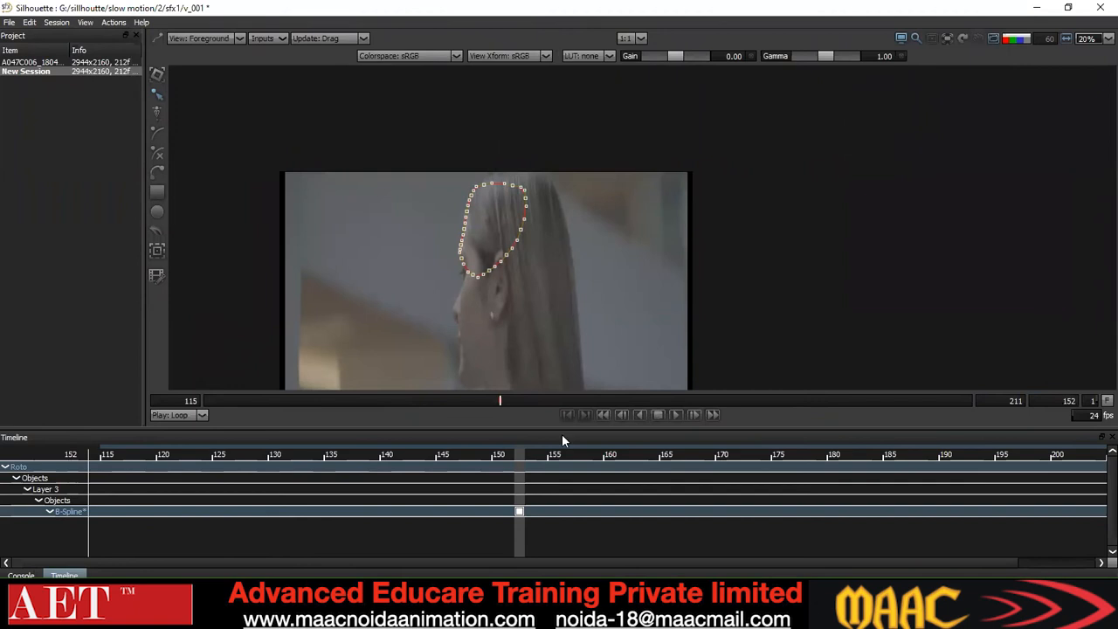
left_click(1100, 437)
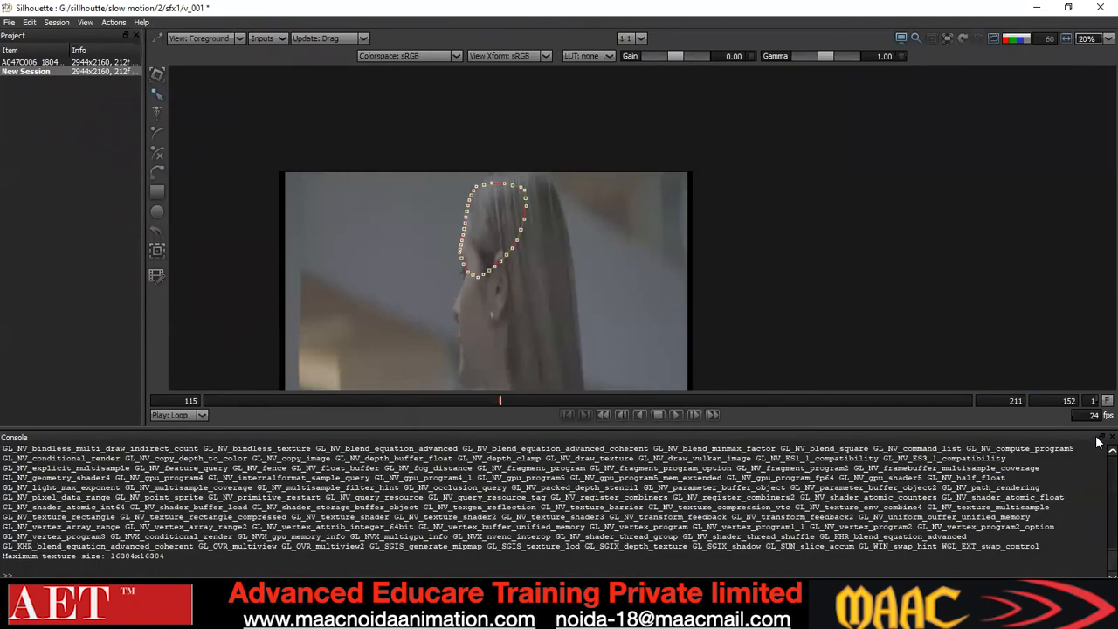
left_click(1100, 437)
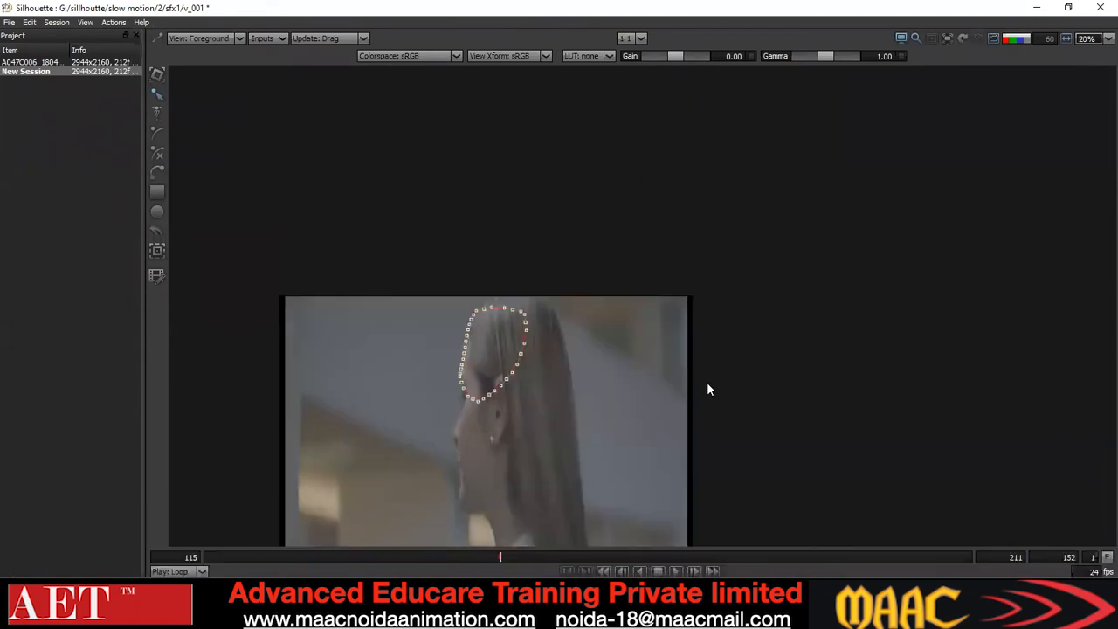
Show the Timeline and Node Parameters panels
left_click(114, 24)
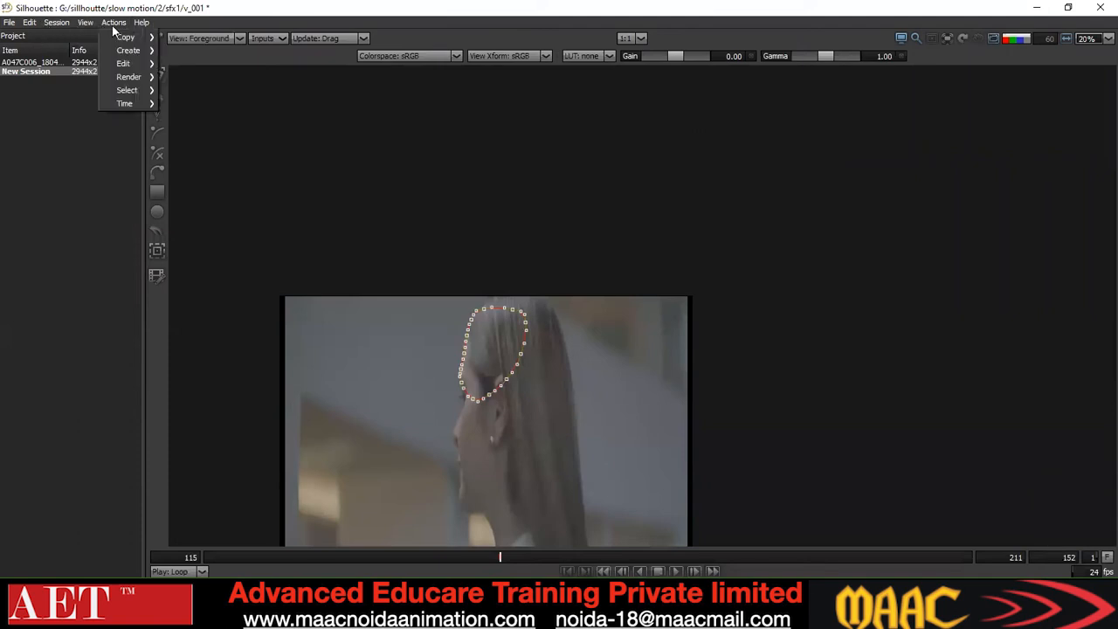
mouse_move(87, 25)
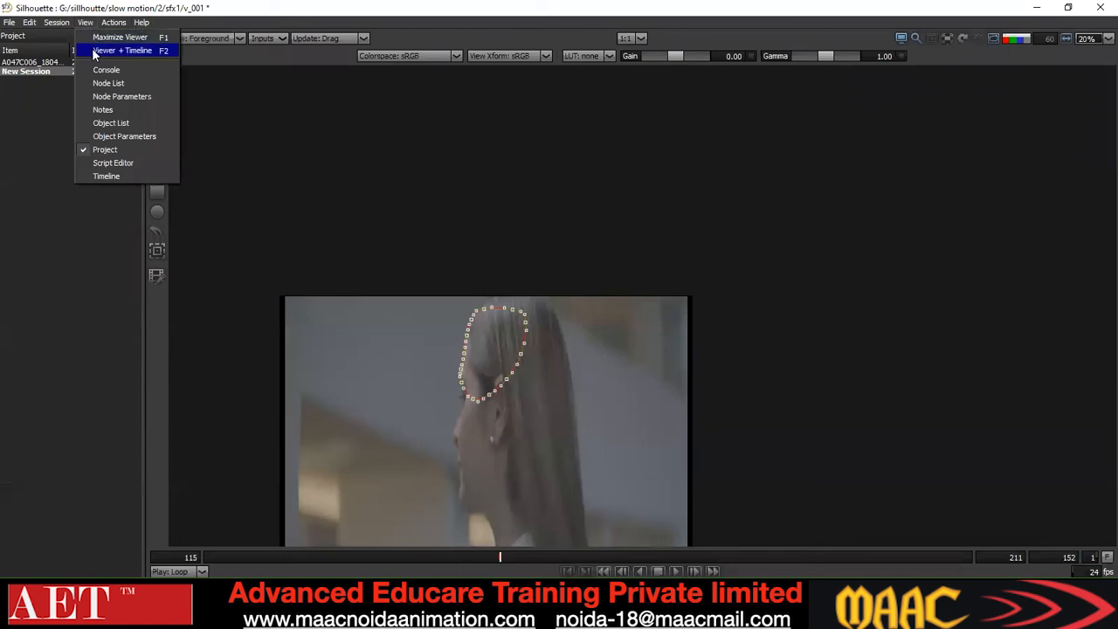
left_click(101, 176)
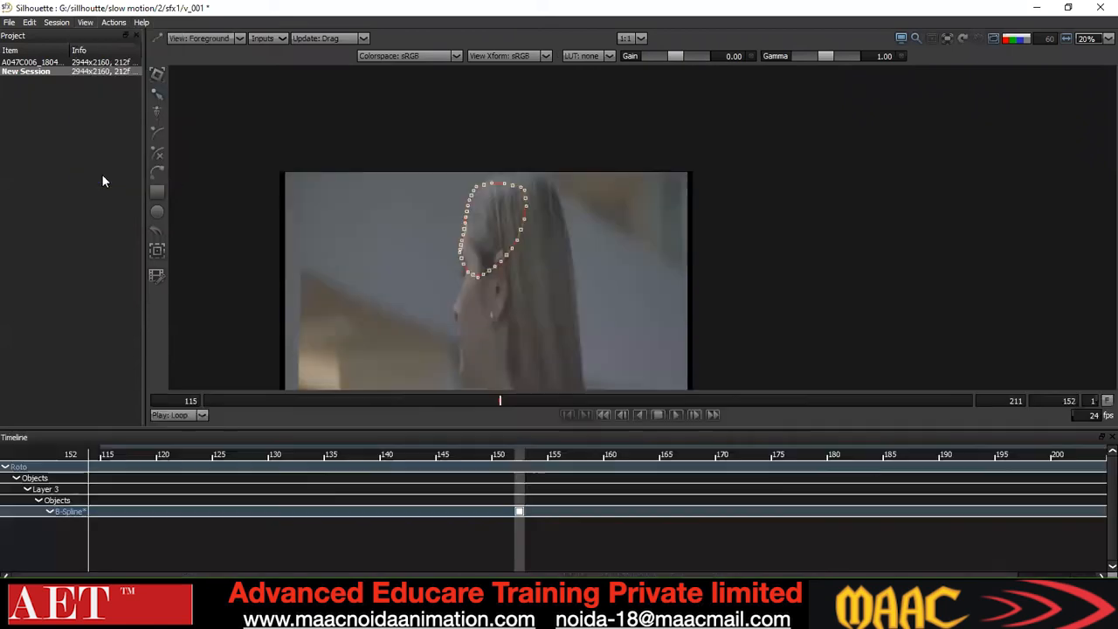
left_click(87, 23)
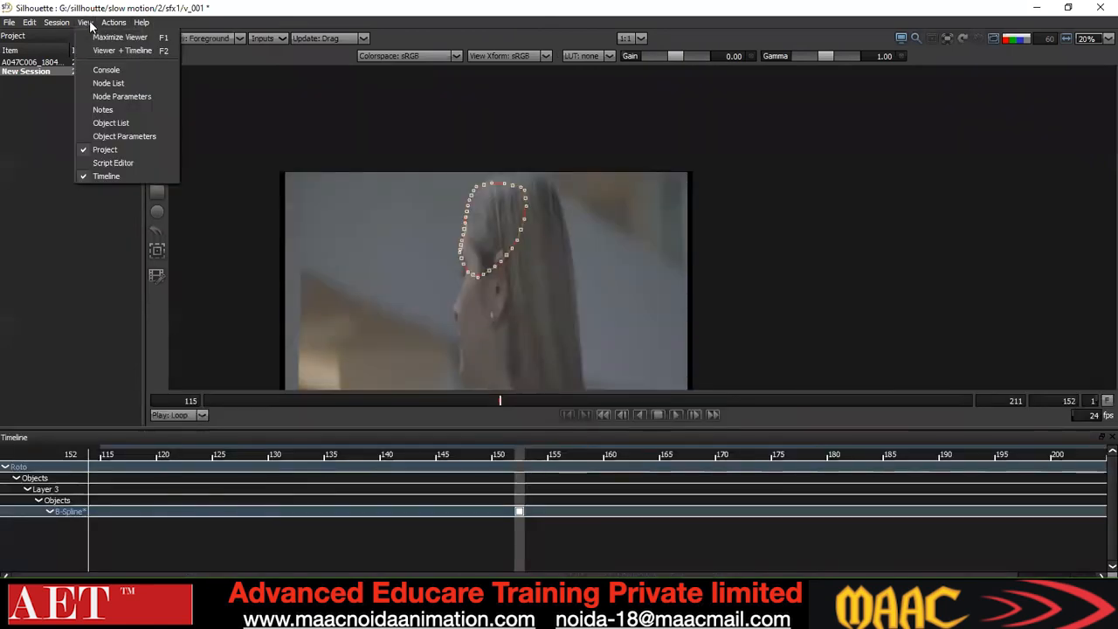
left_click(110, 98)
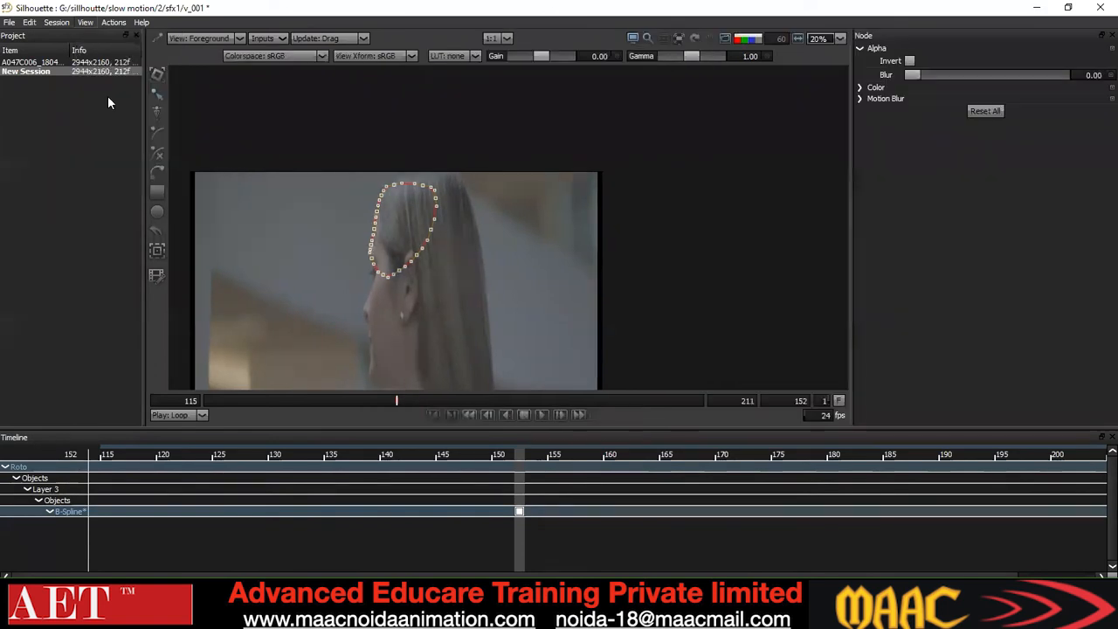
Show the Object List panel and close the Node panel
left_click(56, 23)
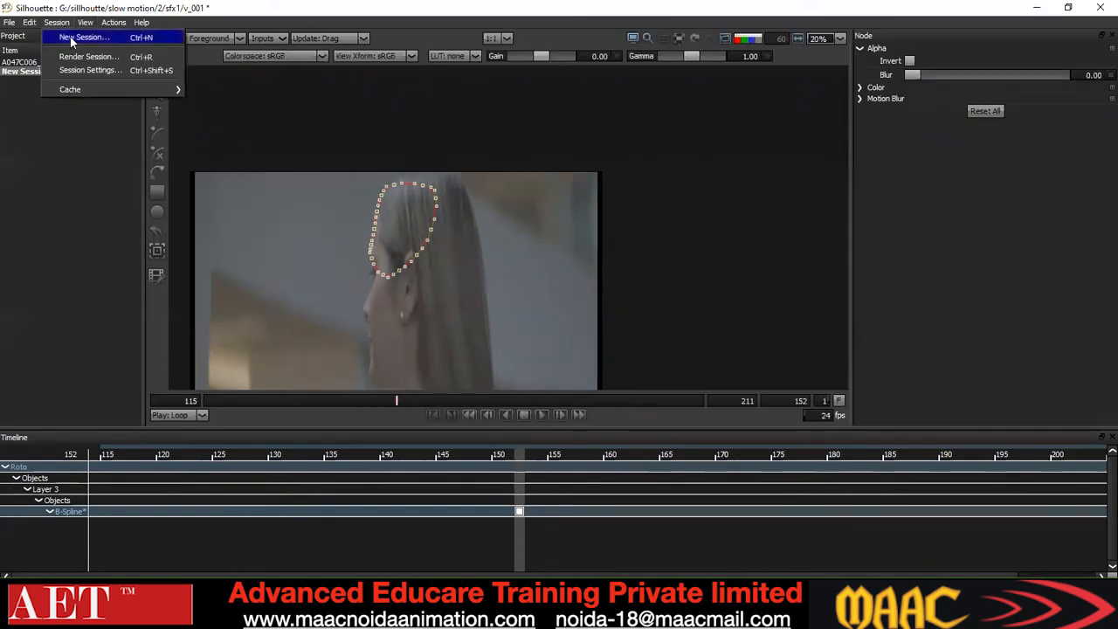
mouse_move(85, 23)
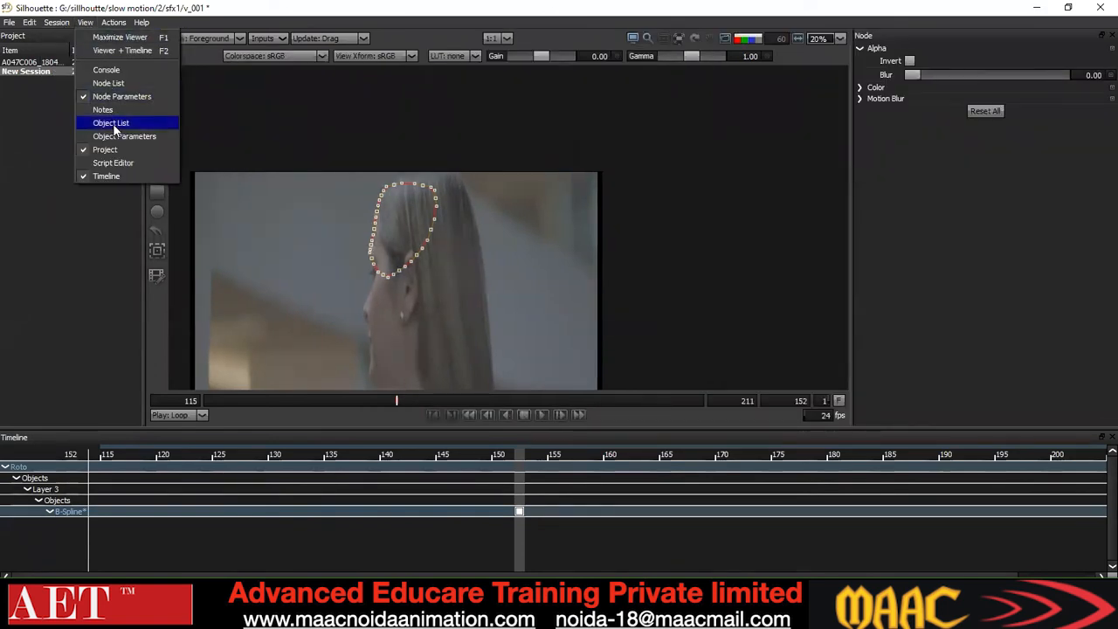
left_click(111, 123)
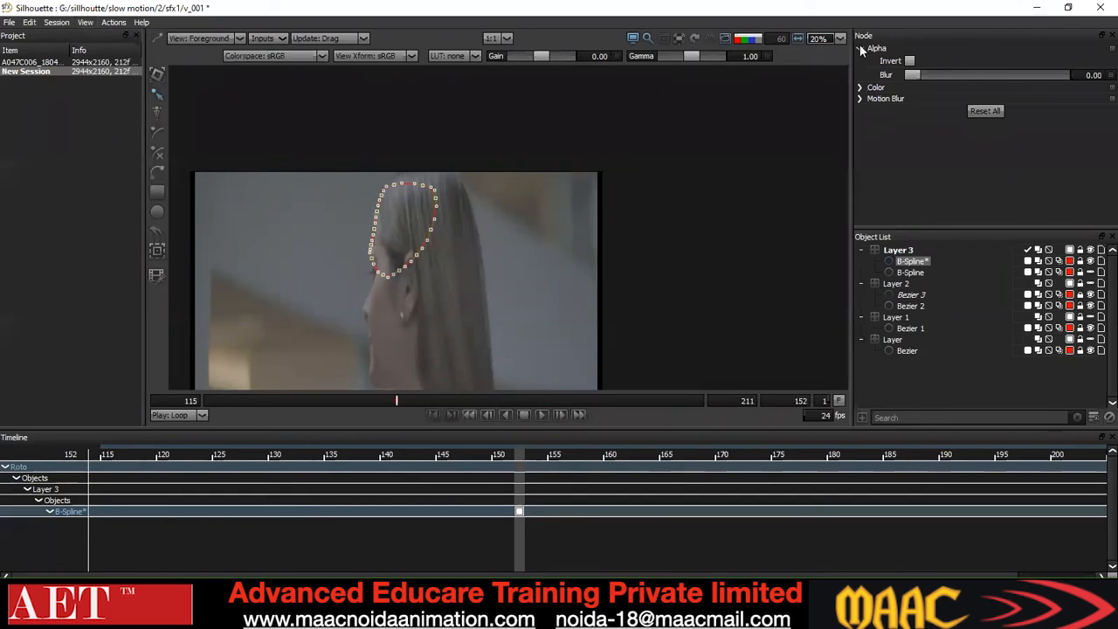
left_click(1099, 37)
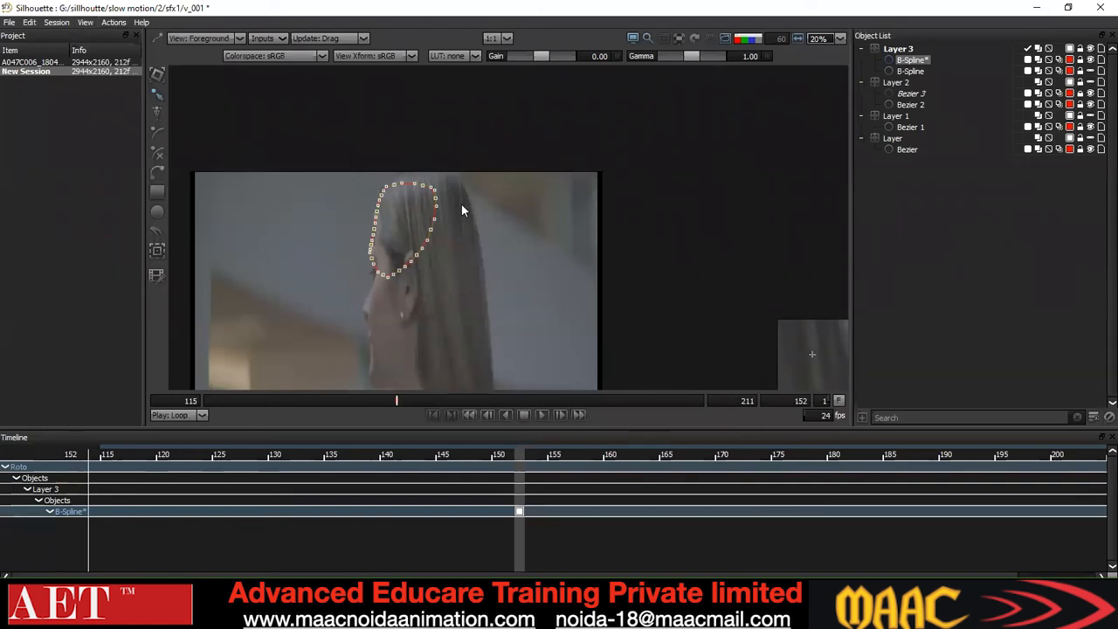
Switch repeatedly between the maximized viewer and the panel layout, ending with the panels shown and the whole frame in view
key("grave")
key("grave")
key("grave")
key("grave")
key("grave")
key("grave")
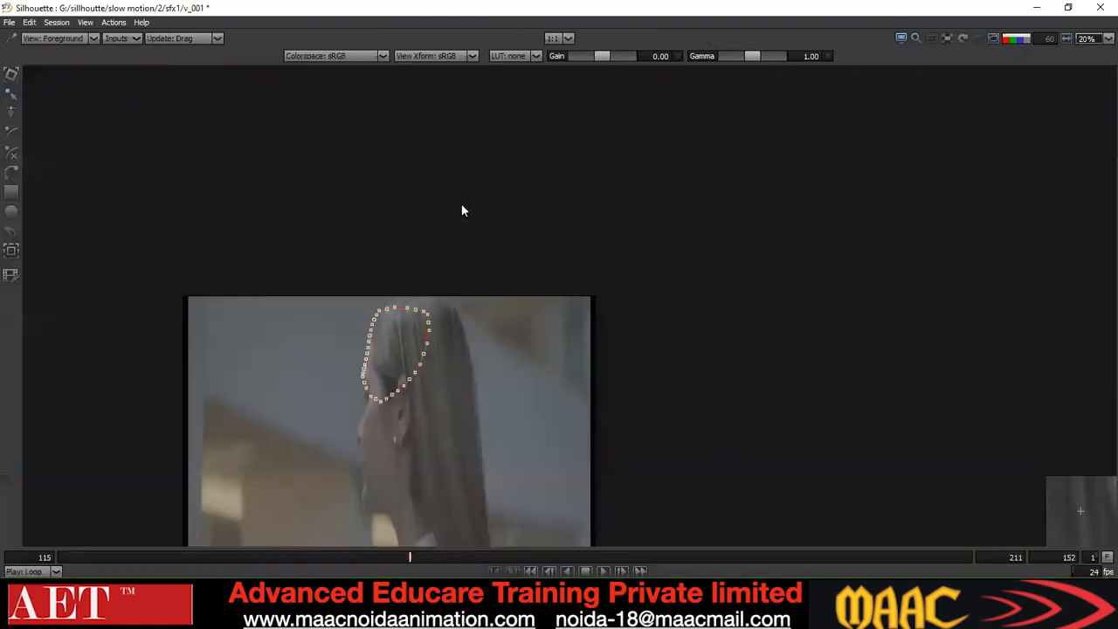
key("grave")
scroll(490, 278, "down", 1)
left_click_drag(486, 309, 585, 200)
scroll(491, 209, "up", 2)
key("grave")
key("grave")
key("grave")
key("grave")
key("grave")
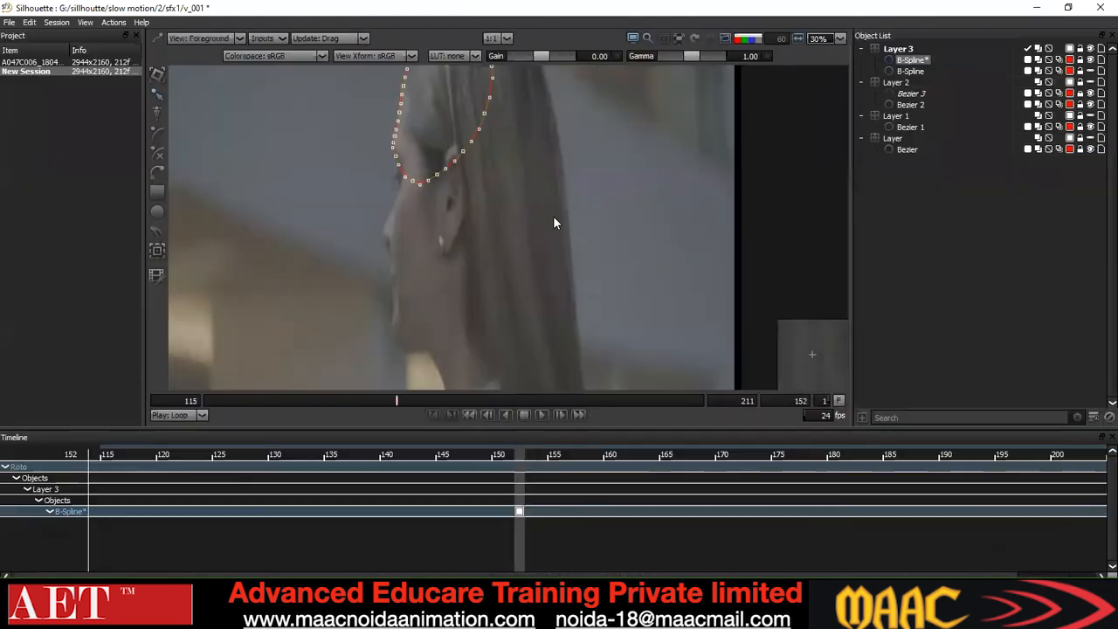
key("grave")
key("grave")
key("grave")
key("grave")
key("grave")
key("grave")
key("grave")
key("grave")
scroll(554, 219, "down", 1)
left_click_drag(527, 237, 470, 242)
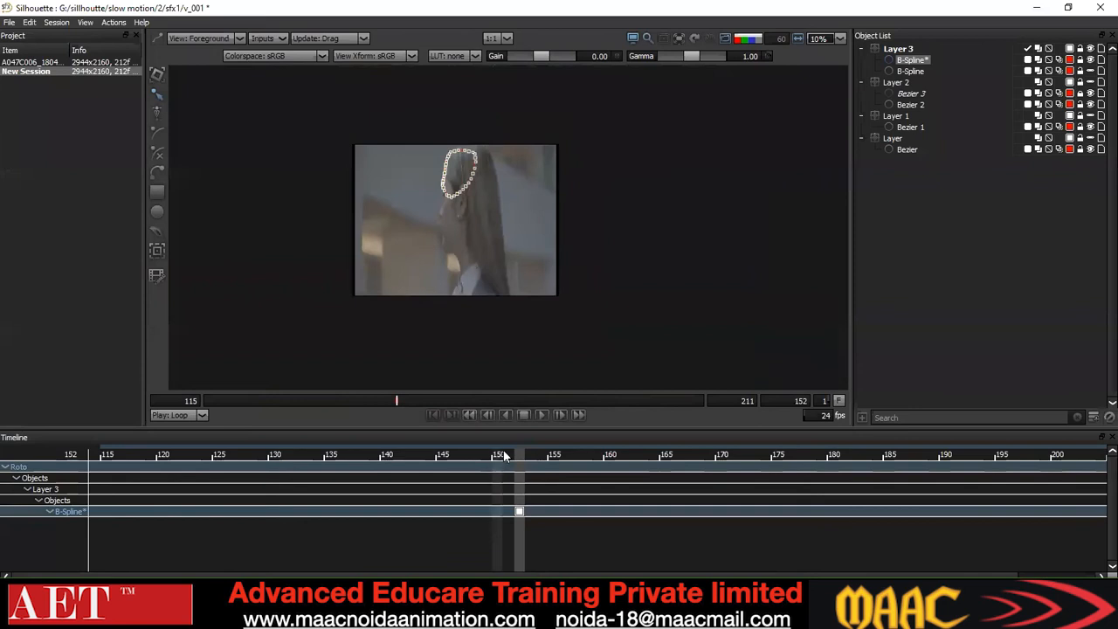
Resize the Timeline panel by its upper border, first smaller and finally to nearly half the window height
left_click_drag(507, 429, 523, 496)
left_click_drag(480, 291, 484, 346)
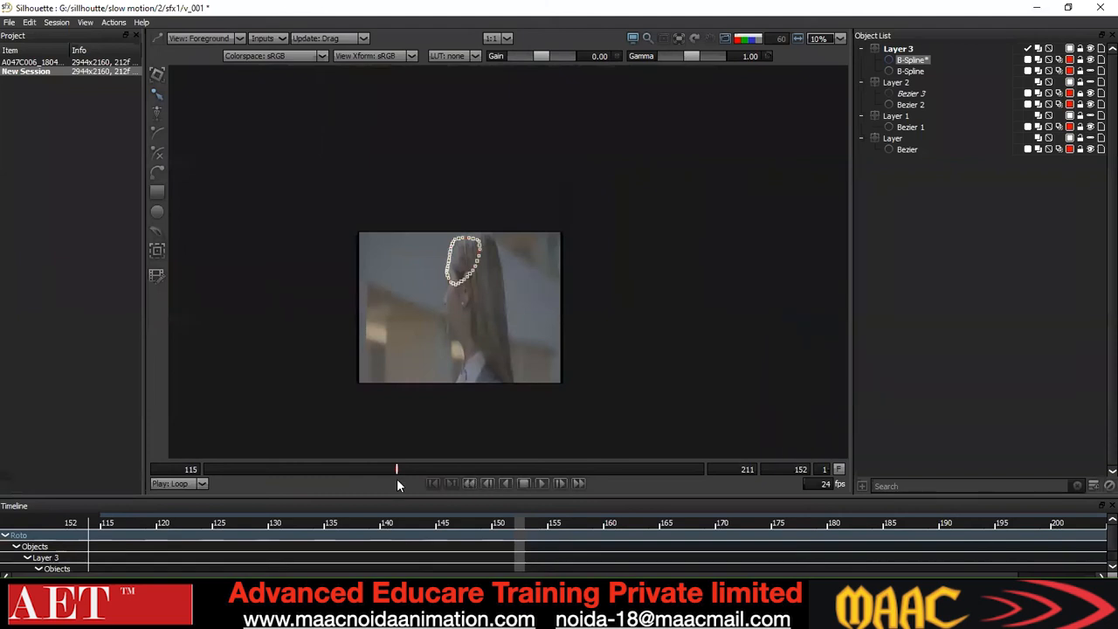
left_click_drag(399, 496, 404, 284)
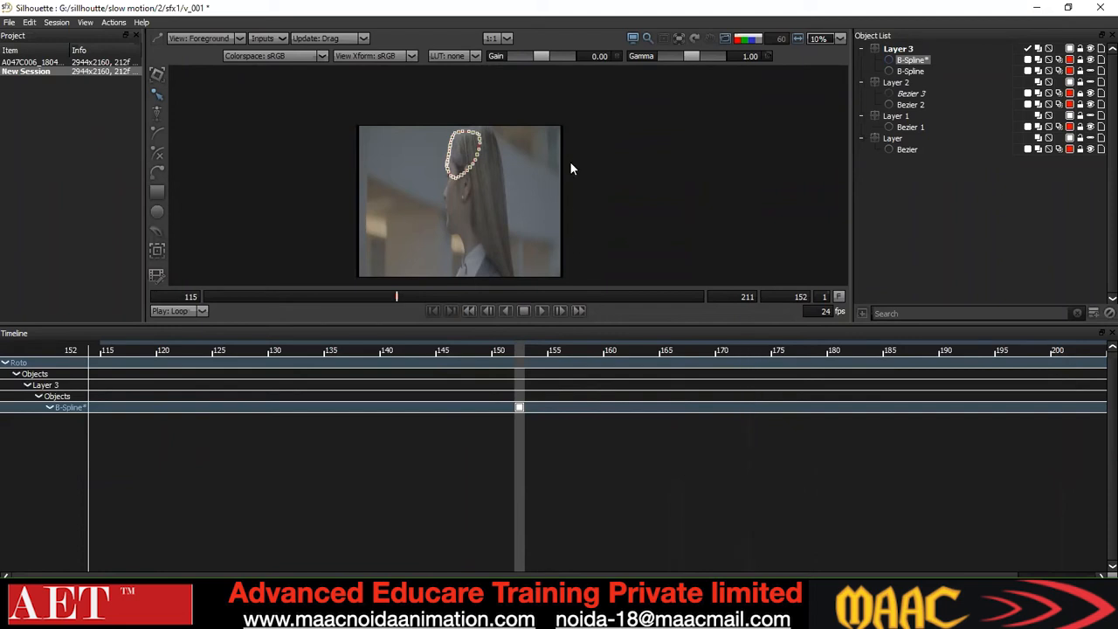
Compare the maximized viewer with the full panel layout around the woman's head, leaving the panels shown
scroll(492, 180, "up", 2)
key("F2")
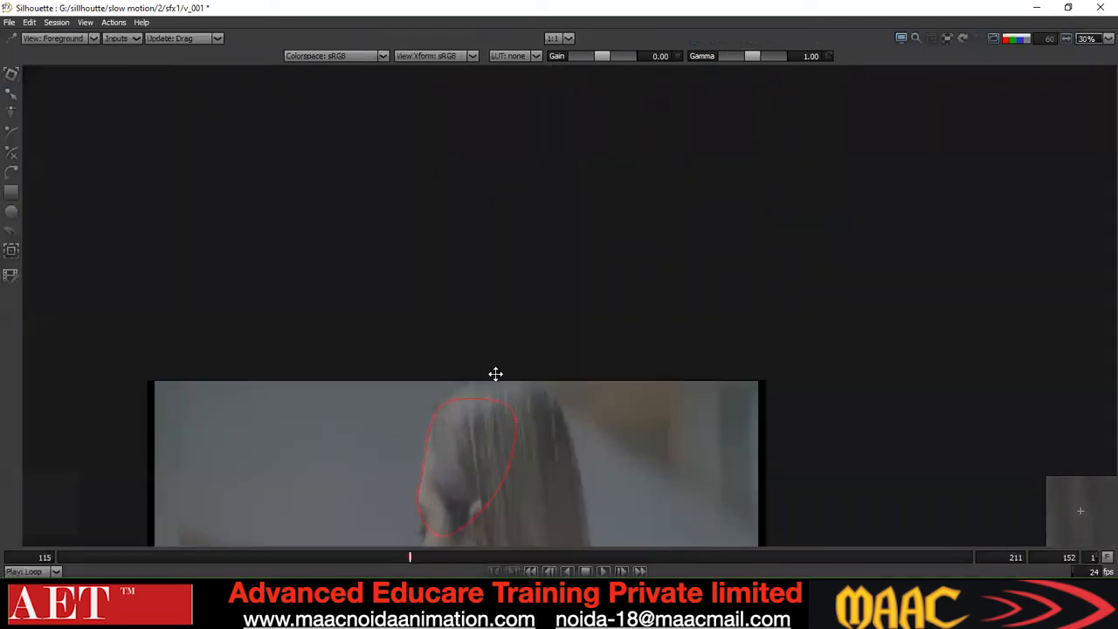
left_click_drag(494, 375, 474, 224)
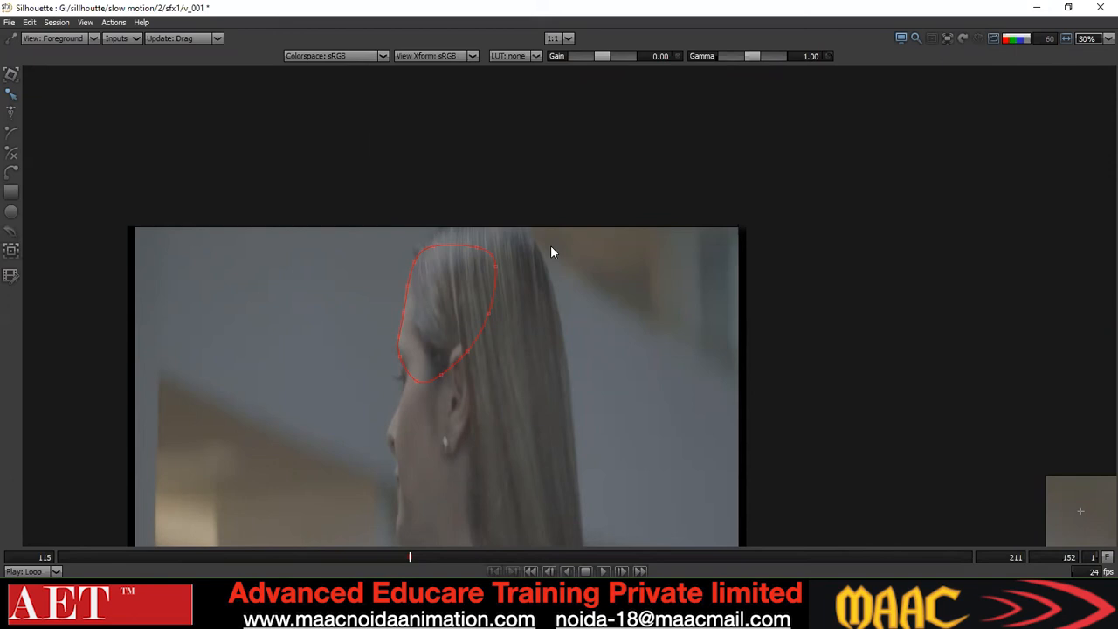
key("F2")
key("F2")
key("F2")
key("F2")
key("F2")
key("F2")
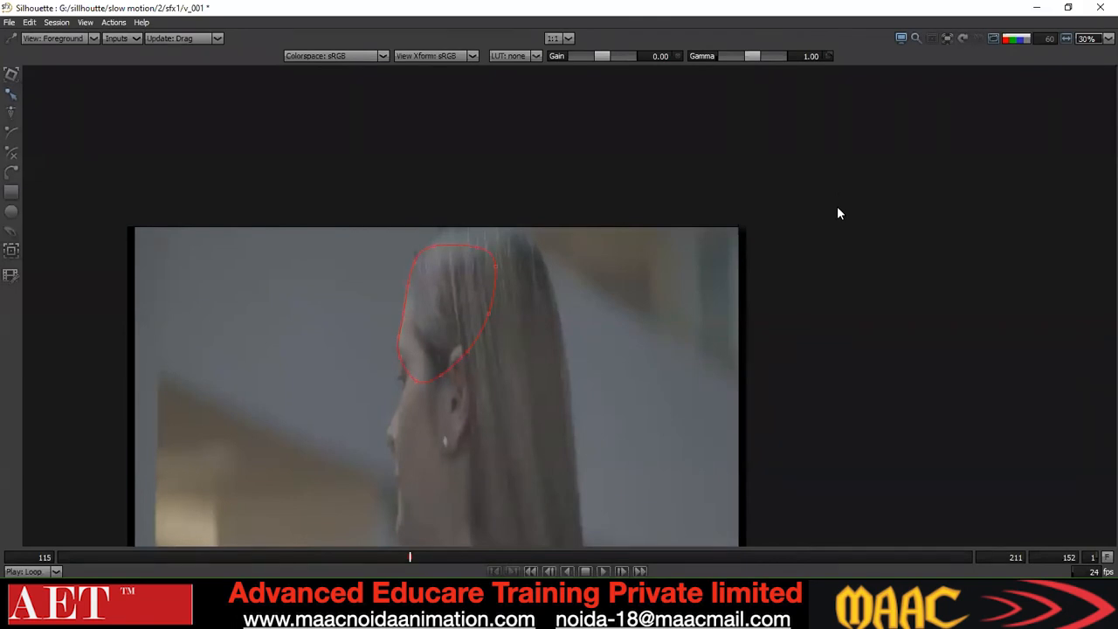
key("F2")
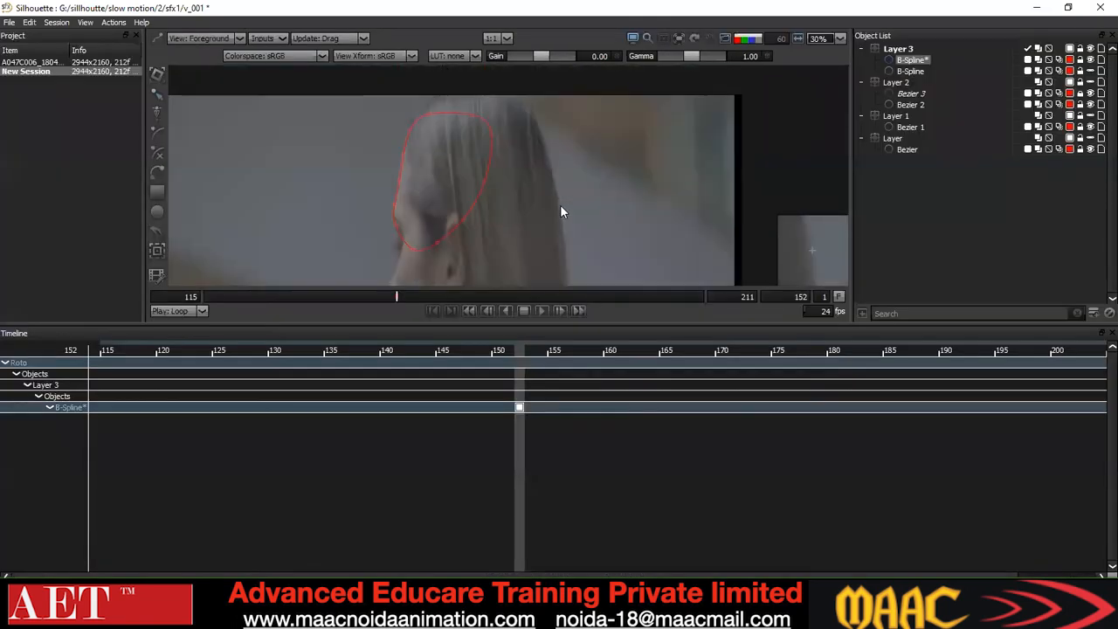
key("F2")
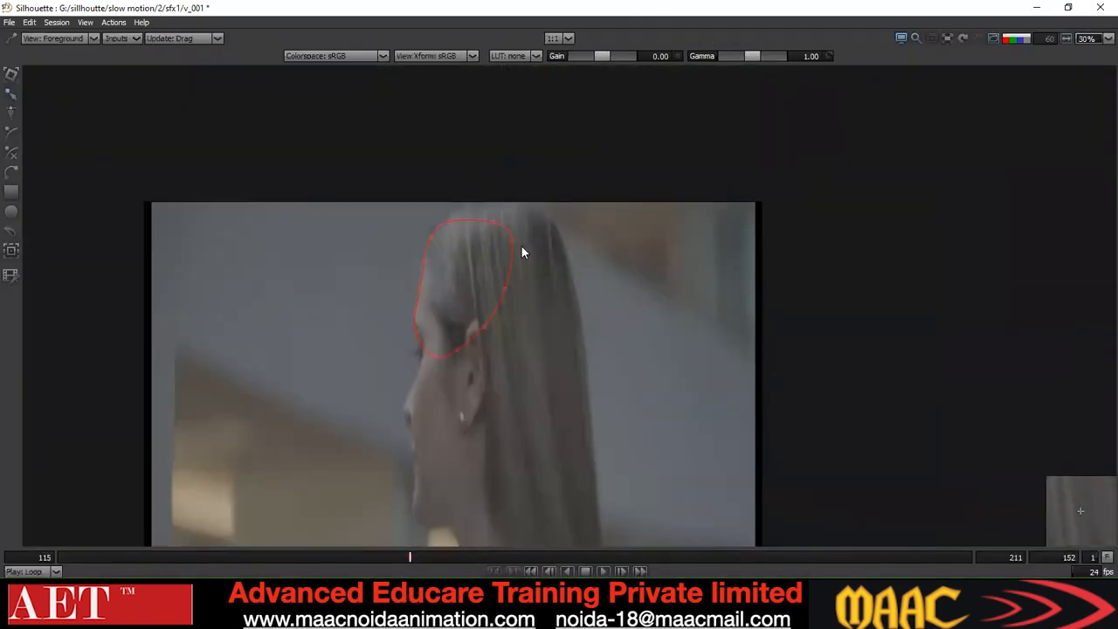
key("F2")
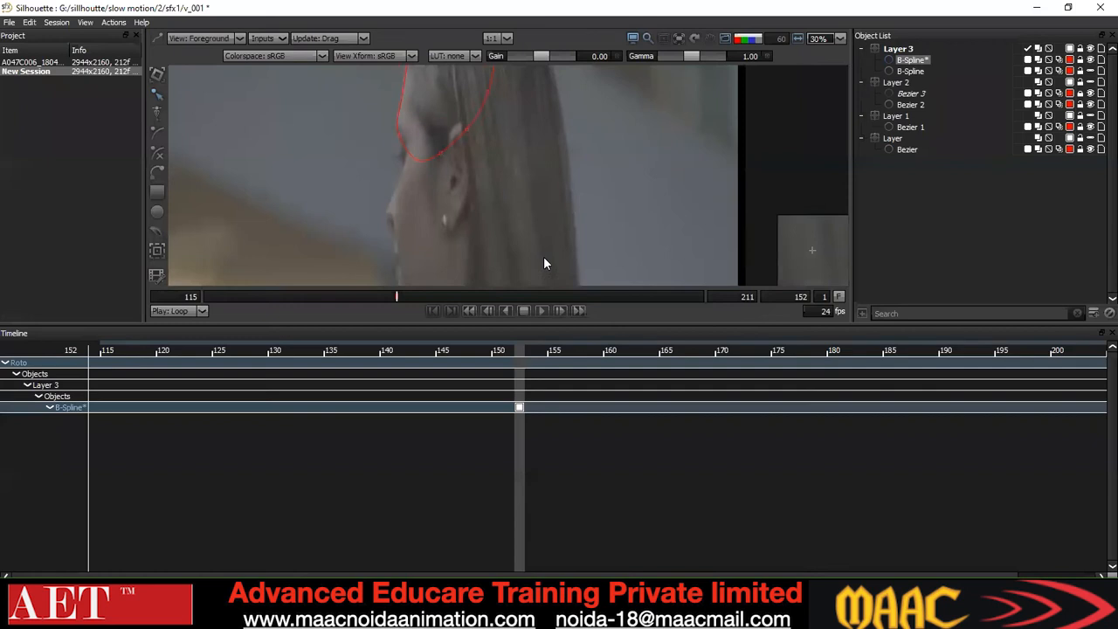
Hide Layer 3 and collapse Layer 3, Layer 2, Layer 1 and Layer in the Object List
left_click(1088, 49)
left_click(862, 49)
left_click(862, 60)
left_click(860, 79)
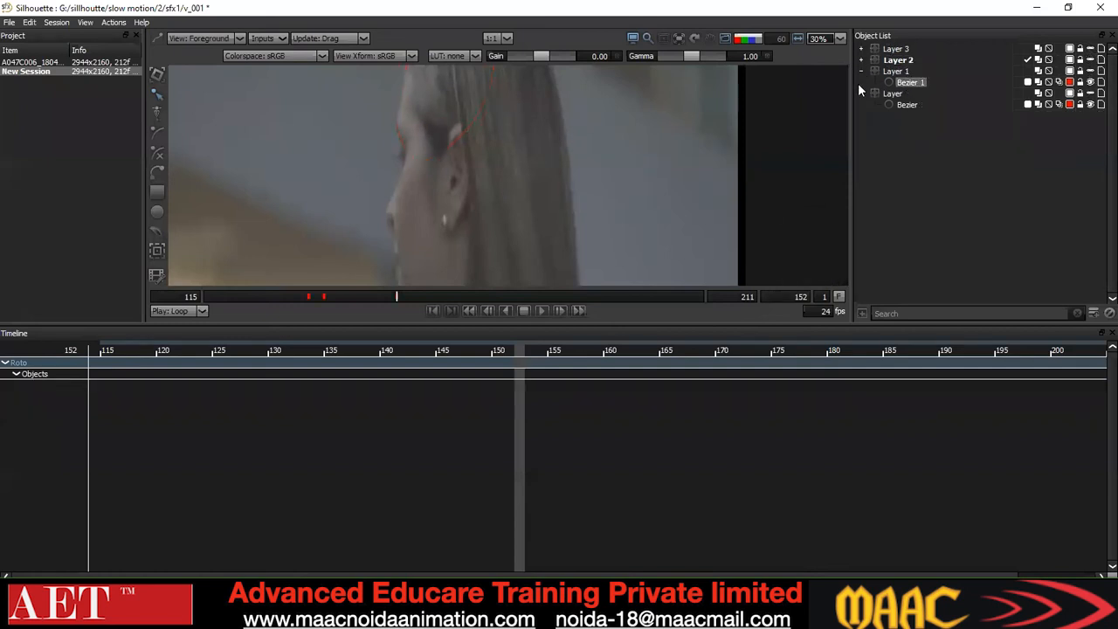
left_click(862, 72)
left_click(860, 83)
Delete all four layers together with their shapes and create a new empty layer
left_click(885, 80)
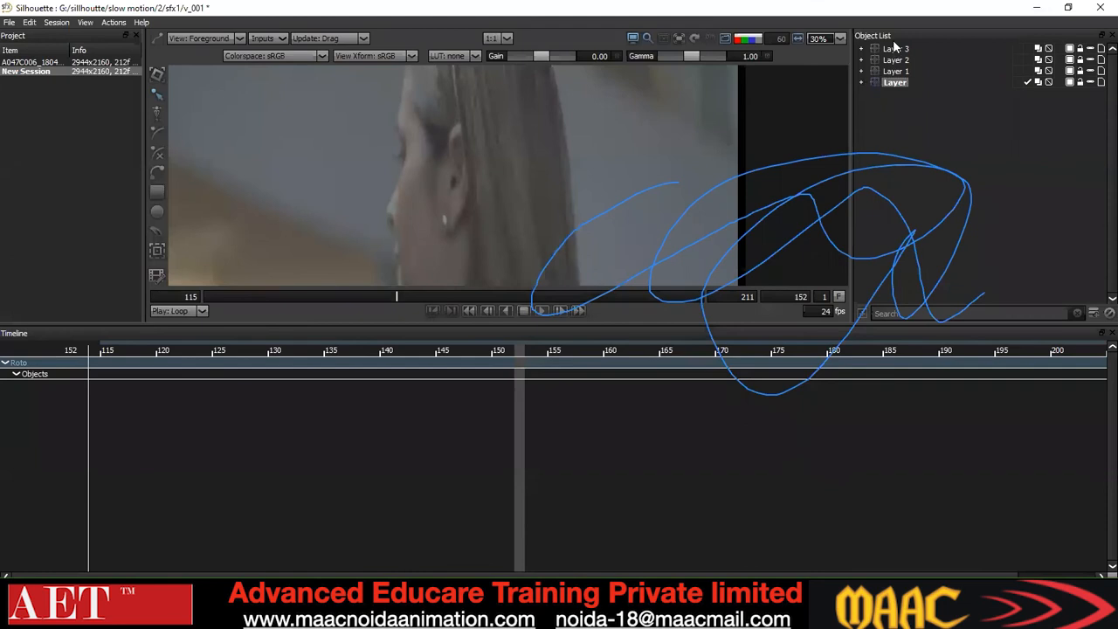
left_click(894, 48, "shift")
key("Delete")
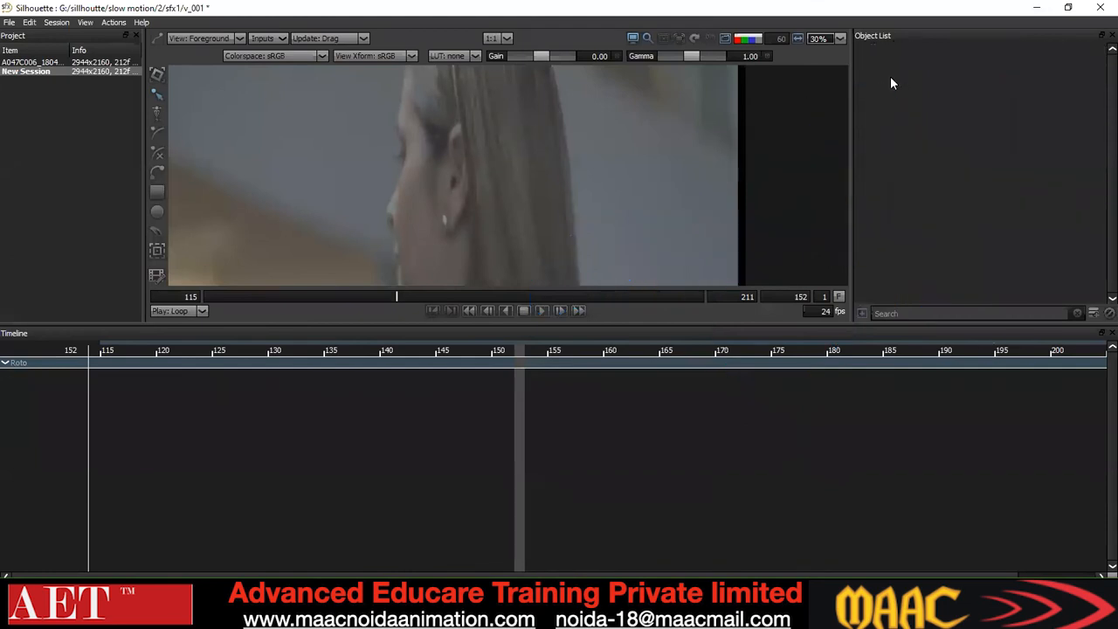
left_click(1092, 312)
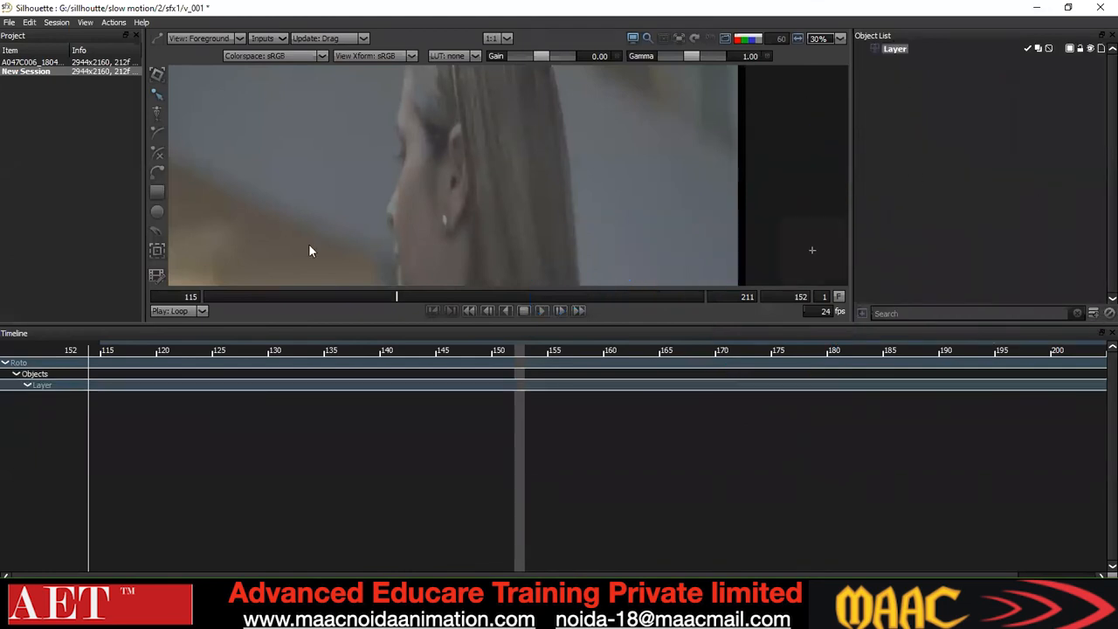
Maximize the viewer and go to frame 123 with the woman's head enlarged
scroll(373, 210, "down", 2)
key("grave")
left_click_drag(386, 338, 453, 244)
scroll(471, 250, "up", 2)
scroll(480, 280, "up", 1)
scroll(457, 267, "down", 2)
scroll(451, 282, "up", 1)
scroll(453, 250, "up", 2)
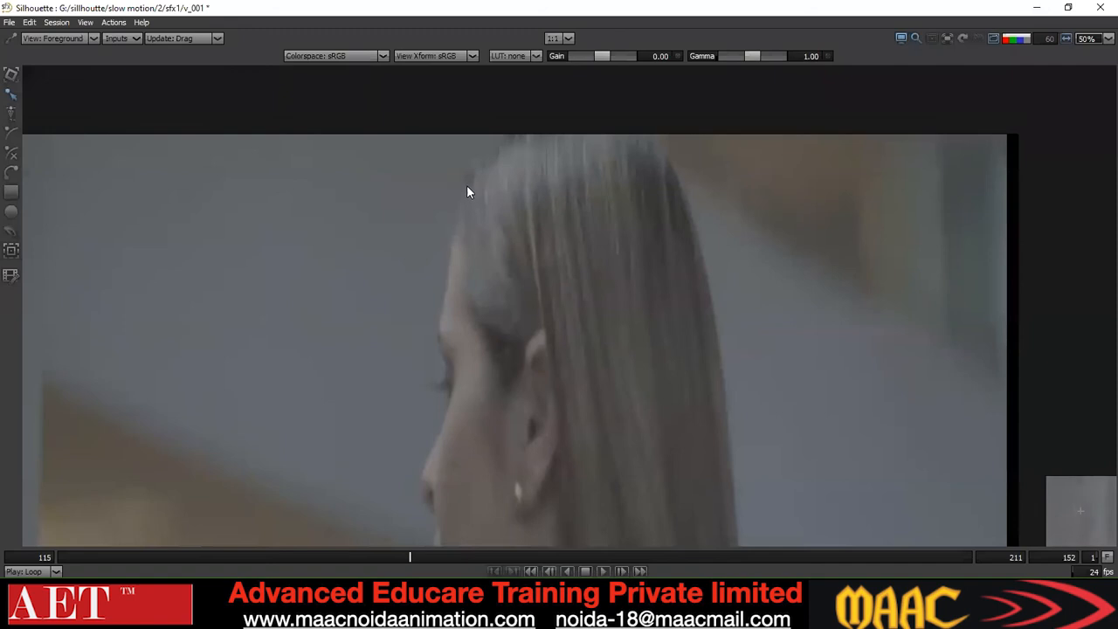
scroll(531, 193, "down", 1)
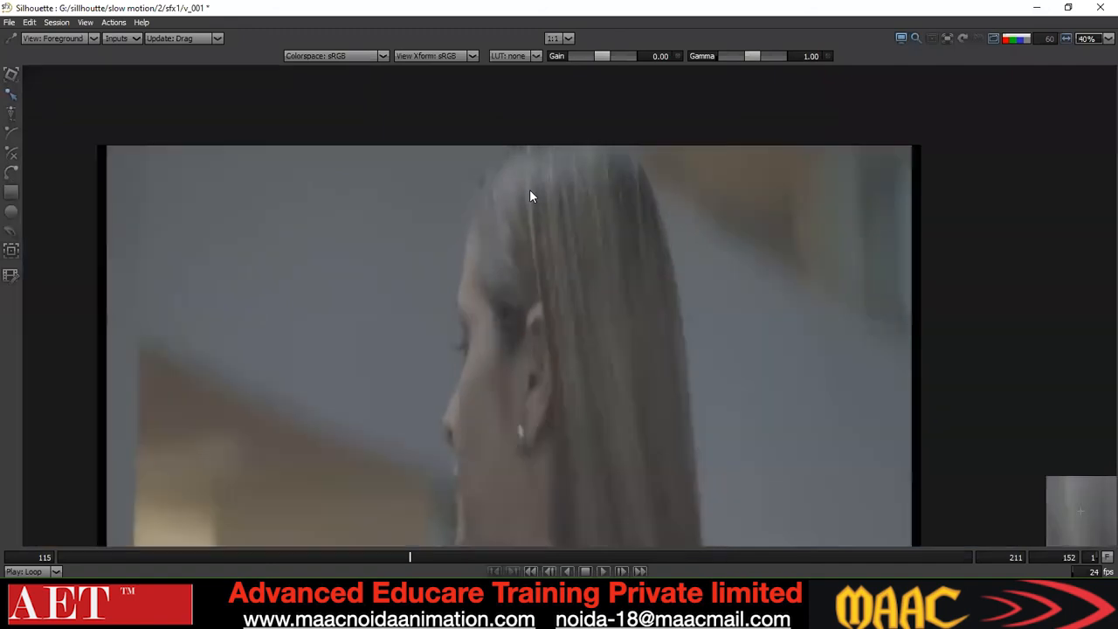
left_click_drag(308, 564, 135, 556)
scroll(501, 283, "up", 2)
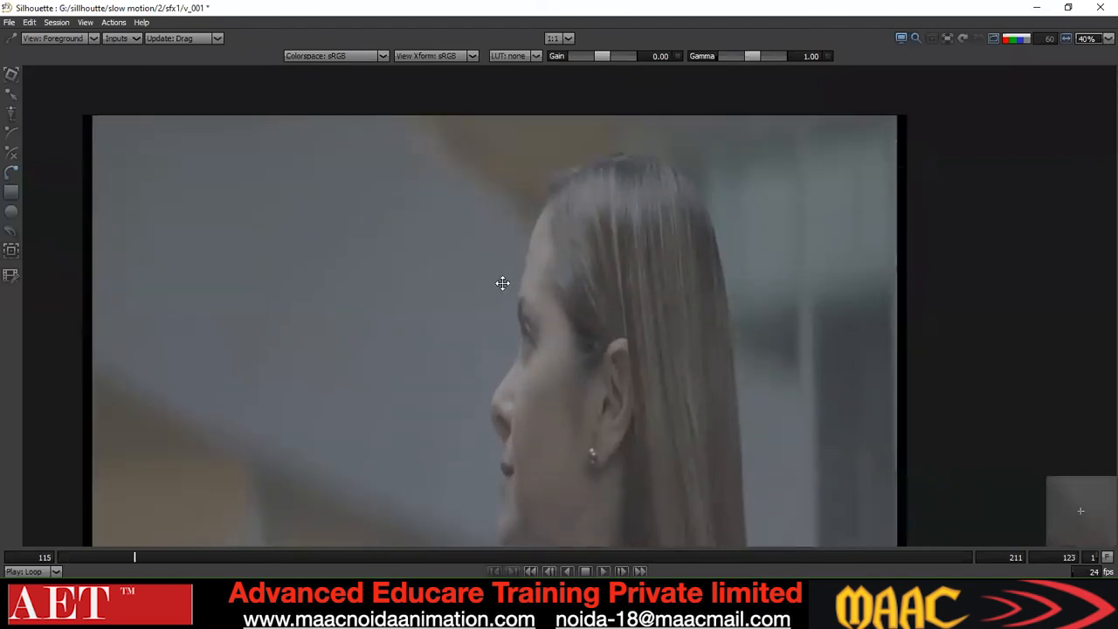
Draw a closed Bezier shape around the woman's forehead and temple hair, following the forehead edge down to the eyebrow
left_click(494, 227)
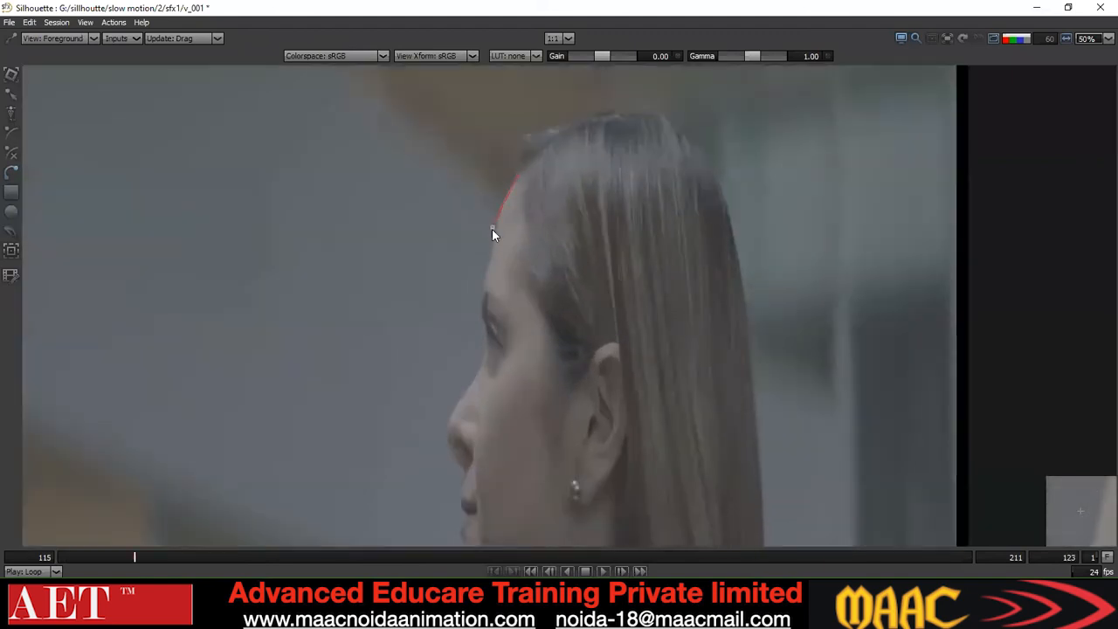
left_click(478, 299)
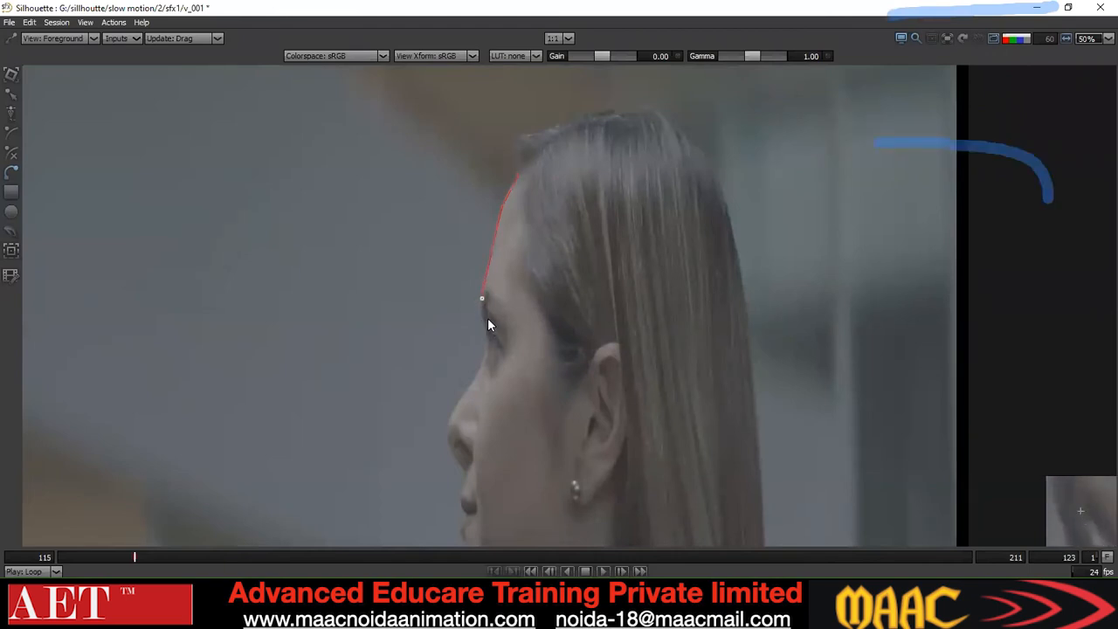
left_click(552, 342)
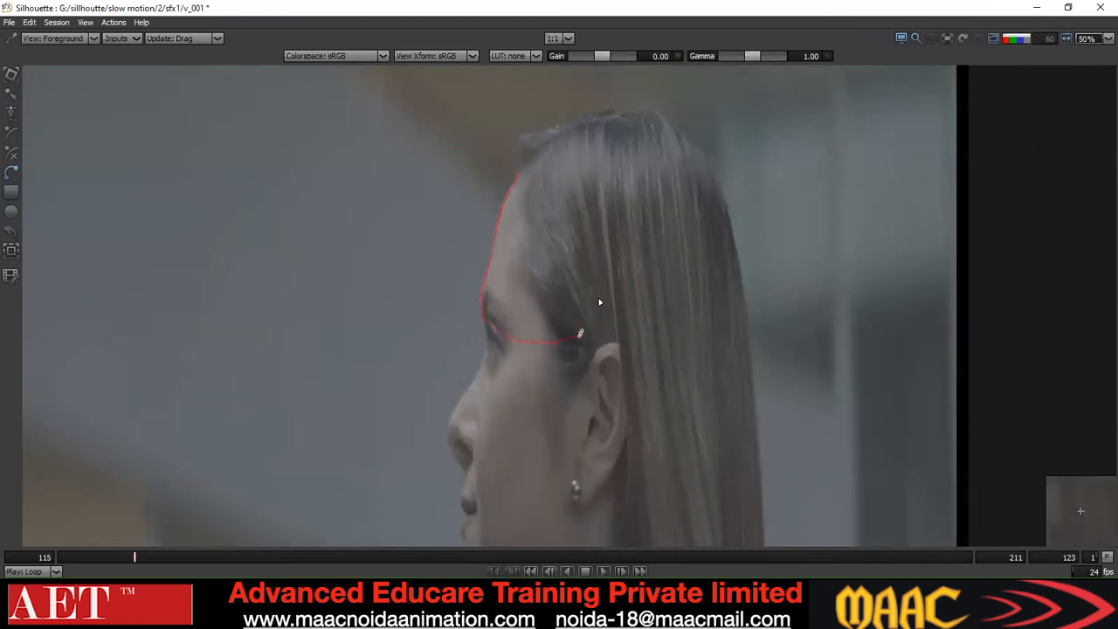
left_click(617, 190)
left_click(547, 167)
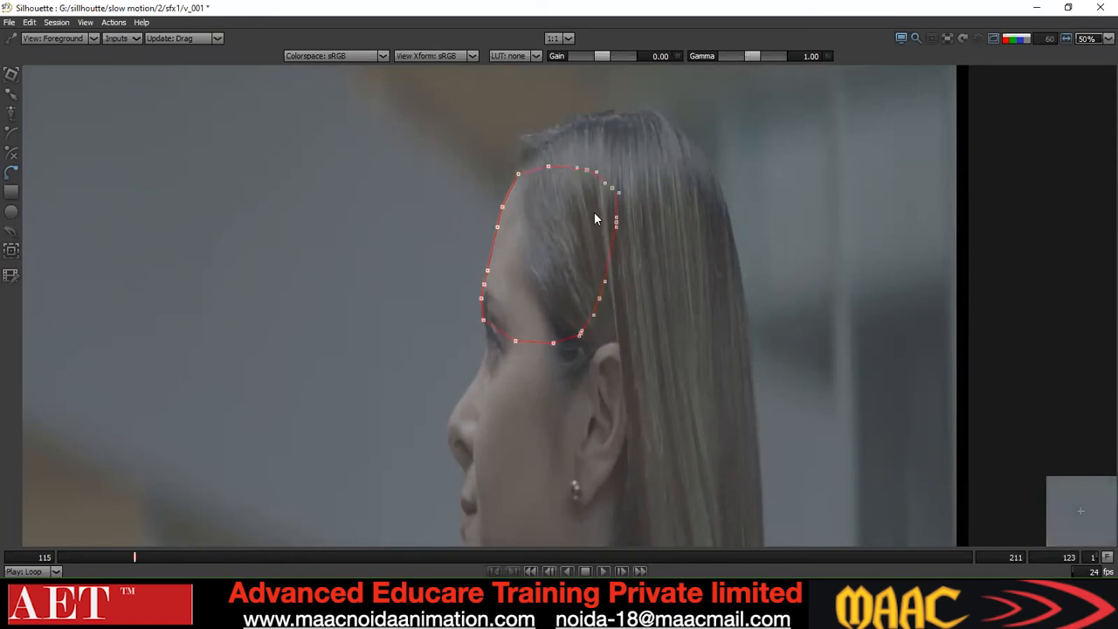
Smooth all points of the forehead shape and select the point at its hairline corner
right_click(654, 178)
left_click(701, 295)
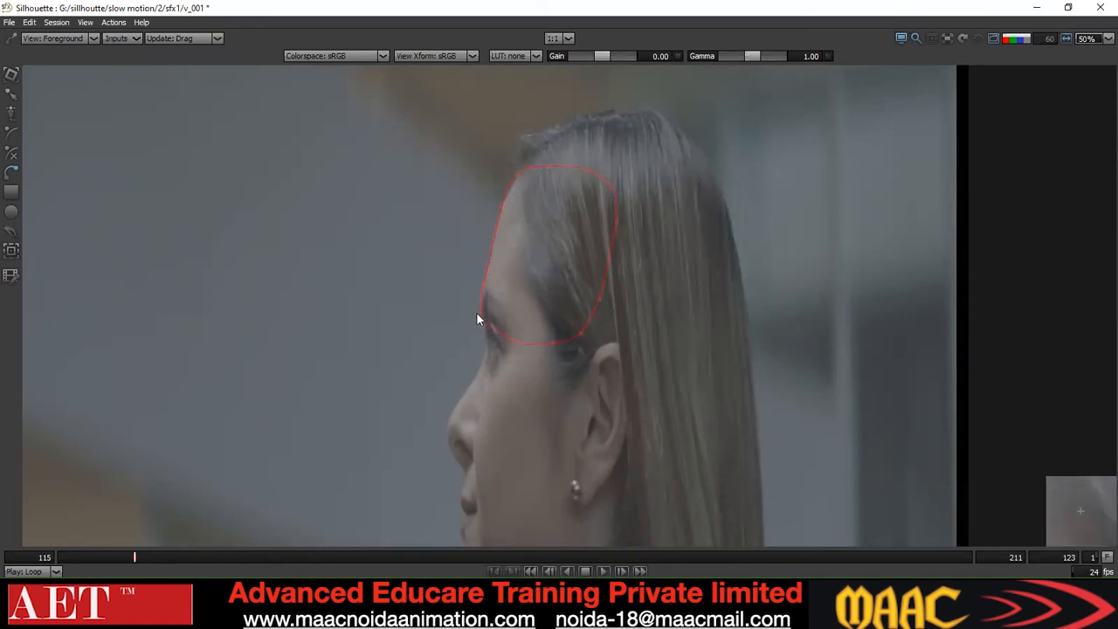
key("ctrl+a")
right_click(578, 312)
left_click(580, 325)
left_click_drag(451, 113, 545, 193)
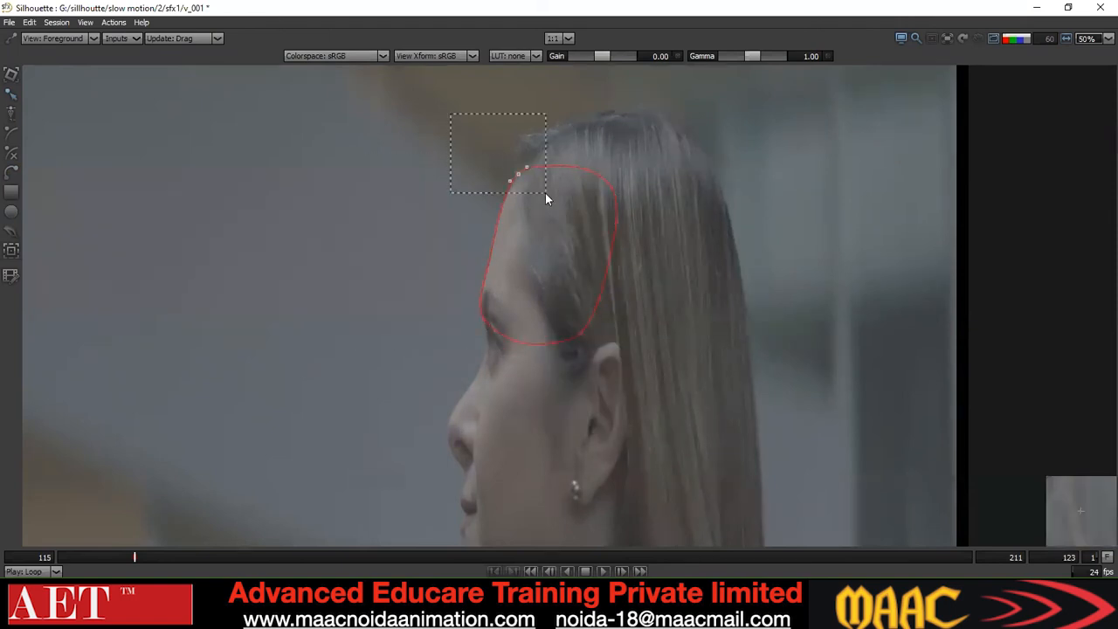
Reapply the point smoothing to the entire forehead shape, checking the hairline corner point's handles between passes
key("ctrl+a")
right_click(618, 166)
left_click(660, 291)
left_click_drag(459, 191, 569, 249)
left_click_drag(475, 112, 535, 192)
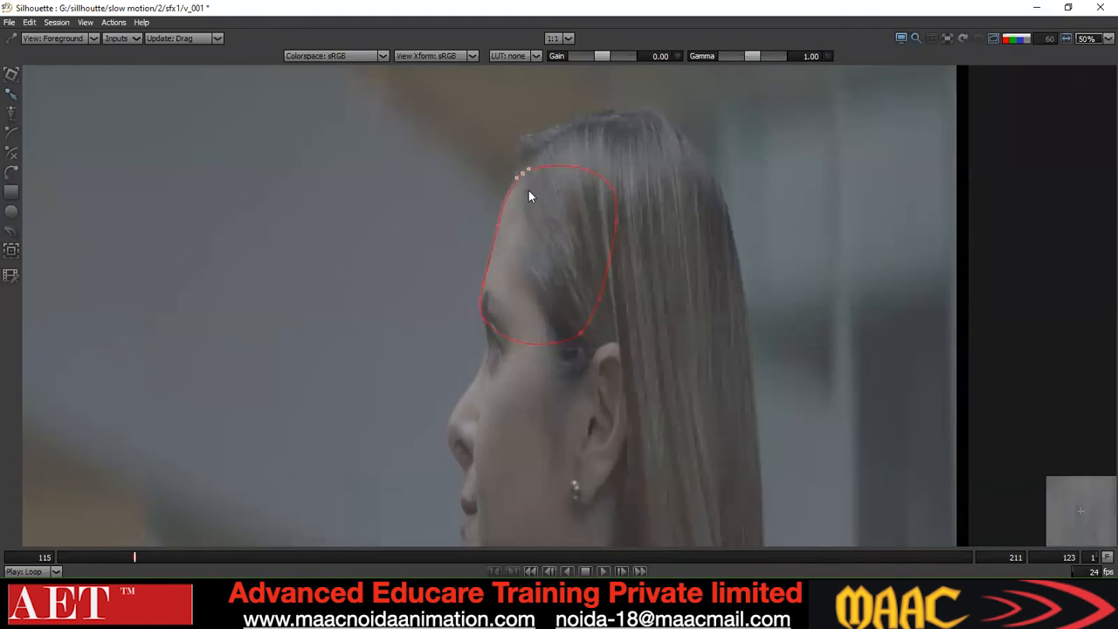
key("ctrl+a")
right_click(687, 151)
left_click(728, 268)
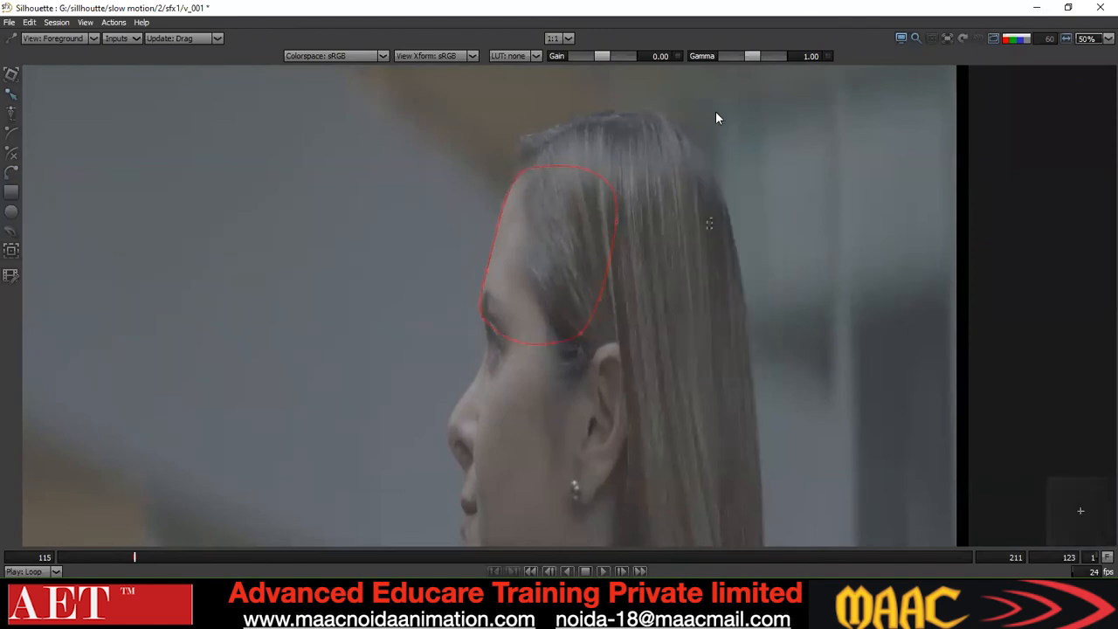
Select all points of the forehead shape on frame 123
right_click(739, 206)
left_click(753, 246)
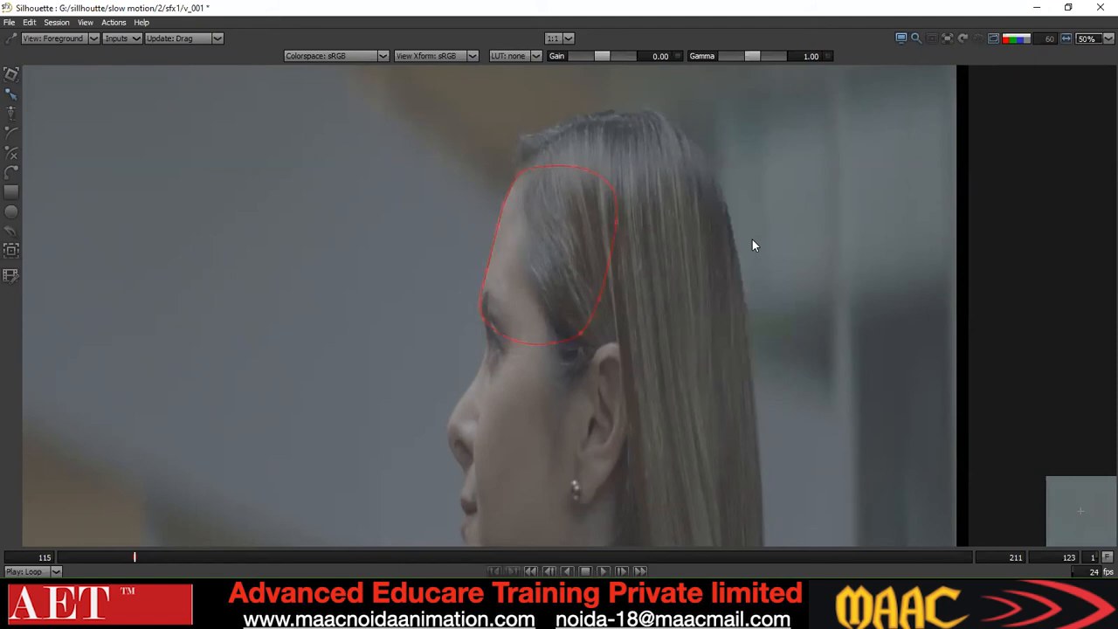
key("ctrl+a")
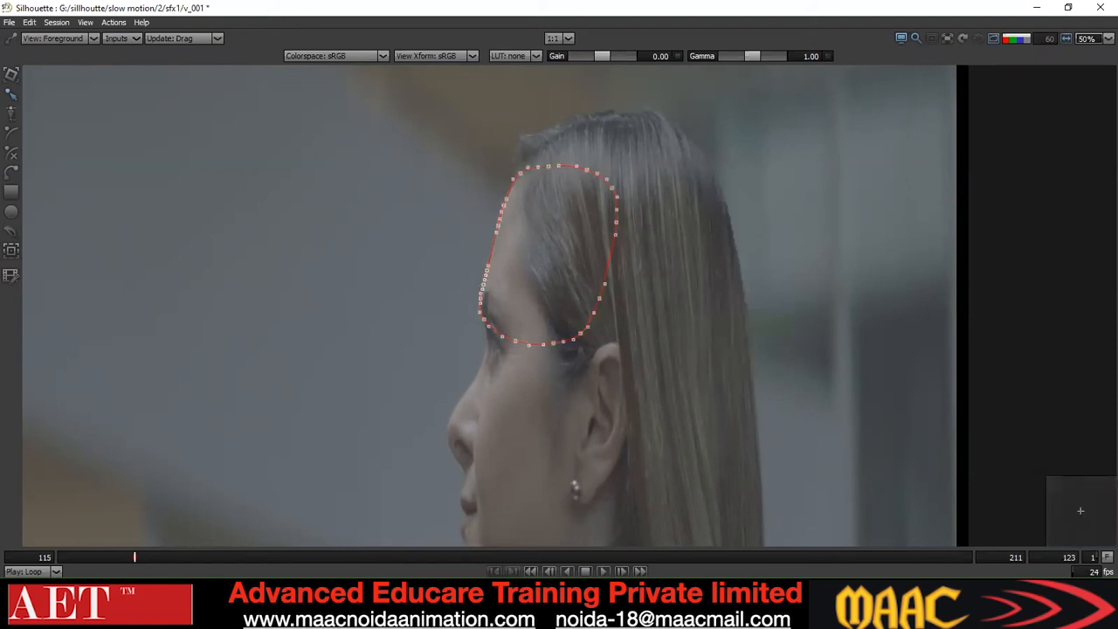
key("alt+Tab")
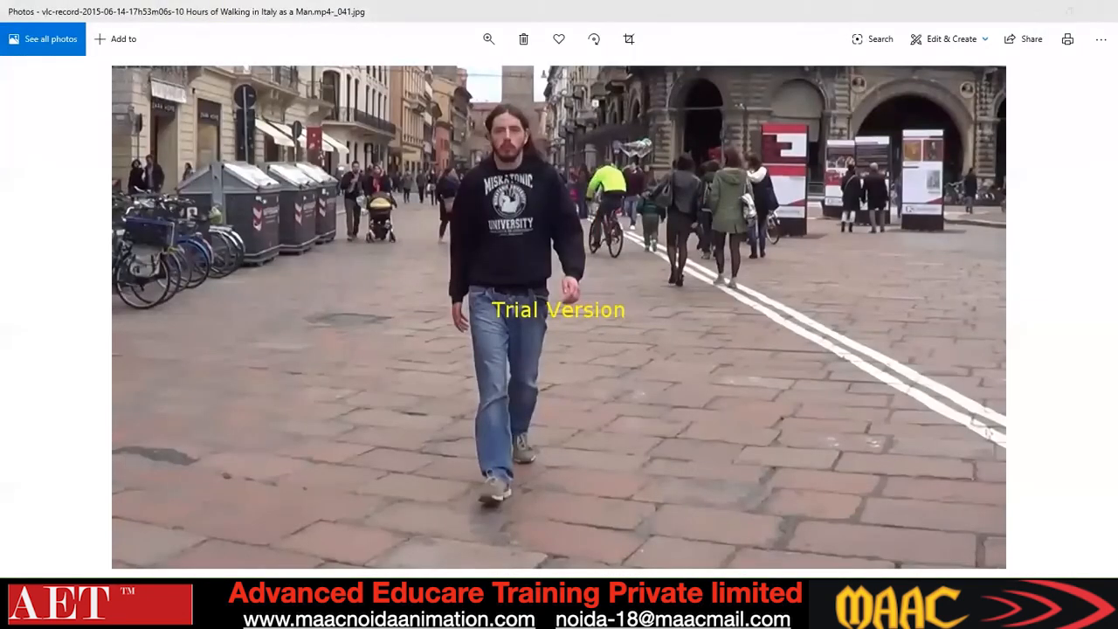
key("alt+Tab")
right_click(566, 617)
left_click(566, 585)
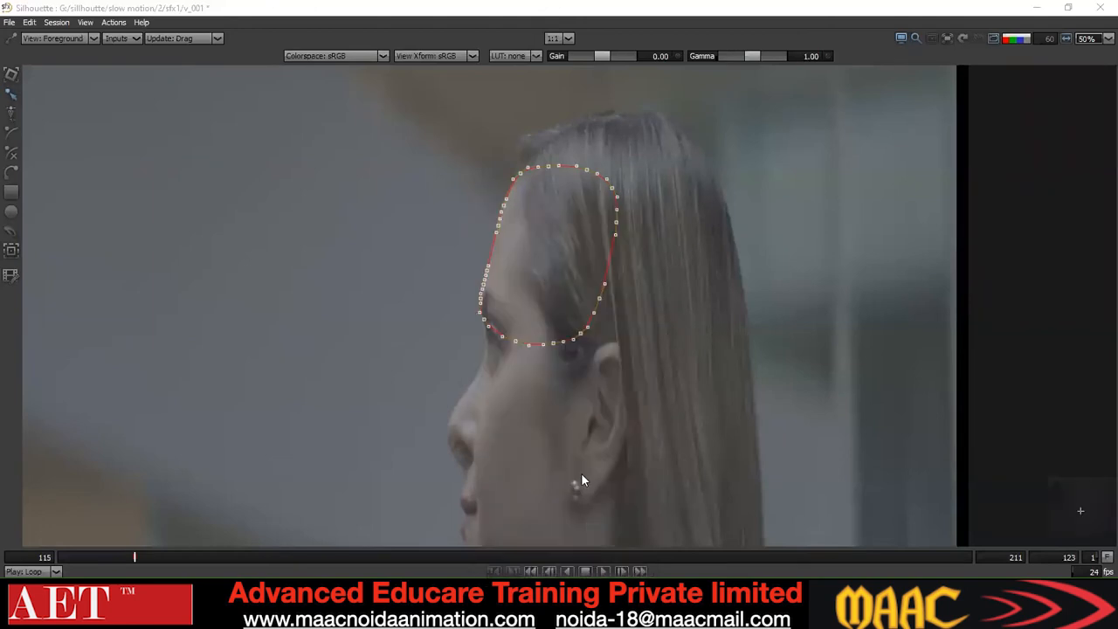
left_click(686, 273)
left_click(609, 238)
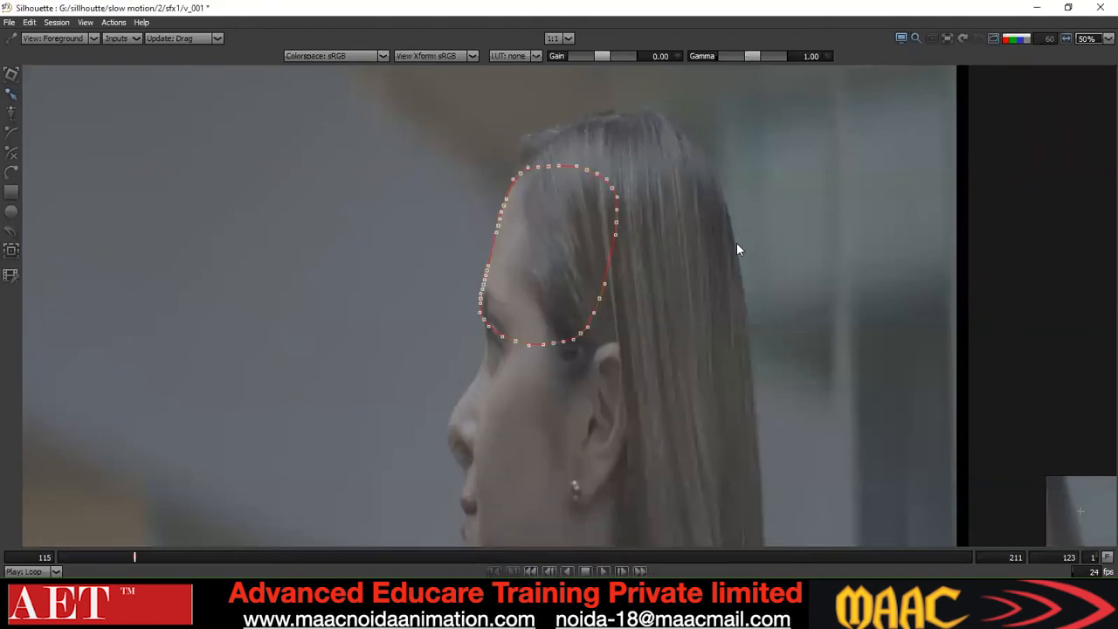
Go to frame 127 and nudge the whole forehead shape up and to the right to match the woman's head
scroll(494, 342, "up", 1)
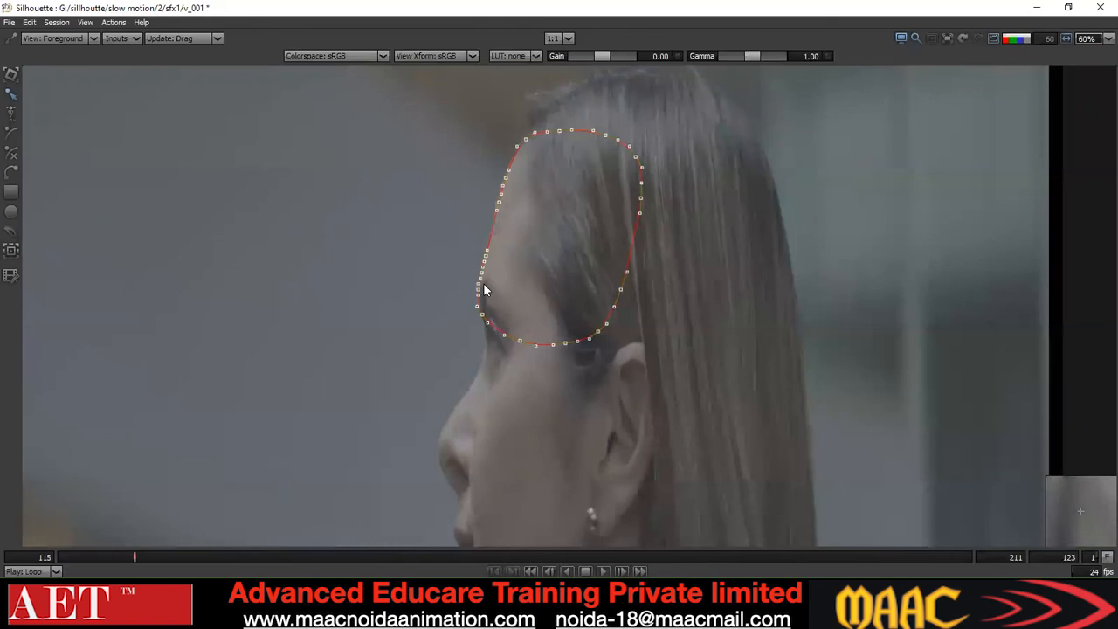
key("x")
key("x")
key("x")
key("x")
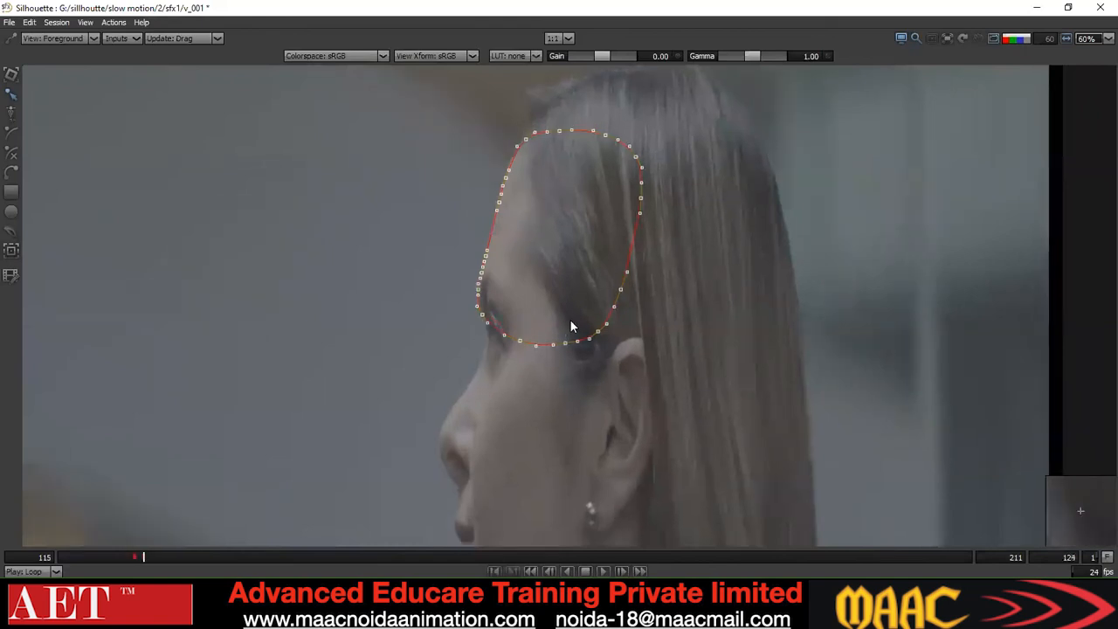
key("Up")
key("Up")
key("Up")
key("Up")
key("Right")
key("Right")
key("Right")
key("Left")
left_click(555, 246)
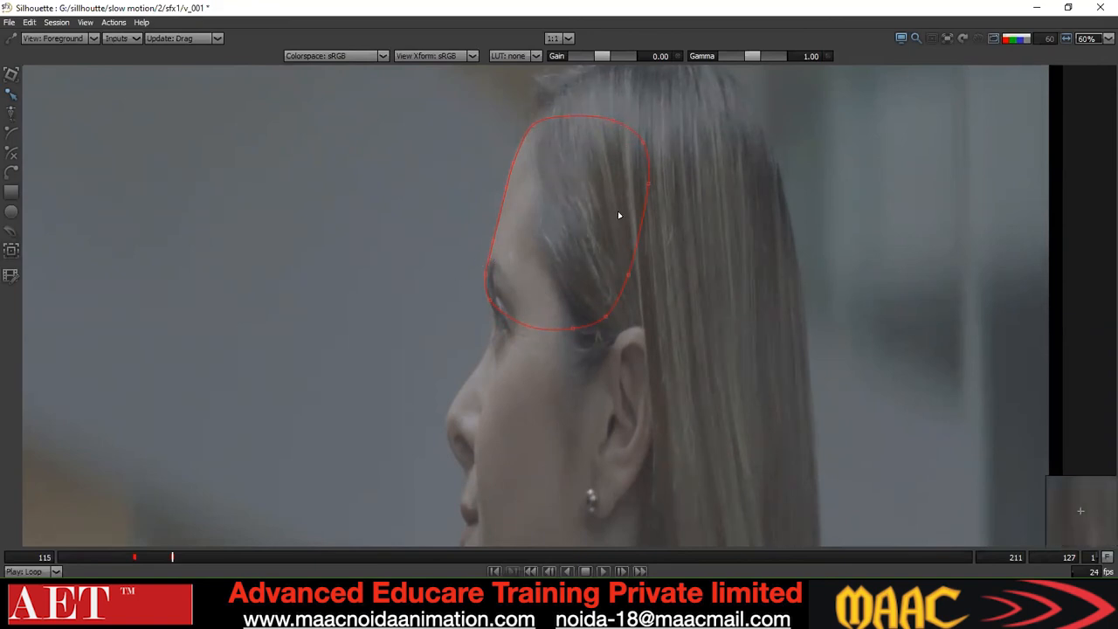
Step back and forth through frames 123 to 127 to examine how the forehead shape follows the head
scroll(618, 211, "down", 1)
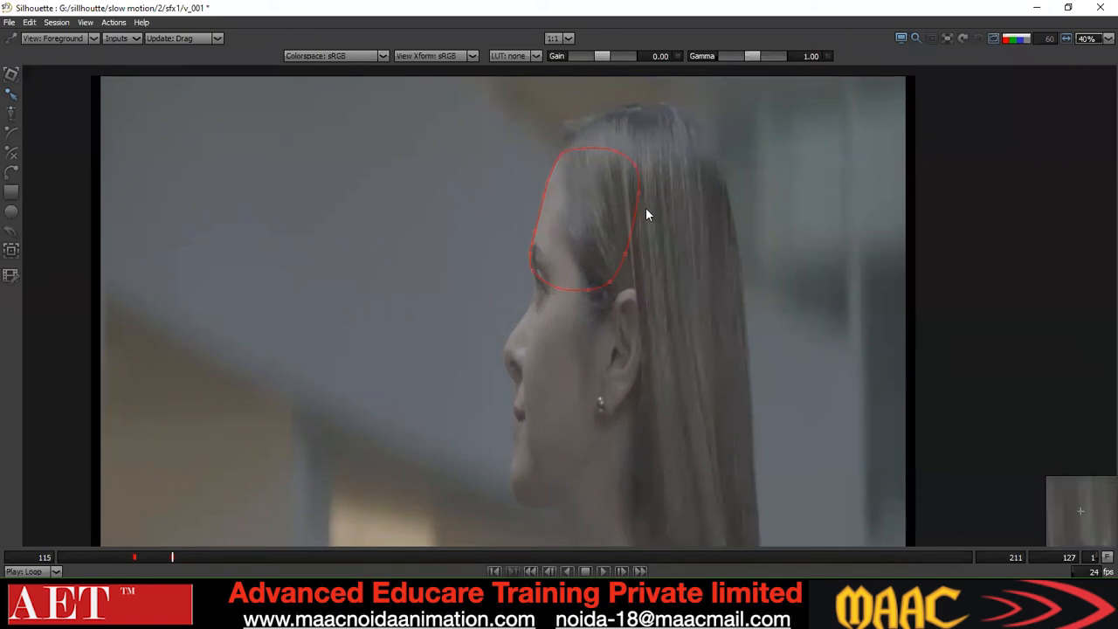
left_click_drag(615, 192, 610, 218)
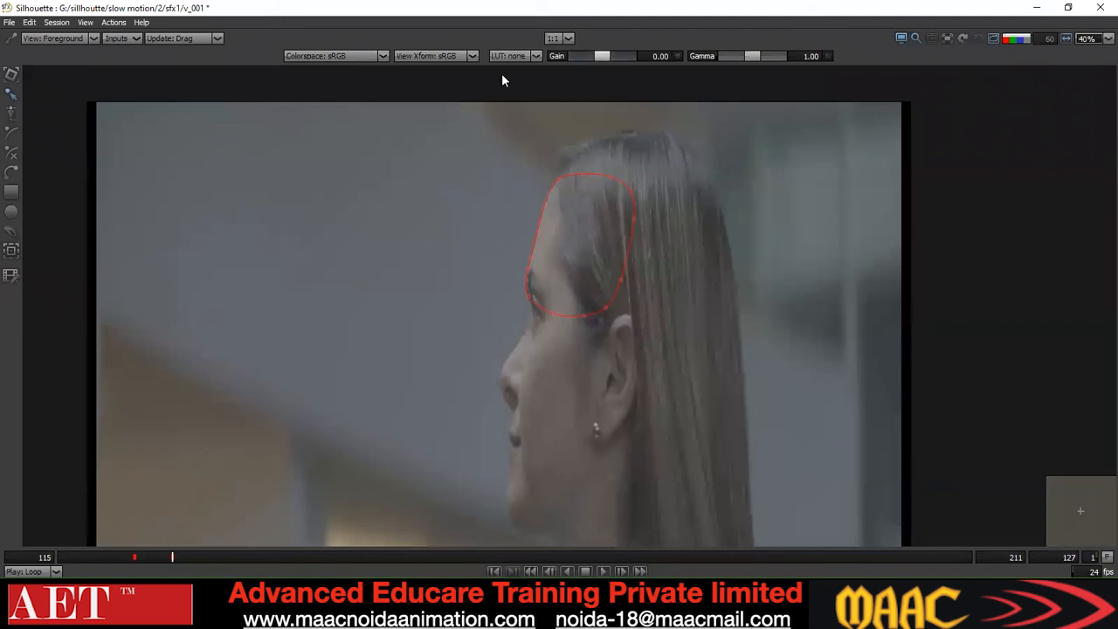
left_click_drag(237, 527, 268, 431)
left_click_drag(256, 499, 173, 494)
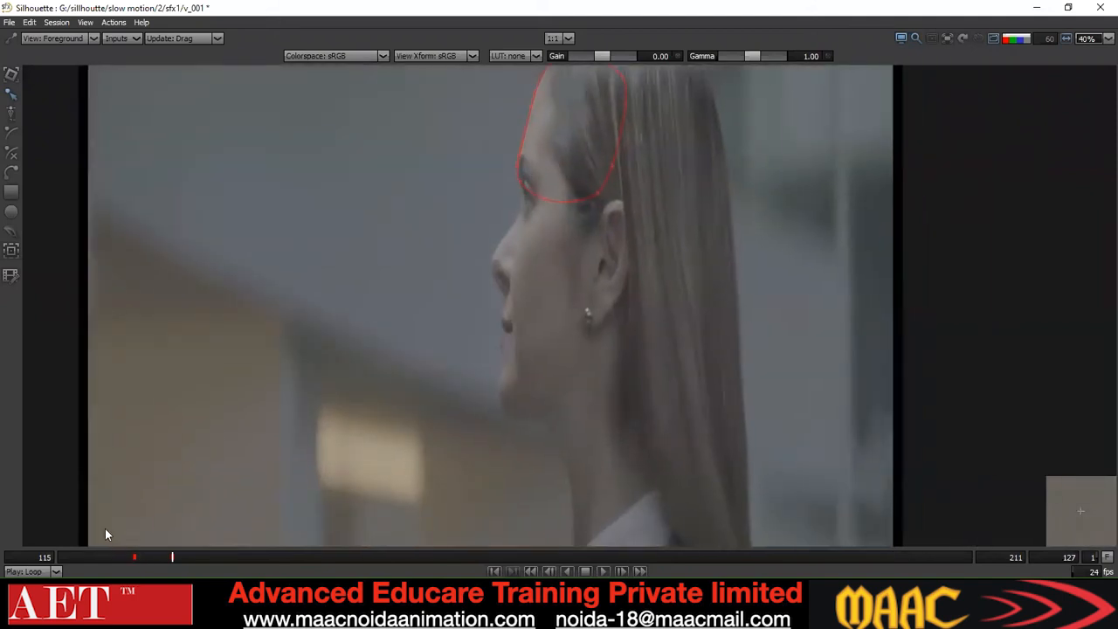
left_click_drag(175, 557, 140, 563)
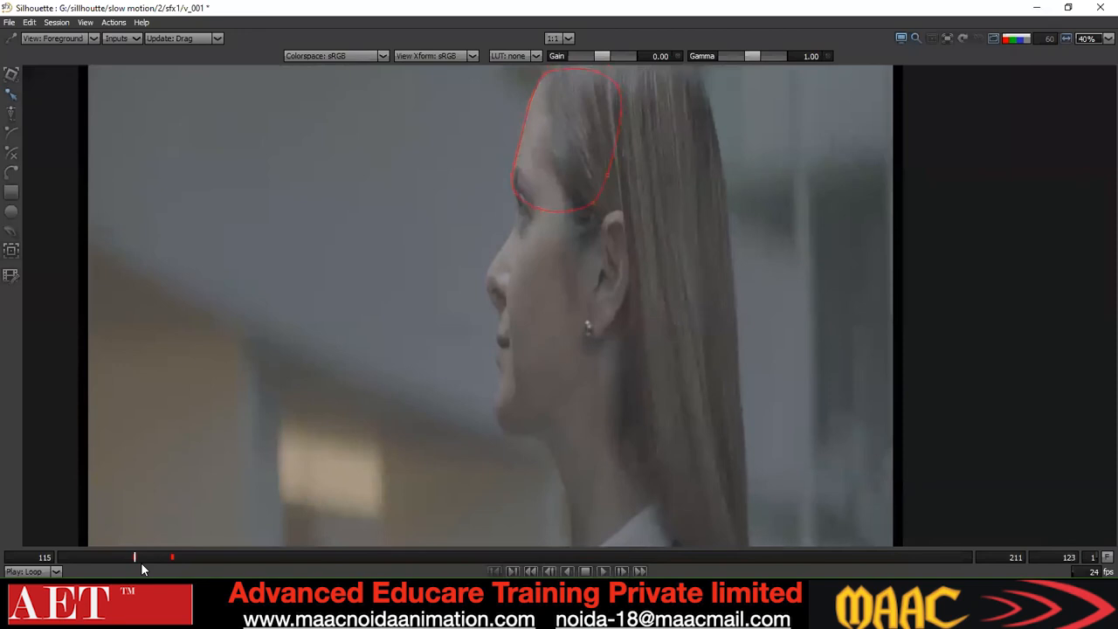
left_click_drag(231, 447, 222, 469)
key("Right")
key("Right")
key("Right")
key("Right")
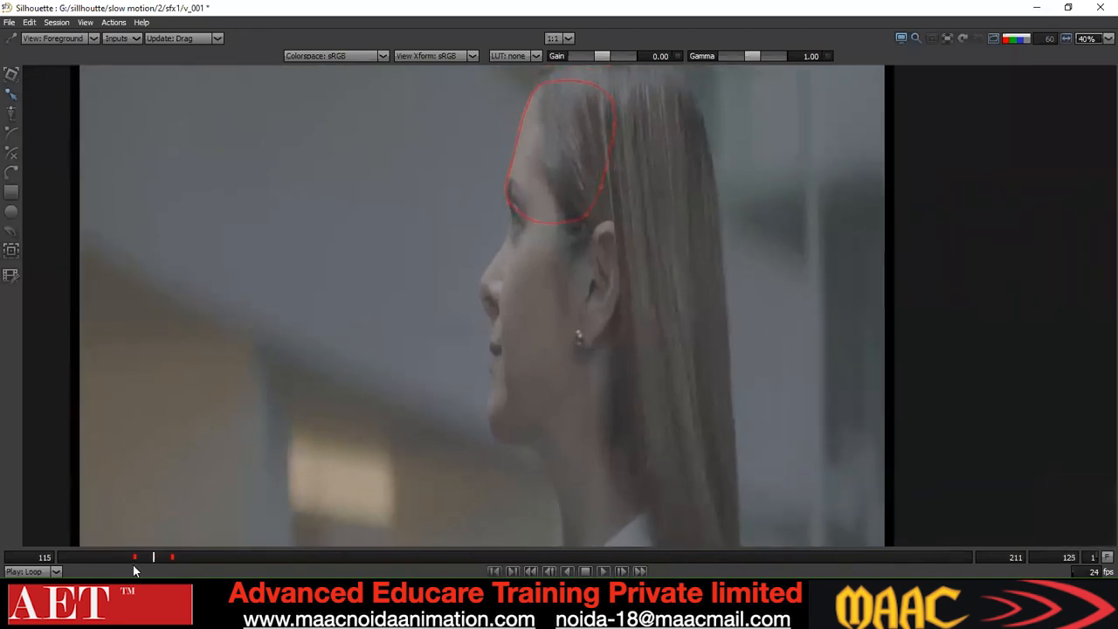
key("Left")
key("Right")
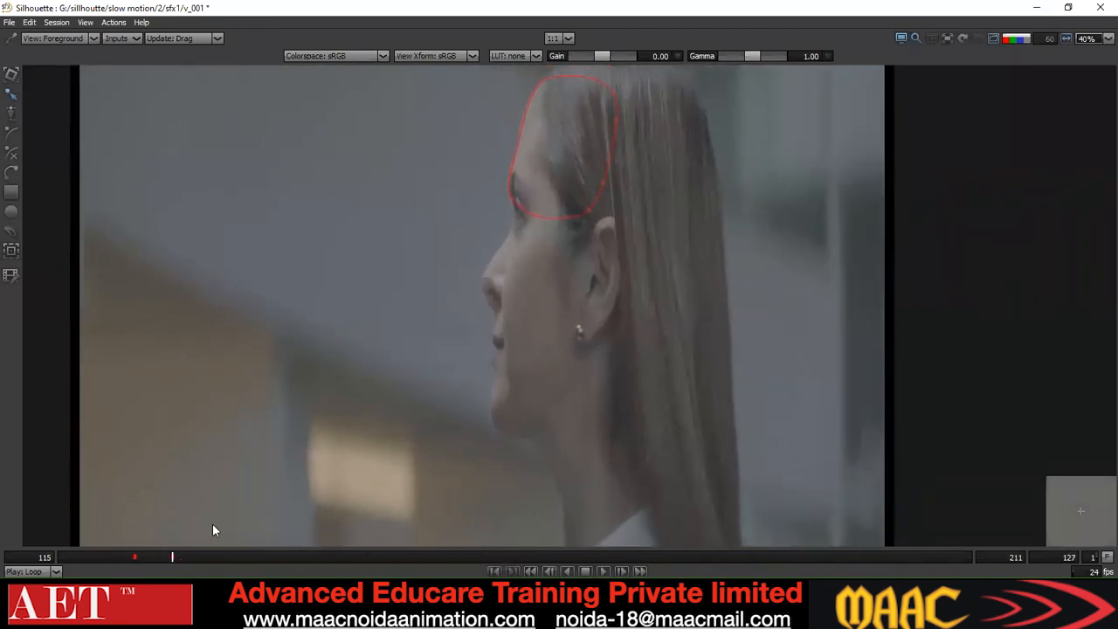
key("Left")
key("Left")
left_click_drag(435, 337, 380, 479)
key("Left")
key("Left")
key("Right")
key("Right")
key("Right")
key("Right")
key("Left")
key("Left")
key("Left")
key("Left")
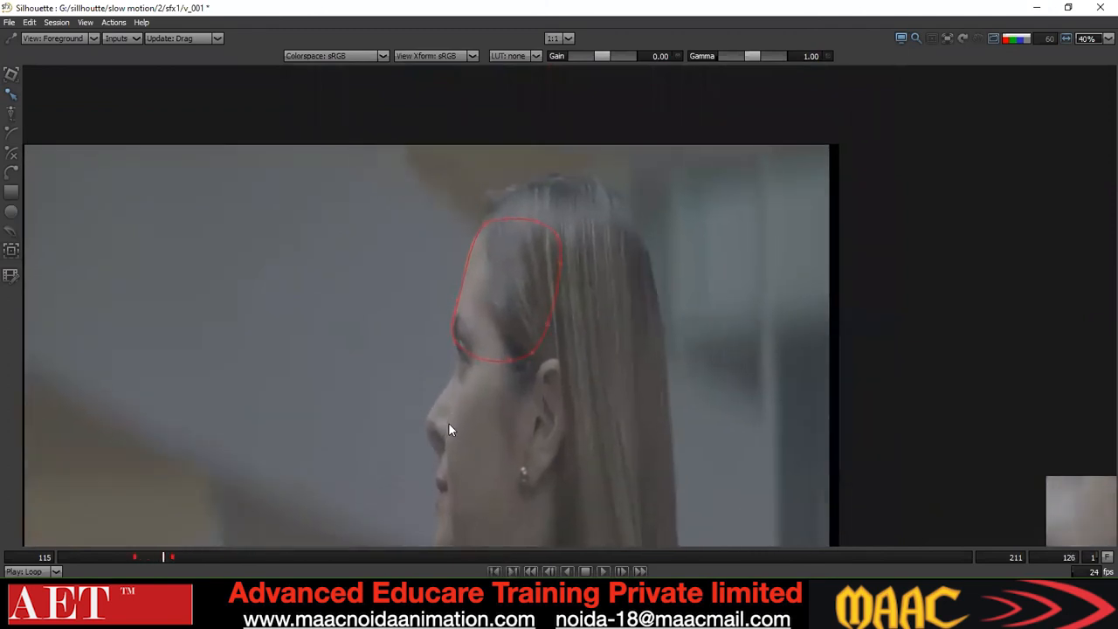
key("Right")
key("Right")
key("Right")
key("Right")
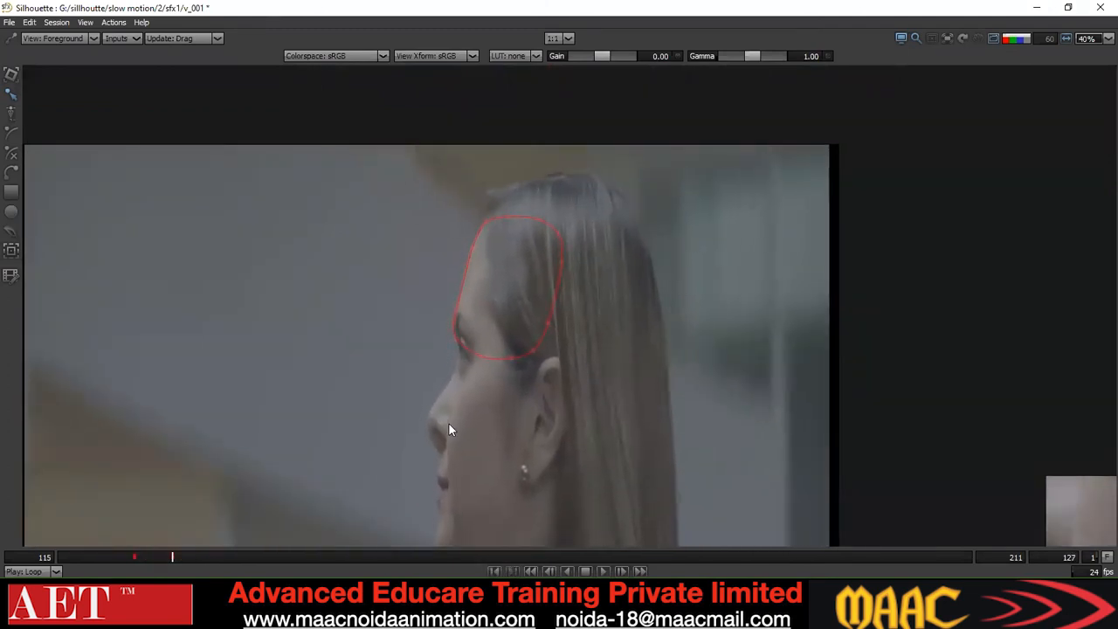
Flip between frame 127 and the following frame to compare the shape's fit, ending with all its points selected
key("Right")
key("Left")
key("Right")
key("Left")
key("Right")
key("Left")
key("Right")
key("Left")
key("Right")
key("Left")
key("ctrl+a")
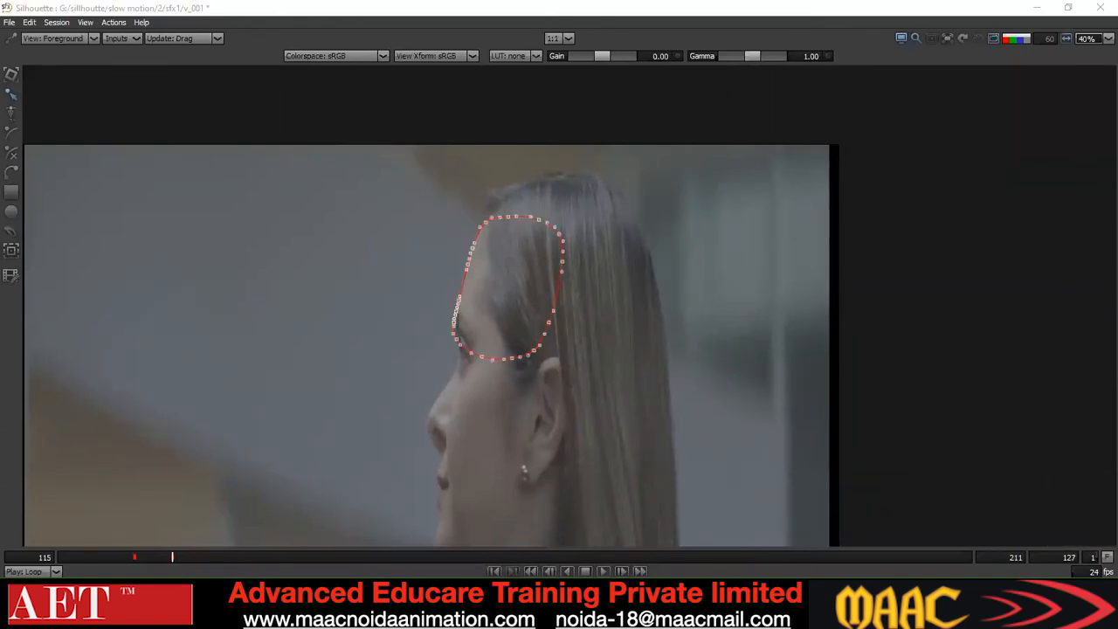
Switch to the man walk folder in File Explorer and launch another instance of Silhouette v5
key("alt+Tab")
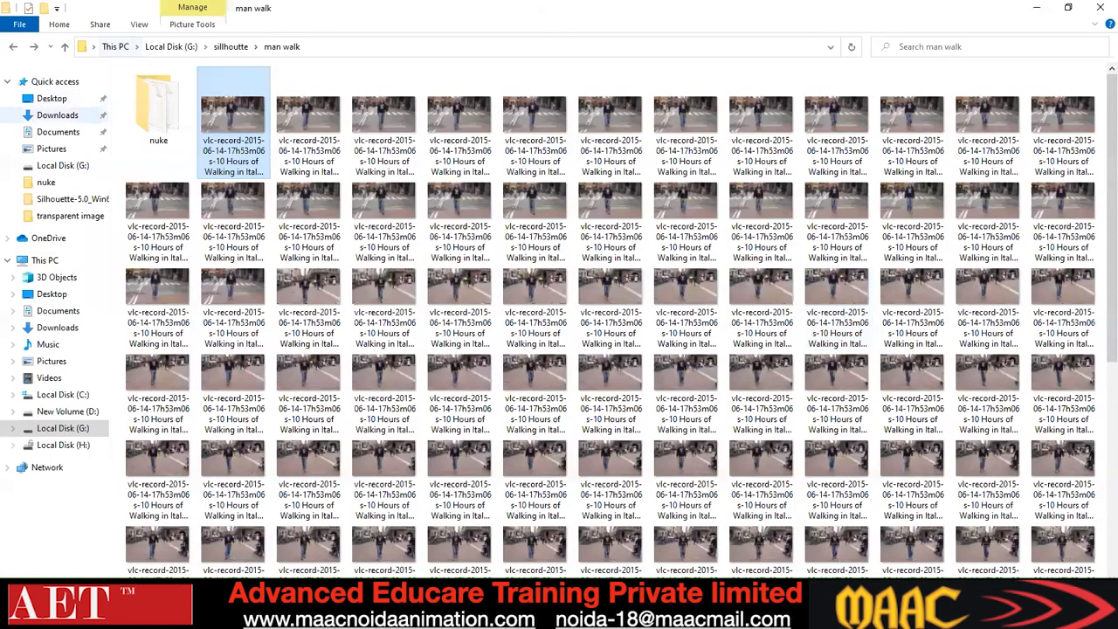
left_click(158, 108)
key("alt+Tab")
right_click(565, 611)
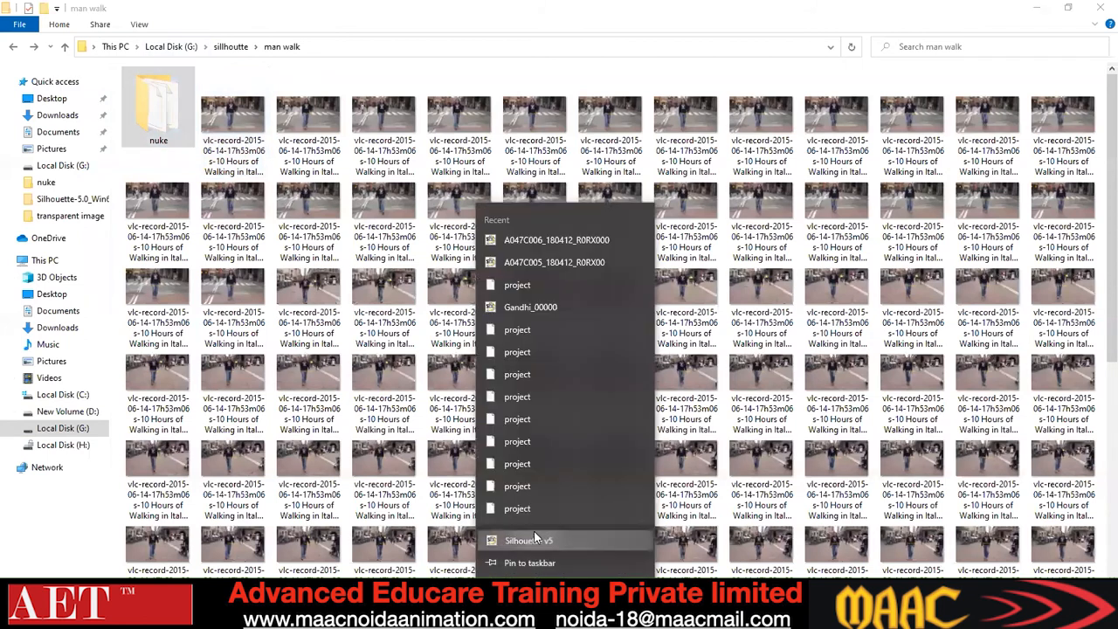
left_click(535, 536)
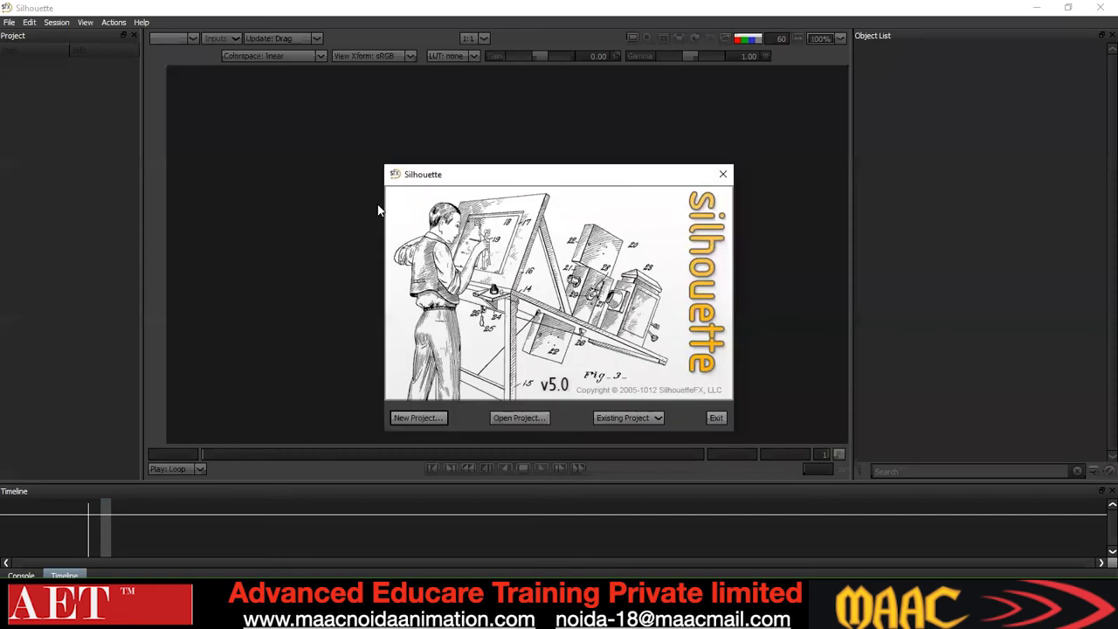
Start a new project and browse to G:\sillhoutte\man walk for its directory
key("Return")
double_click(487, 230)
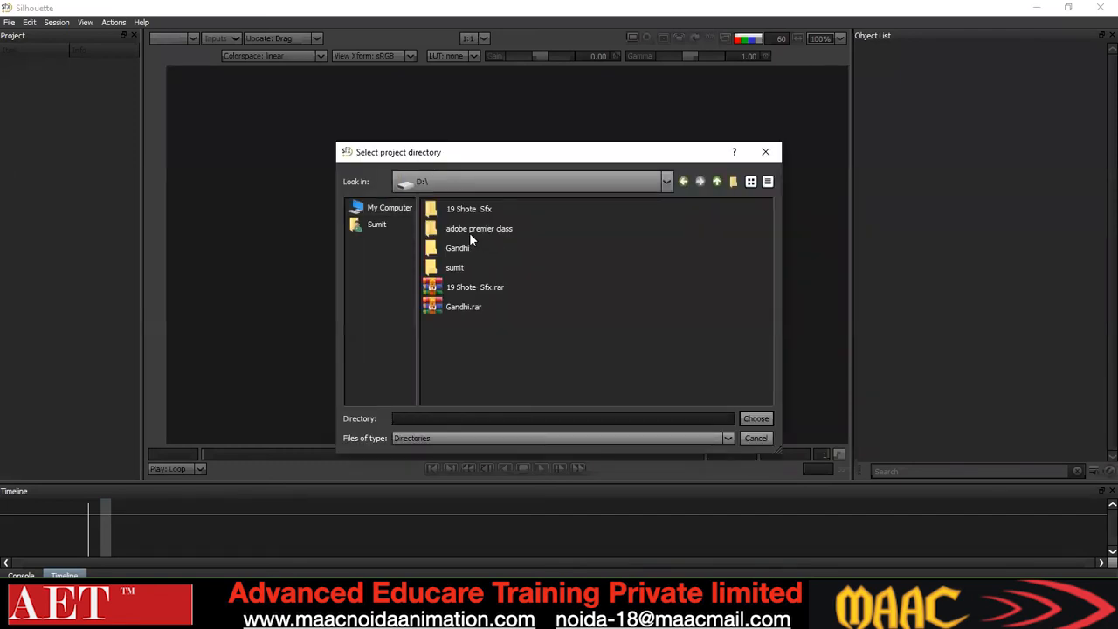
left_click(383, 211)
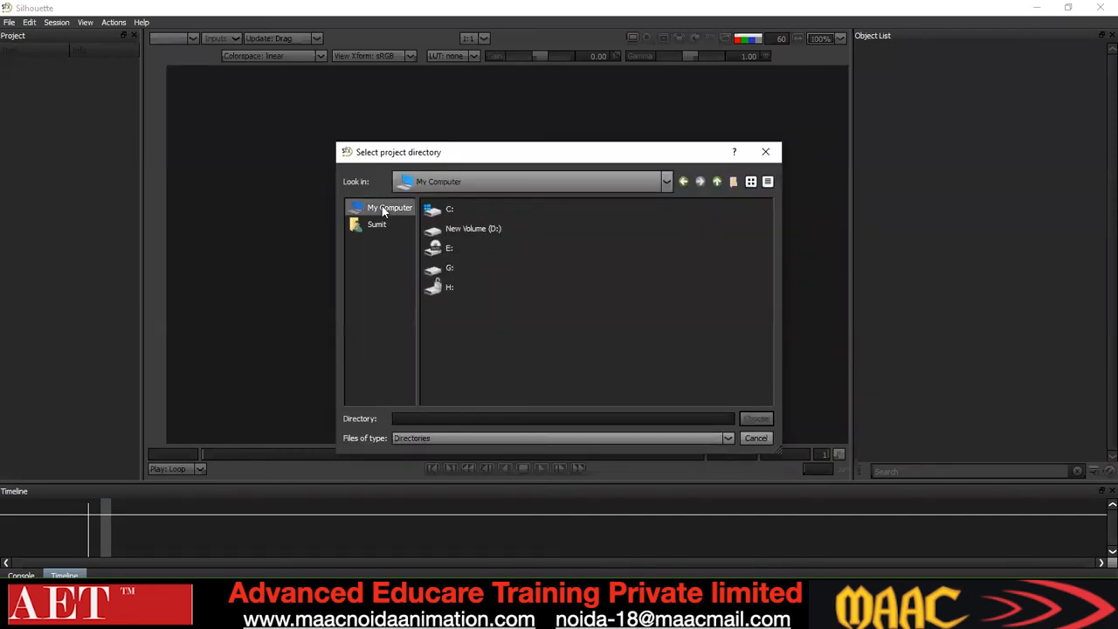
double_click(443, 270)
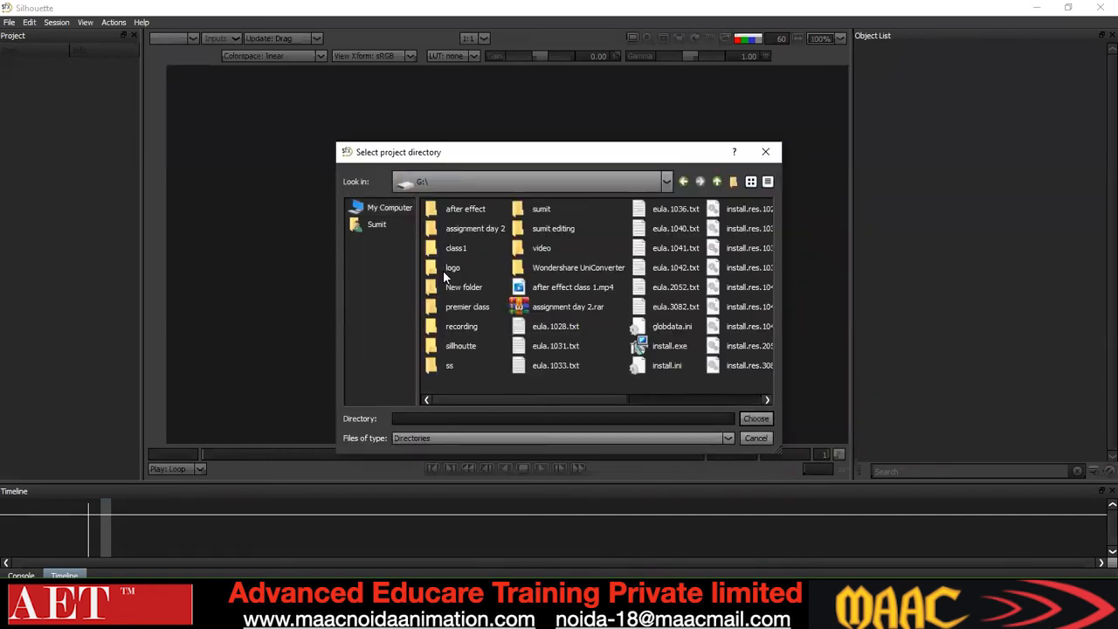
double_click(464, 344)
double_click(459, 211)
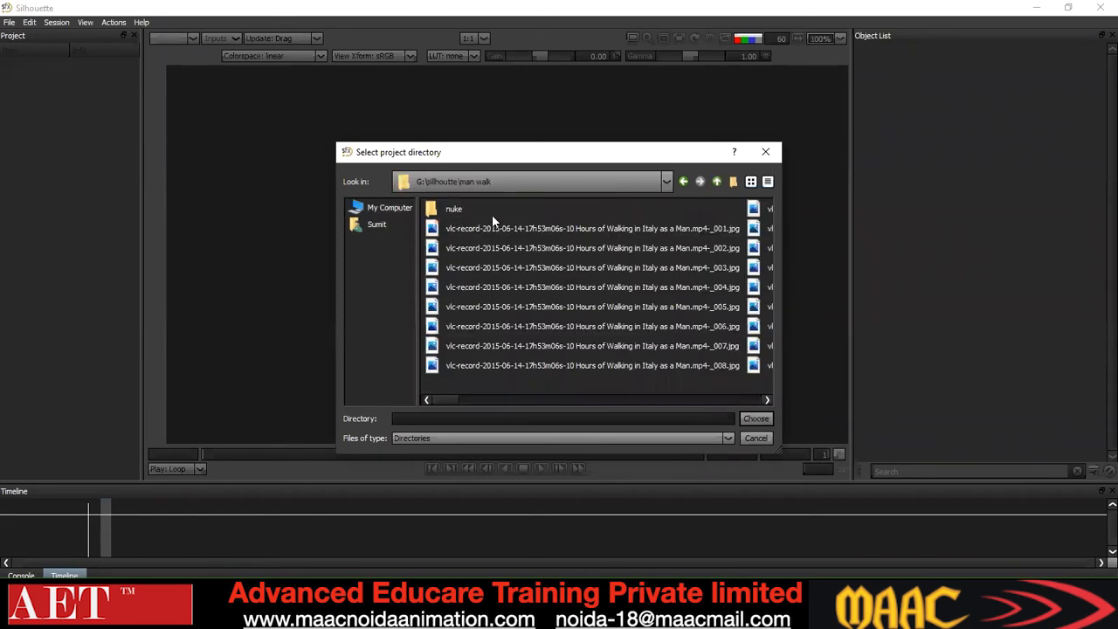
Add an sfx folder inside man walk and create the project there with the name 001
left_click(732, 182)
type("sfx")
key("Return")
left_click(757, 421)
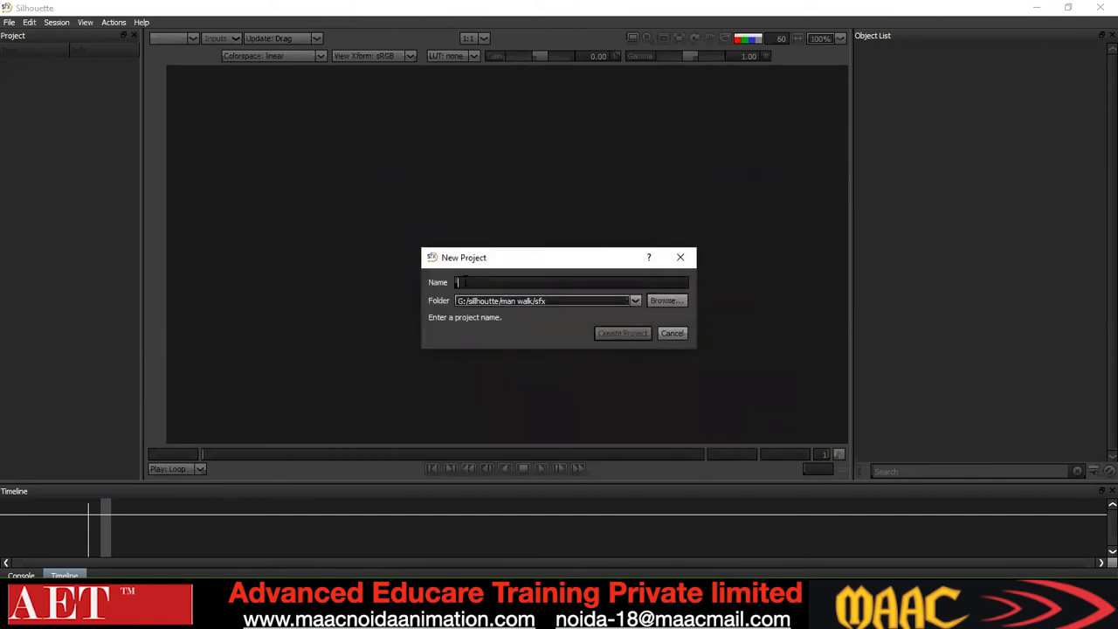
type("001")
key("Return")
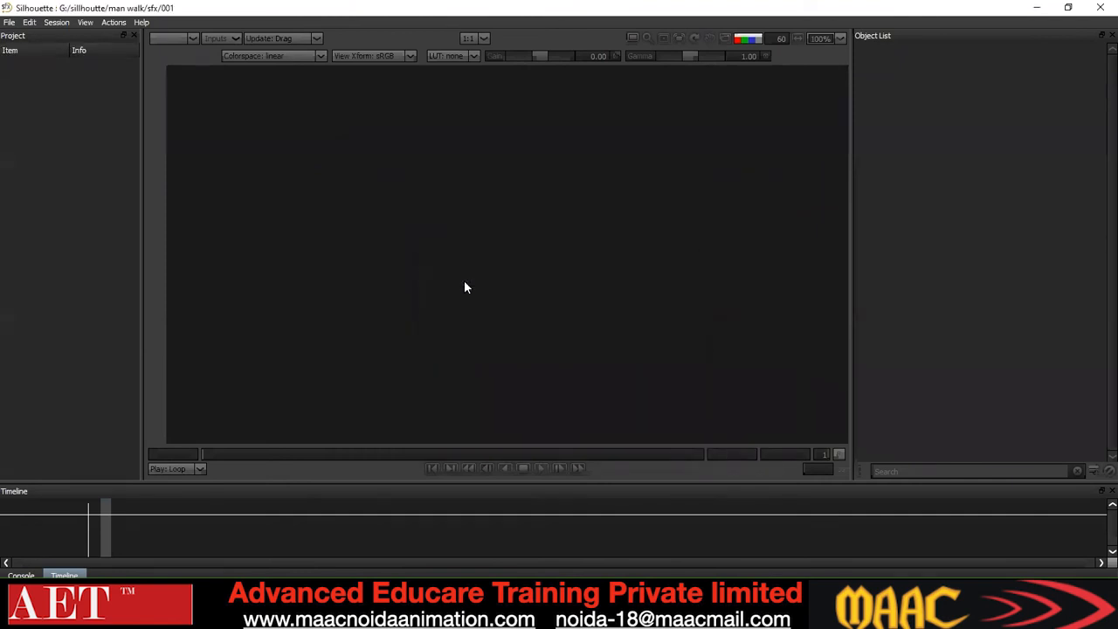
Import the vlc-record image sequence of the walking man from the man walk folder
double_click(79, 79)
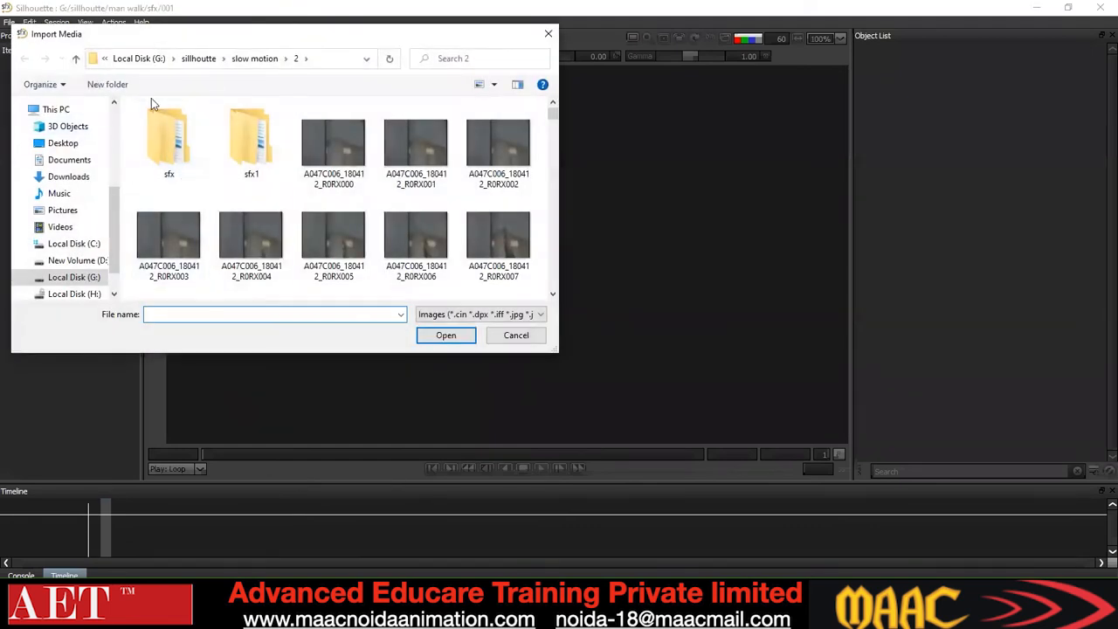
left_click(77, 59)
left_click(77, 59)
double_click(200, 126)
double_click(347, 144)
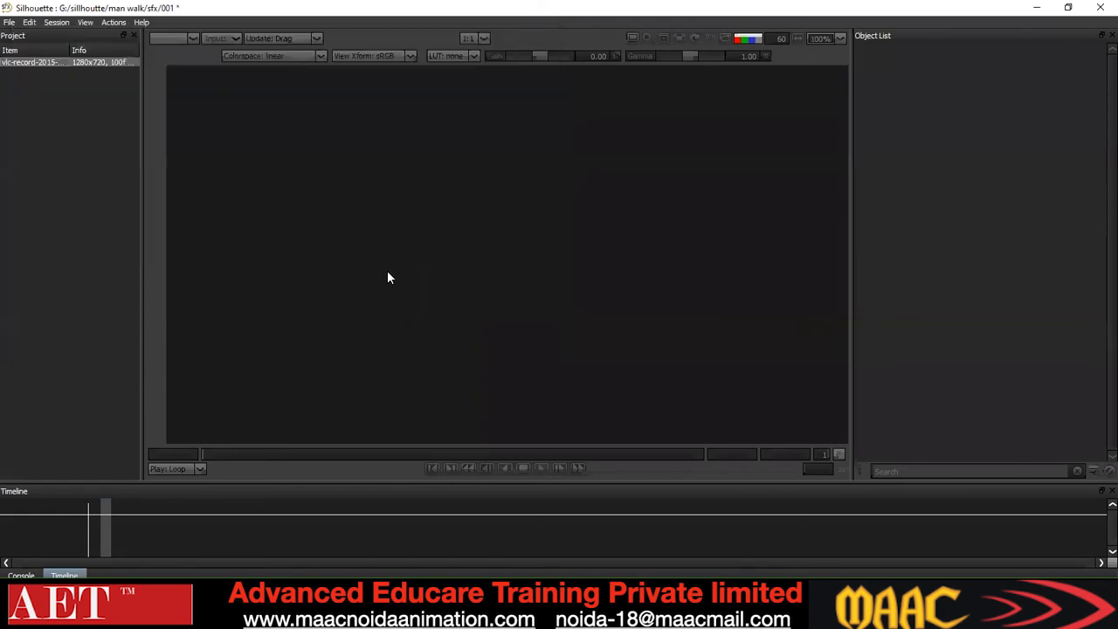
Create a new session from the imported walking-man sequence and play it back
key("ctrl+n")
key("Return")
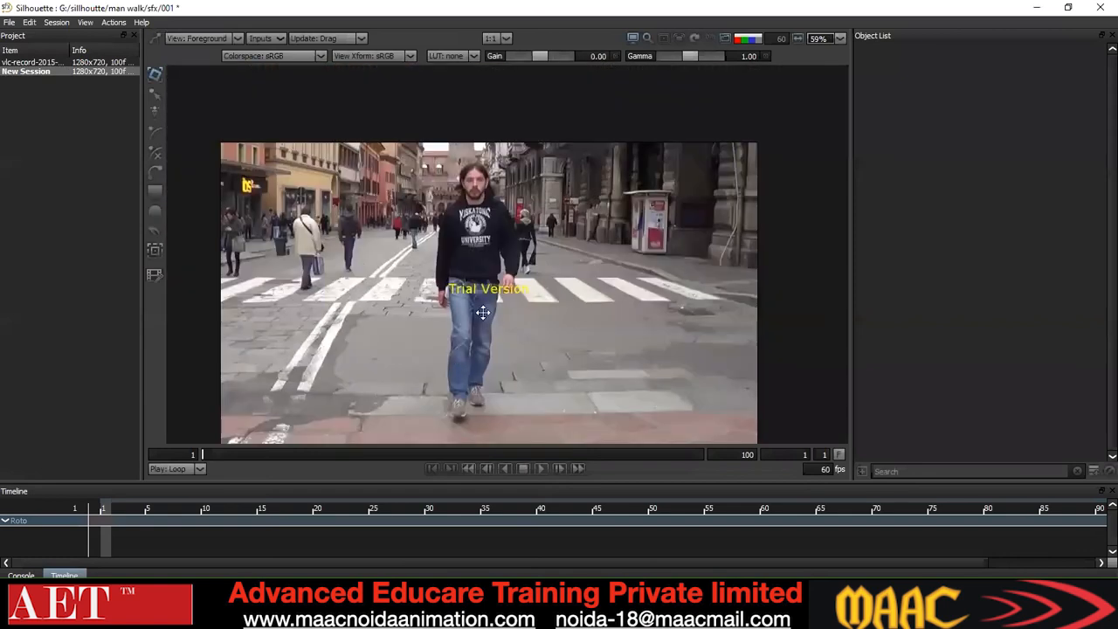
scroll(483, 312, "up", 2)
key("space")
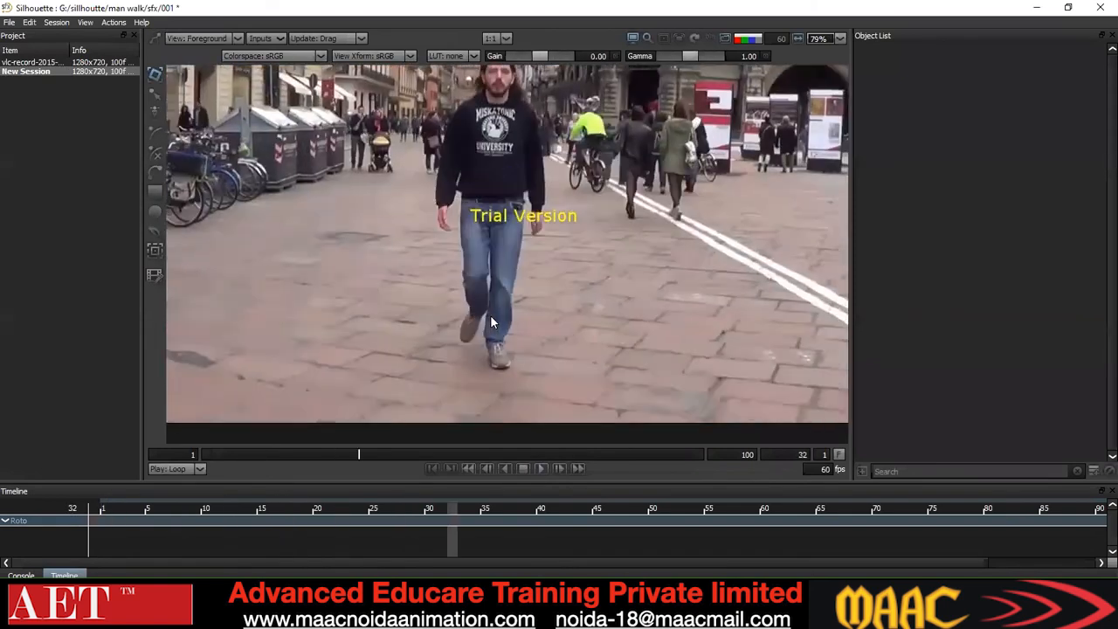
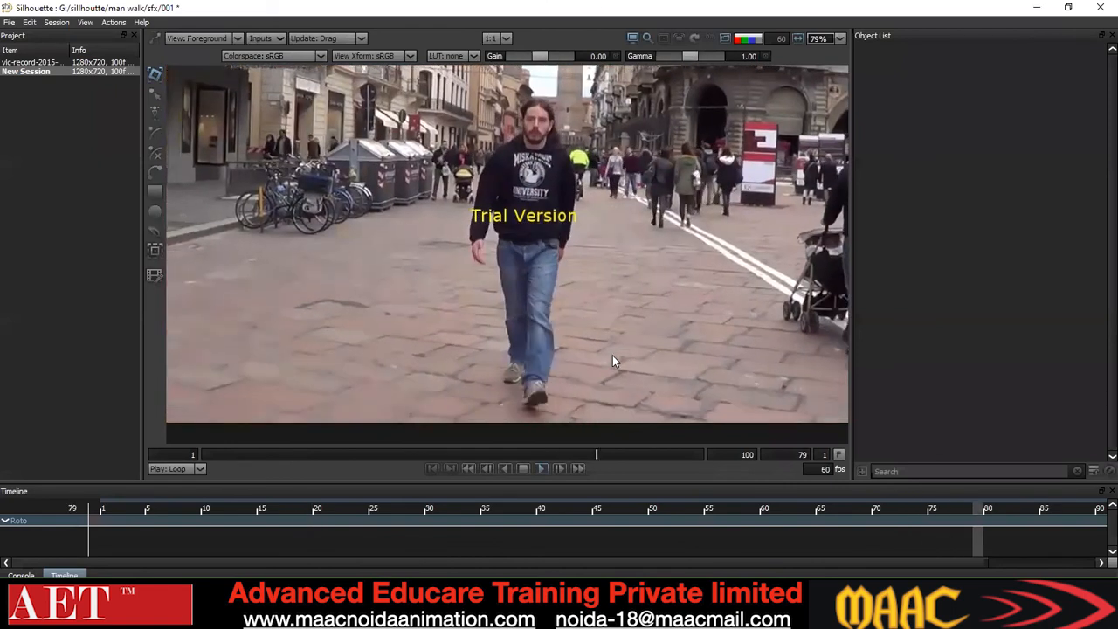
Maximize the viewer on frame 79 and centre the walking man in it
key("Left")
key("Right")
key("Left")
key("grave")
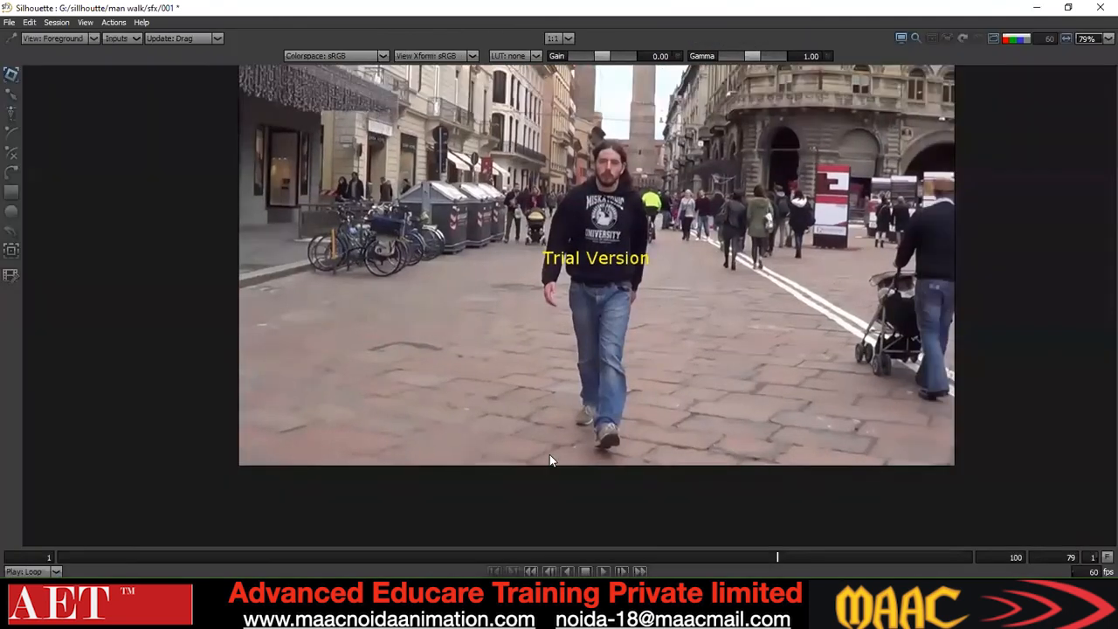
left_click_drag(548, 453, 501, 487)
left_click_drag(548, 407, 546, 415)
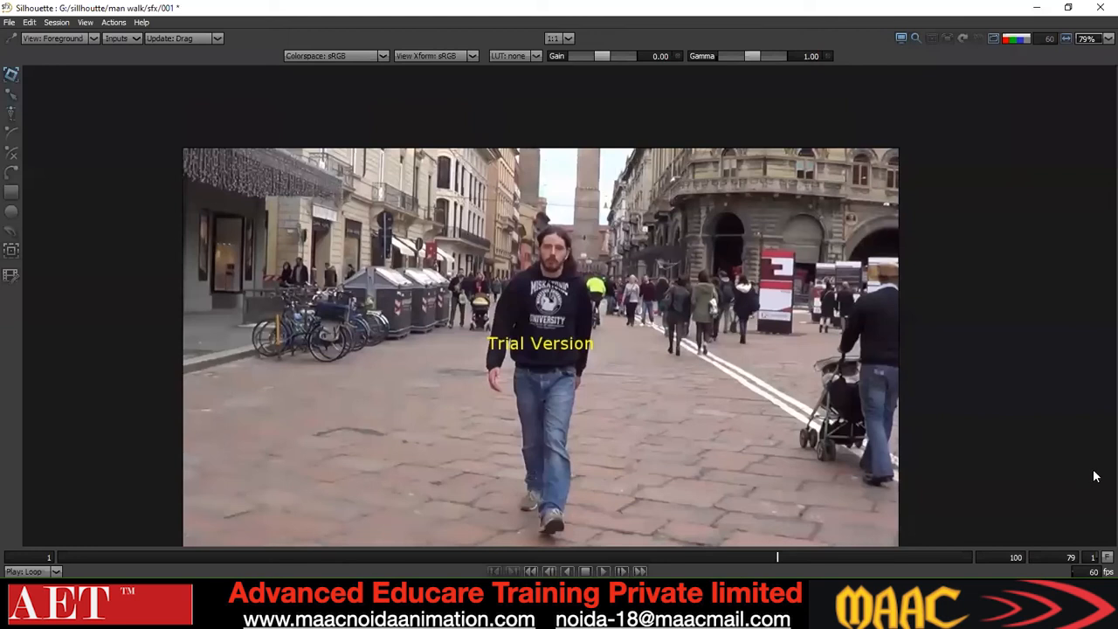
Draw a closed Bezier shape around the man's right thigh, from the waist to above the knee, at frame 76
key("grave")
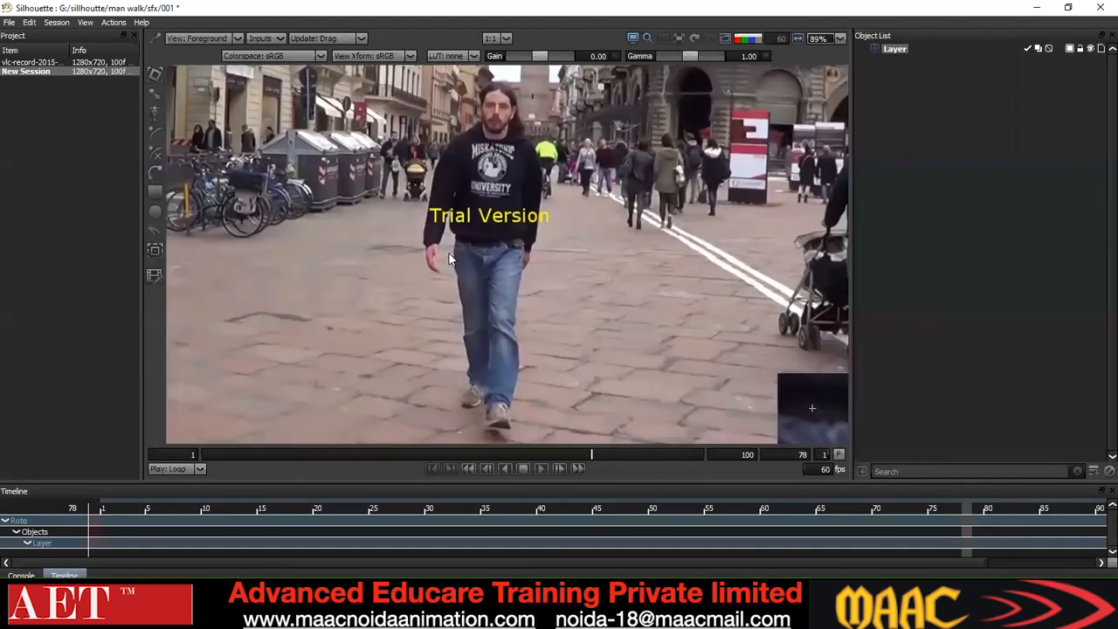
scroll(449, 254, "up", 3)
left_click(441, 225)
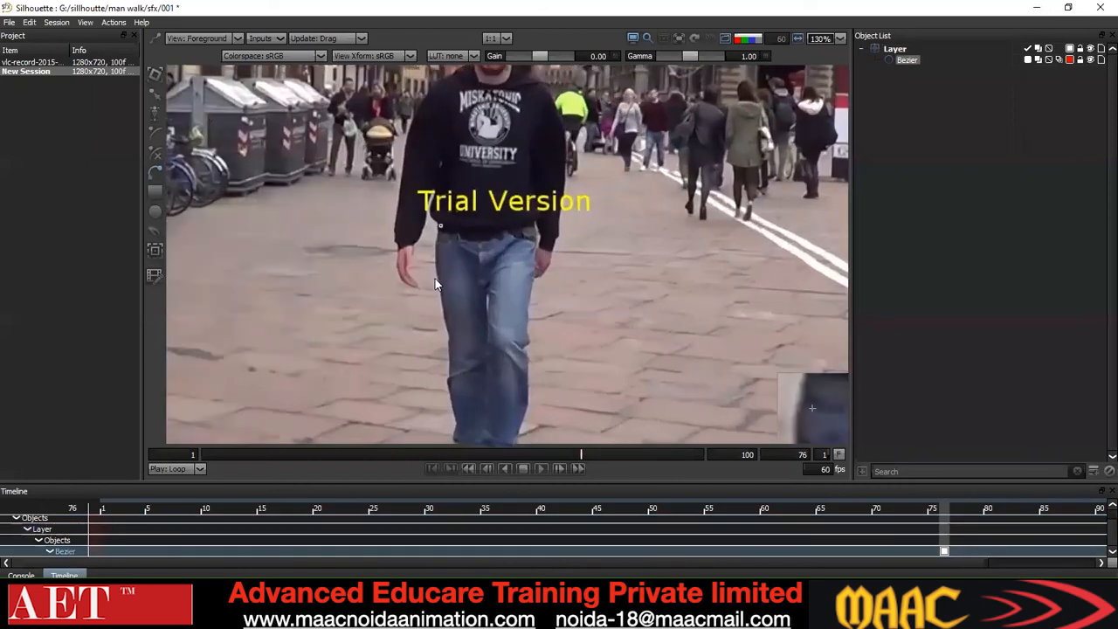
left_click(437, 278)
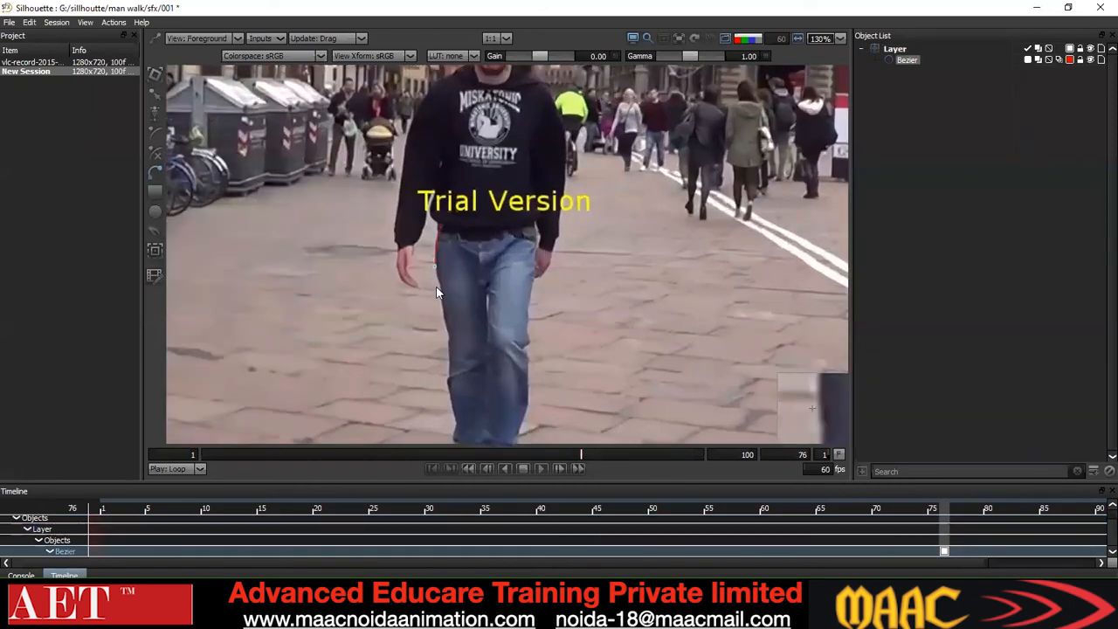
left_click(447, 330)
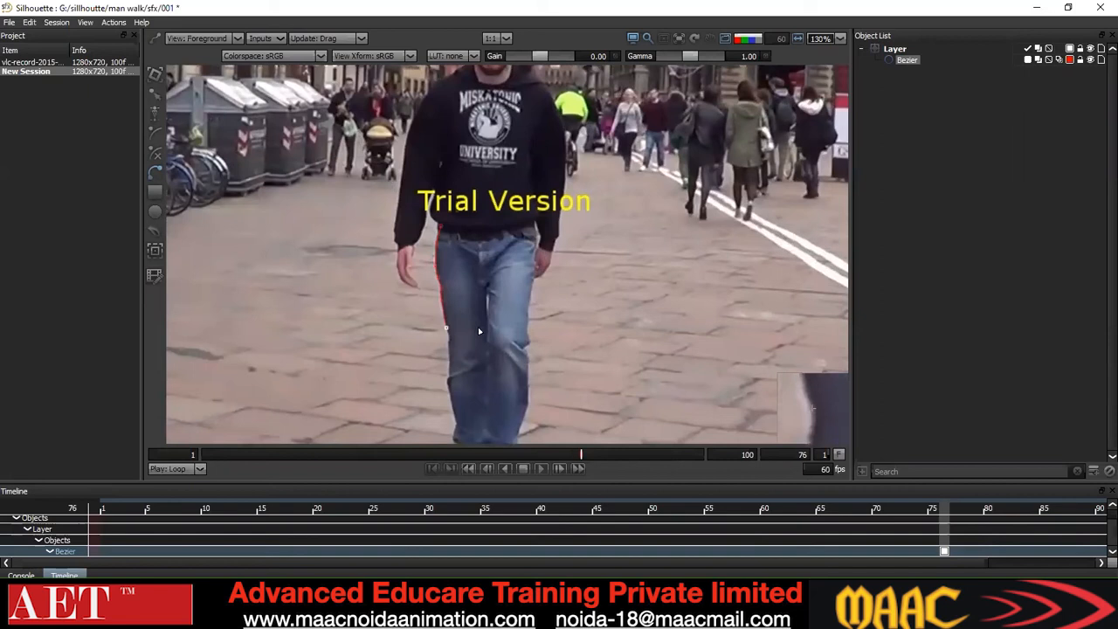
left_click(477, 331)
left_click(478, 218)
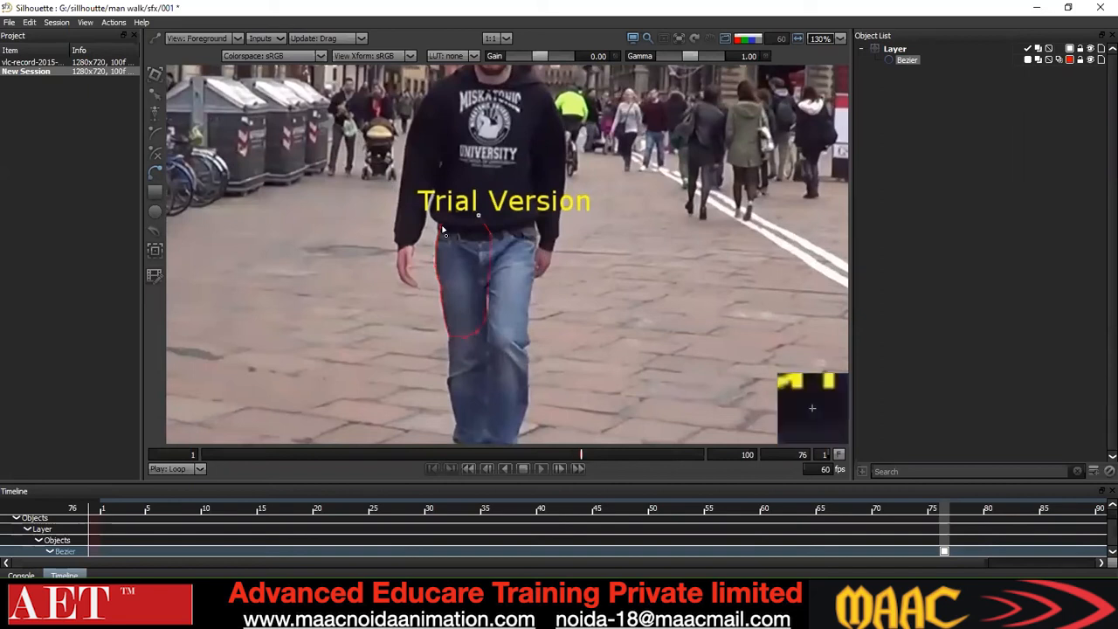
left_click(443, 231)
Convert the thigh shape's points to Cardinal and select the points along its lower inner edge
right_click(549, 320)
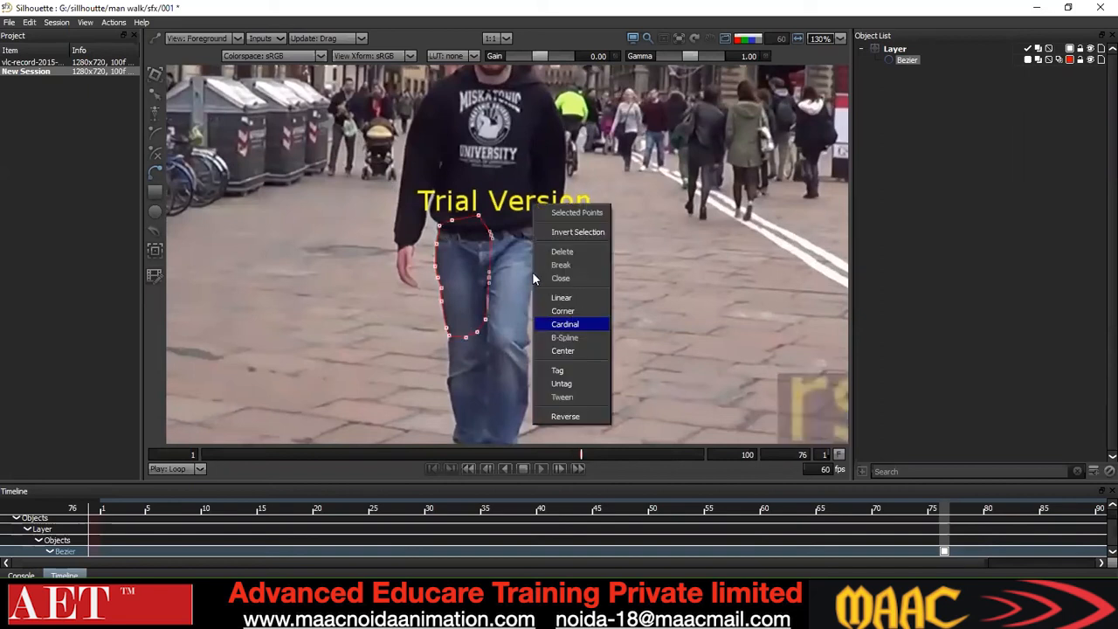
left_click(565, 325)
left_click_drag(523, 290, 478, 331)
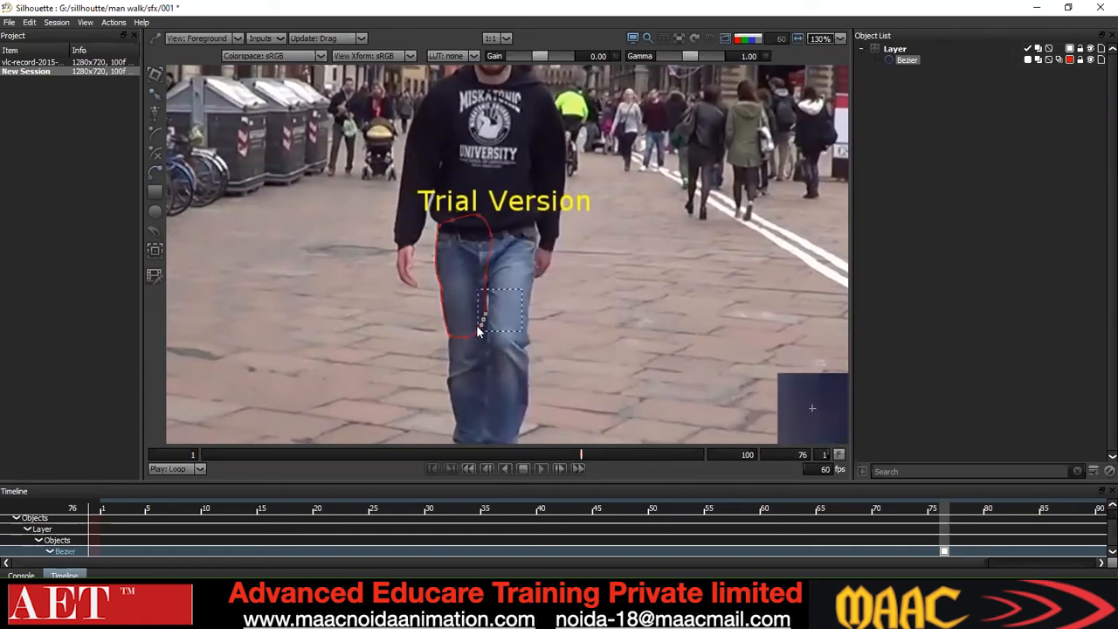
scroll(530, 261, "down", 1)
Select all points of the thigh shape and convert them to Linear
left_click_drag(559, 181, 384, 349)
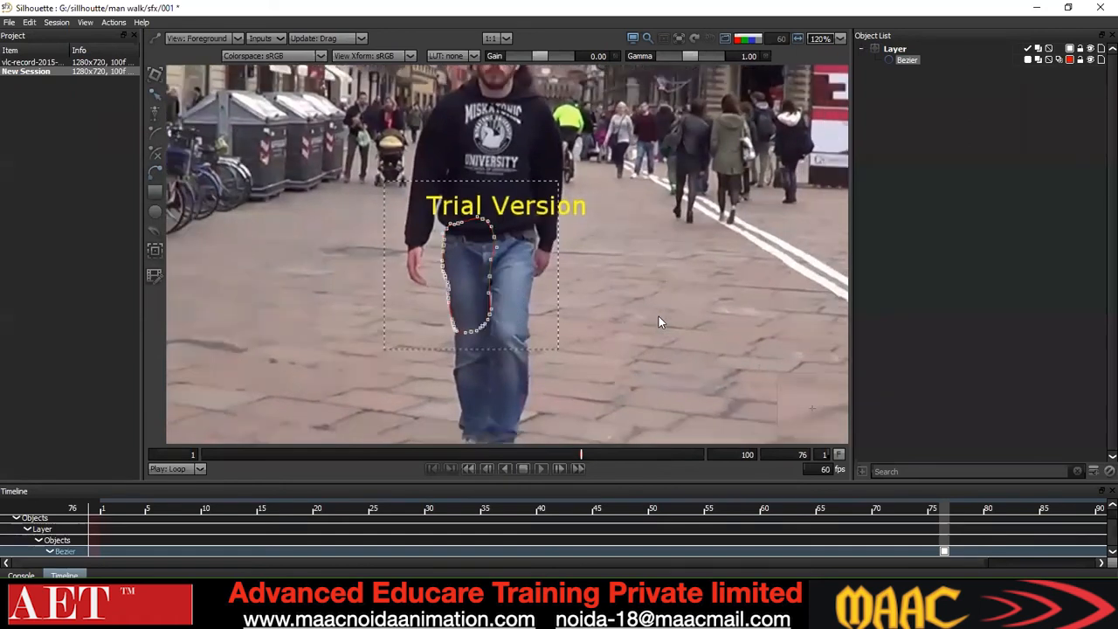
right_click(659, 321)
left_click(658, 318)
left_click(456, 256)
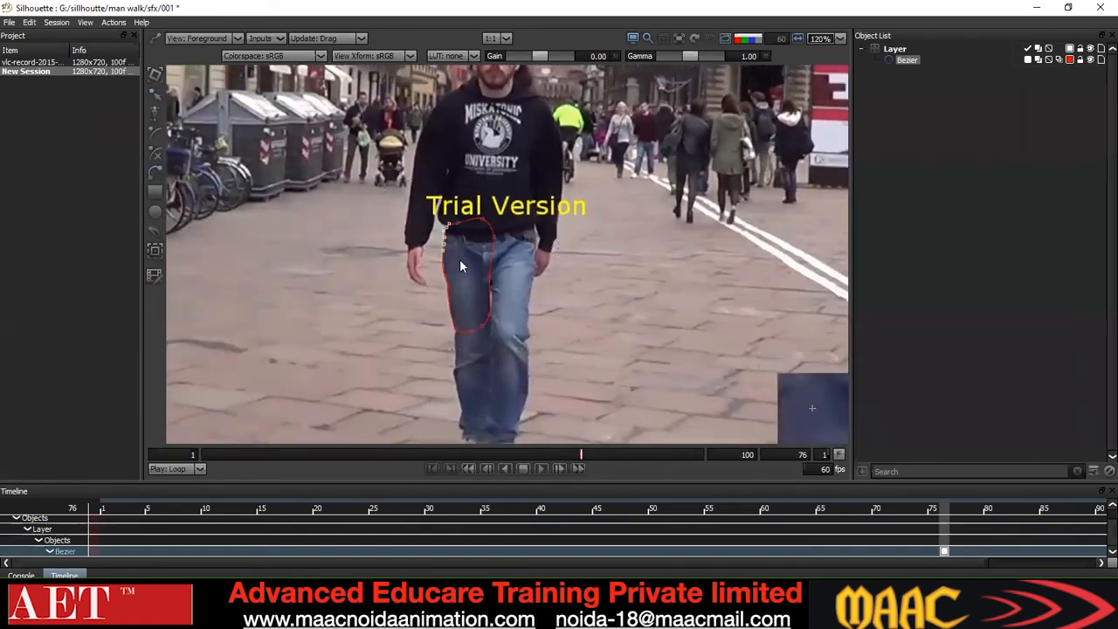
left_click_drag(562, 176, 311, 348)
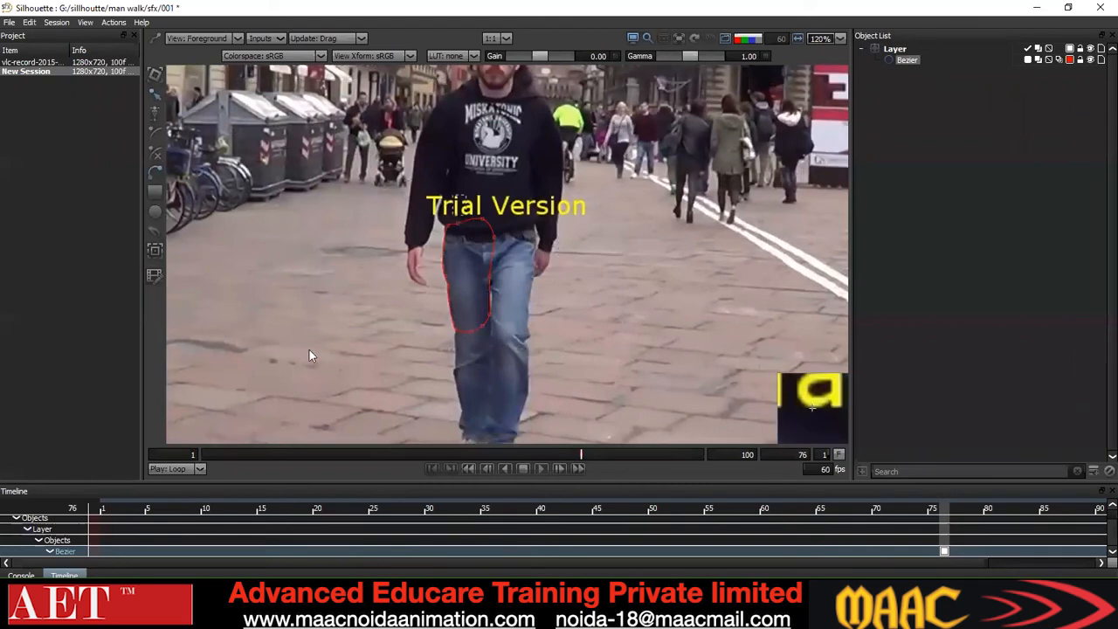
right_click(584, 307)
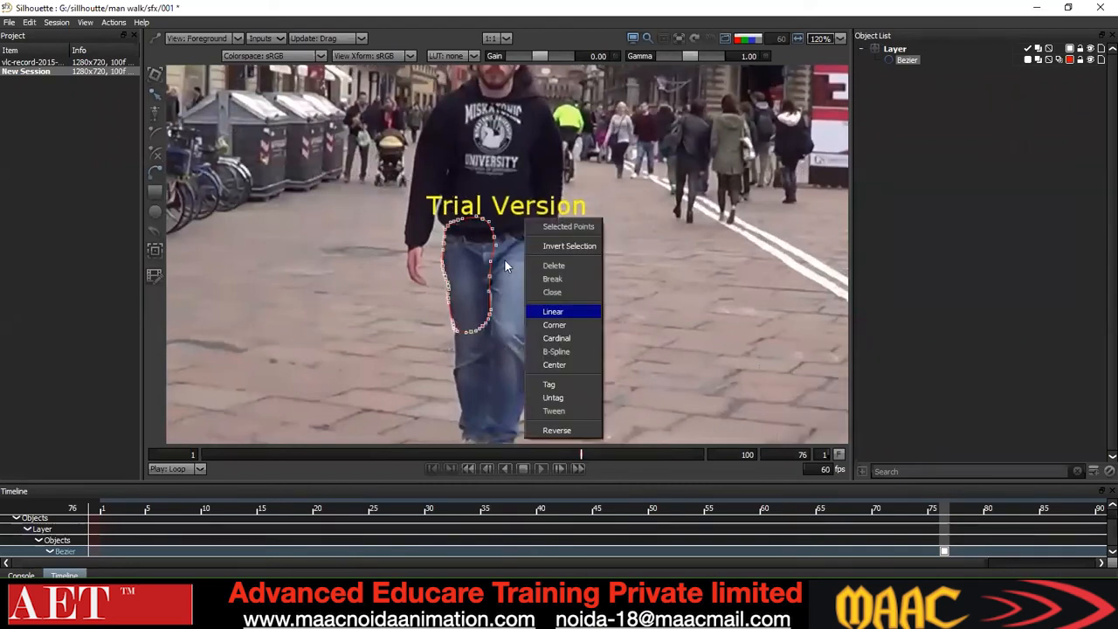
left_click(583, 309)
left_click(515, 251)
Shift the thigh shape to follow the leg at frame 78 and refine its outline there
key("Right")
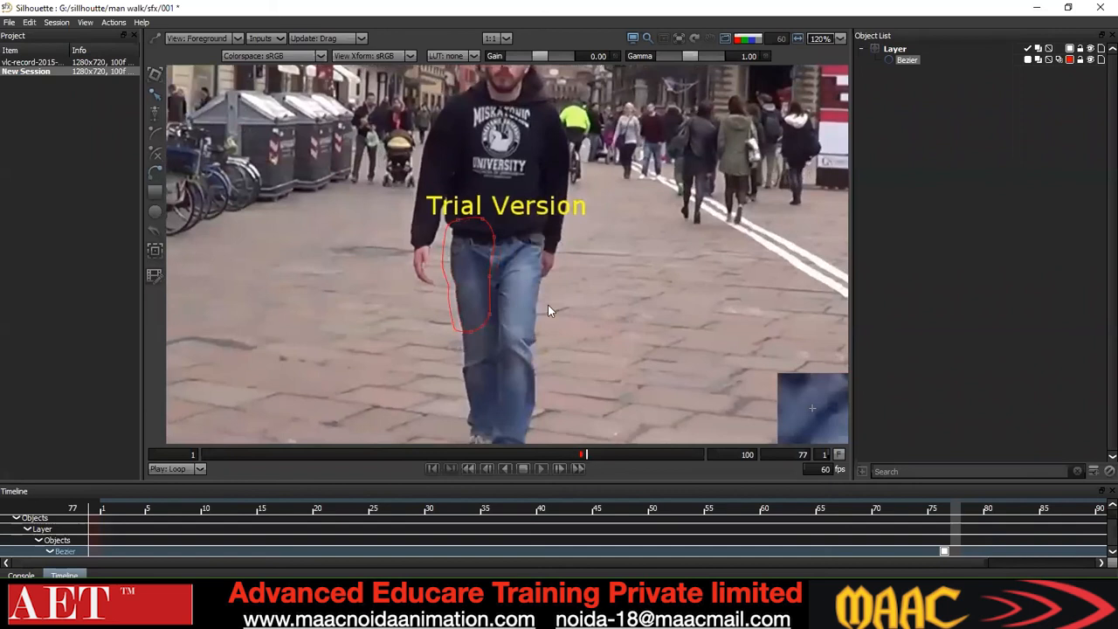
key("Right")
key("Right")
key("Right")
key("Right")
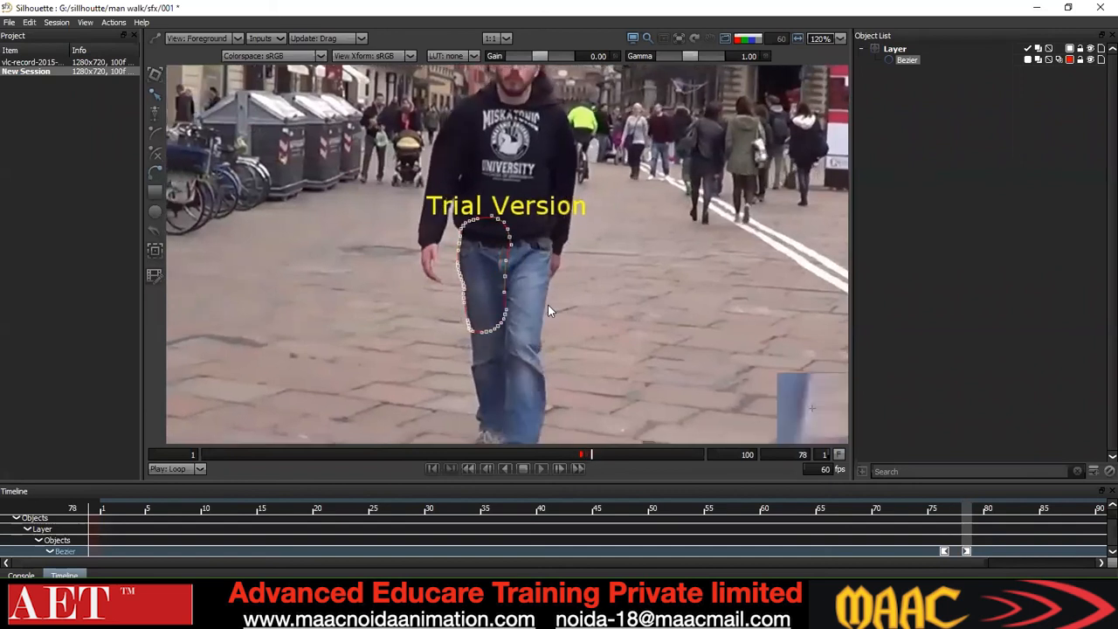
key("Down")
key("Down")
key("Right")
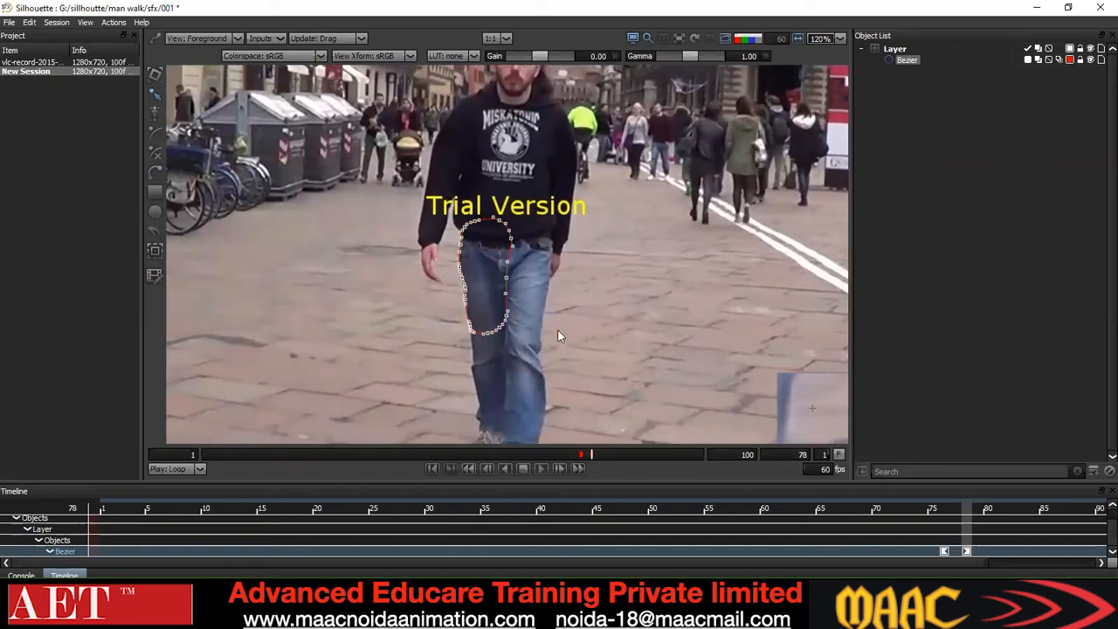
left_click_drag(473, 289, 447, 231)
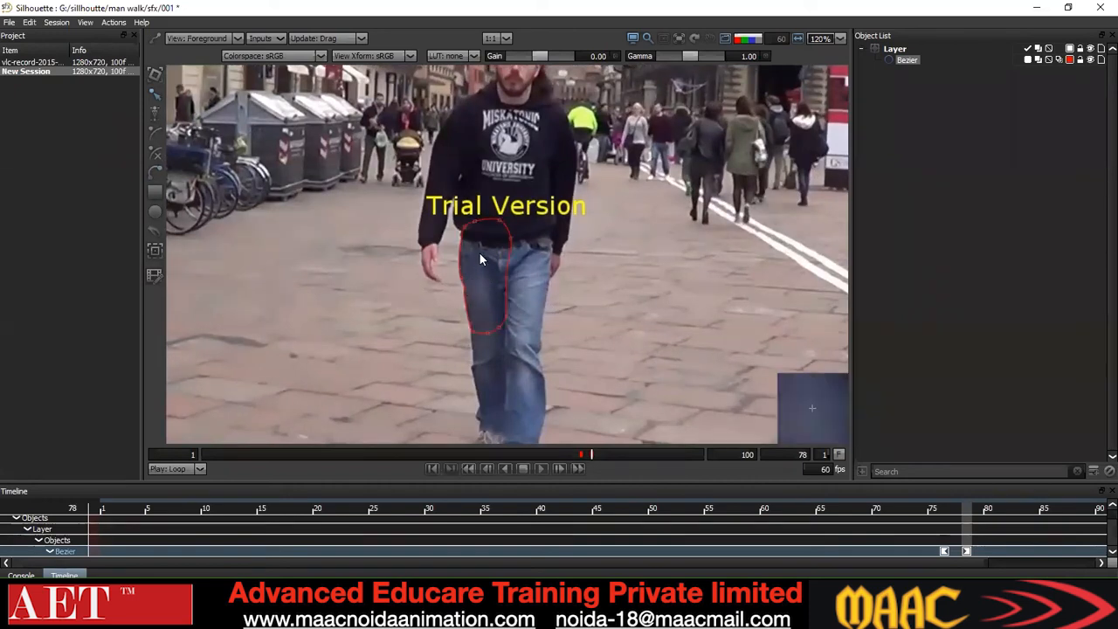
left_click(359, 382)
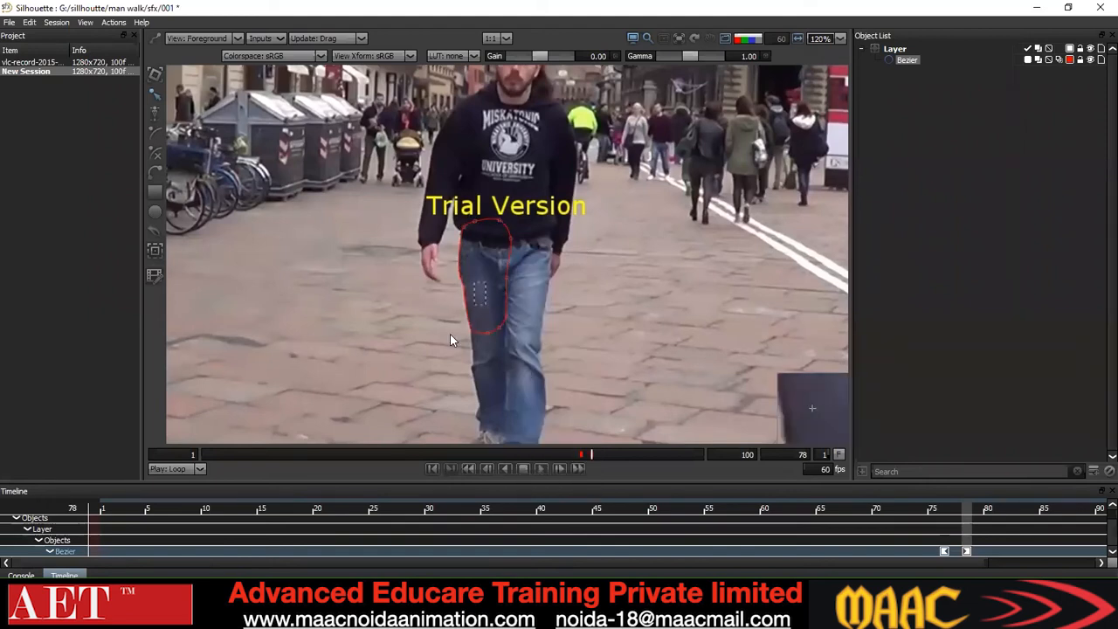
Step back and forth through frames 76 to 79 to check how the shape follows the thigh
key("z")
key("x")
key("x")
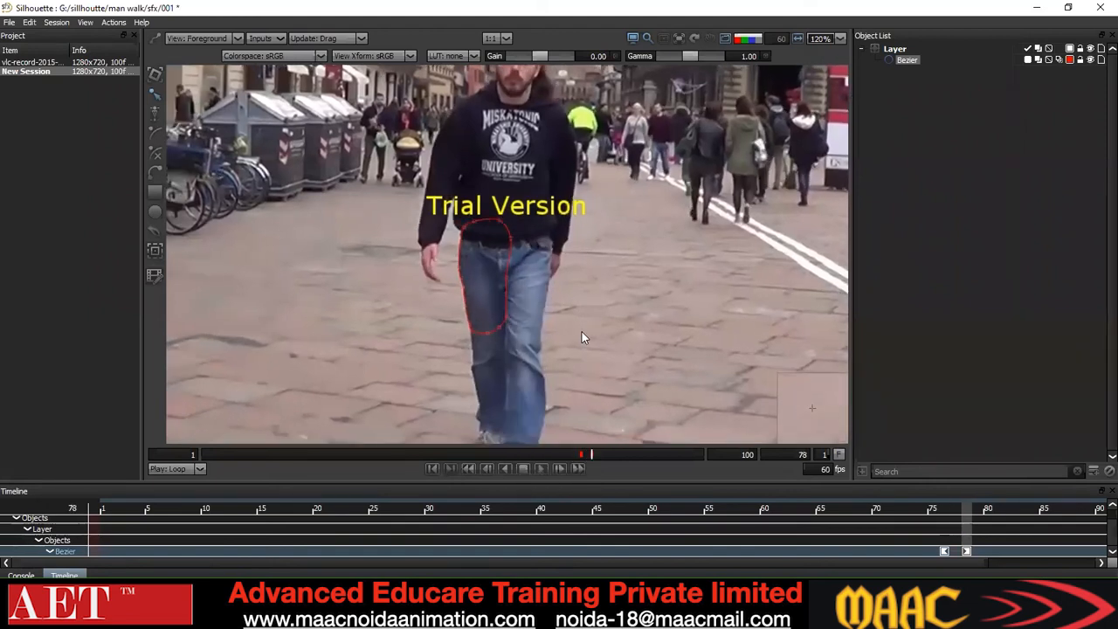
key("z")
key("x")
key("x")
key("z")
key("z")
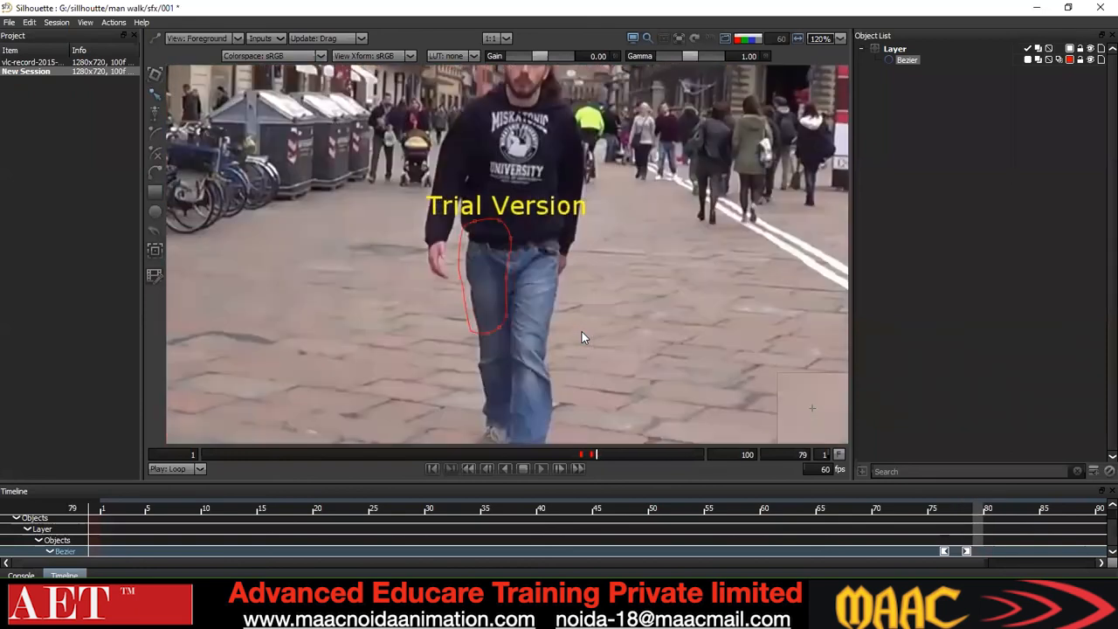
key("z")
key("z")
key("x")
key("x")
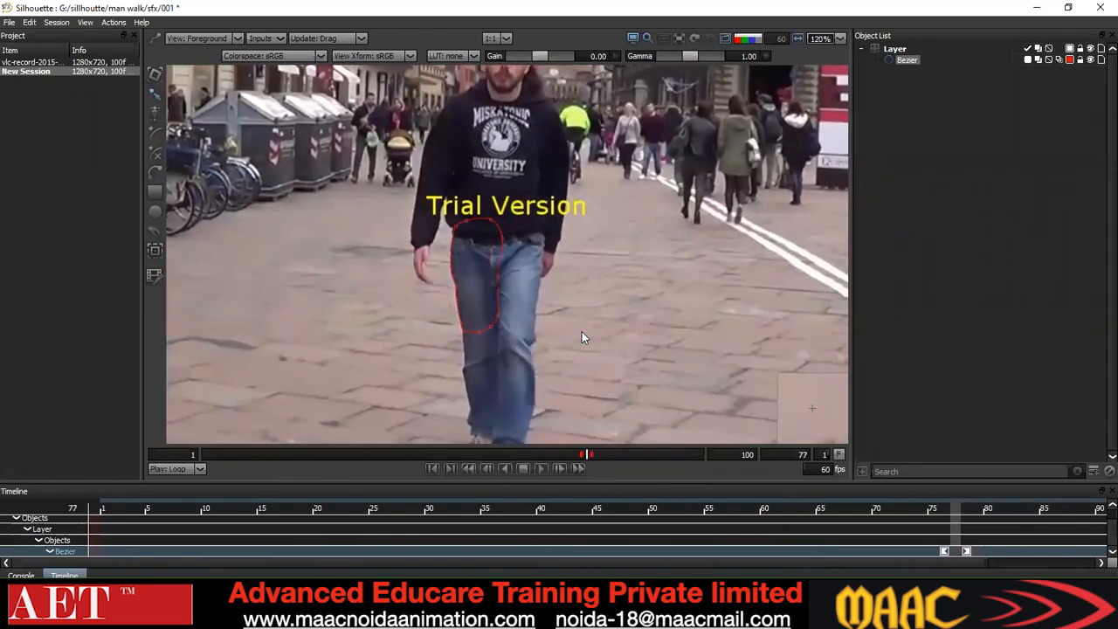
key("x")
key("x")
key("z")
key("x")
Move the whole shape onto the man's right thigh at frame 79 to add a keyframe
key("z")
key("z")
key("x")
left_click_drag(305, 174, 592, 340)
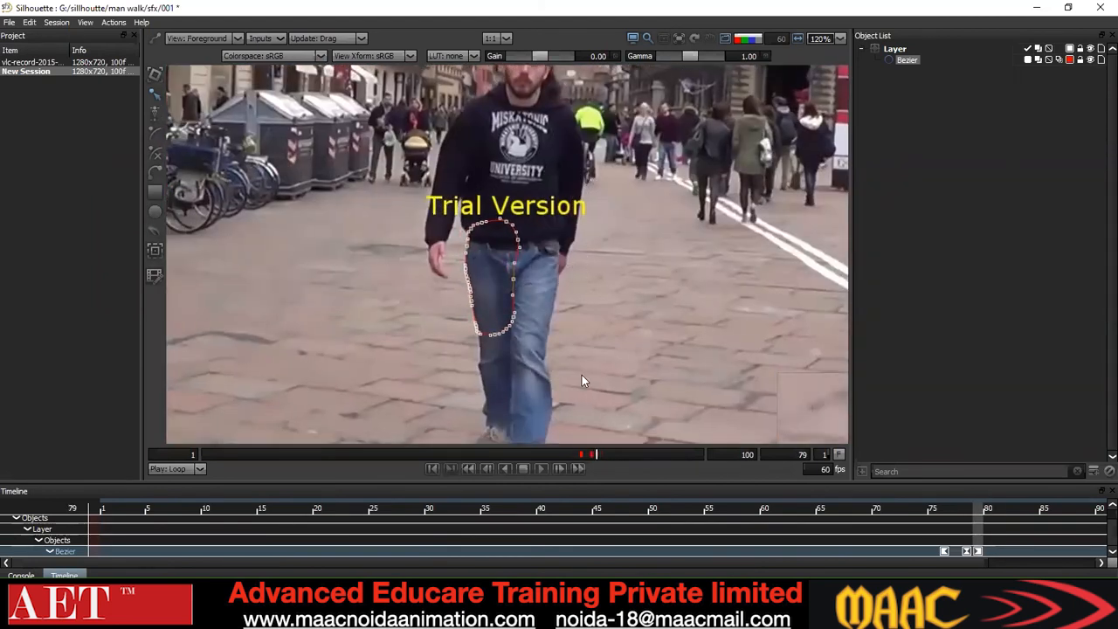
scroll(568, 315, "down", 1)
Step across the shot change from frame 79 to frame 81 with the whole picture in view
key("x")
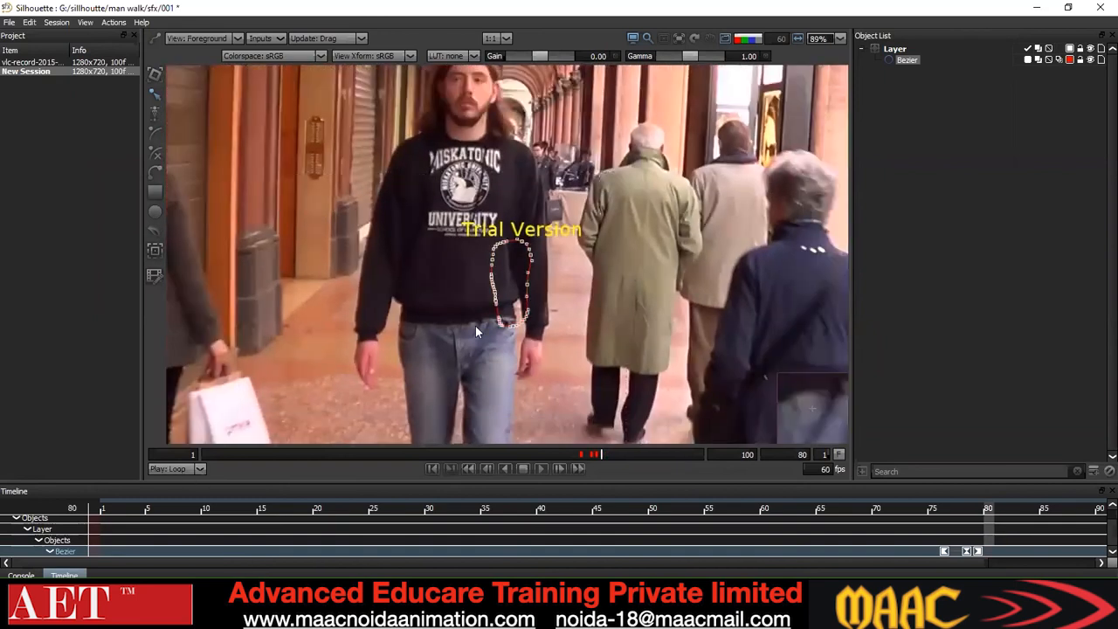
scroll(476, 328, "down", 6)
key("z")
left_click_drag(624, 344, 606, 268)
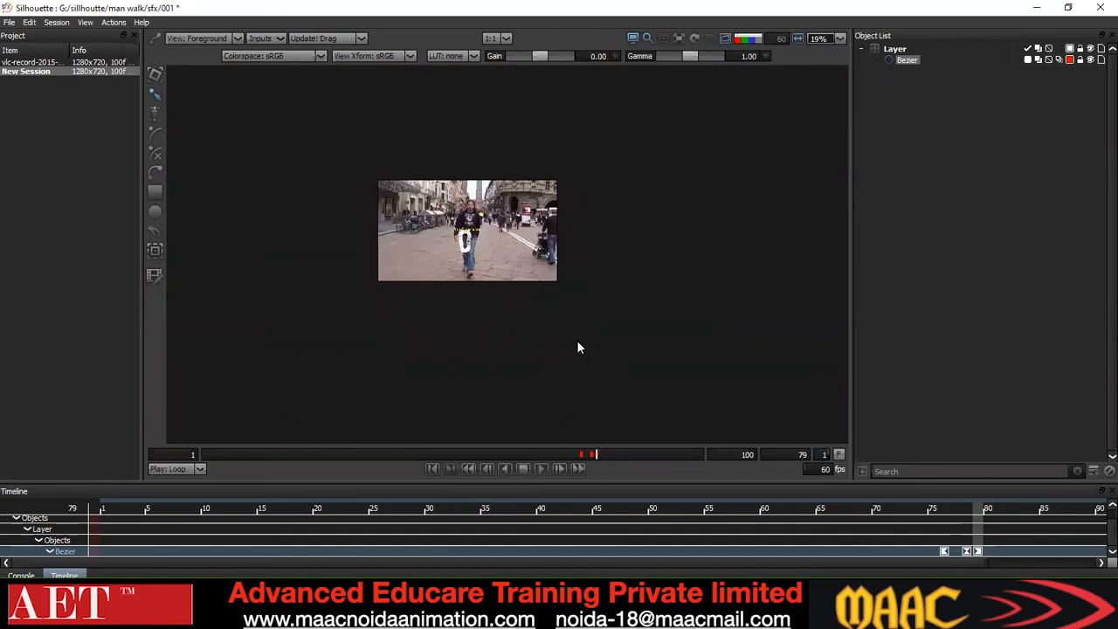
key("x")
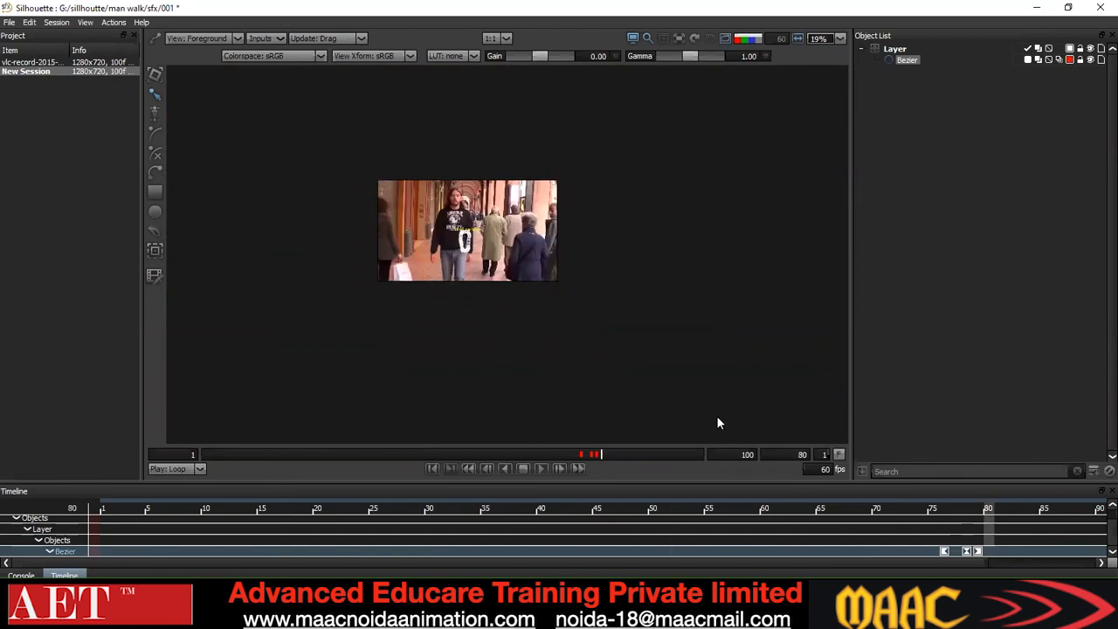
key("x")
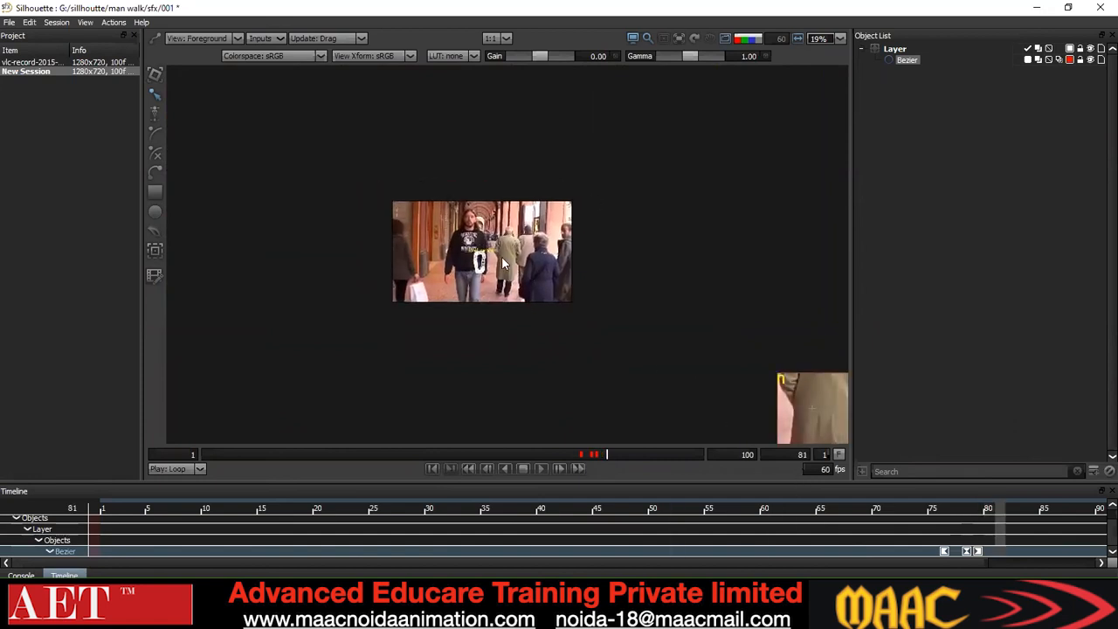
Move the thigh shape completely outside the picture at frame 81 and compare it with the preceding frames
scroll(502, 262, "up", 2)
scroll(502, 262, "down", 3)
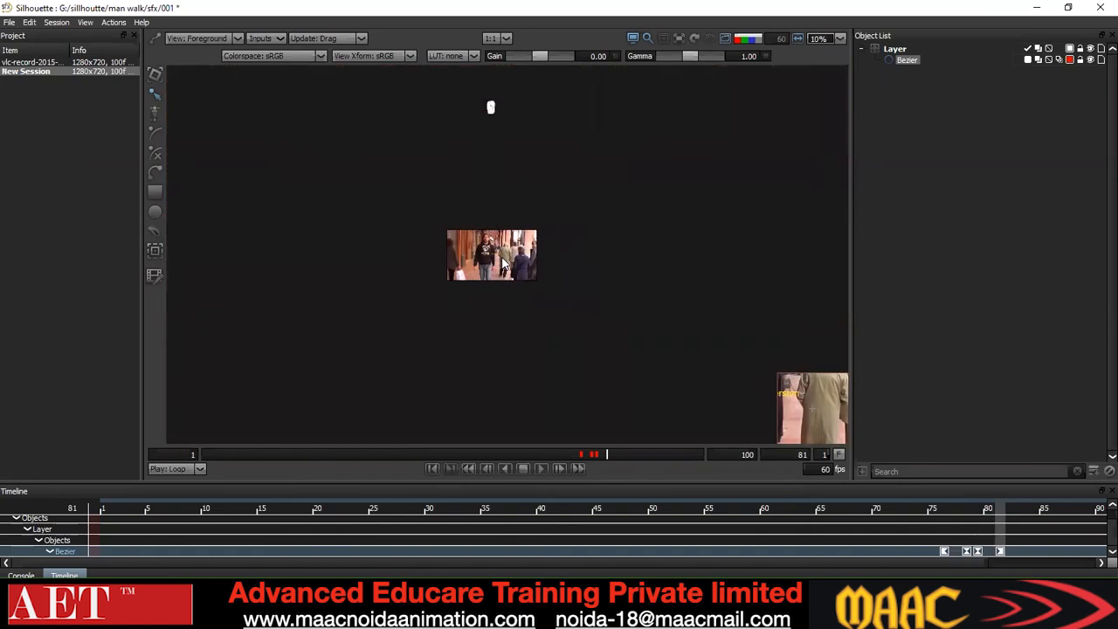
scroll(502, 260, "up", 2)
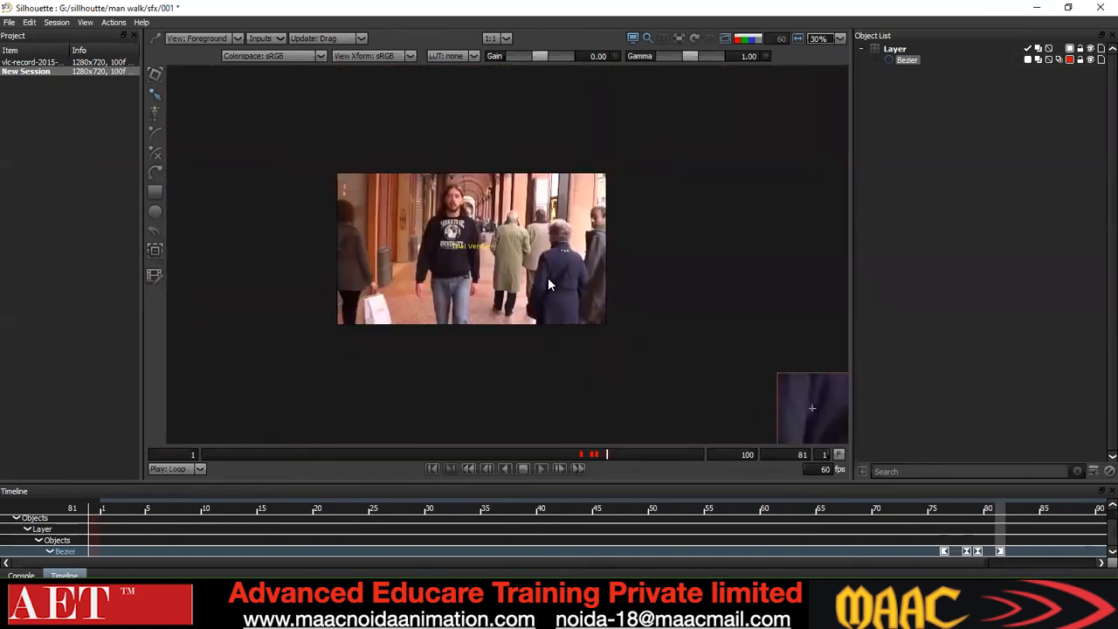
key("z")
key("z")
key("x")
key("z")
key("x")
key("x")
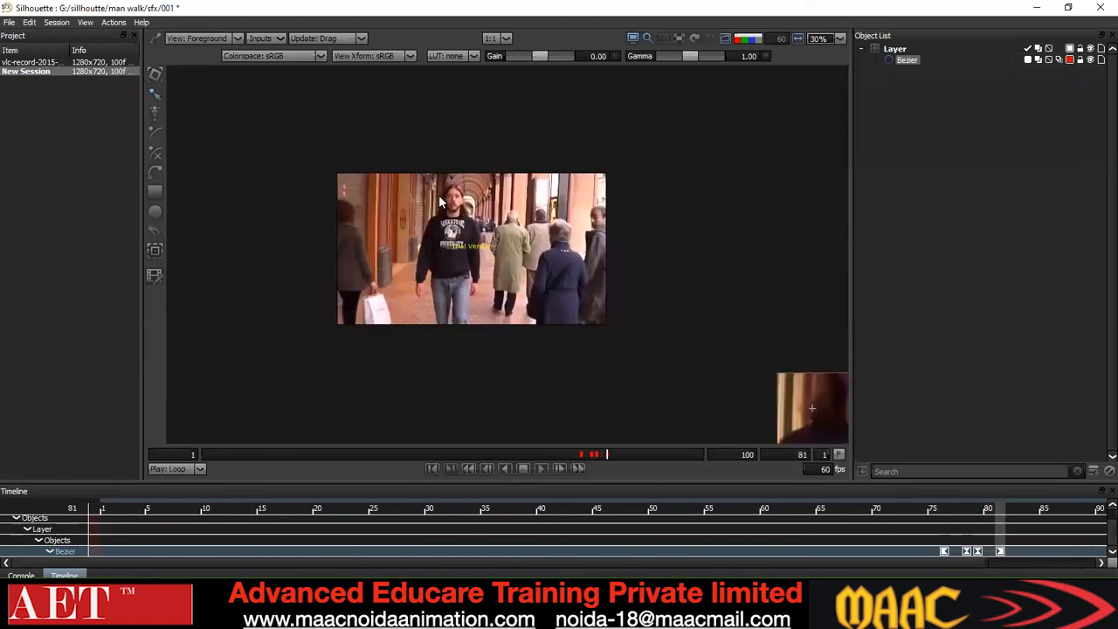
Undo the off-picture move at frame 81 and examine the shape's position across the shot change
scroll(463, 324, "down", 2)
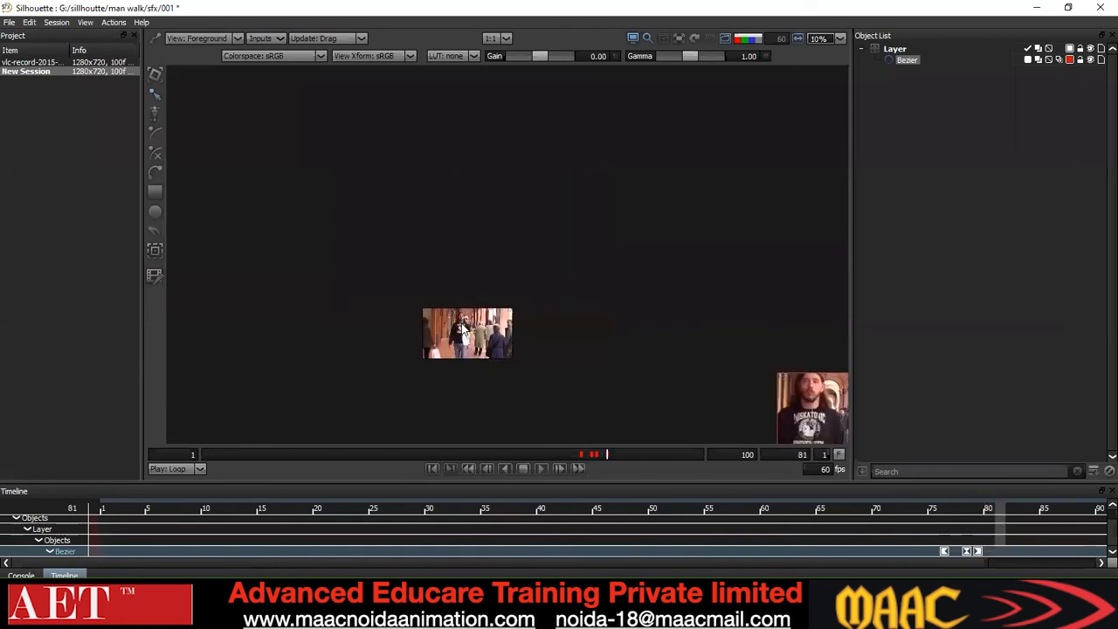
scroll(513, 276, "up", 1)
scroll(524, 287, "up", 3)
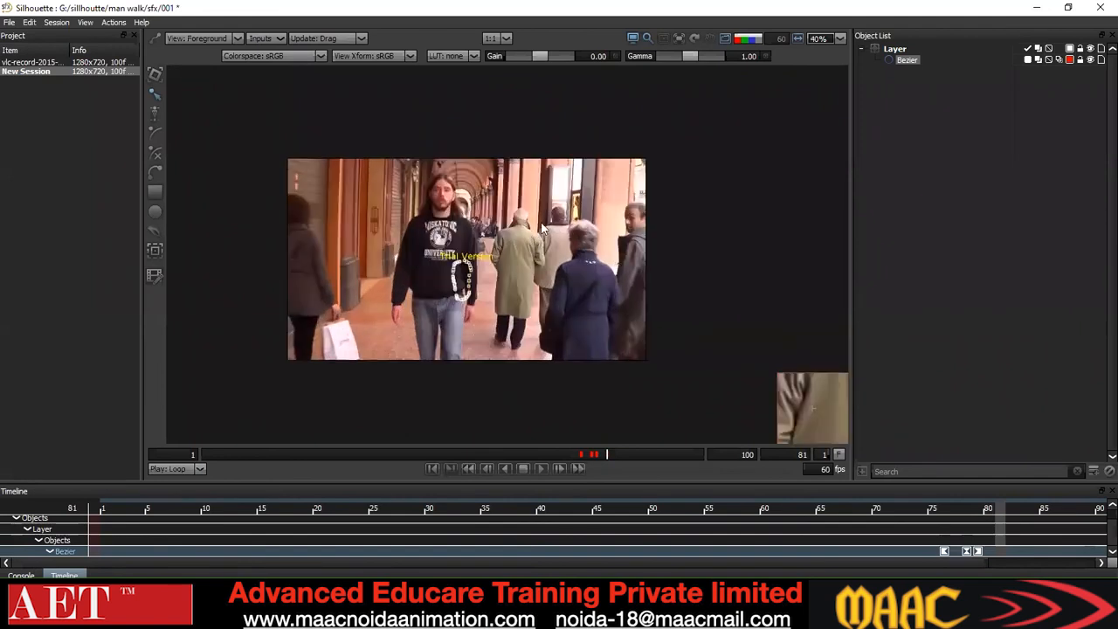
key("z")
key("z")
key("x")
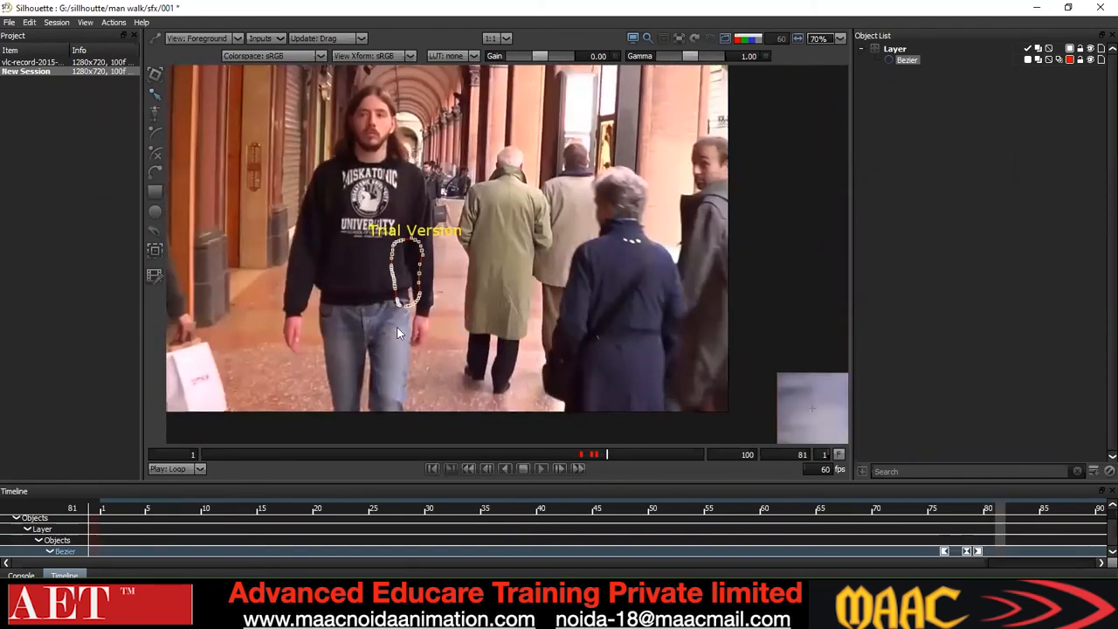
Move the thigh shape above the picture at frame 81 and compare that frame with frame 79
scroll(397, 326, "down", 1)
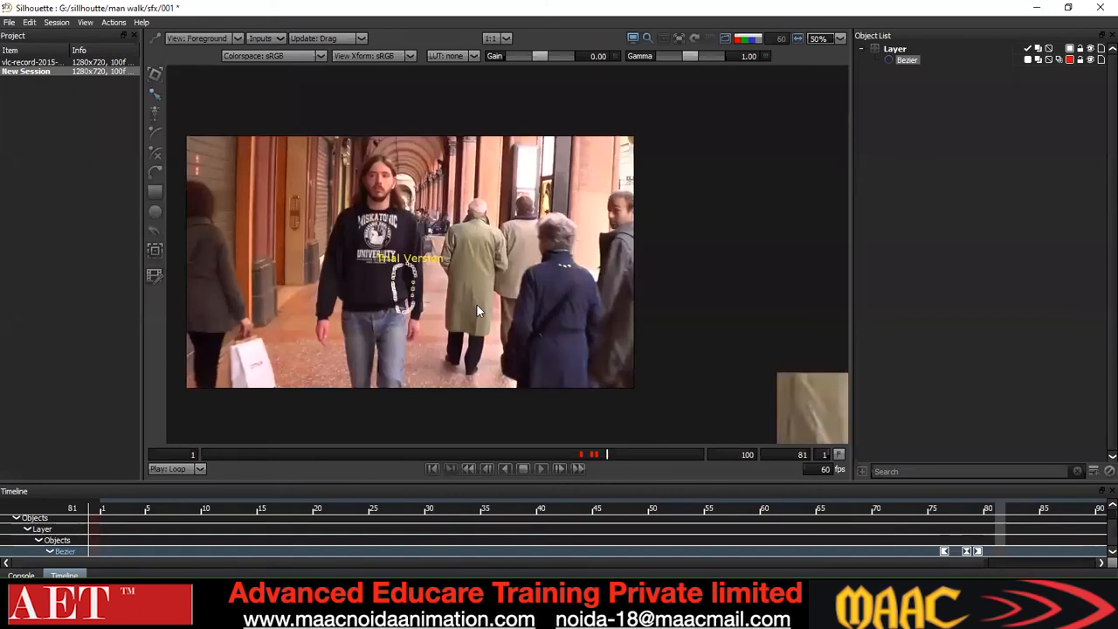
scroll(477, 309, "down", 4)
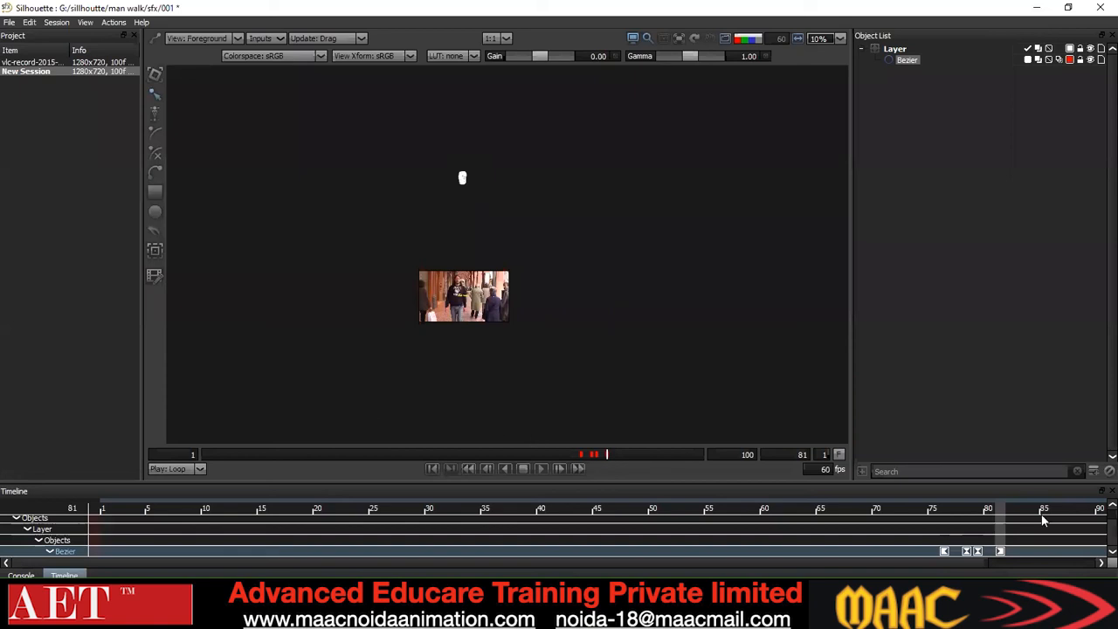
left_click_drag(378, 243, 327, 247)
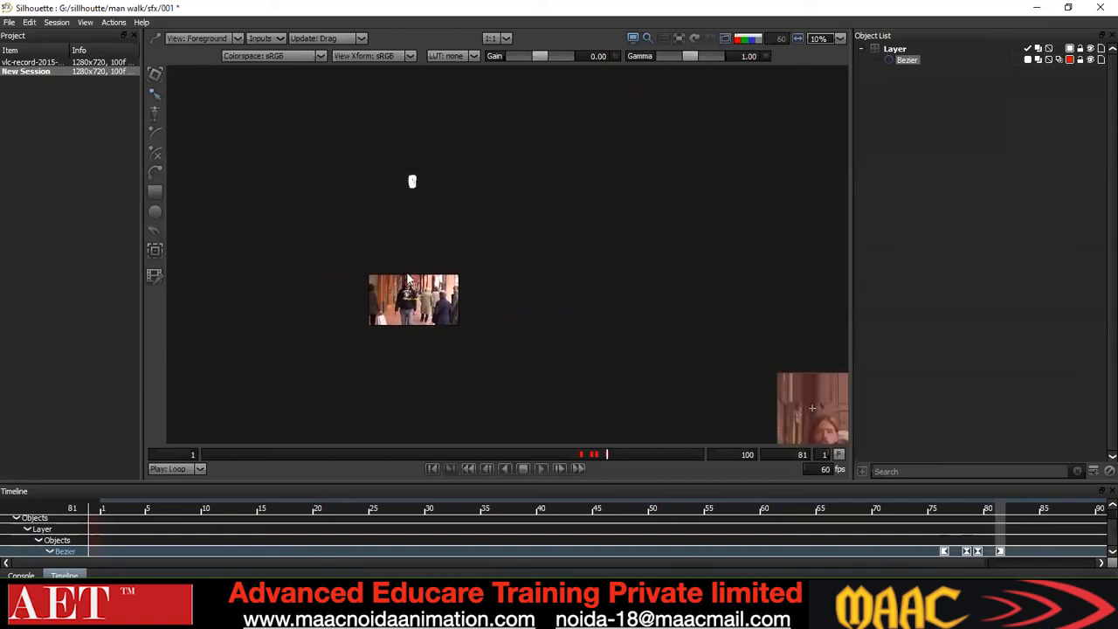
scroll(408, 278, "up", 1)
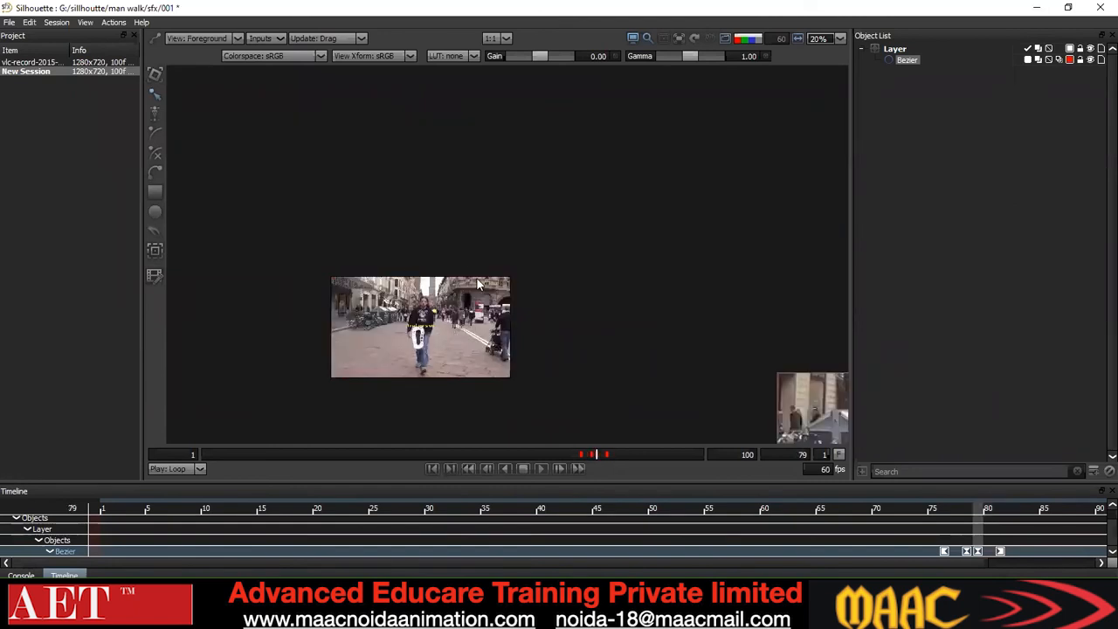
left_click(609, 452)
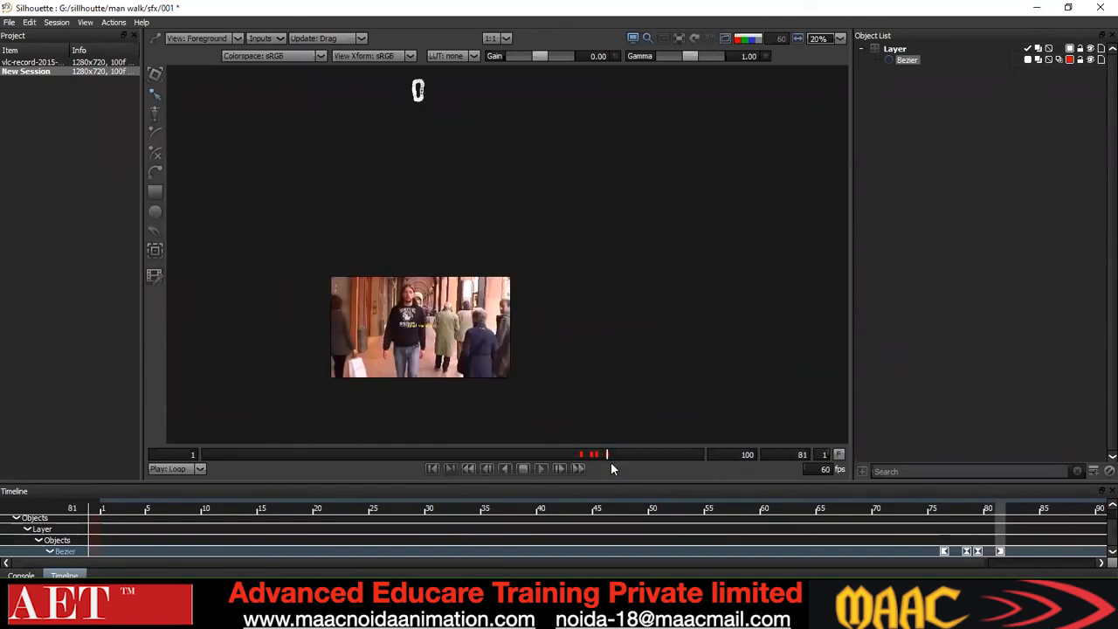
Delete the thigh shape's keyframe at frame 81 and return to frame 79
left_click(999, 551)
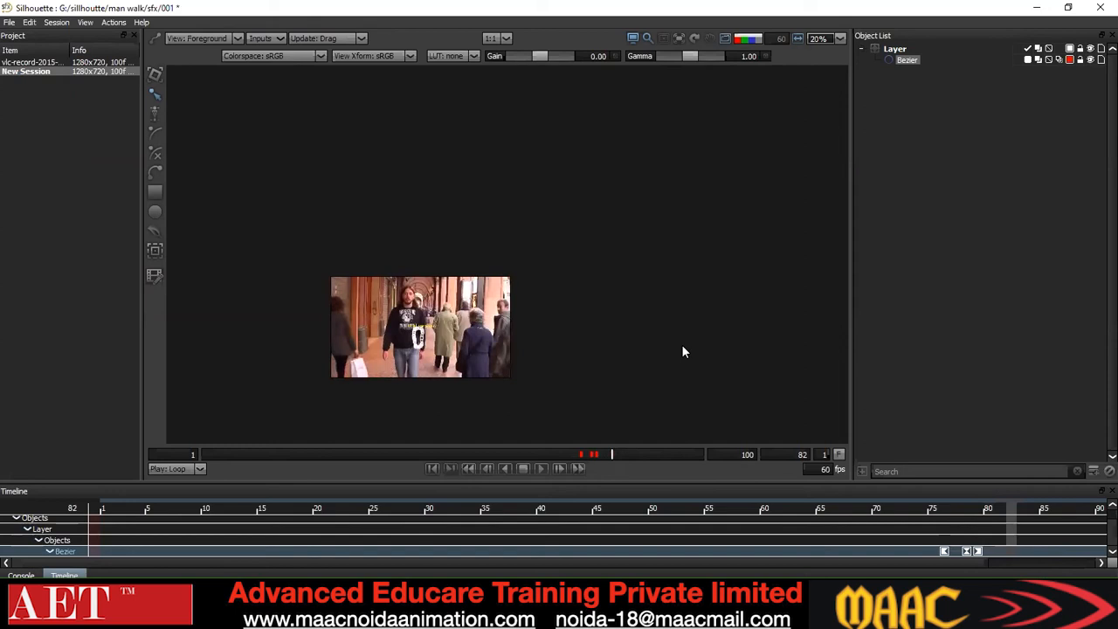
key("z")
key("z")
key("z")
left_click_drag(469, 318, 483, 295)
scroll(482, 296, "up", 1)
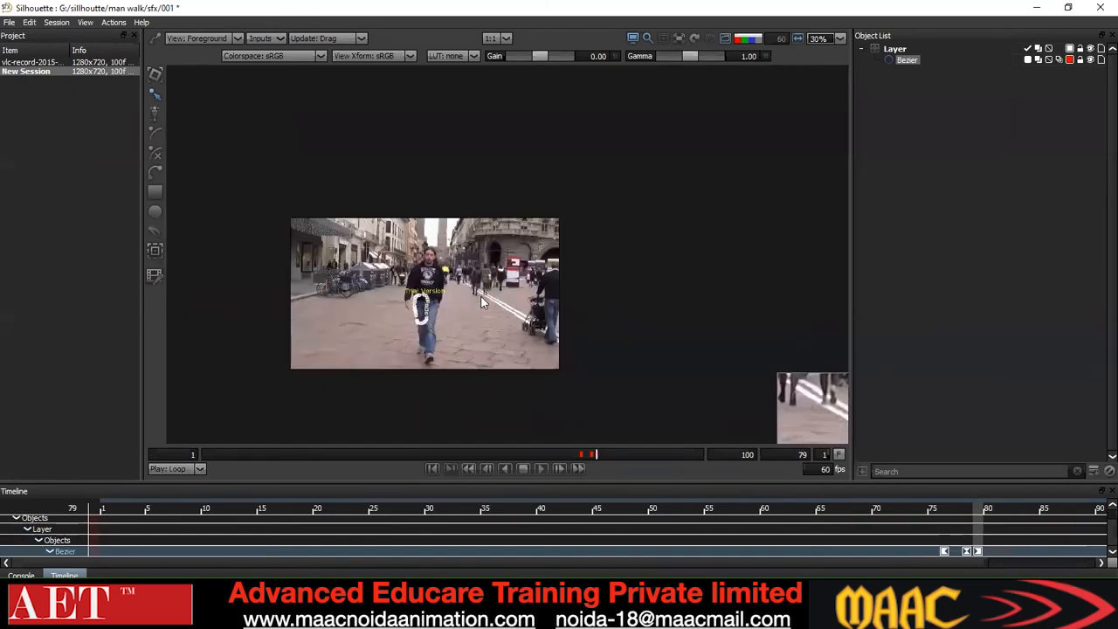
scroll(486, 329, "up", 1)
Advance across the shot change to frame 81 and move the thigh shape completely above the picture
key("Right")
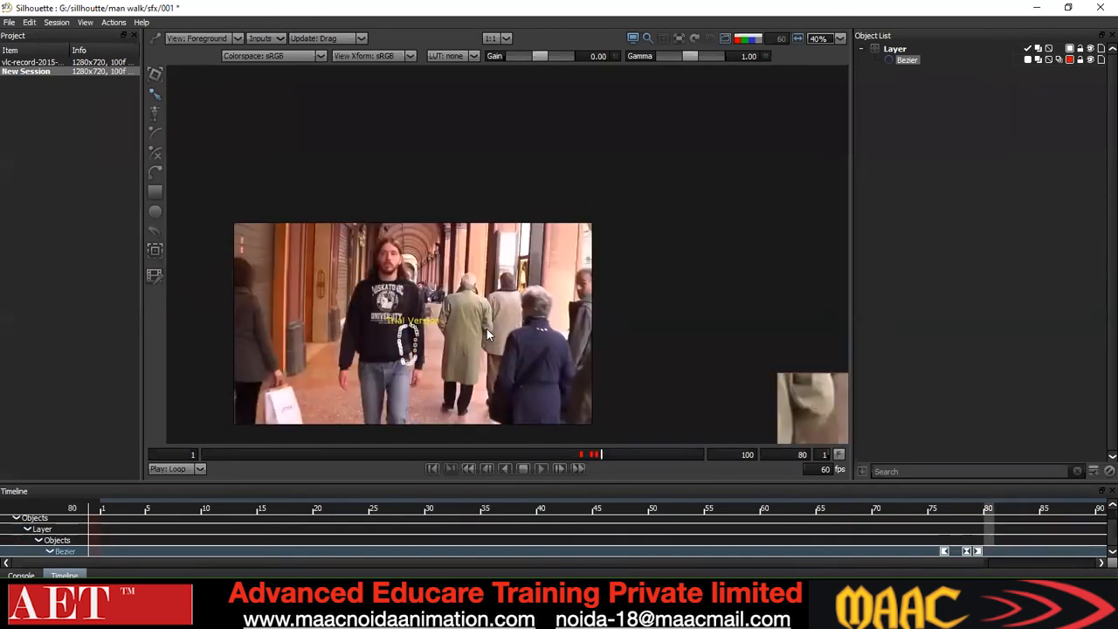
key("Right")
key("Up")
key("Up")
key("Up")
key("Up")
key("Up")
key("Up")
key("Up")
key("Up")
key("Up")
key("Up")
key("Up")
key("Up")
key("Up")
key("Up")
key("Up")
key("Up")
key("Up")
key("Up")
key("Up")
key("Up")
key("Up")
key("Up")
key("Up")
key("Up")
key("Up")
key("Up")
key("Up")
key("Up")
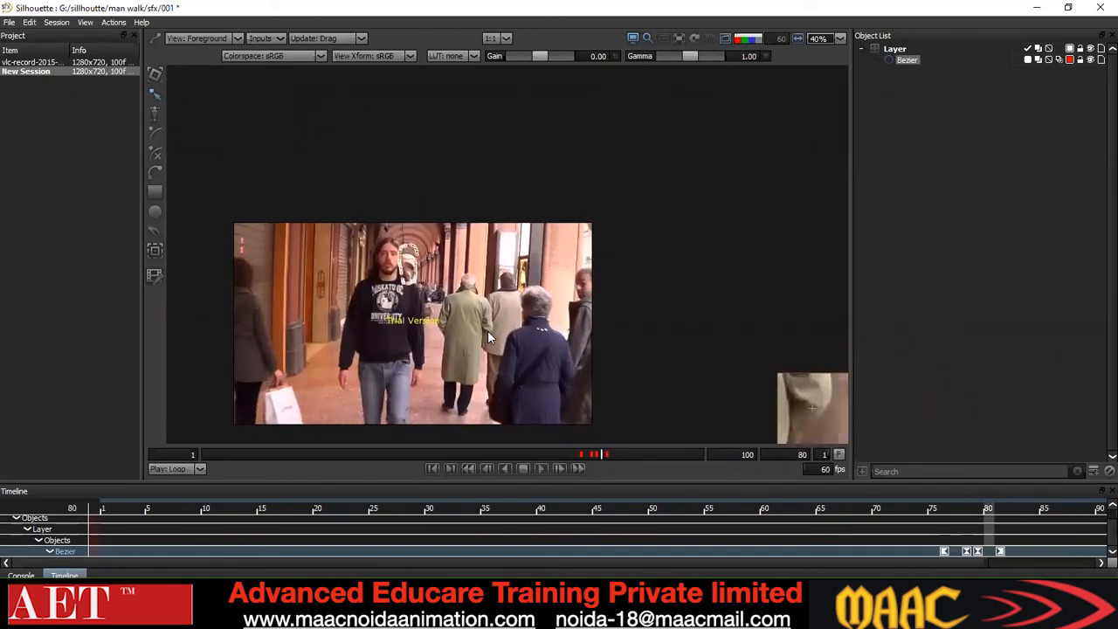
Compare the thigh shape's position across frames 79, 80 and 81 around the shot change
key("z")
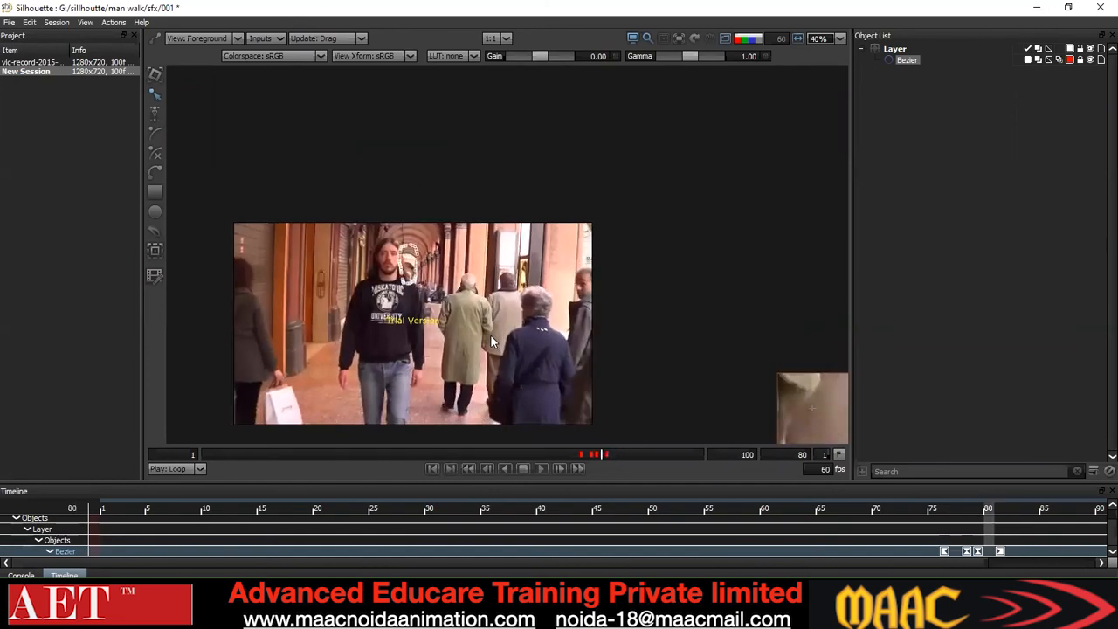
key("z")
key("x")
key("z")
key("x")
key("z")
key("x")
key("x")
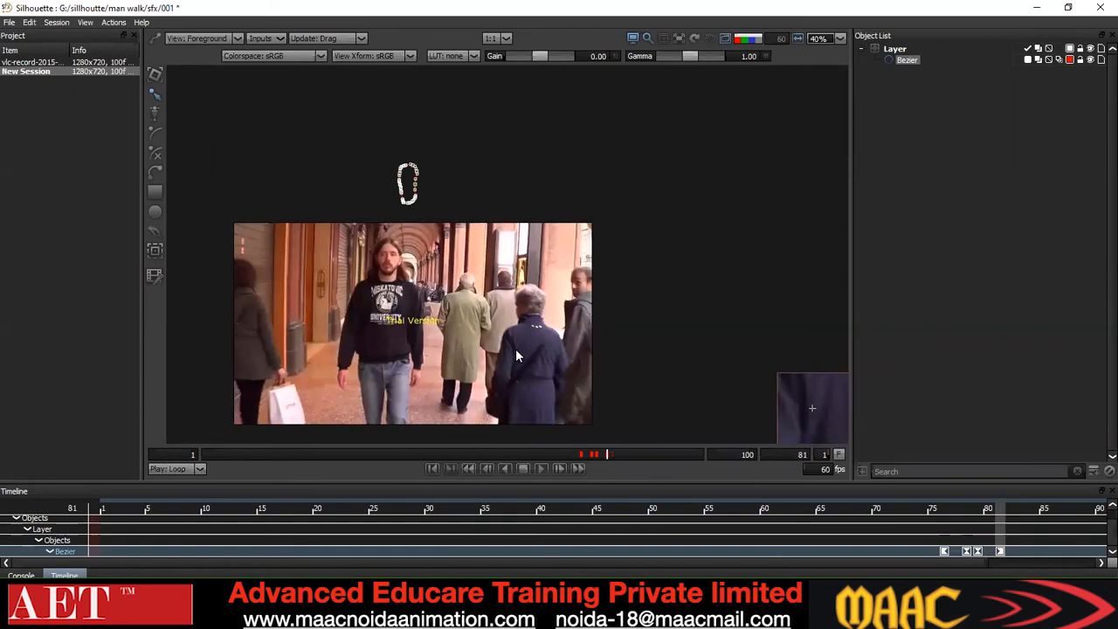
left_click_drag(594, 337, 562, 257)
left_click_drag(555, 386, 588, 409)
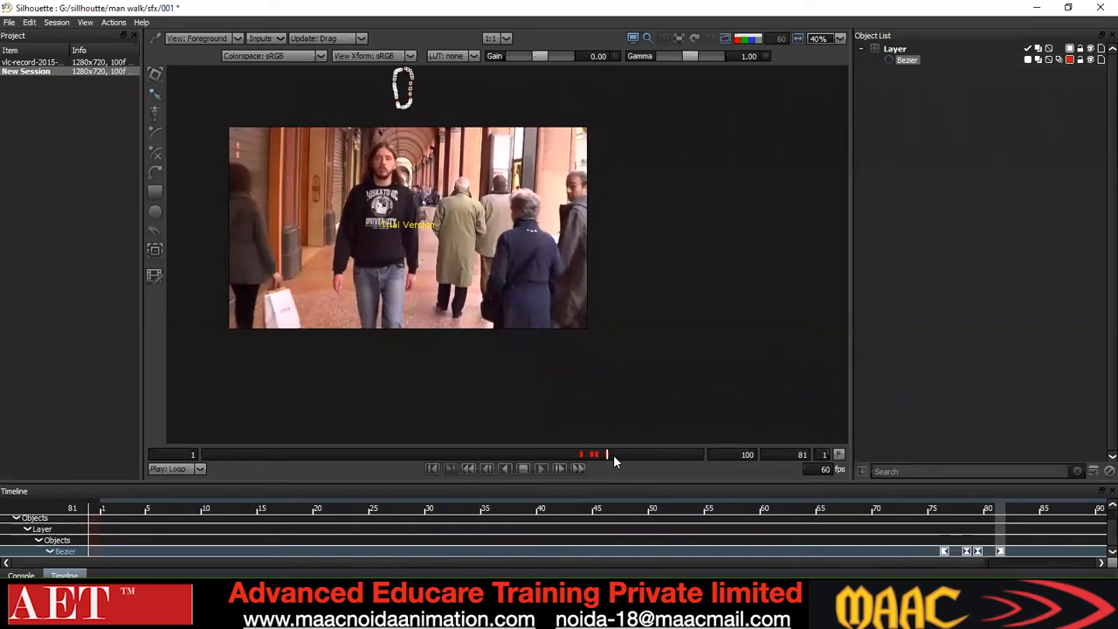
key("z")
key("z")
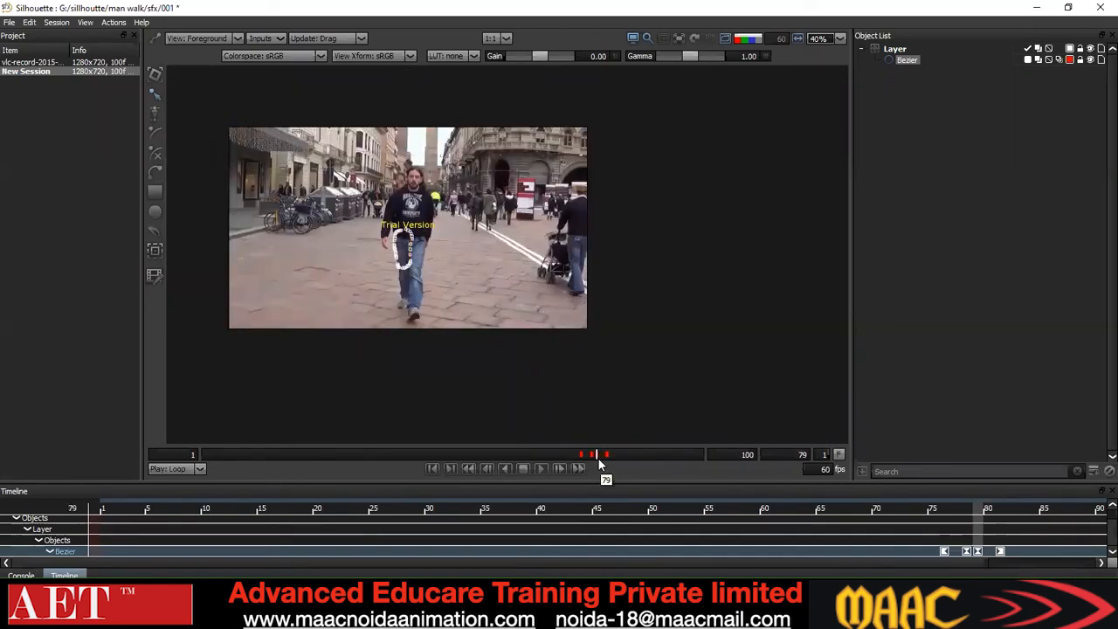
key("x")
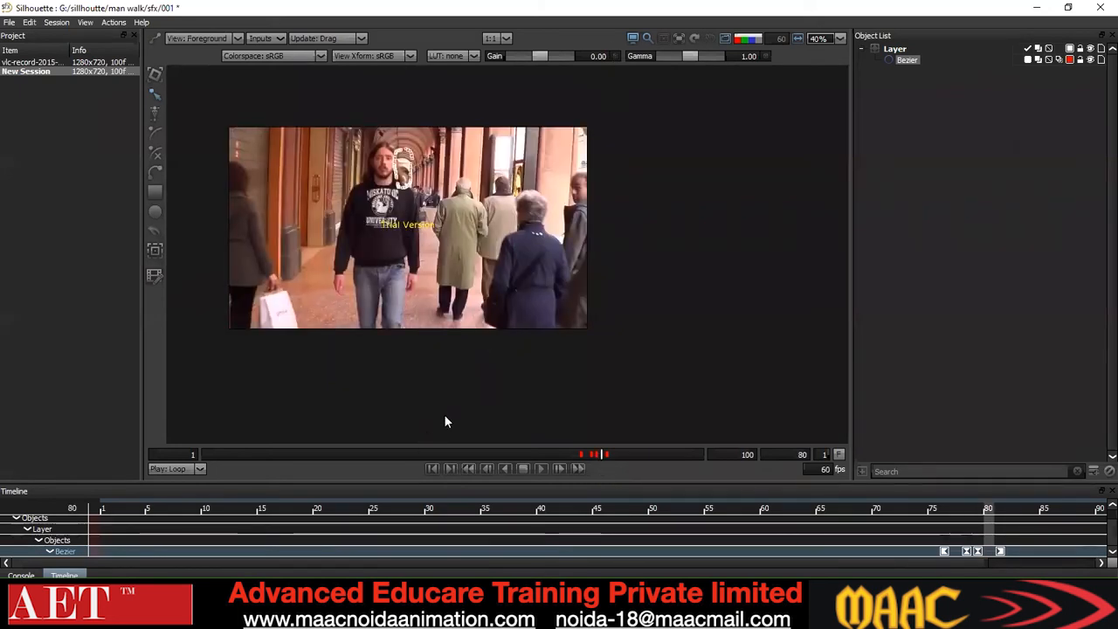
key("x")
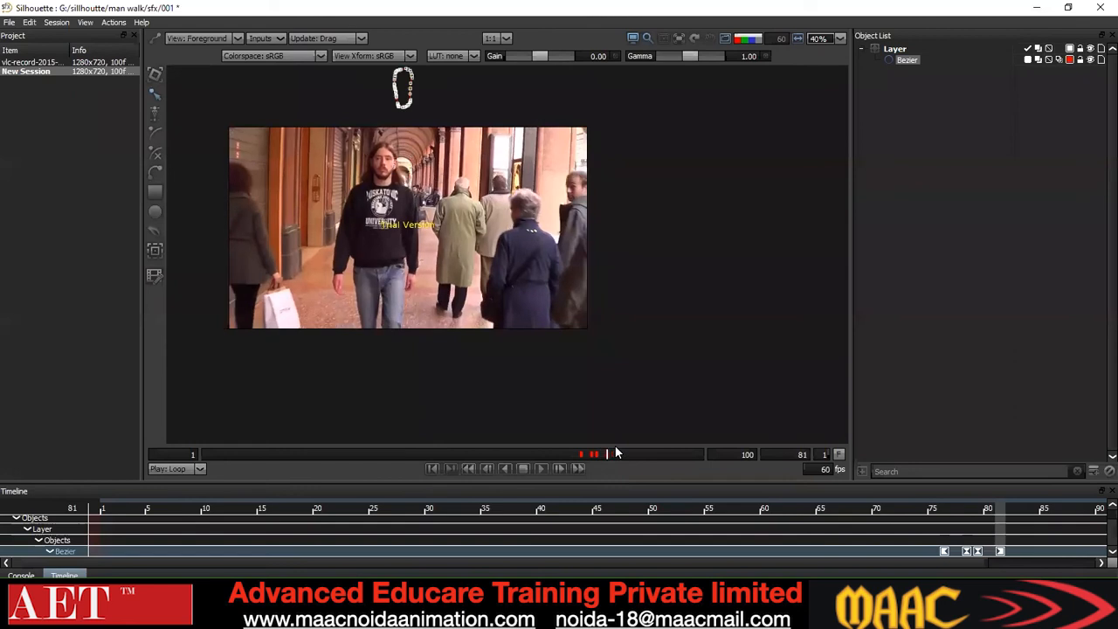
key("Left")
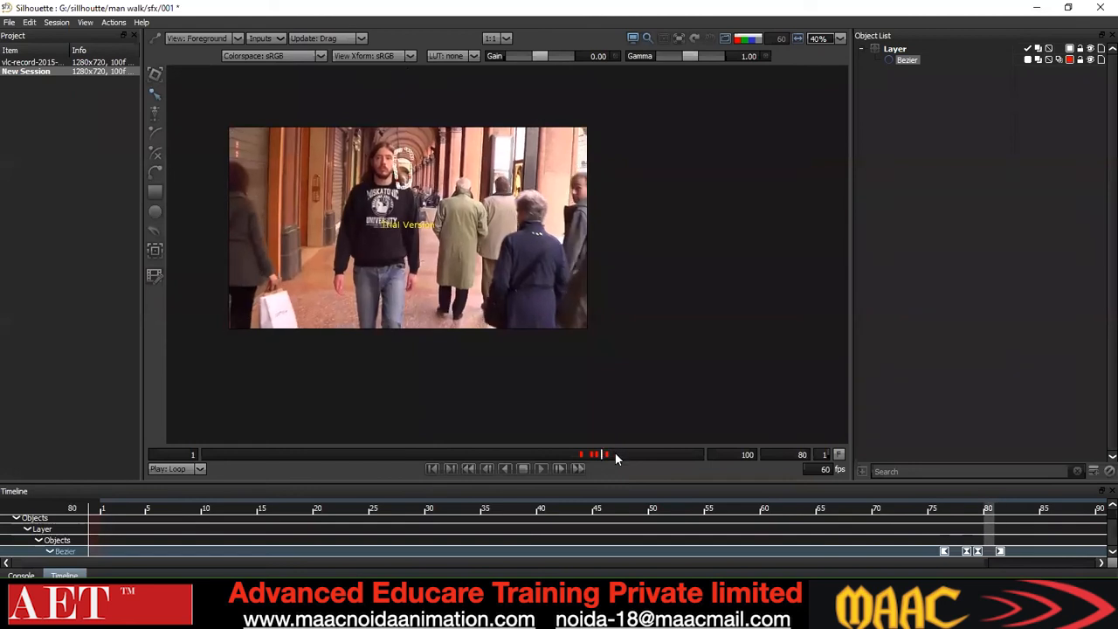
Delete the keyframe at frame 81 again and compare the thigh shape at frames 79 and 80
left_click(1002, 552)
key("Delete")
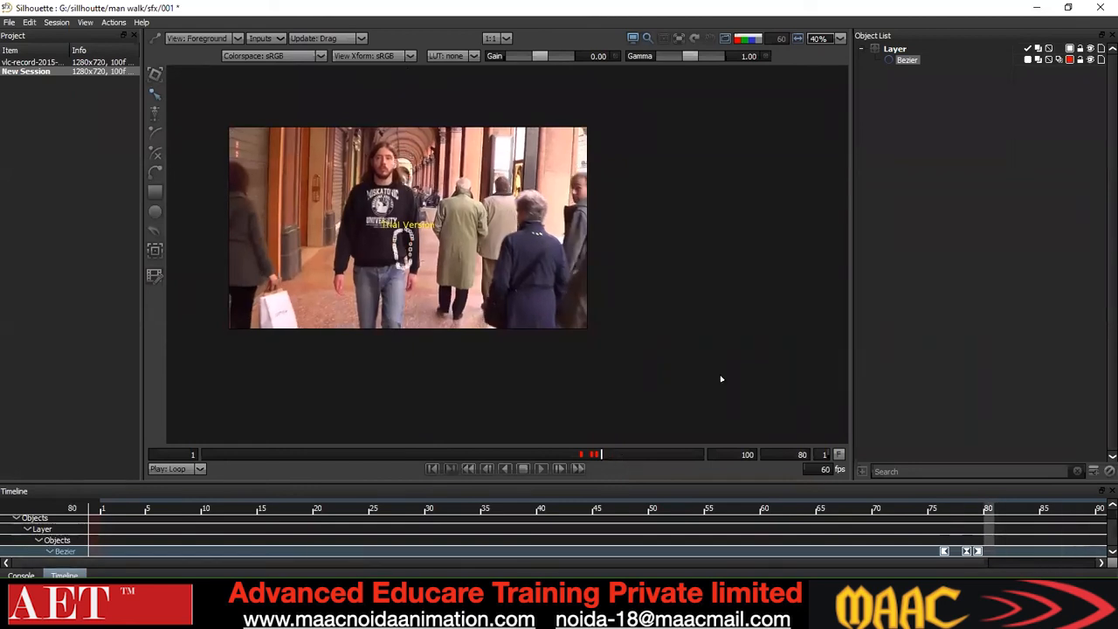
key("Left")
key("Right")
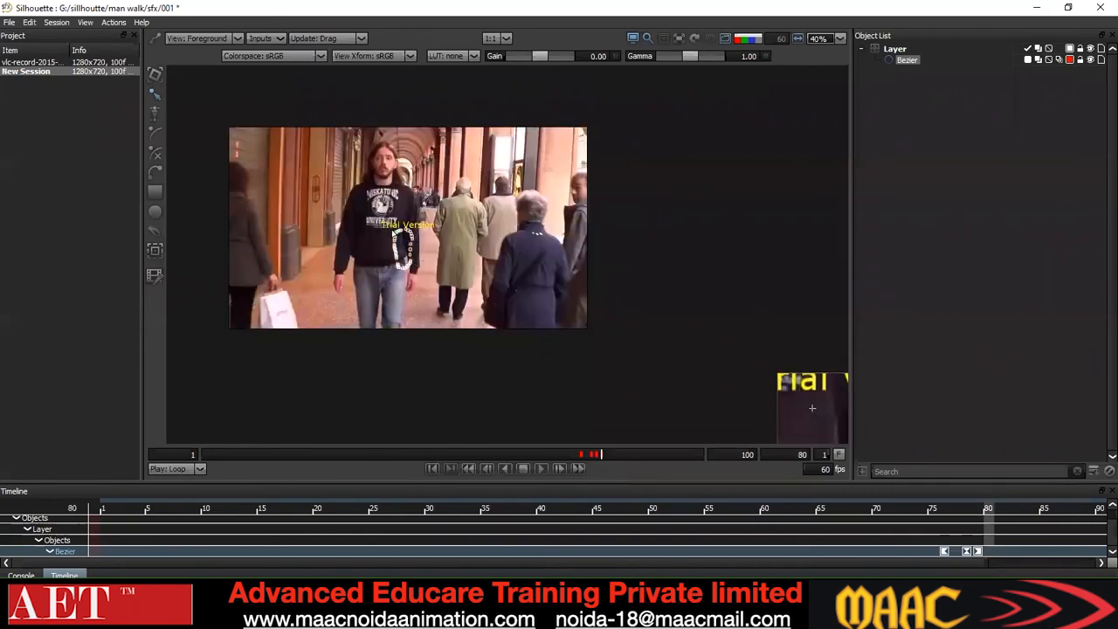
Move the thigh shape completely below the picture at frame 80, the first frame of the new shot
scroll(417, 279, "down", 2)
key("8")
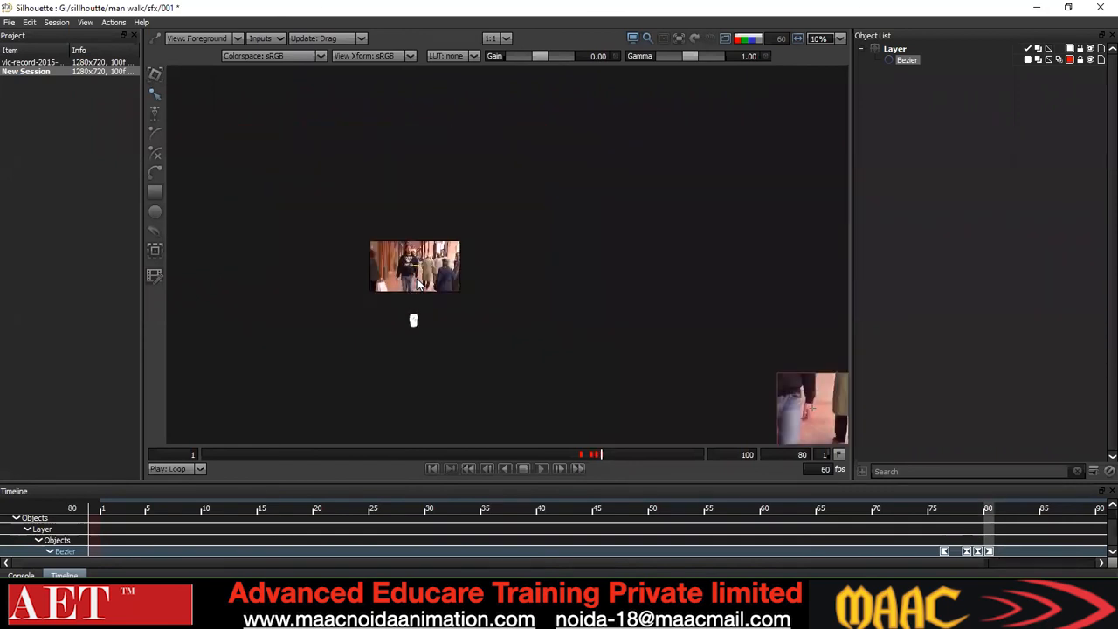
scroll(418, 281, "up", 5)
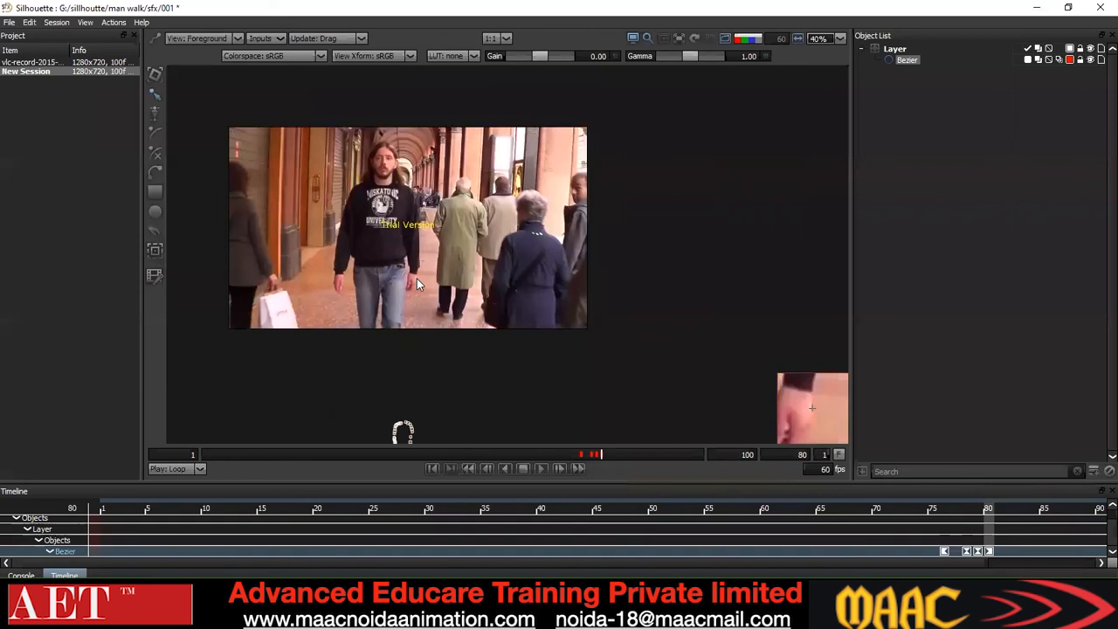
Step through the frames after the shot change, past frame 86, and check the thigh shape's position outside the picture
key("Right")
key("Left")
key("Right")
key("Right")
key("Right")
key("Right")
key("Right")
key("Right")
key("Right")
key("Right")
key("Right")
key("Right")
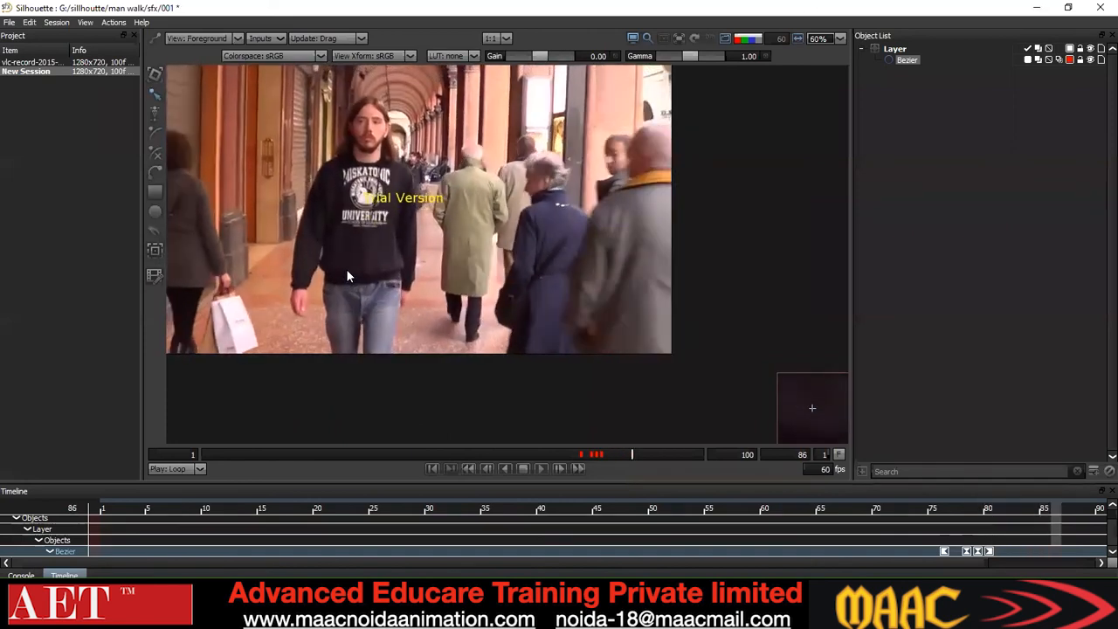
scroll(347, 270, "down", 3)
key("Right")
key("Right")
key("Right")
key("Left")
key("Left")
key("Left")
key("Left")
key("Left")
key("Left")
key("Left")
key("Left")
key("Left")
key("Left")
key("Left")
key("Left")
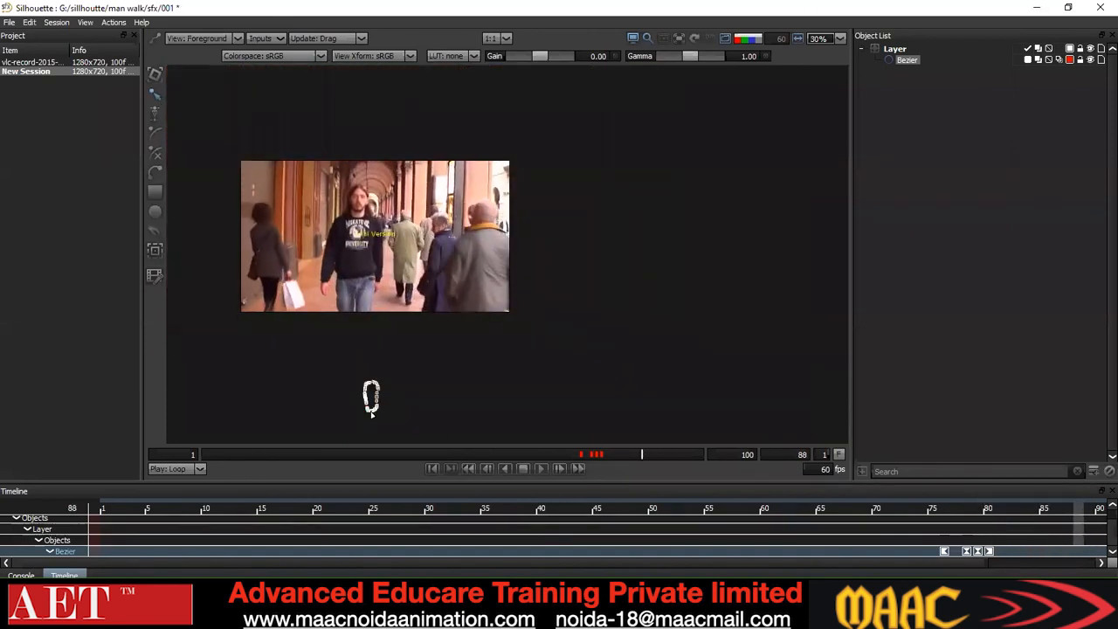
Examine the thigh shape in the frames before the shot change, back to frame 71, and stop at frame 76
key("Left")
key("Left")
key("Left")
key("Left")
key("Left")
key("Left")
key("Left")
key("Left")
key("Left")
key("Left")
key("Left")
key("Left")
key("Left")
key("Left")
key("Left")
key("Right")
key("Right")
key("Right")
key("Right")
key("Right")
key("Right")
key("Right")
key("Right")
key("Right")
key("Right")
key("Right")
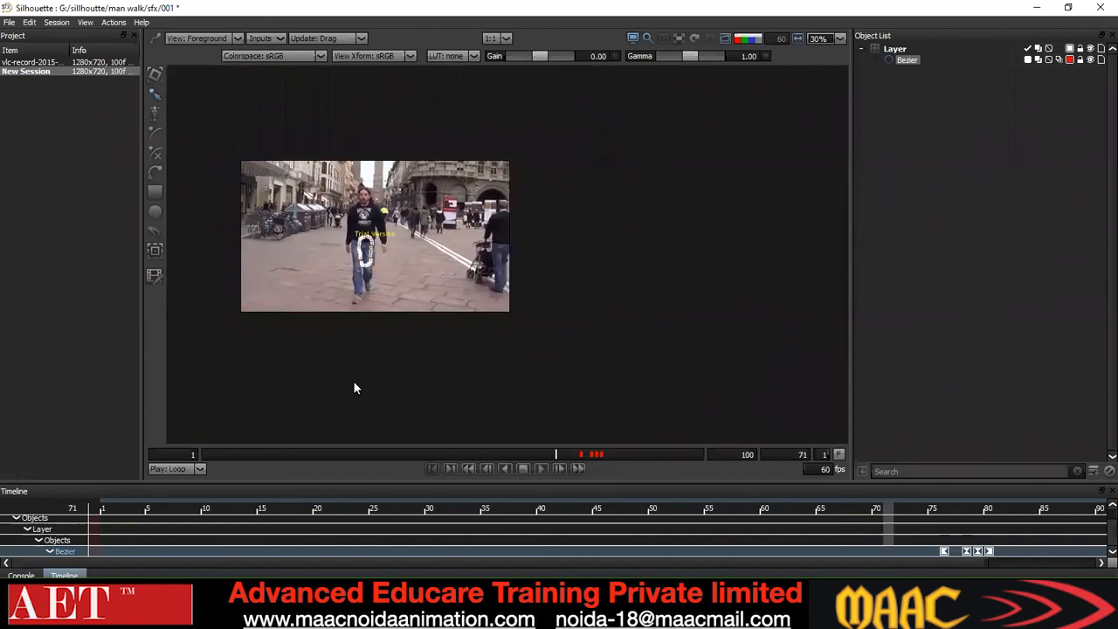
scroll(354, 381, "up", 1)
key("Right")
key("Right")
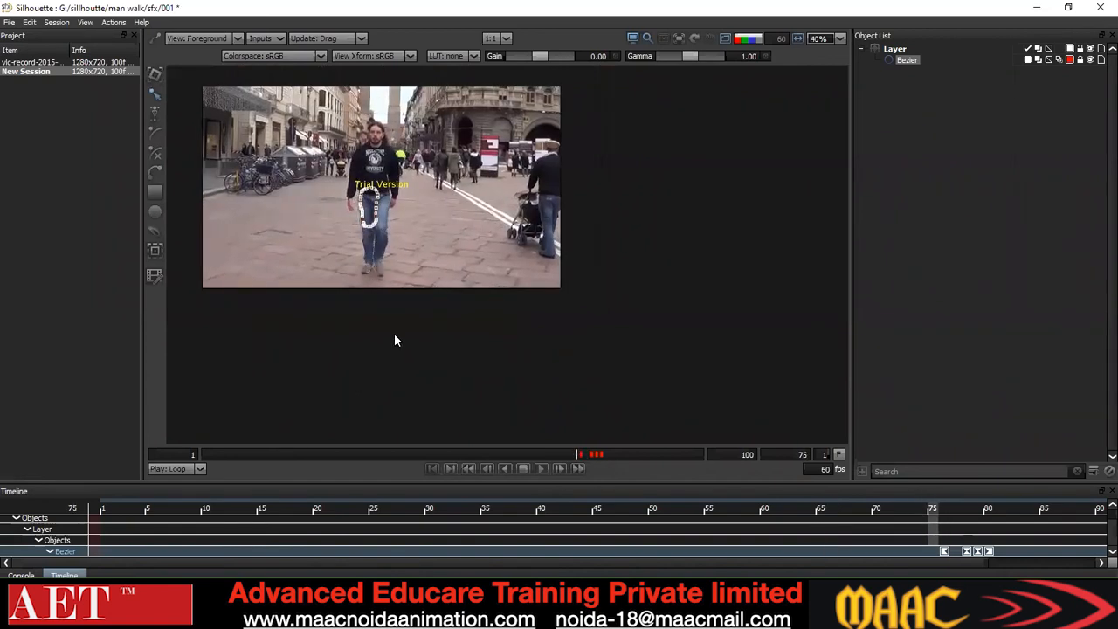
left_click_drag(617, 479, 573, 443)
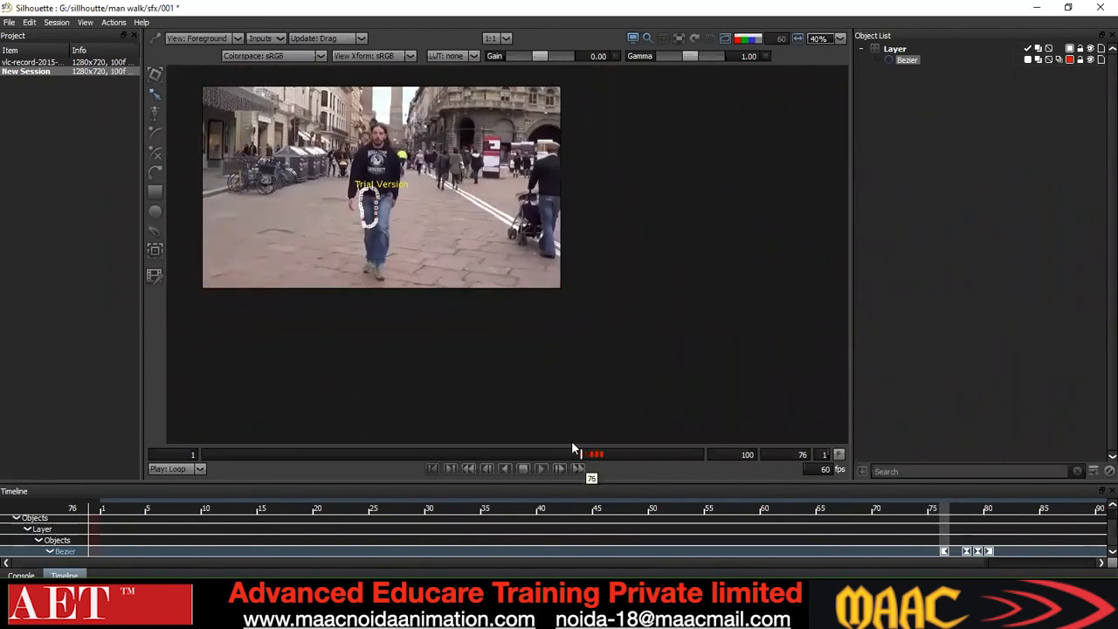
scroll(469, 320, "up", 2)
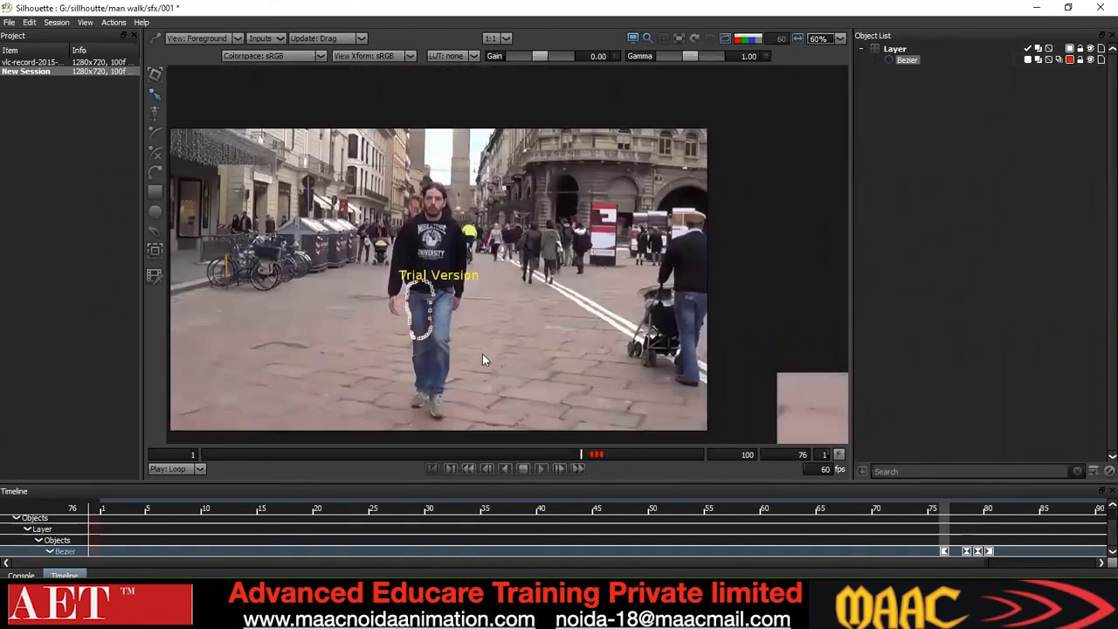
scroll(478, 330, "up", 3)
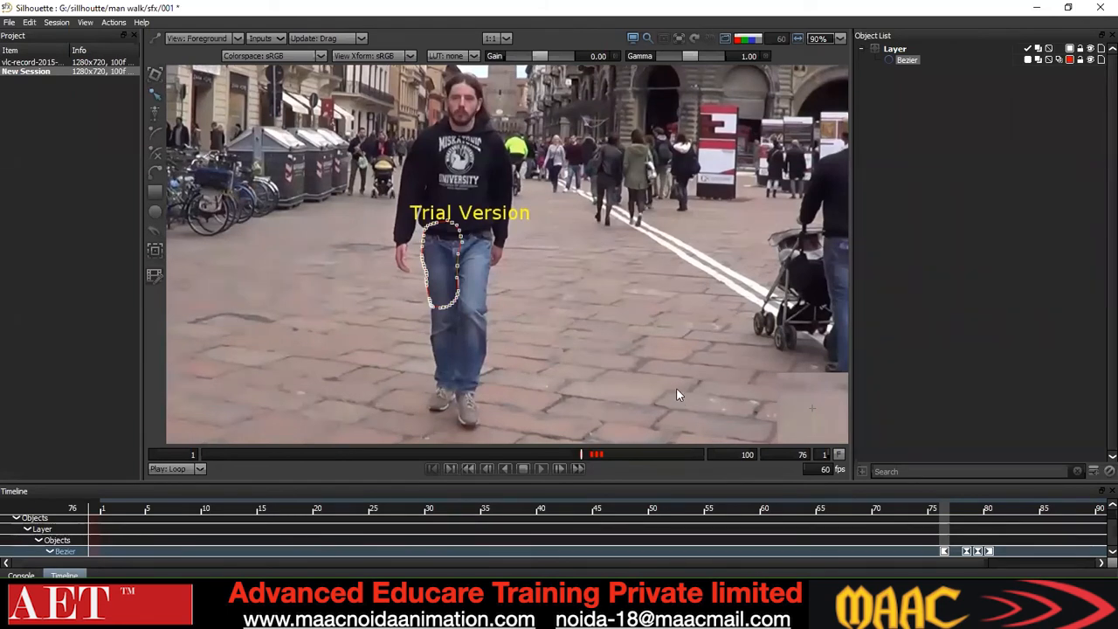
Create a second layer, collapse the layer holding the thigh shape and move that layer above the new one
left_click(1095, 471)
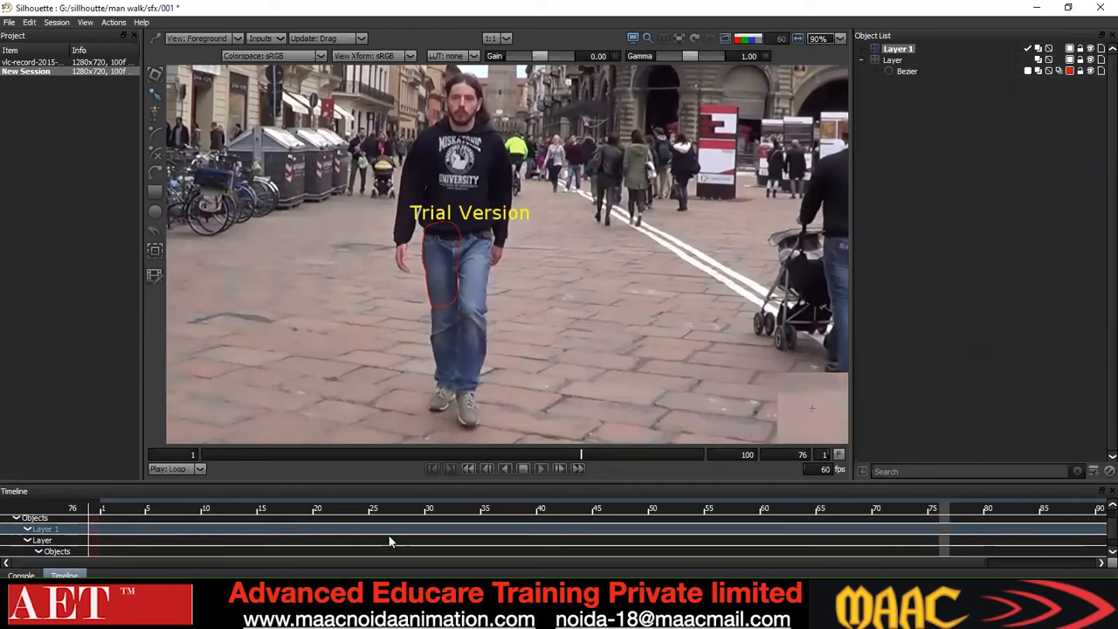
left_click(860, 60)
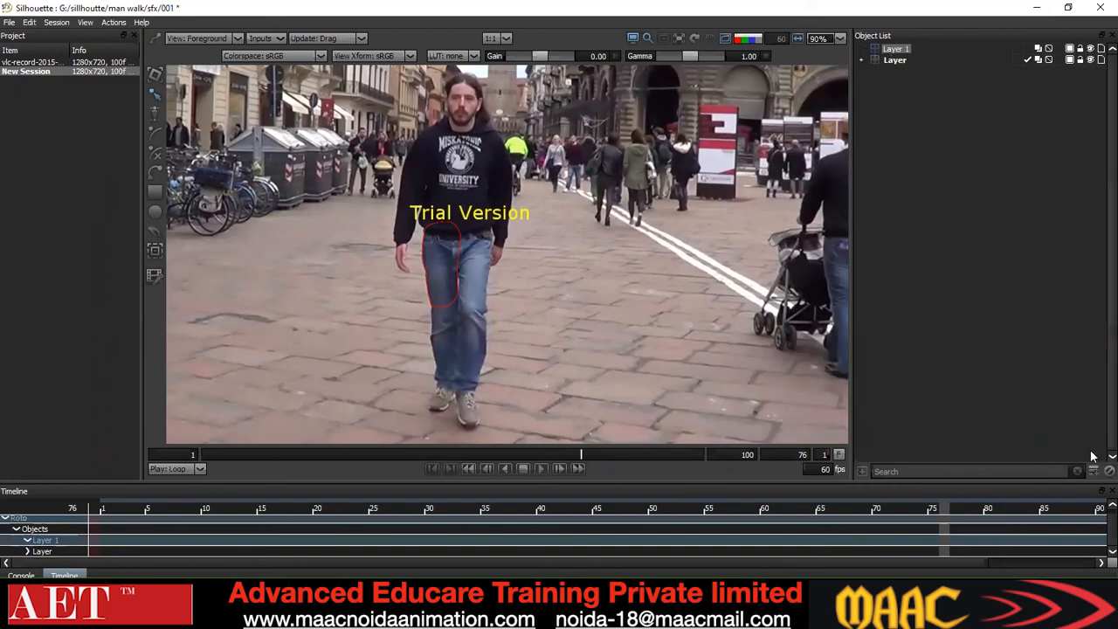
mouse_move(881, 59)
left_mouse_down()
mouse_move(886, 41)
mouse_move(895, 48)
left_mouse_up()
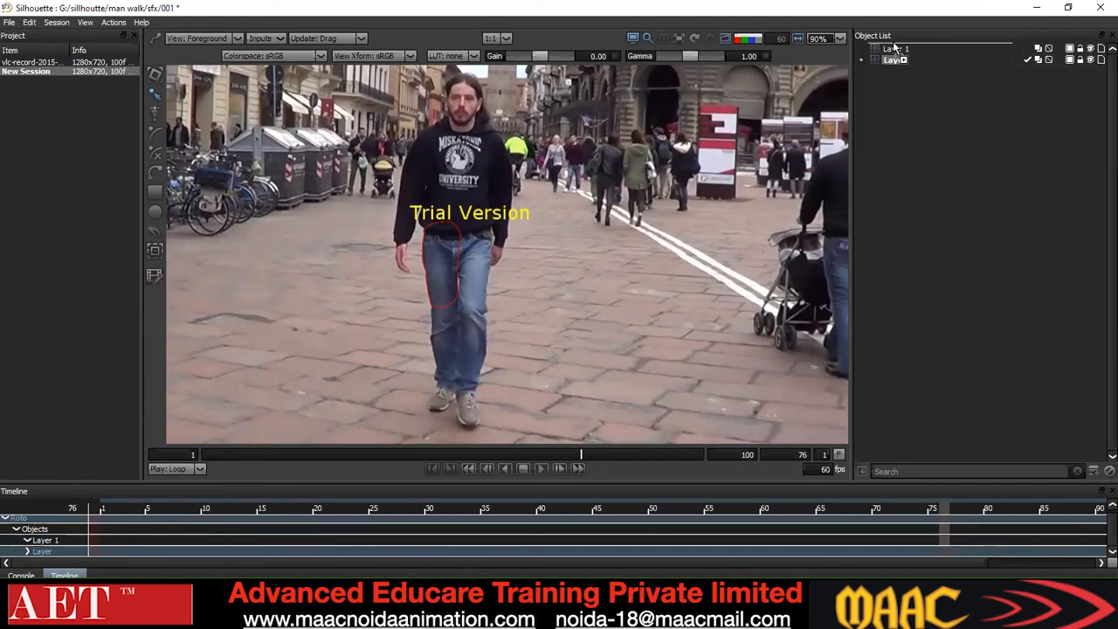
left_click_drag(895, 48, 895, 49)
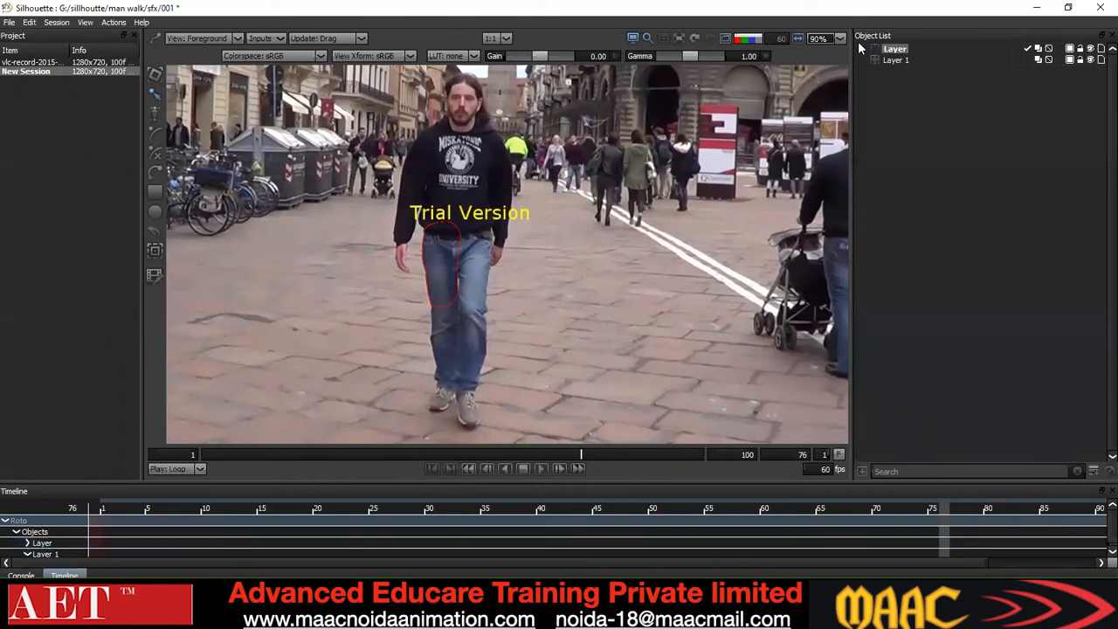
Delete the empty Layer 1 from the object list
double_click(893, 49)
left_click(893, 61)
key("Delete")
Rename the layer holding the thigh shape to leg
right_click(893, 47)
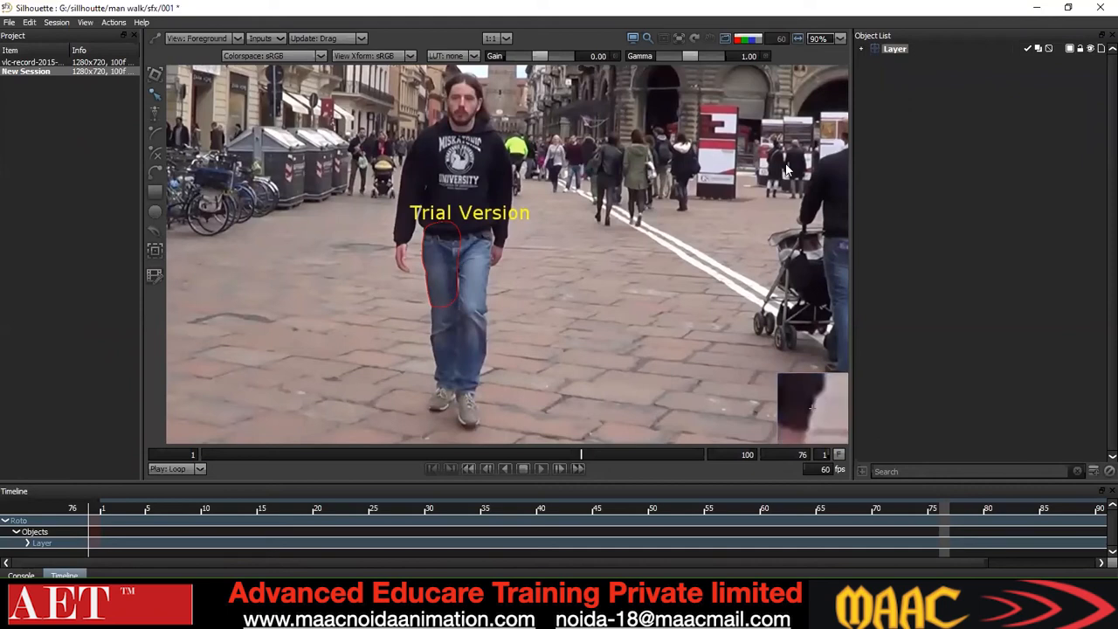
right_click(905, 49)
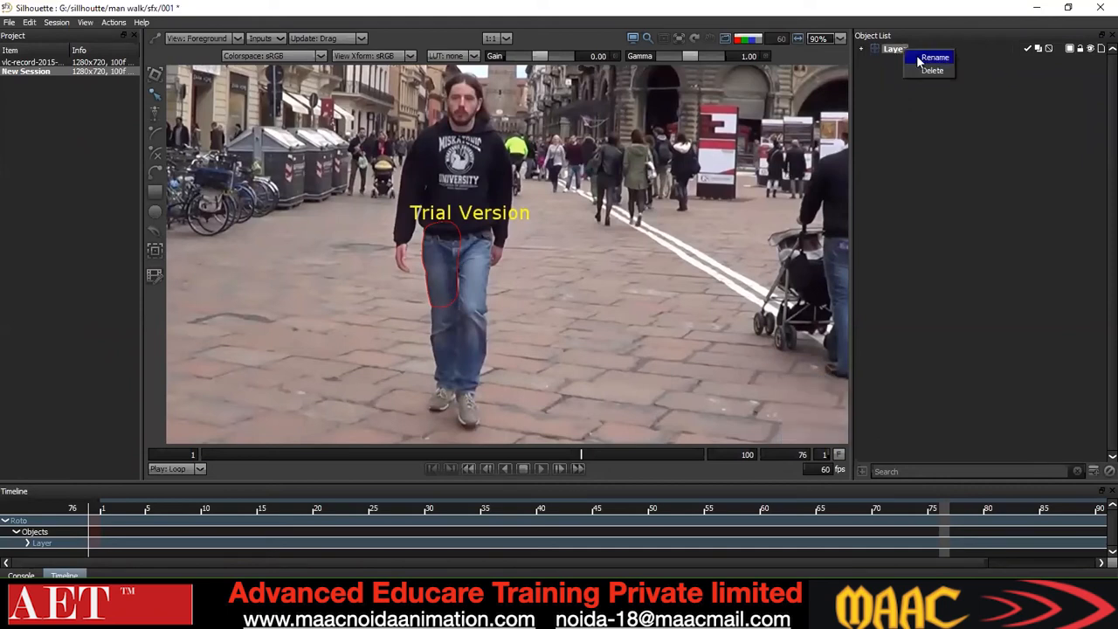
left_click(933, 58)
type("leg")
left_click(875, 49)
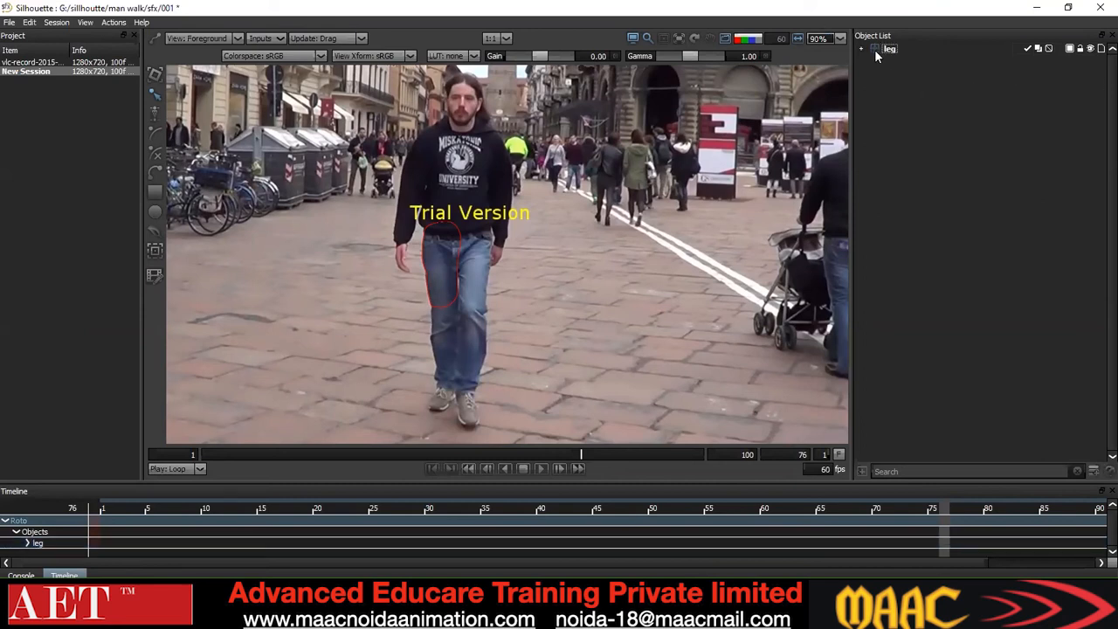
Select the thigh shape at frame 76 and check how it follows the jeans through the next keyframes and back
scroll(468, 248, "up", 1)
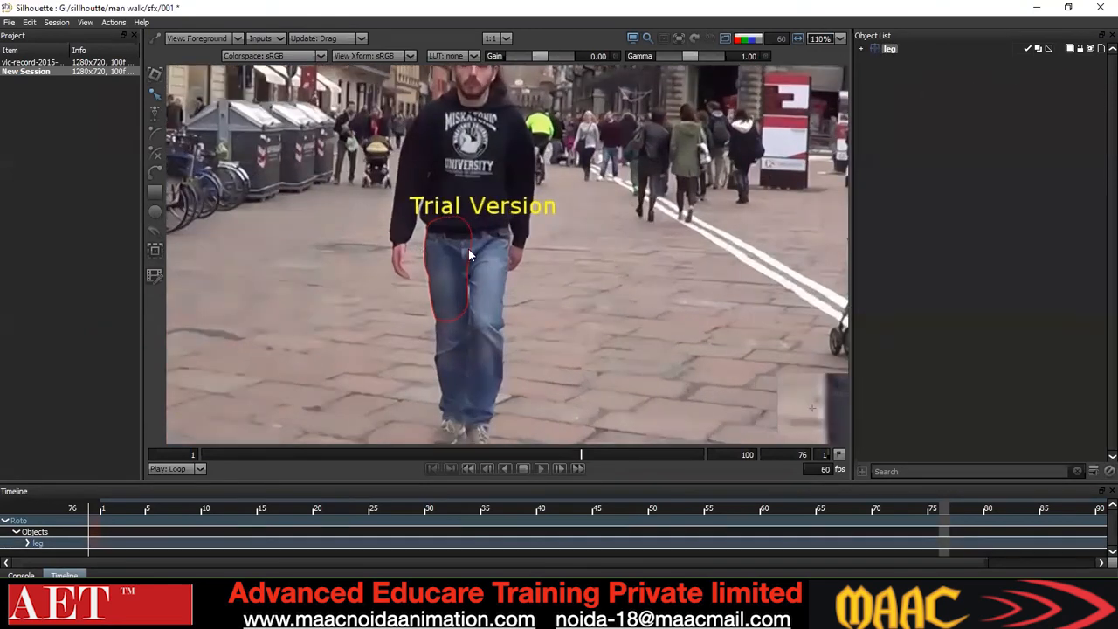
double_click(468, 250)
left_click(576, 252)
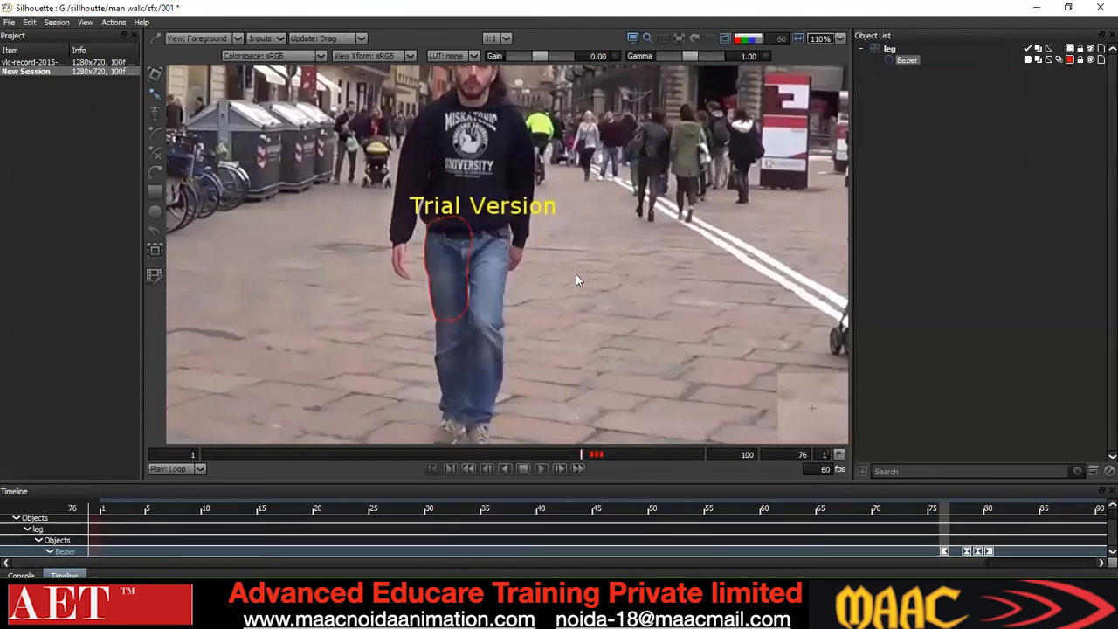
key("x")
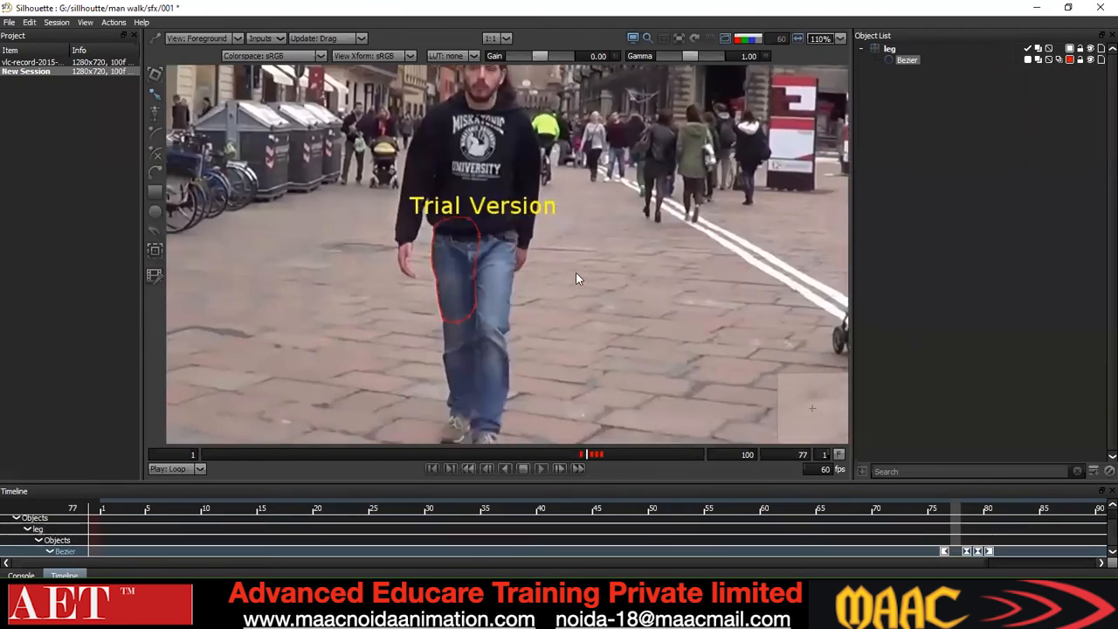
key("x")
key("x")
key("z")
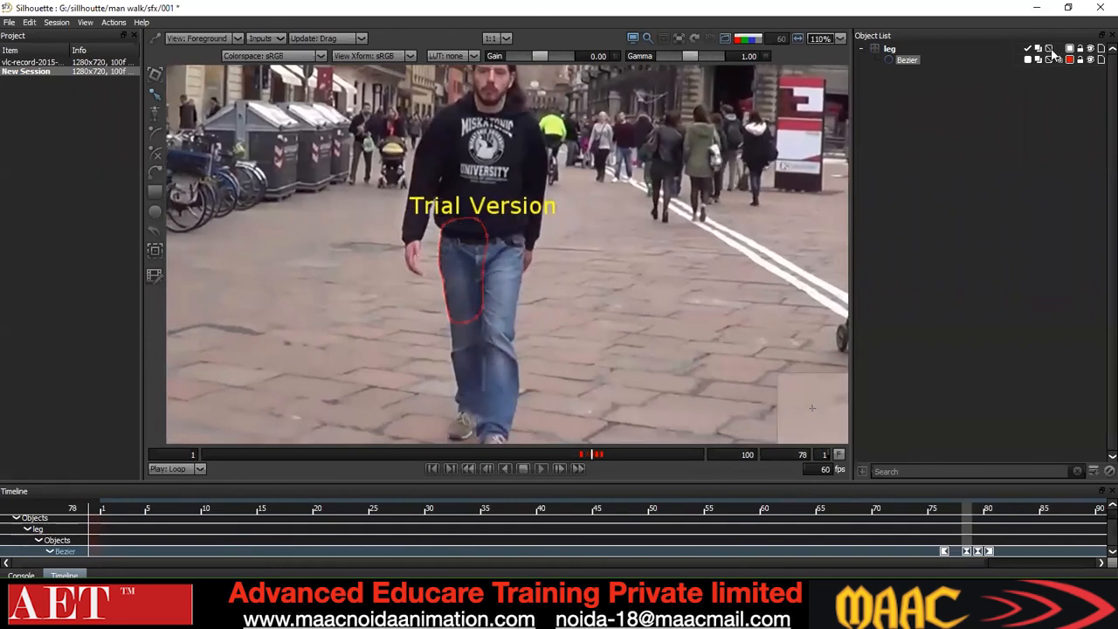
key("z")
key("z")
Select the leg layer and collapse it in the object list
left_click(889, 50)
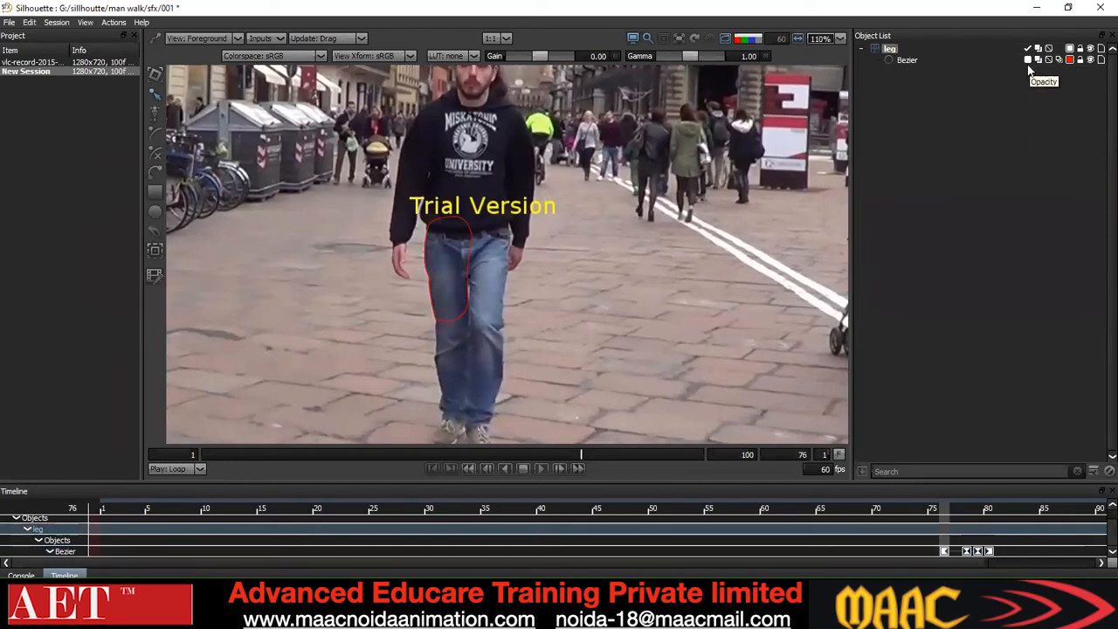
left_click(862, 49)
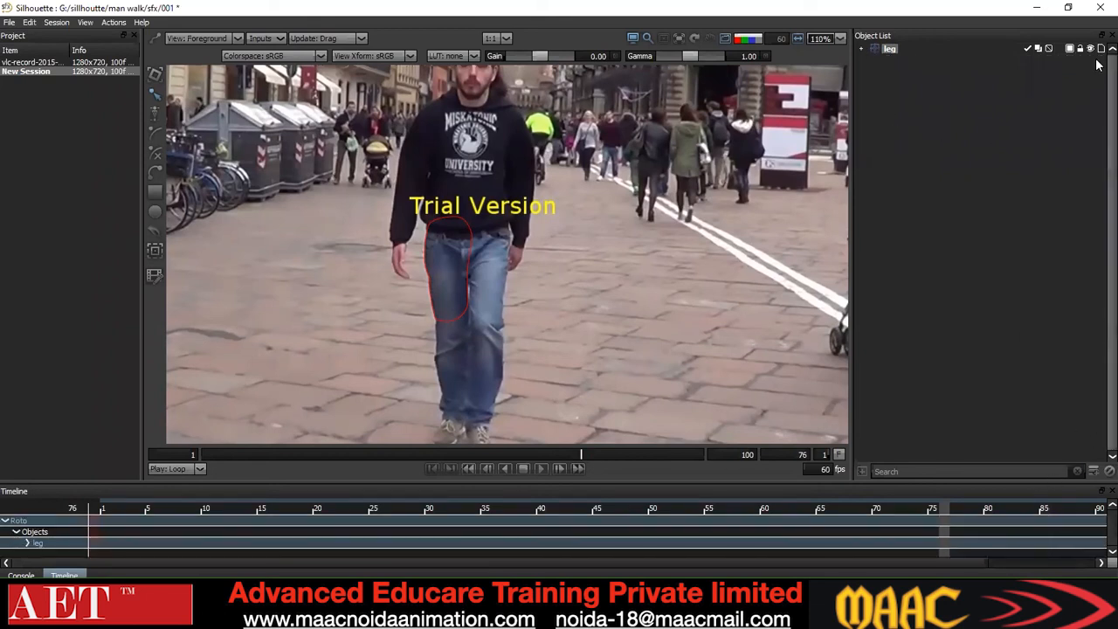
Delete the leg layer with its thigh shape and clear any remaining empty layer from the object list
right_click(889, 50)
left_click(916, 75)
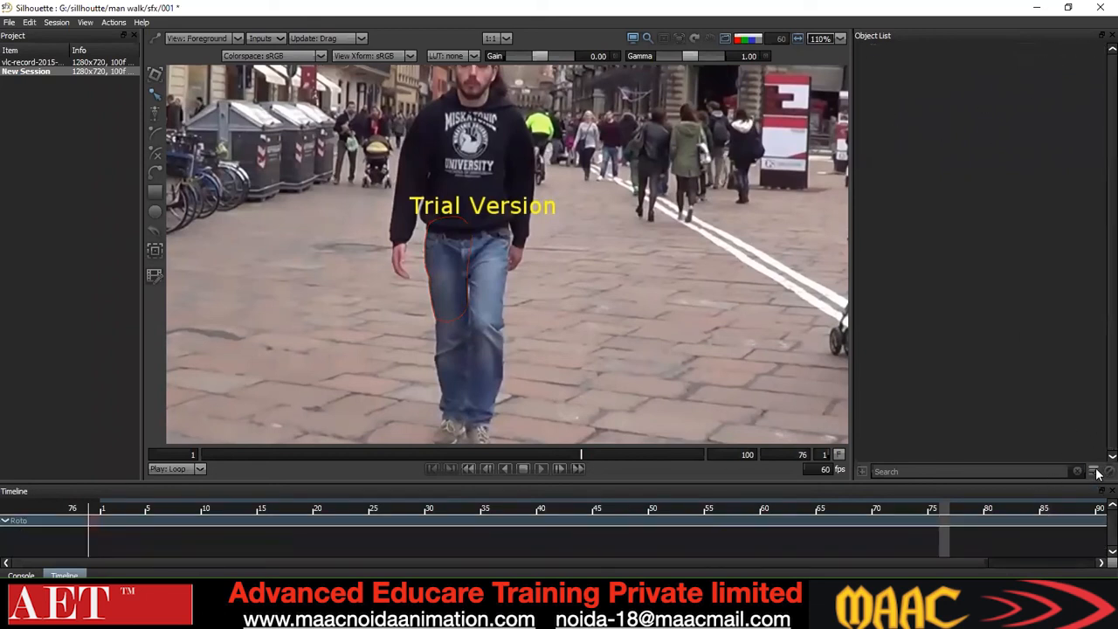
left_click(1095, 471)
right_click(888, 51)
left_click(916, 75)
Draw a closed Bezier shape around the man's right thigh, from the hoodie's hem to above the knee
left_click(425, 243)
left_click(425, 271)
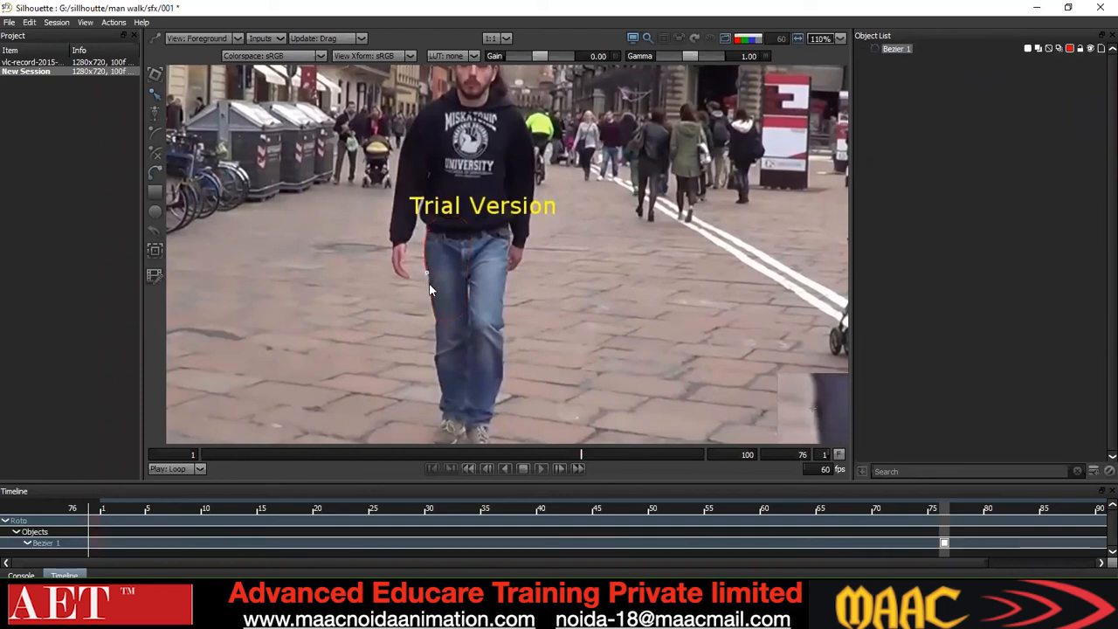
left_click(431, 308)
left_click(436, 321)
left_click(470, 317)
left_click(476, 269)
left_click(463, 184)
left_click(441, 190)
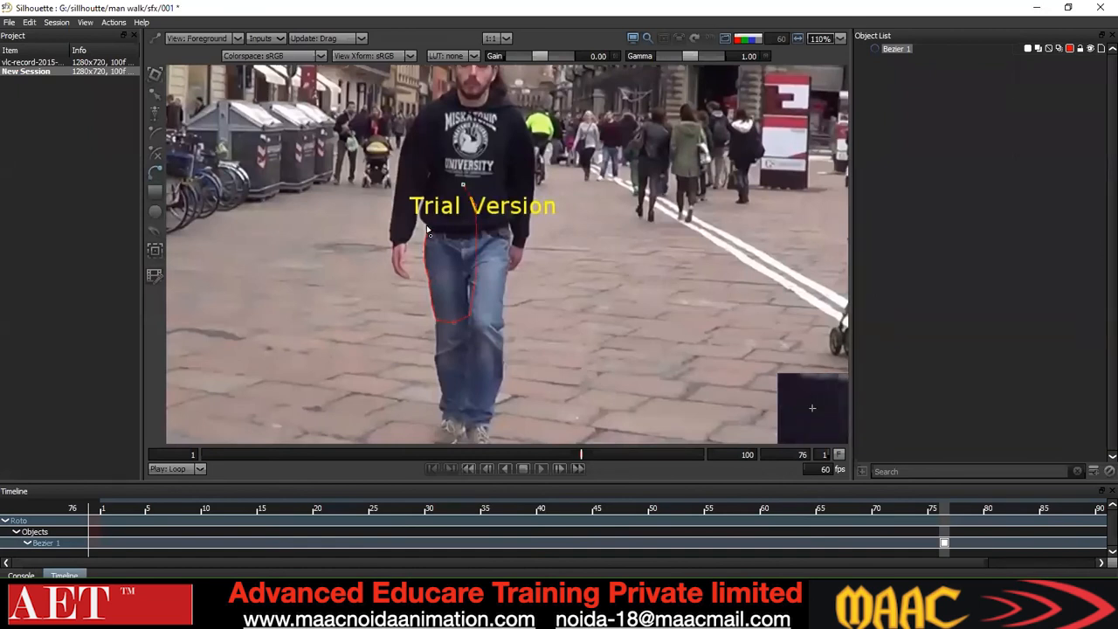
left_click(429, 227)
right_click(580, 197)
left_click(611, 312)
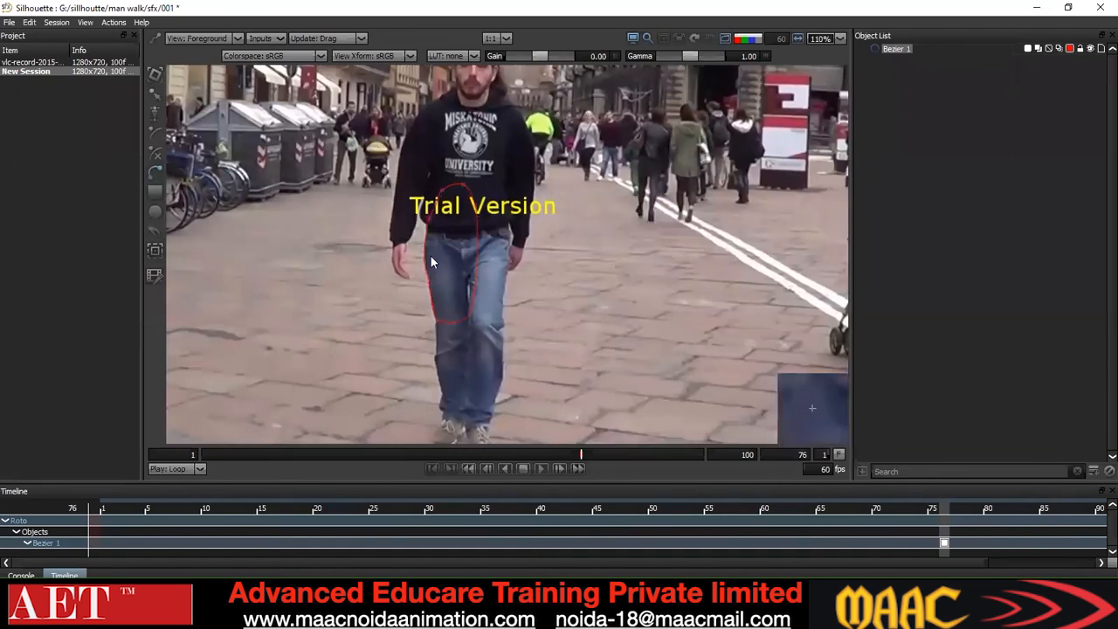
Select all points of the thigh shape for adjustment, and delete Bezier 1 from the object list
scroll(420, 271, "down", 2)
key("ctrl+a")
right_click(513, 226)
left_click(536, 334)
left_click(573, 209)
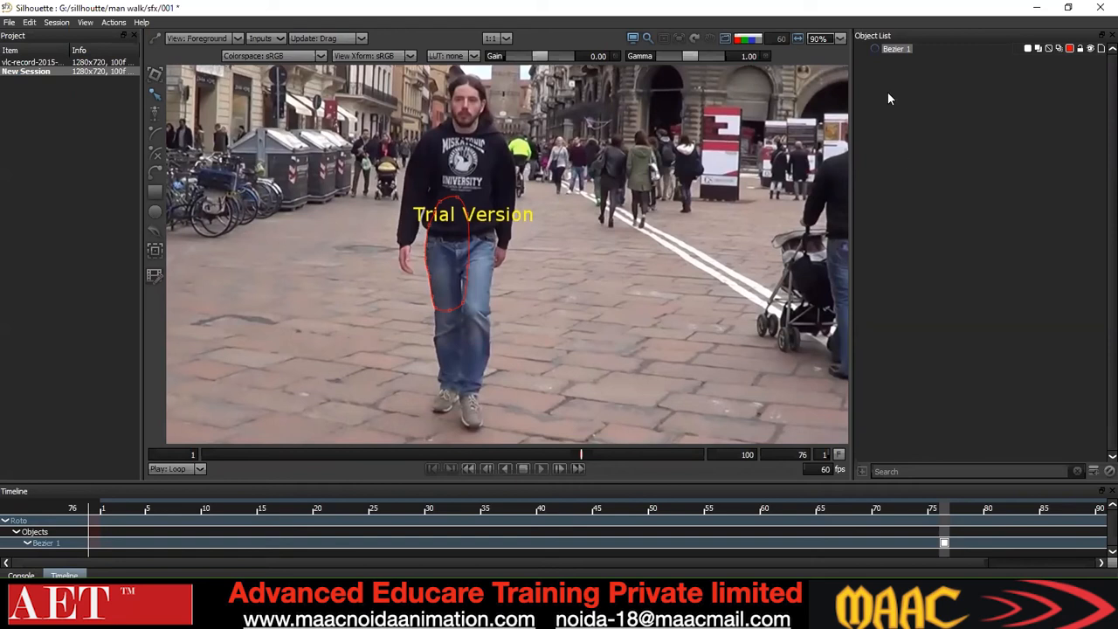
right_click(879, 48)
left_click(897, 72)
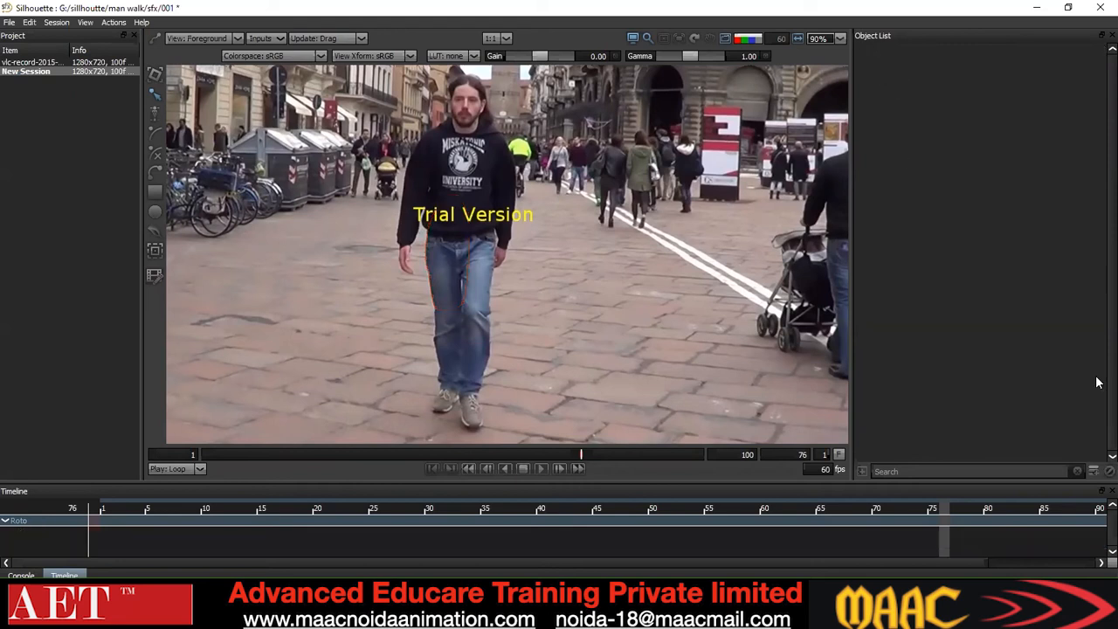
Add six empty layers to the object list
left_click(1094, 471)
left_click(1094, 471)
left_click(1094, 471)
left_click(1094, 471)
left_click(1094, 470)
left_click(1094, 471)
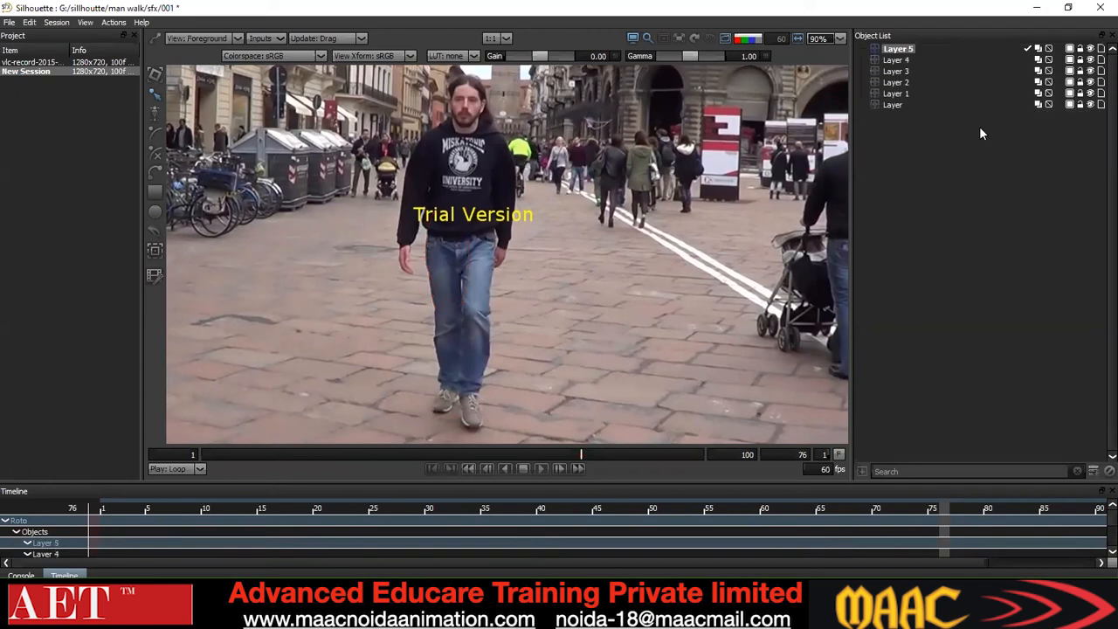
Draw a circle over the top of the man's jeans in the lowest layer, named Layer
left_click(895, 105)
left_click(156, 186)
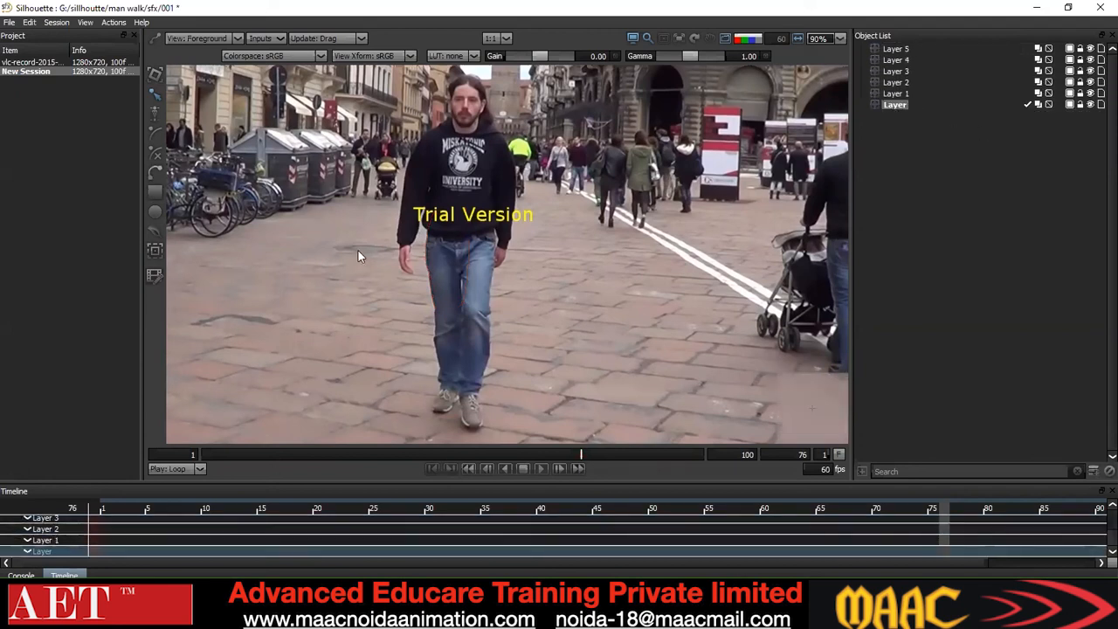
left_click(159, 212)
mouse_move(434, 237)
left_mouse_down()
mouse_move(450, 276)
mouse_move(505, 267)
mouse_move(488, 293)
left_mouse_up()
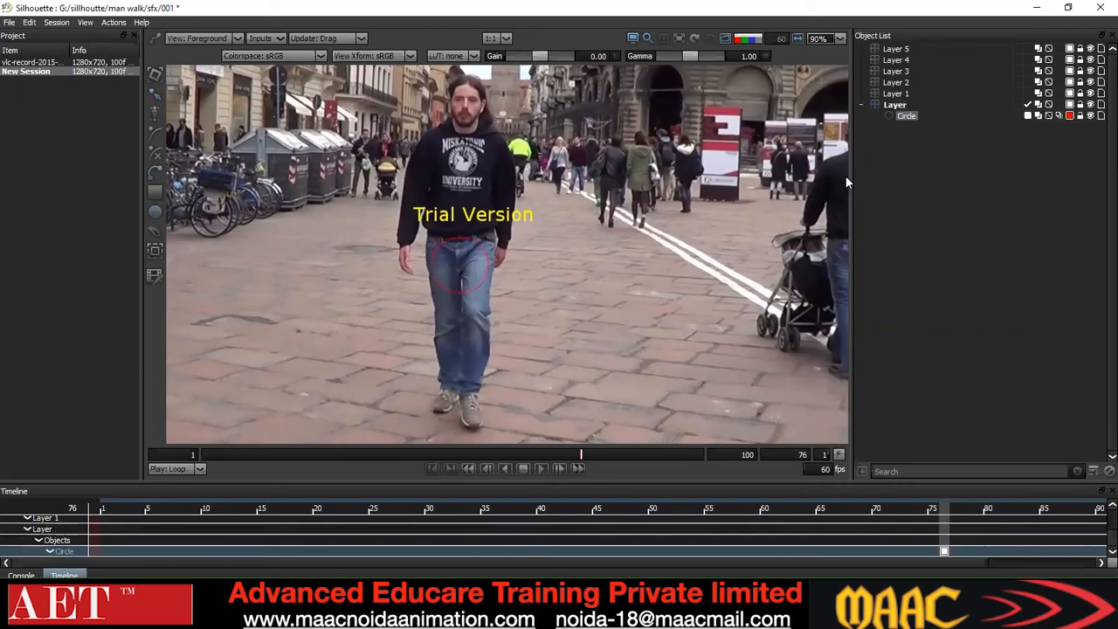
Draw a small square beside the man's right thigh in Layer 1
left_click(897, 94)
left_click(151, 189)
left_click_drag(409, 281, 437, 320)
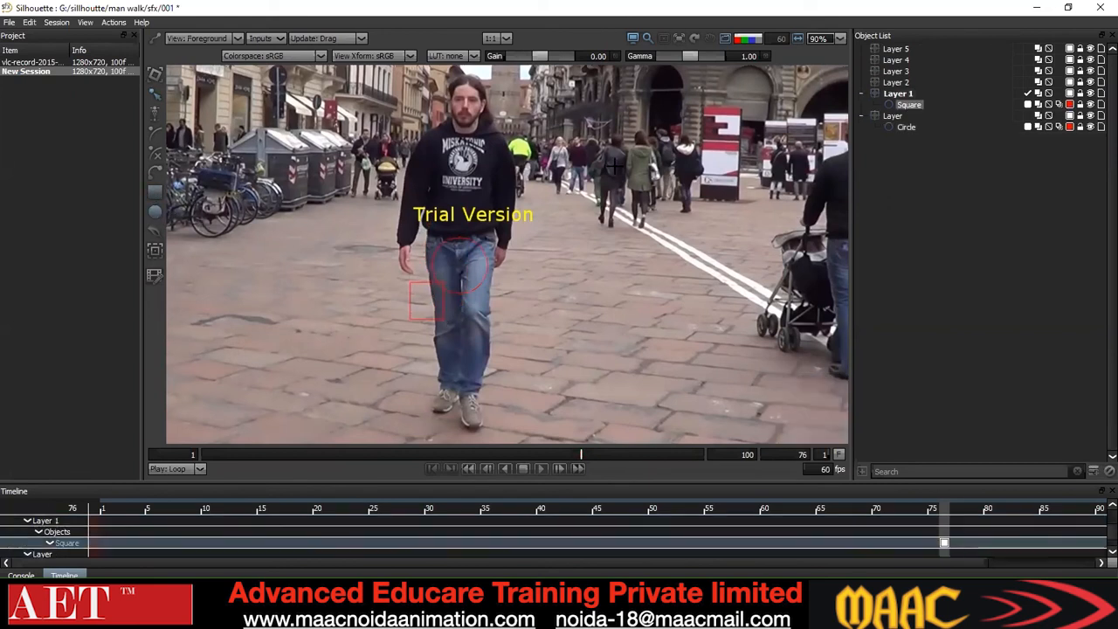
Draw a circle over the man's right forearm in Layer 2 and another beside that arm in Layer 3
left_click(897, 82)
left_click_drag(405, 194, 450, 236)
left_click(906, 72)
left_click(155, 211)
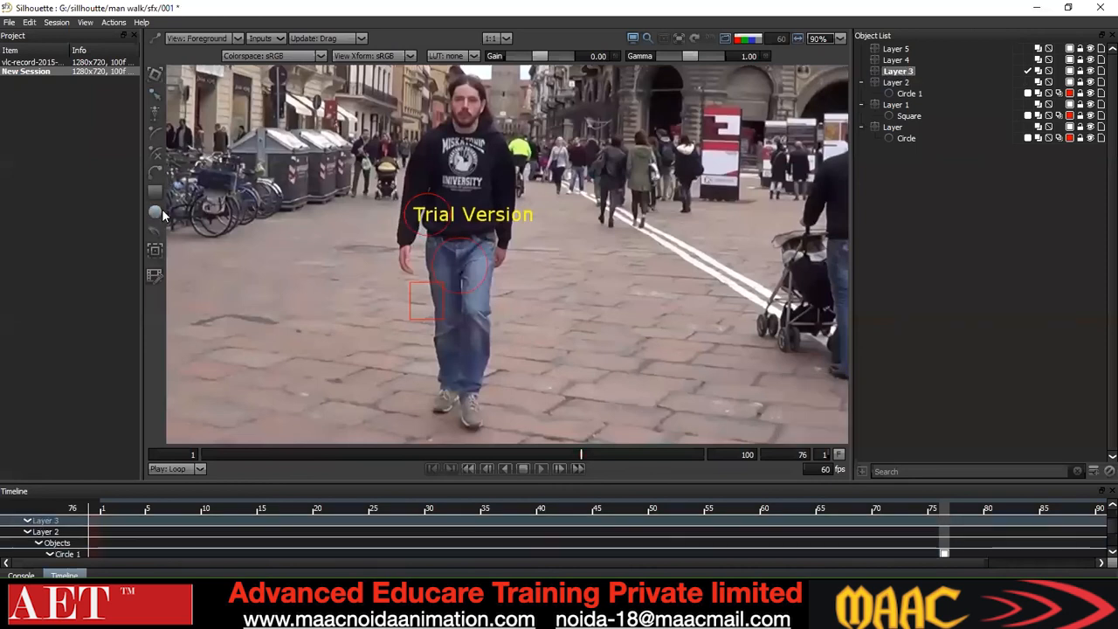
left_click_drag(355, 185, 404, 237)
Draw two circles in Layer 4, one over the hoodie's chest and one around the man's right hand
left_click(897, 59)
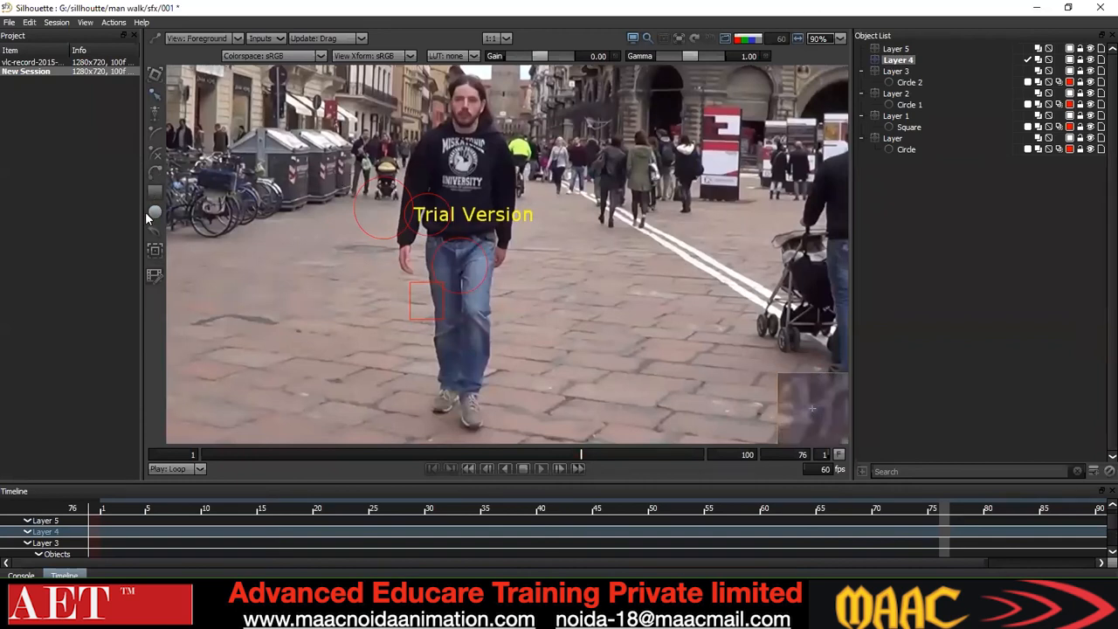
left_click(333, 263)
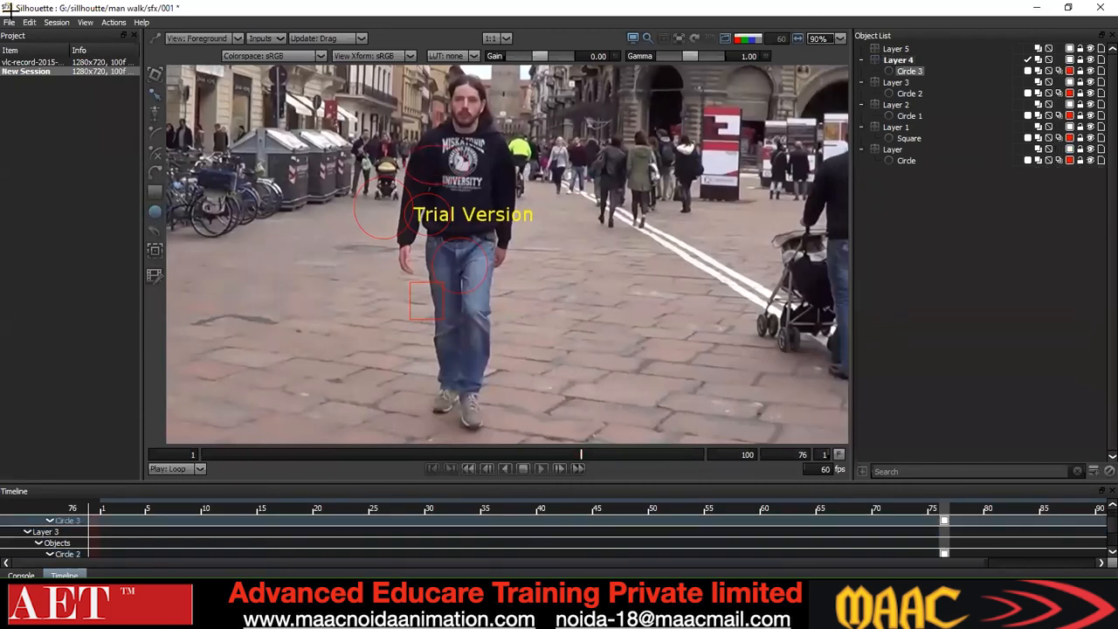
left_click_drag(367, 245, 435, 306)
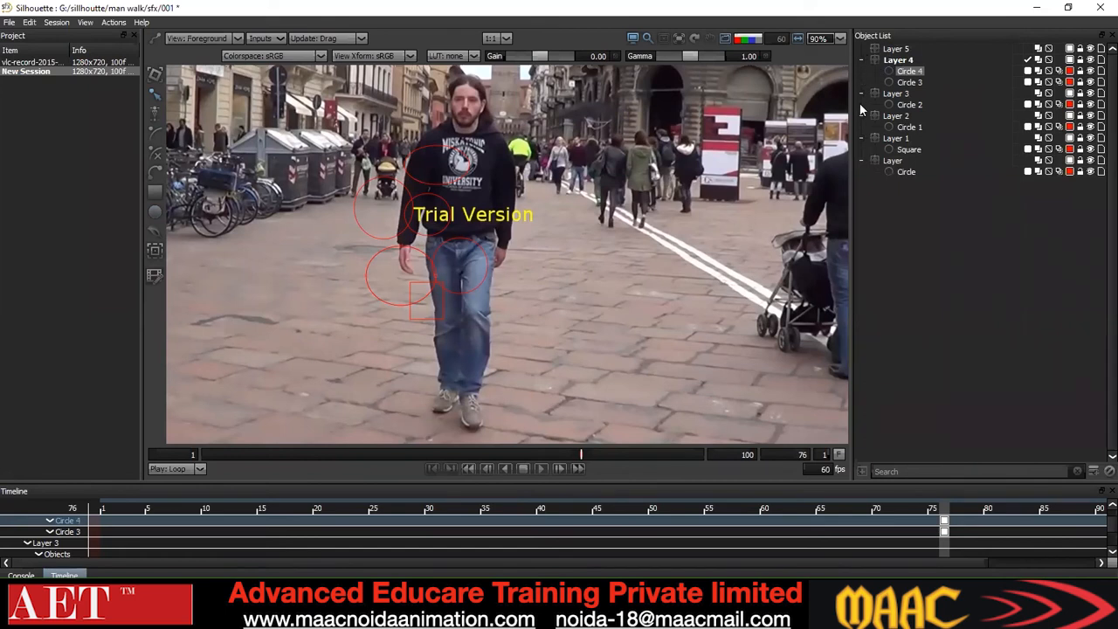
Try nesting the five layers from Layer 4 down to Layer inside Layer 5, and undo the move
left_click(891, 60)
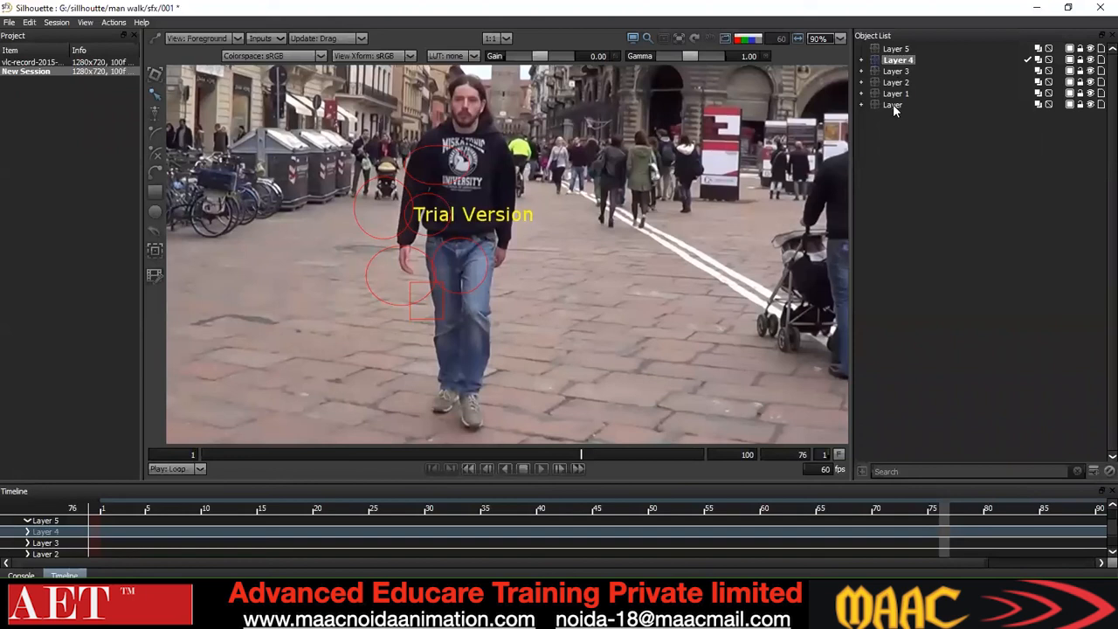
left_click(893, 104, "shift")
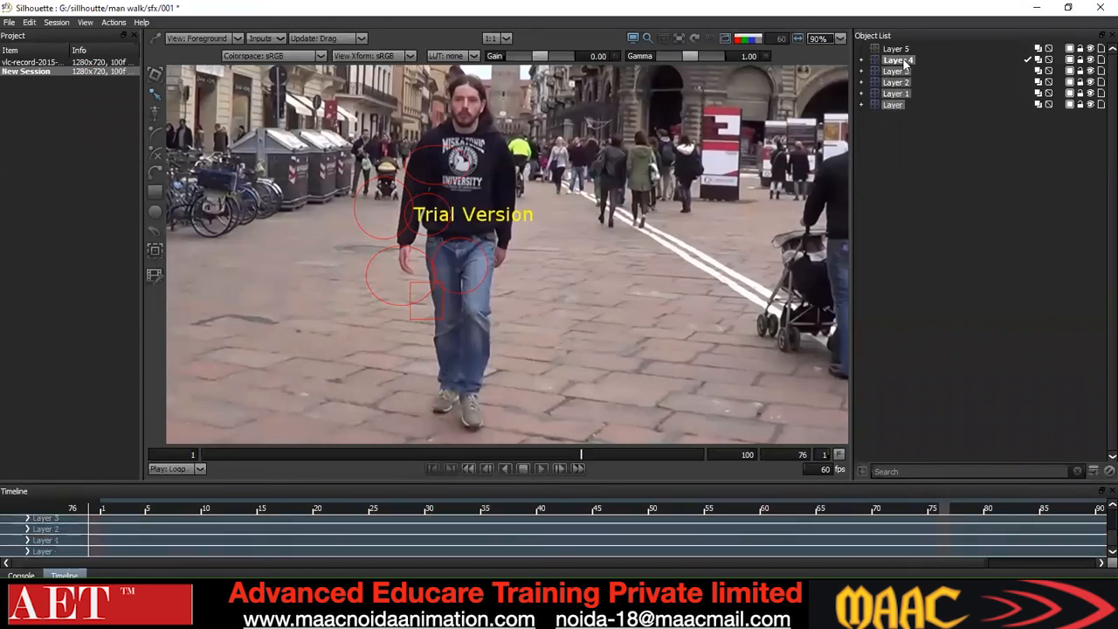
left_click_drag(904, 63, 892, 49)
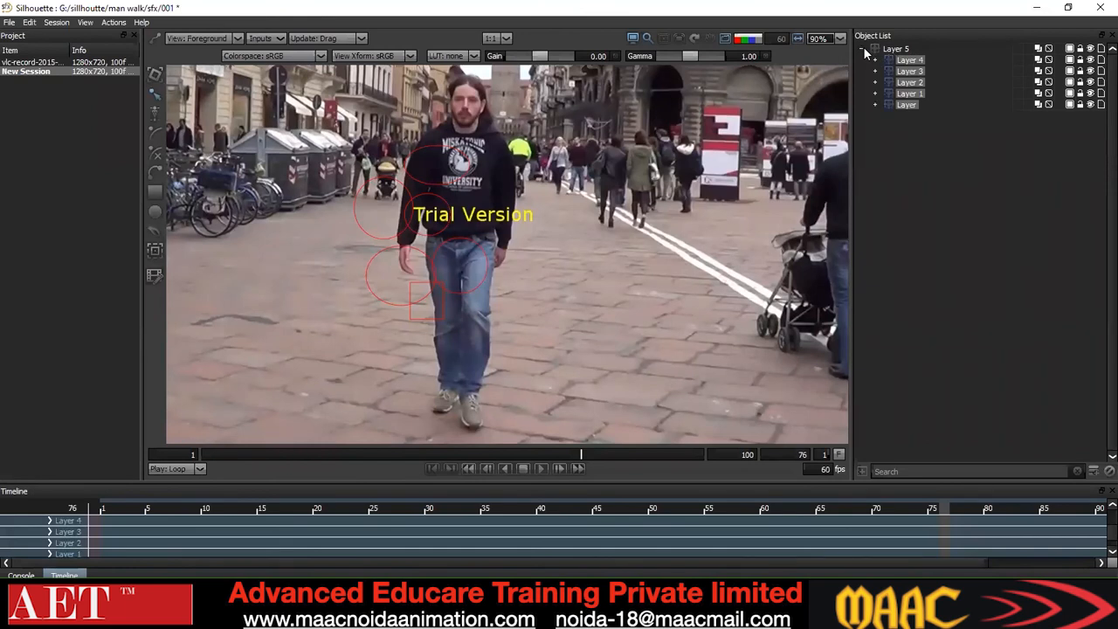
left_click(865, 49)
left_click(865, 49)
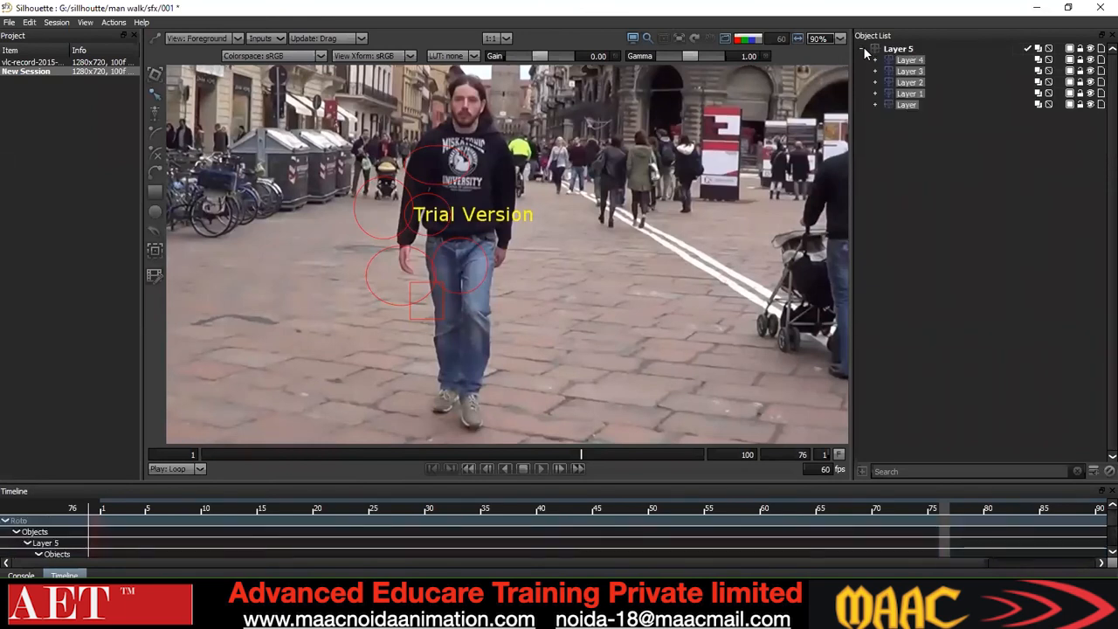
left_click(864, 49)
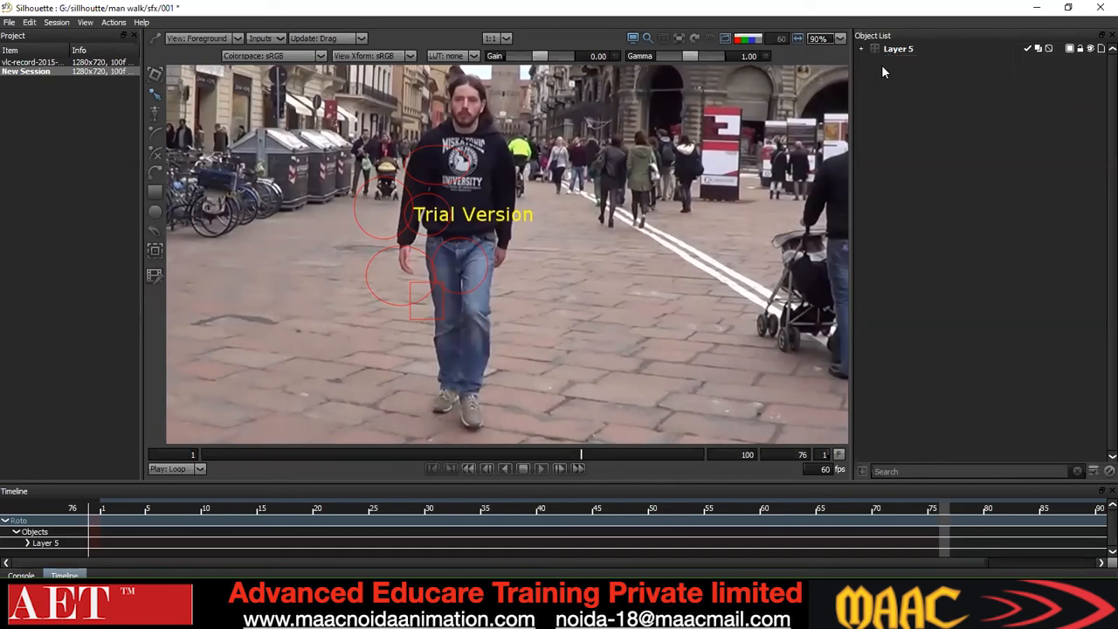
key("ctrl+z")
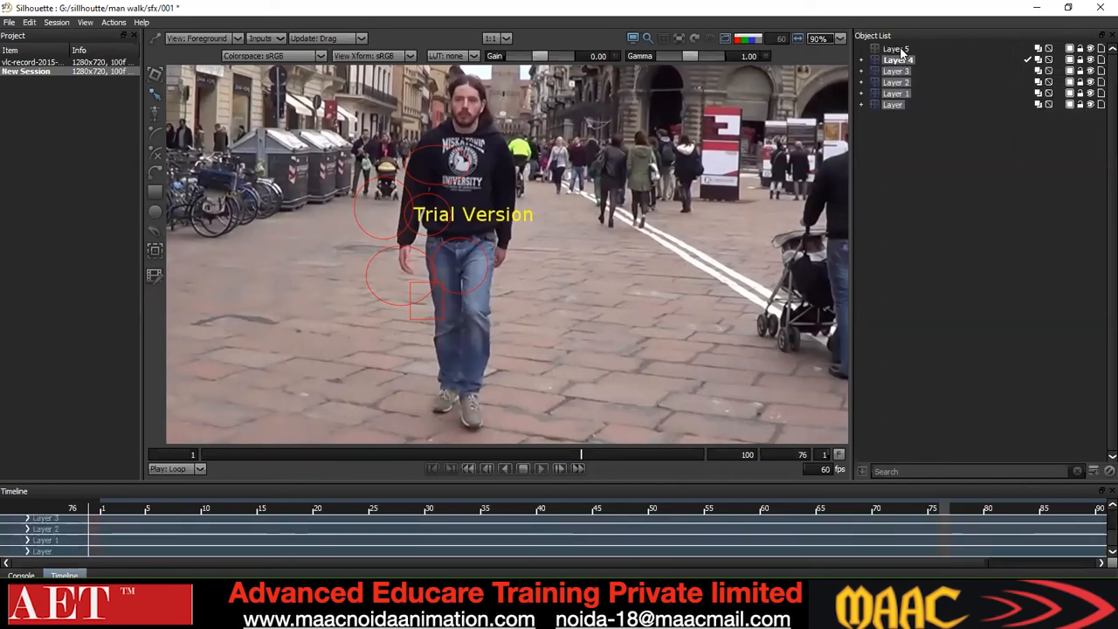
Delete the empty Layer 5 and group the remaining five layers under a new, collapsed parent layer
right_click(900, 50)
left_click(931, 72)
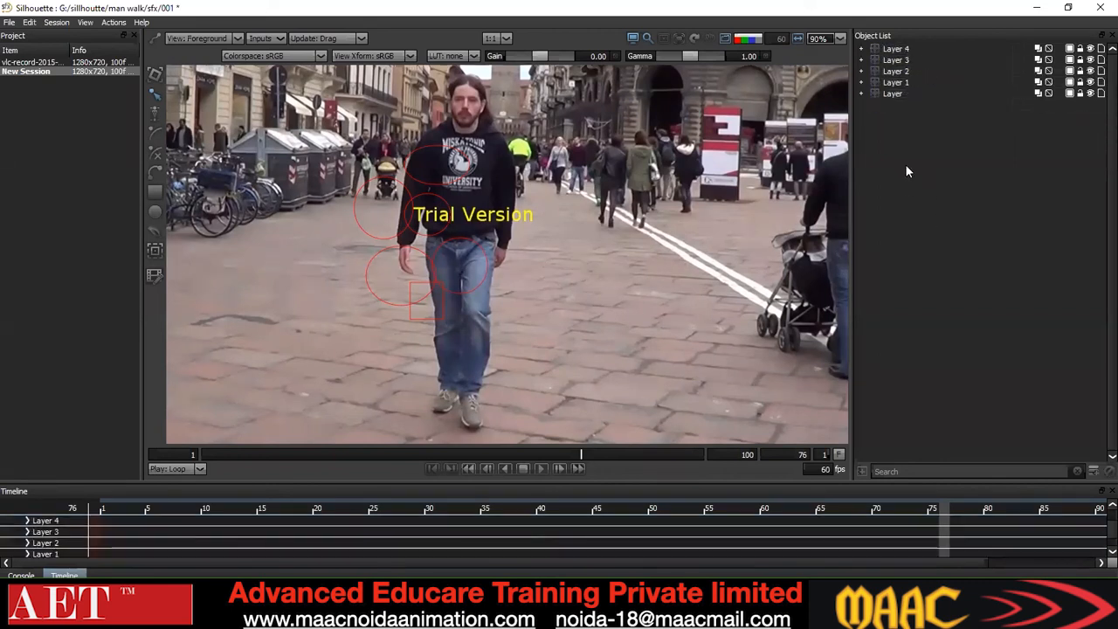
left_click(900, 49)
left_click(893, 92, "shift")
left_click_drag(953, 128, 1094, 472)
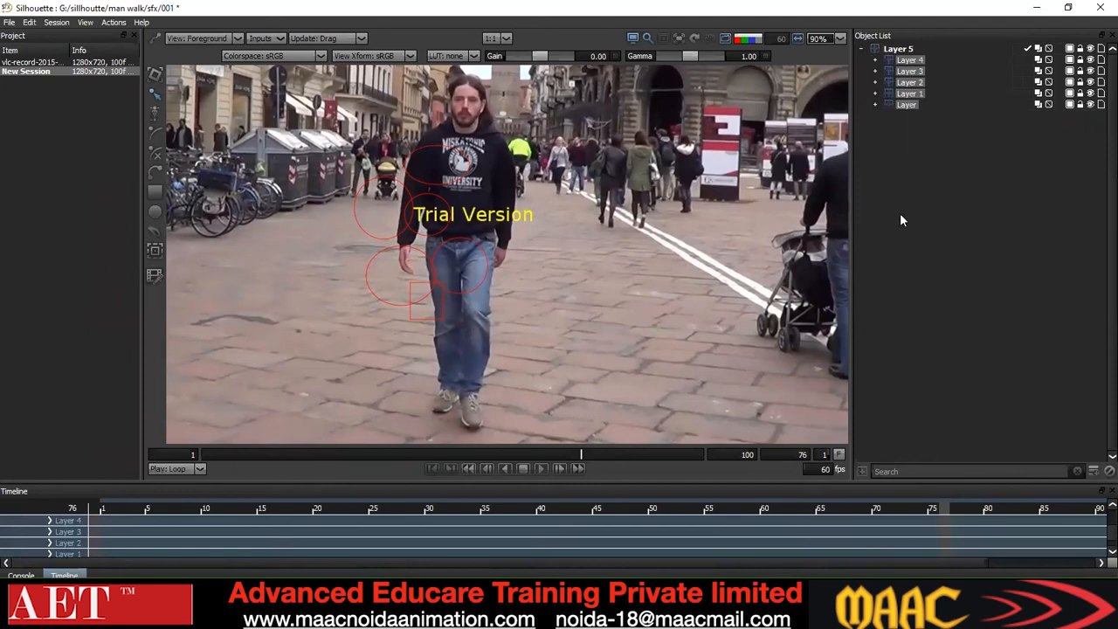
left_click(862, 50)
left_click(861, 50)
left_click(862, 50)
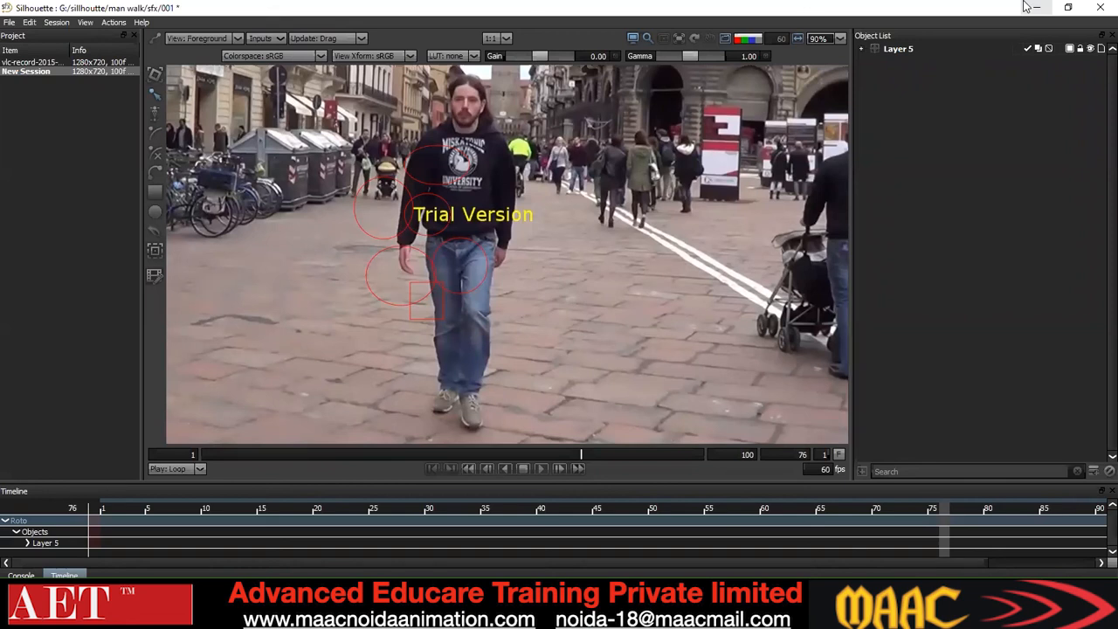
Select several circles in the viewer one after another to check which layer each belongs to, and clear the selection
left_click(462, 236)
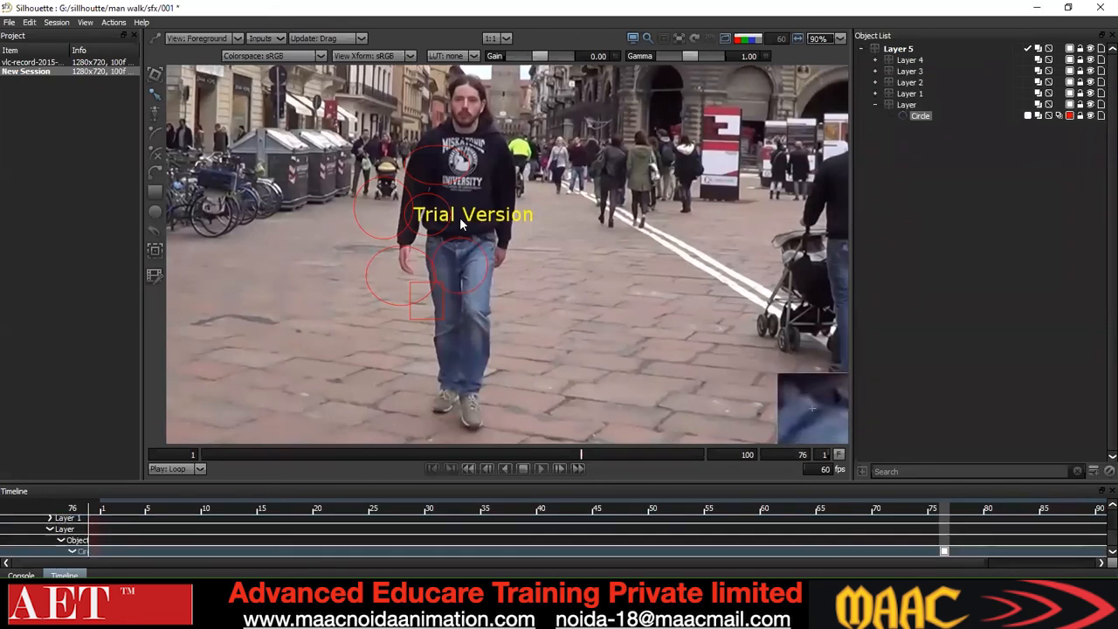
left_click(402, 196)
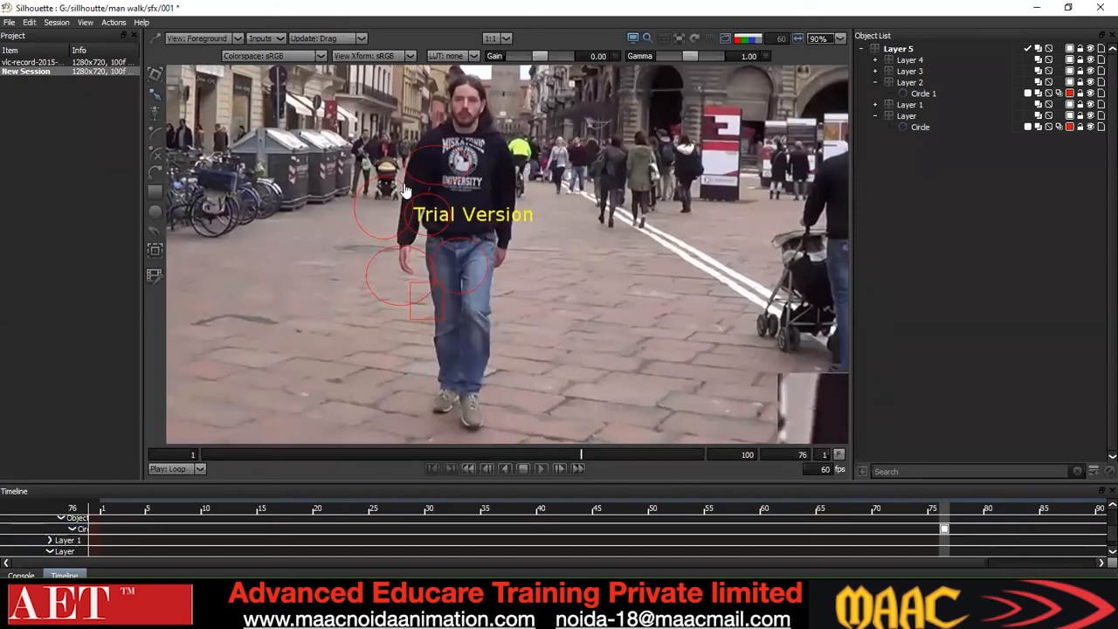
left_click(407, 187)
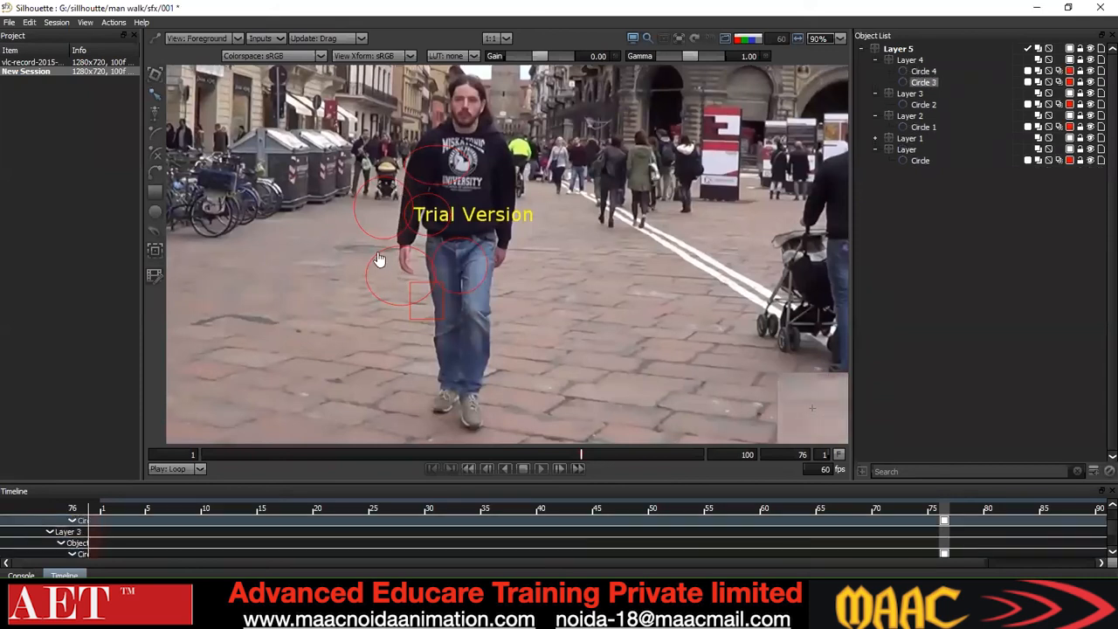
left_click(496, 262)
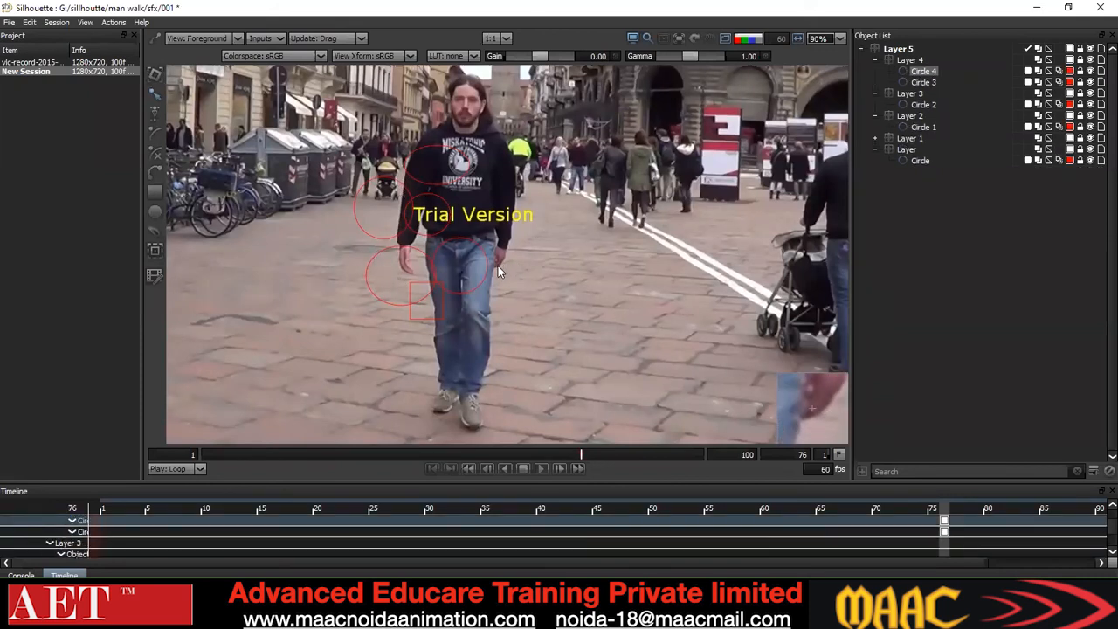
left_click(499, 266)
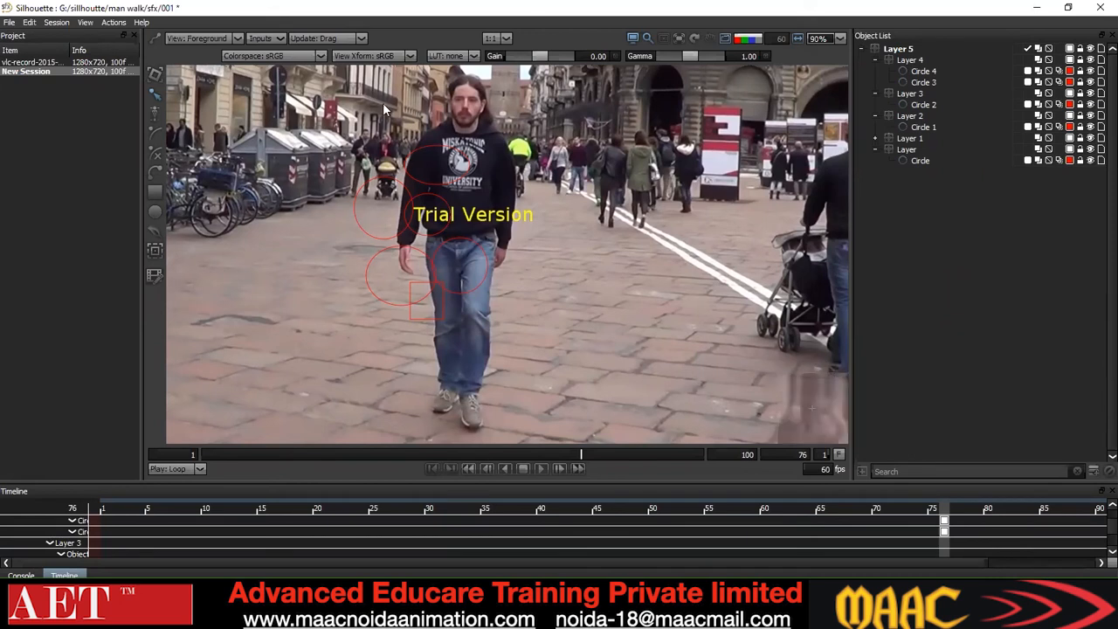
scroll(536, 119, "up", 2)
scroll(507, 130, "up", 5)
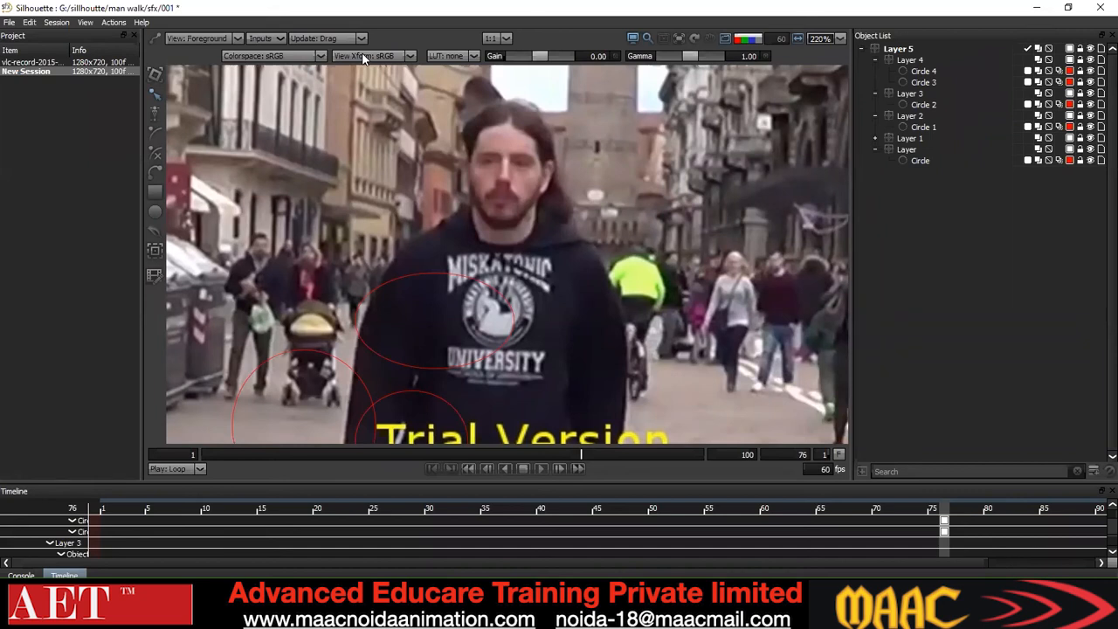
Switch to File Explorer, open the wrong folder inside sillhoutte, and view a frame of its image sequence
left_click(450, 619)
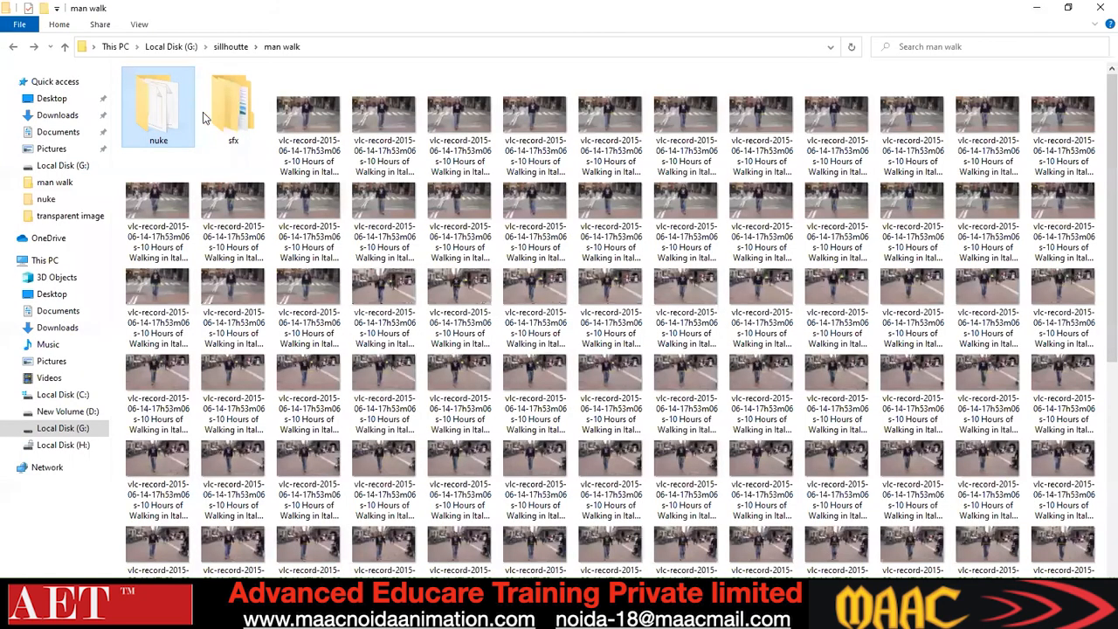
key("alt+Up")
double_click(180, 121)
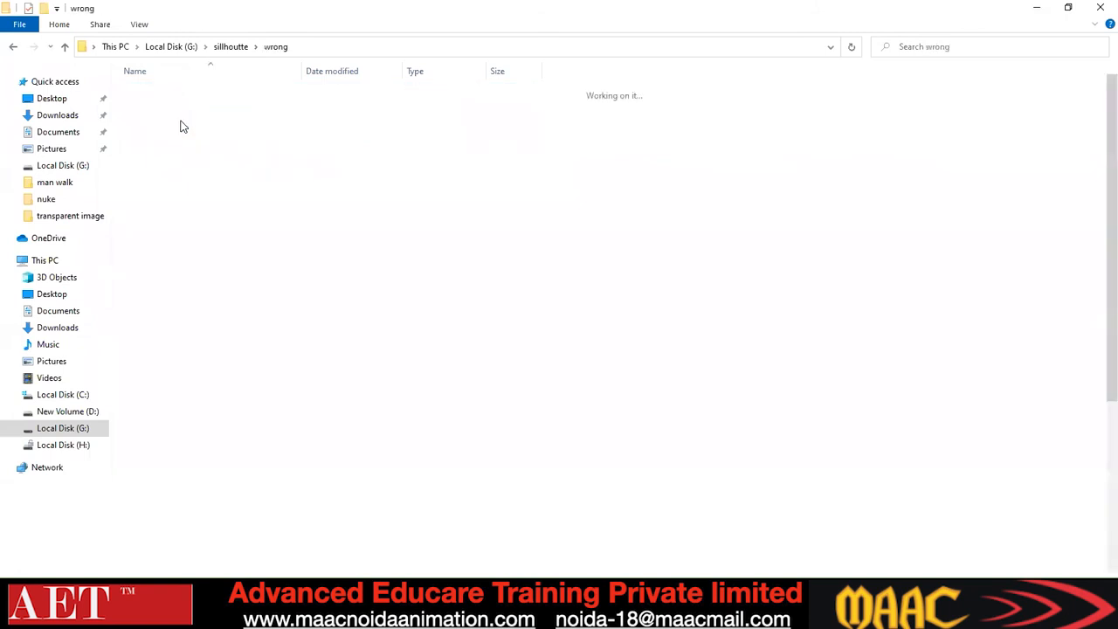
left_click(255, 131)
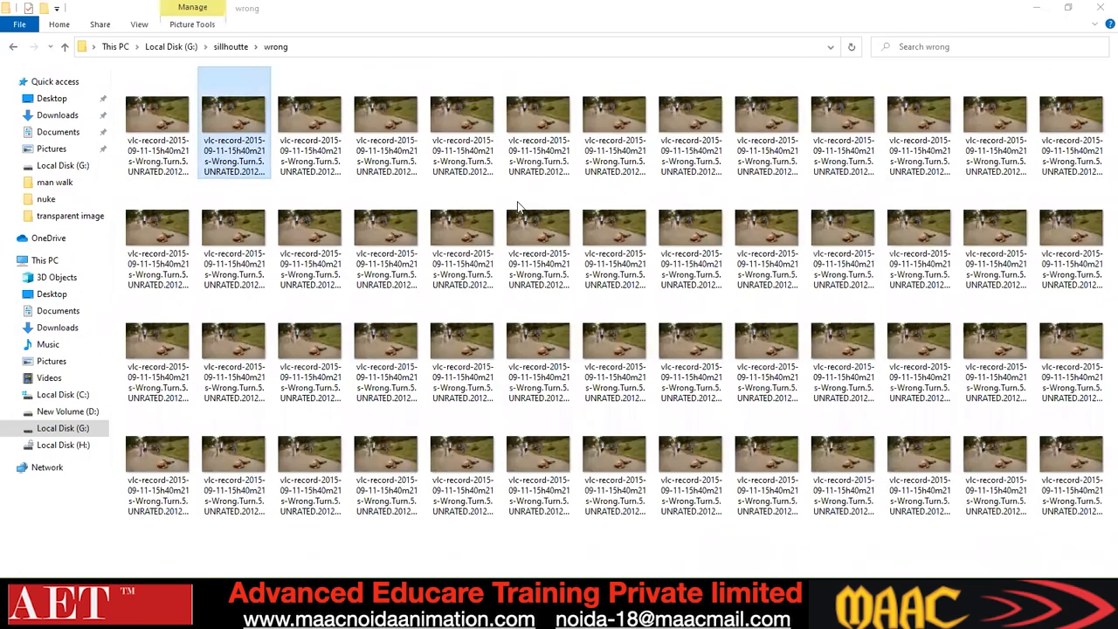
double_click(542, 240)
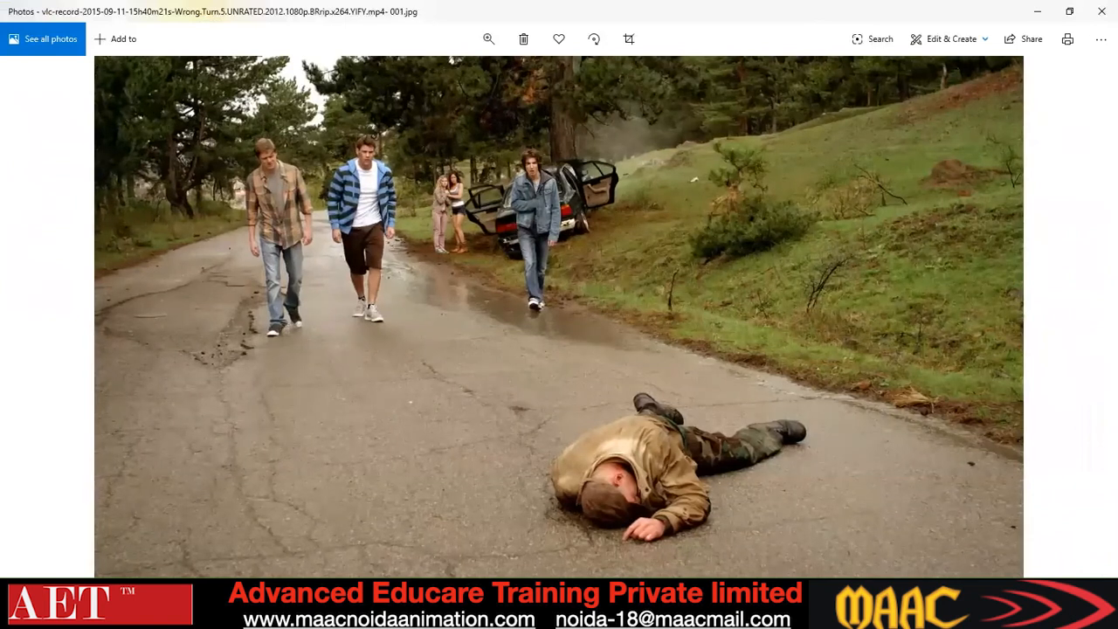
Leave the image viewer and launch a second Silhouette window
key("alt+Tab")
right_click(564, 611)
left_click(546, 545)
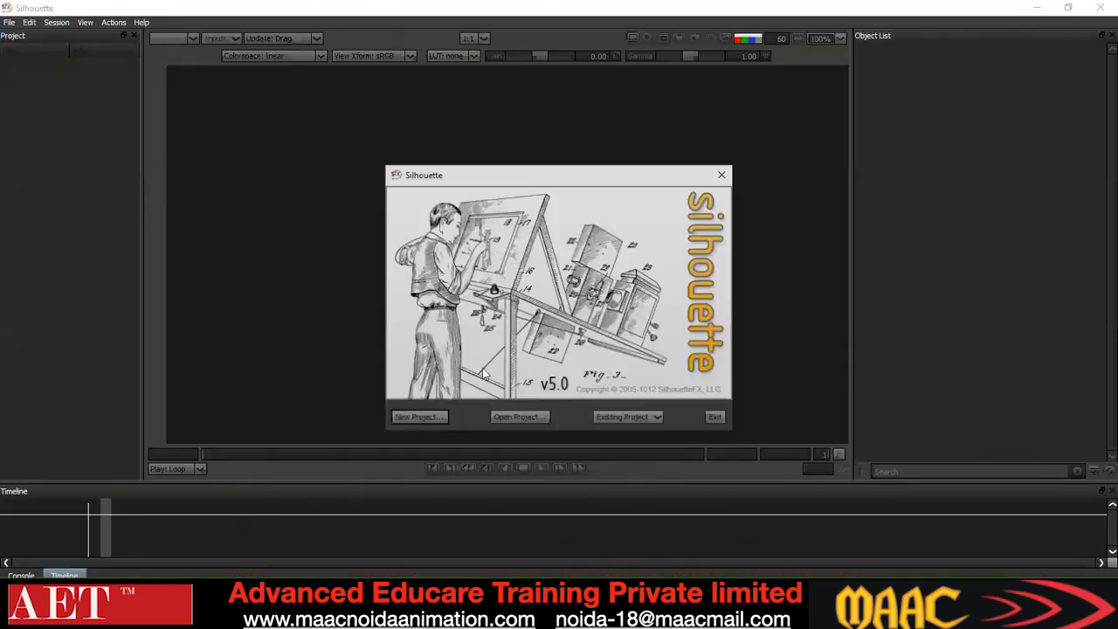
Start a new project and browse to the wrong folder inside G:\sillhoutte as its location
left_click(673, 301)
left_click(384, 210)
double_click(438, 261)
left_click(478, 208)
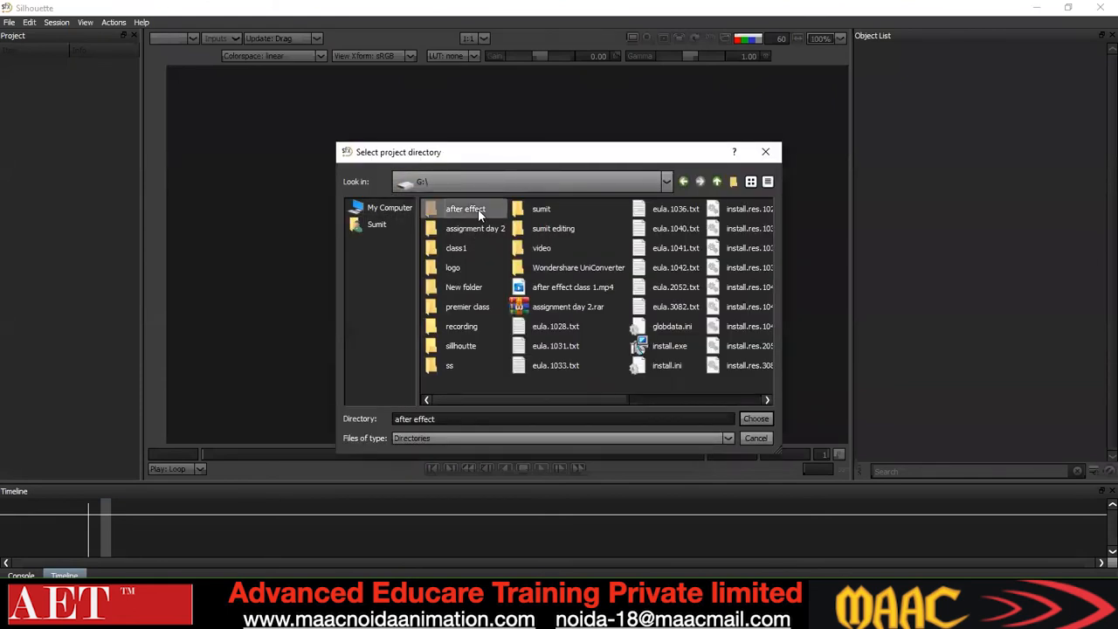
double_click(465, 346)
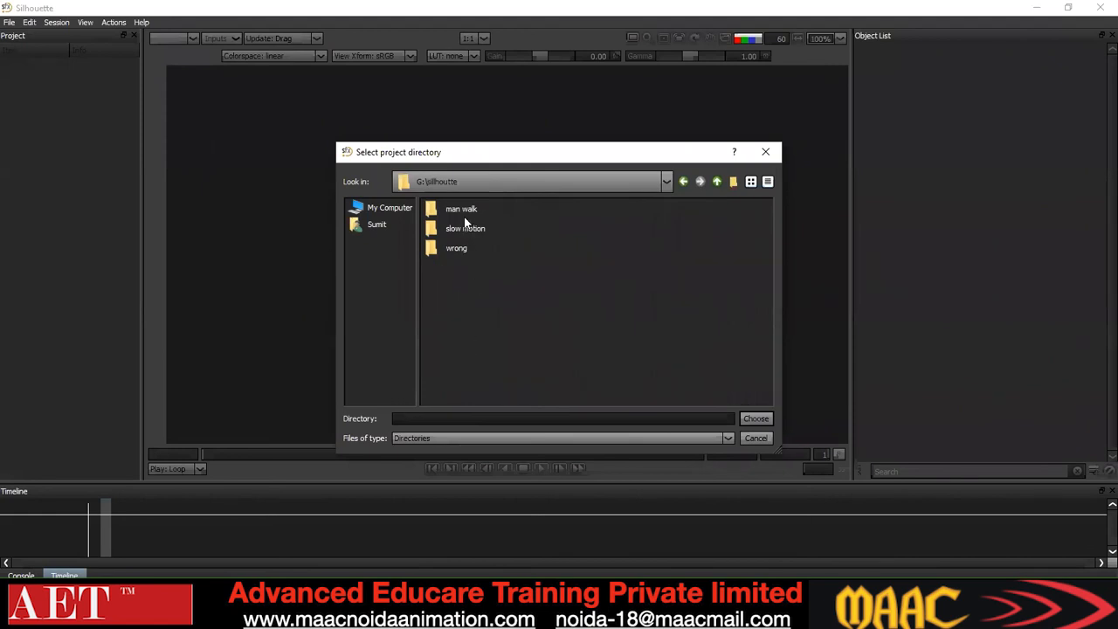
double_click(457, 248)
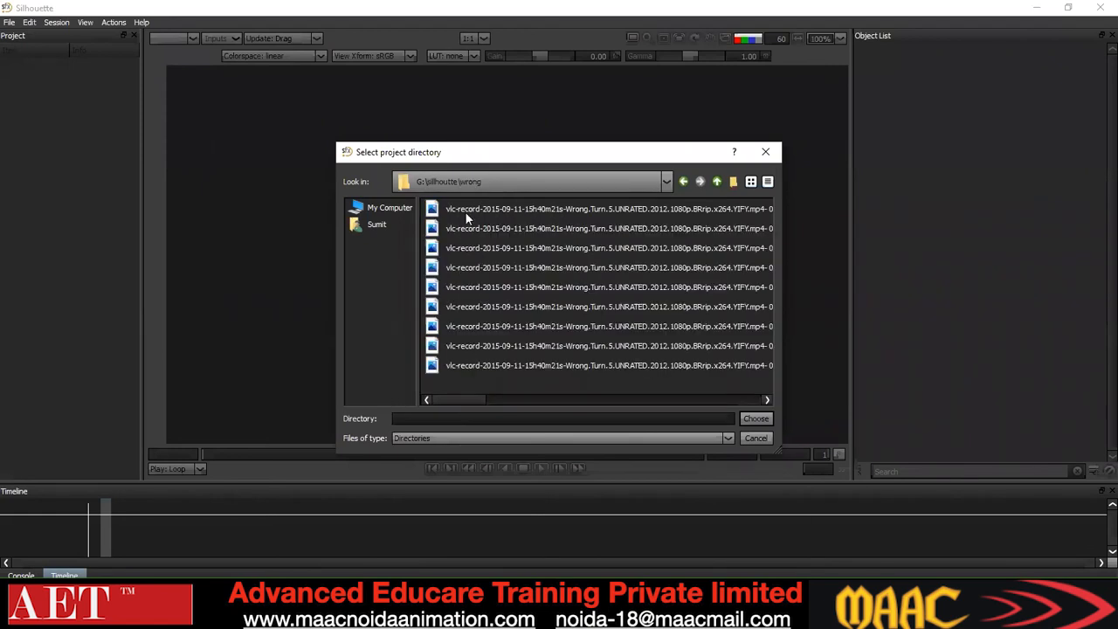
Create an sfx folder inside the wrong folder, choose it as the project directory, and name the project 001
left_click(734, 182)
type("s")
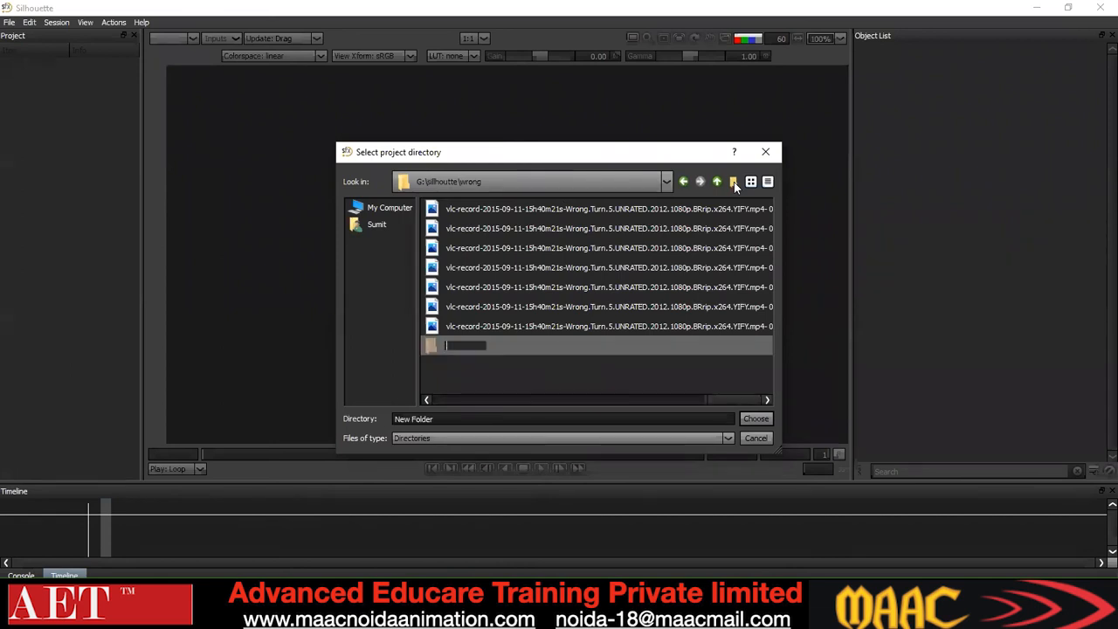
type("fx")
key("Return")
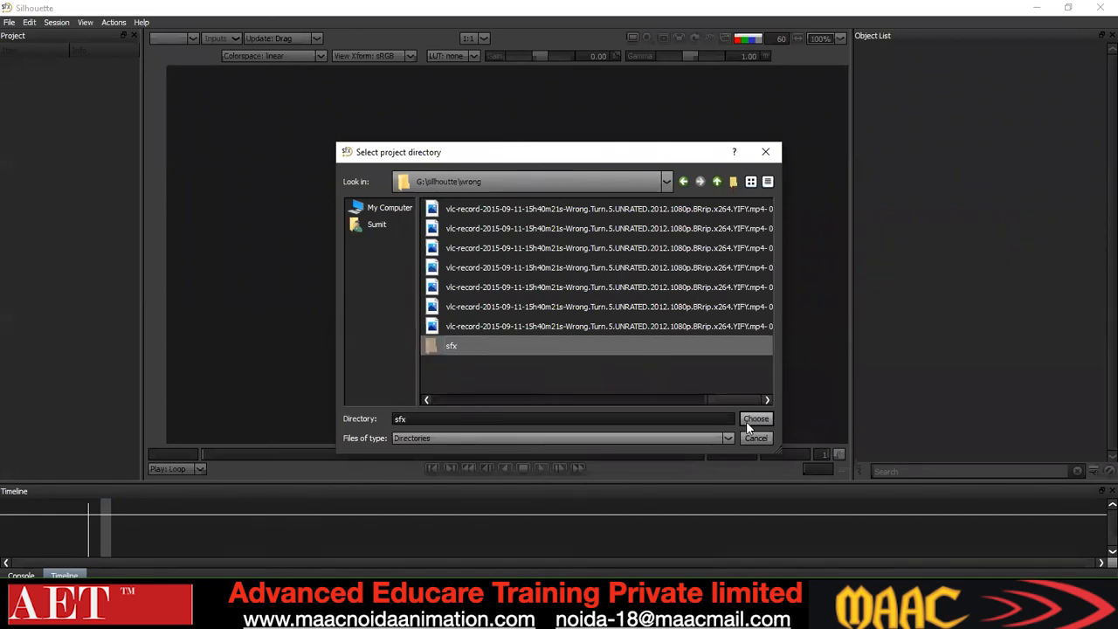
left_click(756, 419)
left_click(513, 283)
type("001")
key("Return")
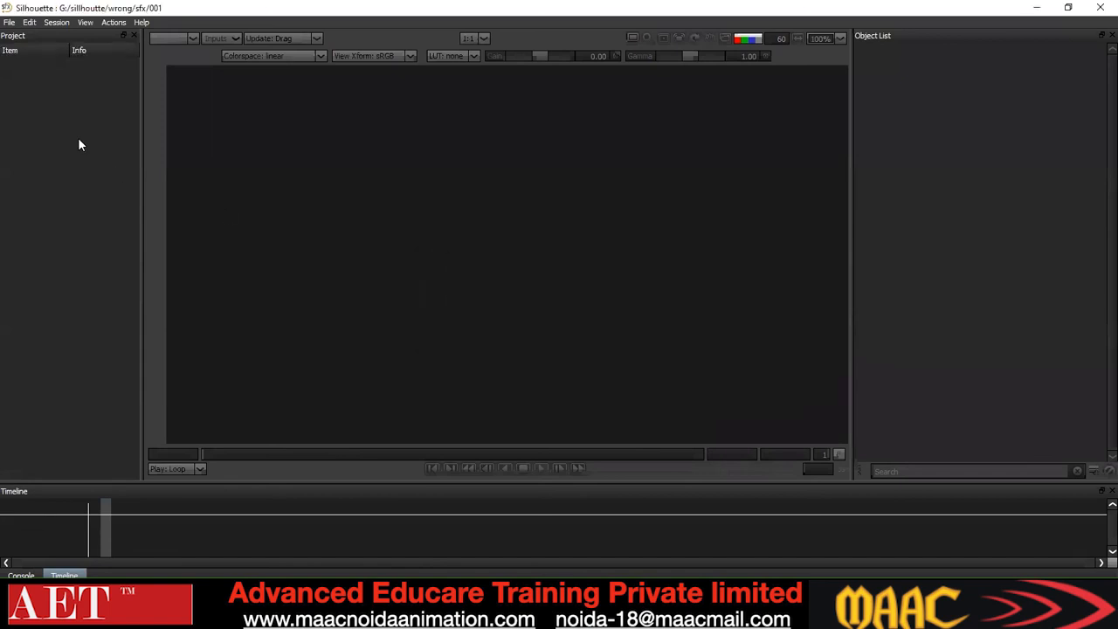
Import the image sequence from the sillhoutte\wrong folder and create a new session from it with the default settings
double_click(81, 84)
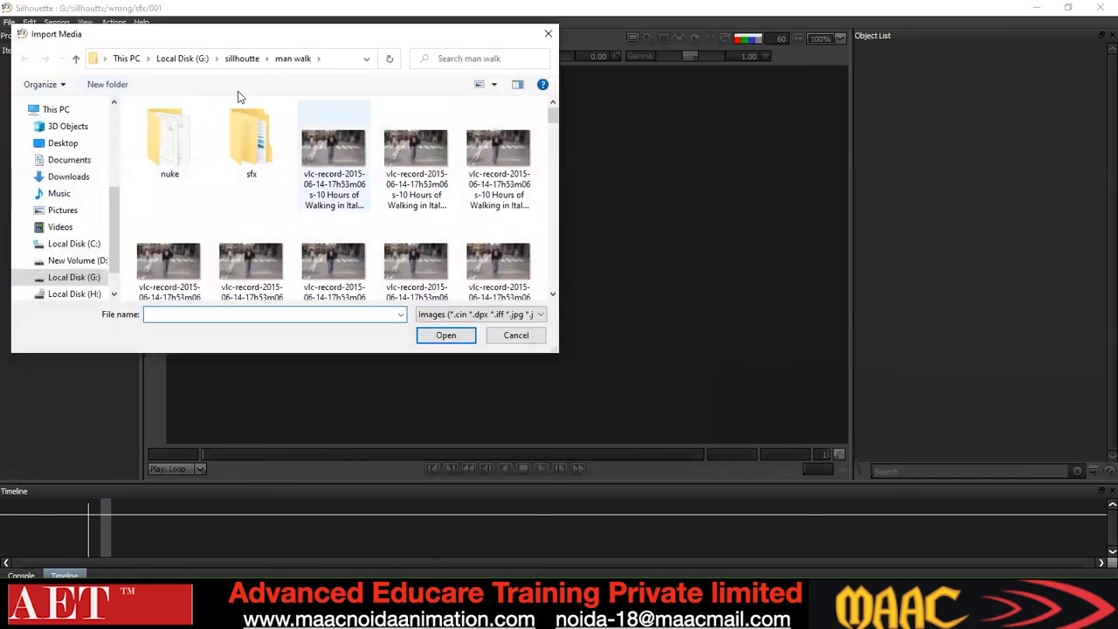
left_click(76, 58)
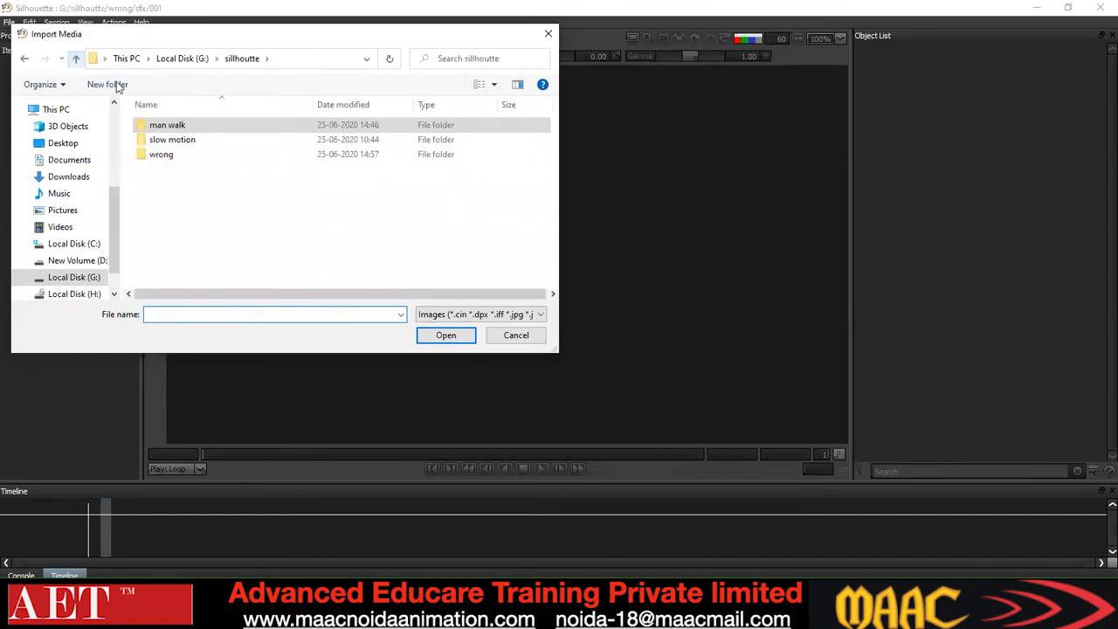
left_click(158, 162)
double_click(158, 162)
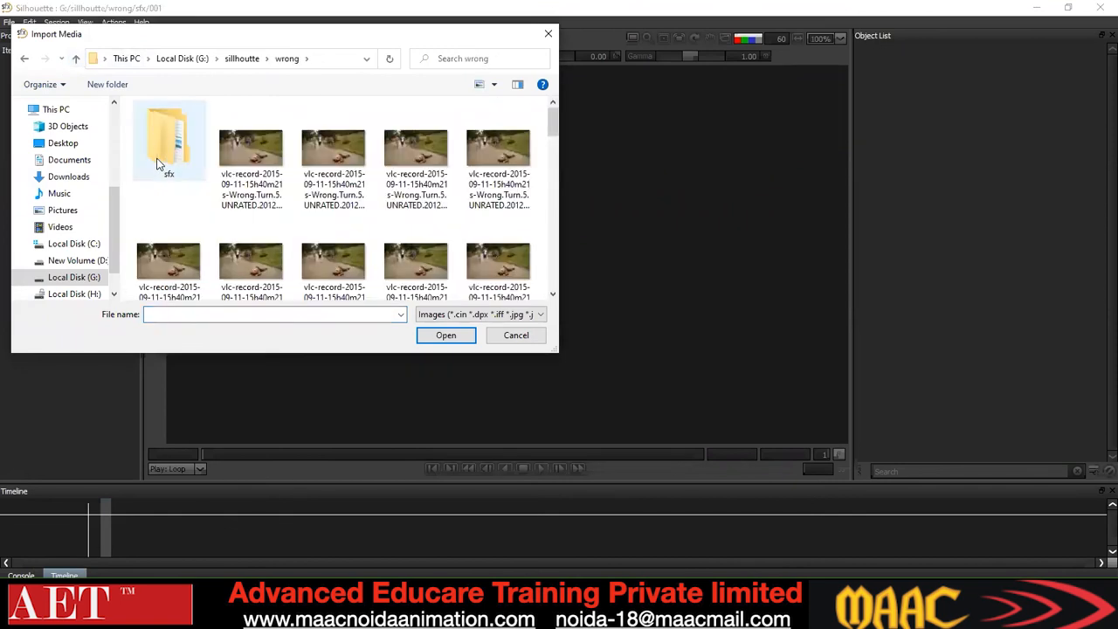
left_click(238, 147)
double_click(237, 150)
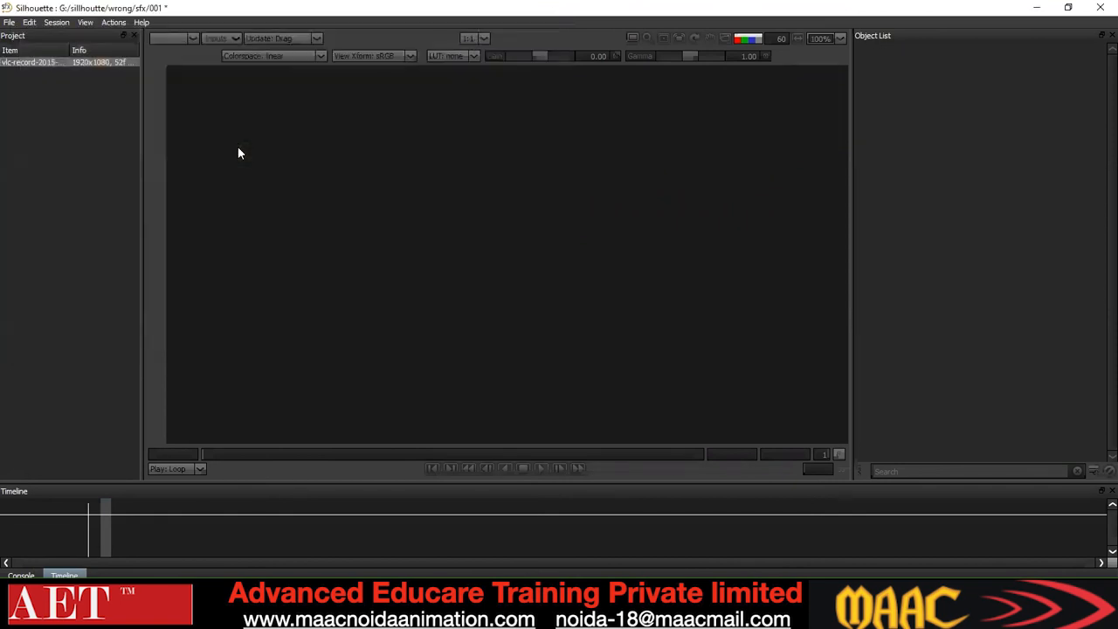
key("ctrl+n")
key("Return")
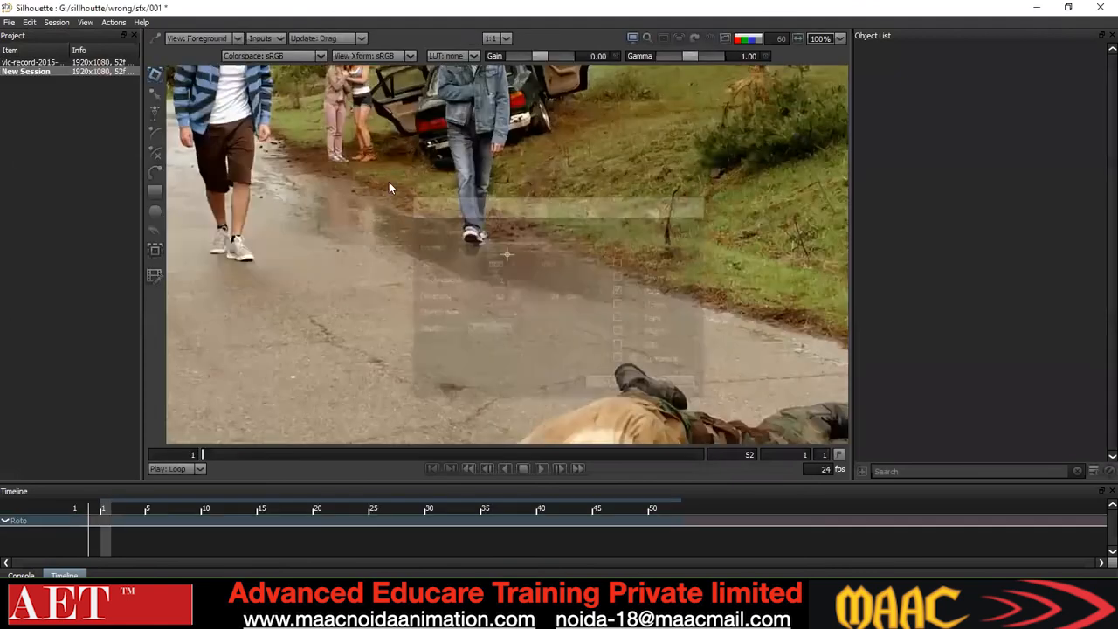
Play through the footage and examine the walking people up close, especially the man in the denim jacket by the car
scroll(461, 243, "down", 3)
key("l")
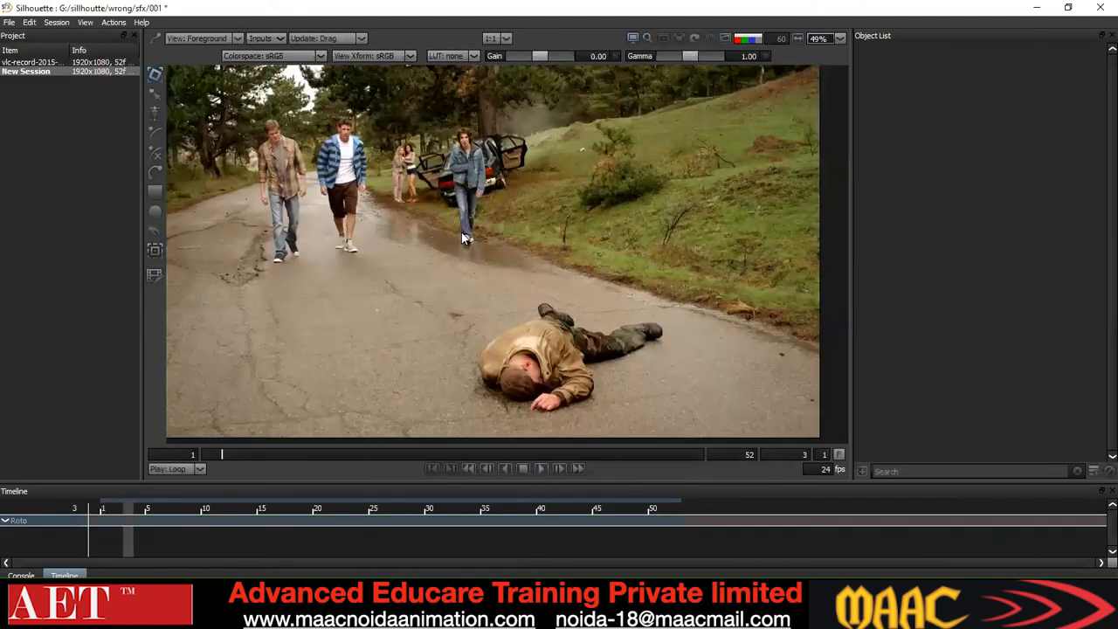
scroll(360, 174, "up", 2)
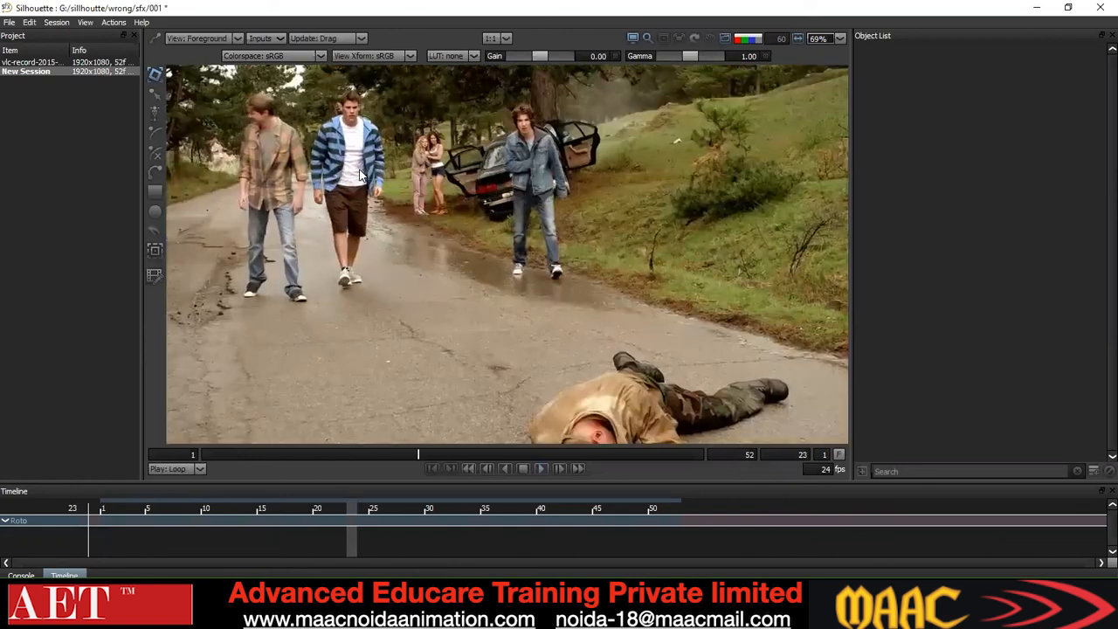
scroll(360, 175, "up", 2)
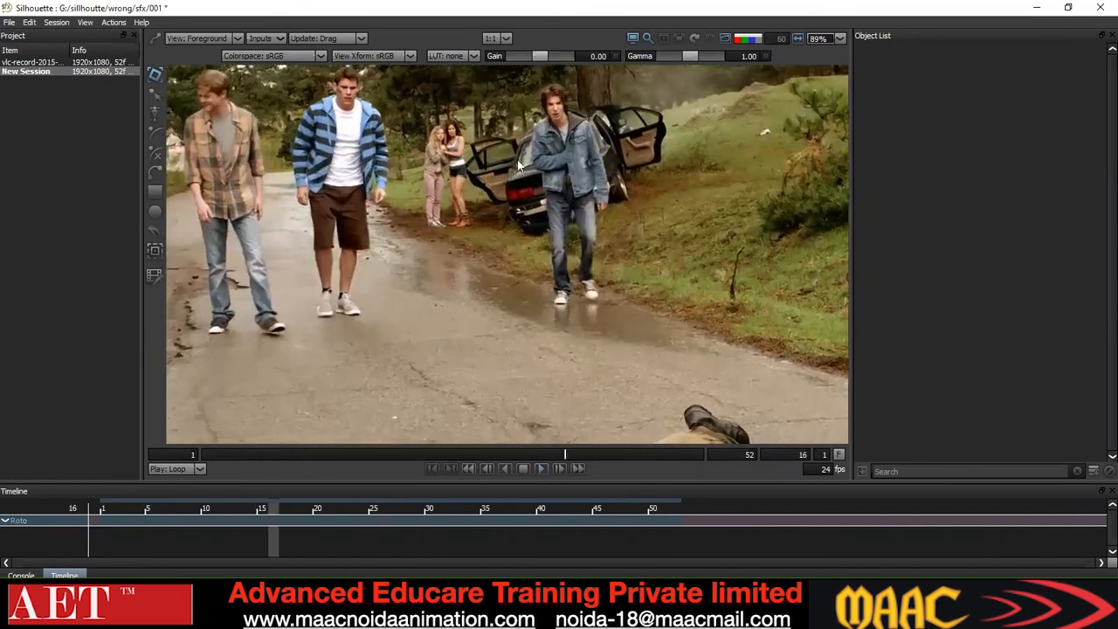
scroll(510, 263, "up", 3)
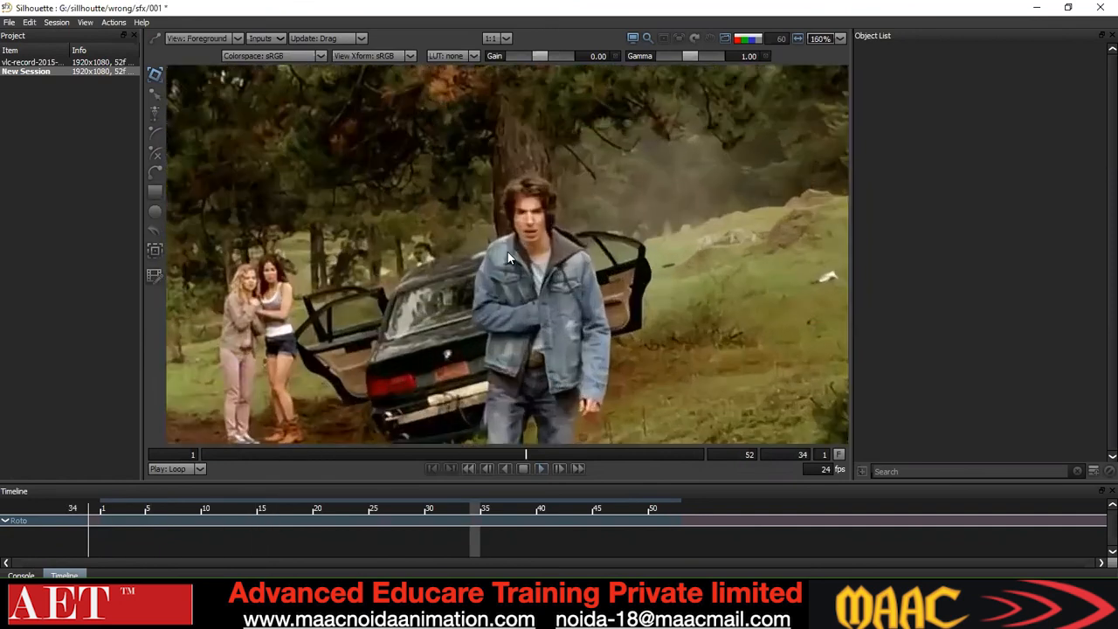
scroll(508, 252, "up", 1)
scroll(520, 245, "up", 4)
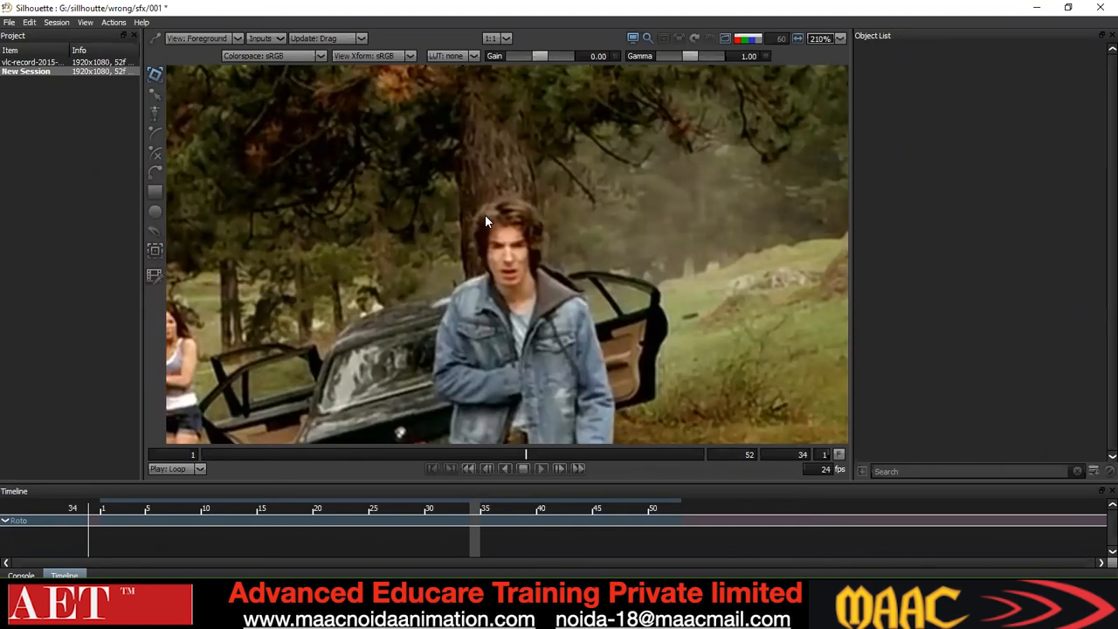
Close the wrong sequence's project window and return to the man walk project in Silhouette
left_click(1099, 9)
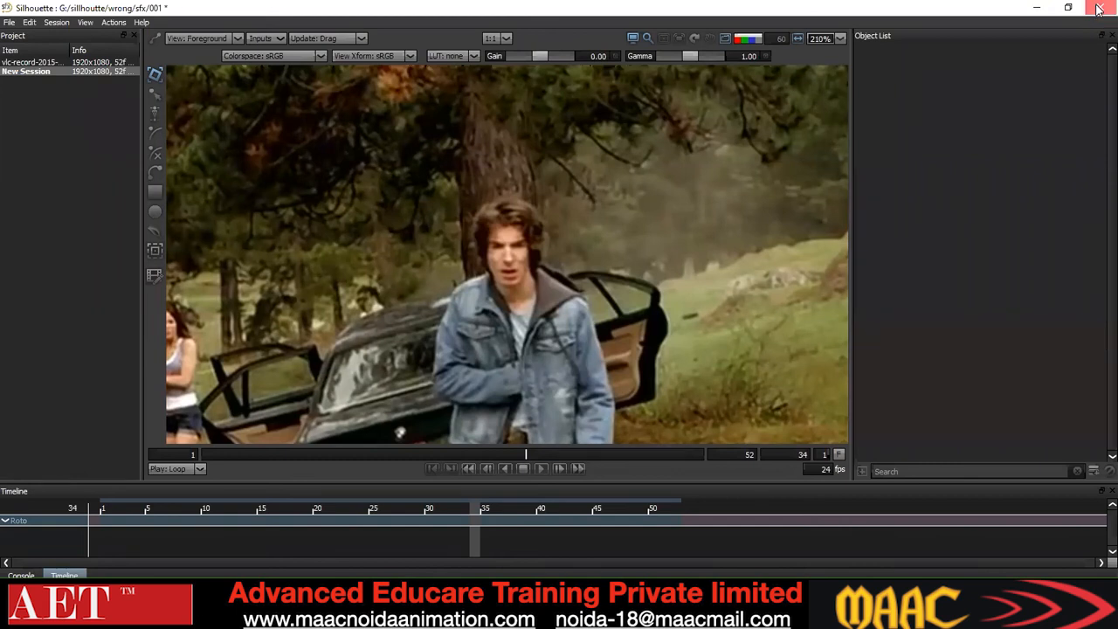
left_click(553, 323)
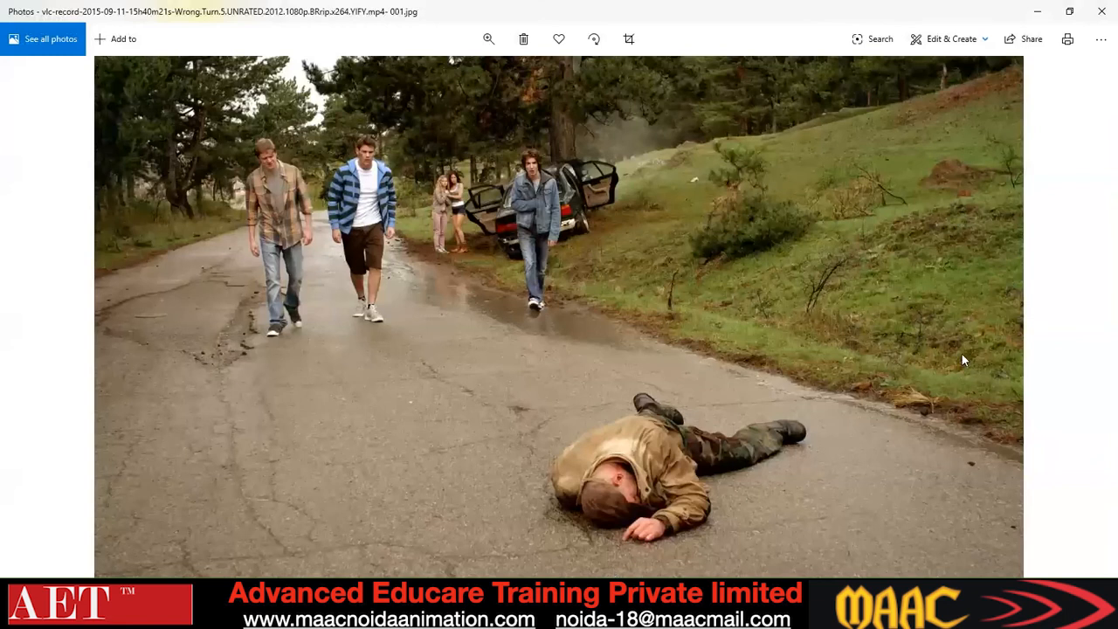
key("alt+Tab")
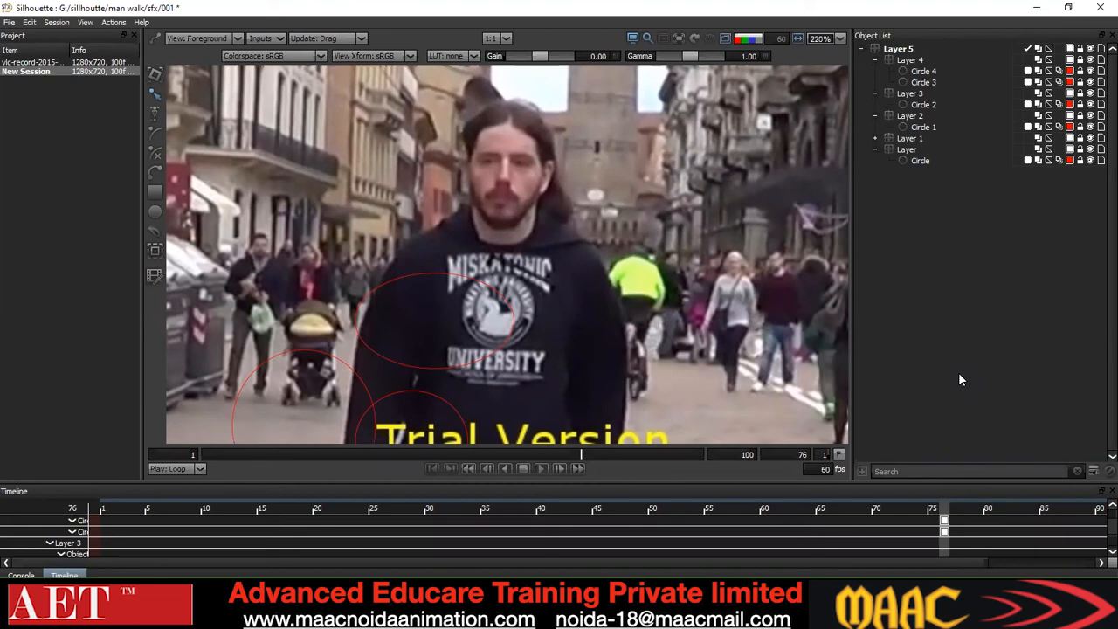
Switch to File Explorer and create a folder named 25-06-2020 inside the sillhoutte folder
key("alt+Tab")
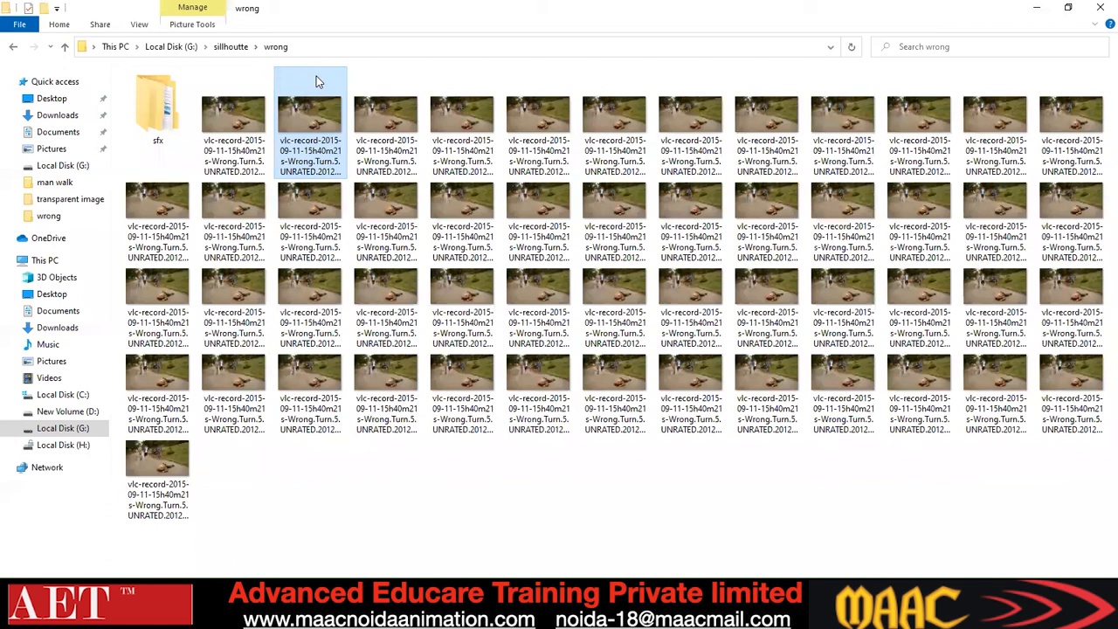
key("alt+Up")
key("ctrl+shift+n")
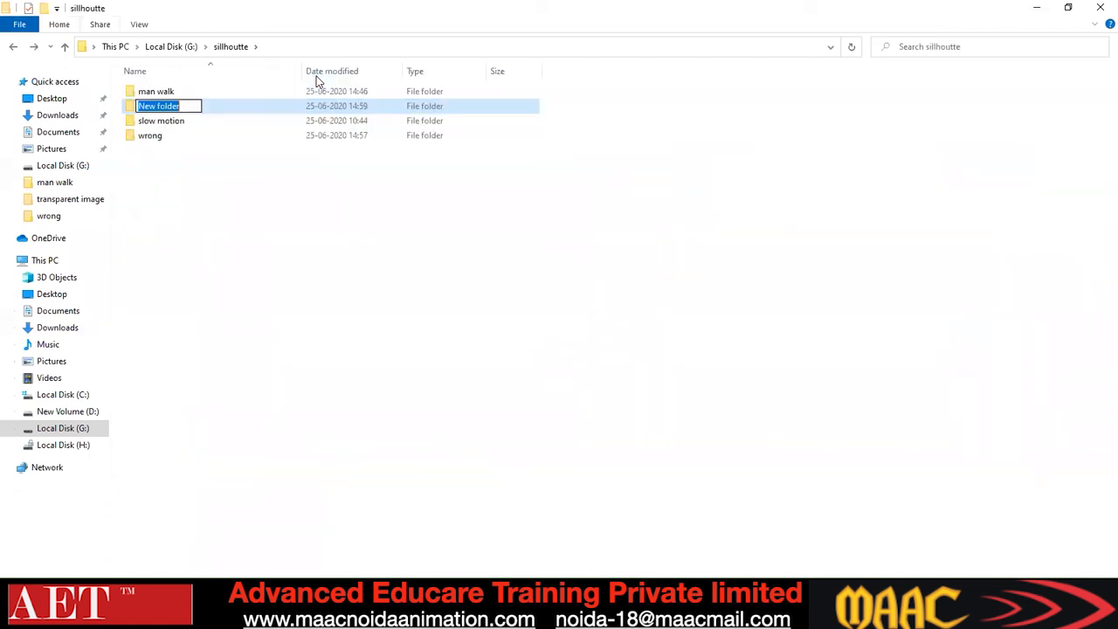
type("25-06-")
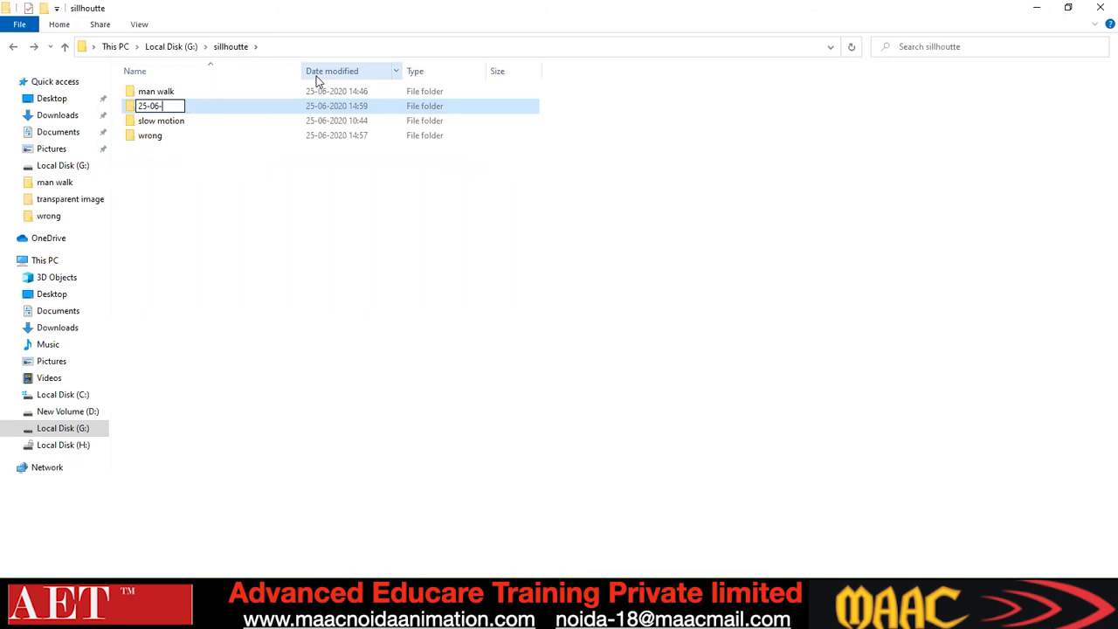
type("2020")
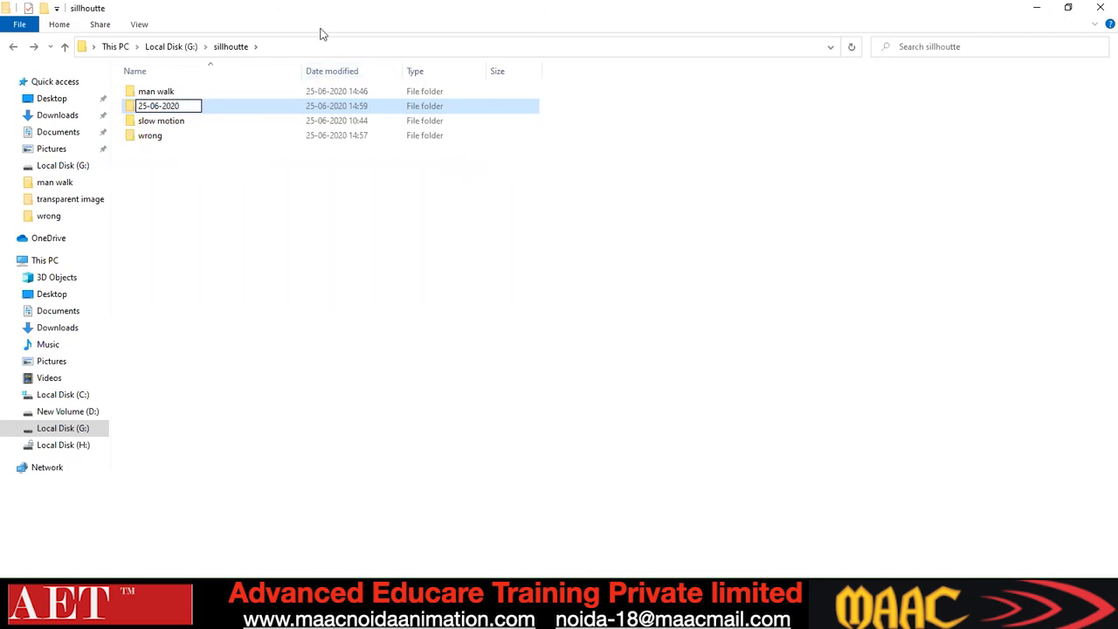
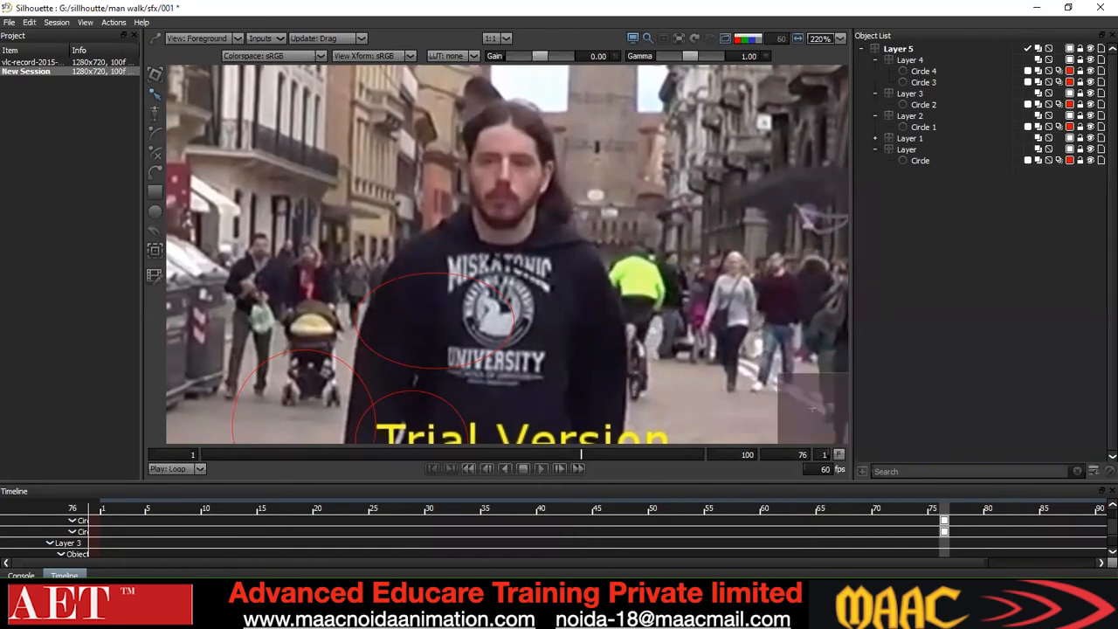
Switch to the slow motion v_001 project in Silhouette and examine the shape around the woman's forehead
left_click(565, 615)
left_click(539, 552)
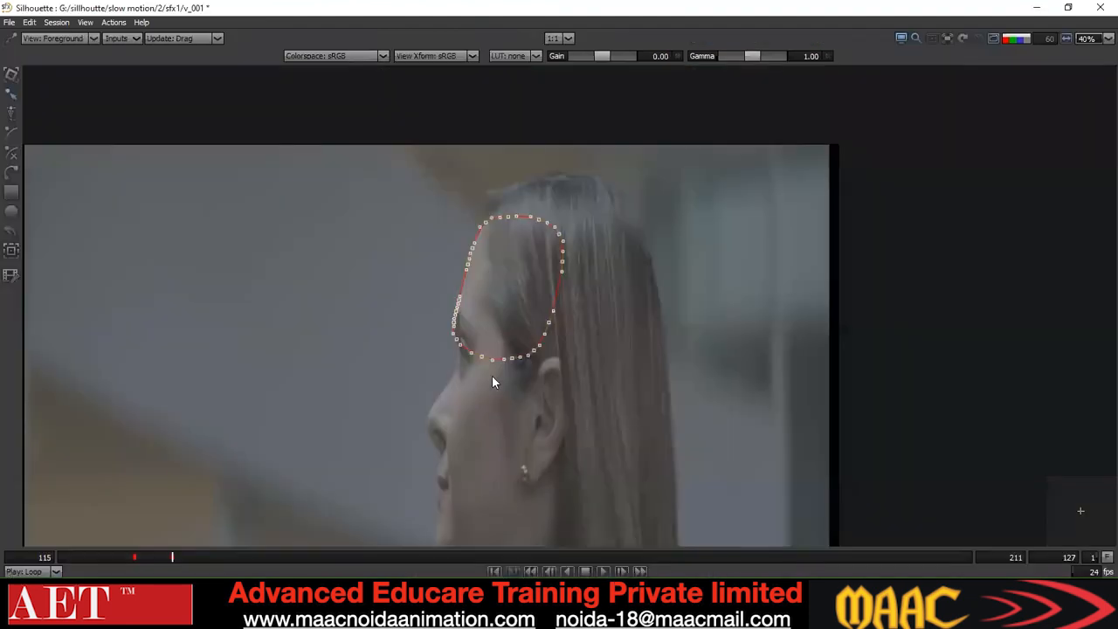
scroll(463, 368, "down", 4)
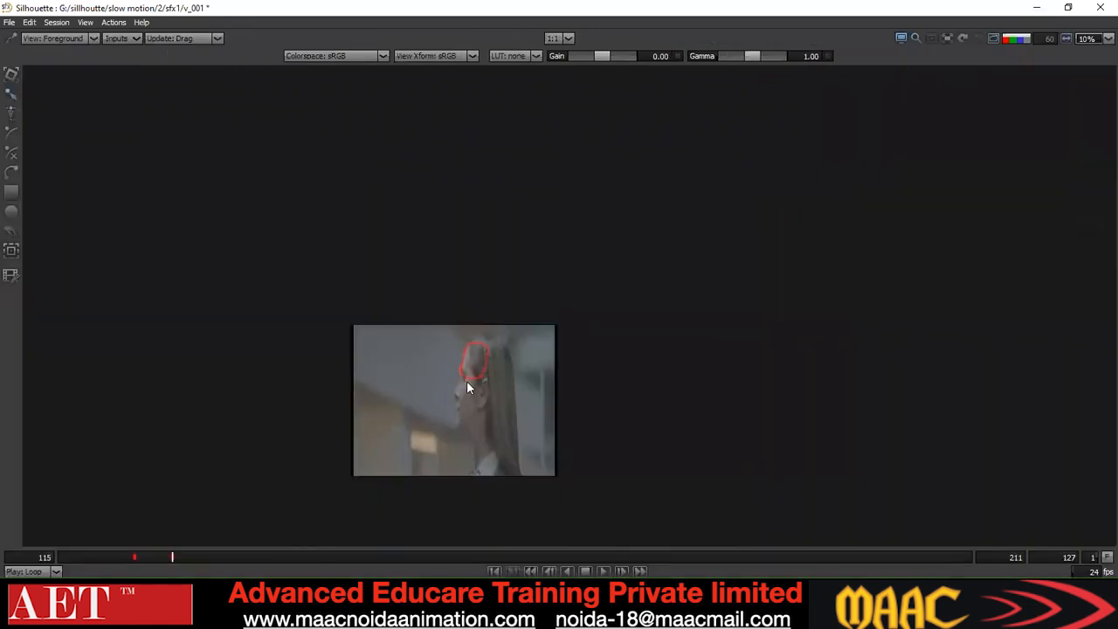
scroll(468, 385, "up", 4)
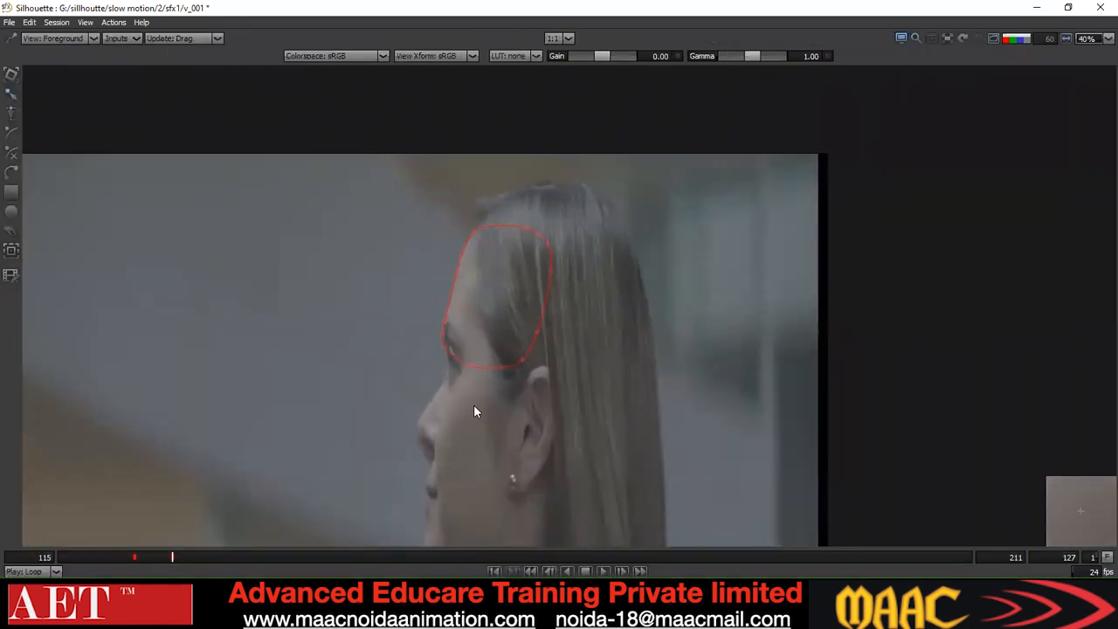
scroll(467, 367, "up", 1)
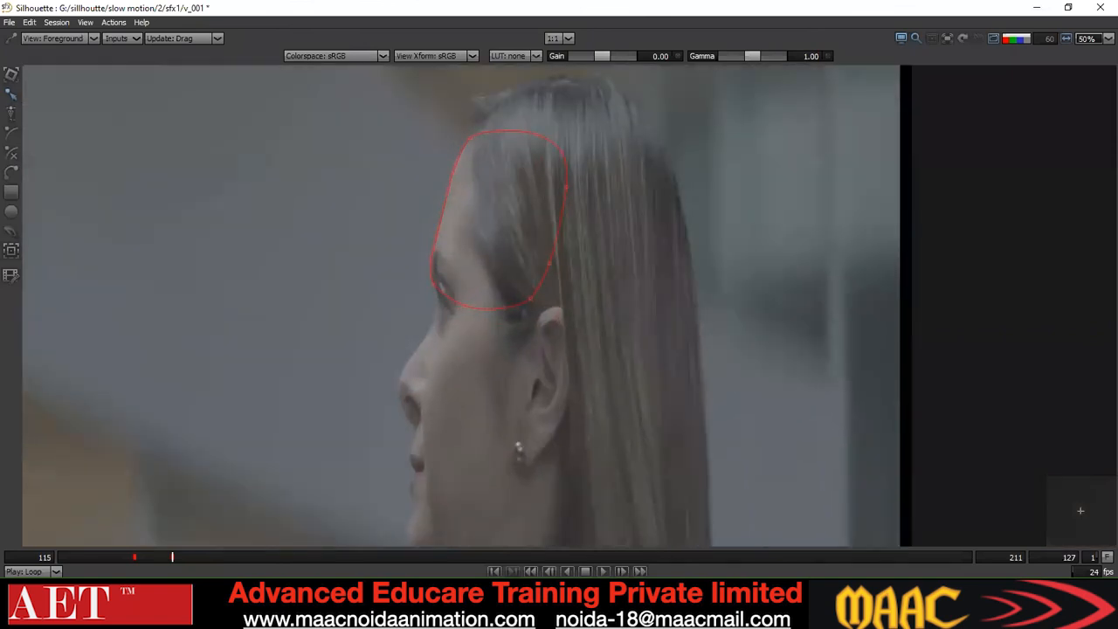
Switch to File Explorer, go back to the sillhoutte folder, and look into the wrong folder
key("alt+Tab")
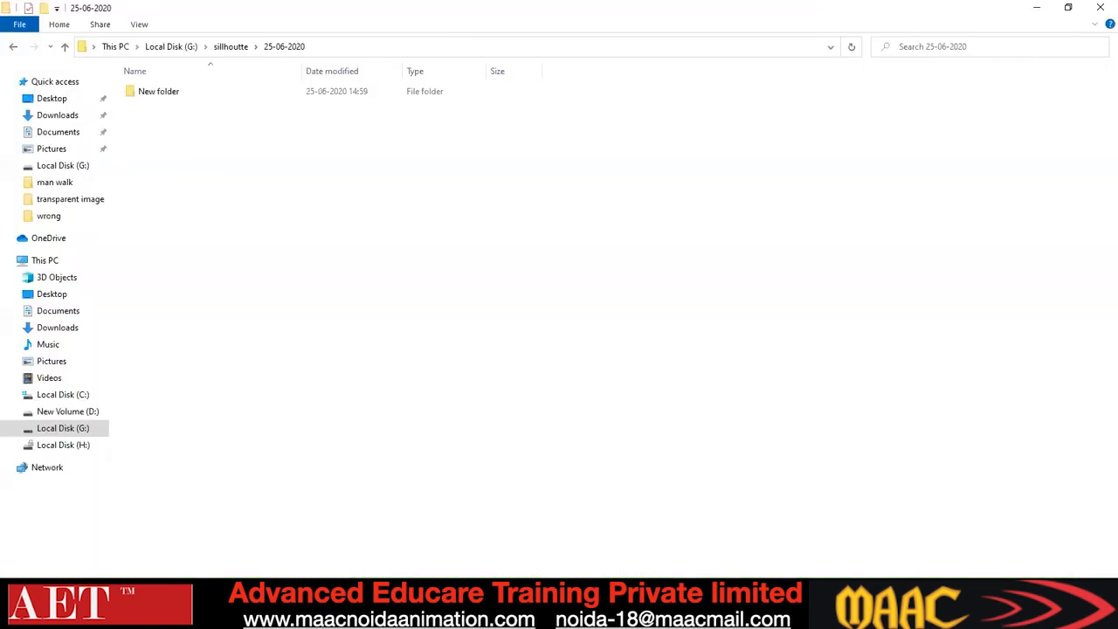
left_click(13, 46)
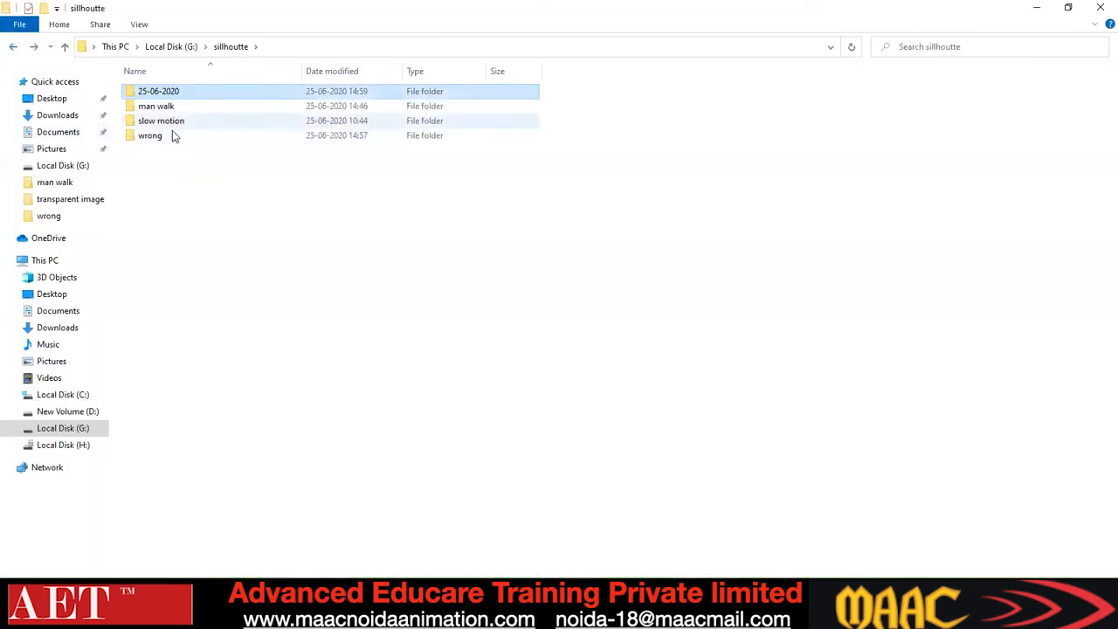
double_click(150, 135)
key("alt+Left")
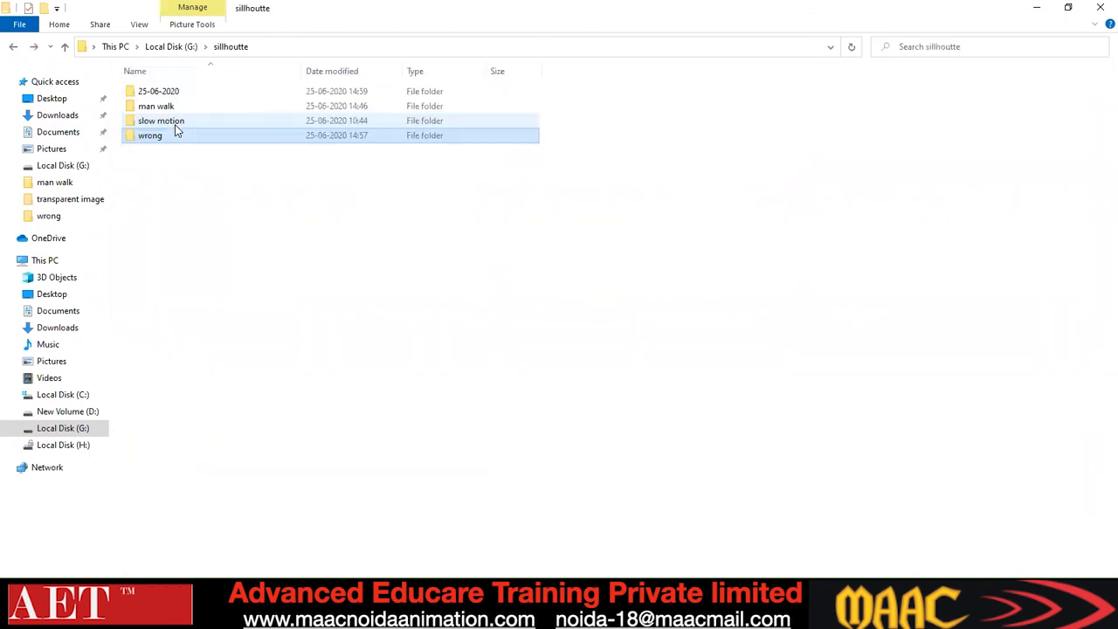
Browse to slow motion\2\sfx\006.sfx and open its project file in Silhouette
double_click(175, 123)
double_click(163, 105)
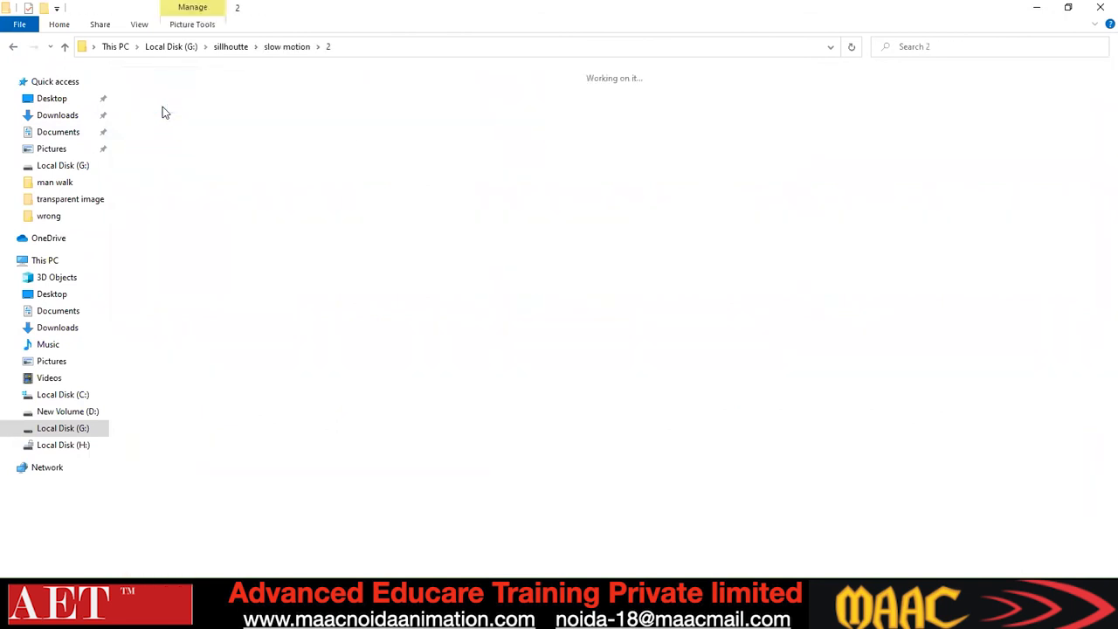
double_click(254, 117)
key("alt+Left")
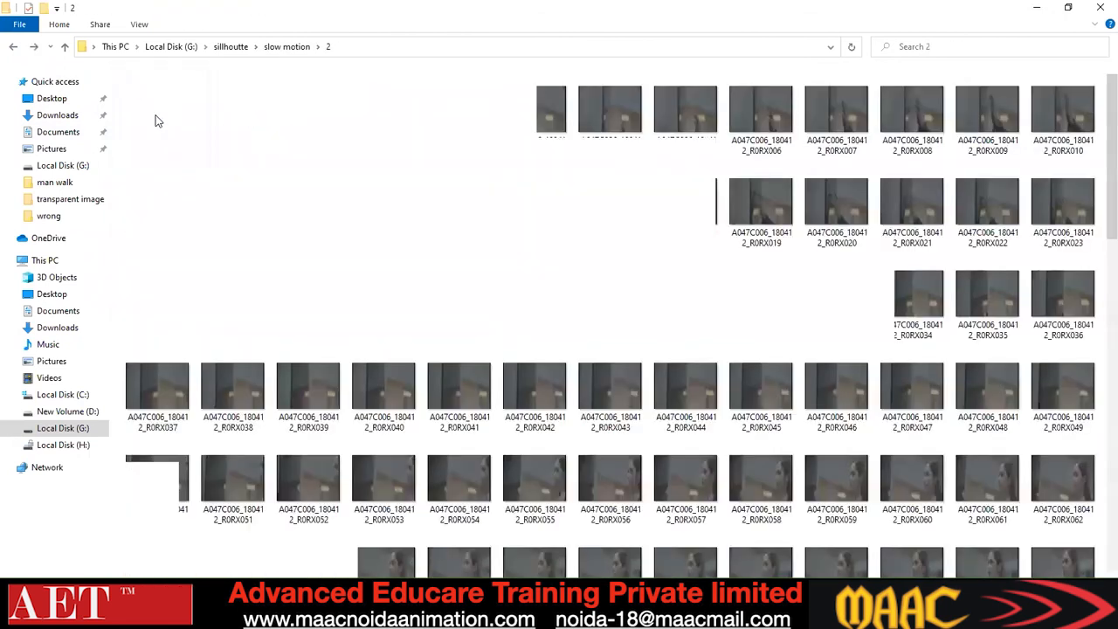
double_click(154, 120)
double_click(158, 166)
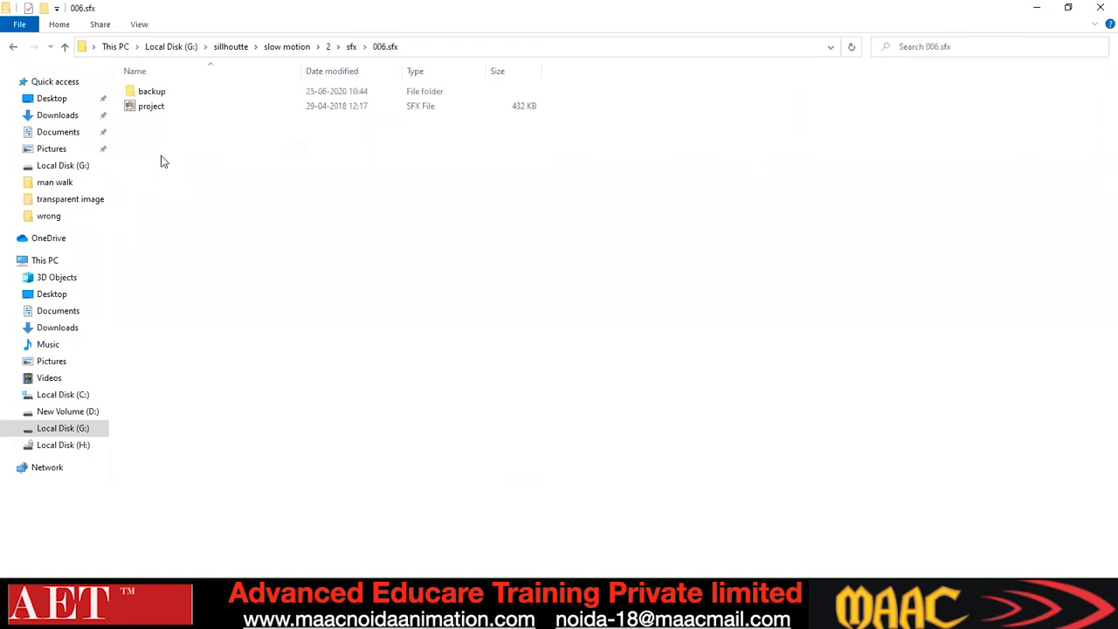
double_click(166, 112)
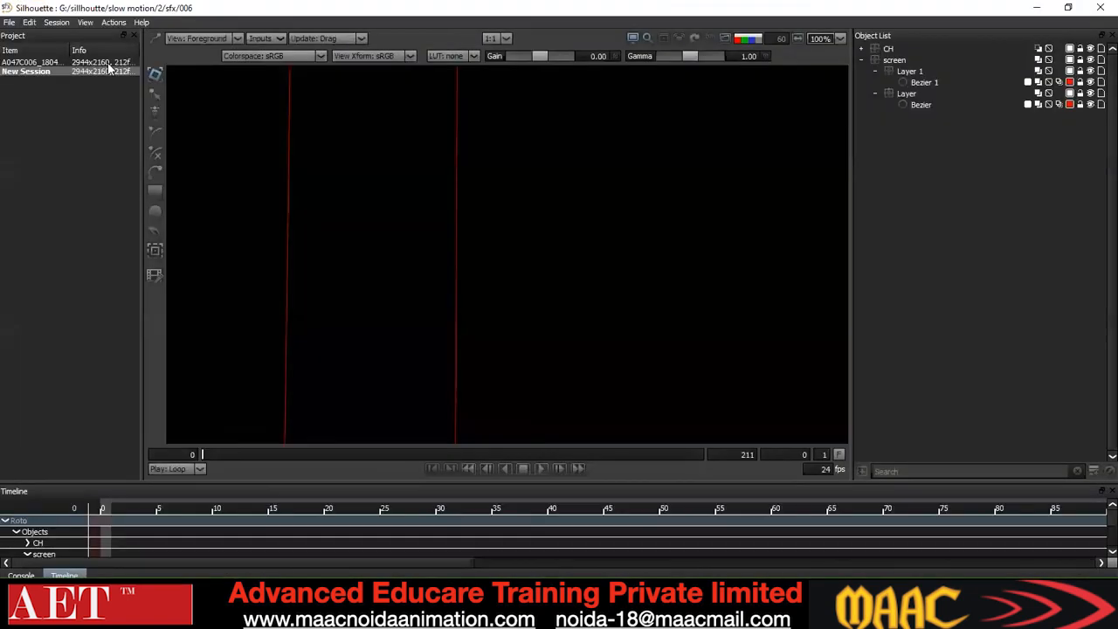
Replace the A047C006 item's media with the image sequence starting at A047C006_180412_R0RX000 in sillhoutte\slow motion\2
right_click(108, 64)
left_click(145, 83)
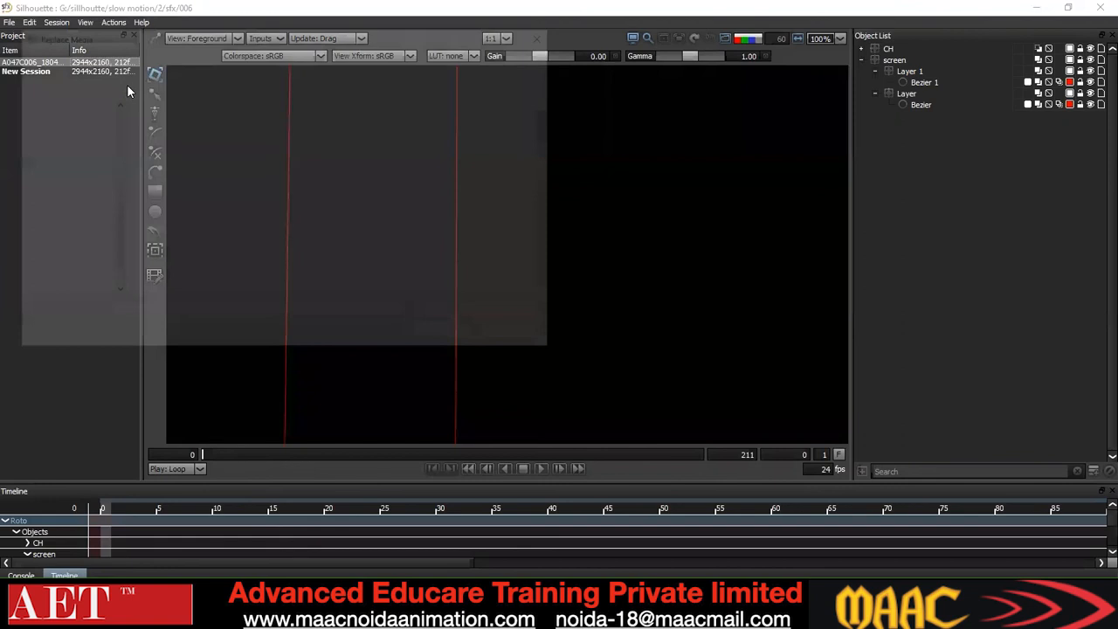
left_click(76, 58)
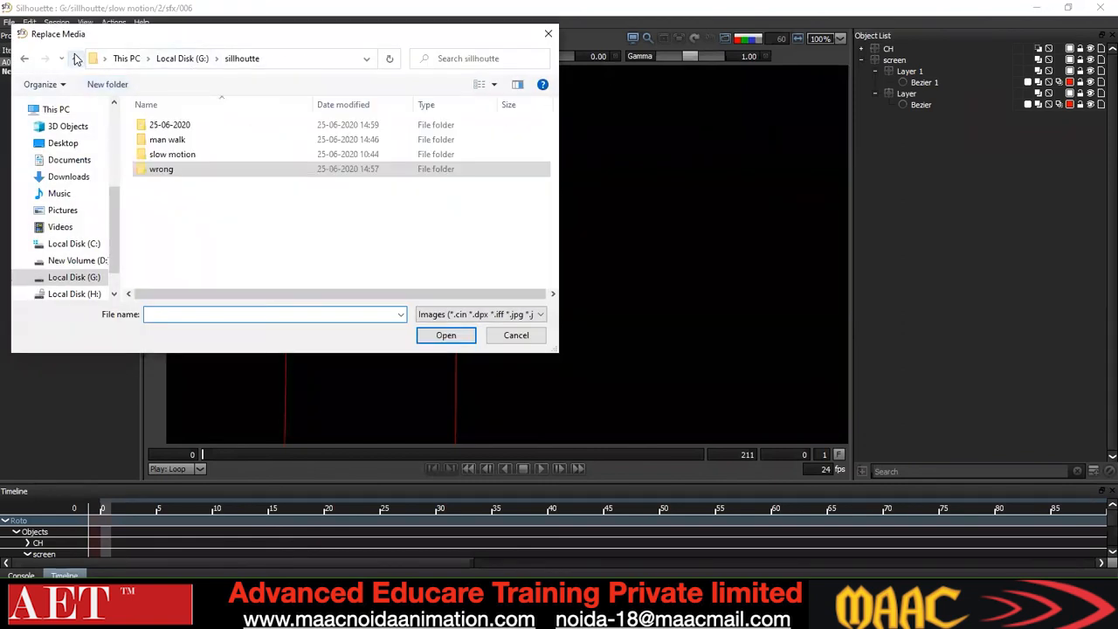
double_click(166, 154)
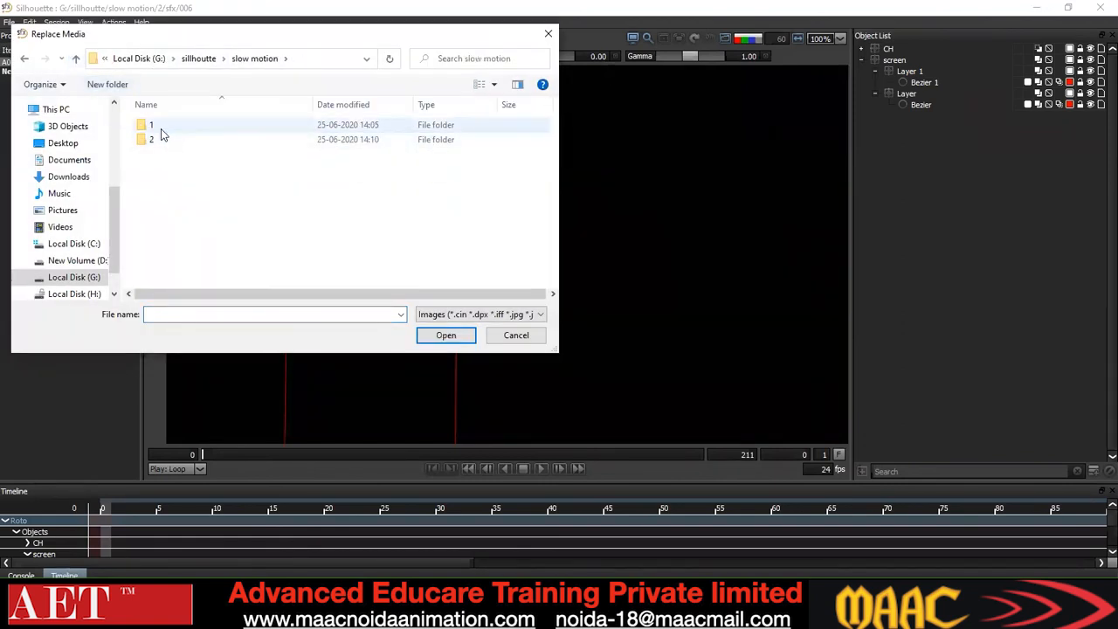
double_click(161, 131)
key("BackSpace")
double_click(161, 139)
left_click(340, 149)
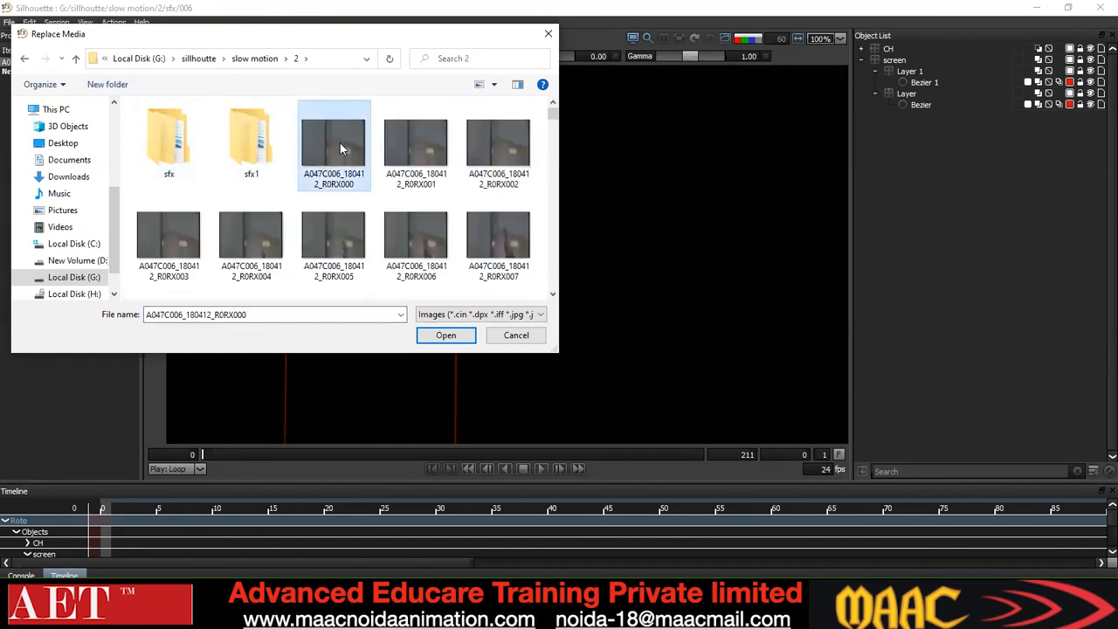
left_click(447, 336)
Scrub through the footage, review the CH group's layers, and examine the hand shapes closely at frame 18
scroll(500, 310, "down", 5)
left_click_drag(296, 448, 651, 456)
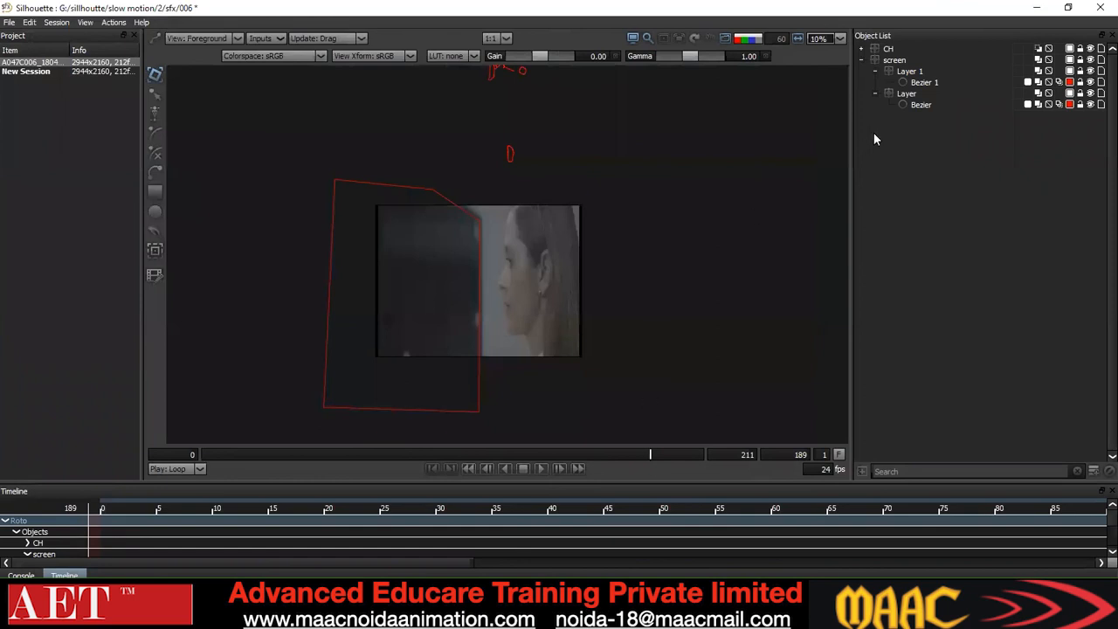
left_click(861, 48)
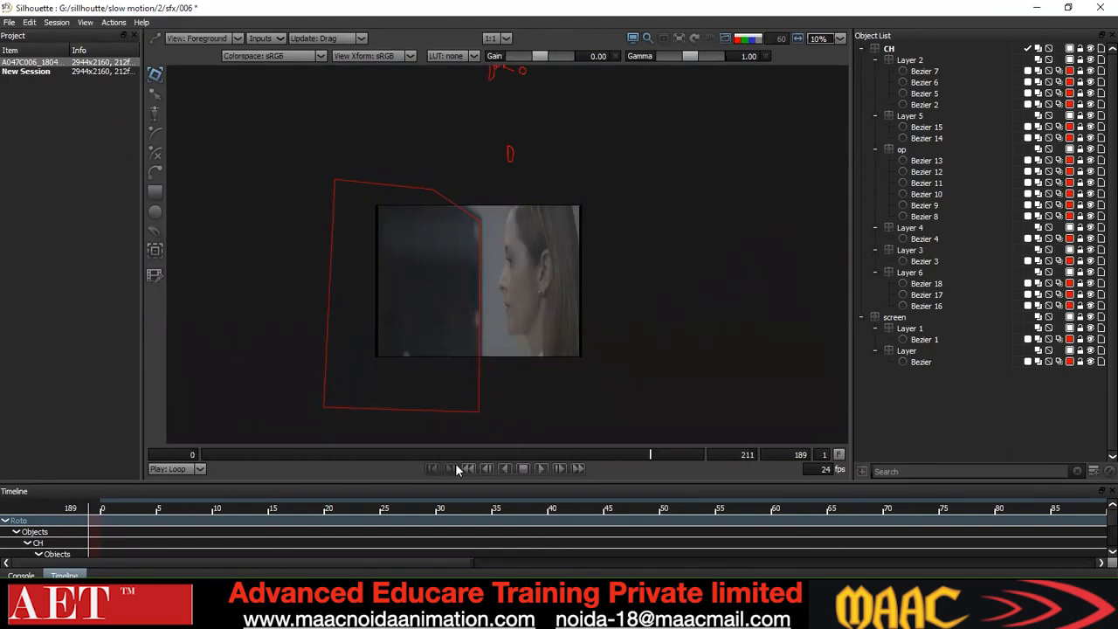
left_click_drag(510, 455, 246, 468)
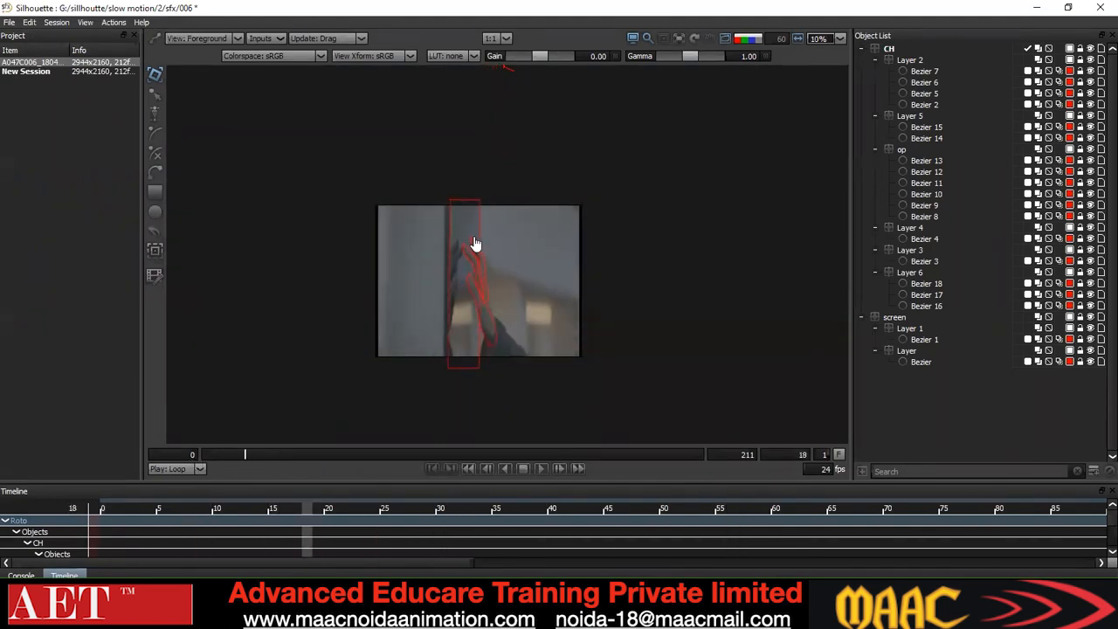
scroll(457, 277, "up", 2)
scroll(461, 245, "down", 1)
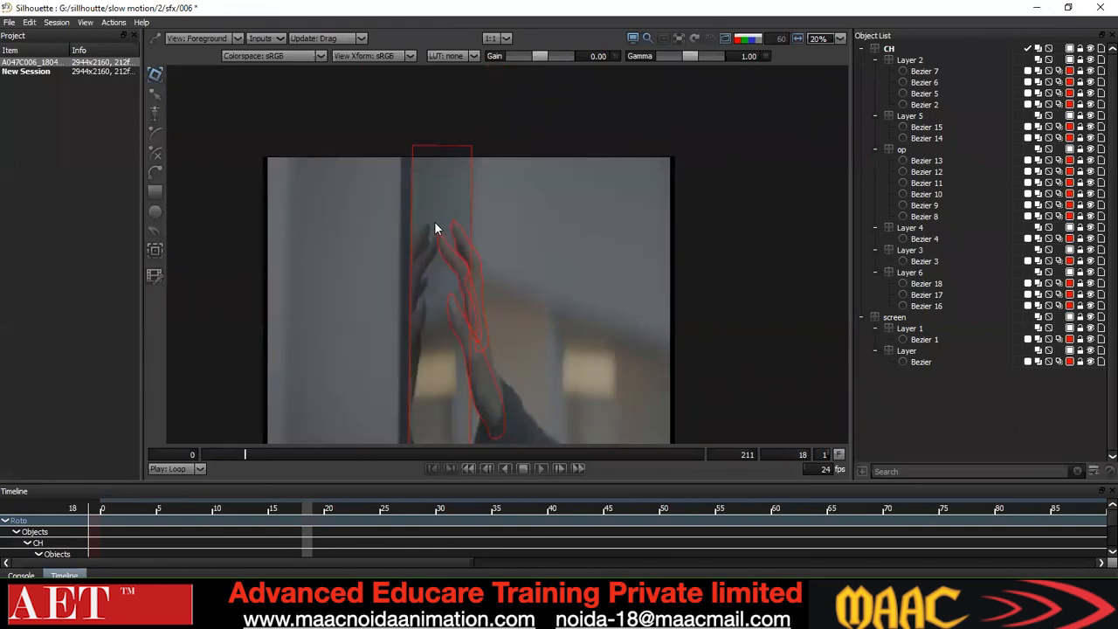
left_click_drag(405, 242, 422, 202)
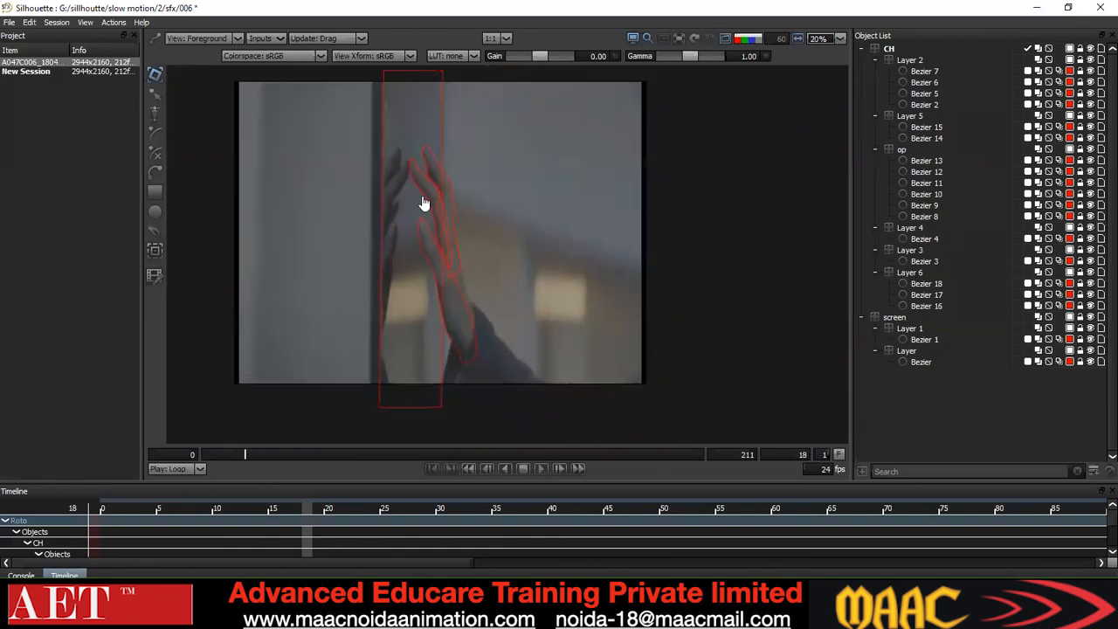
scroll(423, 203, "up", 2)
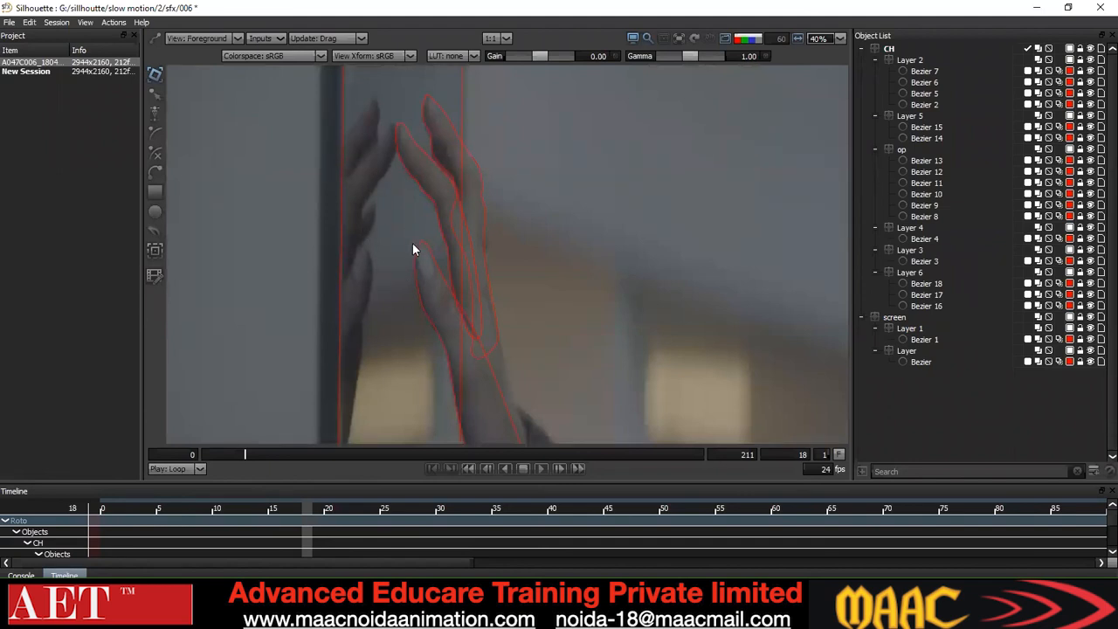
scroll(415, 236, "down", 1)
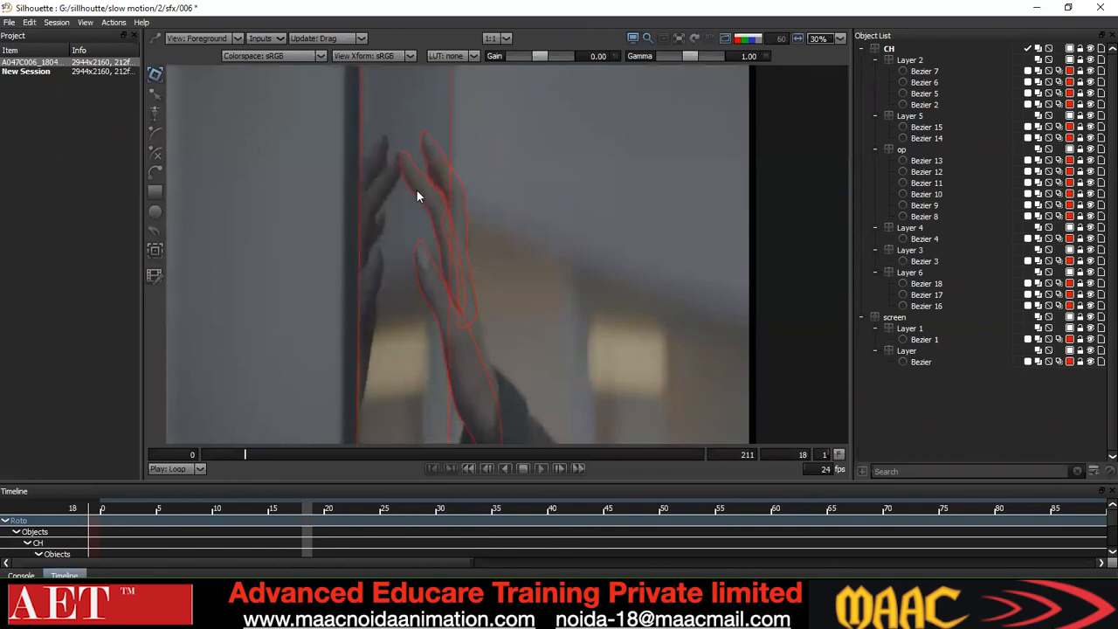
left_click(862, 49)
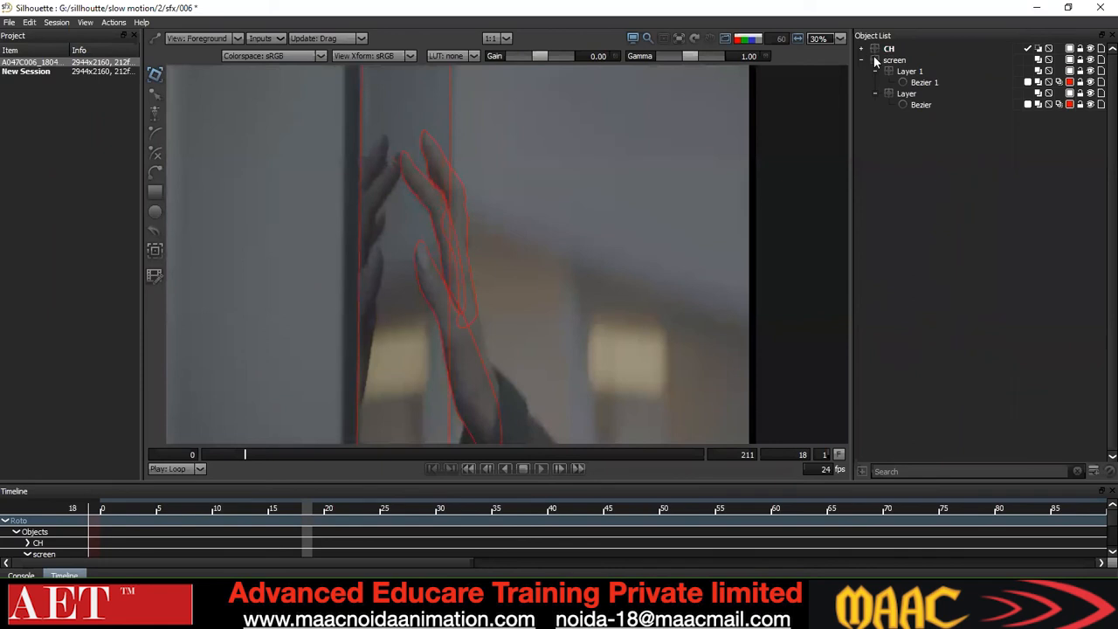
Show the output with the blue matte overlay and scrub between frames 17 and 36 to review the screen area
key("3")
scroll(488, 247, "down", 2)
left_click_drag(486, 253, 460, 252)
scroll(448, 253, "up", 1)
left_click(262, 453)
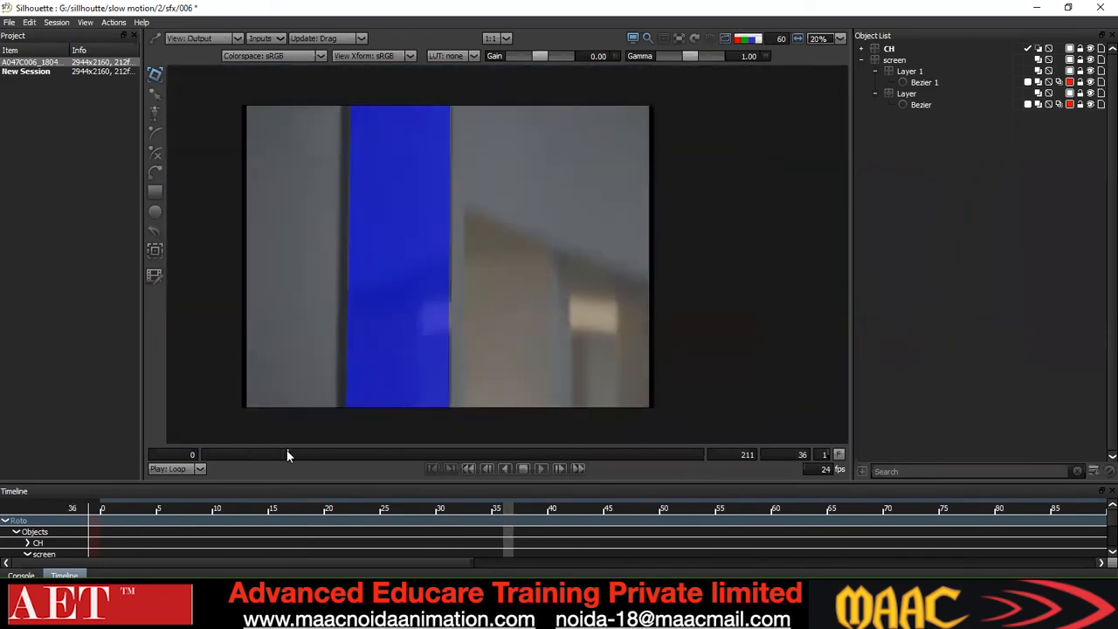
left_click_drag(254, 450, 243, 478)
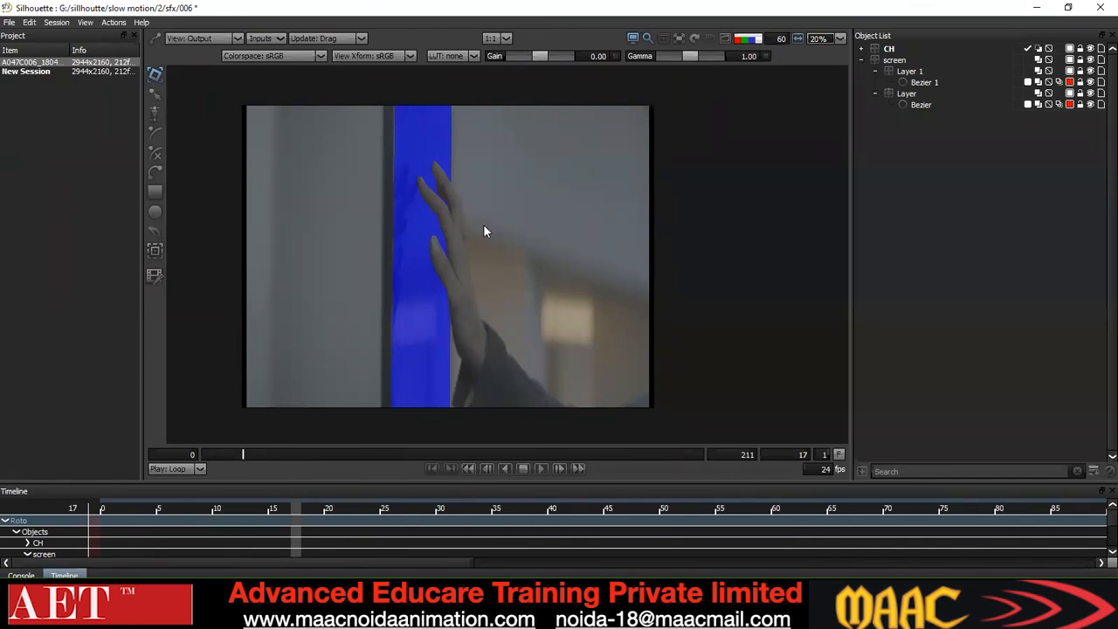
Compare the foreground view with the blue overlay output around the fingers at frame 17
key("1")
key("2")
key("1")
key("2")
key("1")
key("2")
scroll(434, 198, "up", 3)
scroll(499, 358, "down", 3)
key("1")
key("2")
key("1")
key("2")
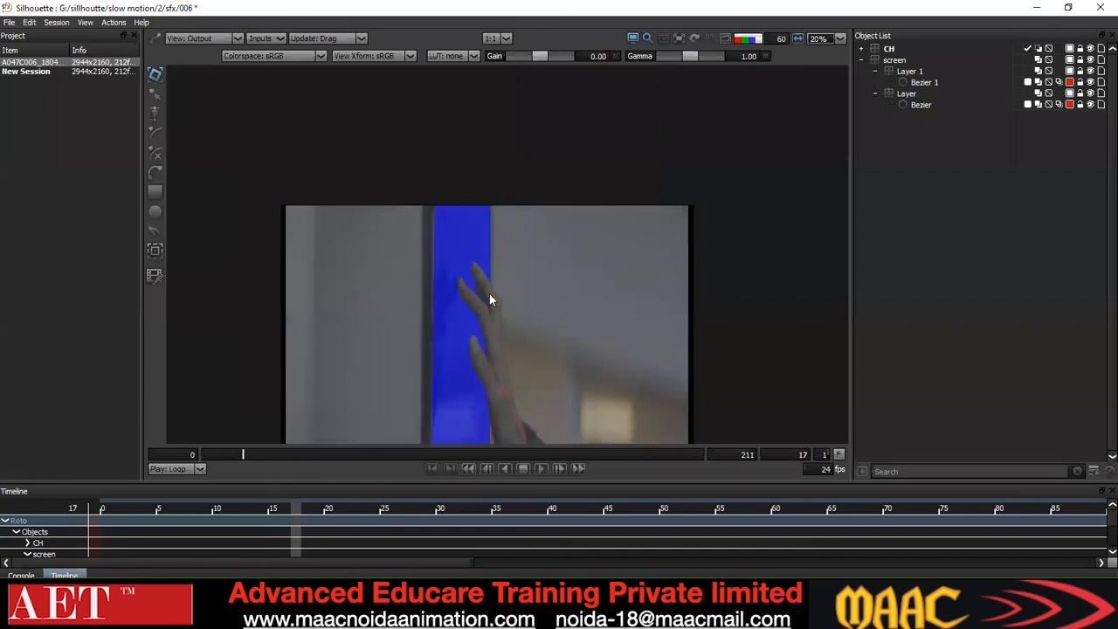
scroll(465, 196, "up", 2)
key("1")
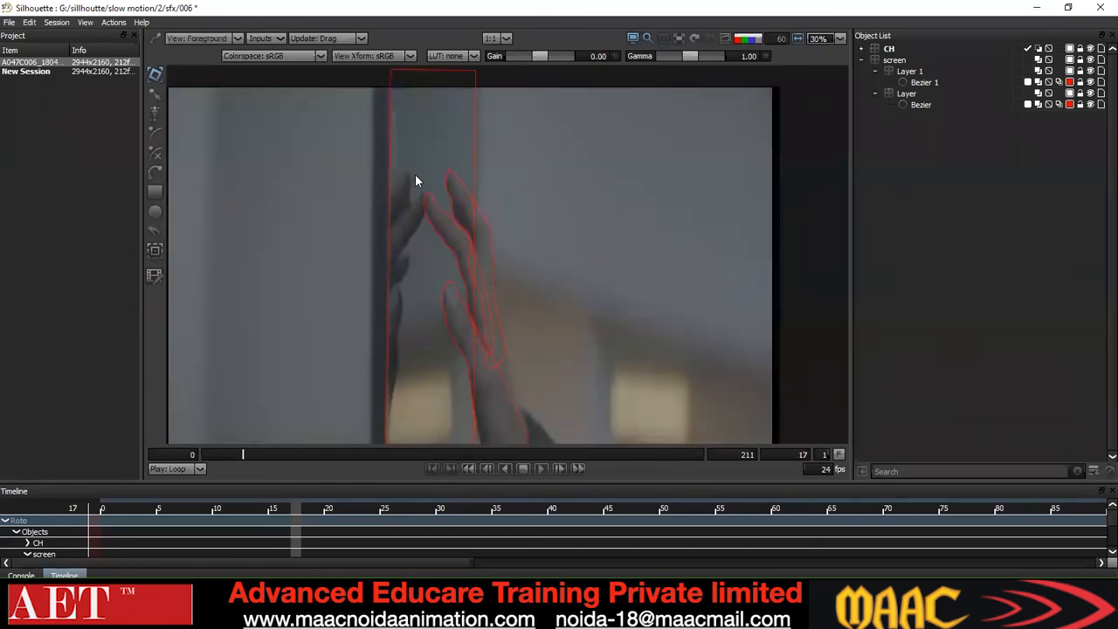
key("2")
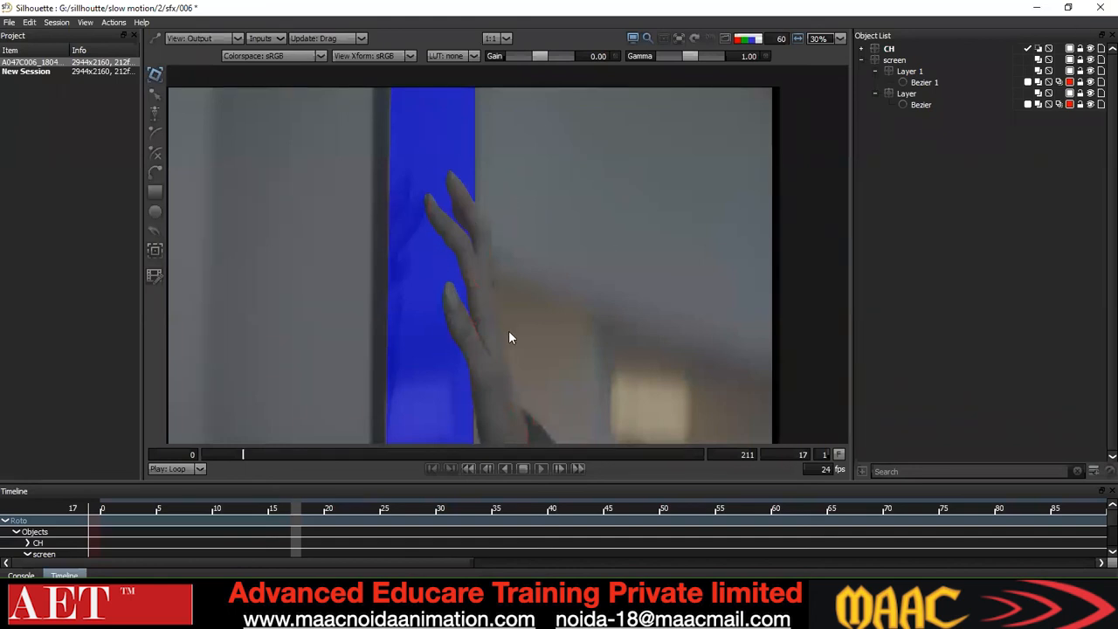
Return to the foreground view with the shape outlines shown and scrub to frame 28
scroll(436, 191, "down", 3)
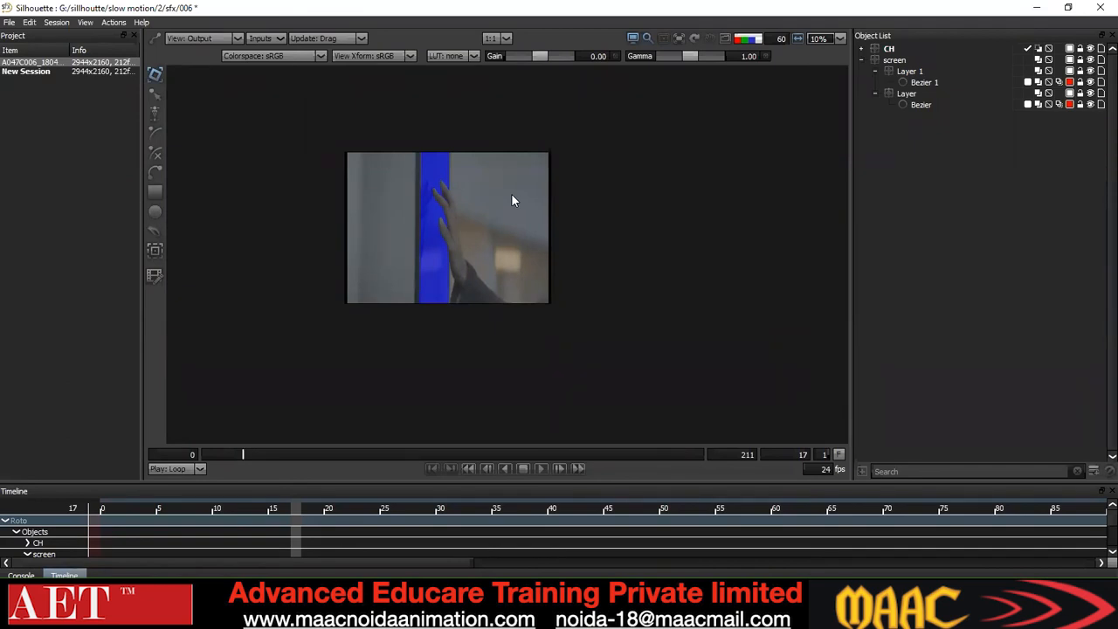
key("f")
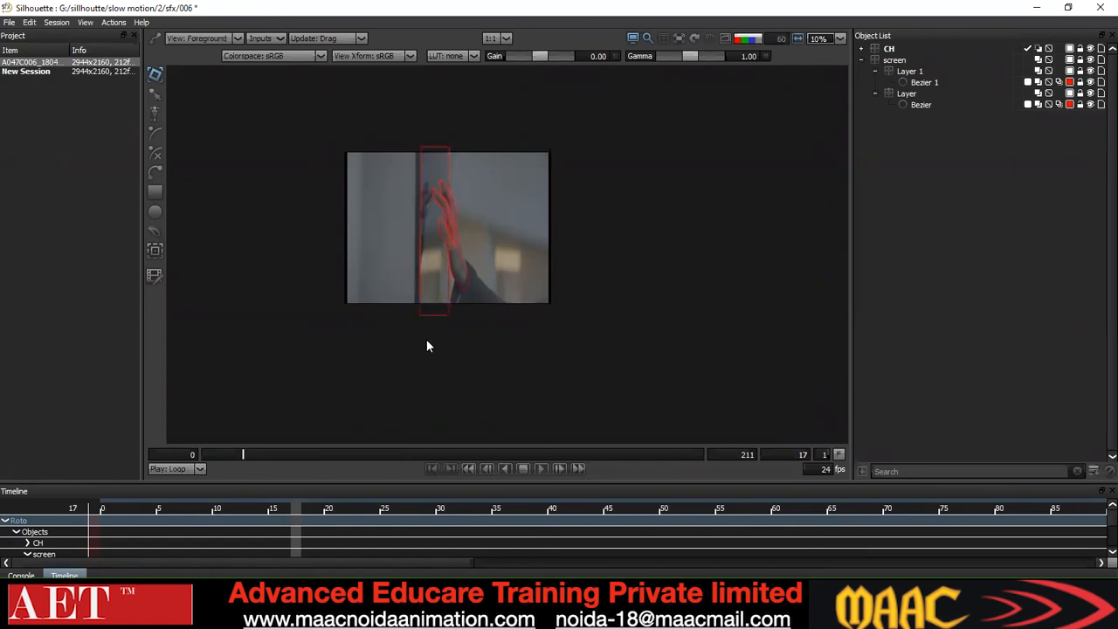
left_click_drag(294, 453, 269, 455)
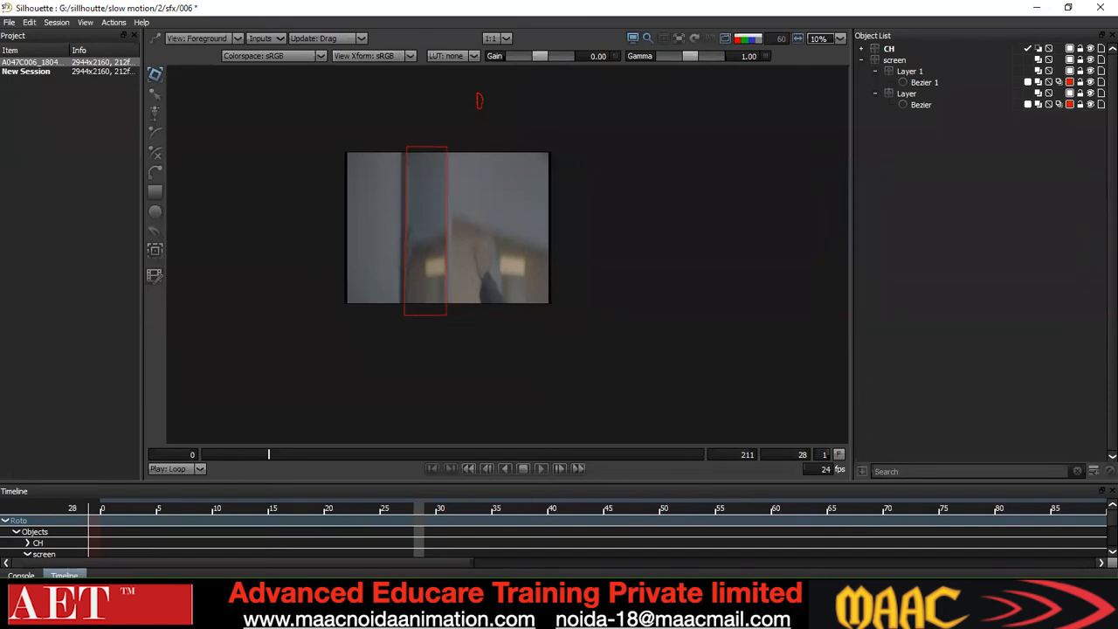
Switch to File Explorer and go back from the 006.sfx folder to the sillhoutte folder
left_click(567, 612)
left_click(452, 535)
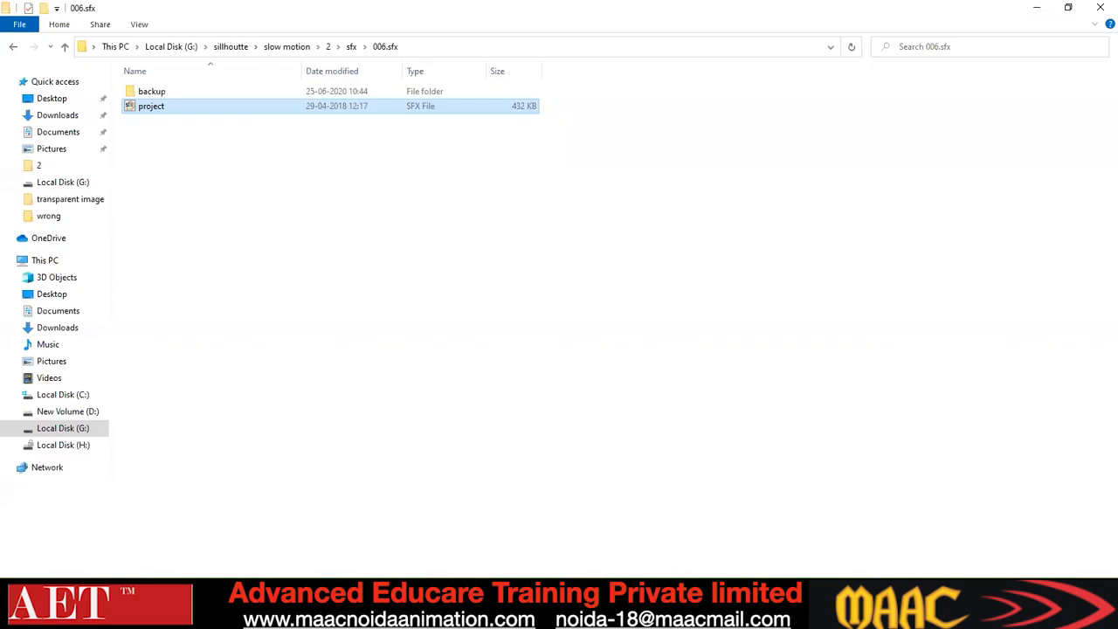
left_click(15, 46)
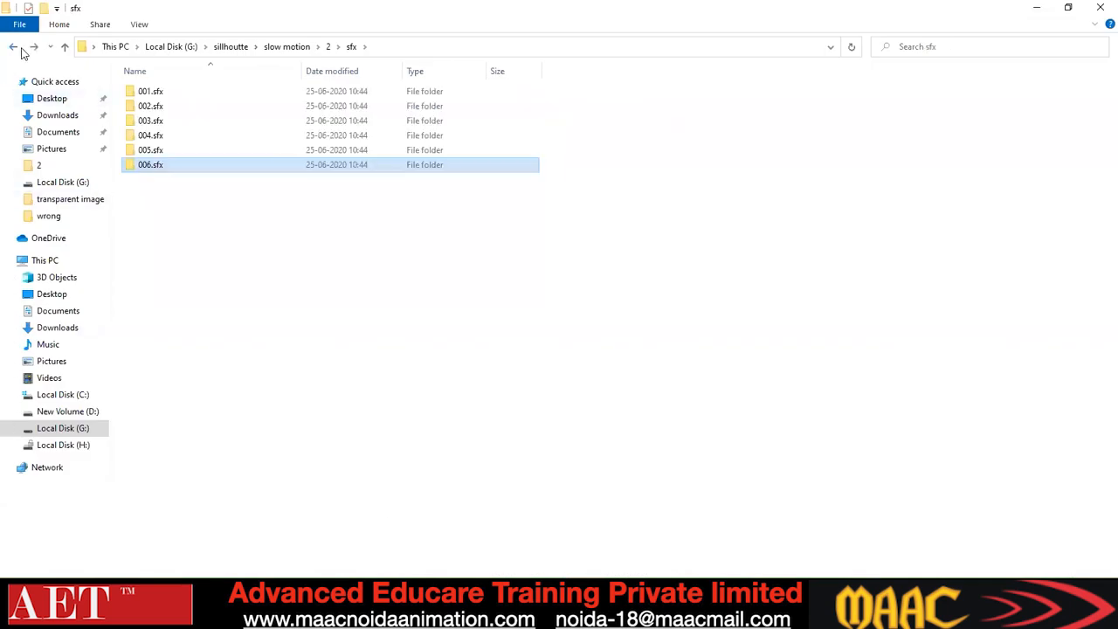
left_click(15, 48)
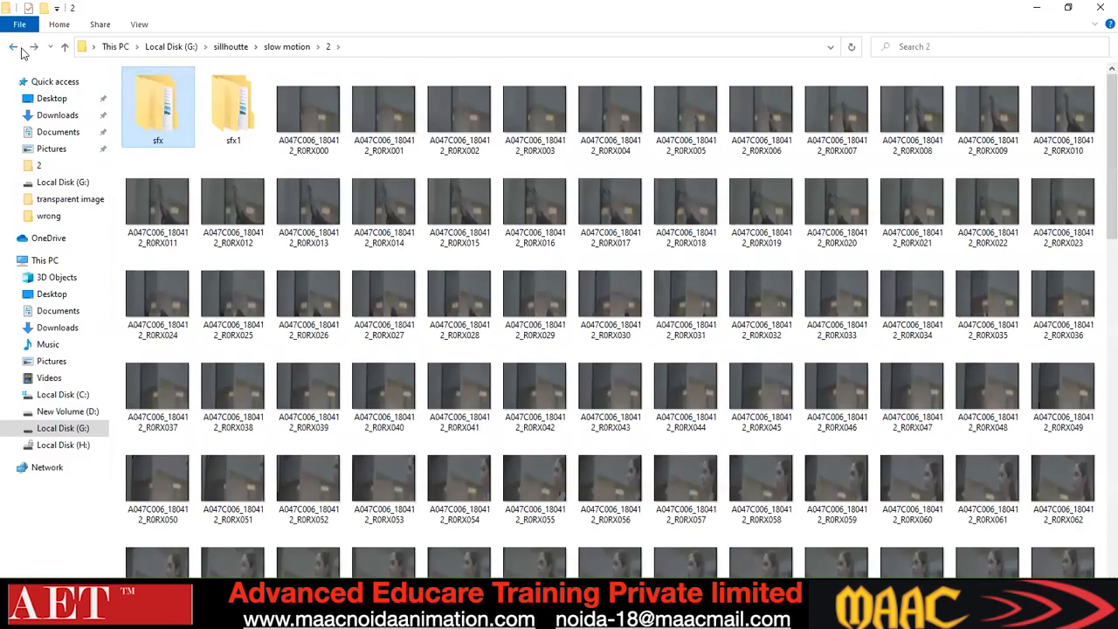
left_click(16, 48)
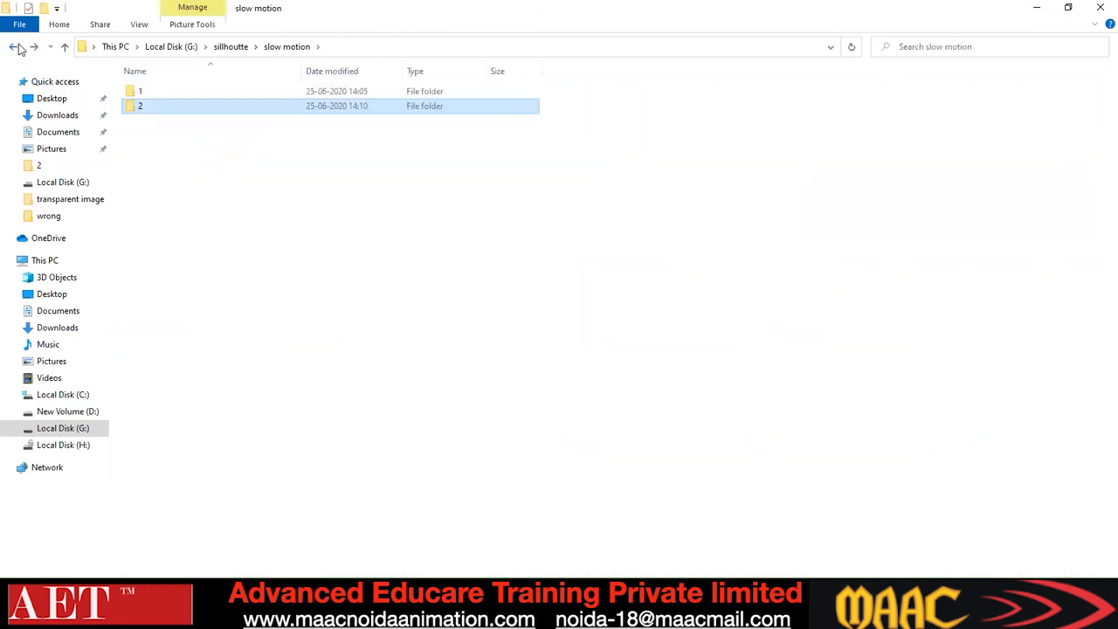
left_click(16, 47)
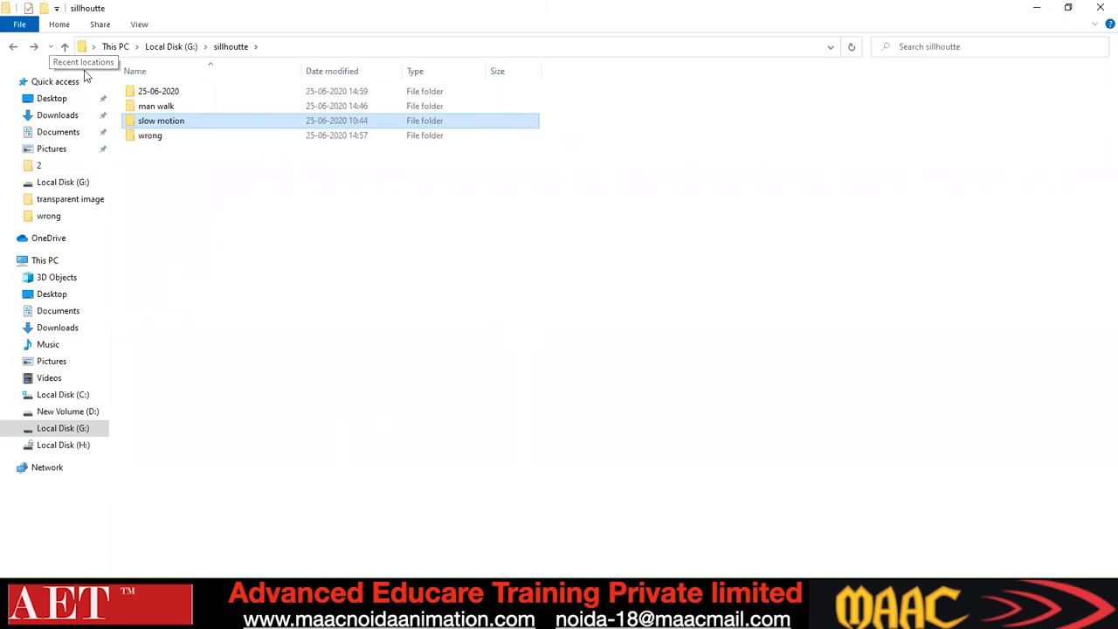
Open the wrong folder and step through its image sequence frame by frame in Photos
double_click(157, 136)
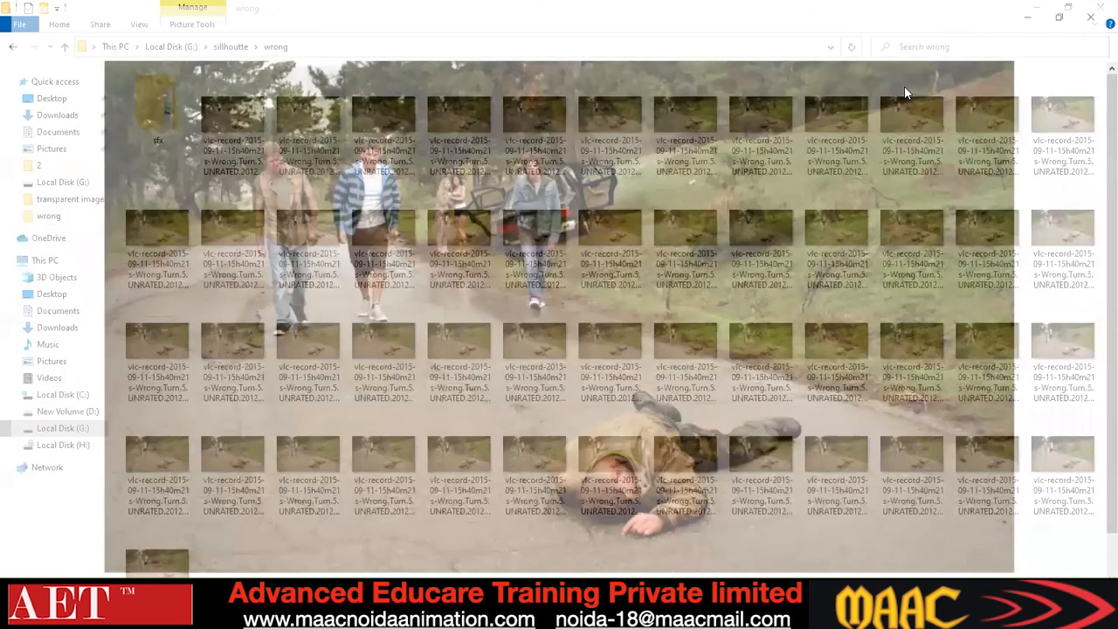
key("Right")
key("Right")
key("Right")
key("Right")
key("Right")
key("Right")
key("Right")
key("Right")
key("Right")
key("Right")
key("Right")
key("Right")
key("Right")
key("Right")
key("Right")
key("Right")
key("Right")
key("Right")
key("Right")
key("Right")
key("Right")
key("Right")
key("Right")
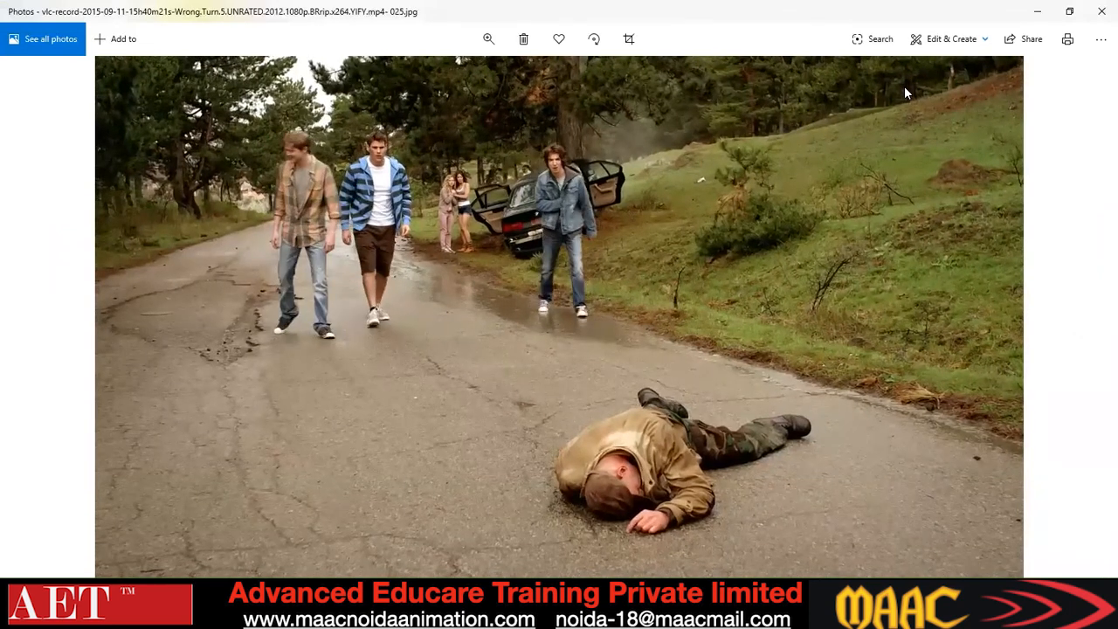
key("Right")
key("Right")
key("Right")
key("Right")
key("Right")
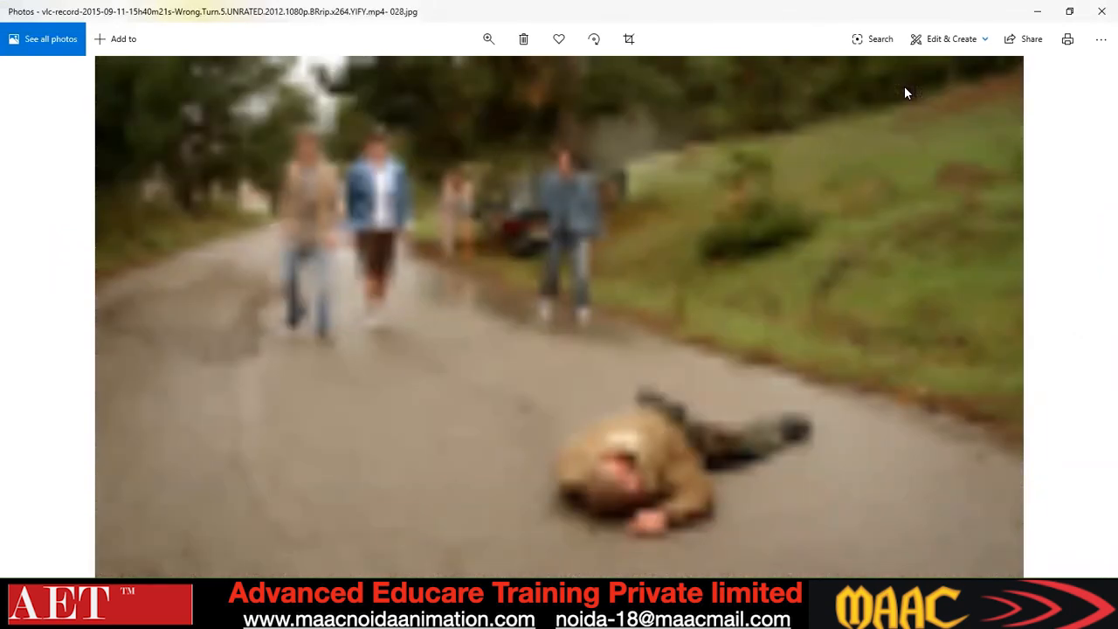
key("Right")
key("Right")
key("Right")
key("Right")
key("Right")
key("Right")
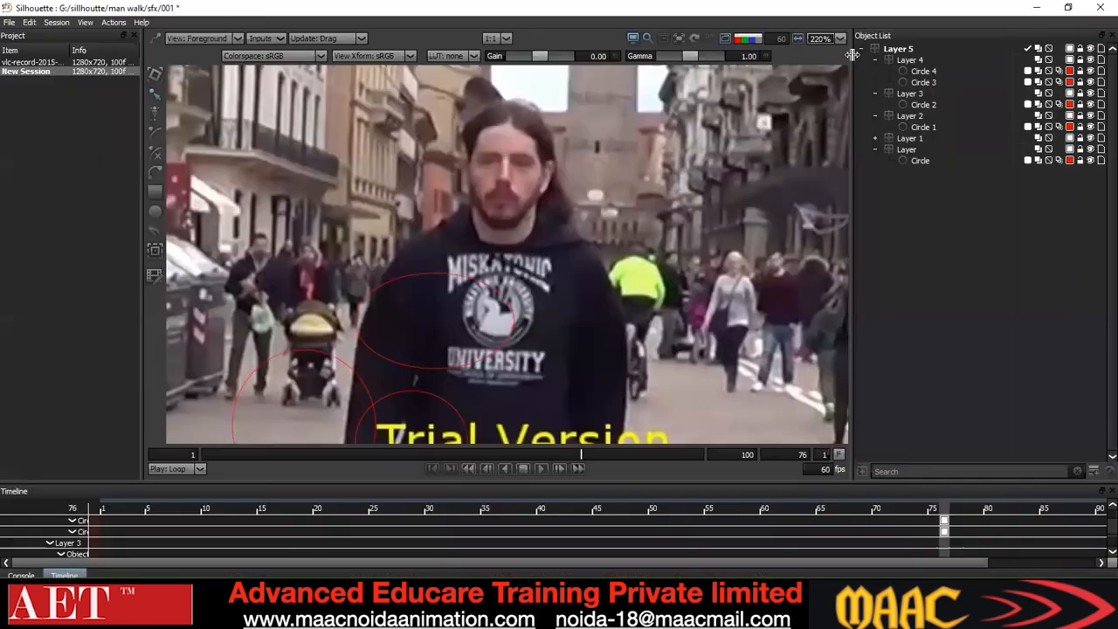
In Silhouette's man walk project, collapse and select Layer 5 and export it as Silhouette Shapes named ss in the project folder
left_click(861, 50)
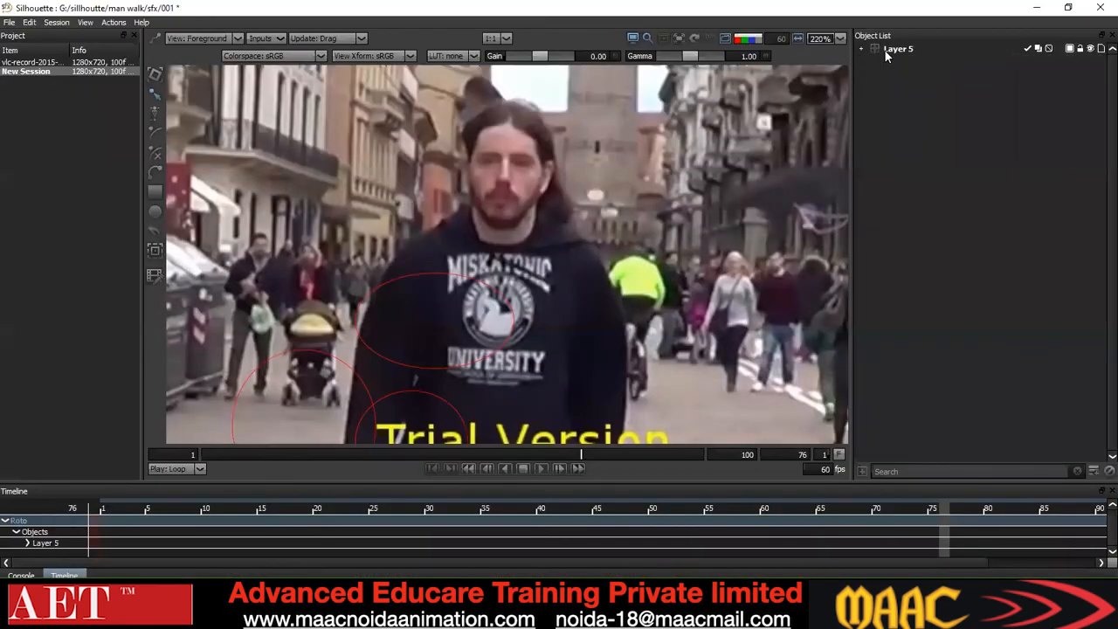
left_click(885, 51)
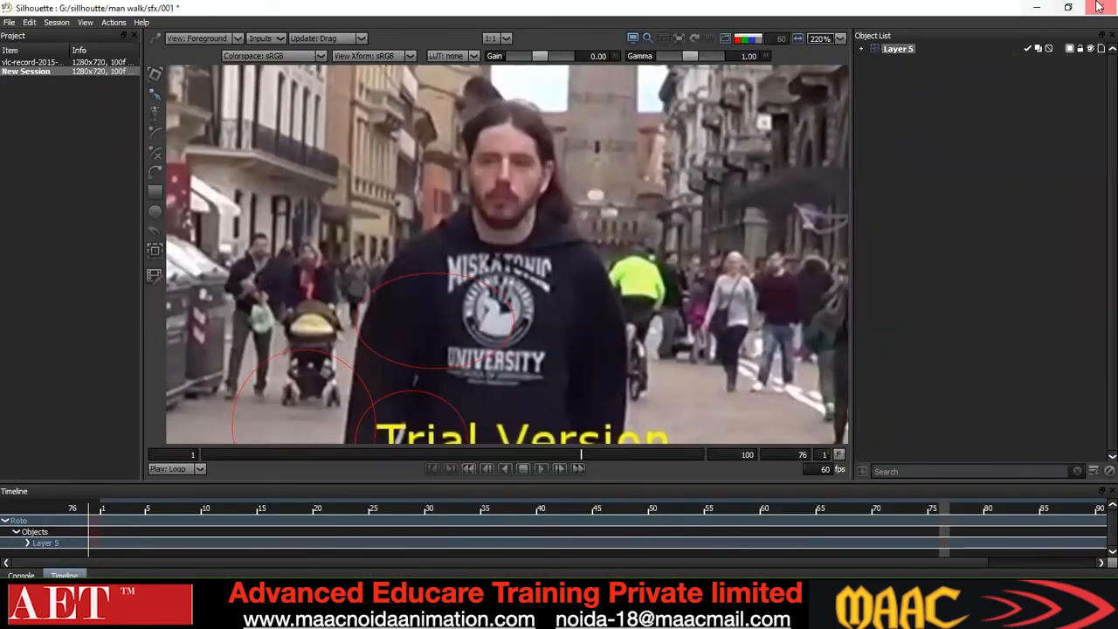
left_click(9, 22)
mouse_move(80, 169)
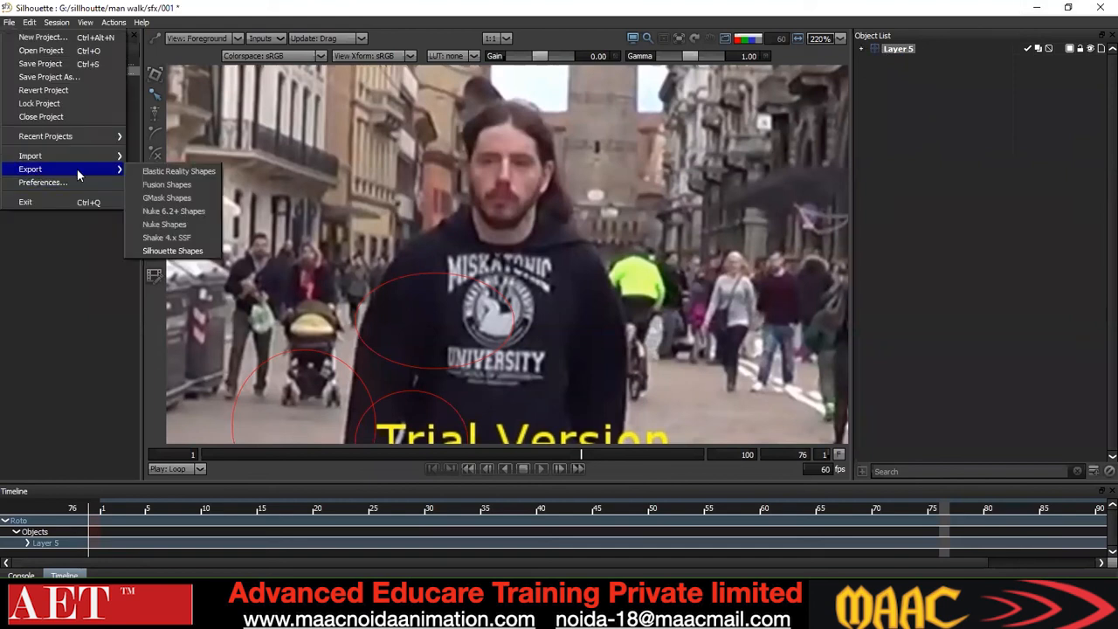
left_click(181, 253)
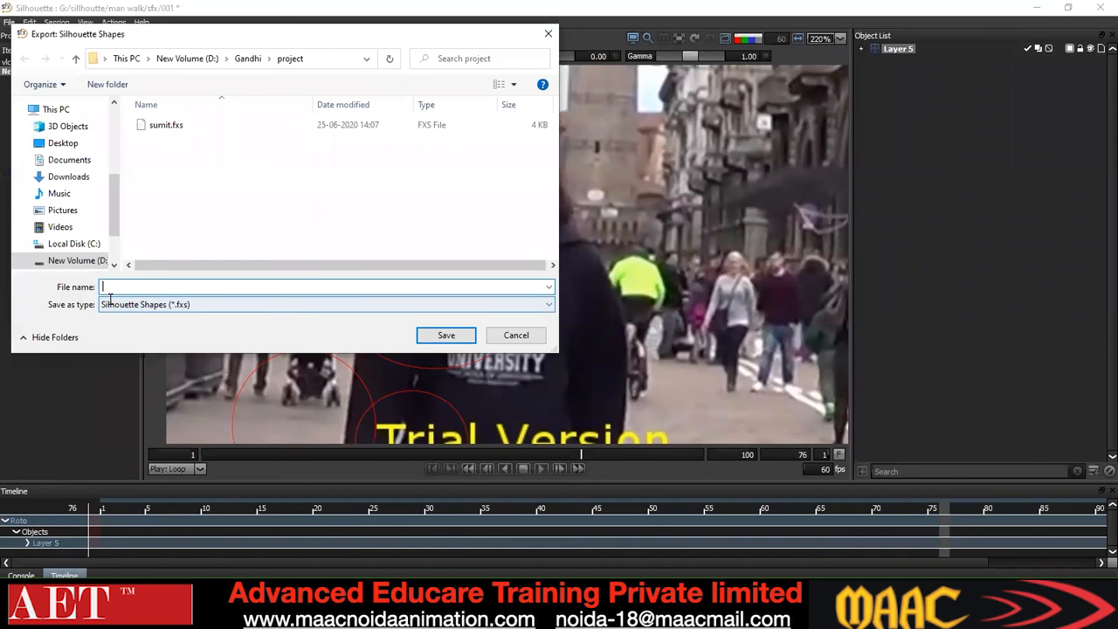
type("sss")
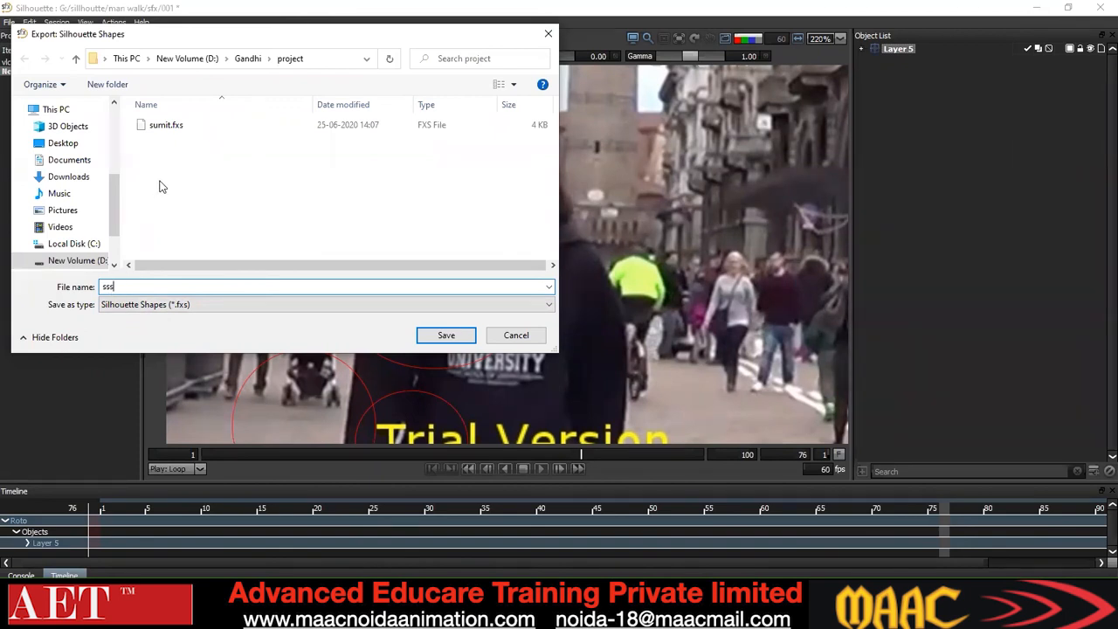
key("BackSpace")
key("Return")
left_click(374, 611)
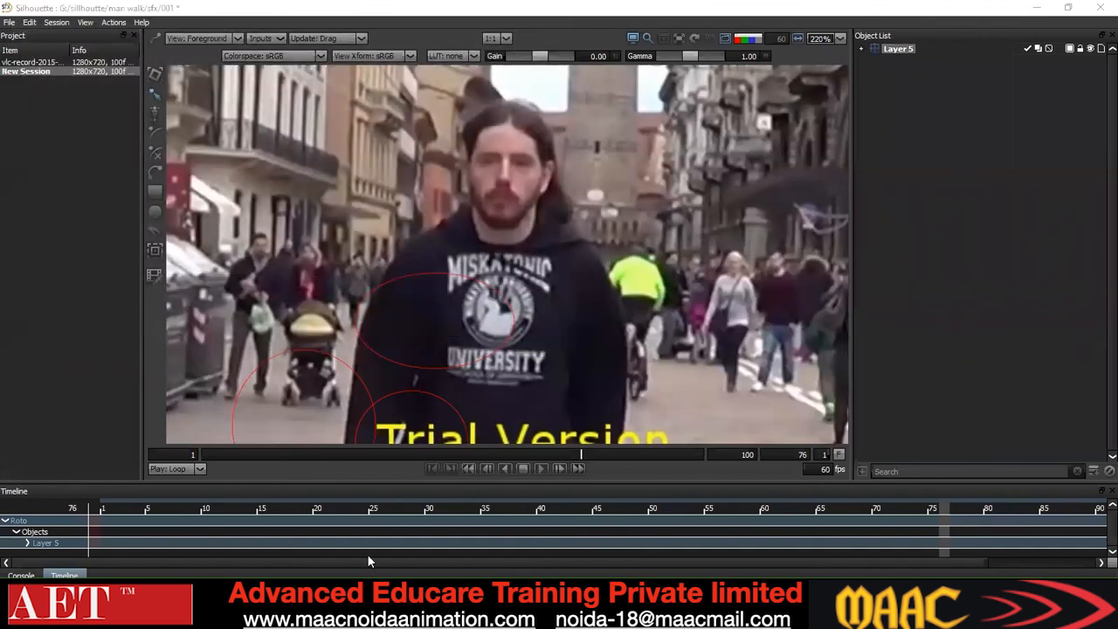
Switch to File Explorer and open the project folder inside Gandhi on New Volume (D:) to inspect the exported ss.fxs shape file
left_click(74, 432)
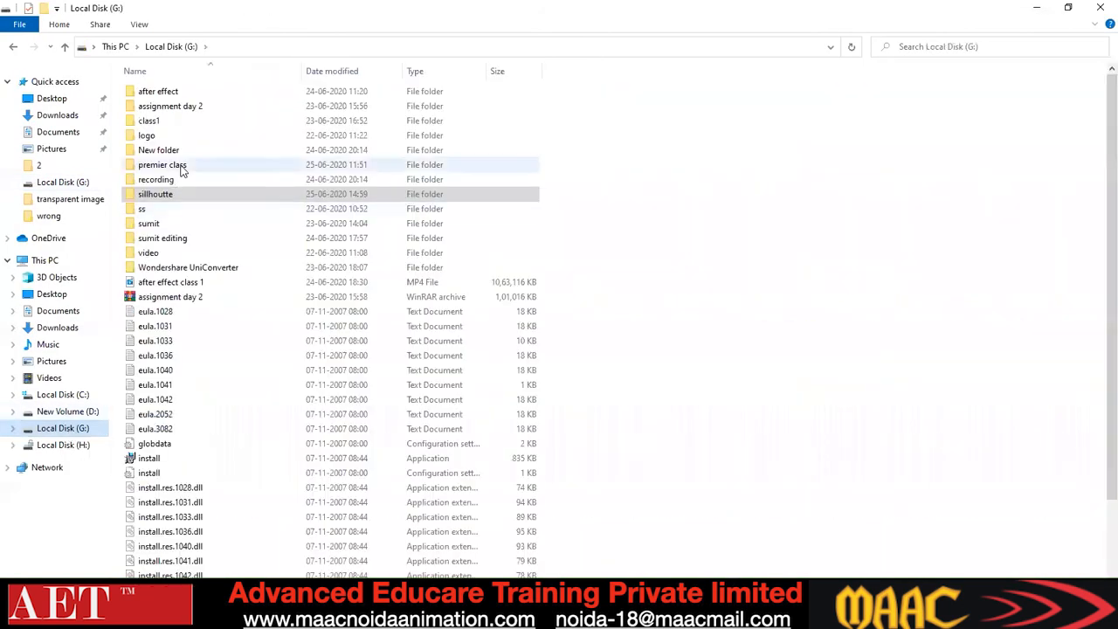
left_click(70, 412)
double_click(164, 127)
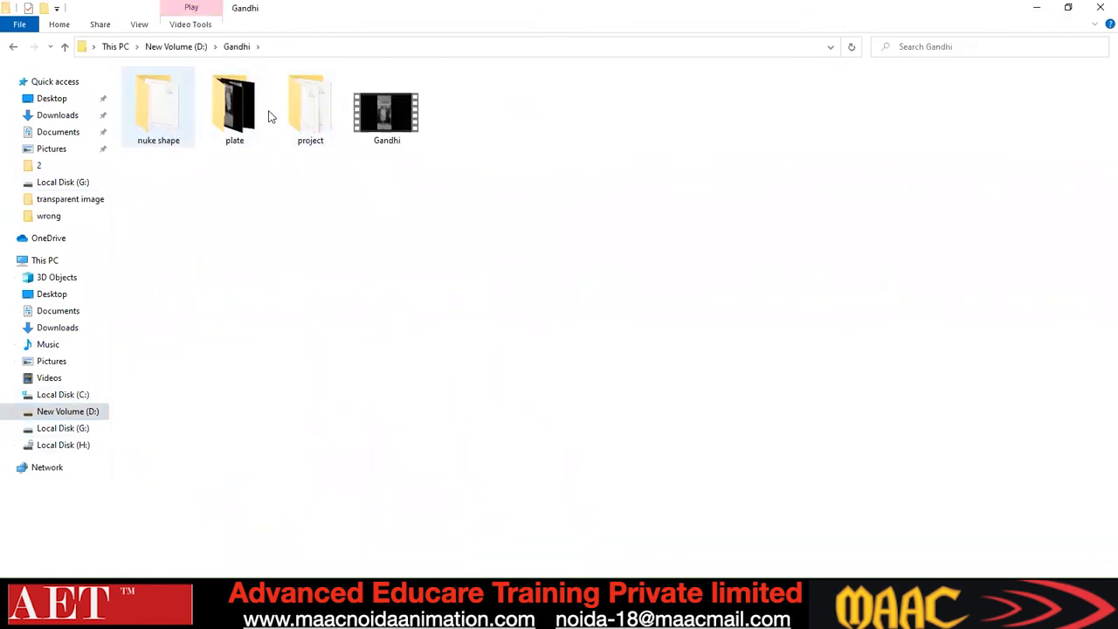
double_click(325, 105)
left_click(156, 111)
left_click(155, 98)
left_click(155, 112)
left_click(153, 98)
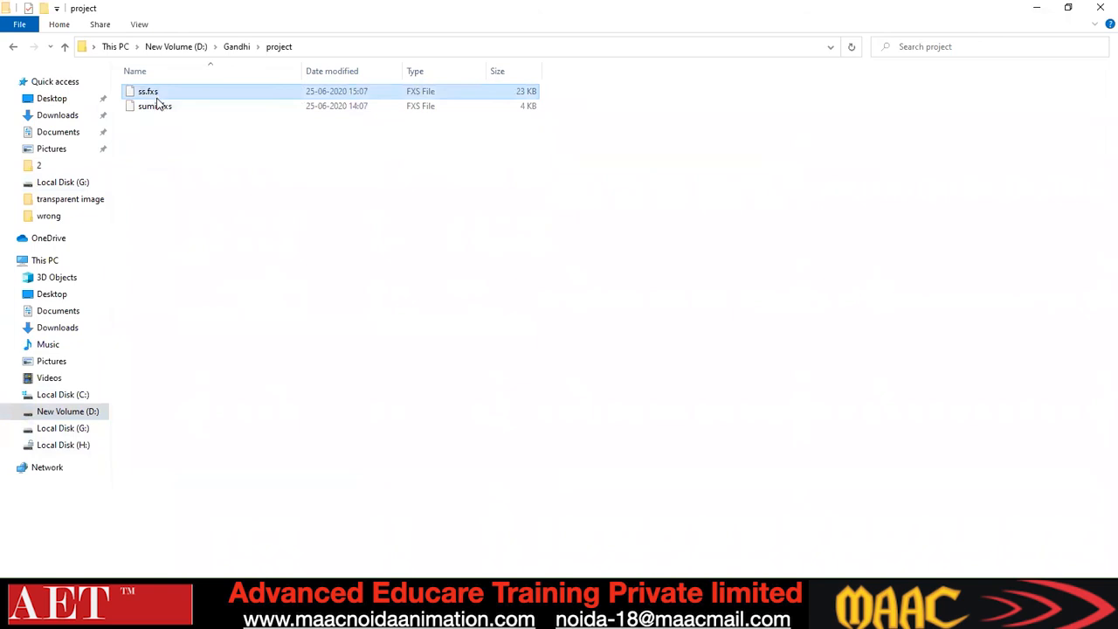
left_click(159, 110, "ctrl")
Switch back to the man walk project in Silhouette and save it as a new version named 002
mouse_move(565, 617)
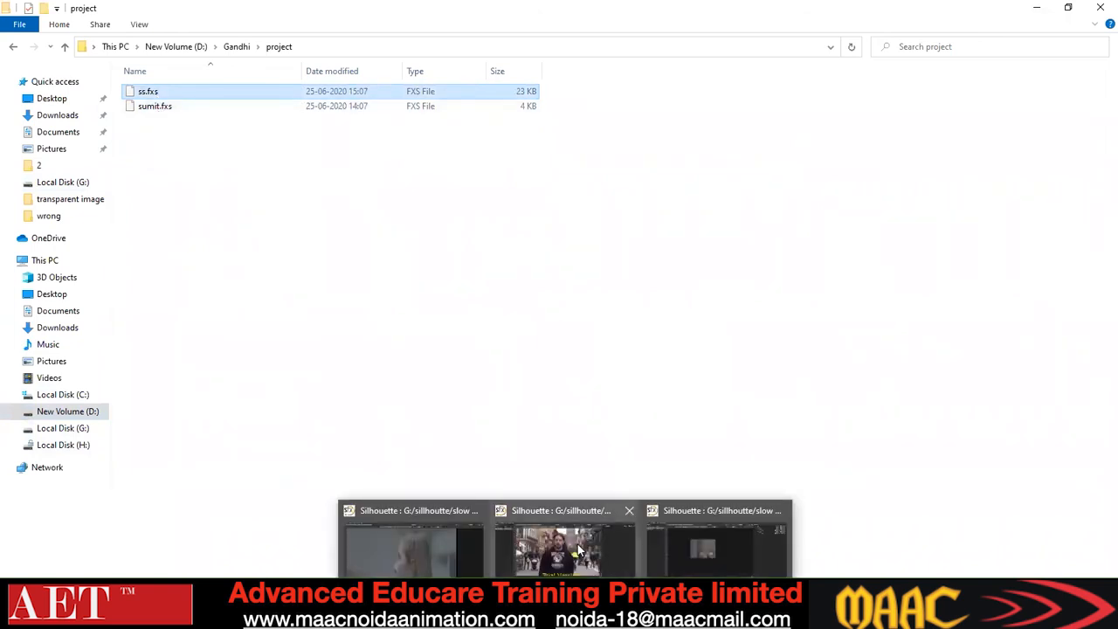
left_click(565, 549)
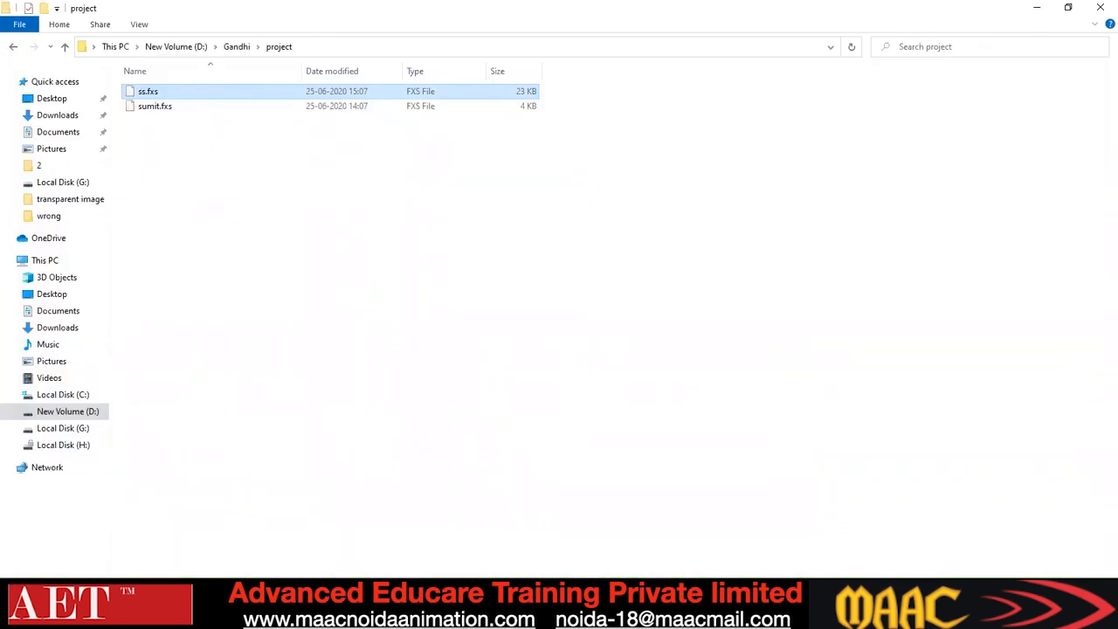
mouse_move(565, 617)
left_click(565, 549)
left_click(9, 22)
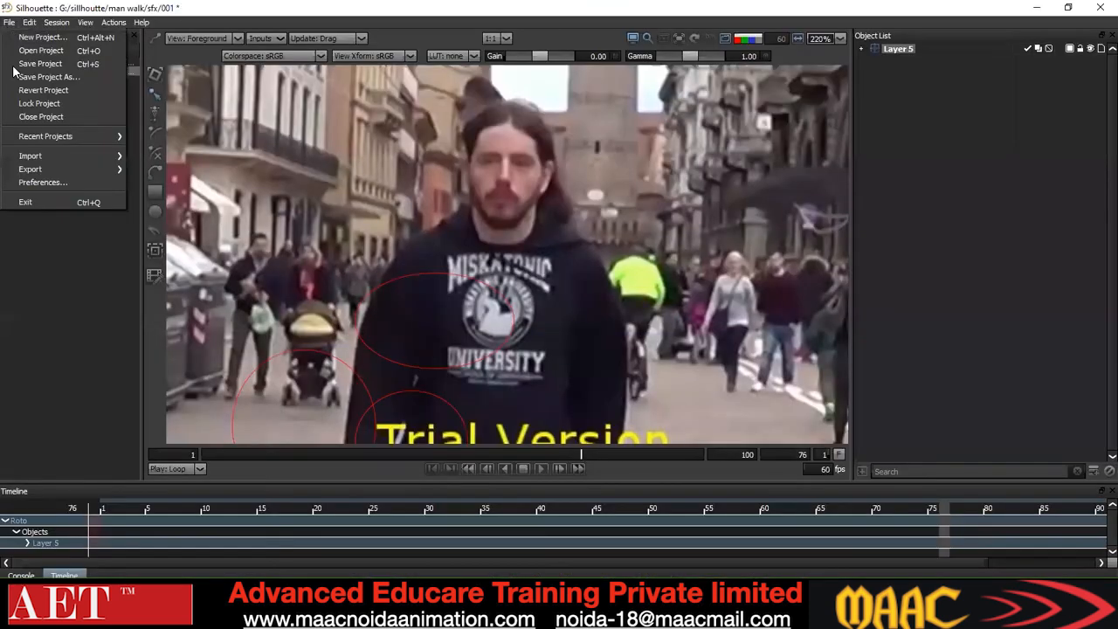
left_click(48, 77)
type("002")
key("Return")
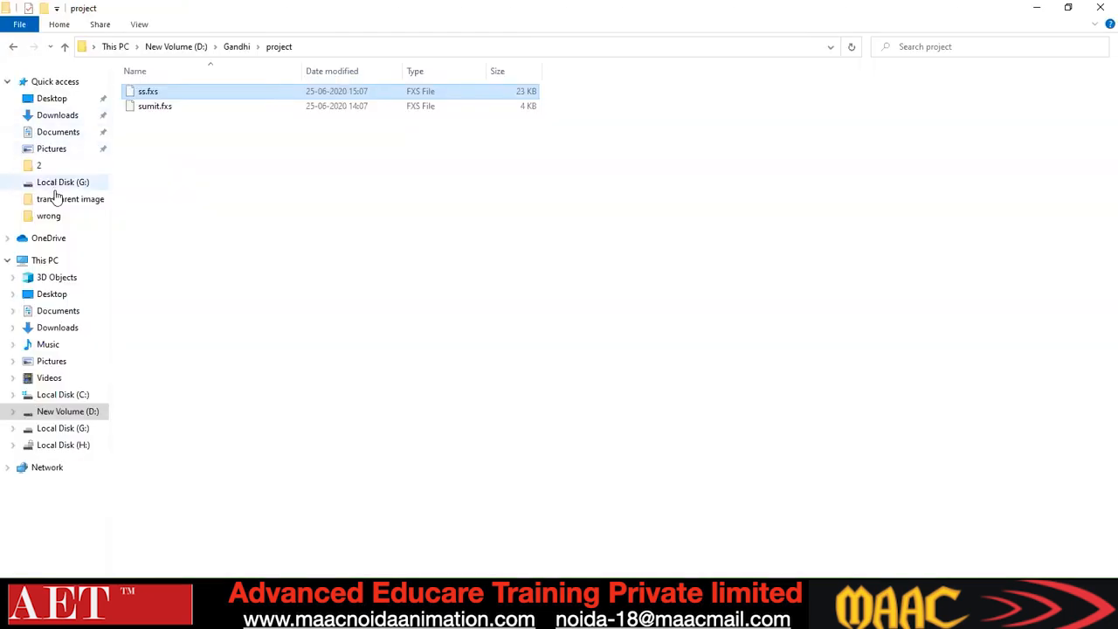
In File Explorer, open the man walk project's sfx folder under sillhoutte on Local Disk (G:) to check the saved 002.sfx version
left_click(62, 182)
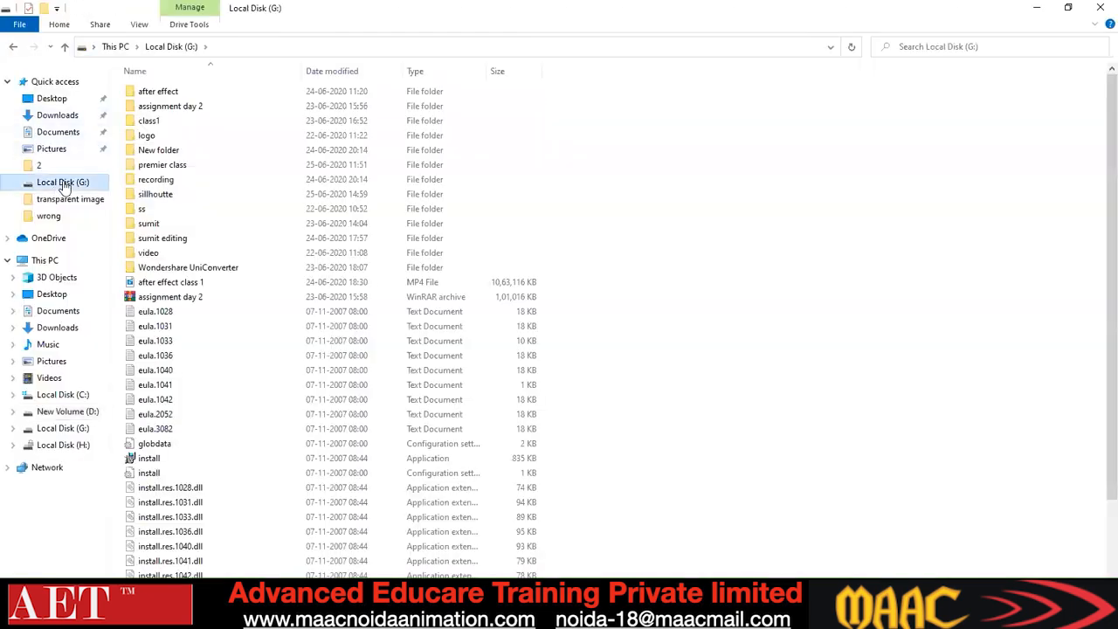
double_click(150, 194)
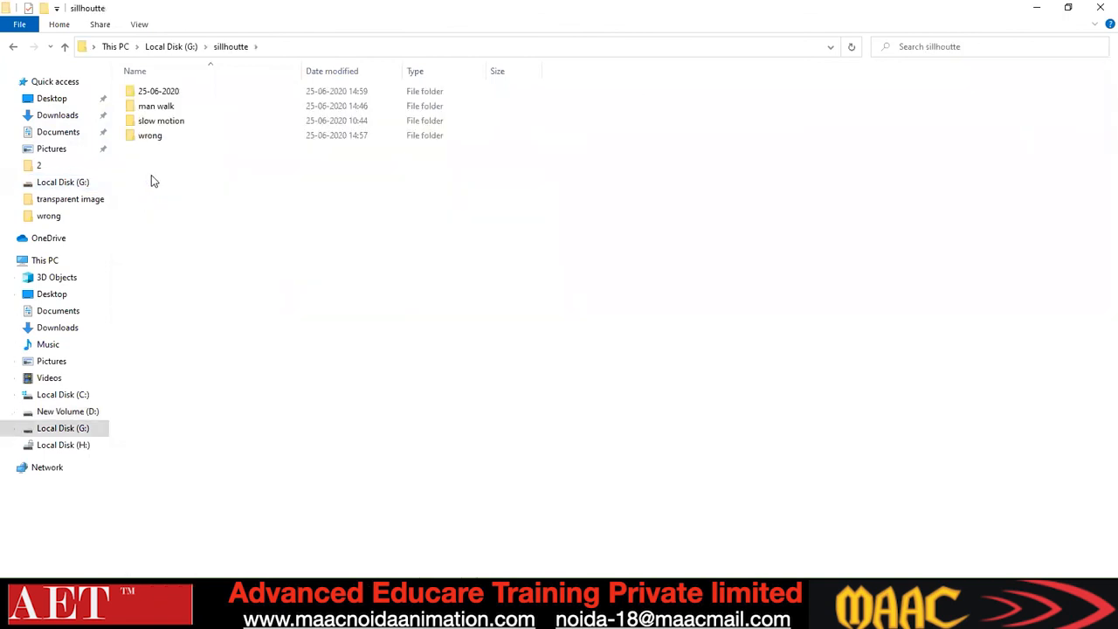
key("BackSpace")
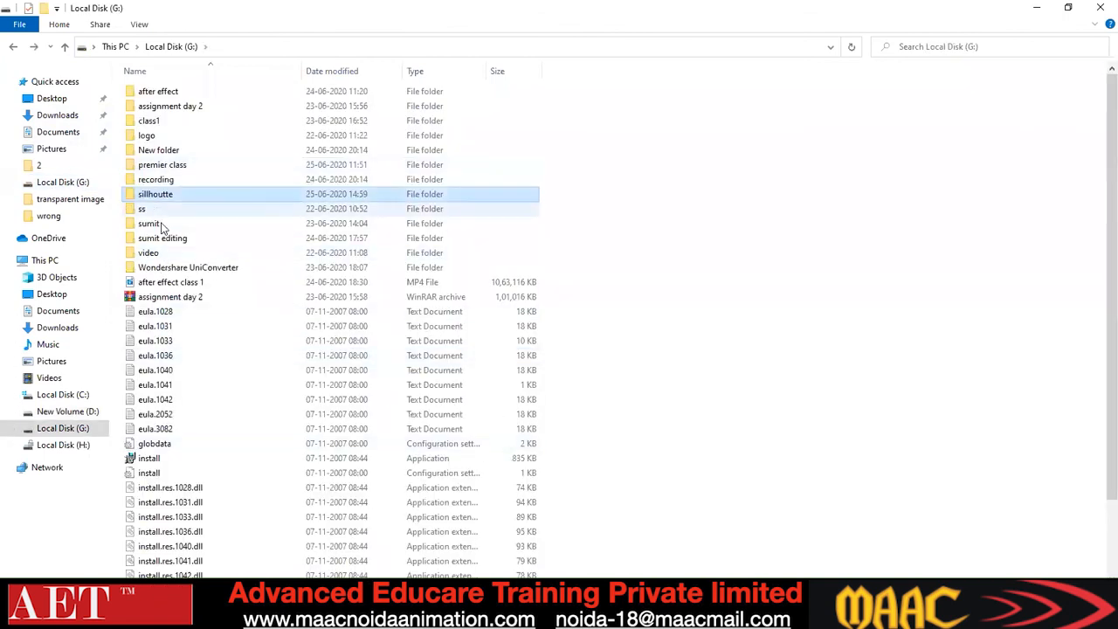
double_click(163, 195)
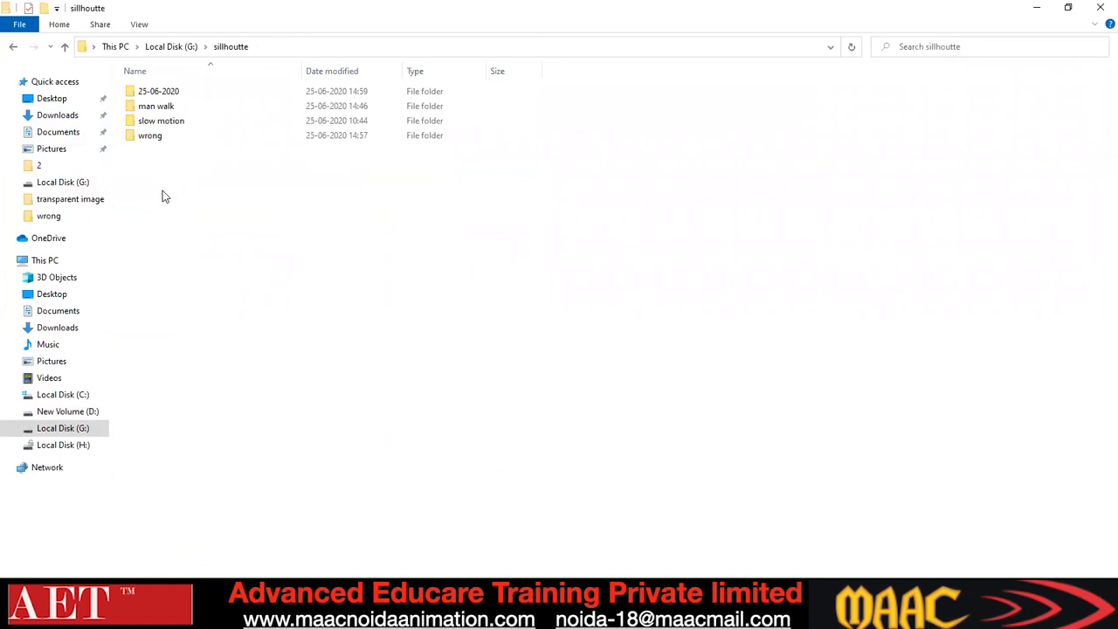
left_click(163, 106)
double_click(164, 106)
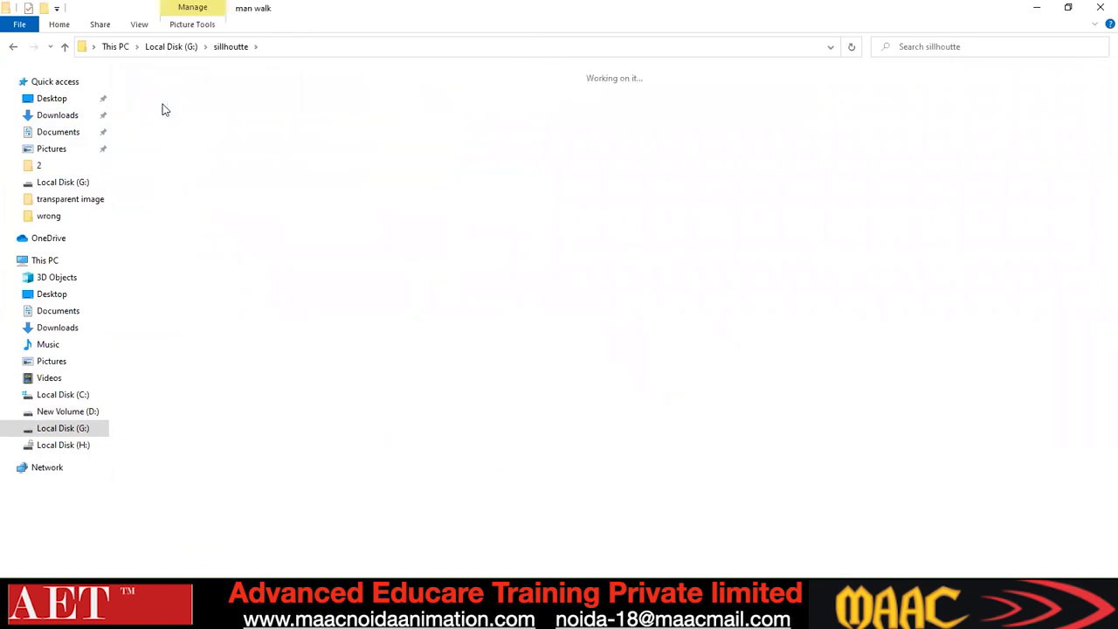
double_click(226, 105)
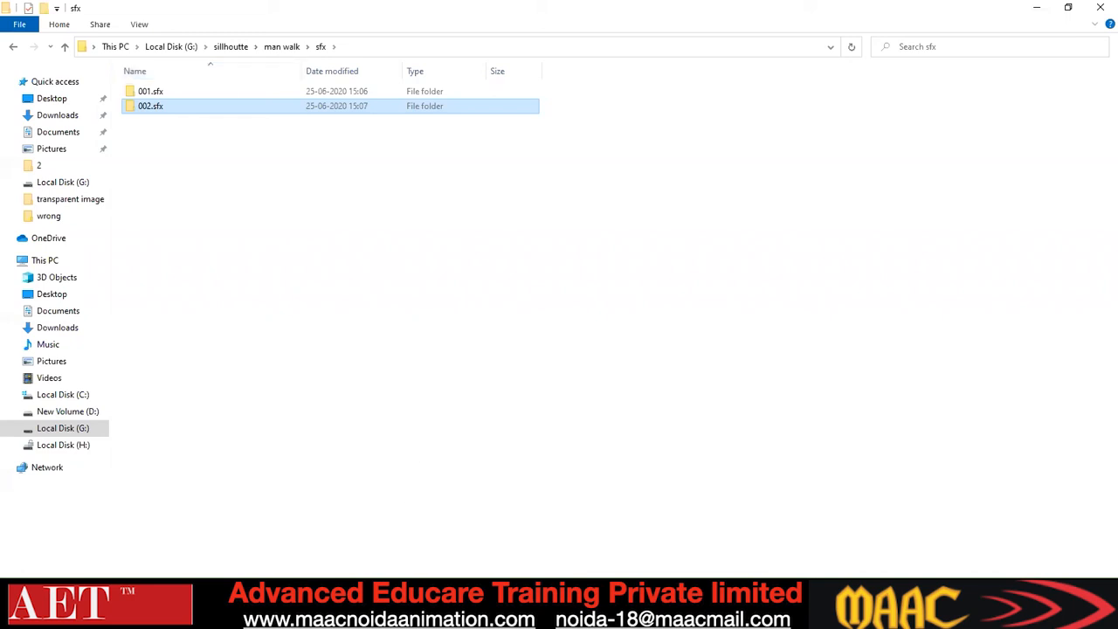
Close the man walk project's Silhouette window and minimize the slow motion project windows
mouse_move(559, 611)
left_click(584, 558)
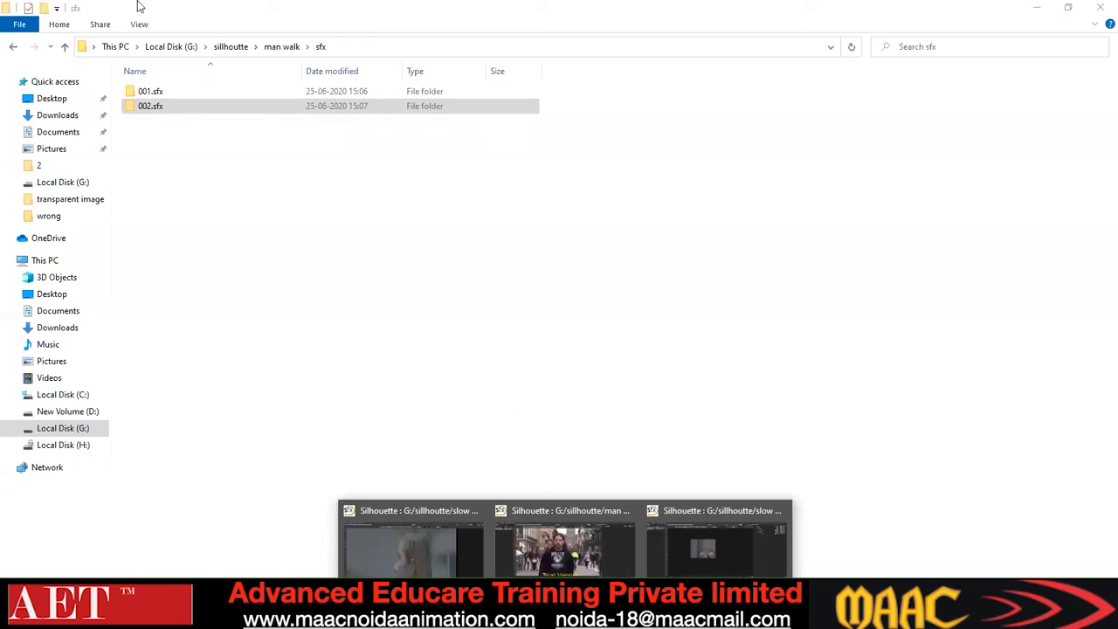
left_click(565, 550)
left_click(1099, 7)
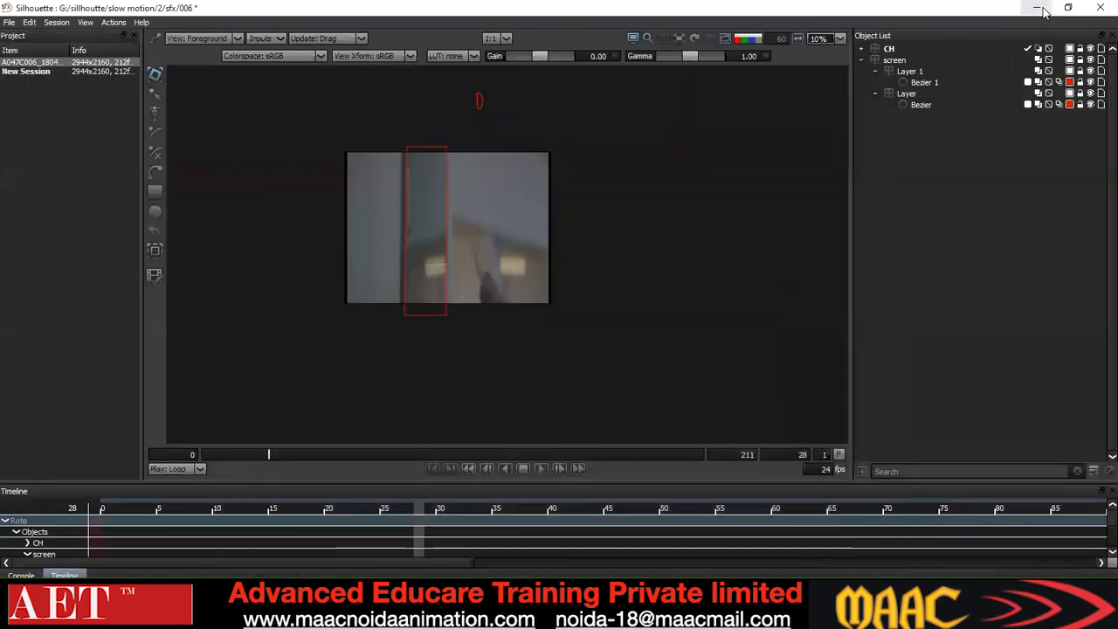
left_click(1038, 8)
left_click(1039, 8)
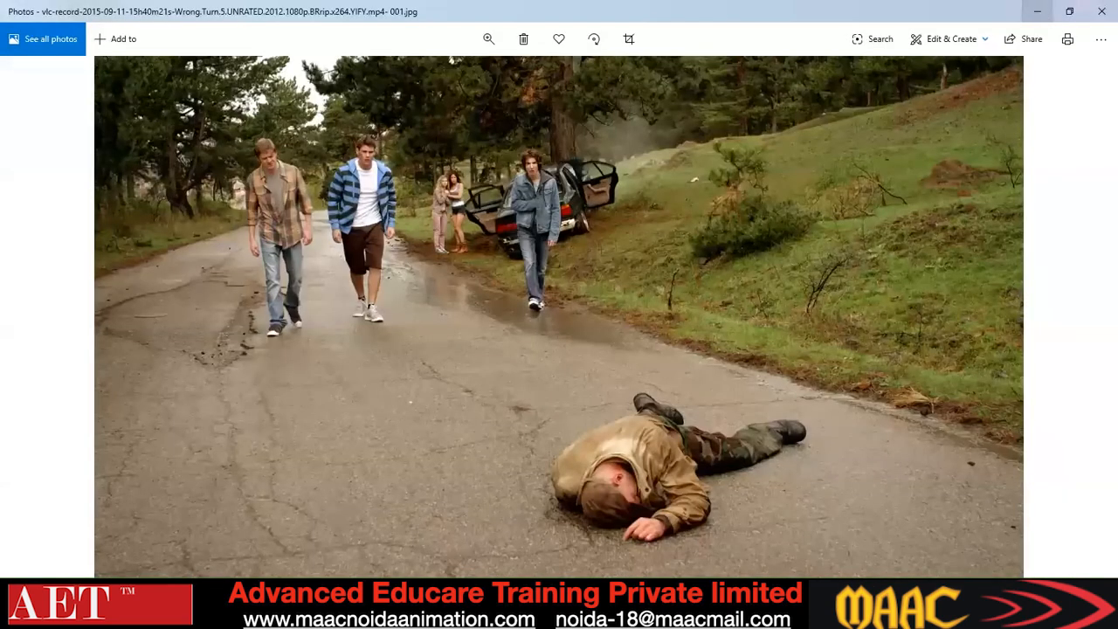